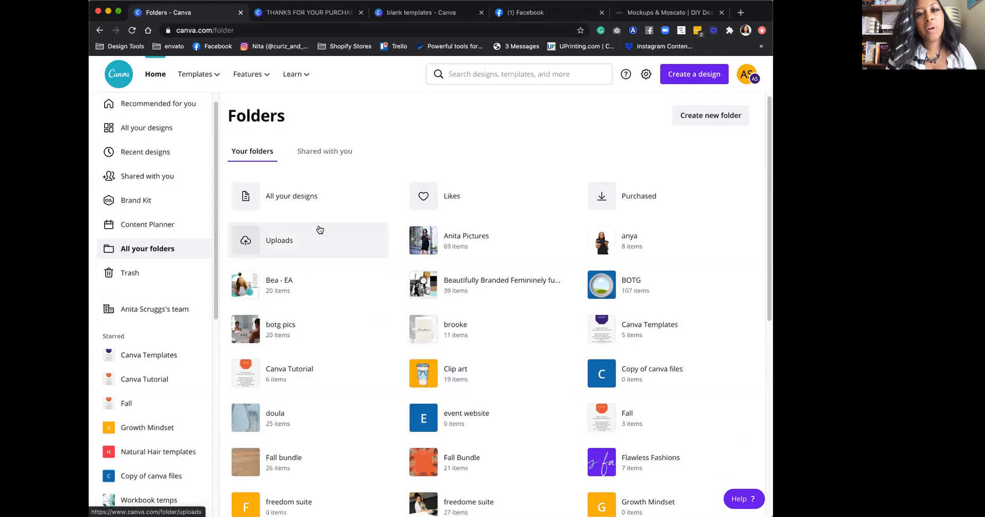
Step: Widen the browser window so the Folders page fills the width of the screen
scroll(319, 229, down, 1)
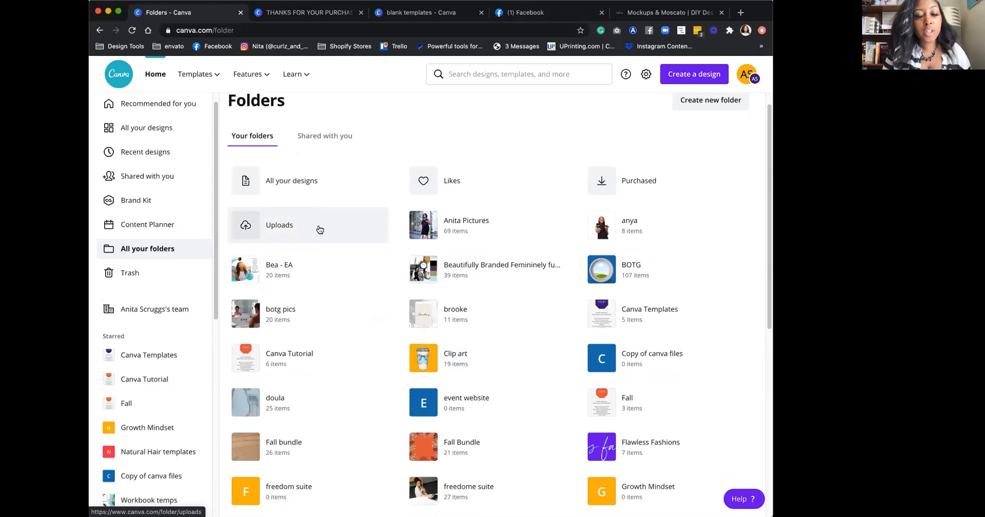
scroll(364, 244, up, 1)
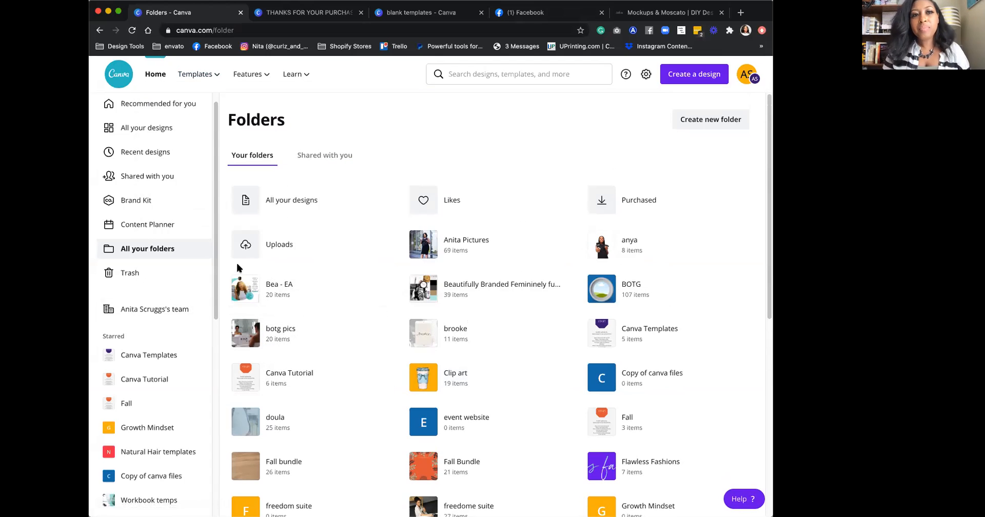
scroll(410, 195, down, 1)
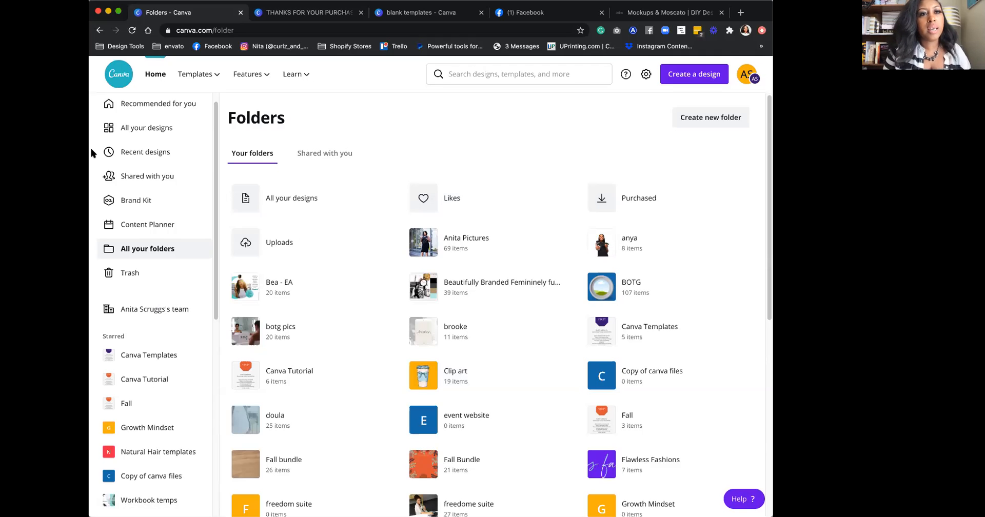
drag(89, 256, 0, 257)
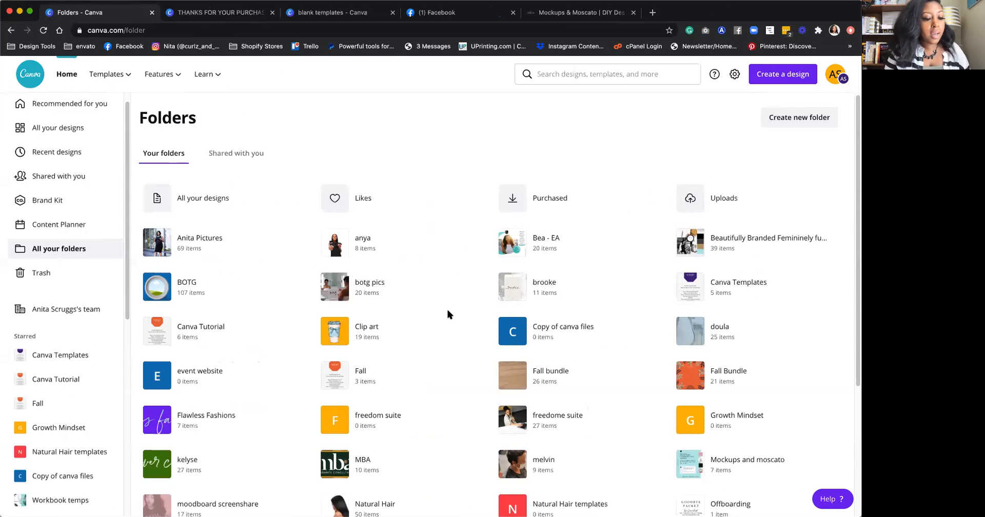
scroll(447, 311, down, 1)
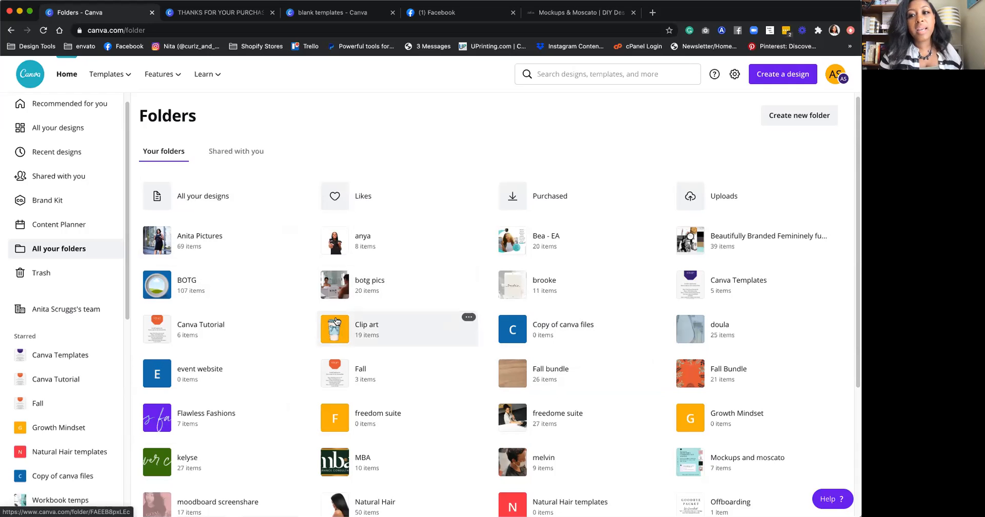
scroll(336, 321, down, 3)
scroll(336, 321, up, 3)
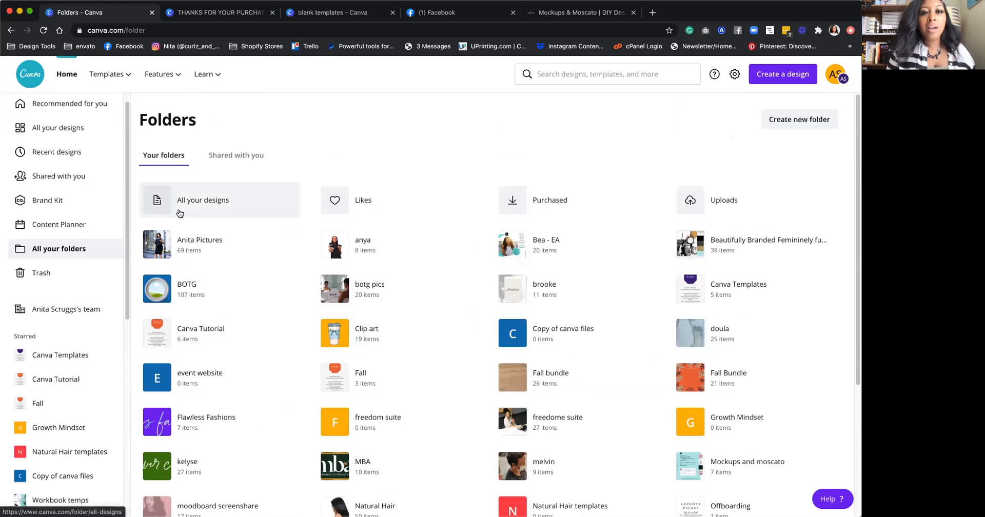
scroll(147, 183, down, 1)
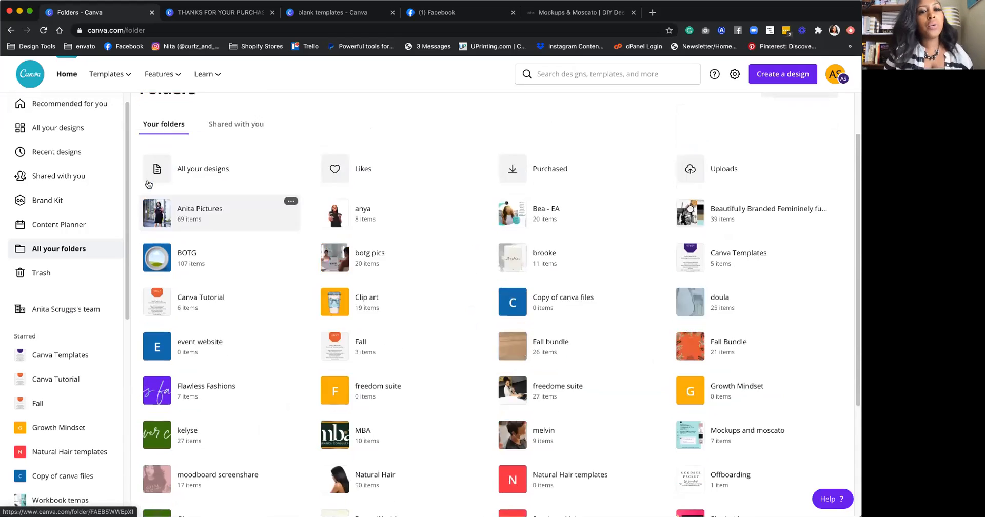
scroll(147, 183, up, 1)
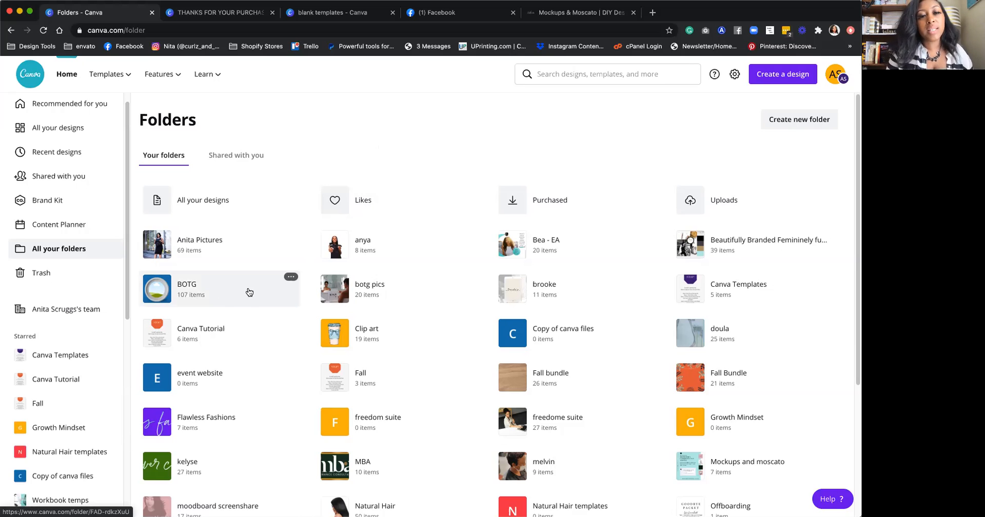
scroll(97, 162, down, 1)
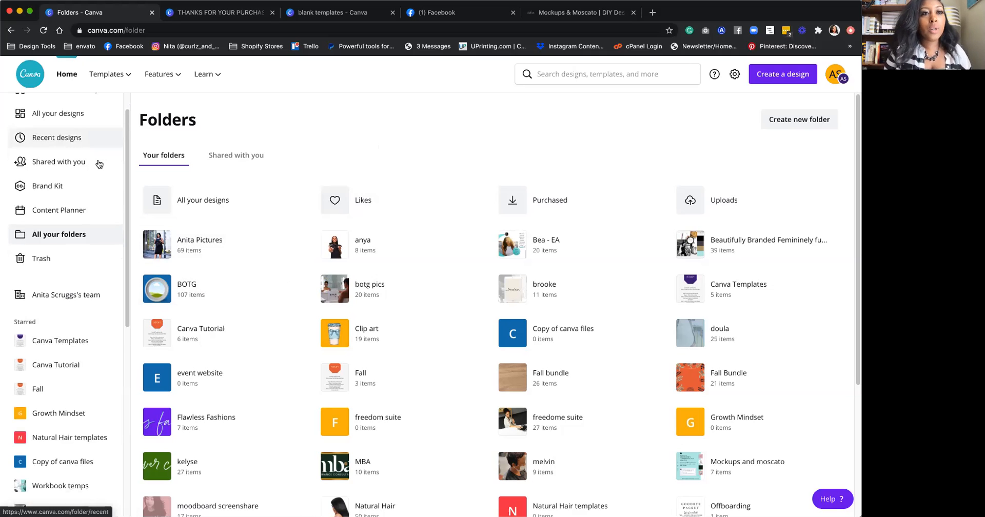
scroll(97, 162, up, 2)
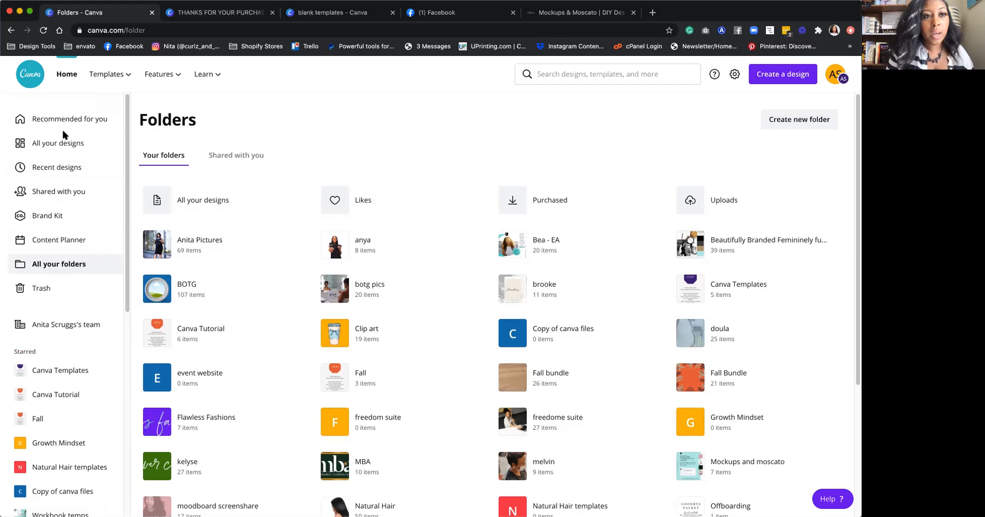
Step: Open the collection of all designs and browse through the saved designs
click(60, 146)
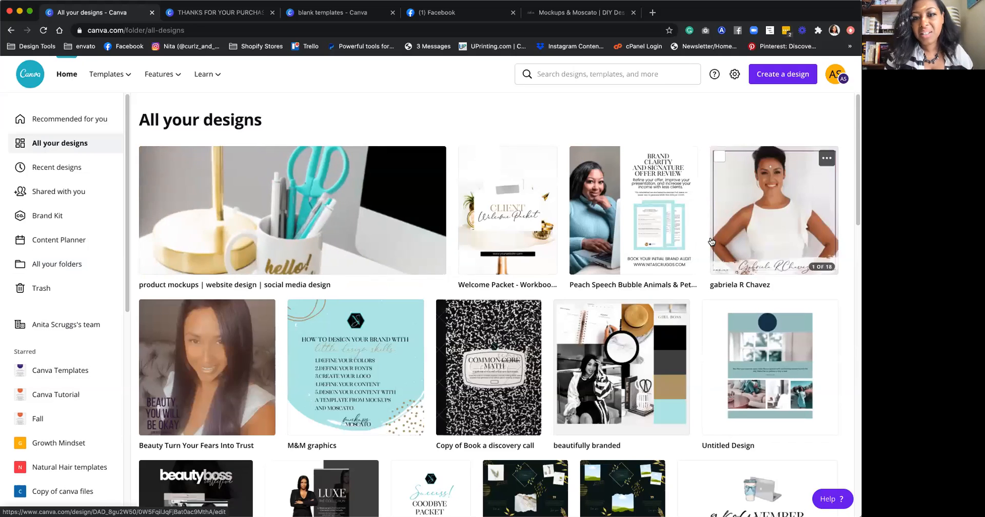
scroll(453, 201, down, 1)
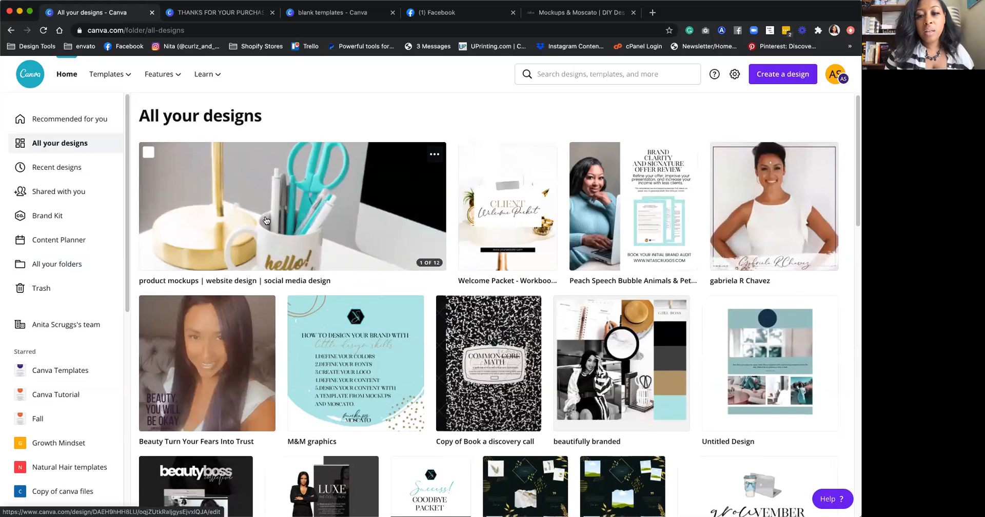
scroll(461, 202, down, 1)
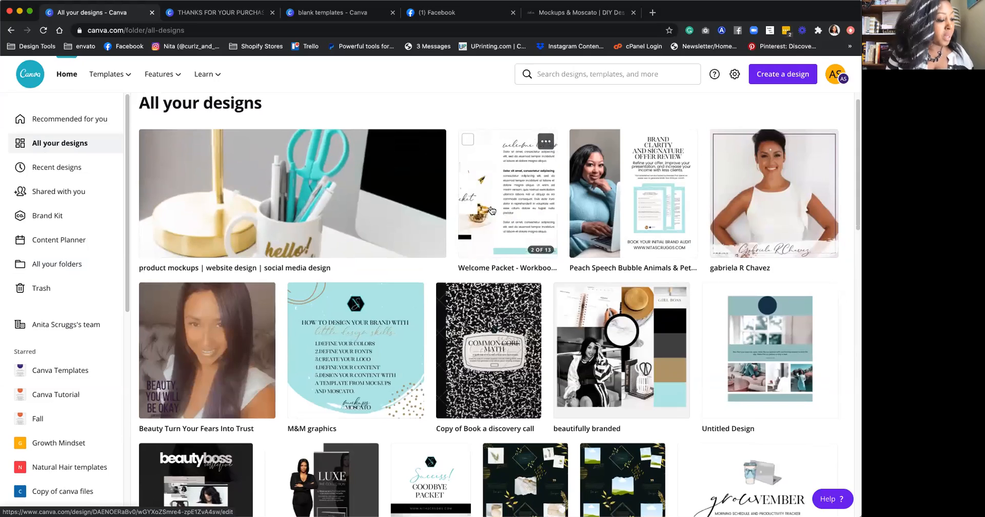
scroll(491, 210, down, 10)
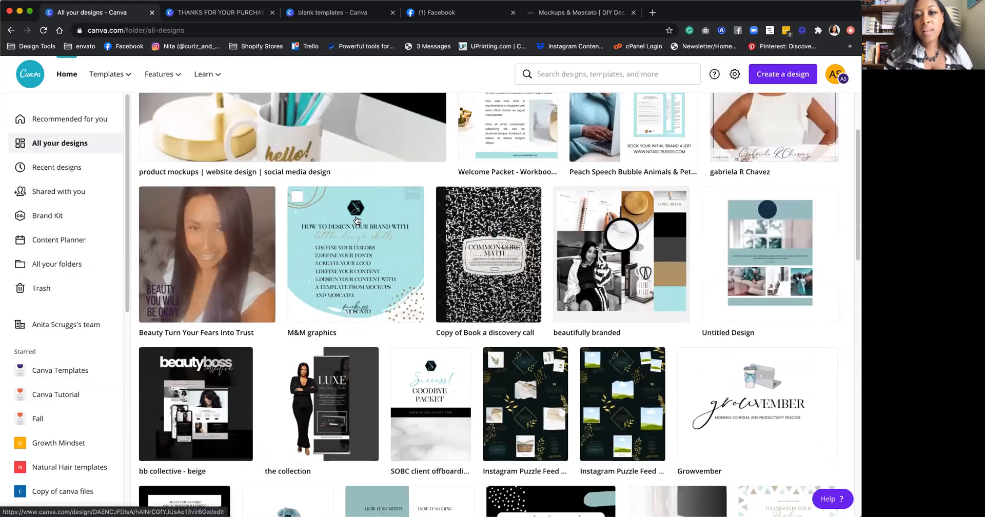
scroll(674, 275, down, 14)
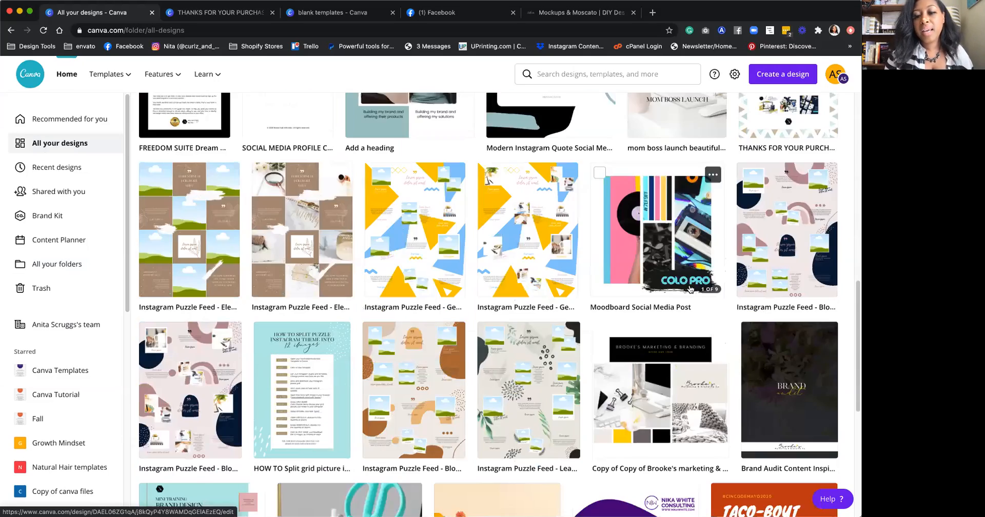
scroll(688, 289, down, 2)
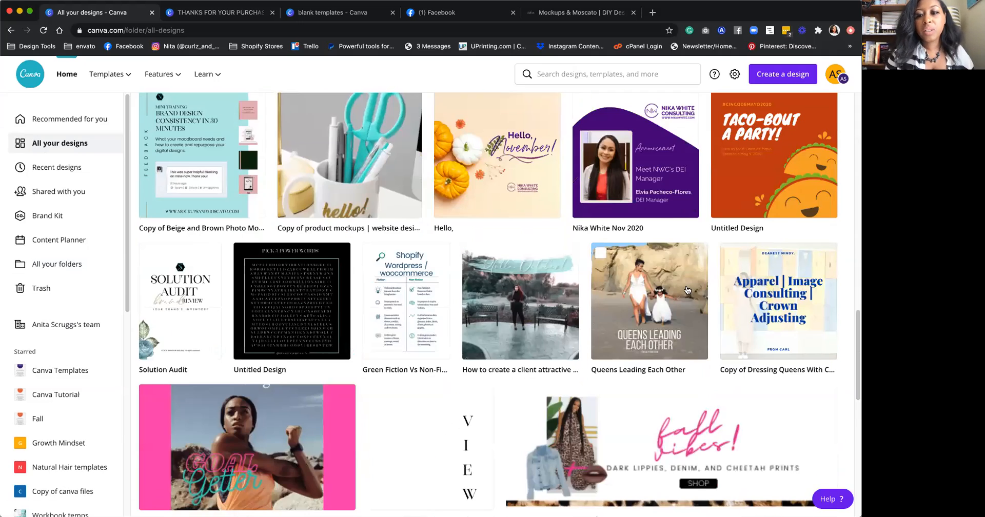
scroll(688, 290, down, 1)
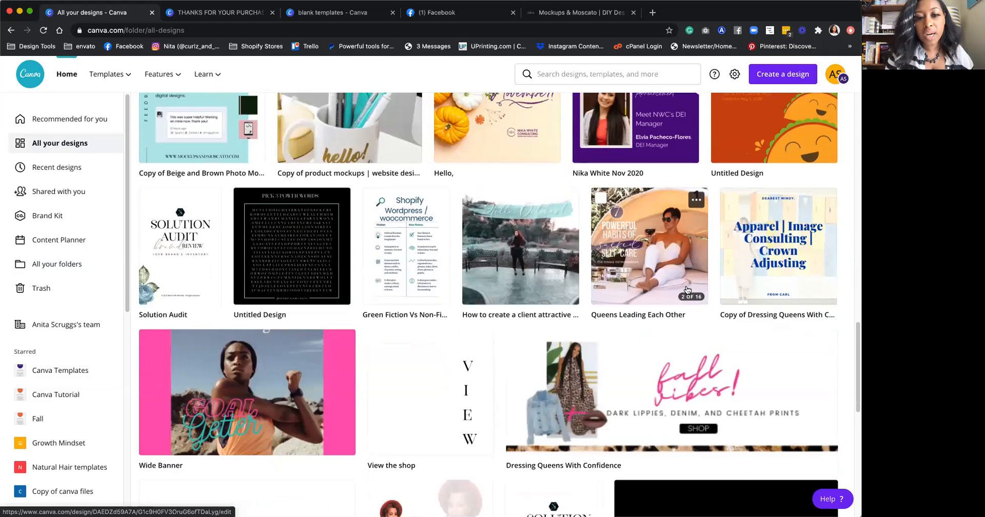
scroll(685, 291, up, 9)
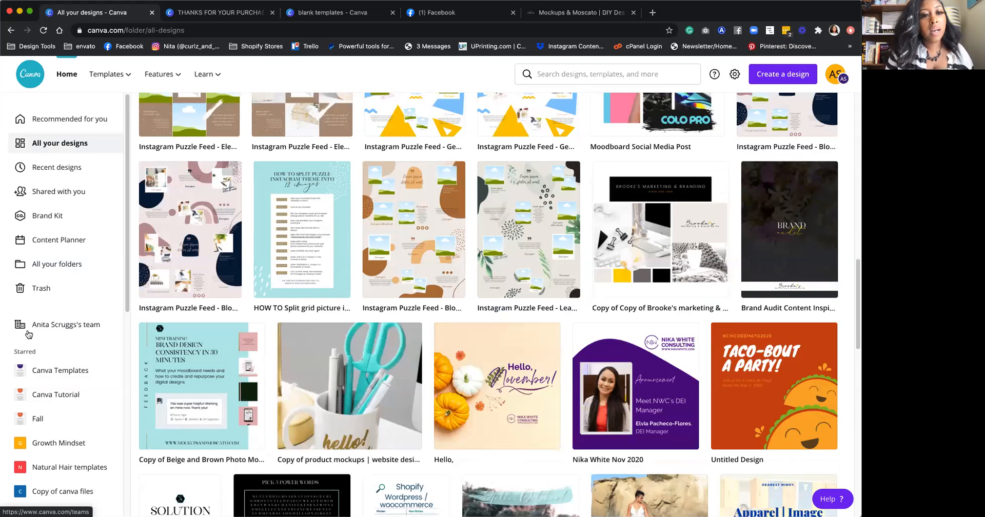
Step: View the contents of the starred folders botg pics, Workbook temps and Copy of canva files
scroll(63, 375, down, 1)
scroll(63, 375, down, 1)
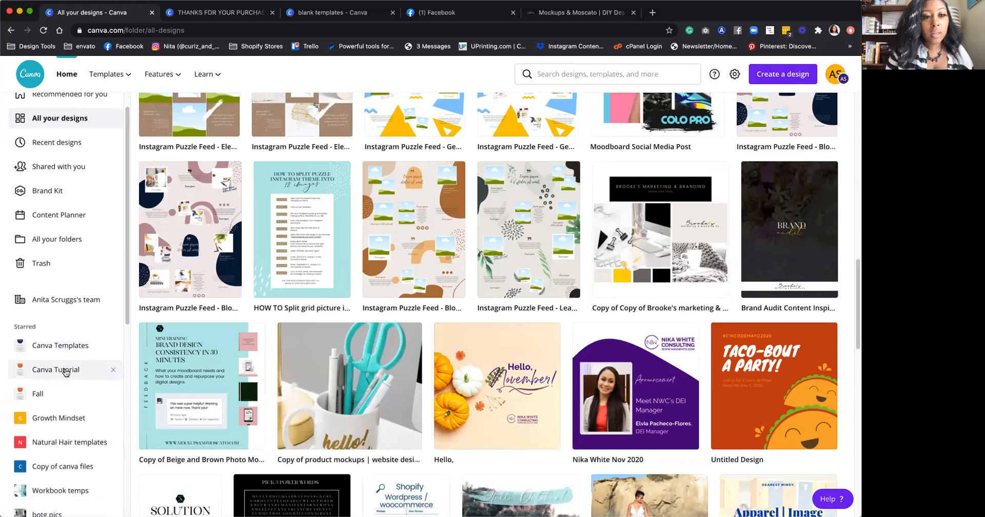
scroll(64, 372, down, 5)
click(42, 400)
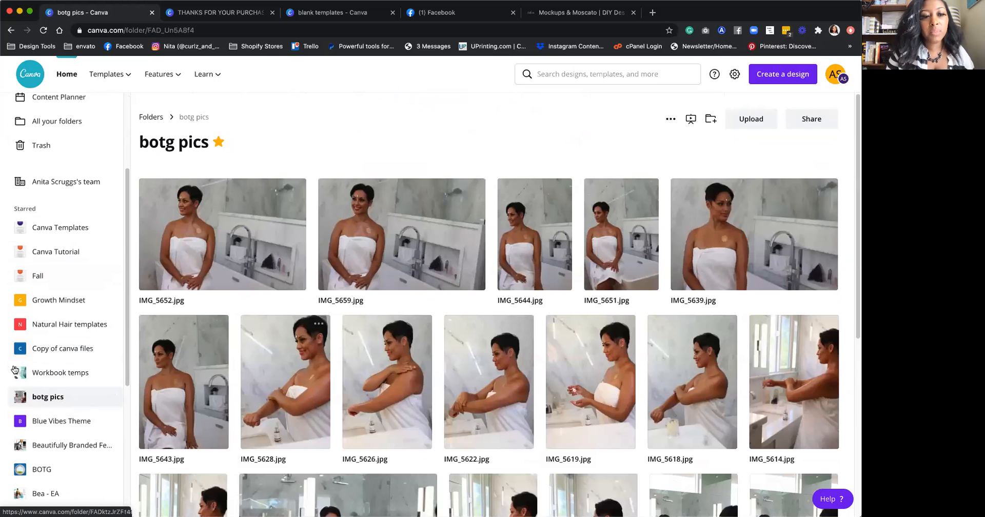
click(41, 384)
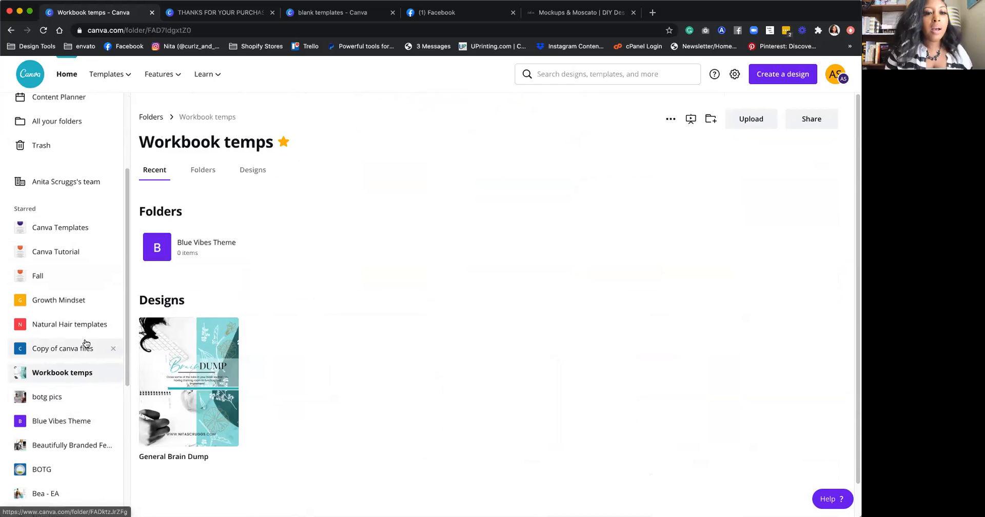
scroll(67, 354, down, 1)
click(67, 354)
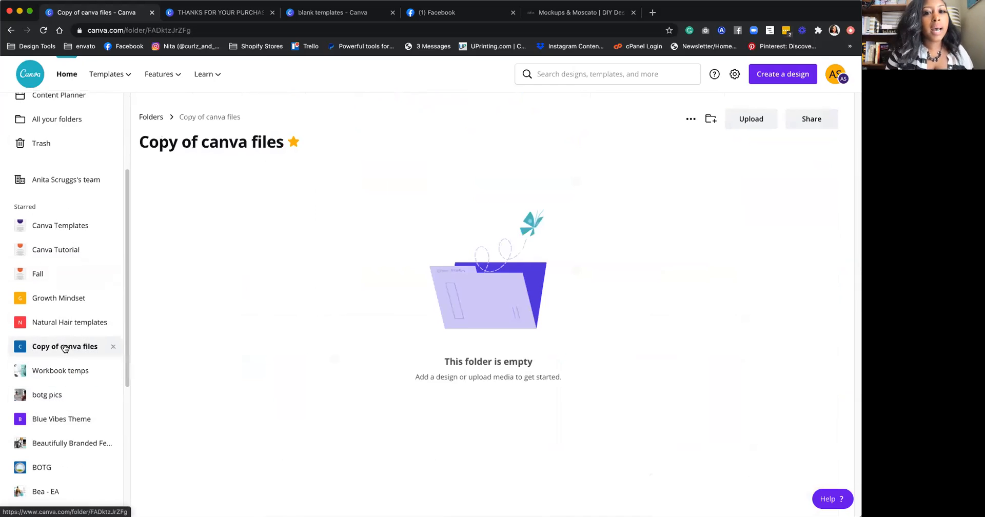
scroll(77, 389, down, 4)
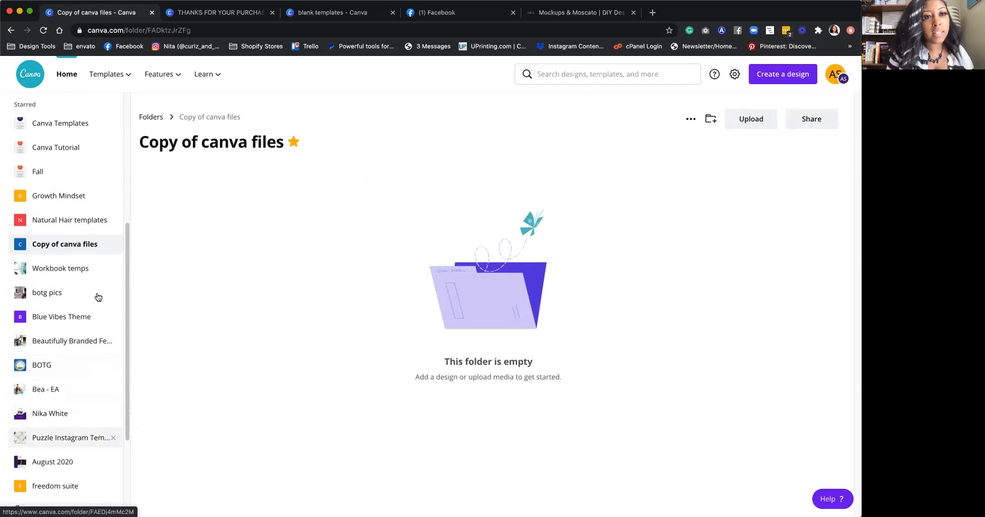
Step: Return to all designs and look through the older designs and the list of starred folders
scroll(97, 294, up, 8)
click(50, 144)
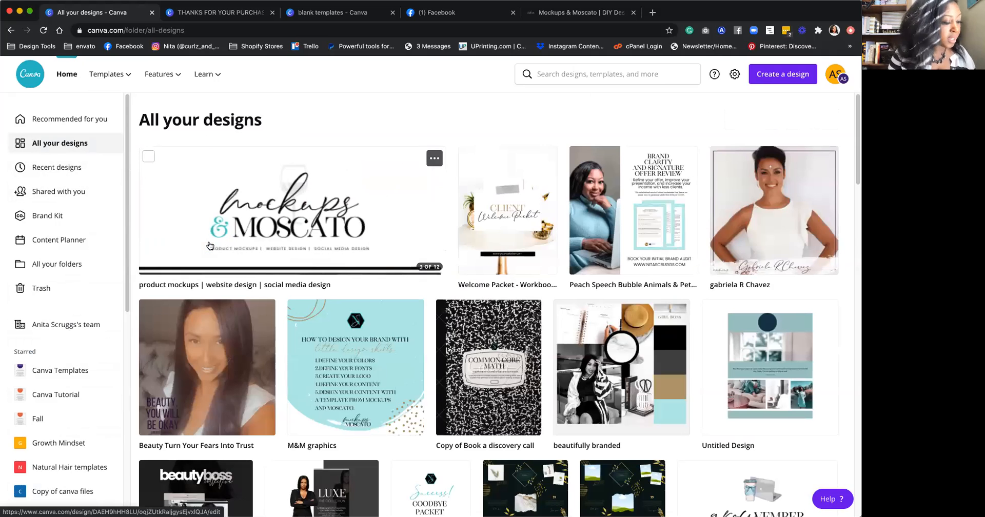
scroll(210, 246, down, 20)
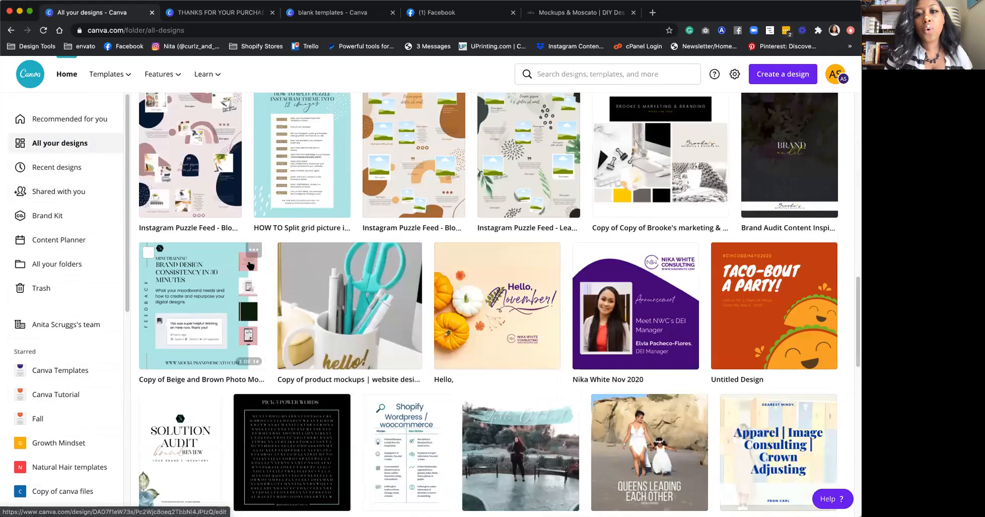
scroll(257, 277, down, 20)
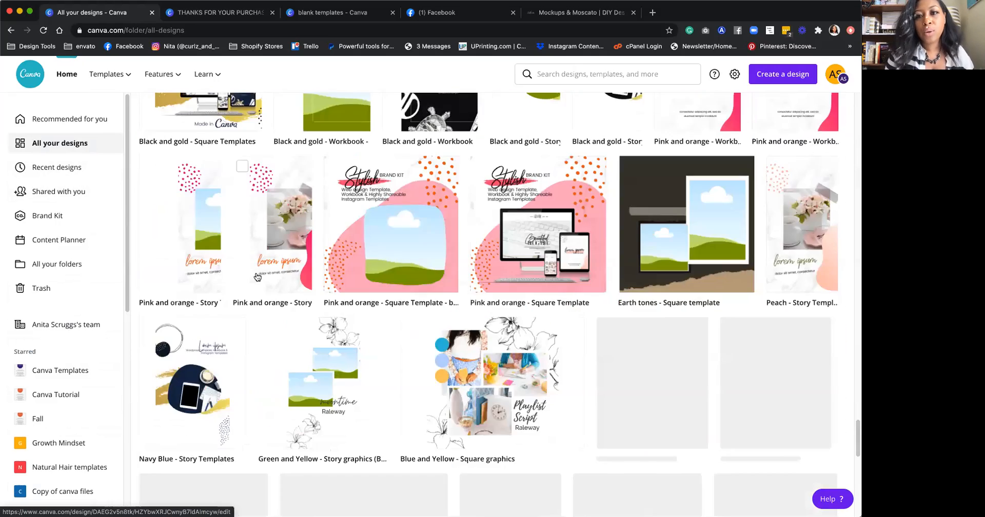
scroll(257, 277, down, 2)
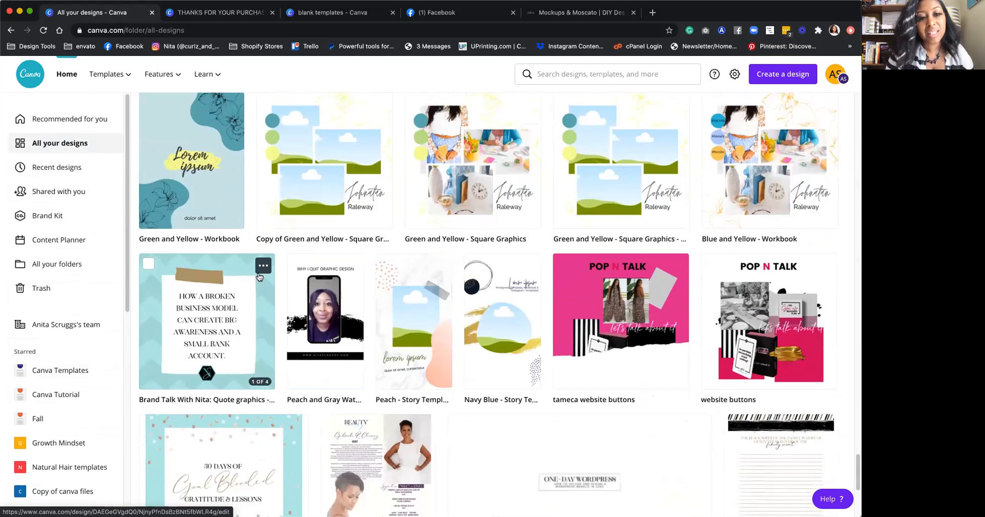
scroll(19, 356, down, 5)
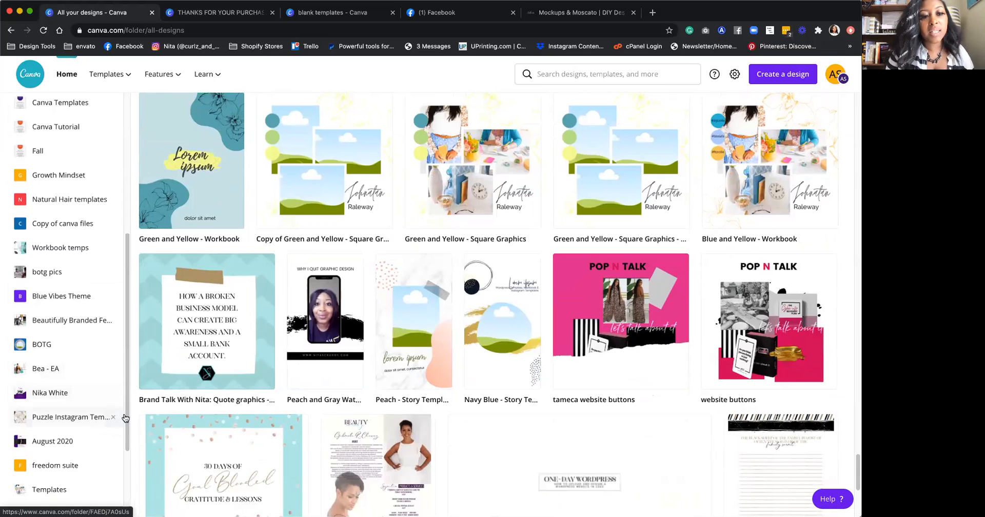
scroll(78, 353, up, 2)
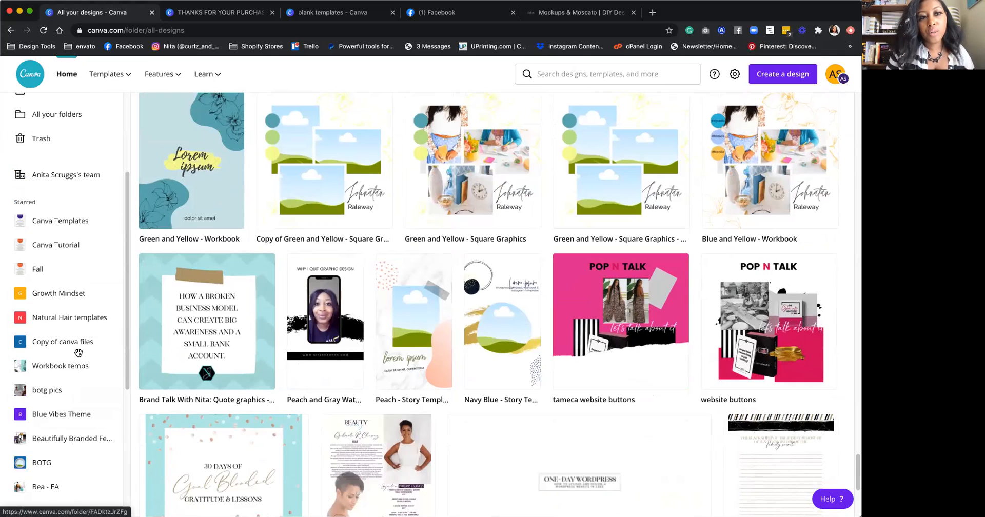
scroll(79, 353, up, 3)
scroll(130, 303, up, 15)
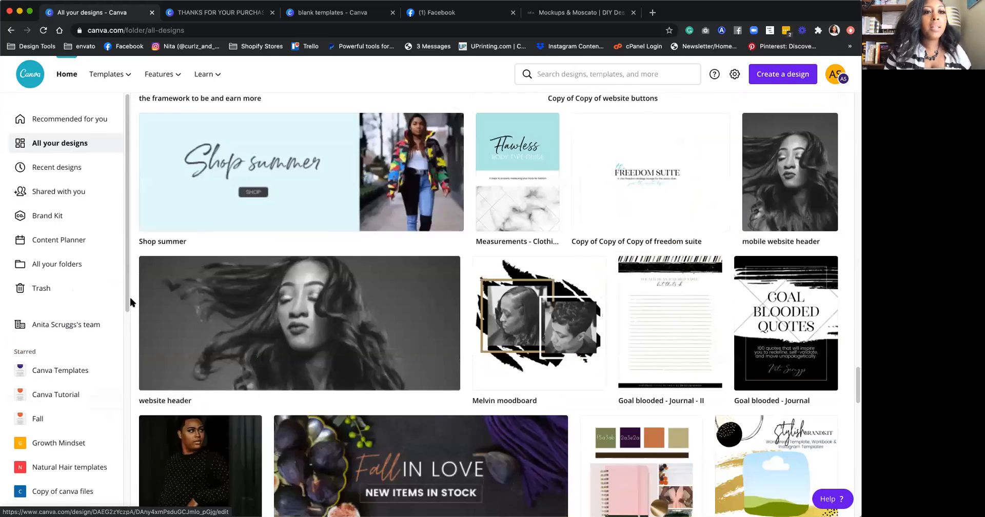
scroll(131, 297, up, 15)
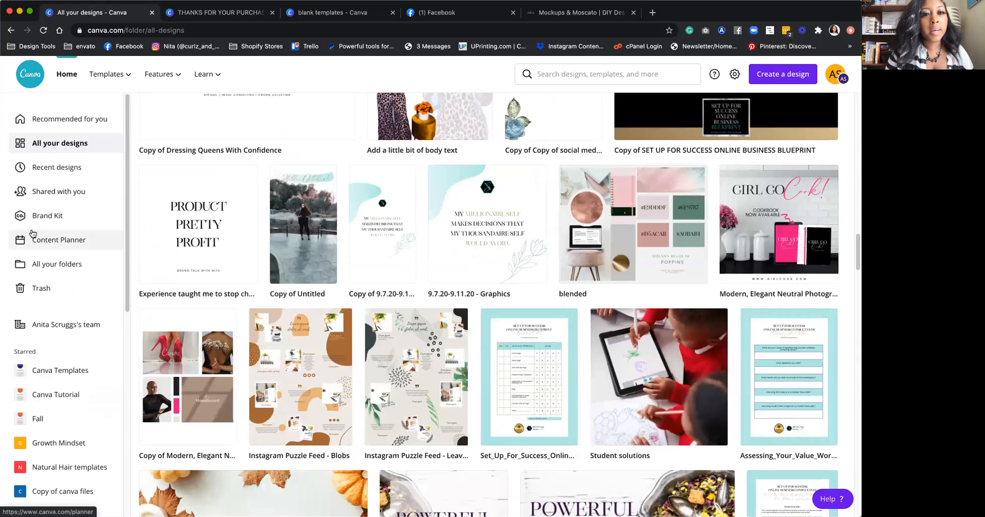
Step: Open the Brand Kit and look over the uploaded brand logos
mouse_move(198, 243)
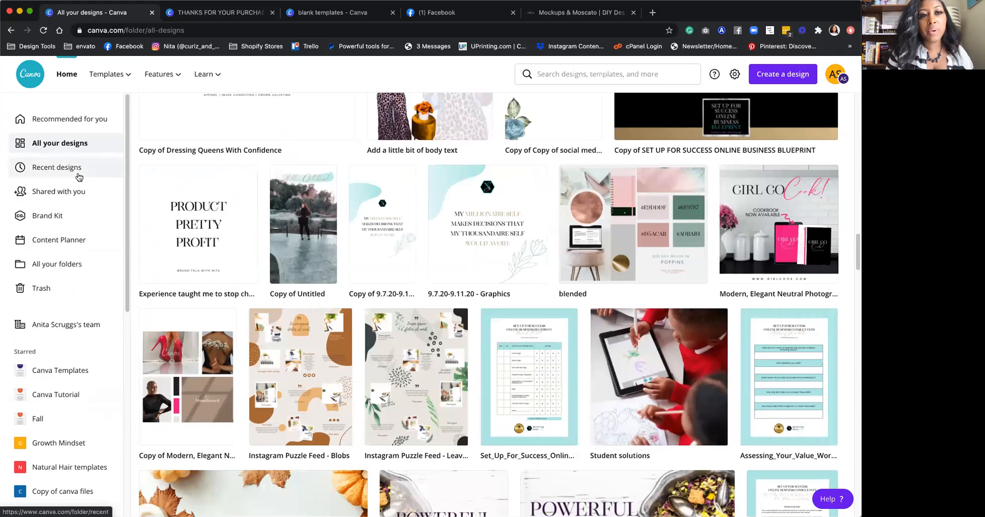
scroll(58, 337, down, 2)
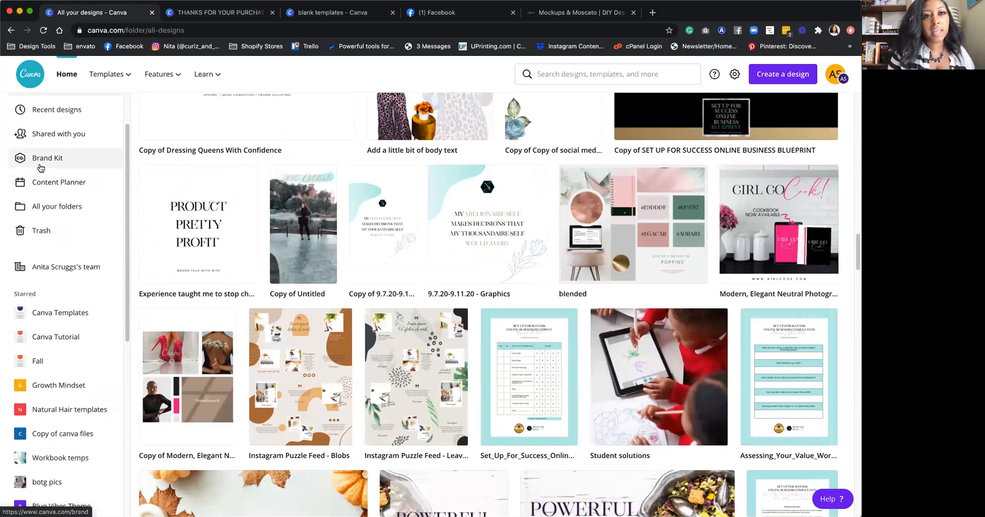
click(41, 167)
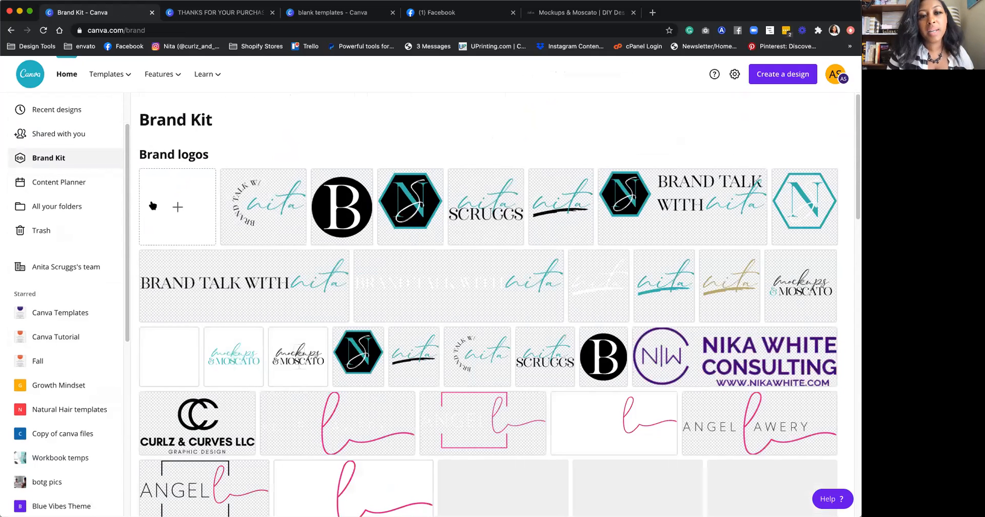
scroll(153, 205, down, 1)
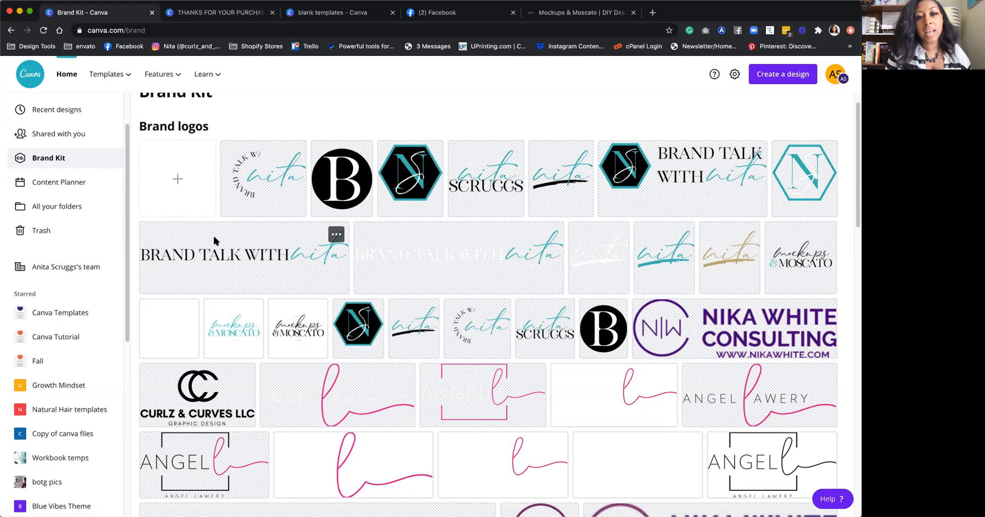
Step: Look over the brand color palettes and the brand fonts in the Brand Kit
scroll(231, 251, down, 5)
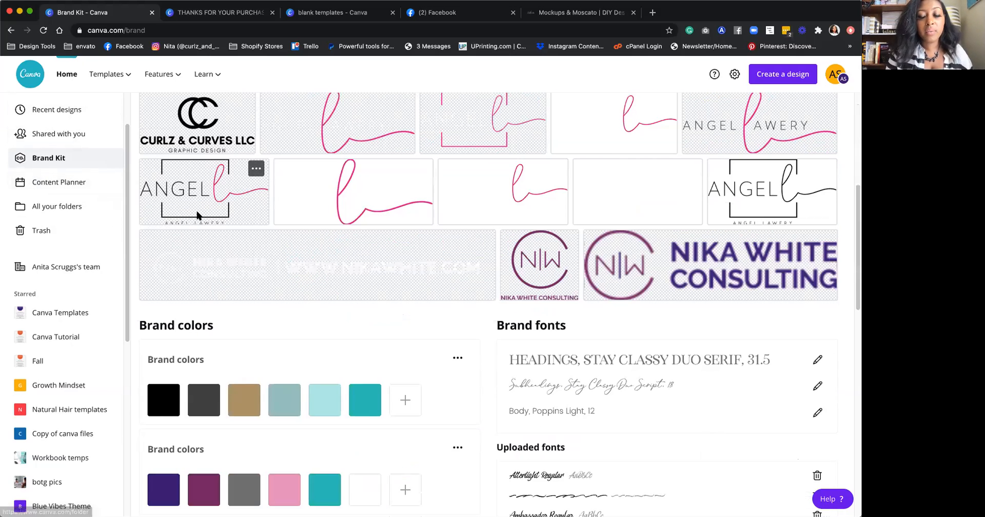
scroll(307, 274, down, 1)
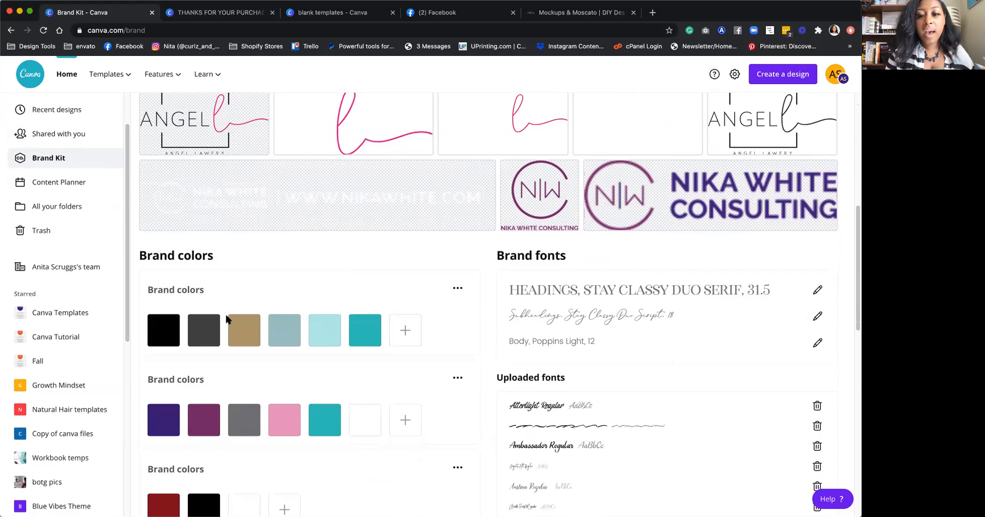
mouse_move(230, 320)
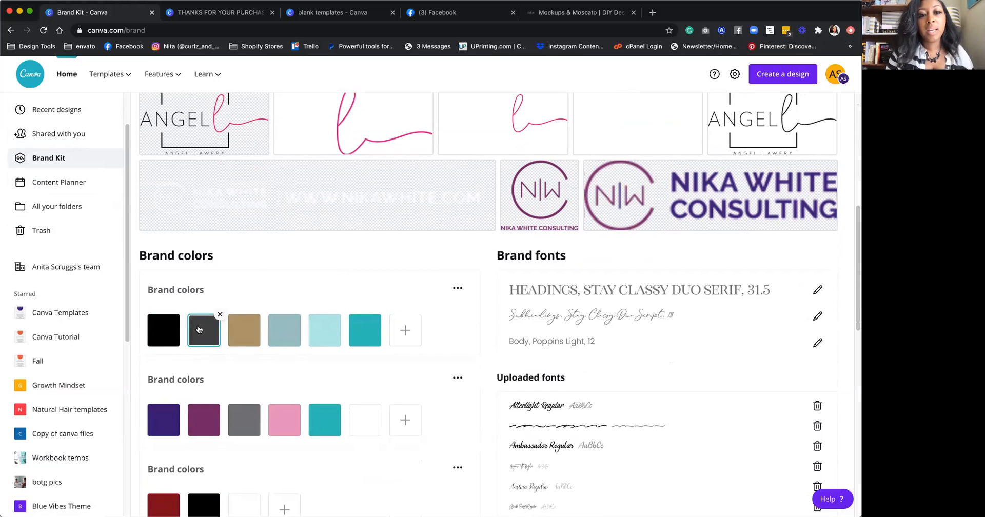
scroll(461, 339, down, 2)
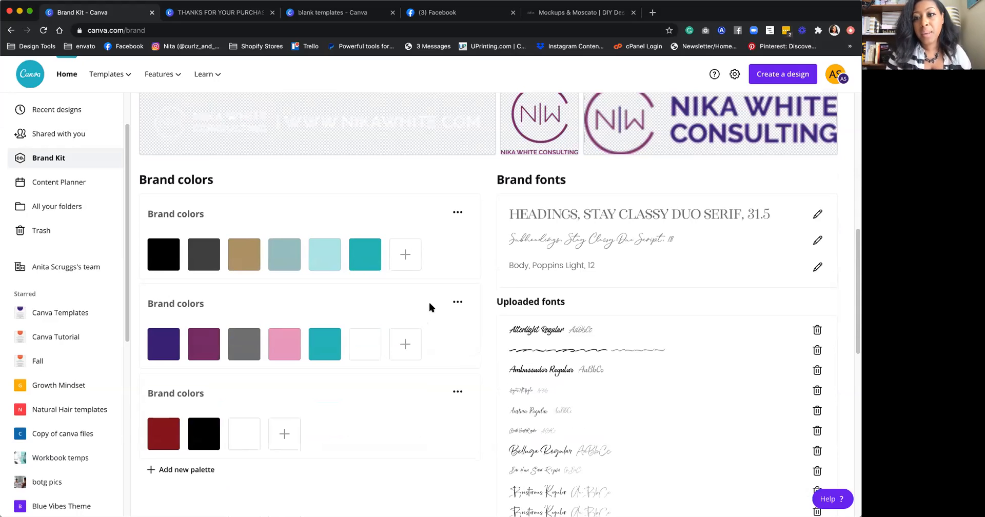
scroll(518, 308, down, 1)
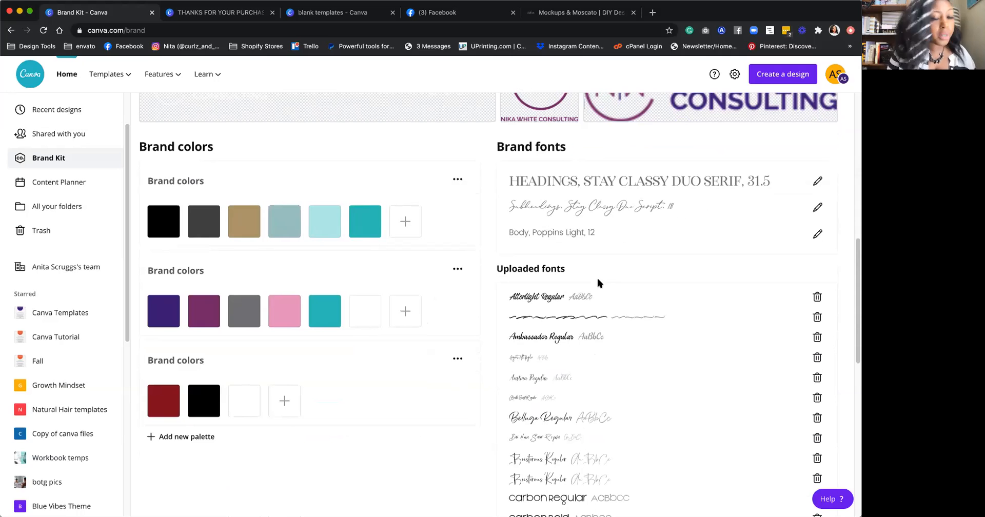
Step: Open creativemarket.com in a new browser tab and look over its home page
click(652, 13)
click(402, 31)
text(cre)
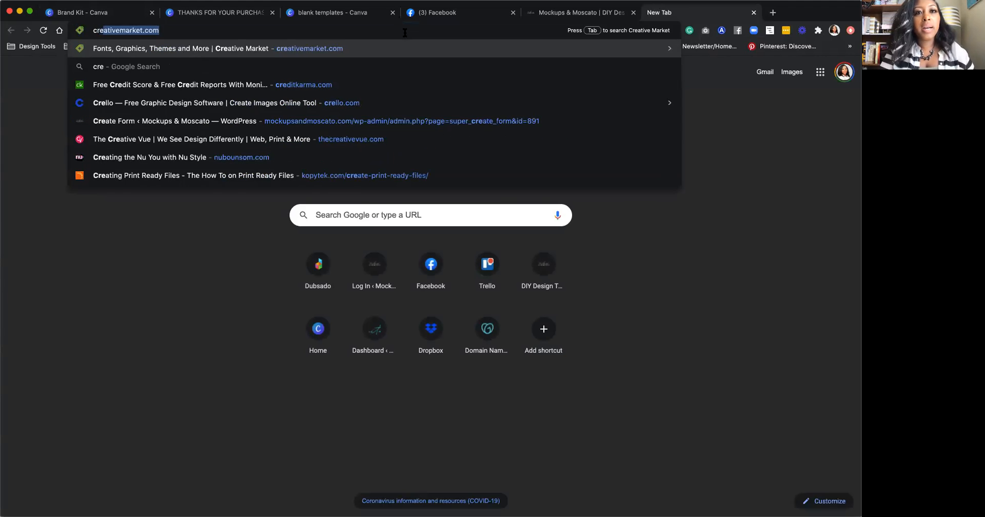
key(Return)
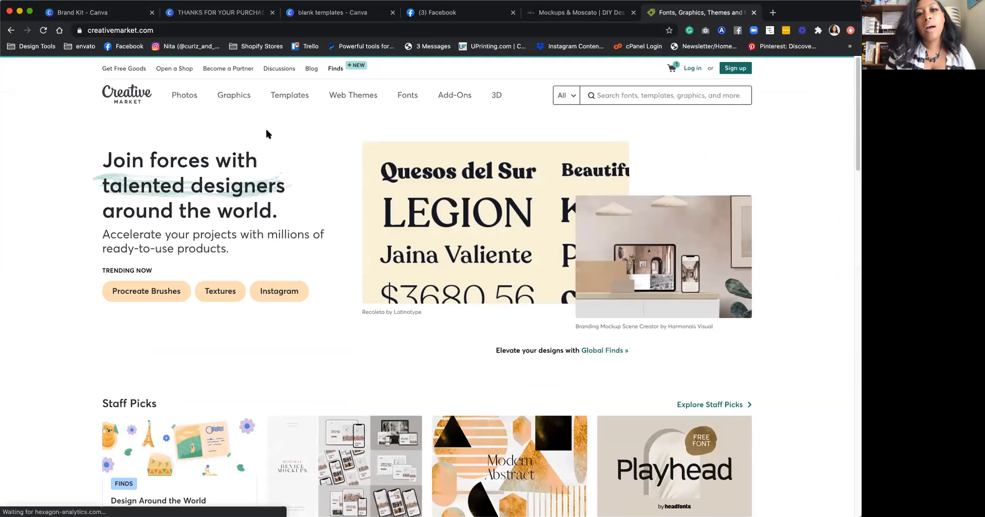
scroll(238, 150, down, 1)
scroll(238, 152, down, 1)
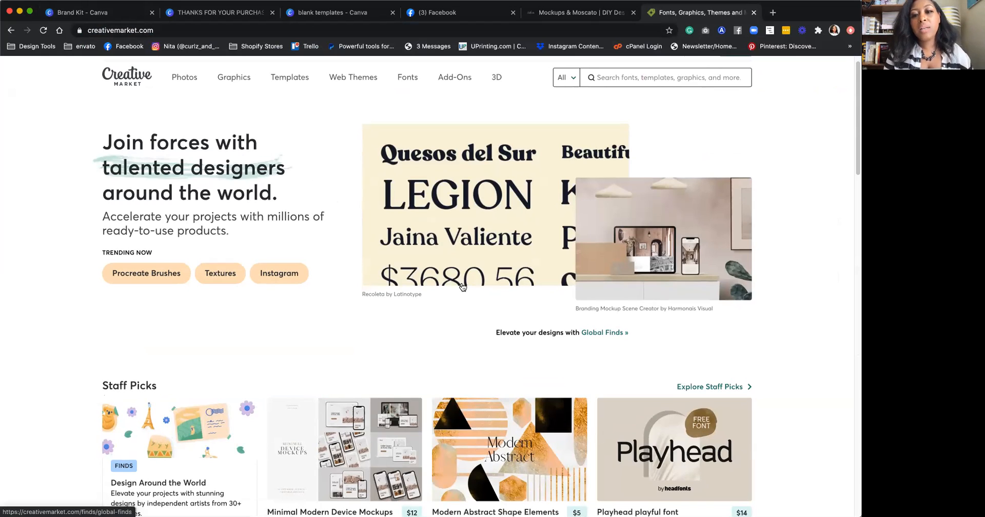
Step: Search Creative Market for "bundle" and view the product page of the Font Bundle 99%OFF
click(719, 76)
text(bundle)
key(Return)
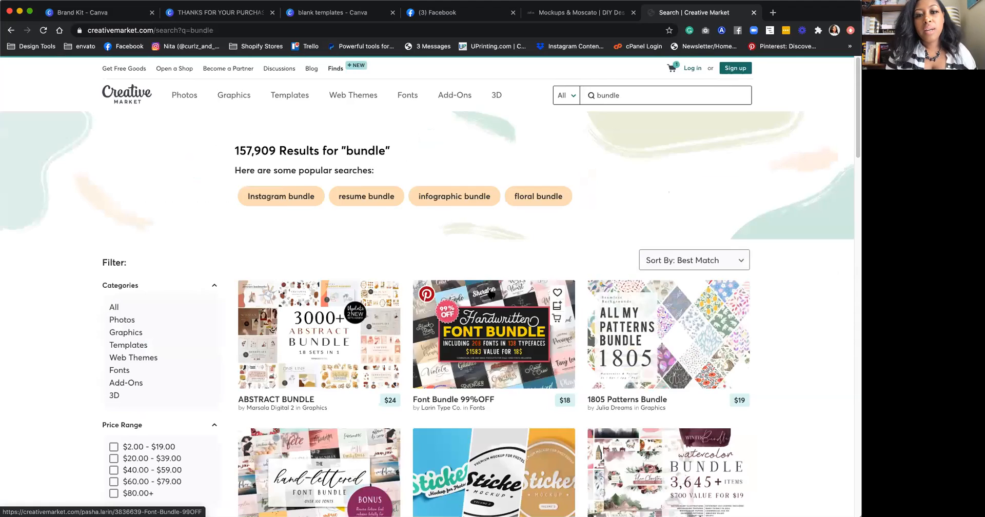
scroll(489, 294, down, 1)
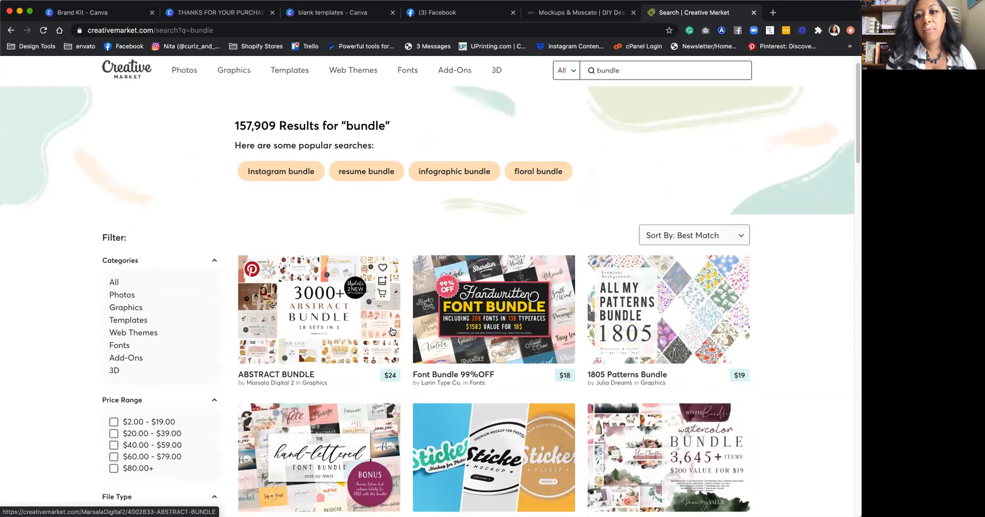
scroll(398, 331, down, 1)
click(491, 309)
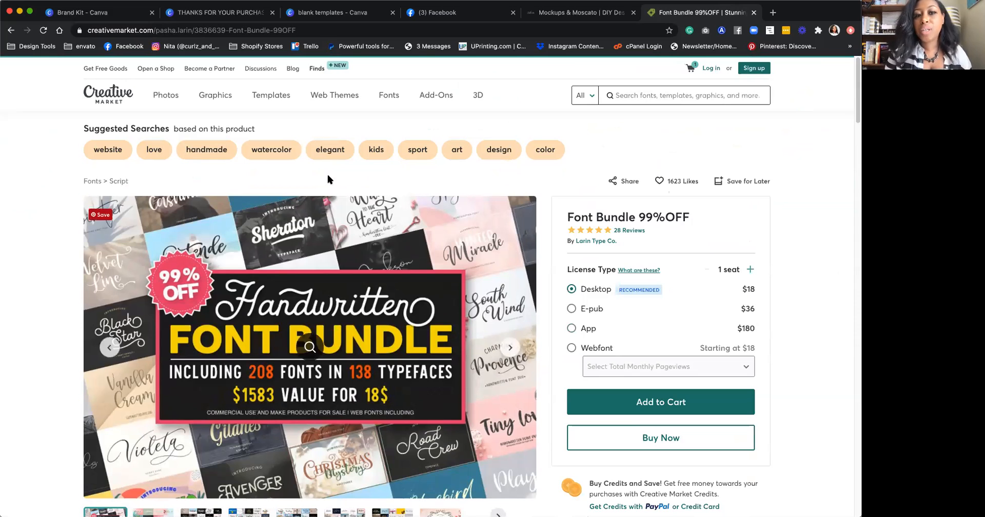
scroll(430, 354, down, 3)
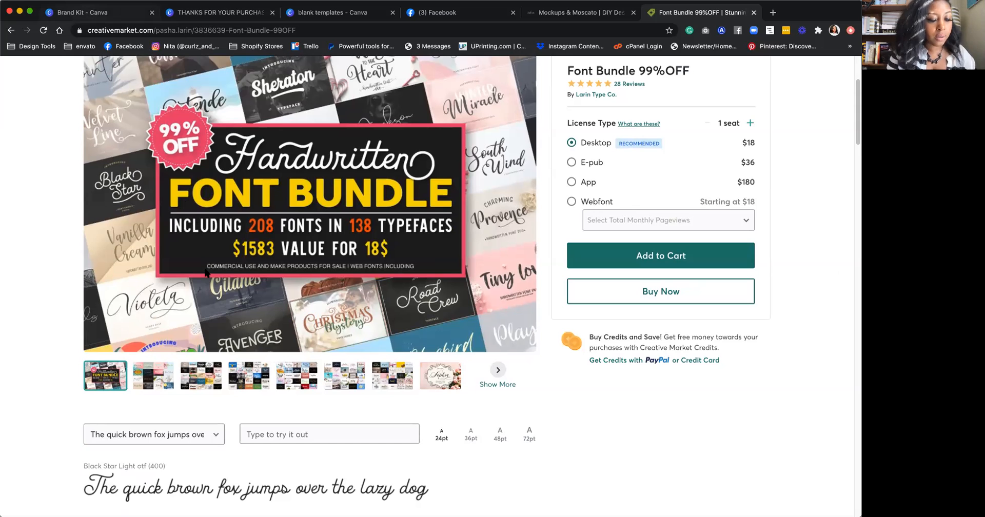
Step: Return to Canva's Brand Kit and look through the uploaded fonts down to the font upload option
key(super+1)
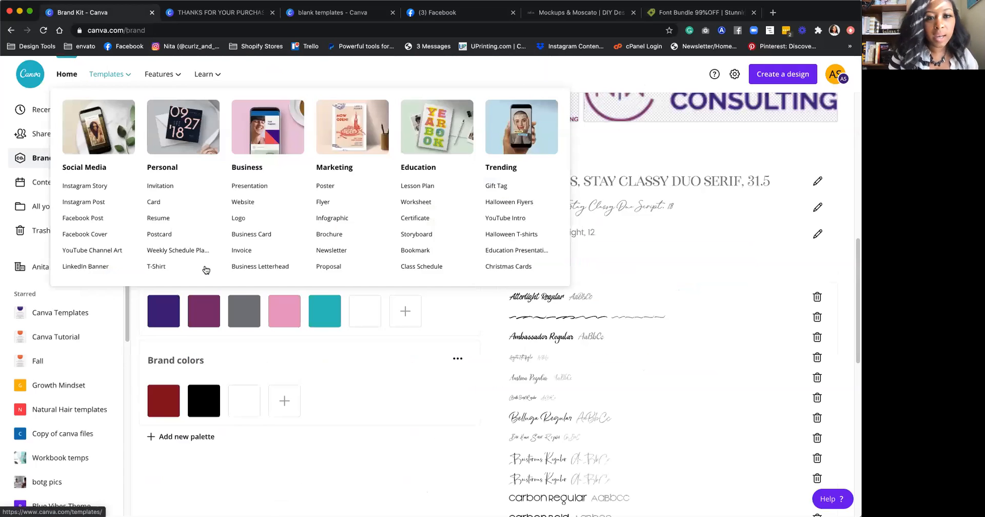
scroll(415, 384, down, 3)
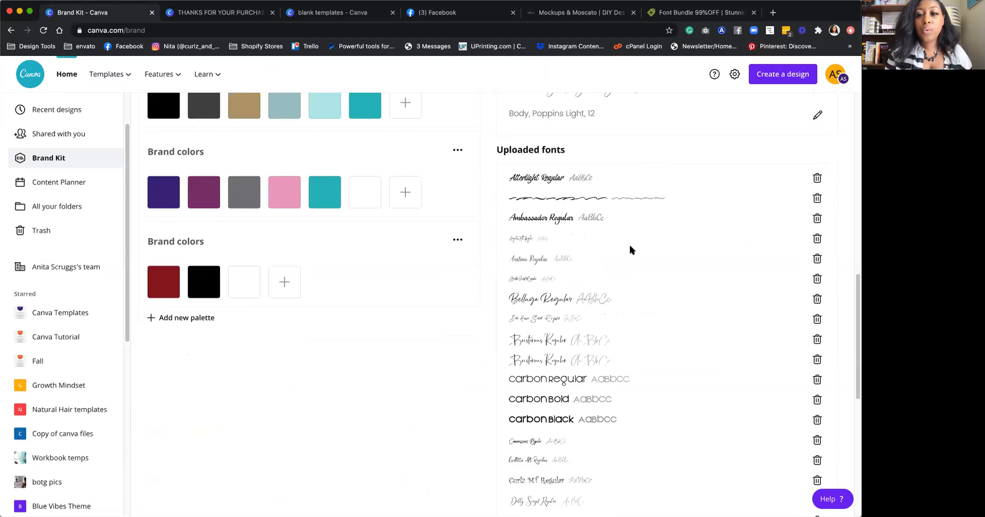
scroll(615, 272, up, 3)
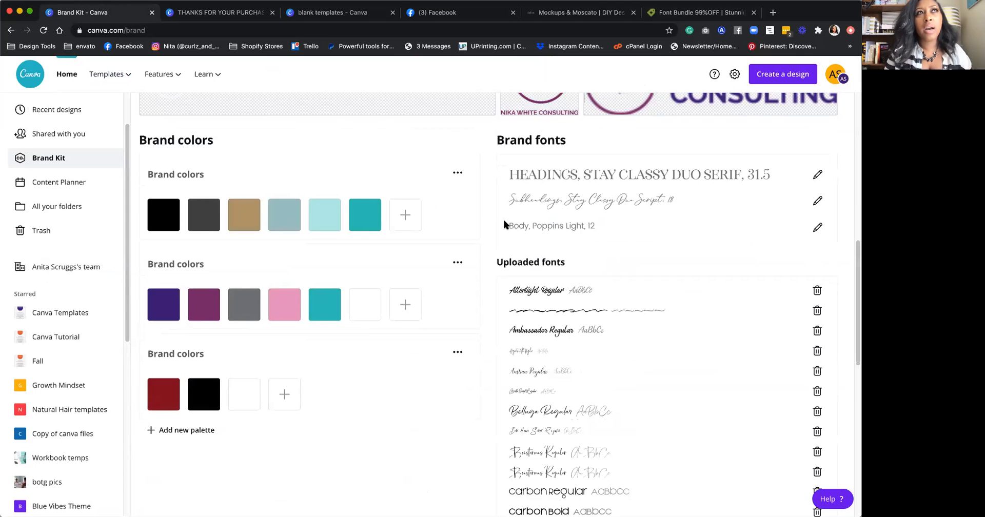
scroll(504, 224, down, 1)
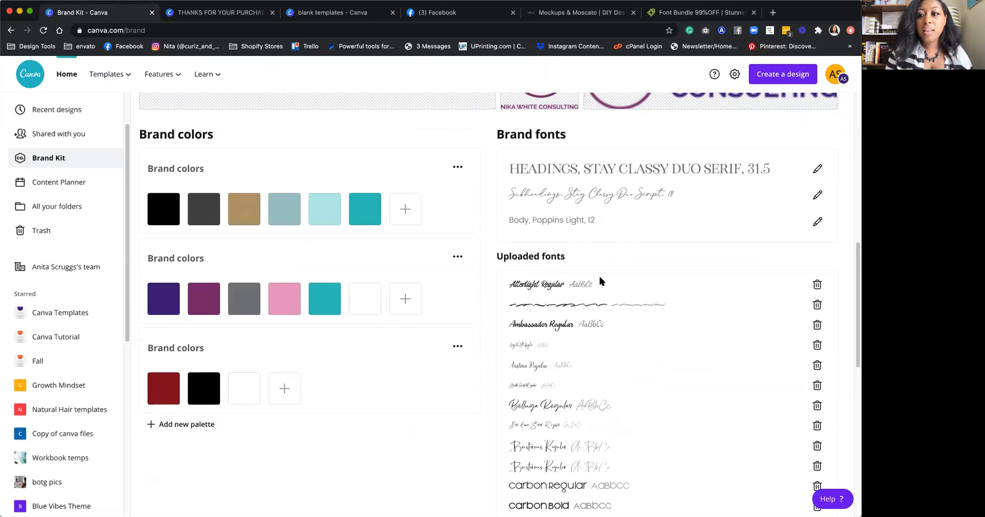
scroll(687, 310, down, 15)
click(534, 491)
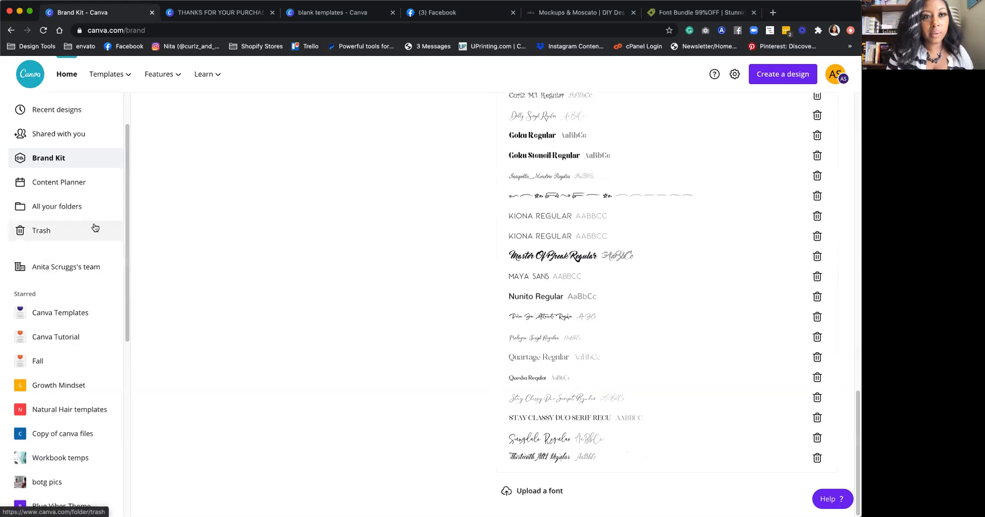
Step: Review the brand logos once more, and open the Instagram Post templates from the social media category
scroll(95, 228, up, 3)
scroll(429, 212, up, 10)
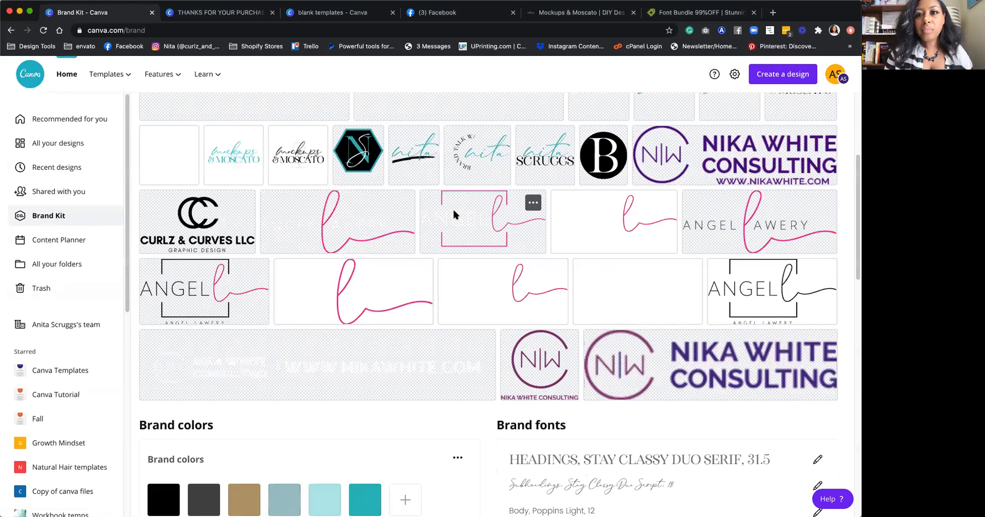
scroll(454, 215, up, 1)
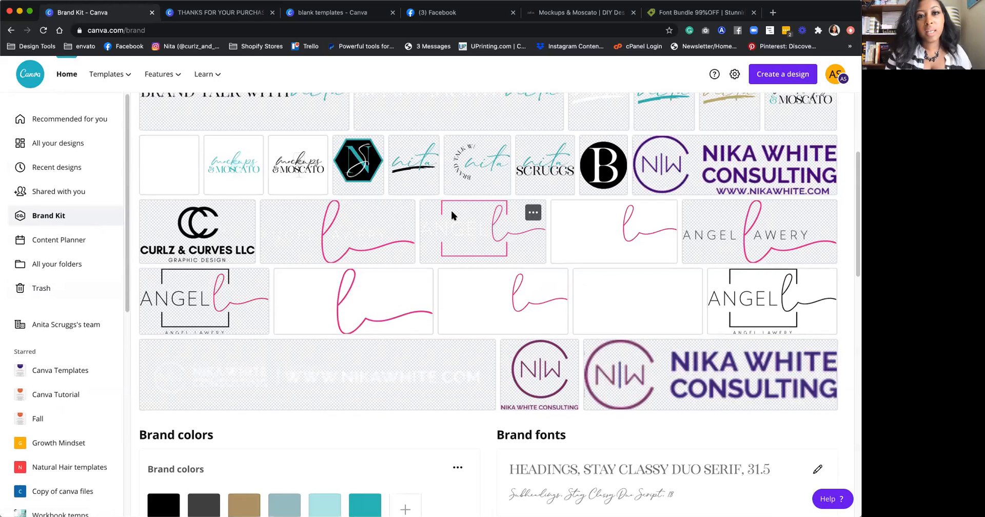
scroll(450, 209, up, 5)
mouse_move(93, 76)
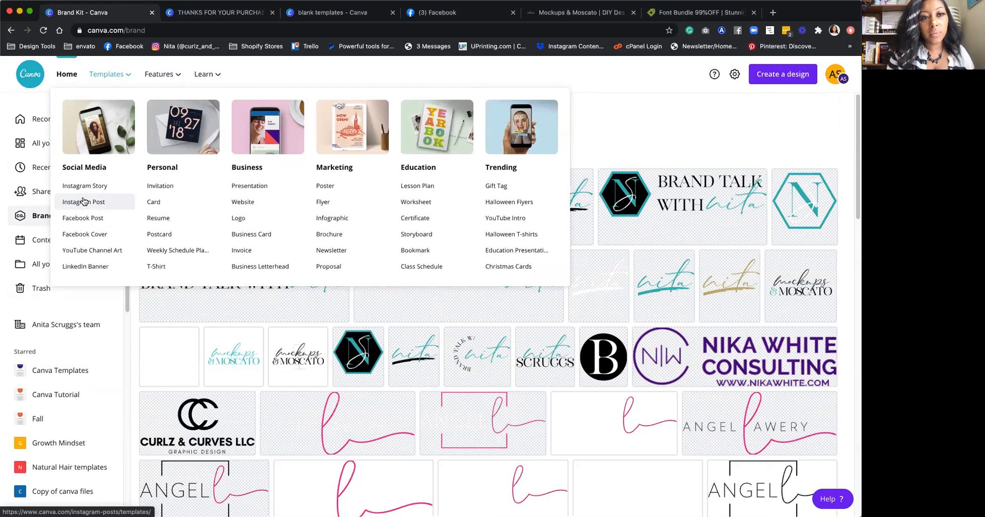
click(83, 202)
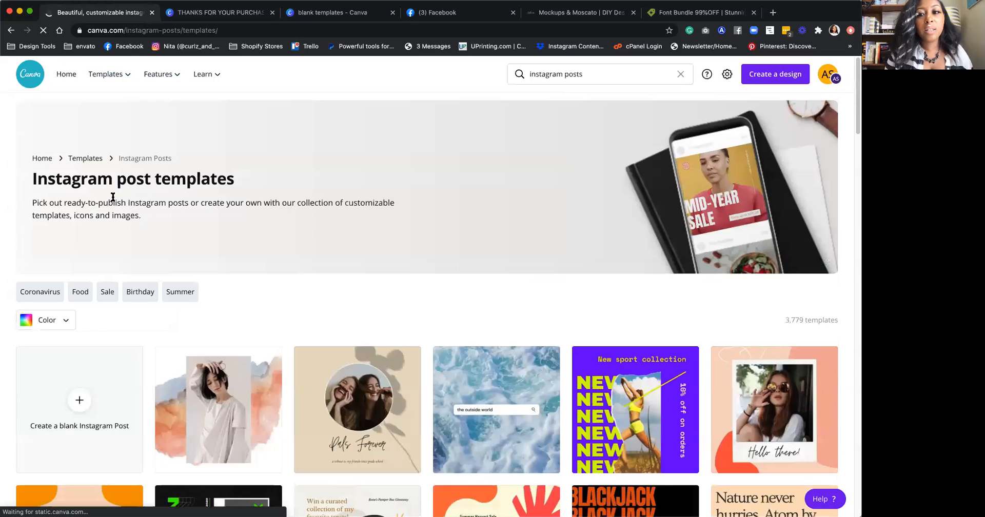
Step: Browse through the collection of Instagram post templates and examine their layouts and styles
scroll(249, 211, down, 2)
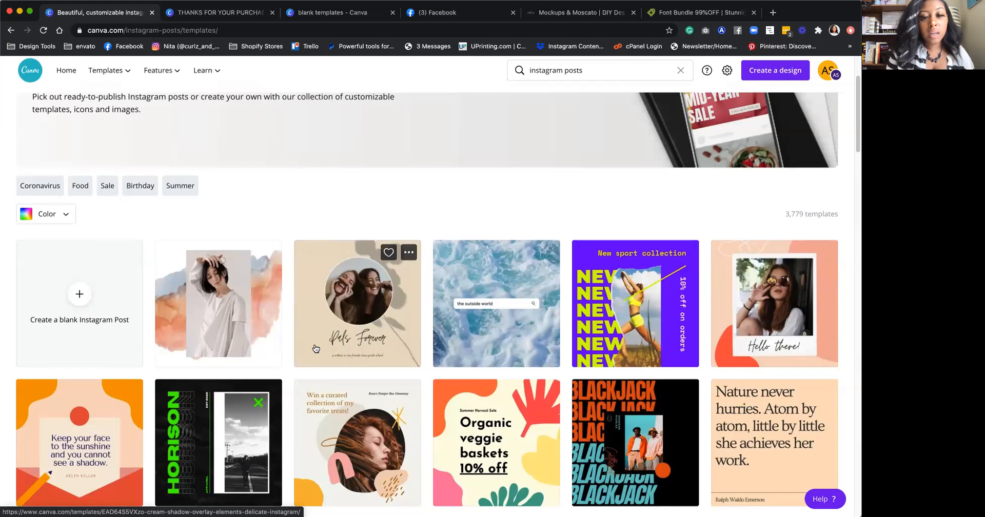
scroll(316, 349, down, 1)
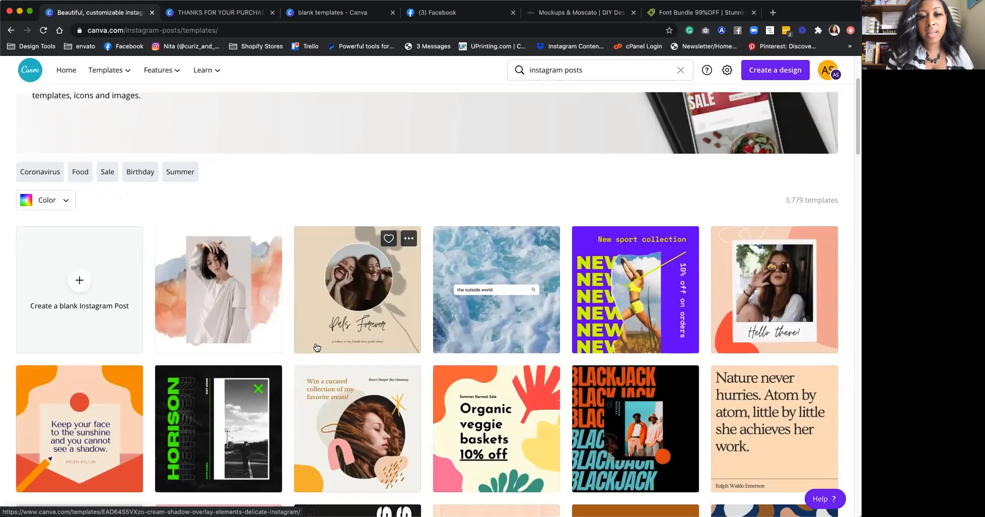
scroll(317, 348, down, 1)
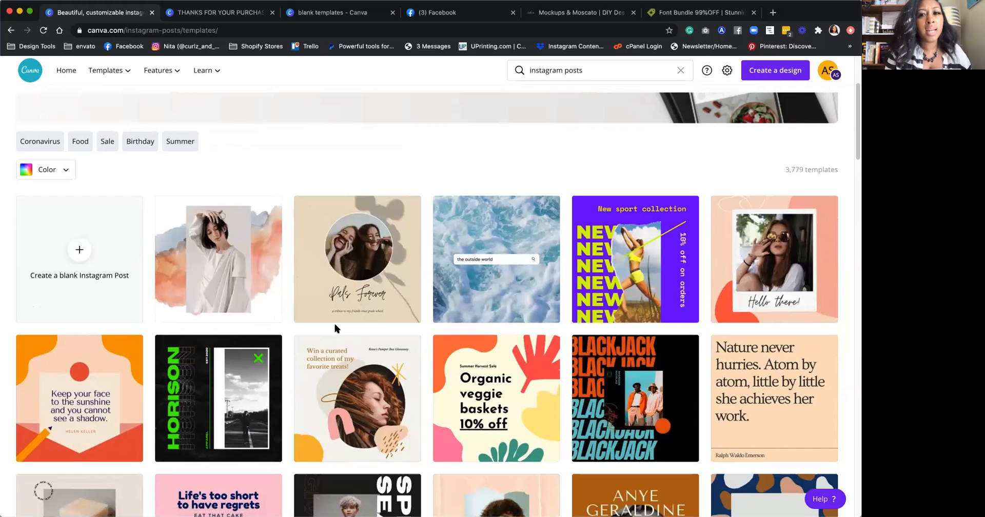
scroll(334, 327, down, 3)
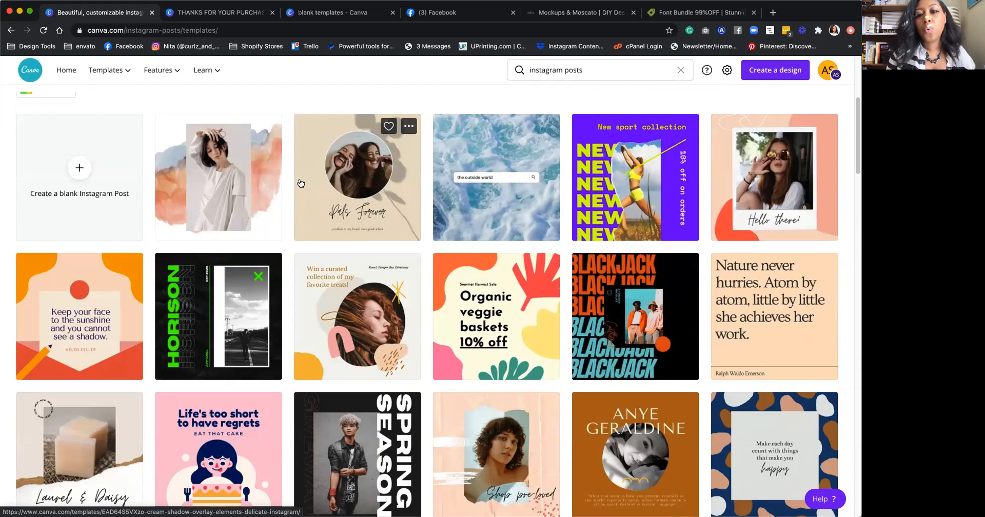
scroll(300, 184, down, 1)
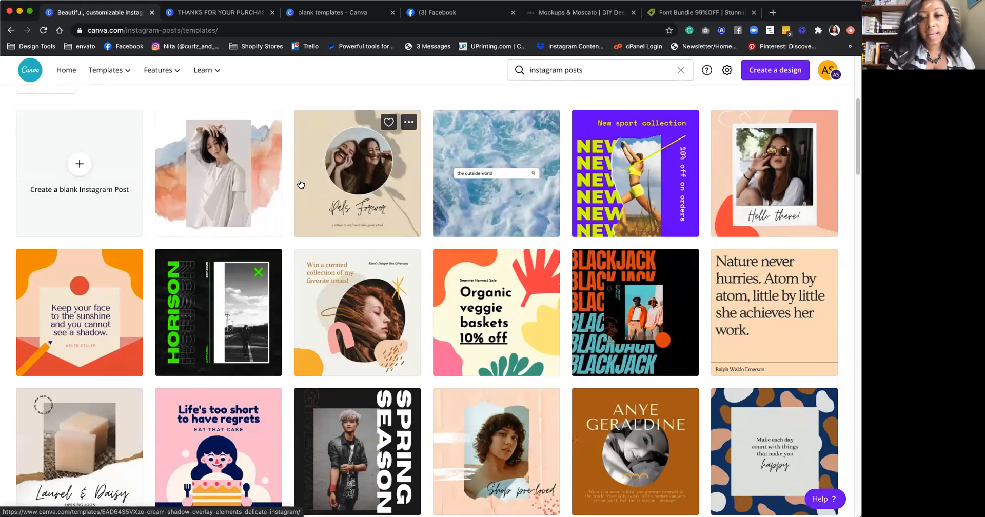
scroll(300, 184, down, 1)
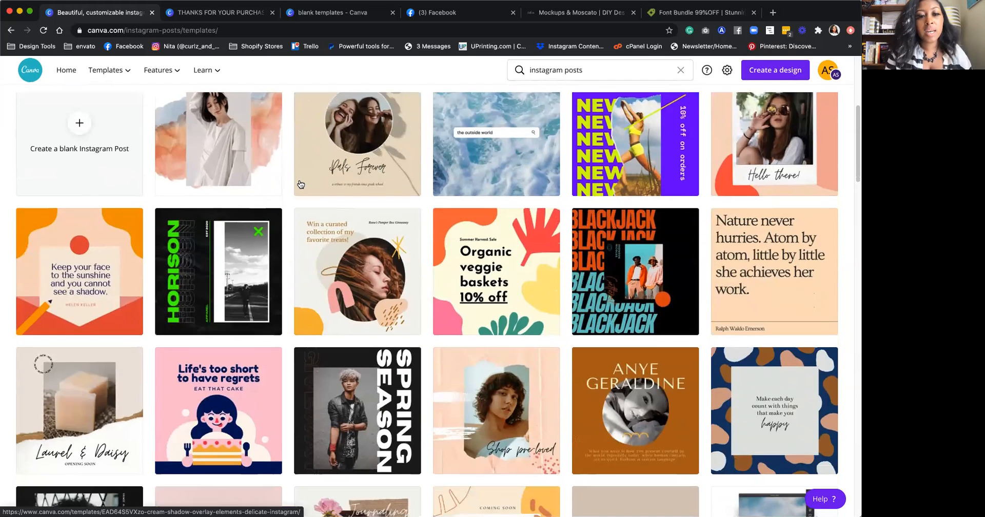
scroll(301, 184, down, 1)
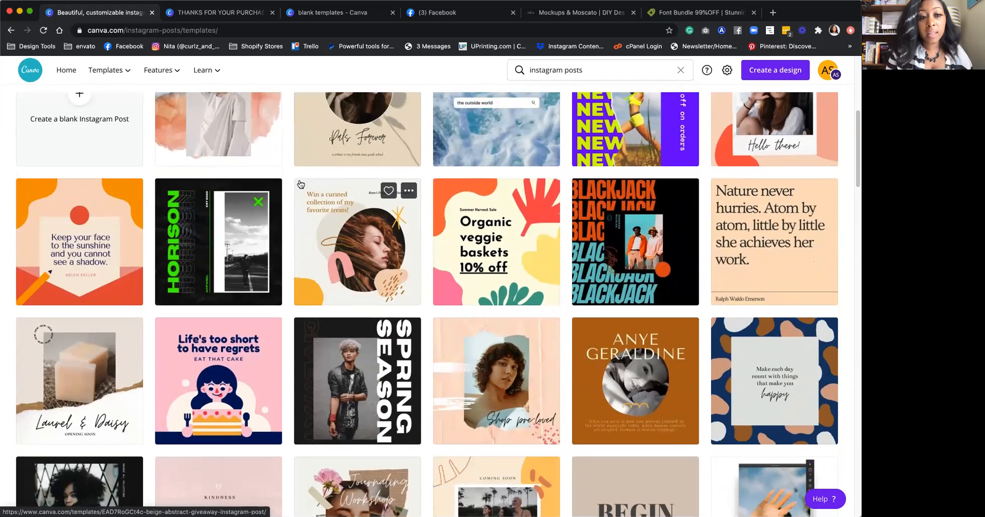
scroll(300, 184, down, 8)
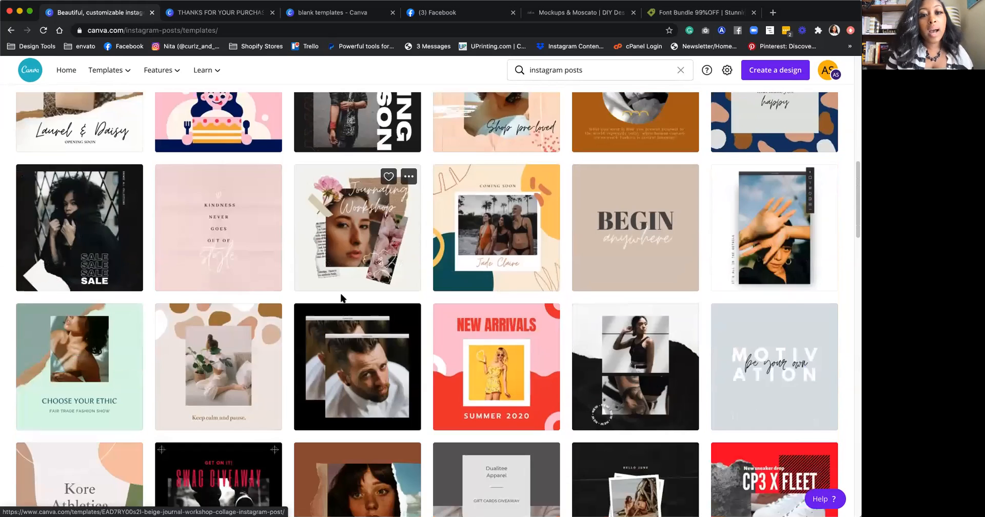
scroll(341, 298, down, 1)
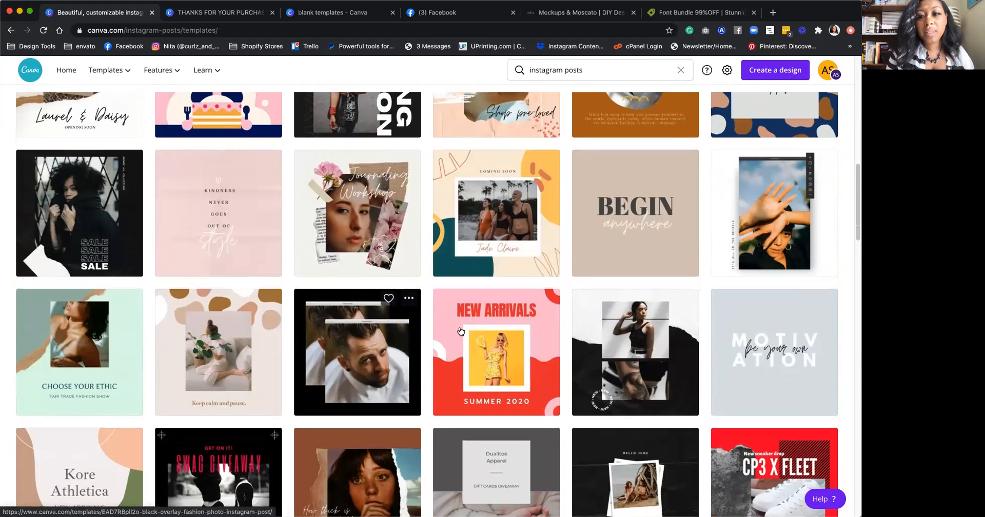
scroll(460, 331, down, 3)
scroll(461, 331, down, 3)
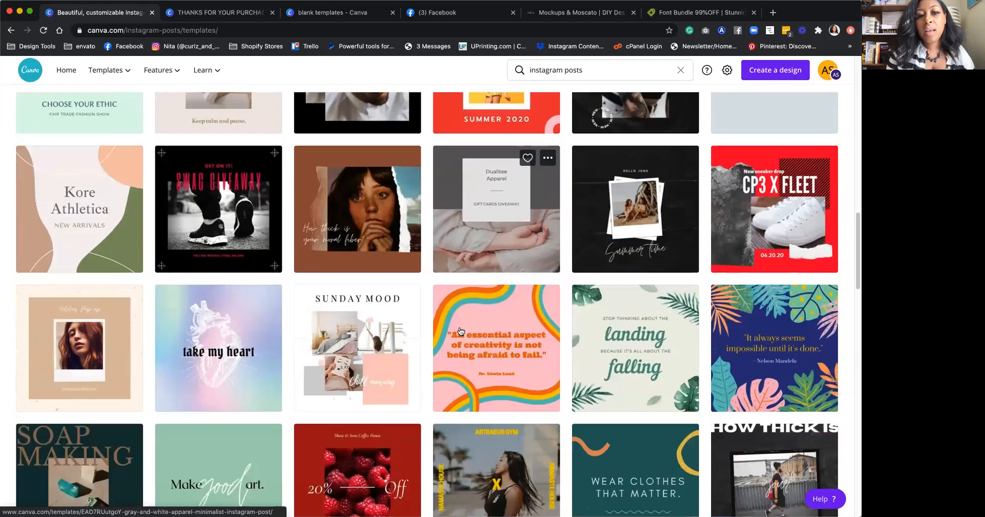
scroll(461, 332, down, 1)
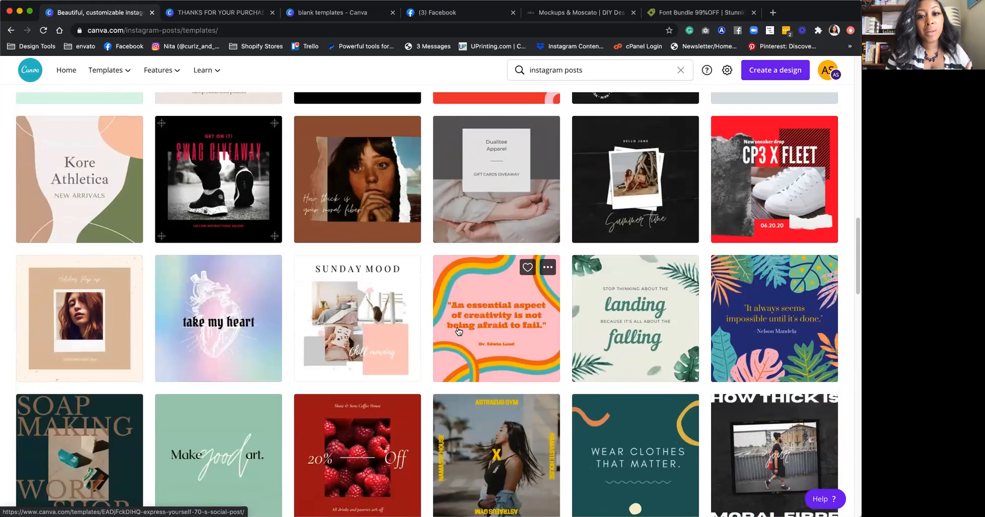
scroll(458, 332, down, 1)
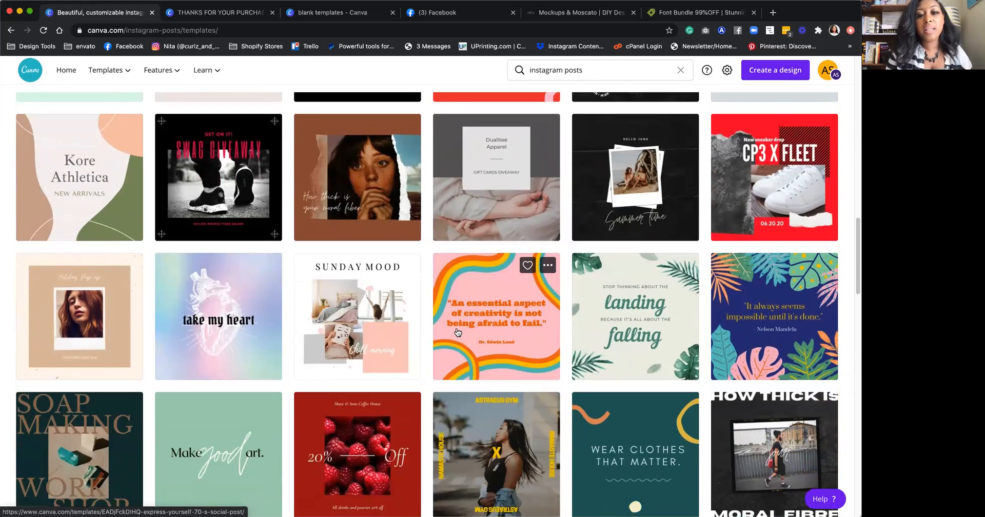
scroll(458, 333, down, 1)
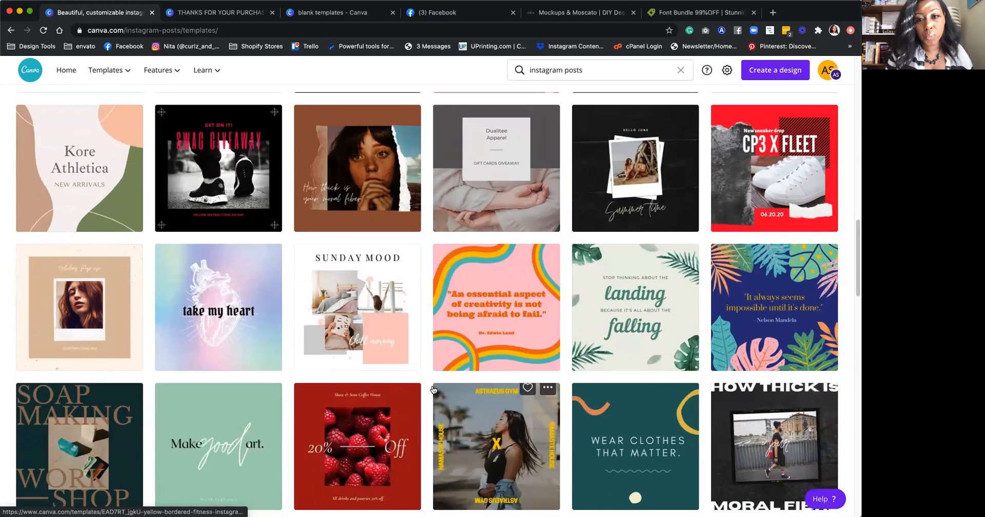
scroll(458, 333, down, 5)
scroll(434, 387, down, 7)
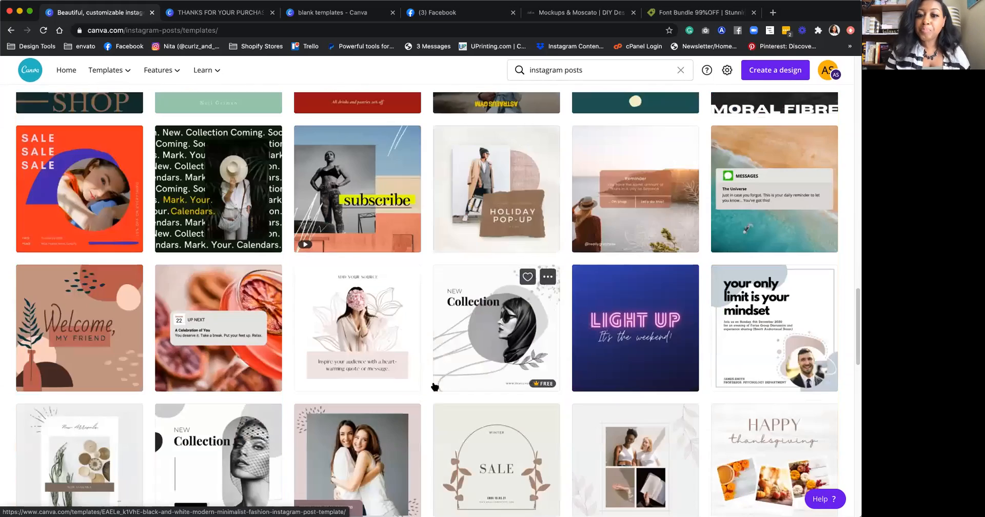
Step: Look over a few more Instagram post templates and return to the beginning of the collection
scroll(502, 330, down, 1)
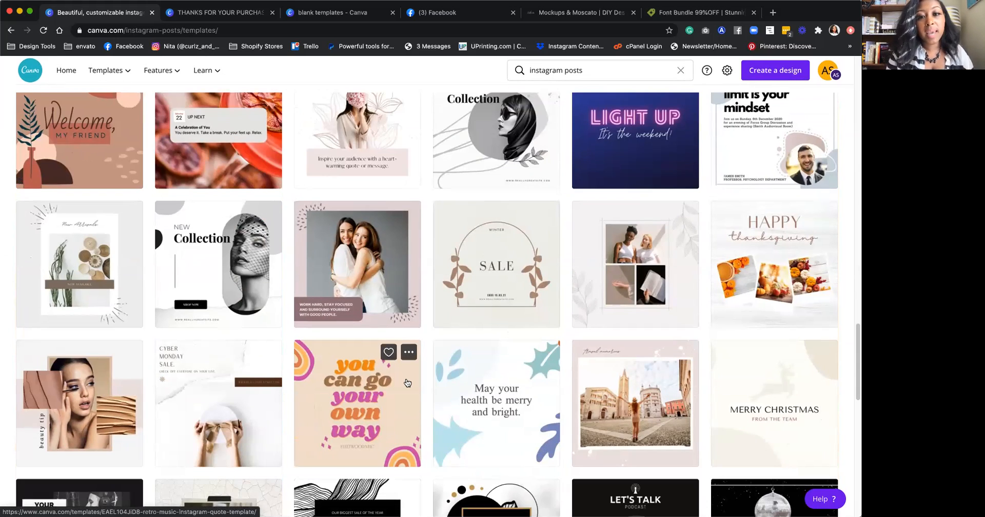
scroll(318, 281, up, 10)
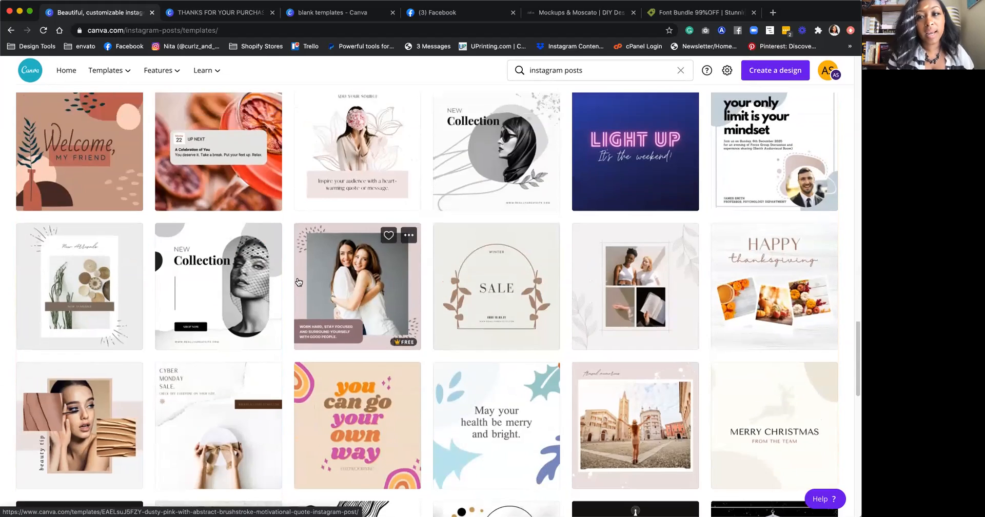
scroll(318, 281, up, 5)
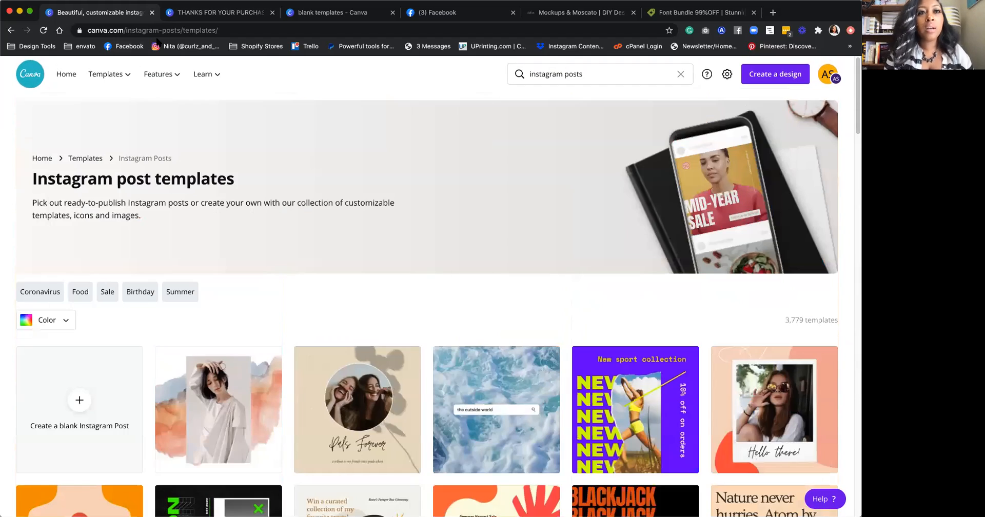
Step: Go to Canva's general templates page at canva.com/templates
click(173, 30)
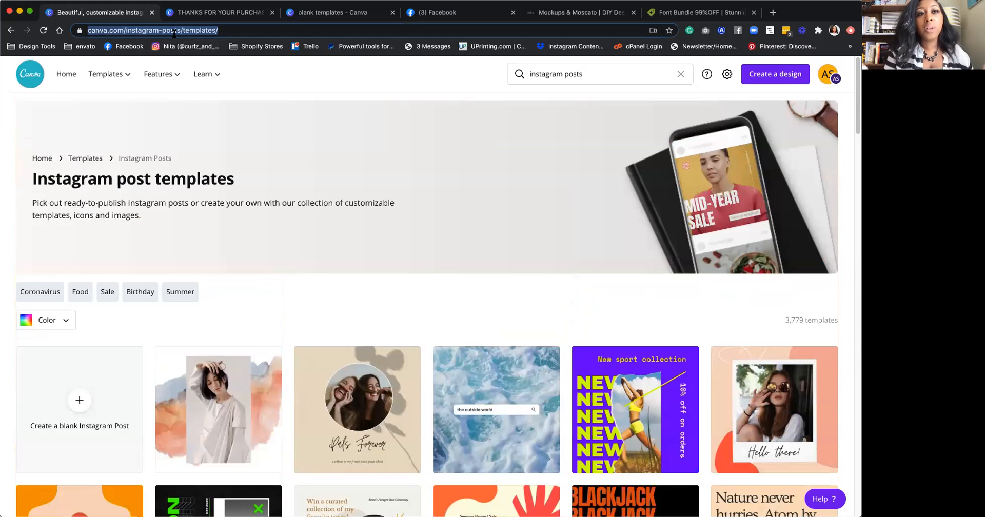
text(can)
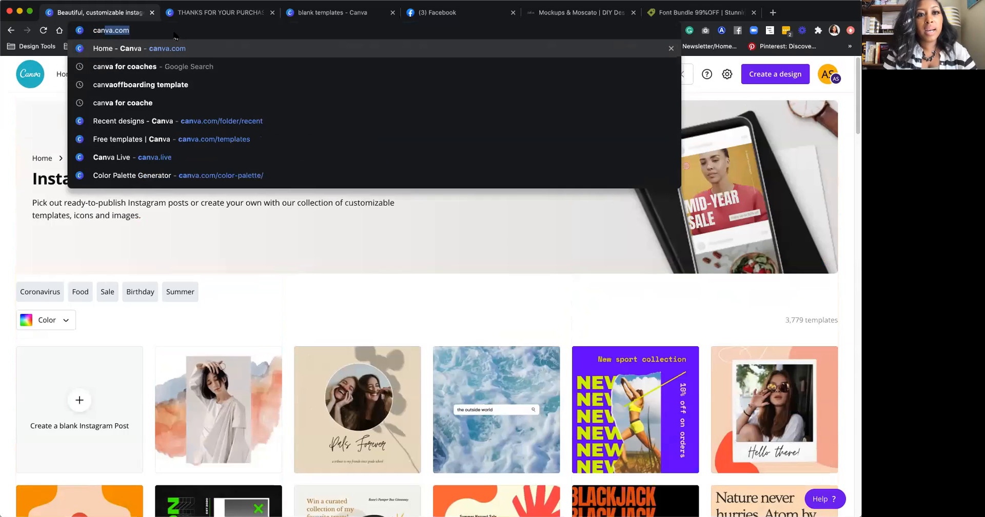
text(va.com)
click(173, 87)
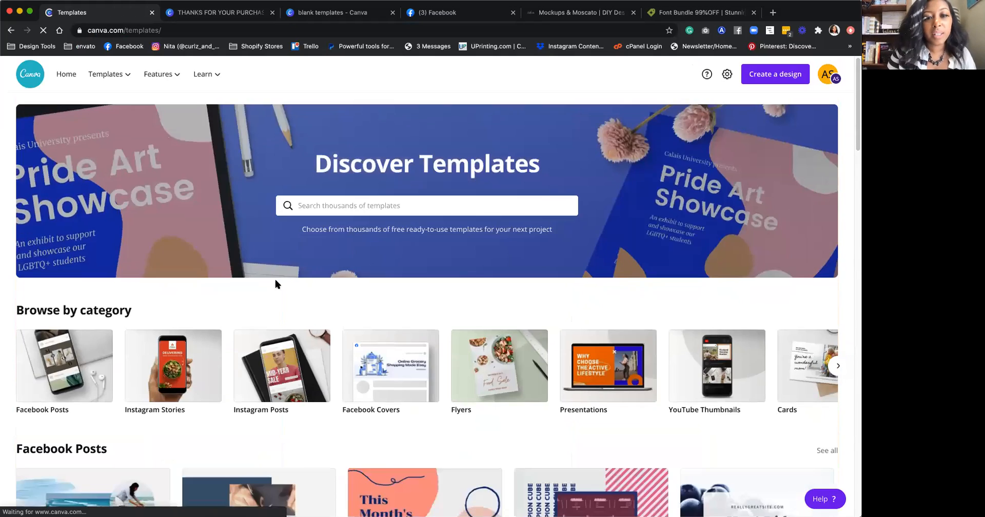
Step: Look through the template categories, such as Facebook covers, flyers and presentations, on the Discover Templates page
scroll(275, 285, down, 15)
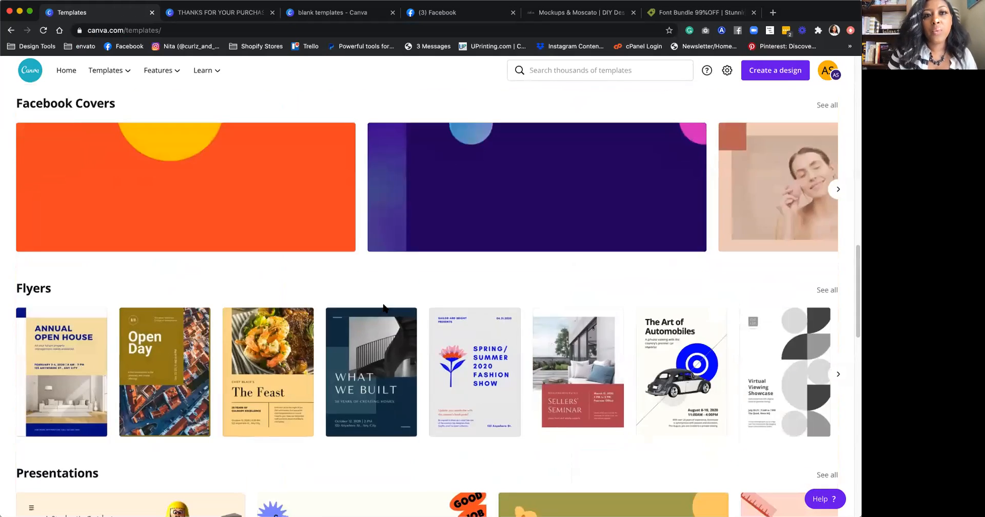
scroll(384, 308, up, 15)
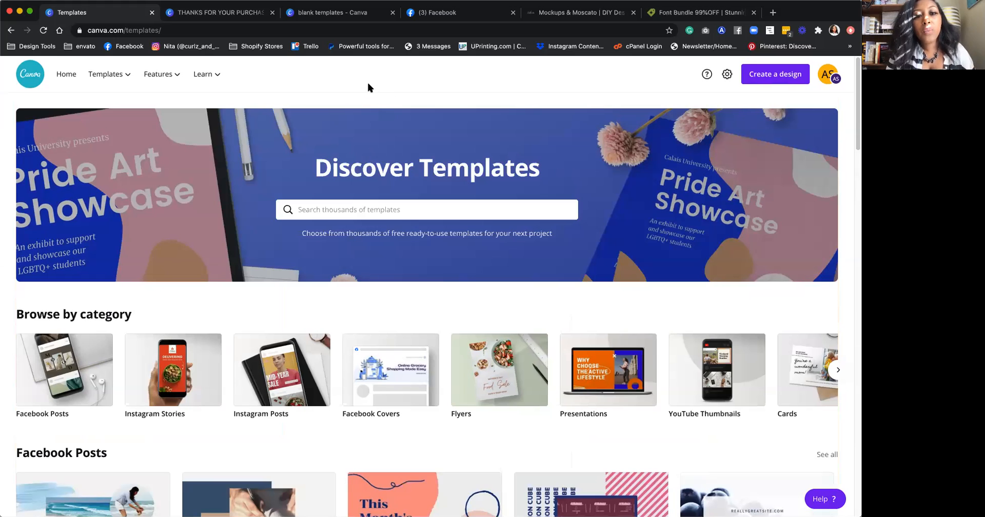
scroll(356, 163, down, 2)
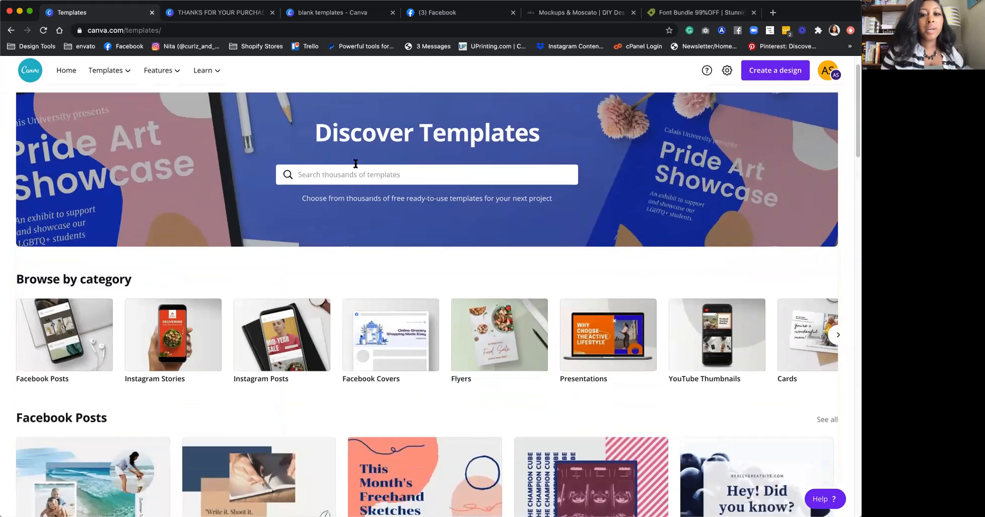
scroll(356, 163, down, 1)
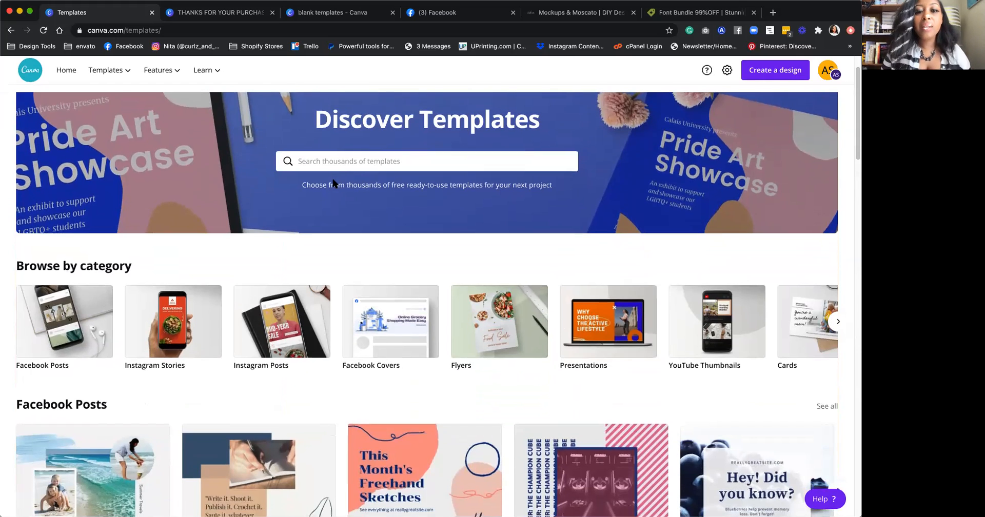
Step: Find the "Cream Shadow Overlay Elements Delicate Instagram" template among the Instagram Posts and start a new design from it
scroll(331, 184, down, 5)
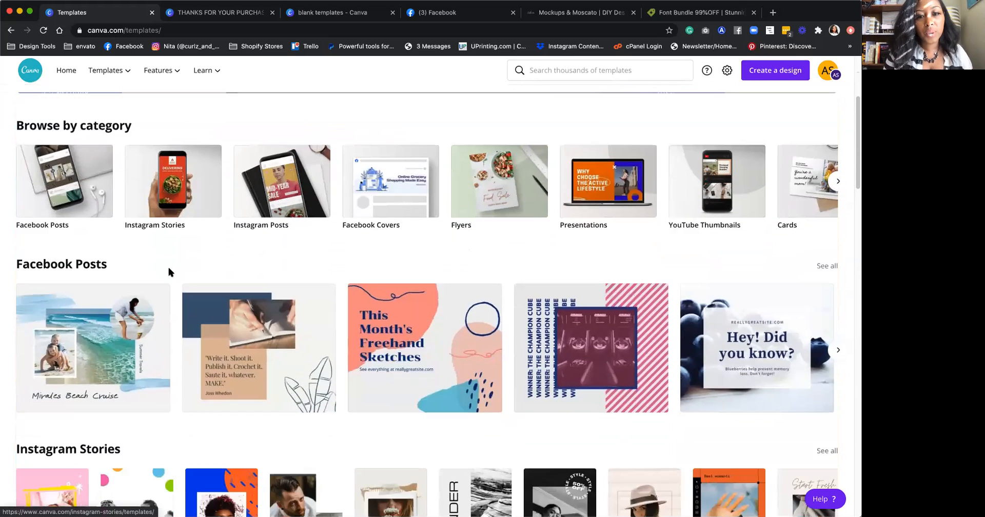
scroll(344, 346, down, 3)
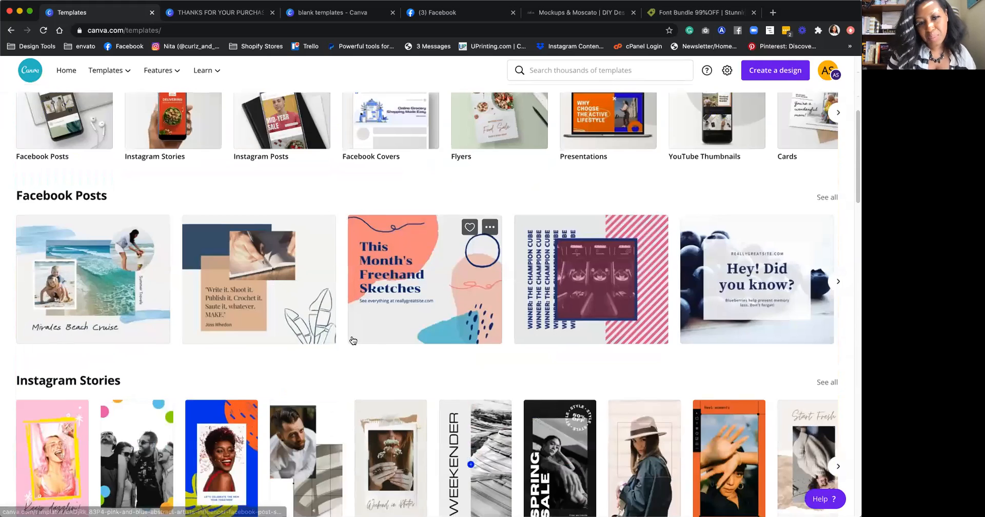
scroll(343, 344, down, 5)
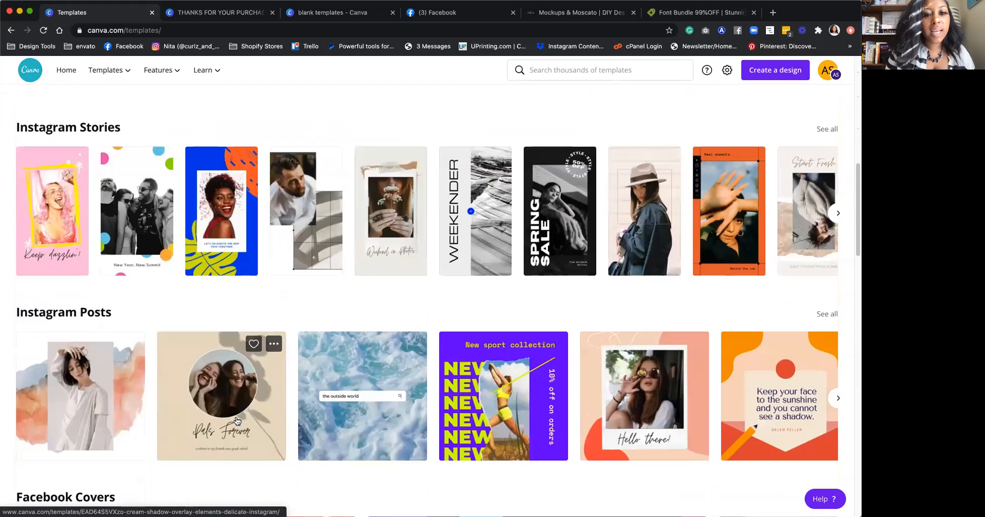
click(227, 402)
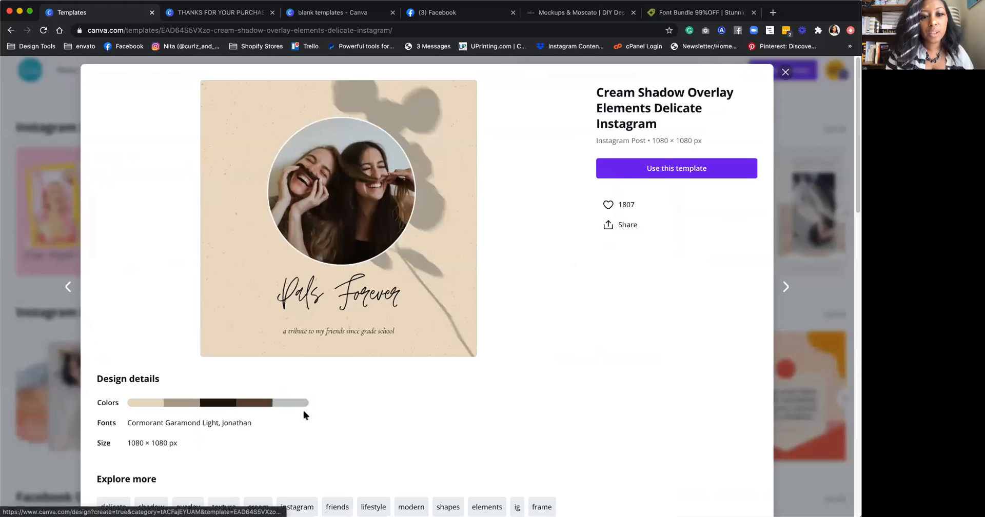
click(677, 177)
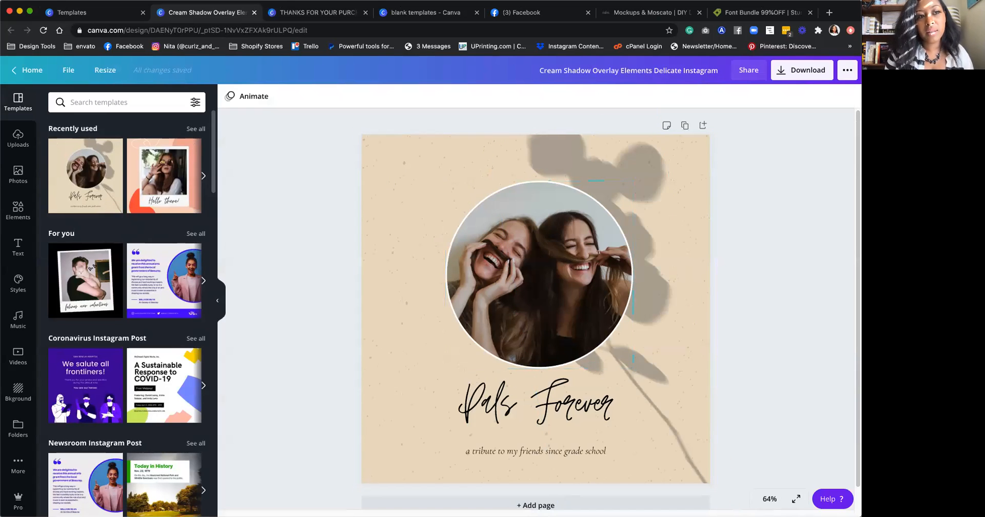
Step: Look through the suggested Instagram post template groups in the editor and leave the design's elements deselected
scroll(116, 257, down, 5)
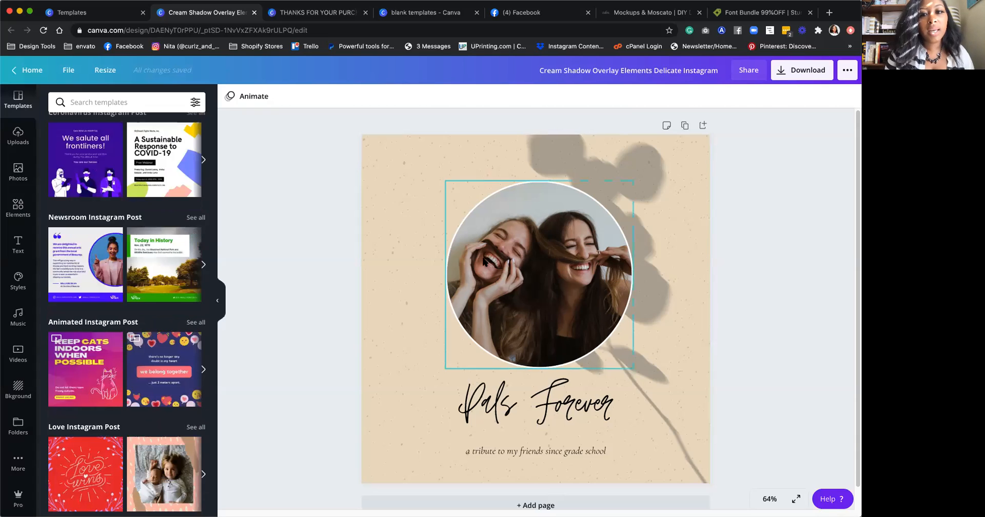
click(507, 254)
click(330, 203)
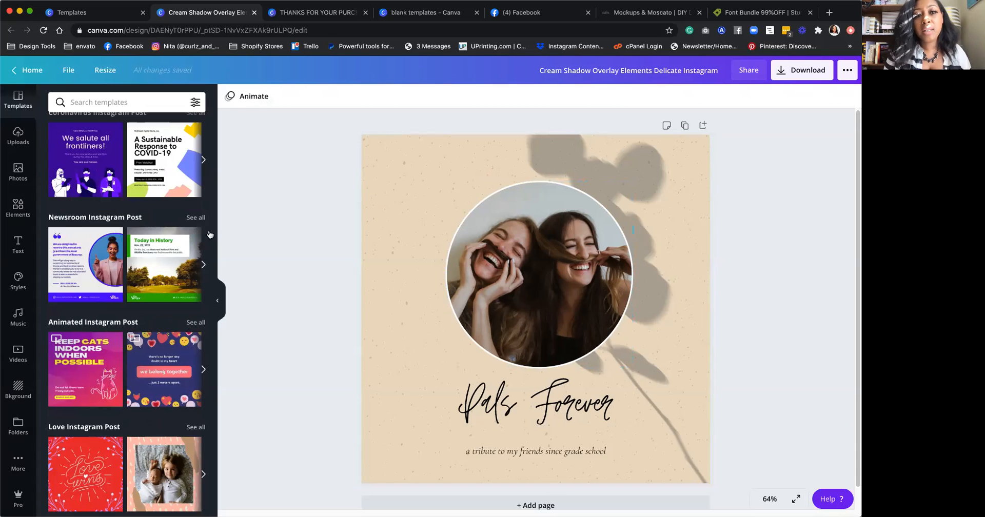
Step: Look through the uploaded images in the editor, with a brief look at the stock photo library
click(26, 149)
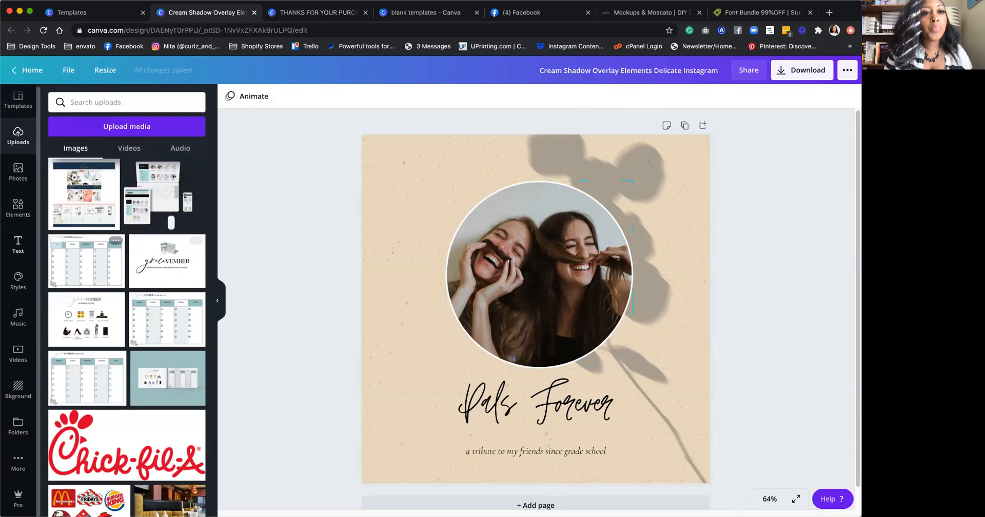
scroll(21, 210, up, 1)
click(15, 179)
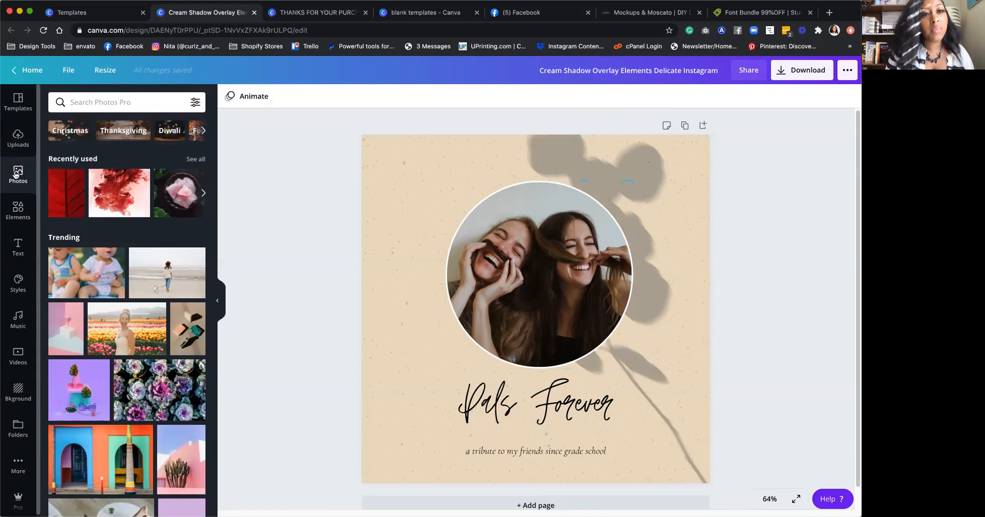
click(18, 137)
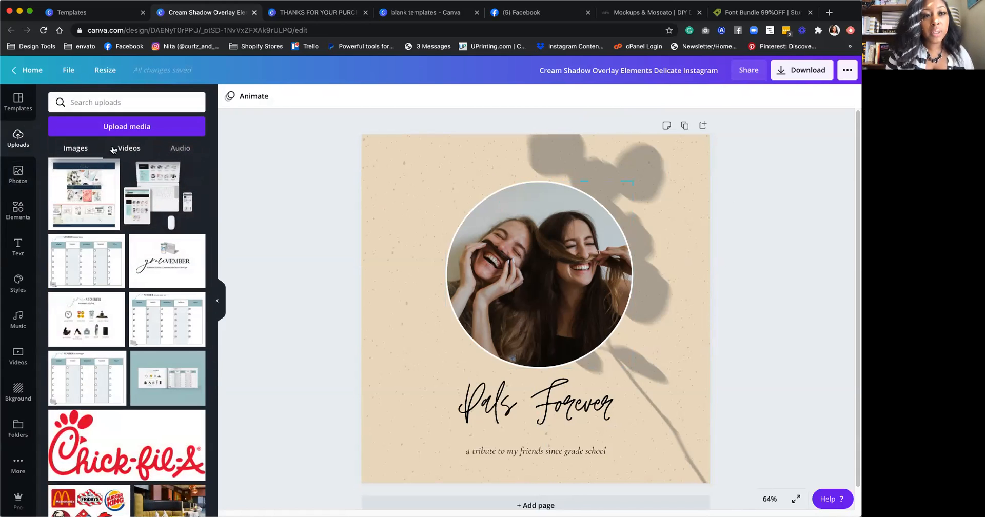
scroll(128, 210, down, 5)
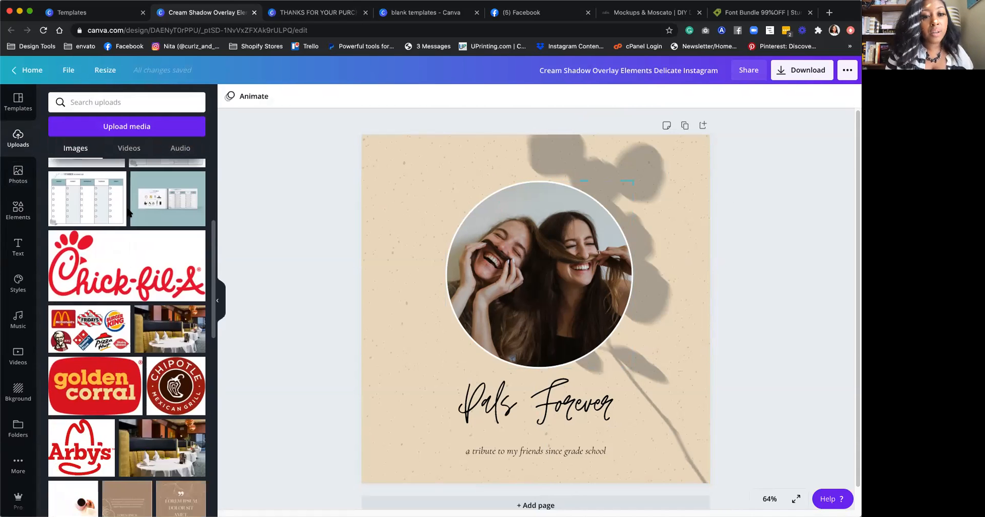
scroll(128, 213, up, 8)
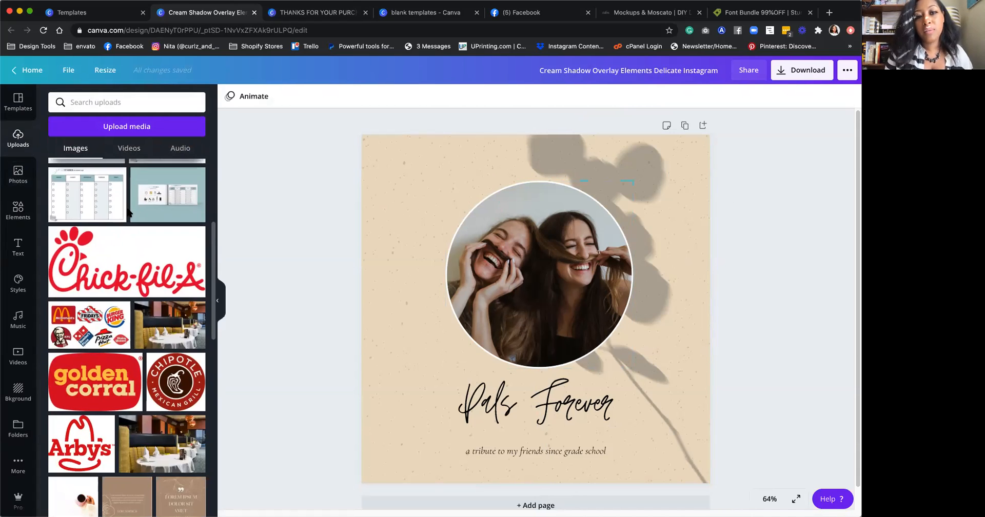
scroll(58, 242, down, 5)
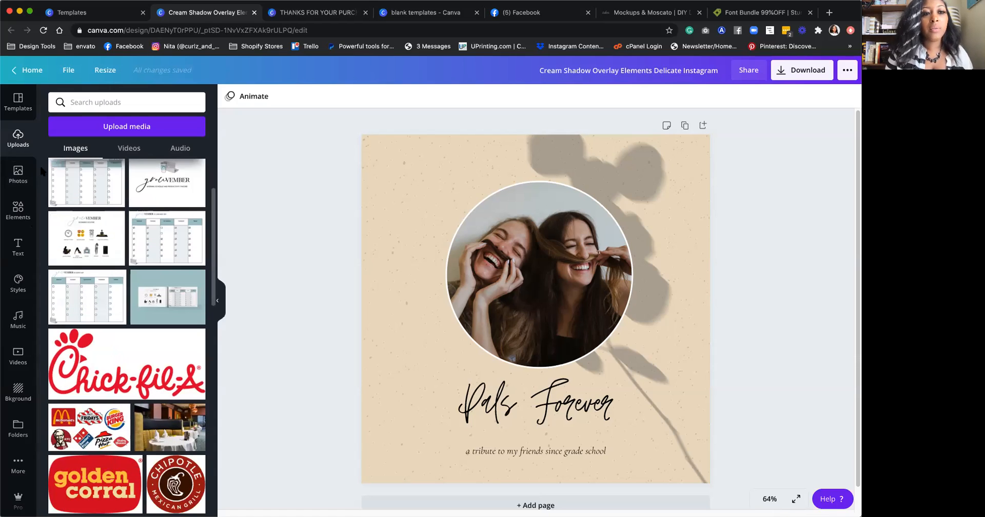
Step: Browse the trending stock photos, and view the elements library with its lines, shapes and frames
click(15, 173)
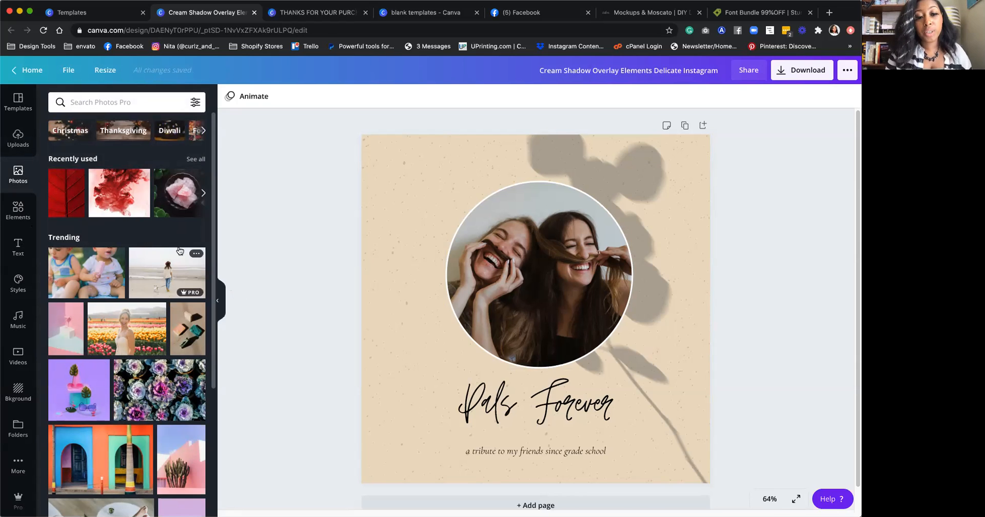
scroll(56, 244, down, 6)
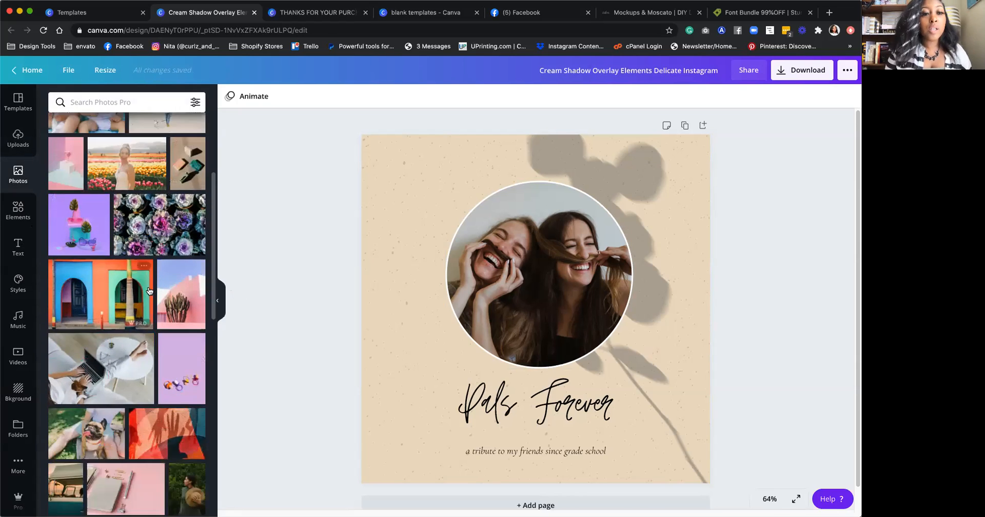
click(16, 221)
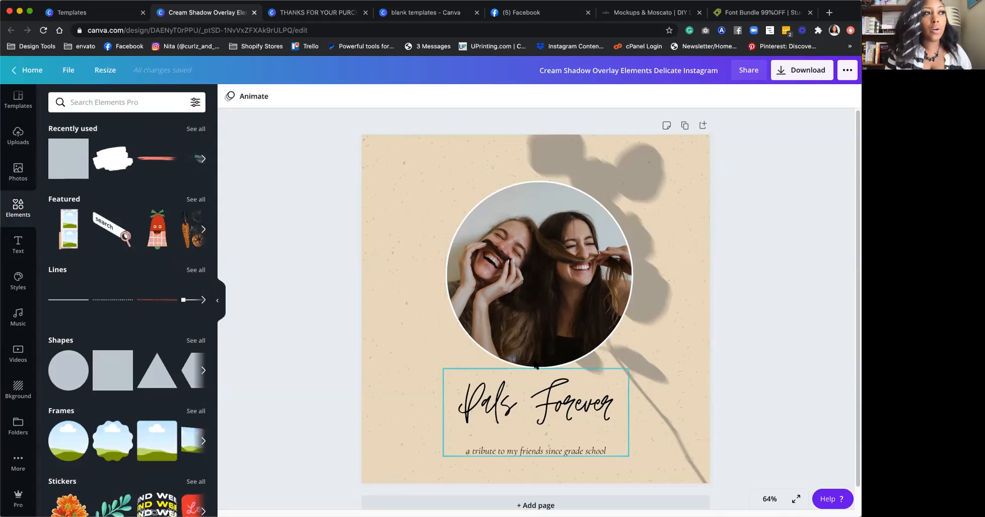
scroll(539, 365, down, 1)
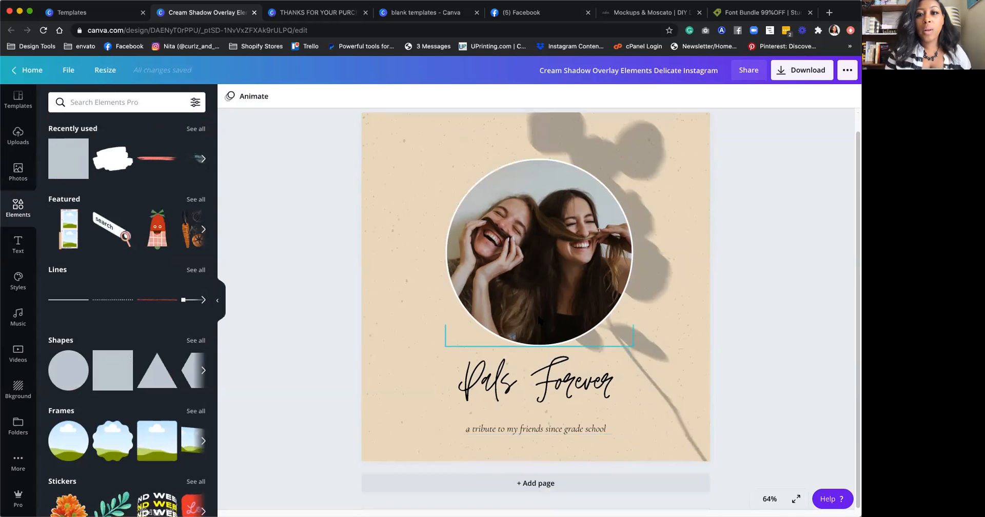
Step: Nudge the circular photo slightly up and to the left, and check how the image sits inside its frame
click(517, 254)
mouse_move(517, 254)
mouse_down()
mouse_move(474, 227)
mouse_move(536, 260)
mouse_move(487, 257)
mouse_move(514, 249)
mouse_up()
double_click(513, 250)
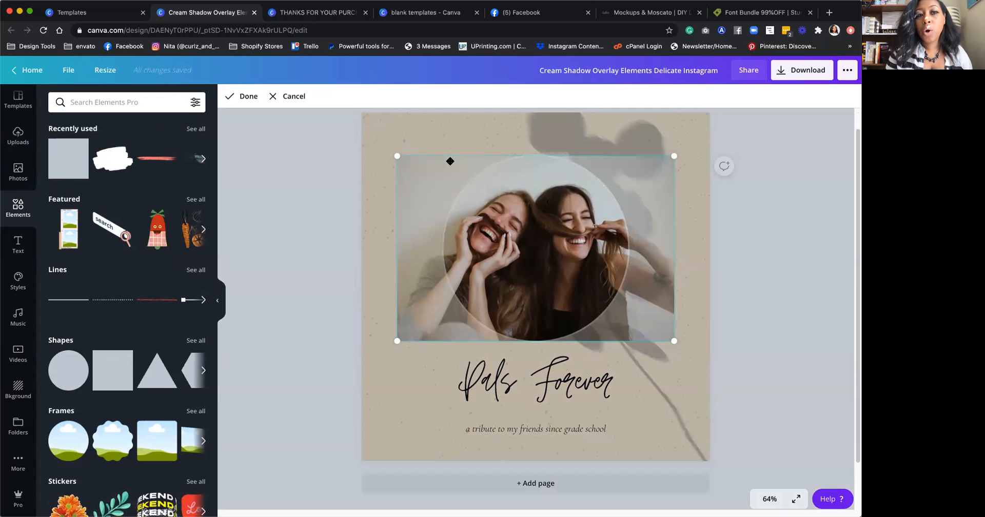
click(392, 130)
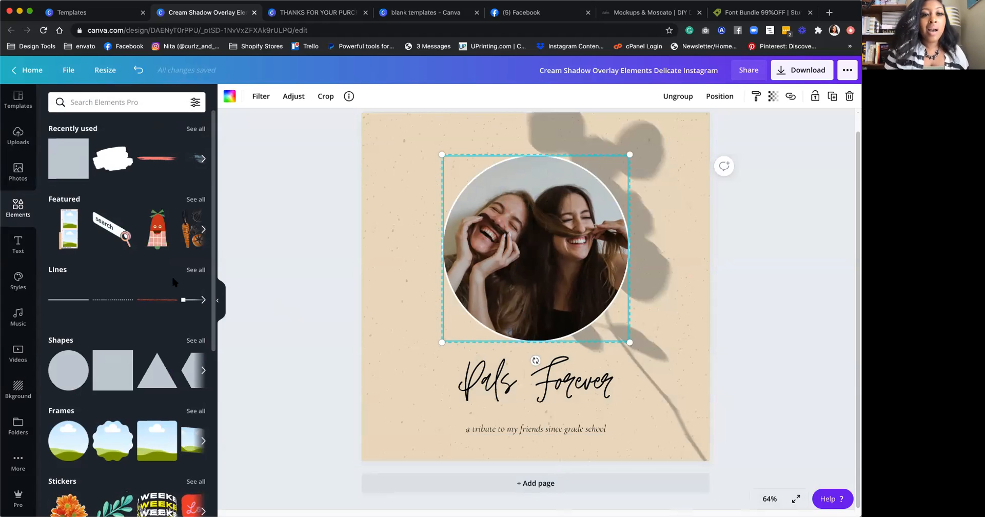
Step: Look further through the element categories and add a second page to the design
scroll(171, 275, down, 5)
scroll(169, 276, down, 5)
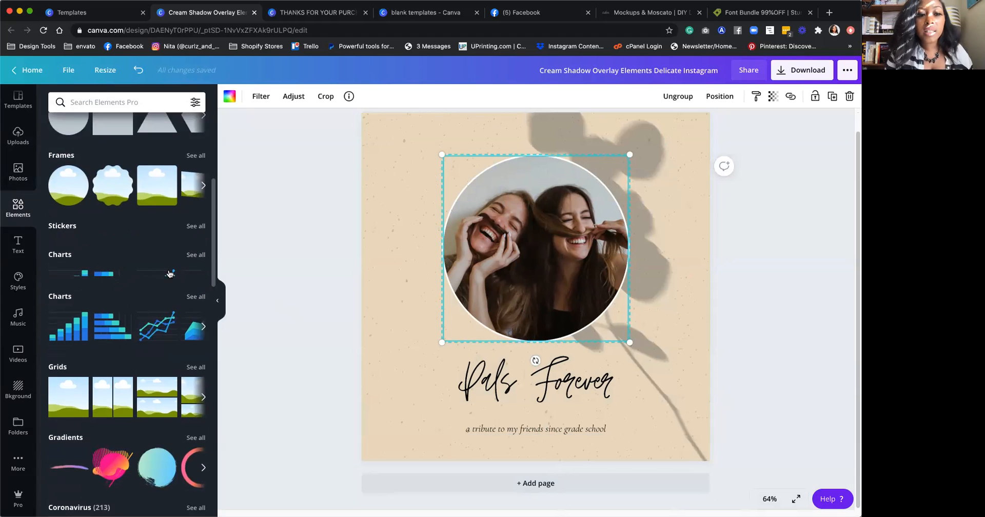
click(457, 483)
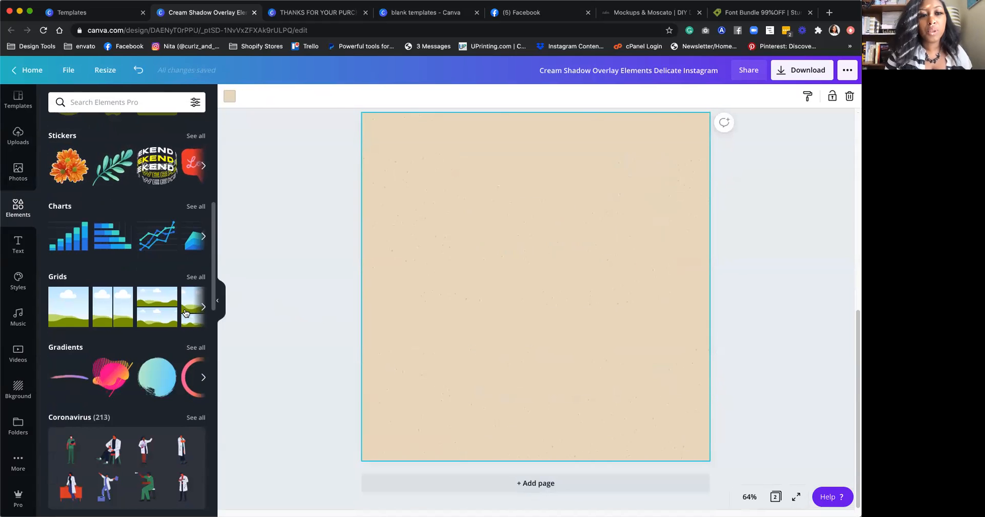
Step: Browse the full set of gradient elements, and return to the uploaded images
click(192, 347)
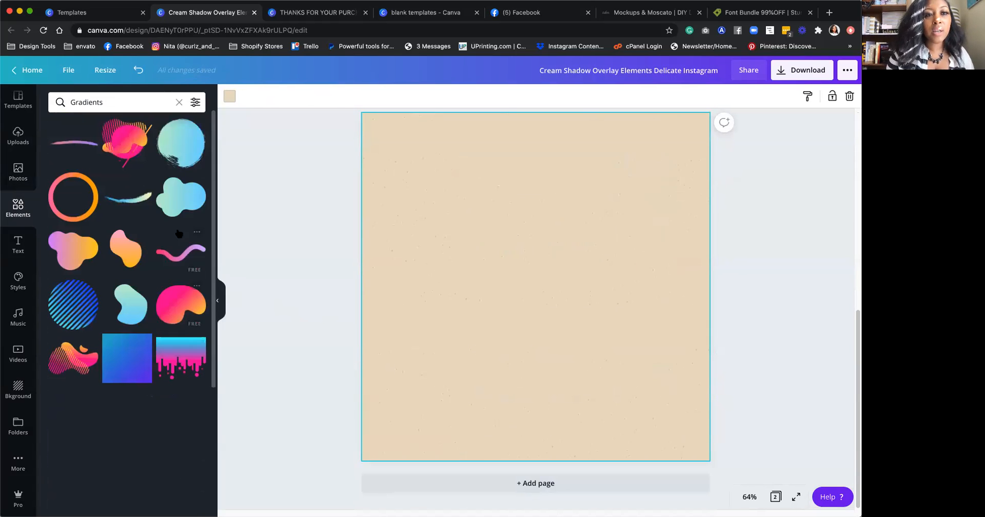
scroll(140, 373, down, 3)
scroll(138, 364, down, 8)
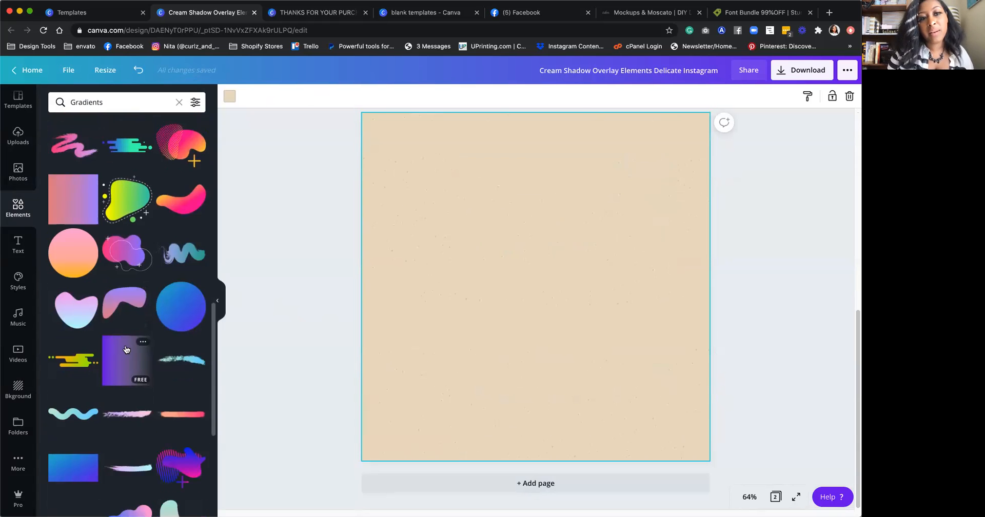
click(18, 172)
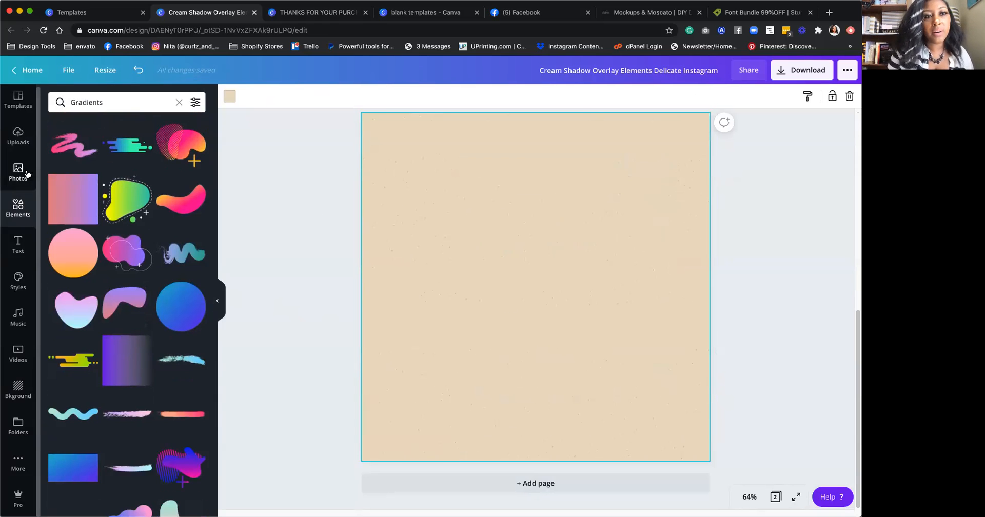
click(18, 136)
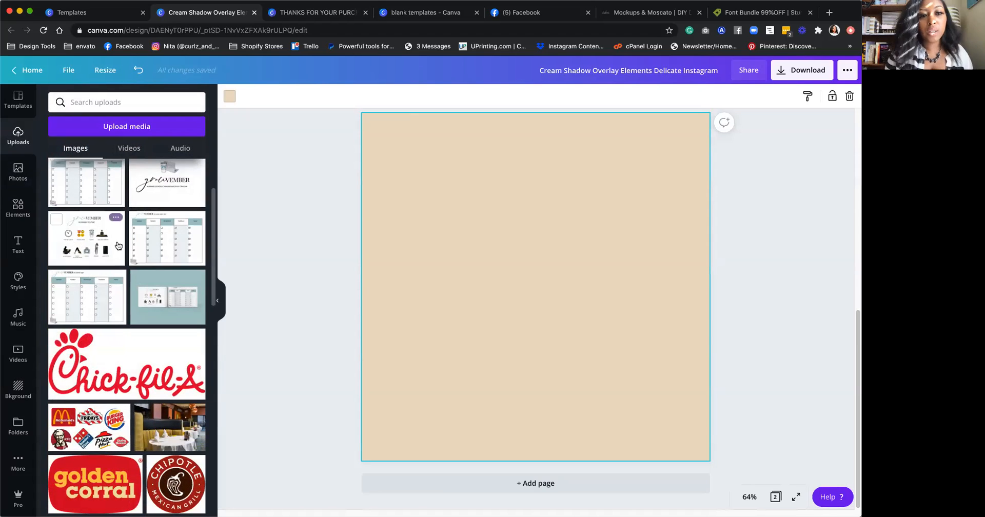
Step: Add the uploaded portrait with the laptop to page 2, and scale and position it to fill the whole page
scroll(77, 183, down, 20)
scroll(87, 314, down, 1)
click(183, 259)
drag(441, 413, 168, 489)
drag(444, 382, 519, 277)
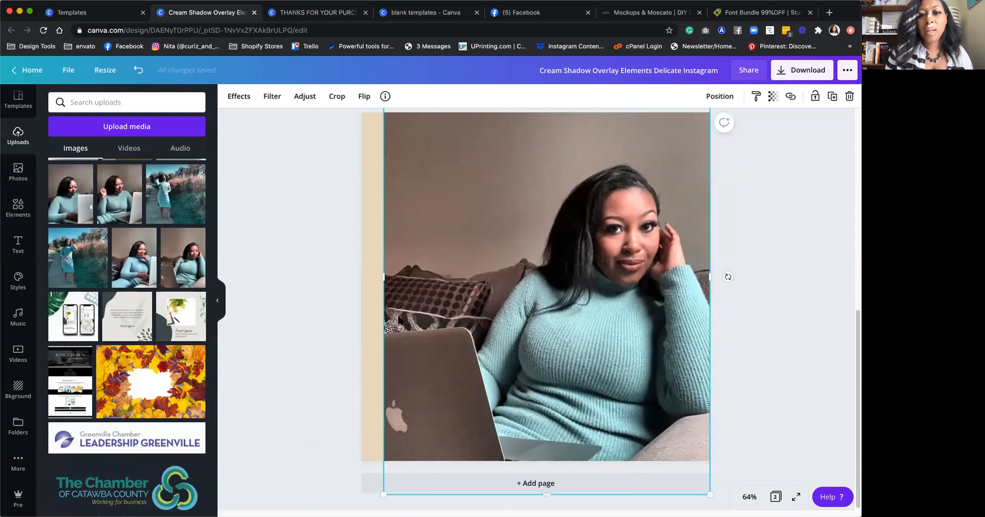
drag(383, 279, 353, 275)
drag(502, 315, 503, 301)
click(298, 264)
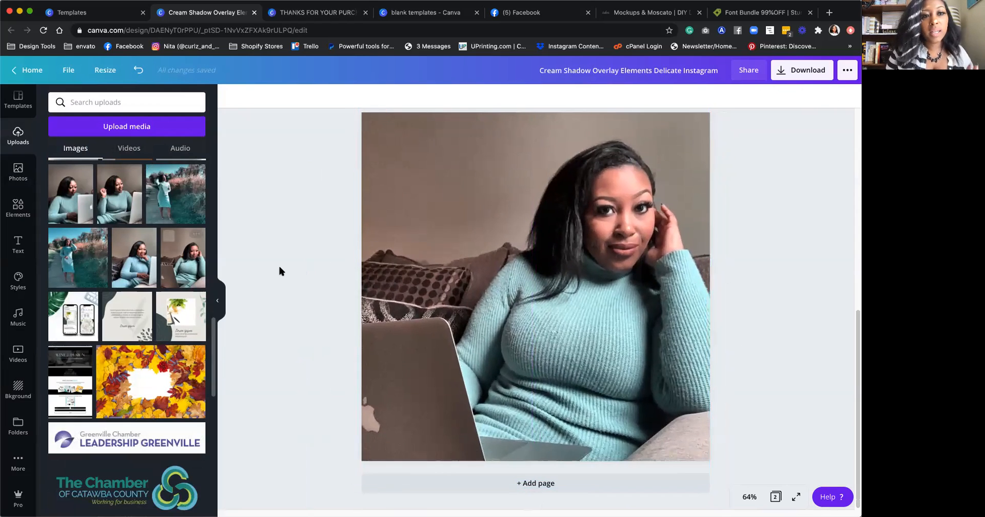
Step: Apply the Street filter to the photo on page 2
click(500, 296)
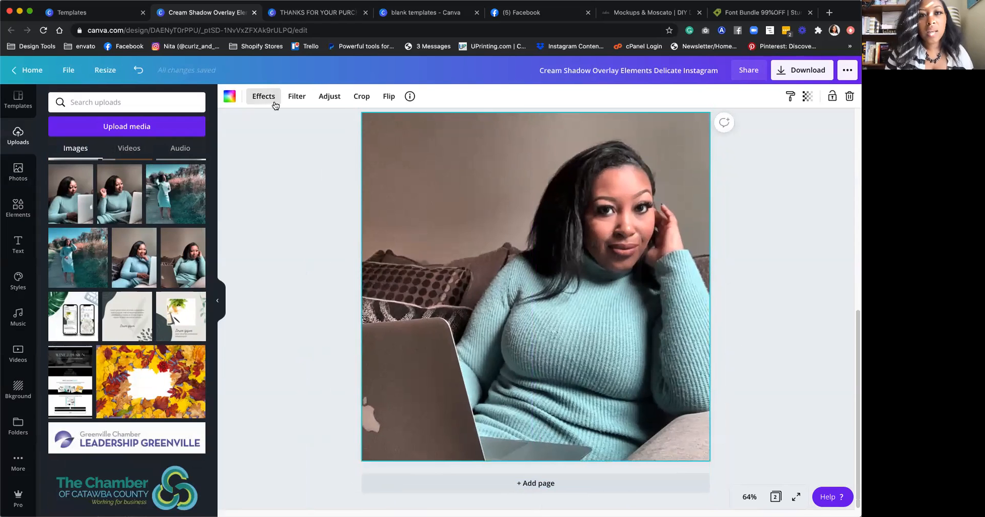
click(297, 96)
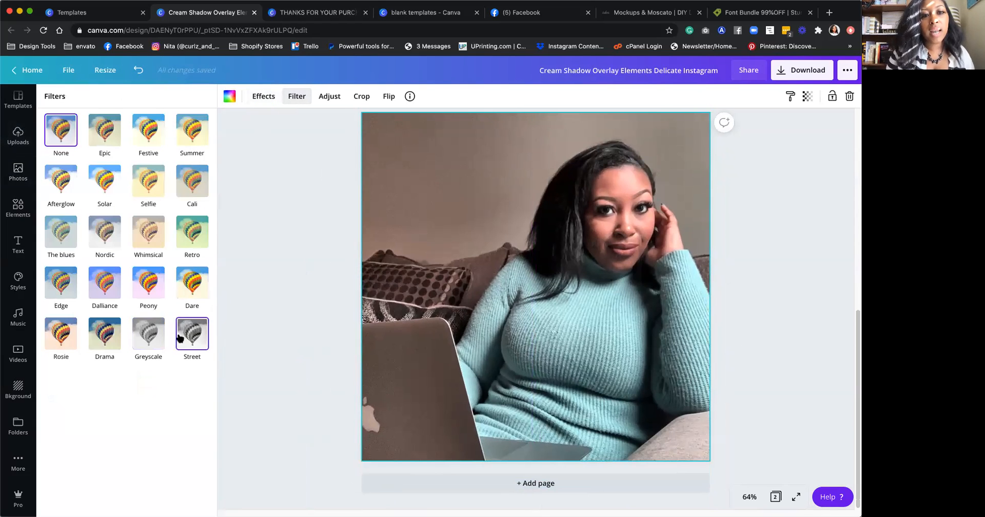
click(190, 335)
click(296, 278)
Step: Add the purple fading square from the gradient elements over the photo and enlarge it to 1,080 by 1,080 to cover the page
click(18, 208)
scroll(87, 267, down, 2)
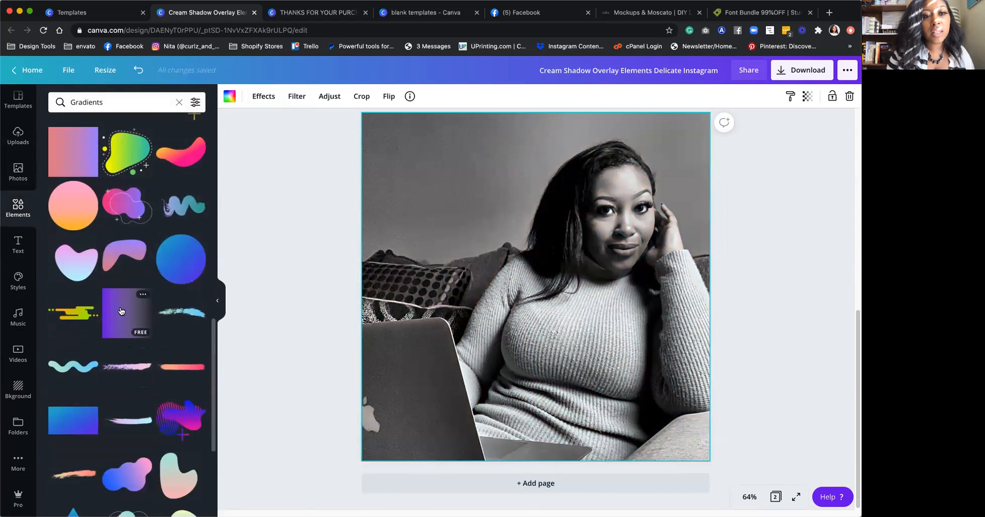
click(121, 311)
drag(466, 216, 354, 121)
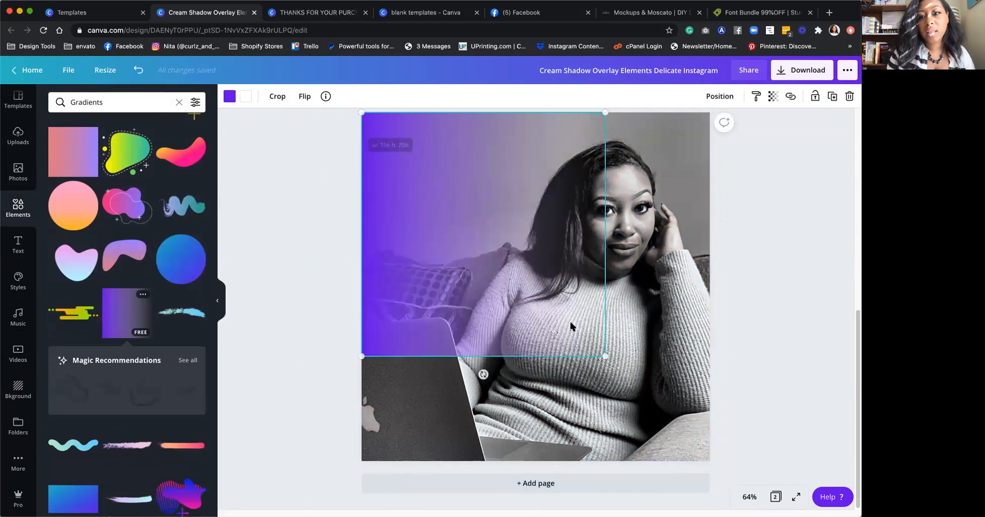
drag(605, 356, 708, 468)
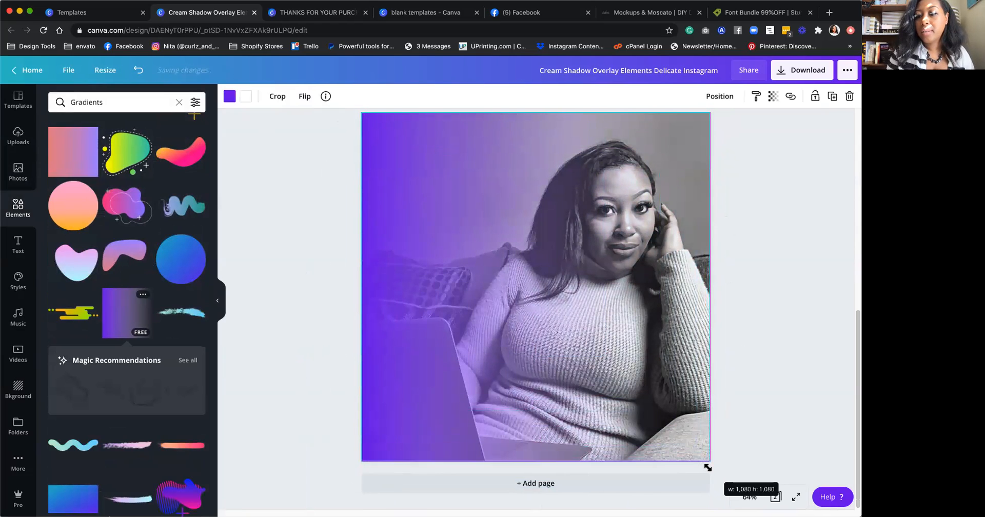
Step: Recolour the gradient overlay black
click(229, 96)
click(60, 206)
click(226, 97)
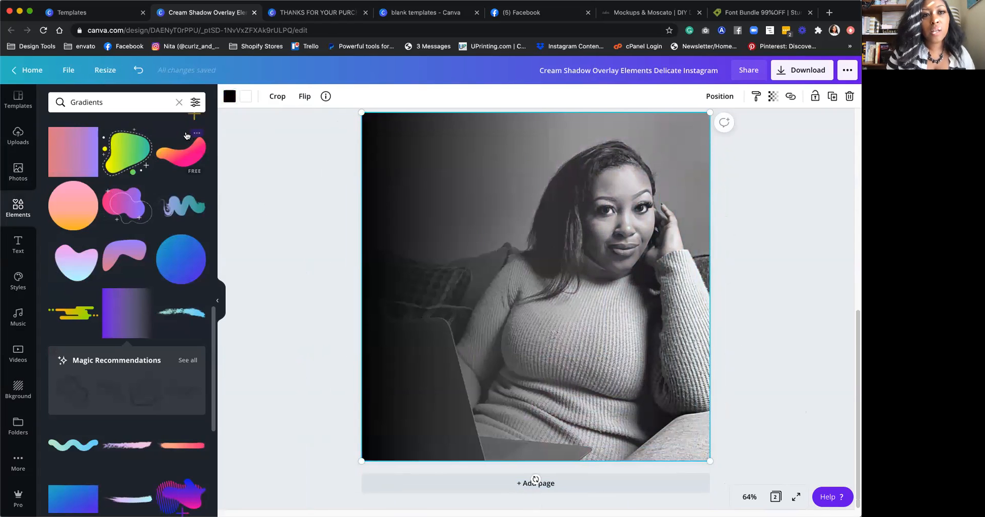
Step: Try the tan and grey-blue brand colours on the gradient overlay, then set it to the light aqua brand colour #b9edeb
click(225, 97)
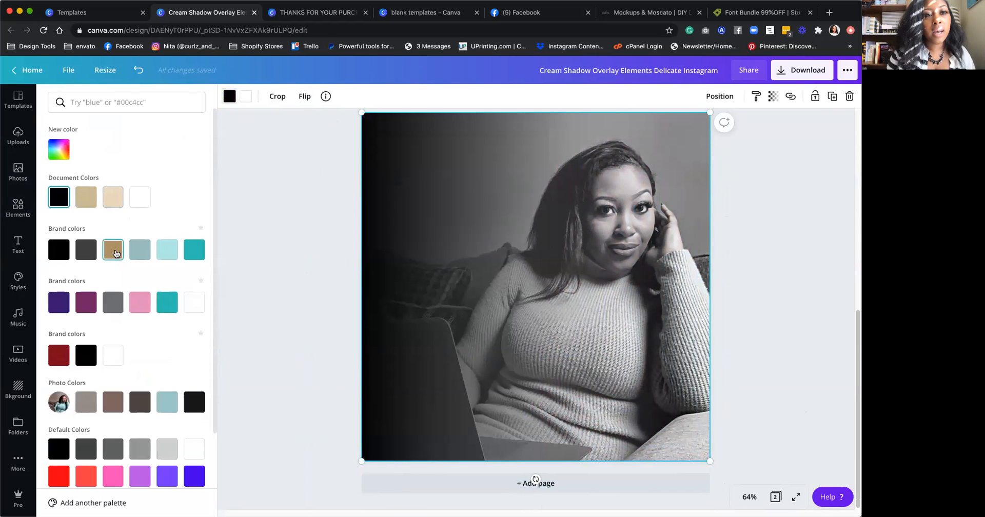
click(113, 250)
click(135, 252)
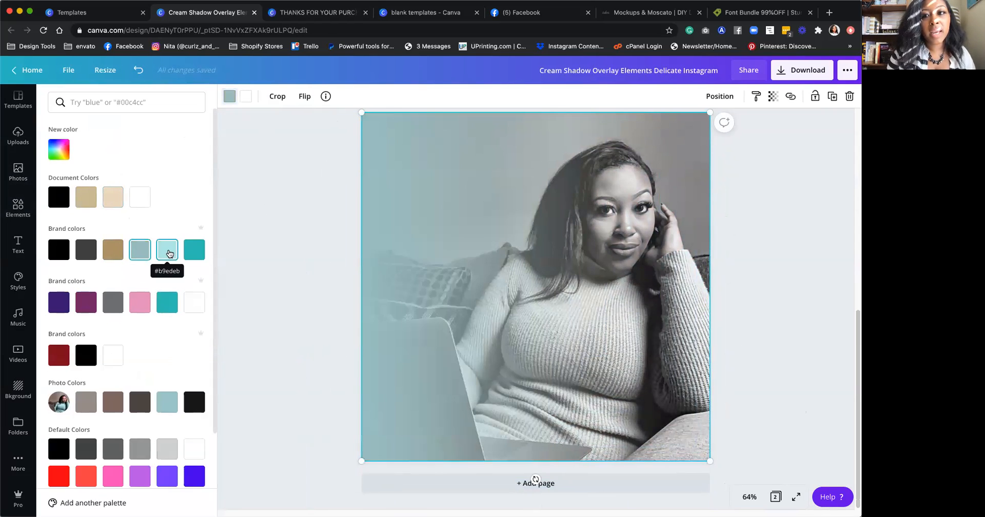
click(167, 251)
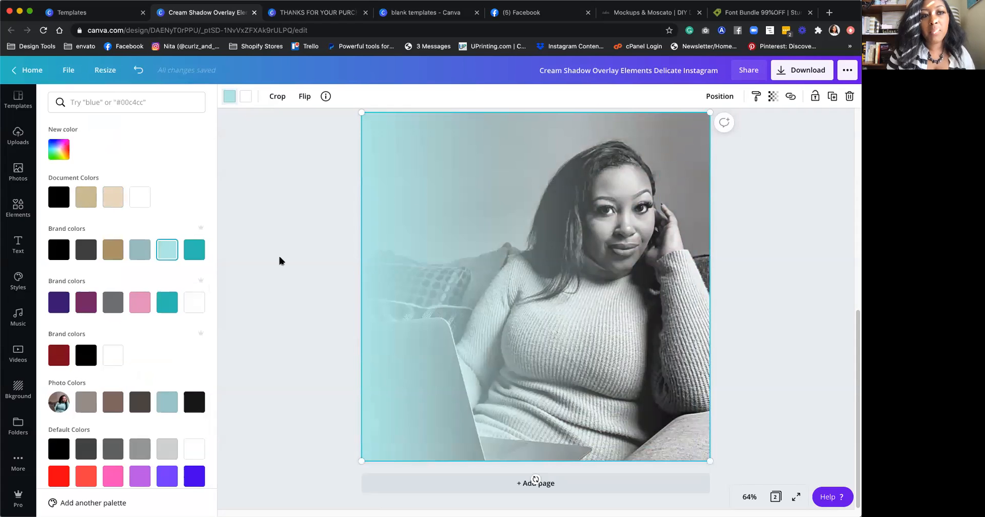
Step: Place a default heading over the aqua side of the photo and add a line of body text slightly below it
click(18, 245)
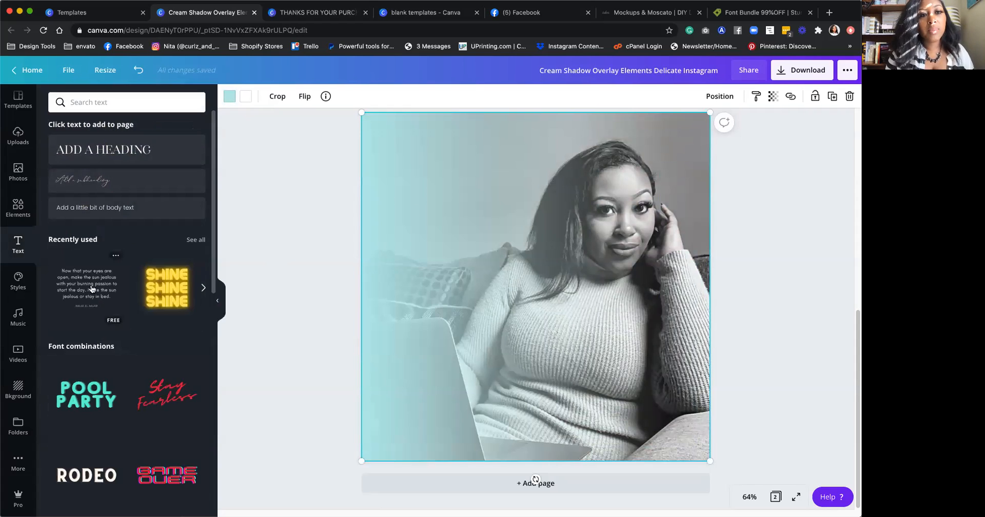
click(98, 150)
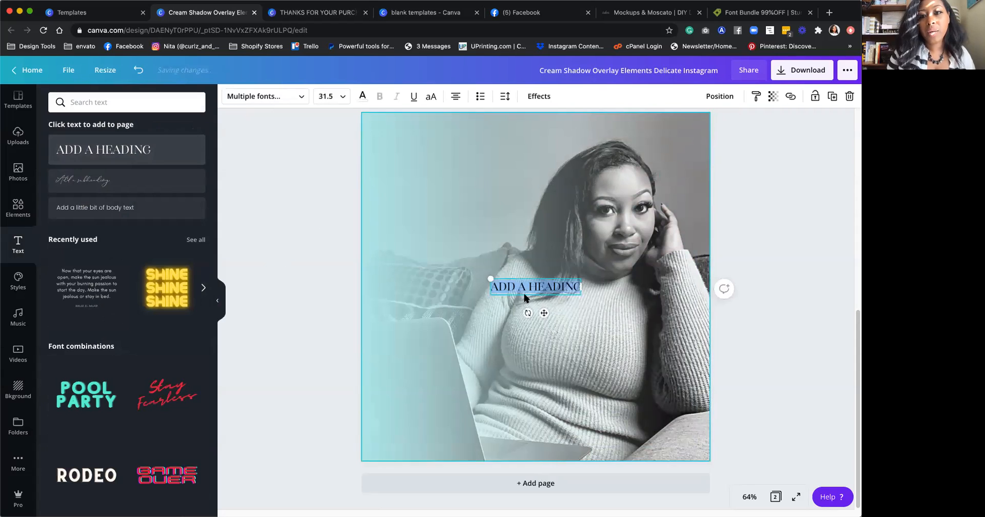
drag(552, 288, 465, 222)
click(95, 207)
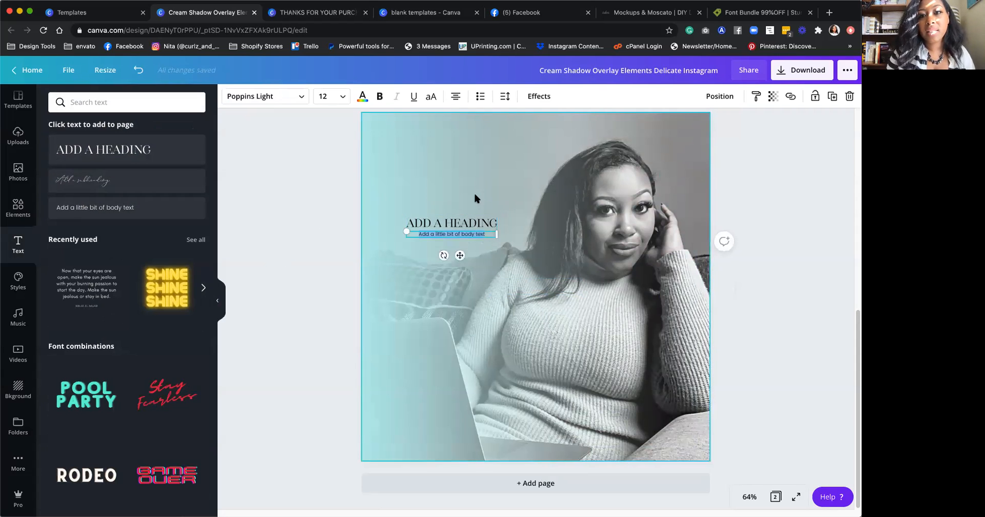
click(464, 245)
drag(461, 237, 461, 242)
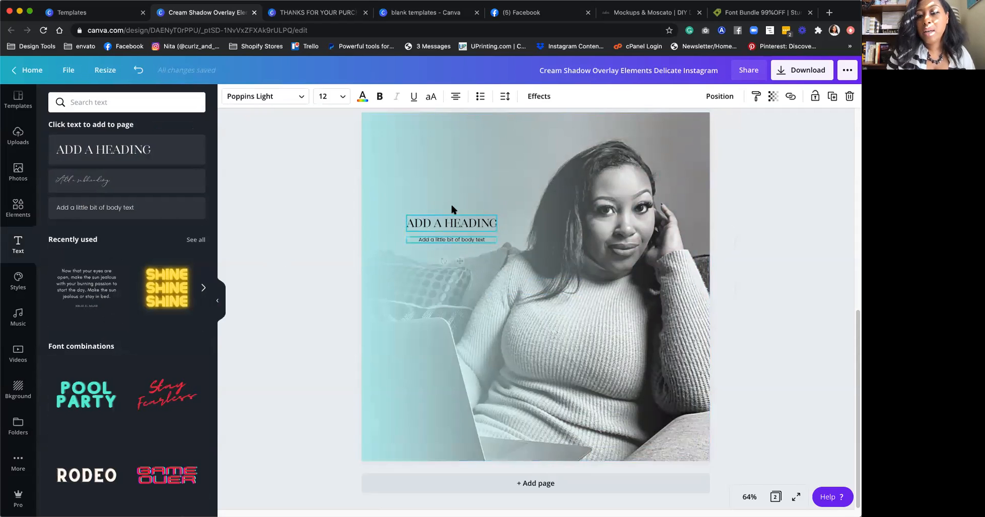
click(629, 183)
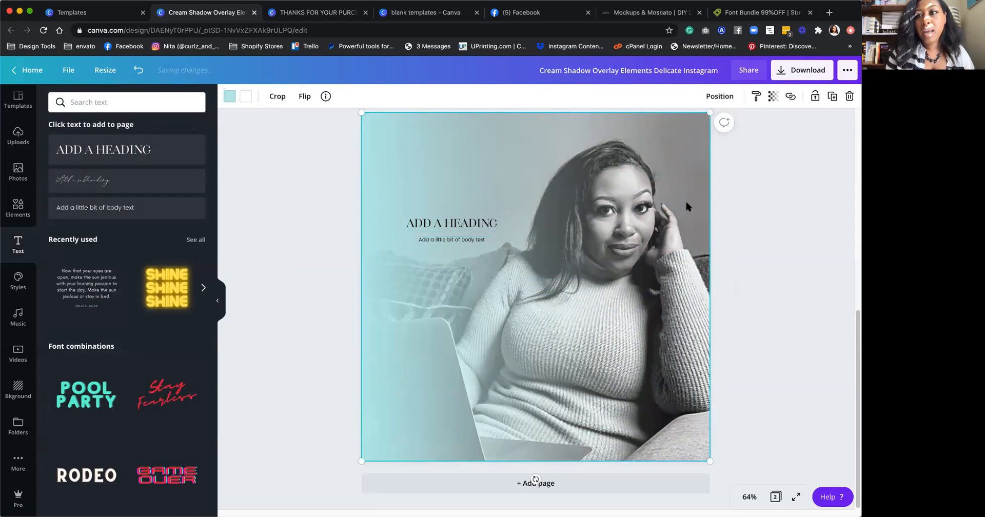
Step: Review page 2, and look through the gradient elements and the ready-made font combinations
scroll(682, 201, up, 2)
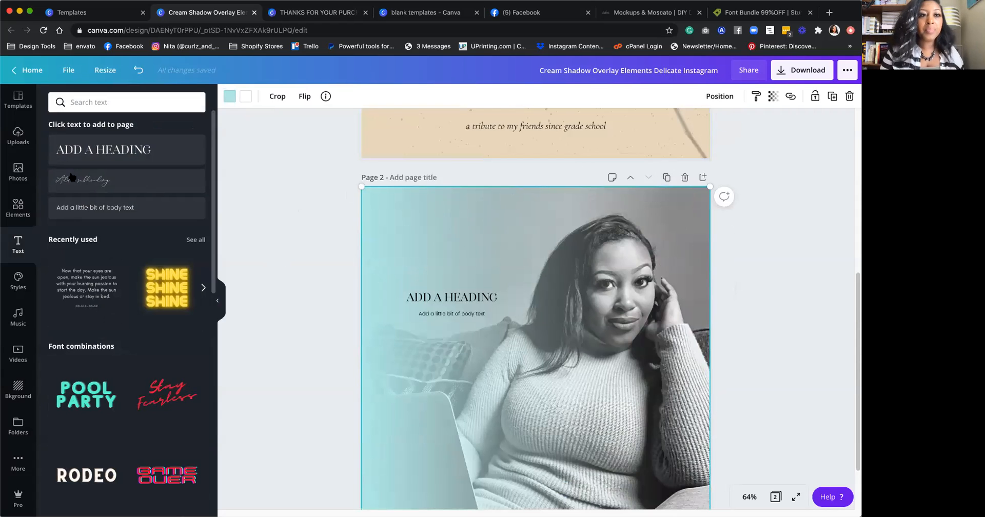
click(32, 209)
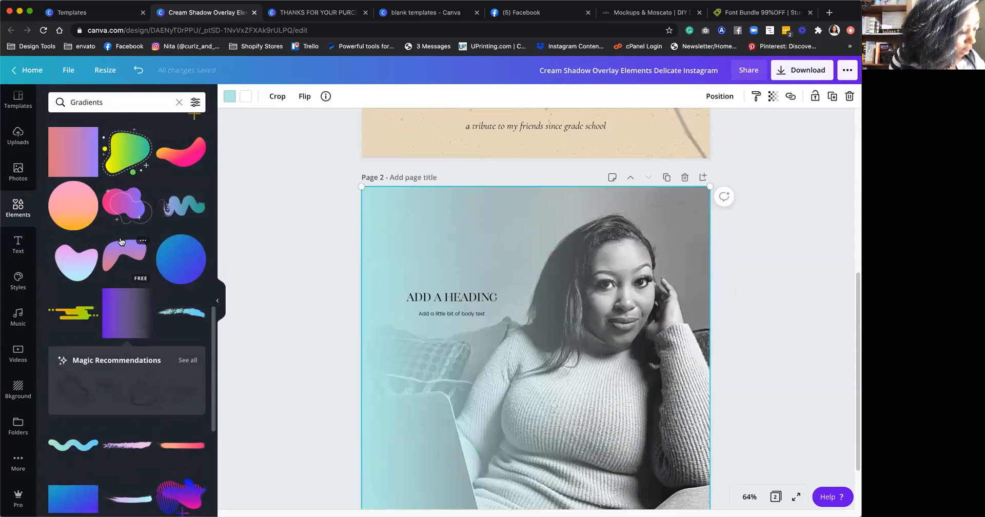
click(16, 249)
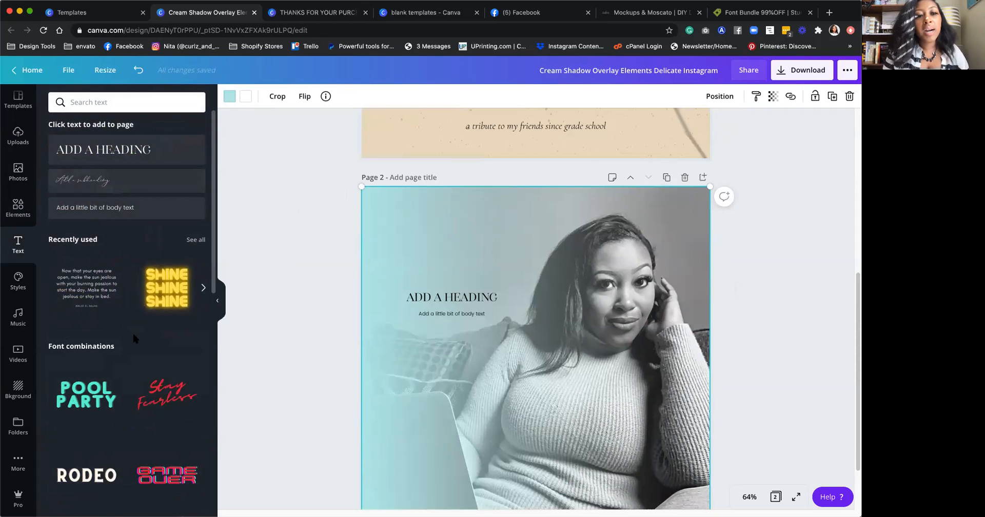
scroll(124, 330, down, 5)
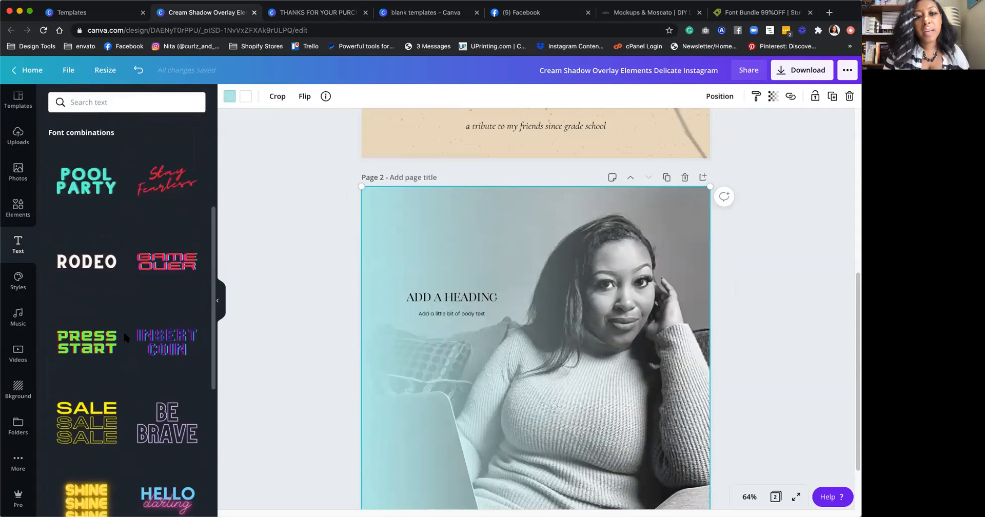
scroll(125, 337, down, 2)
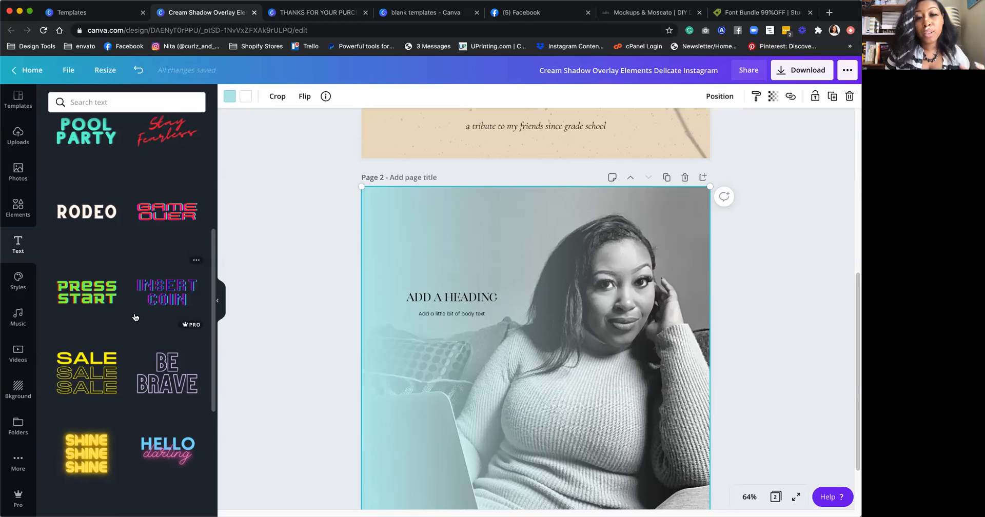
Step: Add a third page with a default heading and set its font to the uploaded Boisterous Regular
scroll(352, 345, down, 3)
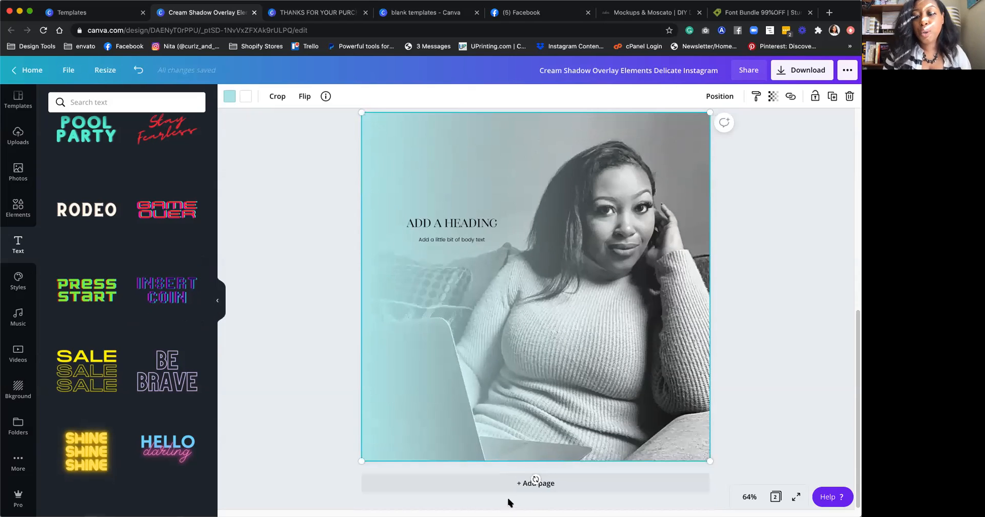
click(506, 484)
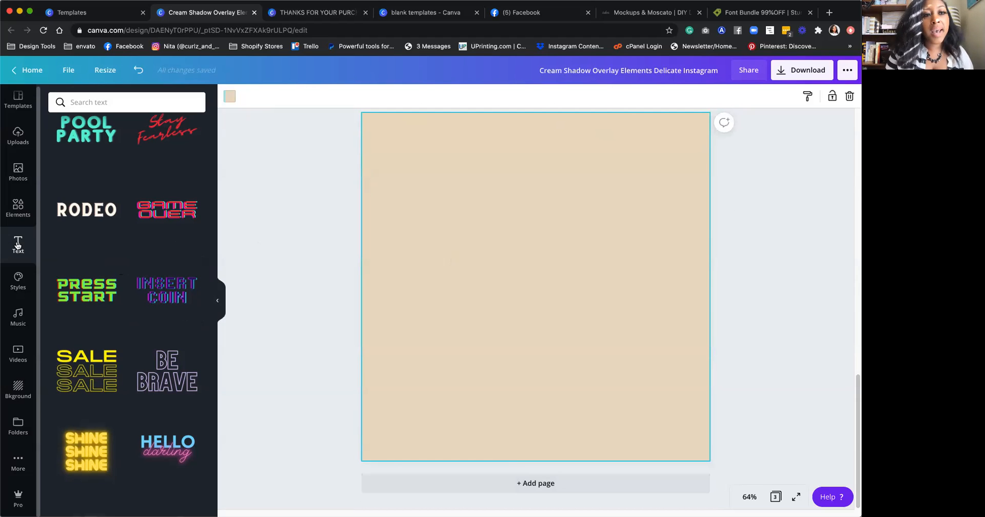
scroll(134, 213, up, 5)
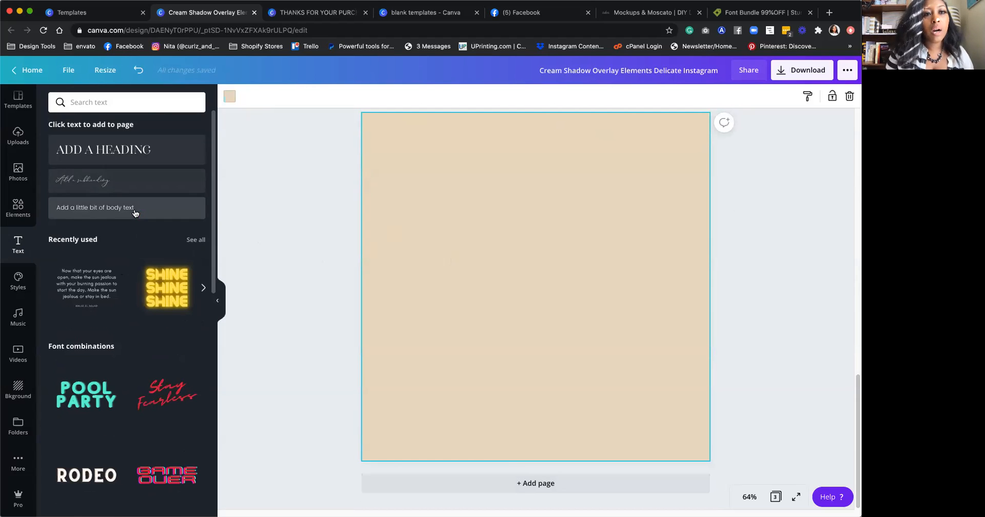
click(119, 153)
scroll(125, 341, down, 10)
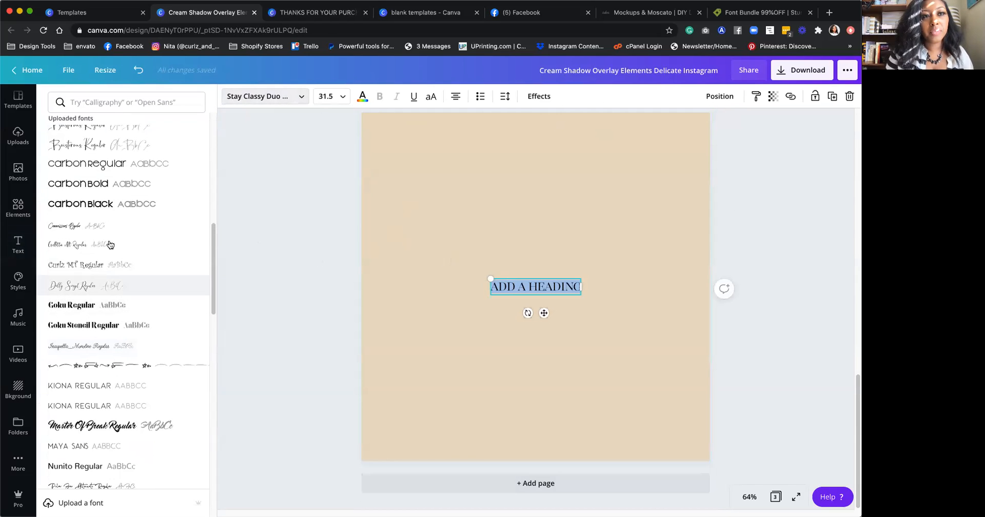
click(88, 145)
click(475, 214)
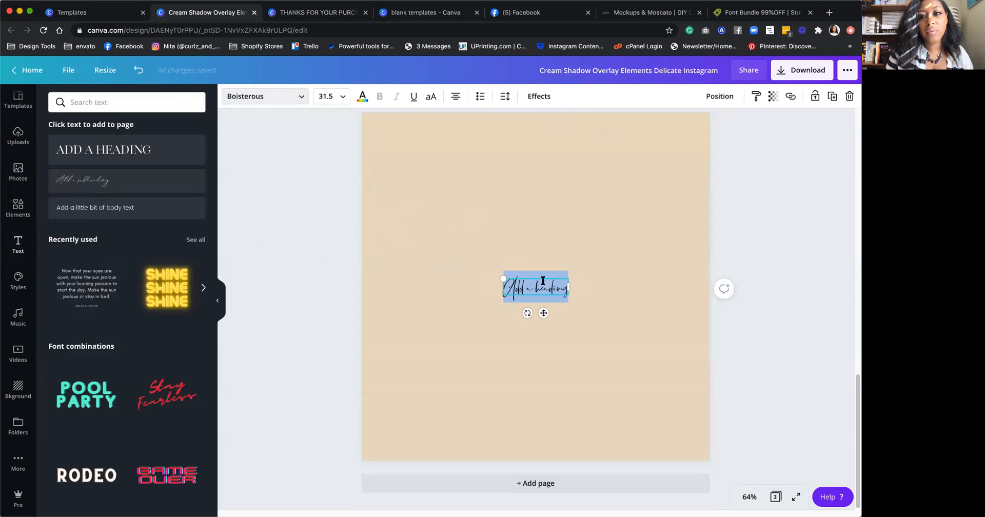
Step: Enlarge the heading to about size 94.3, centre it across the page, and place a duplicate of it directly below
click(545, 286)
drag(502, 279, 370, 245)
drag(454, 276, 521, 267)
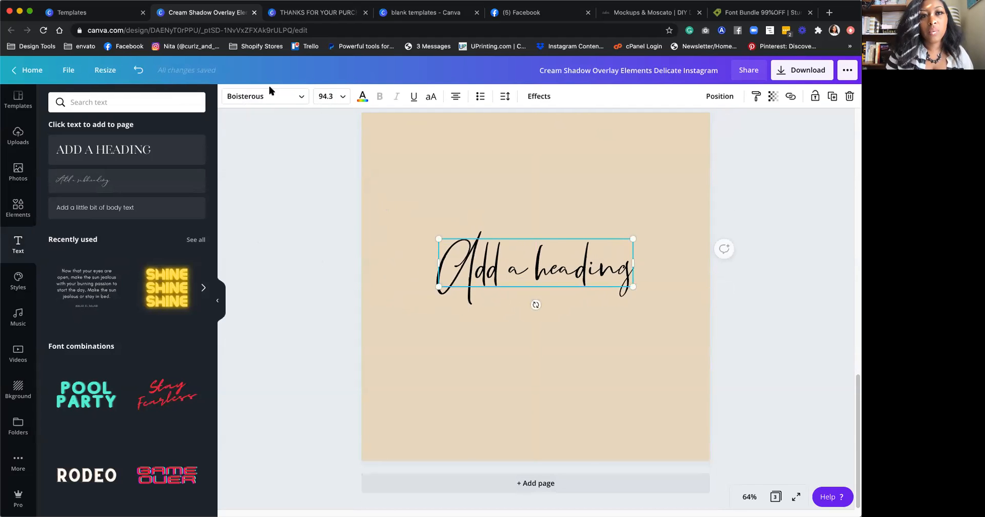
click(832, 96)
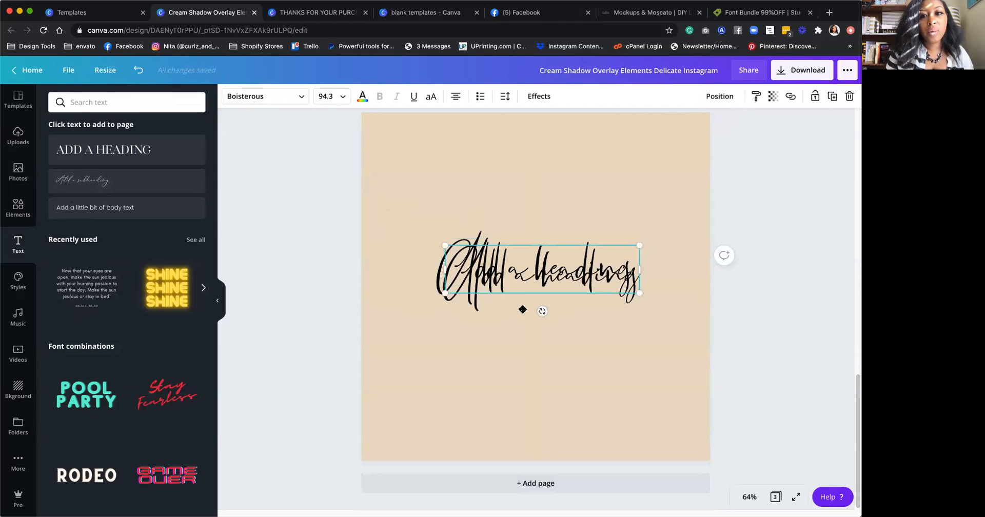
drag(523, 310, 521, 353)
click(82, 180)
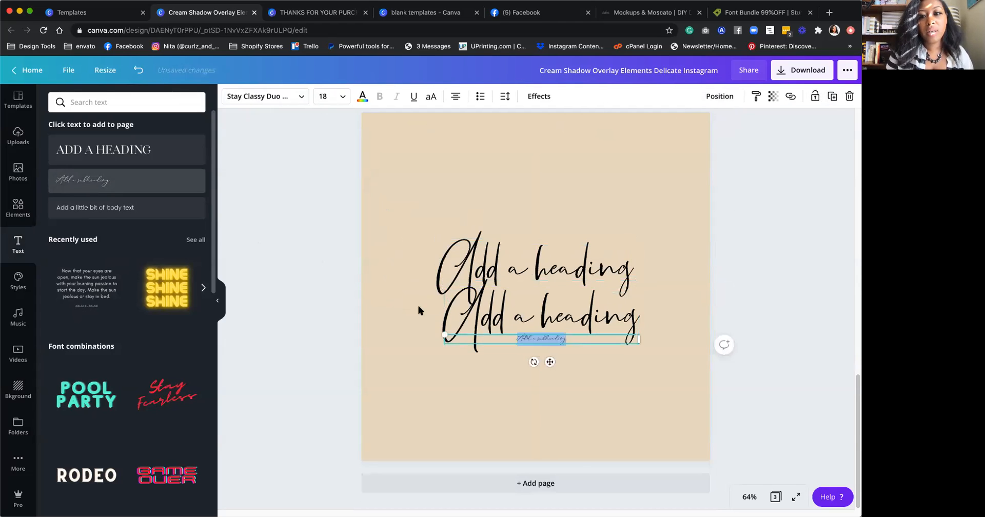
click(634, 385)
click(562, 339)
key(Delete)
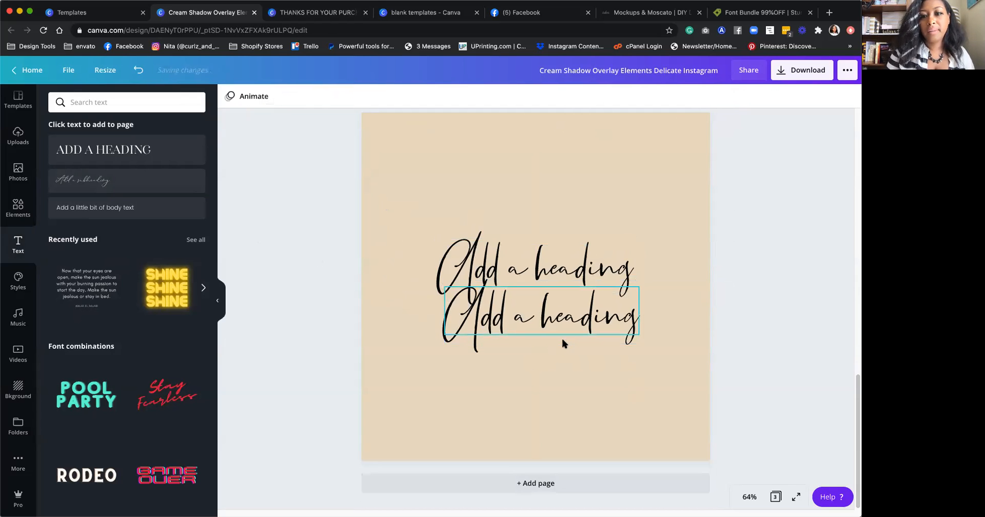
Step: Change the lower heading to an uploaded monoline script font, enlarge it, and centre it beneath the upper heading
click(556, 303)
click(267, 93)
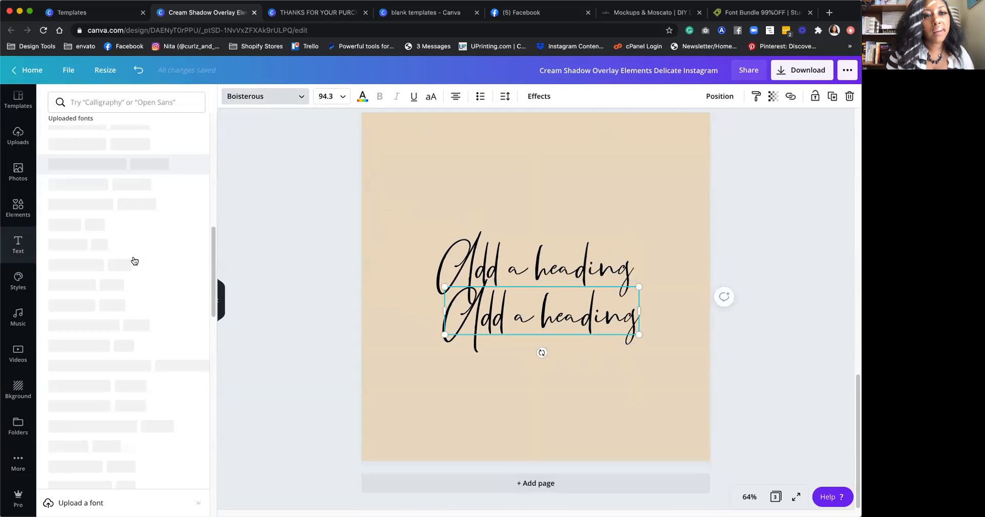
scroll(138, 345, down, 2)
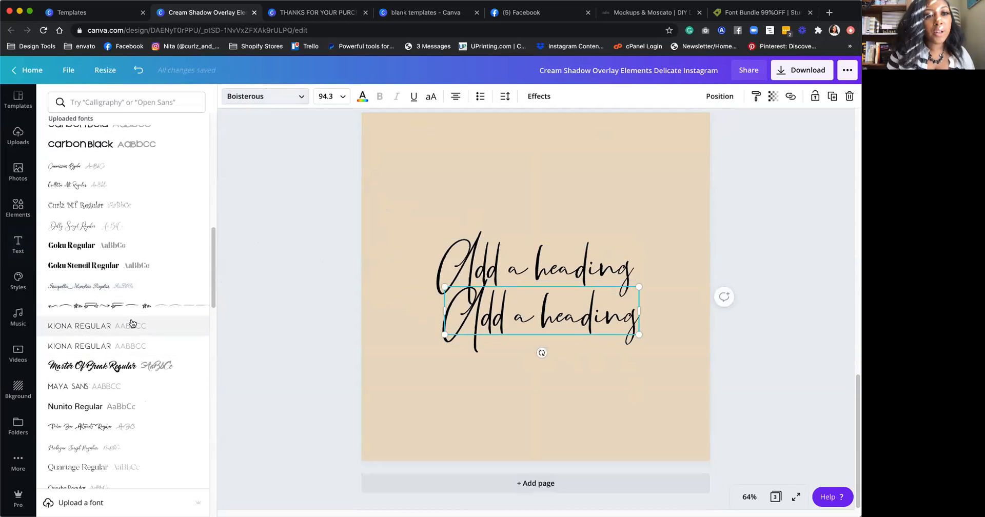
click(122, 287)
drag(469, 283, 383, 255)
drag(562, 303, 600, 309)
Step: Enlarge the upper heading to about size 107, centre it across the page, and move it up clear of the lower heading
click(516, 242)
drag(438, 235, 413, 232)
mouse_move(508, 254)
mouse_down()
mouse_move(534, 254)
mouse_move(520, 248)
mouse_up()
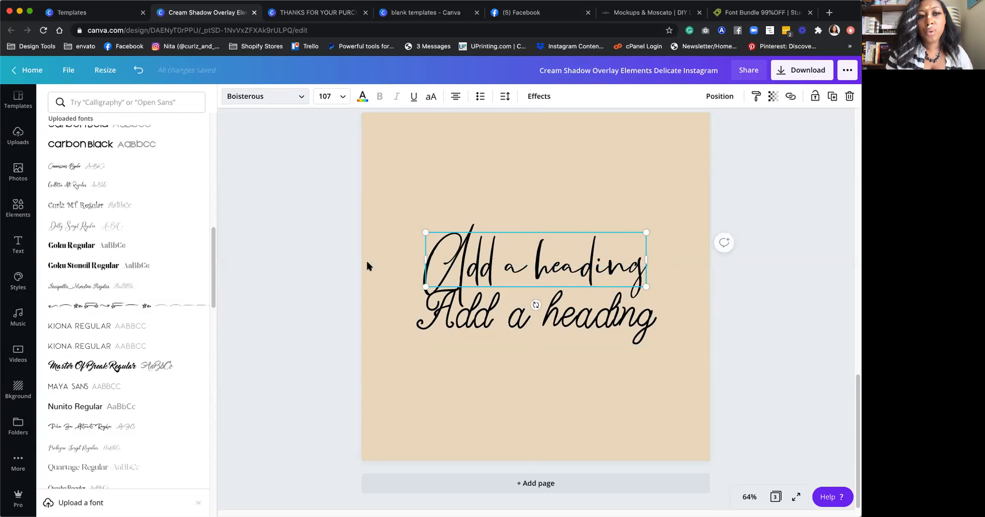
drag(500, 260, 500, 238)
Step: Change the upper heading's font to Poppins Bold and shrink it to about size 58.5, centred across the page
scroll(114, 181, up, 10)
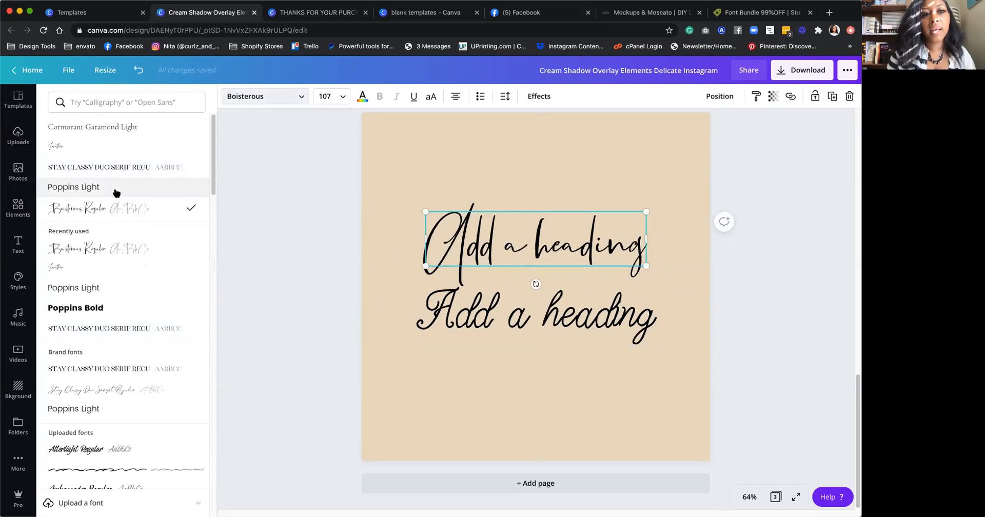
click(116, 190)
click(264, 97)
click(145, 104)
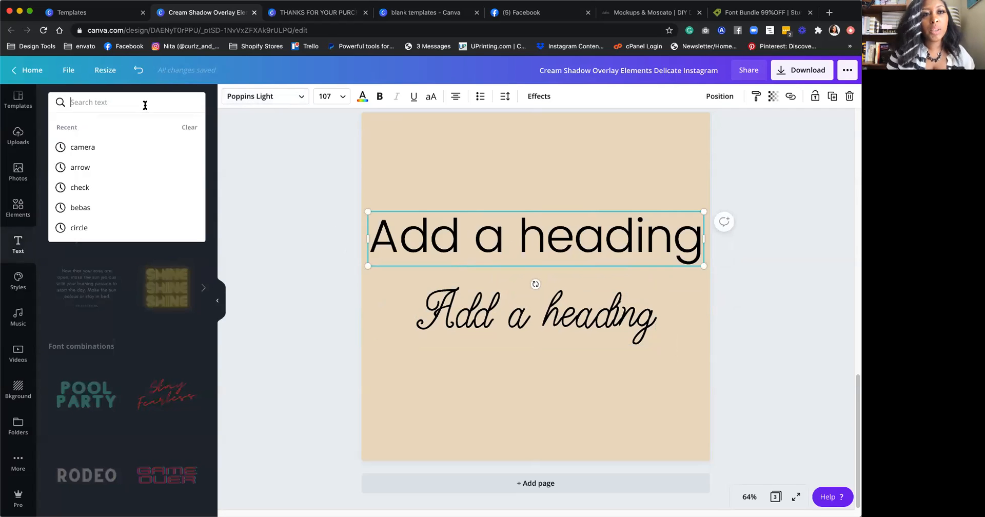
click(264, 96)
click(154, 102)
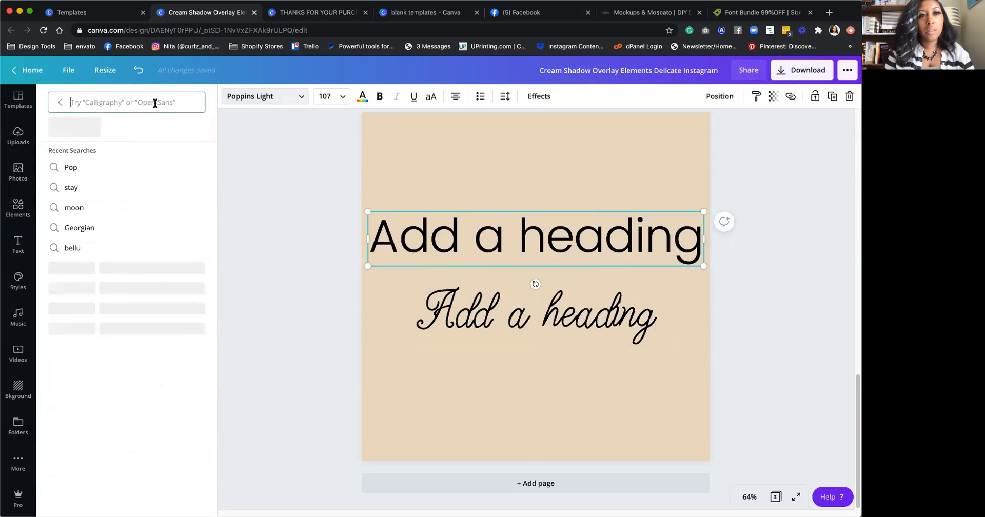
text(poppi)
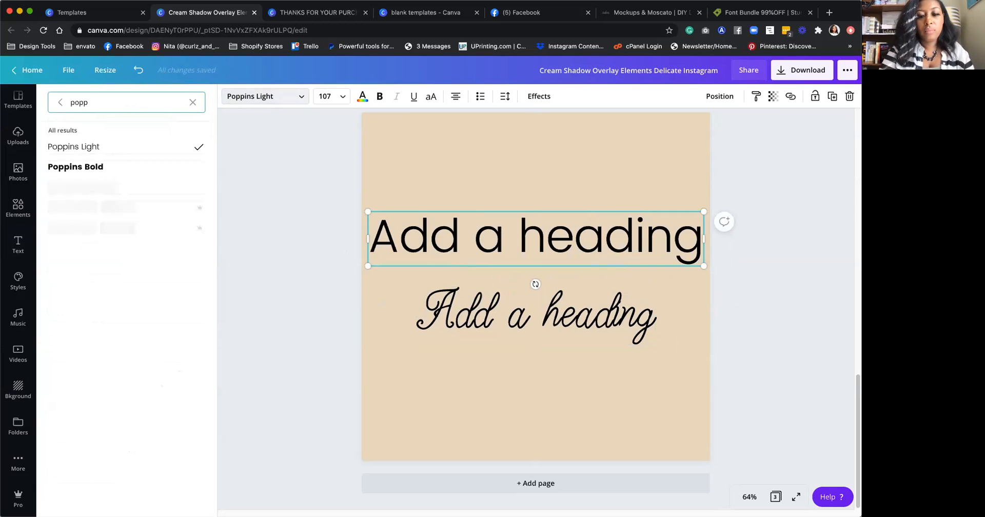
click(98, 167)
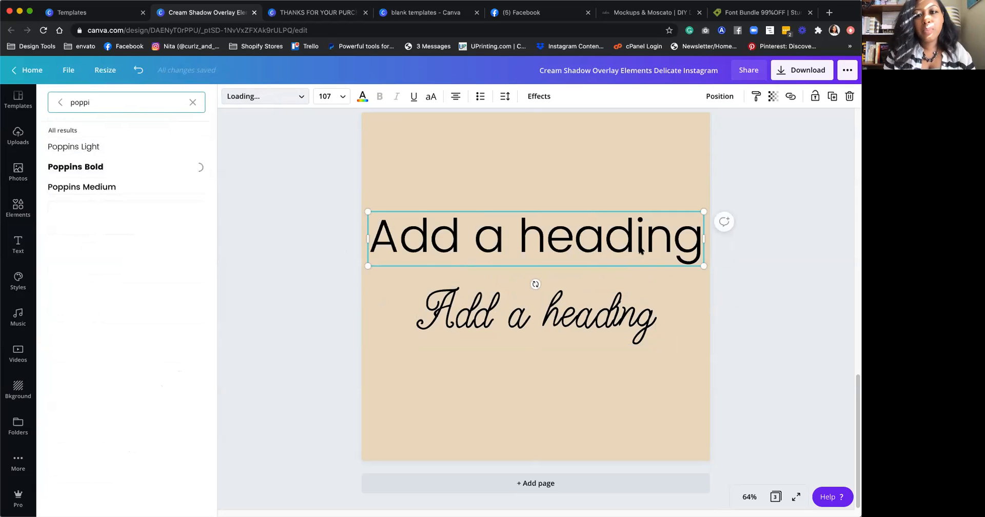
drag(711, 271, 610, 225)
Step: Set the lower heading to Poppins Light, reduce it below the bold heading's size, and centre it directly beneath that heading
click(611, 331)
click(264, 96)
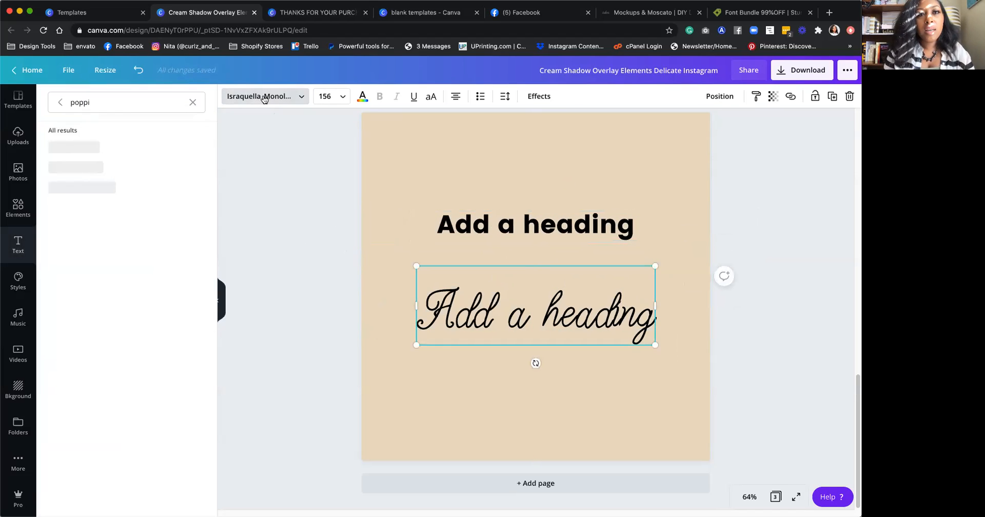
click(95, 149)
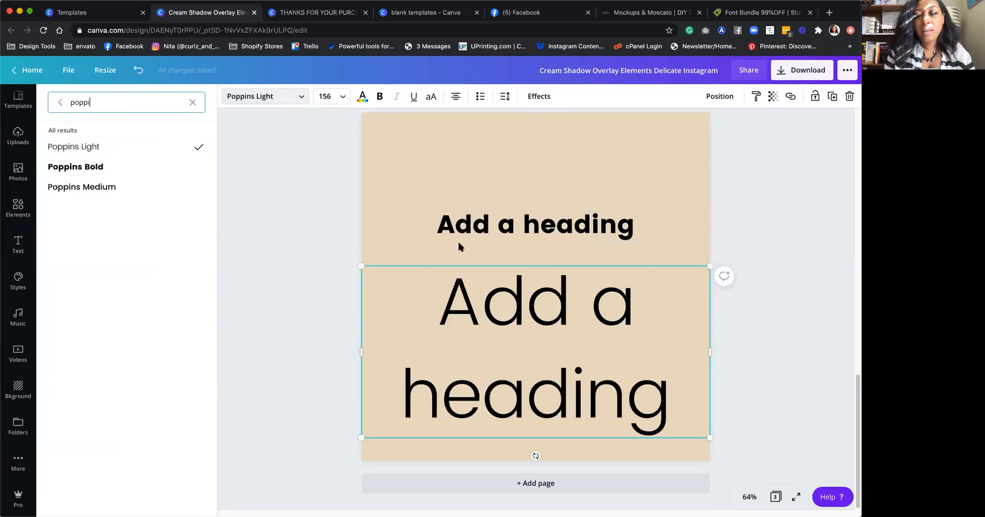
click(330, 96)
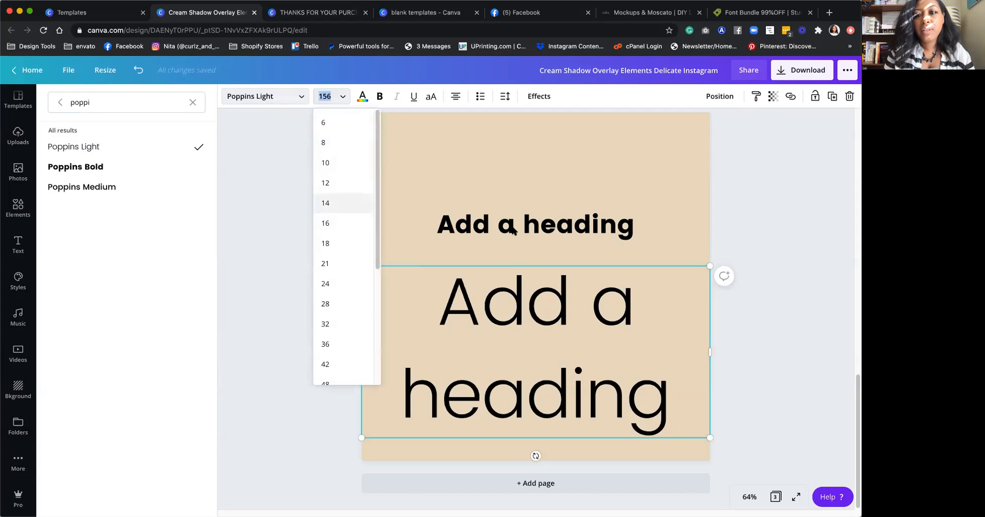
click(330, 201)
drag(509, 263, 543, 258)
Step: Move the two Poppins headings together to the upper part of the page, and place a duplicate of the pair lower down
click(507, 219)
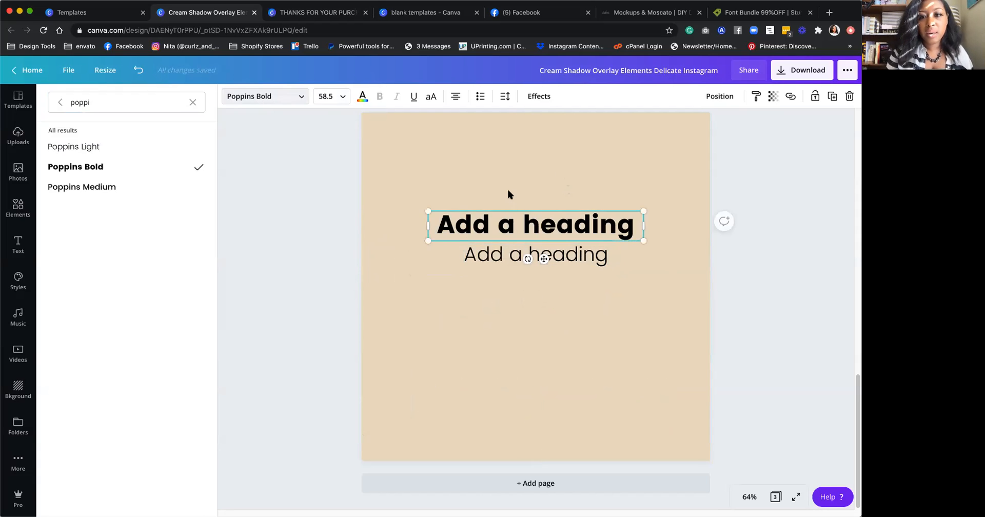
drag(427, 179, 559, 262)
scroll(562, 275, up, 3)
drag(567, 356, 566, 296)
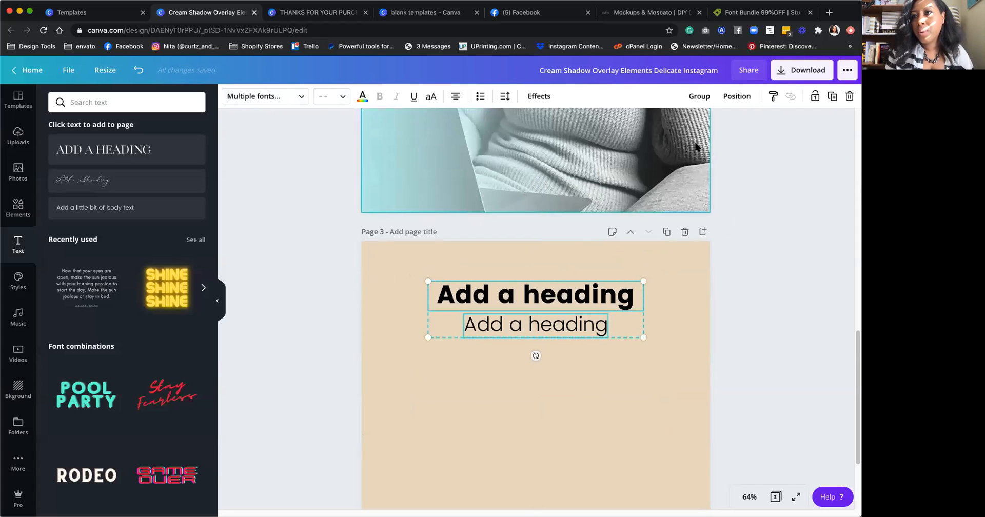
click(832, 96)
scroll(673, 225, down, 2)
drag(600, 248, 581, 351)
Step: Add a brand subheading in the Stay Classy Duo script and delete the duplicated bold heading of the lower pair
click(581, 351)
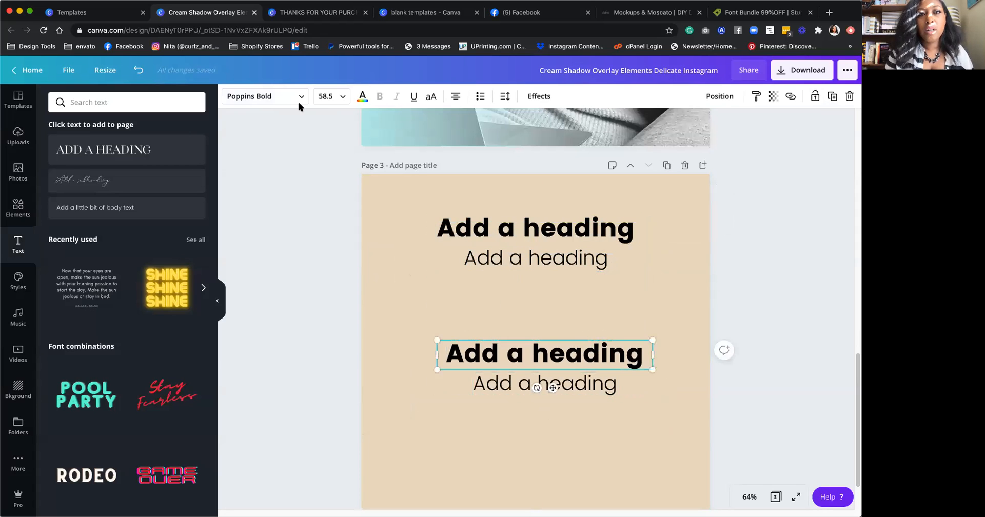
click(95, 179)
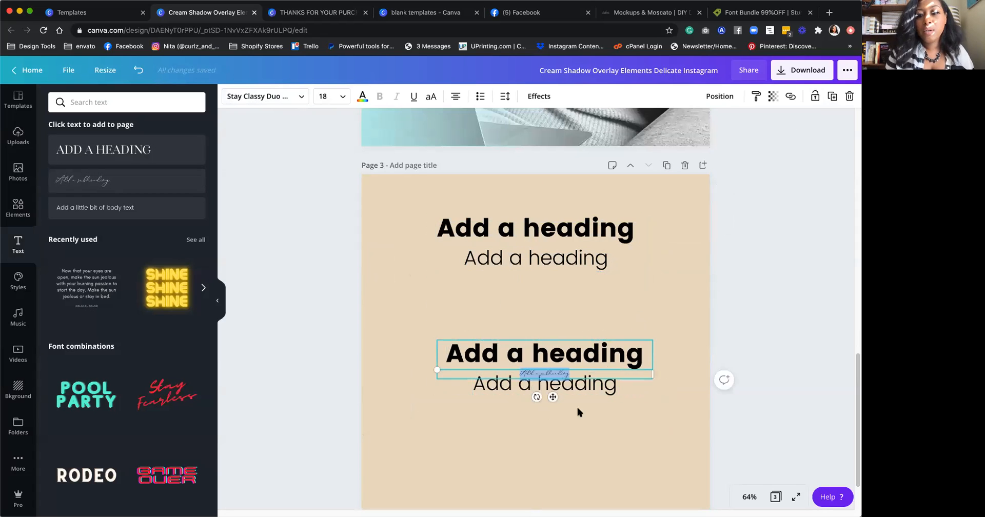
click(622, 416)
click(556, 374)
click(574, 355)
key(Delete)
Step: Enlarge the script subheading until it spans the light heading below it, and move the two down together slightly
click(554, 374)
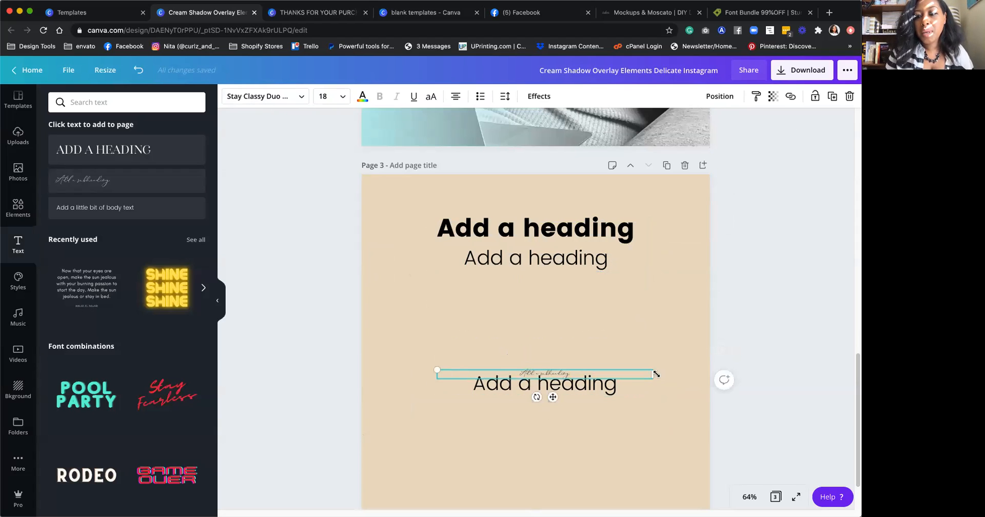
drag(636, 371, 579, 381)
drag(602, 438, 547, 359)
drag(554, 374, 556, 405)
Step: Move the upper bold and light heading pair down together, closer to the script pair
drag(392, 214, 526, 273)
drag(555, 225, 554, 298)
scroll(580, 360, down, 1)
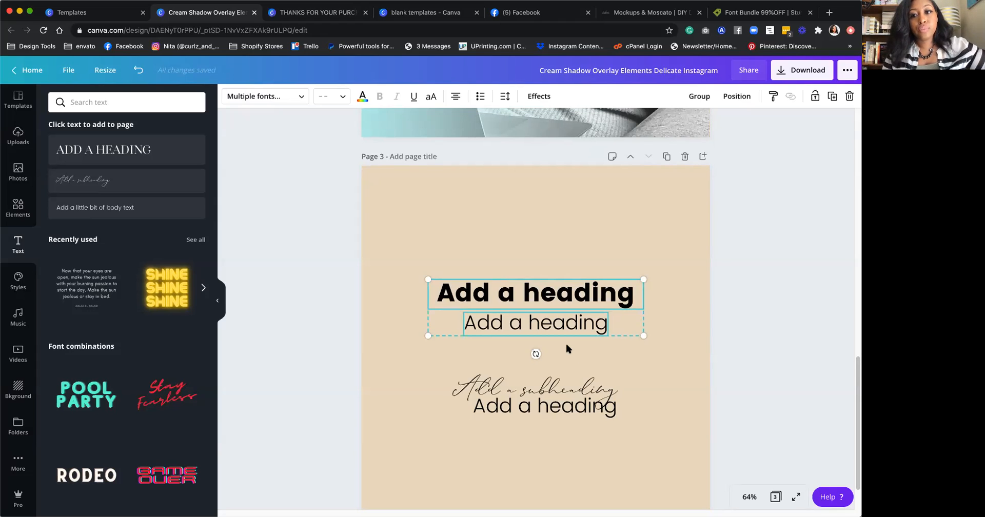
click(418, 205)
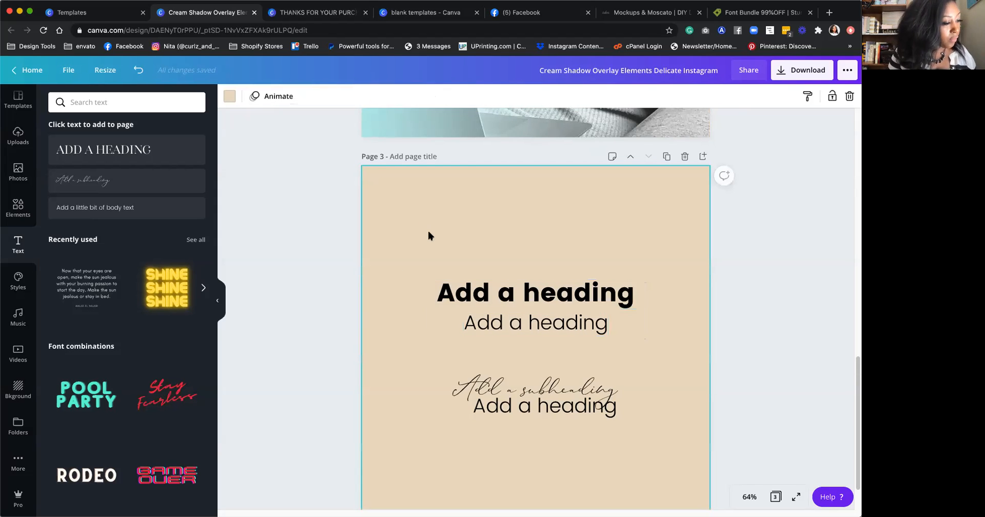
scroll(418, 302, down, 2)
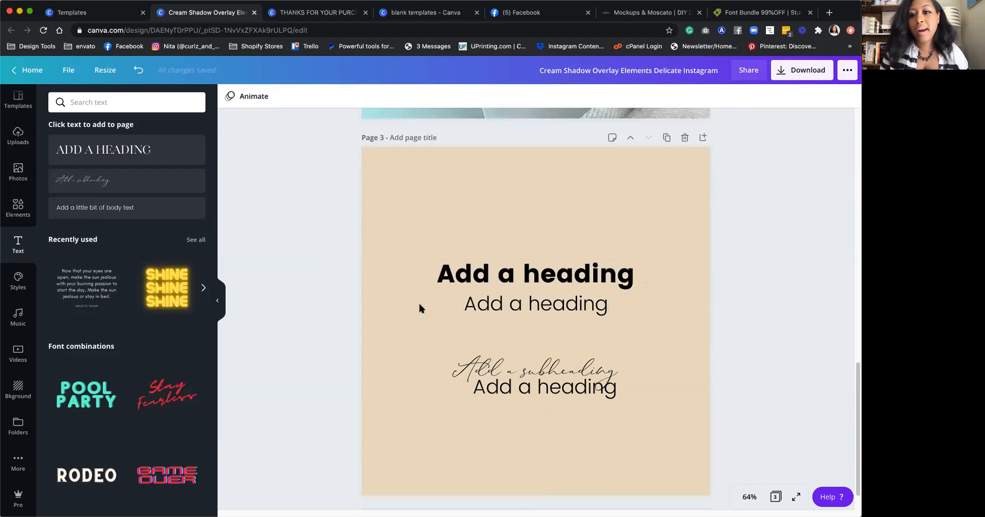
Step: Examine the Brand Kit fonts and colours and the trending font and colour combinations among the styles
click(17, 287)
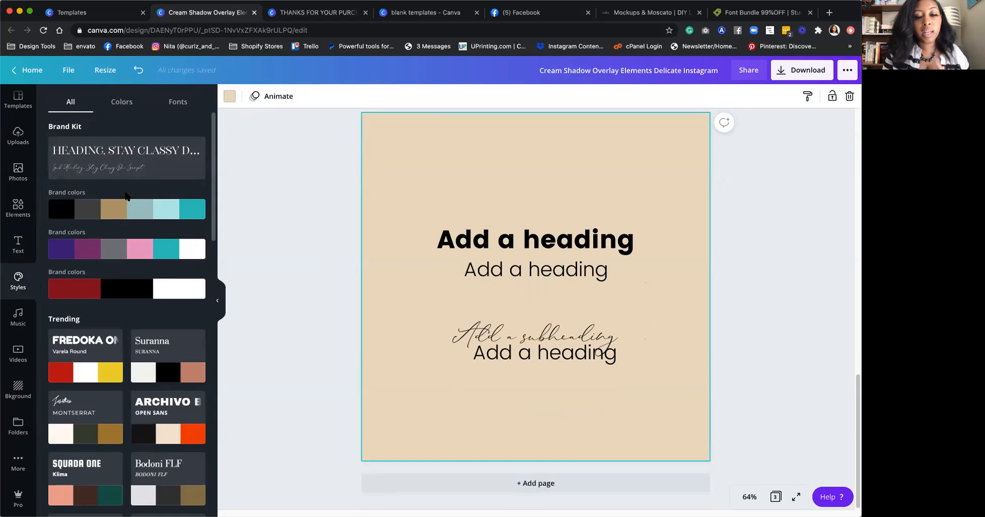
scroll(107, 381, down, 3)
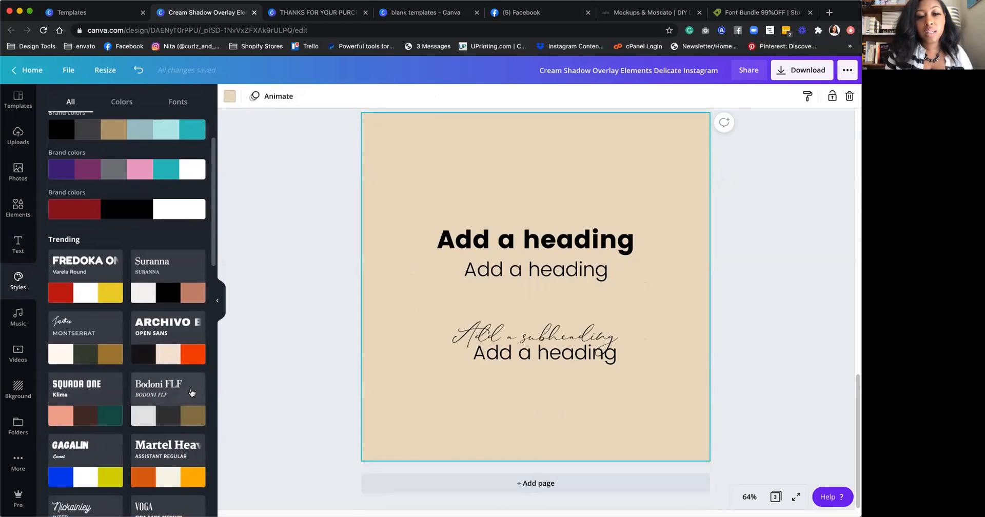
scroll(174, 394, down, 2)
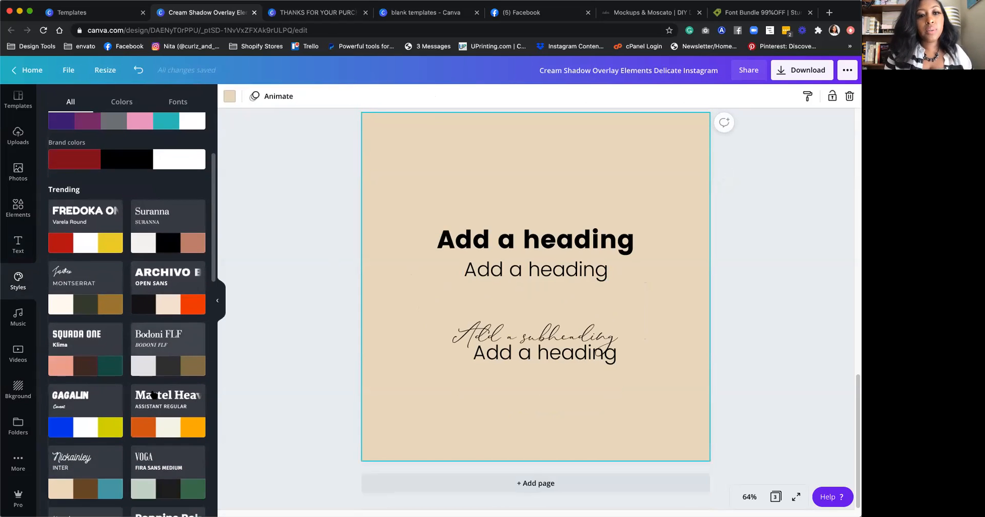
scroll(154, 394, down, 1)
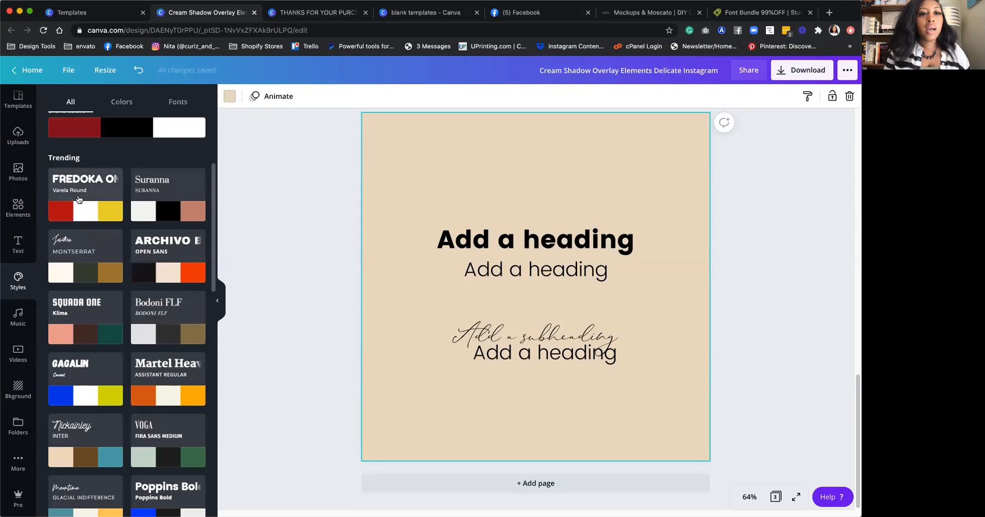
scroll(77, 199, down, 1)
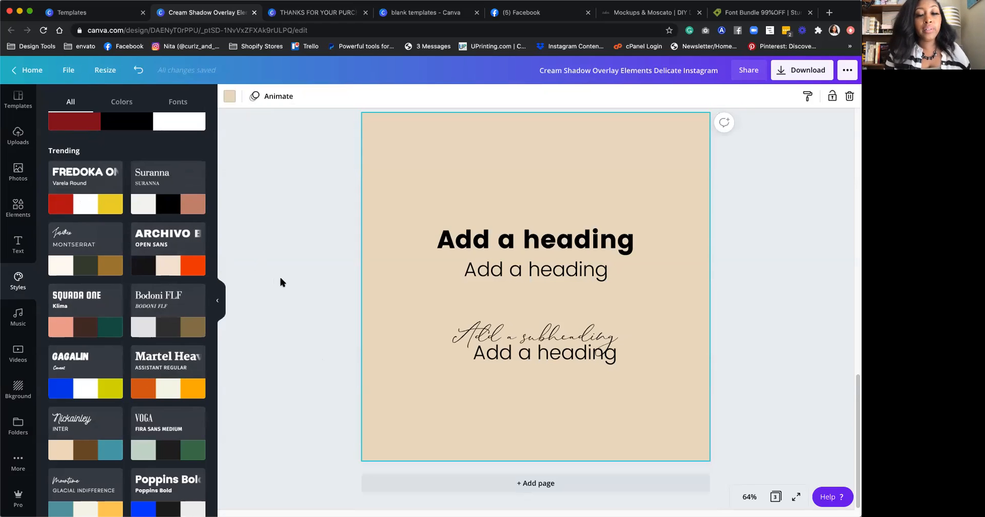
Step: Look through the music, video and background libraries, and open the first pictures folder among the saved folders
click(18, 316)
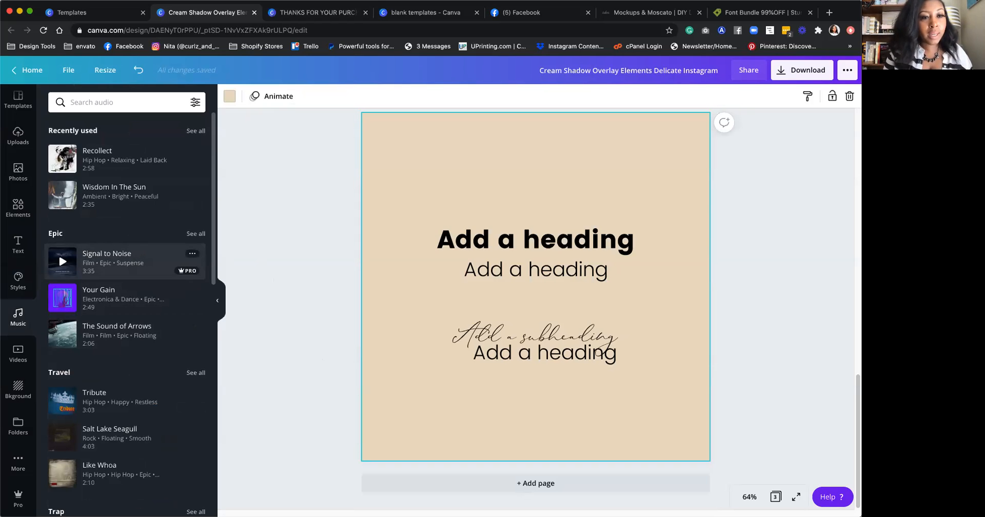
click(11, 356)
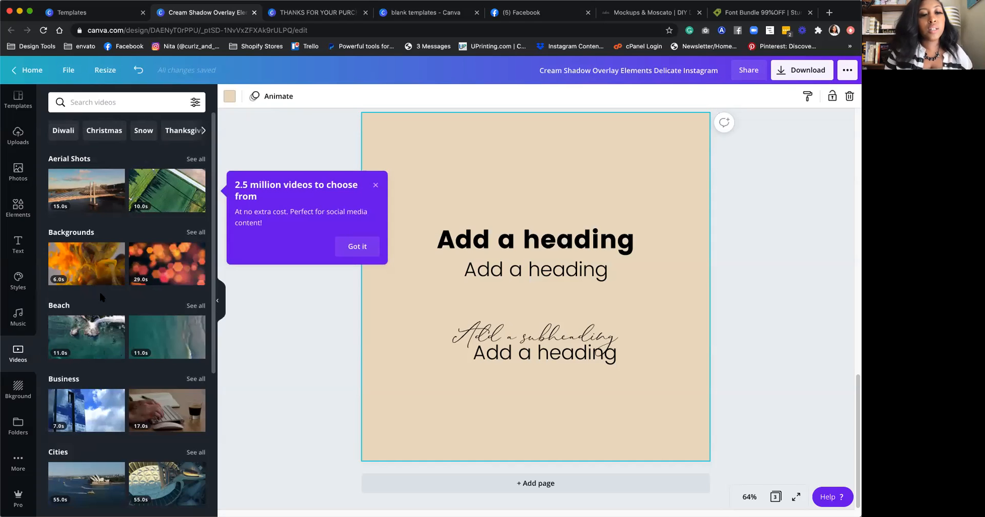
click(26, 394)
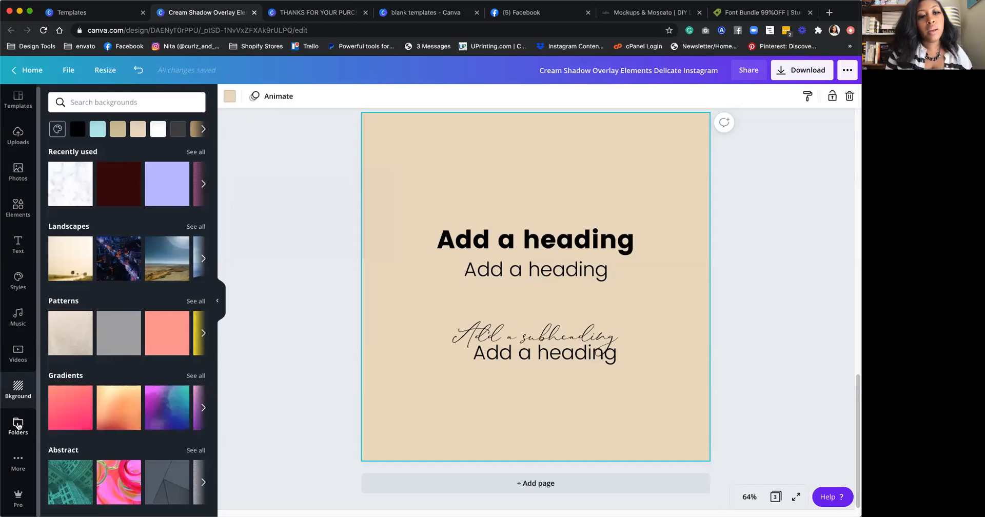
click(18, 425)
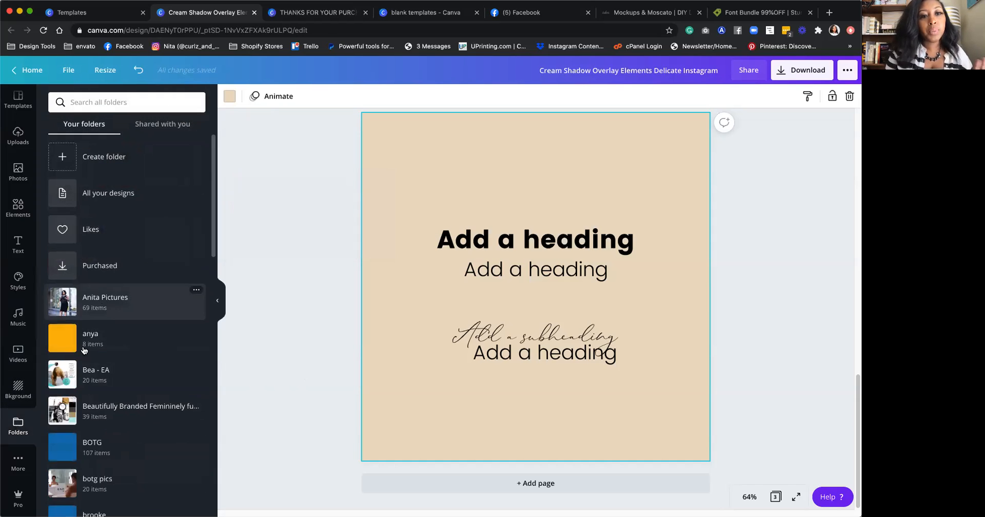
click(100, 301)
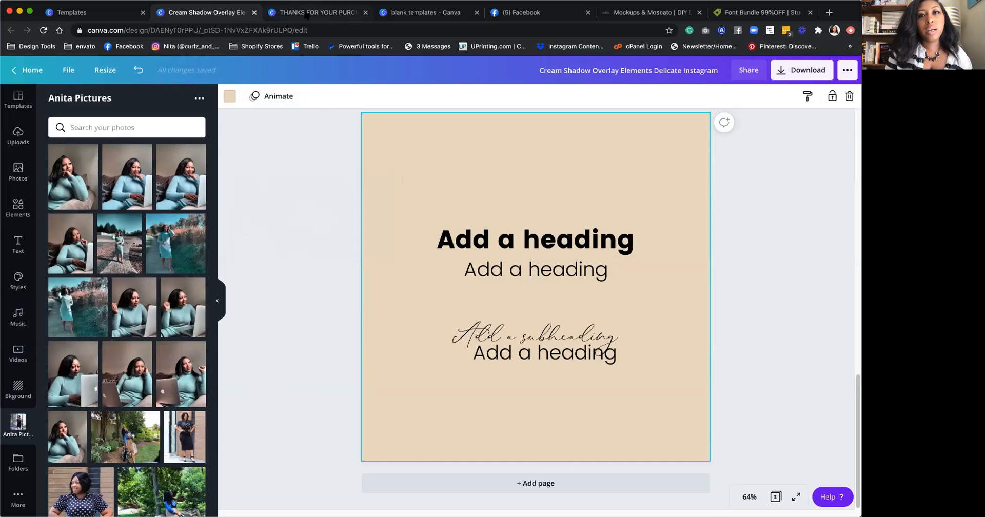
Step: Switch to the Mockups & Moscato website, look over its template products, and examine the Workbook Template page
click(669, 17)
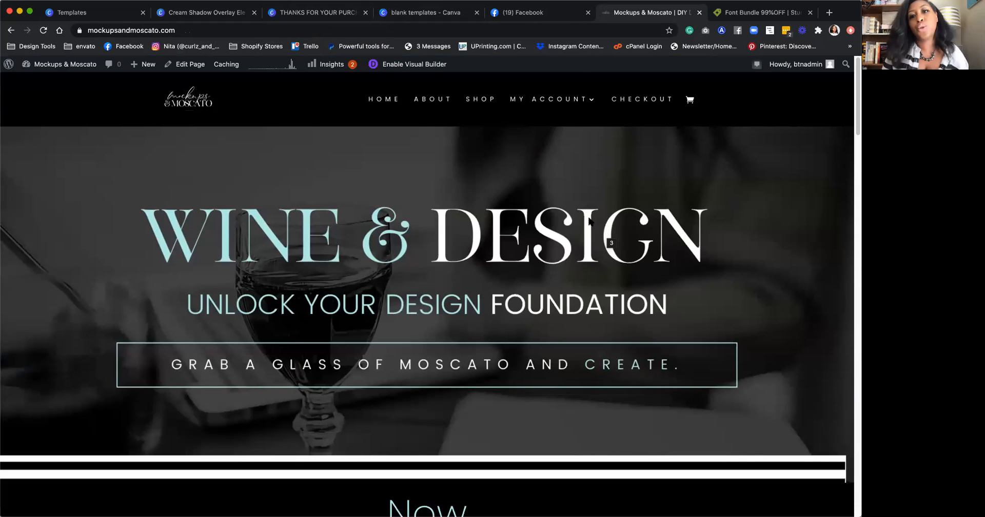
scroll(465, 178, down, 15)
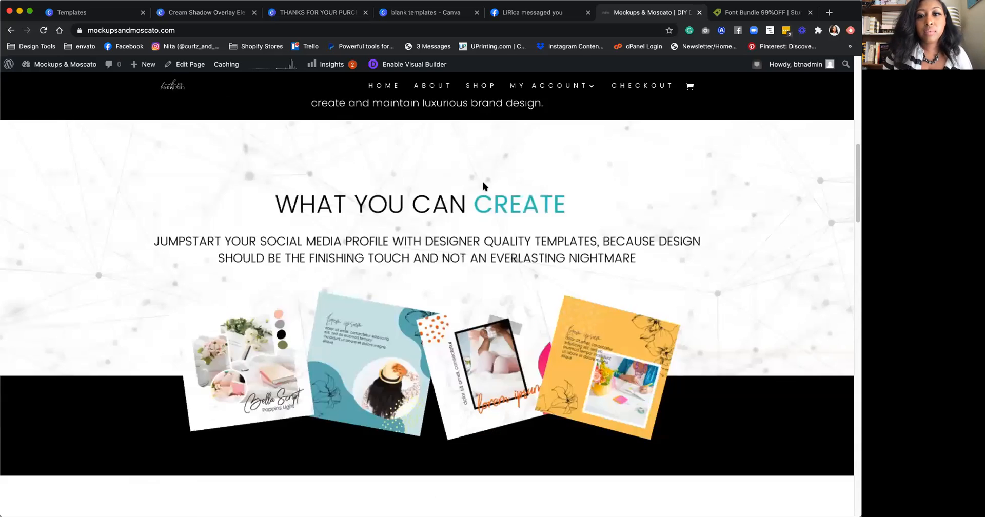
scroll(500, 206, down, 10)
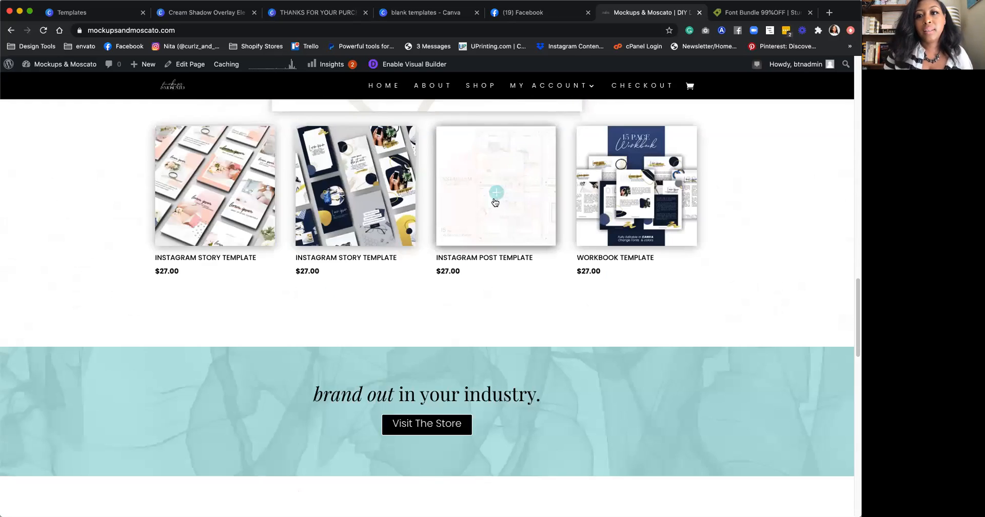
scroll(560, 230, down, 1)
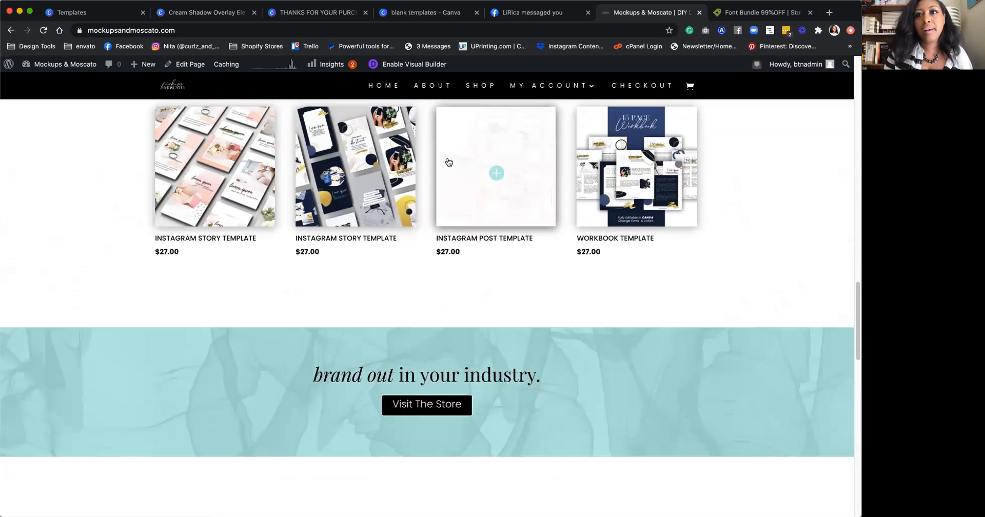
scroll(449, 162, down, 1)
click(613, 142)
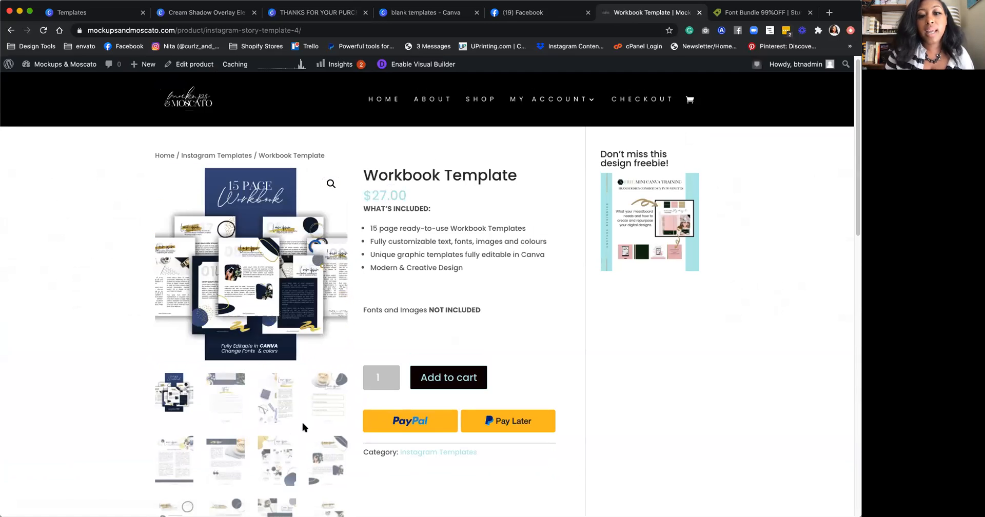
scroll(283, 401, down, 2)
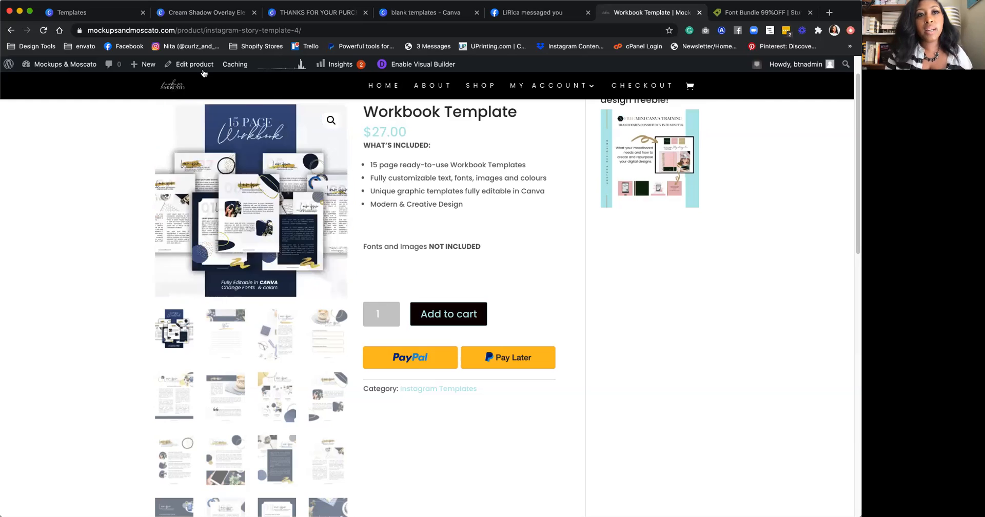
Step: Revisit the Cream Shadow Overlay template details, then return to the Workbook Template page and close the Facebook page
click(178, 15)
click(96, 19)
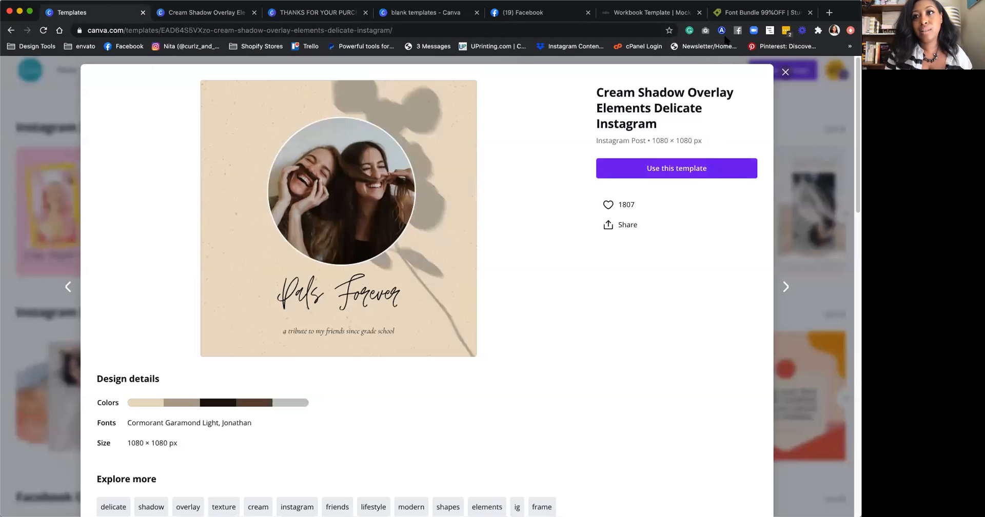
click(640, 12)
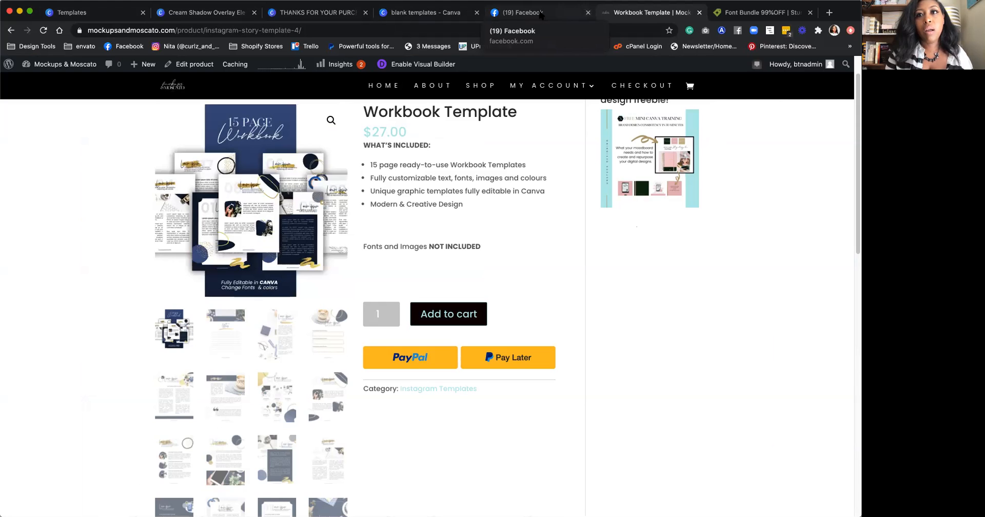
click(588, 12)
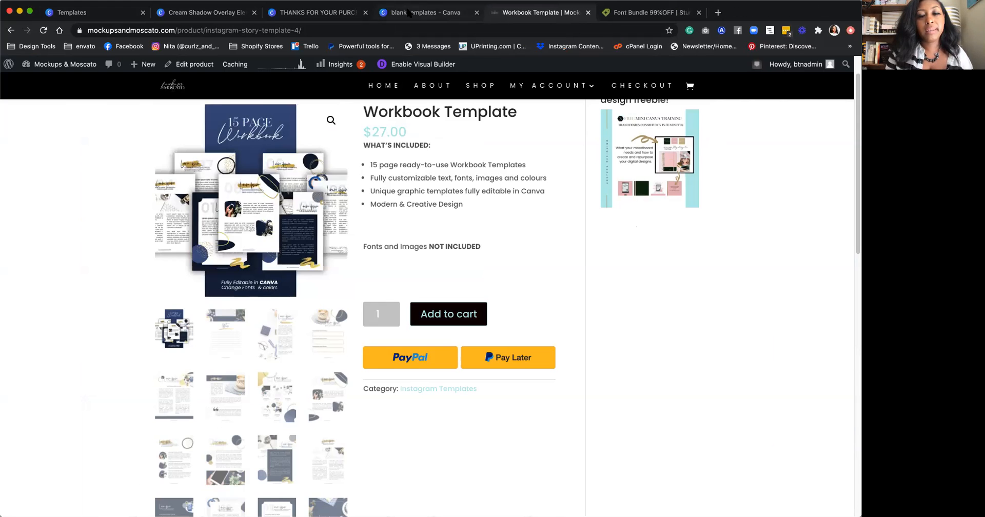
Step: Switch to Canva's blank templates folder and open the Navy Blue - Workbook (Blank) design
click(413, 12)
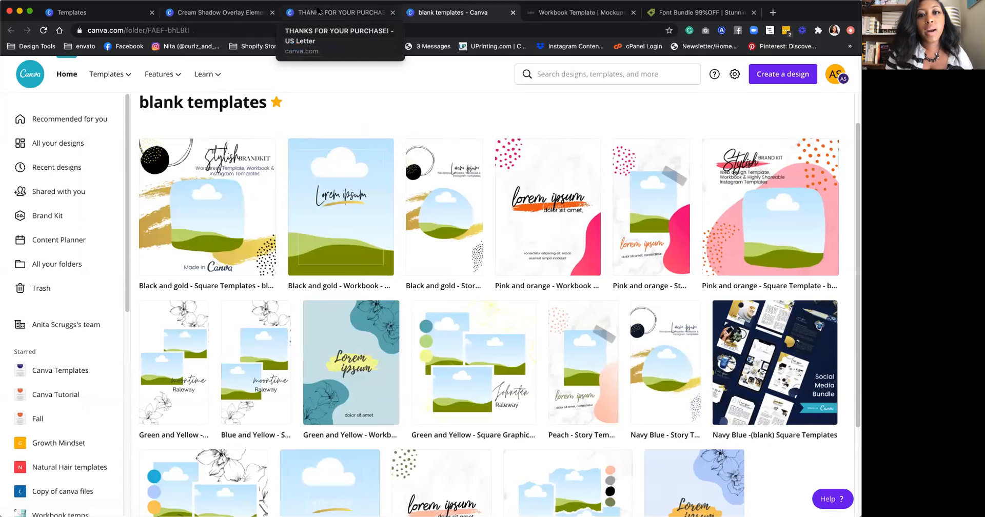
scroll(538, 297, down, 5)
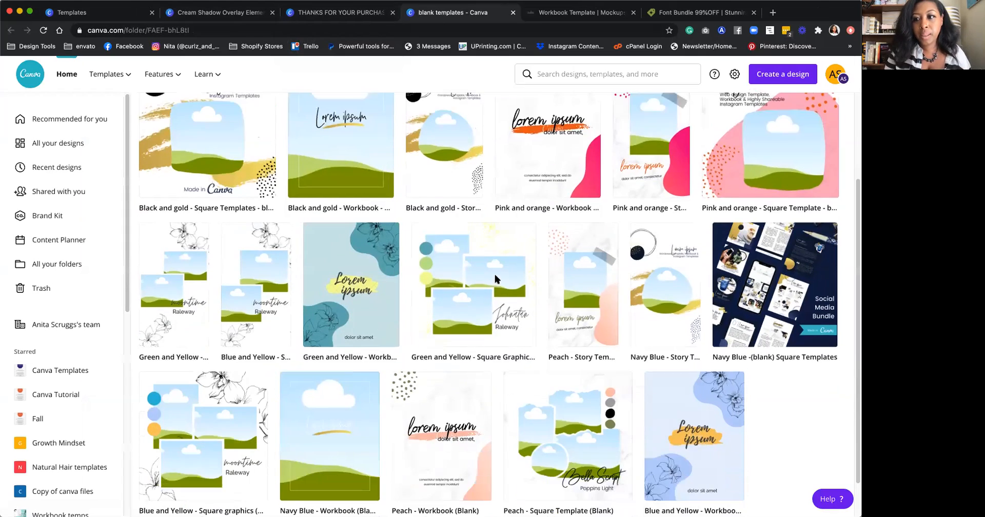
click(326, 388)
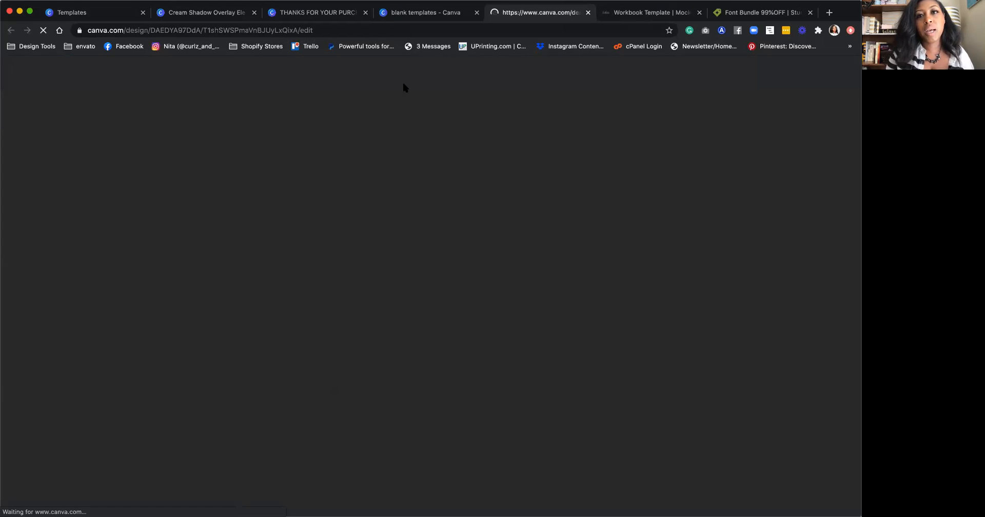
Step: Examine the template file links on page 1 of the THANKS FOR YOUR PURCHASE! design
click(323, 12)
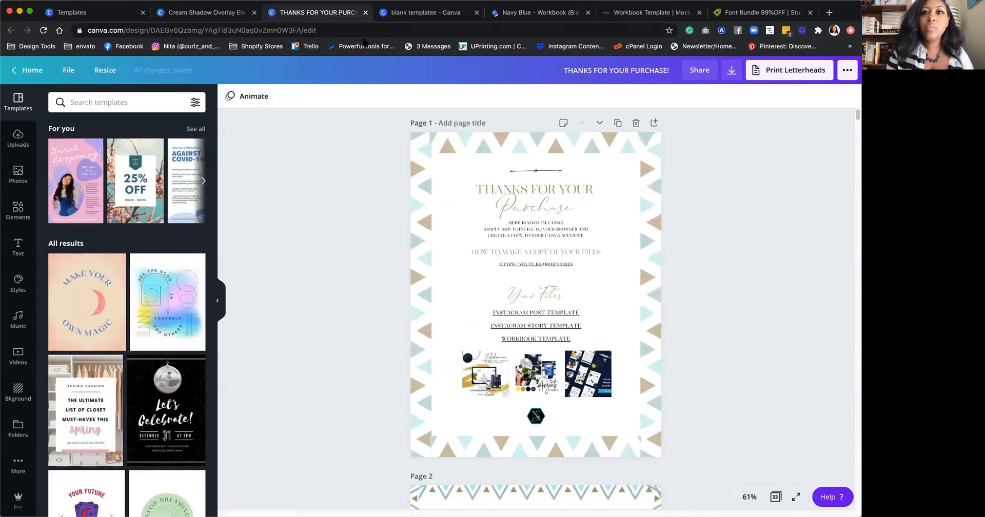
scroll(598, 205, down, 3)
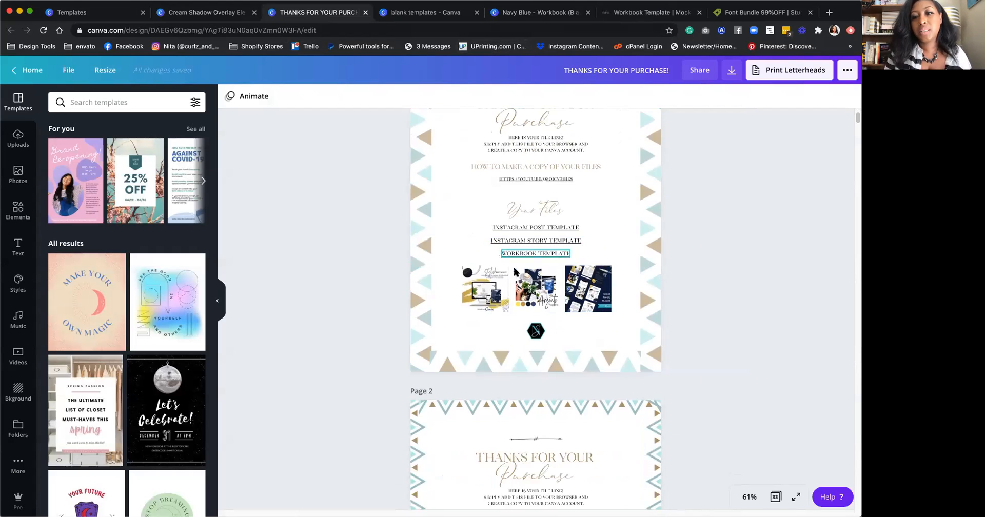
scroll(564, 280, up, 2)
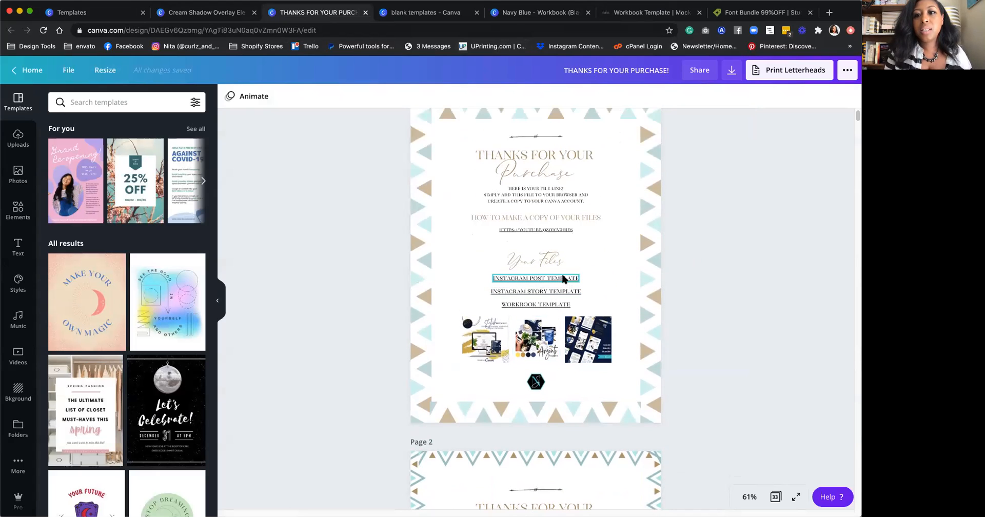
scroll(563, 278, up, 1)
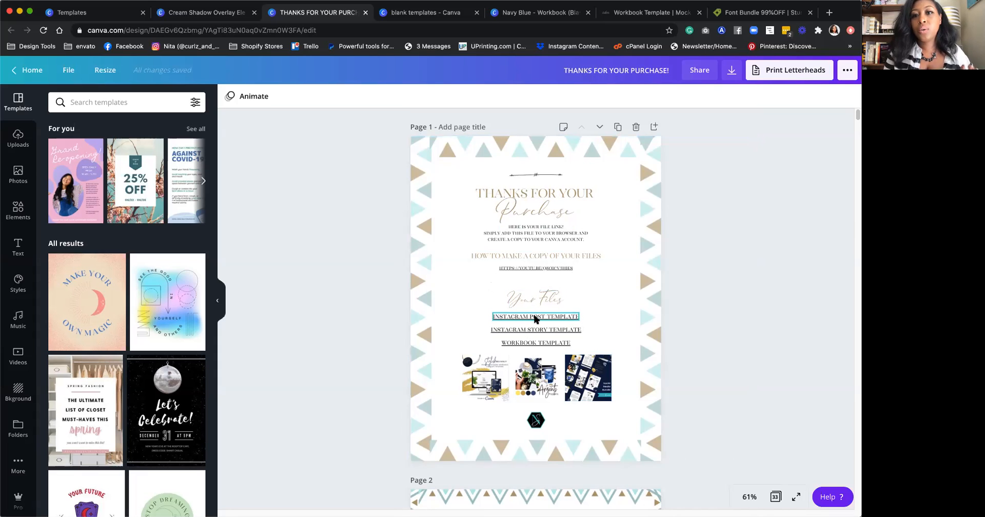
Step: Look through the first three pages of the Navy Blue - Workbook (Blank) design
click(503, 12)
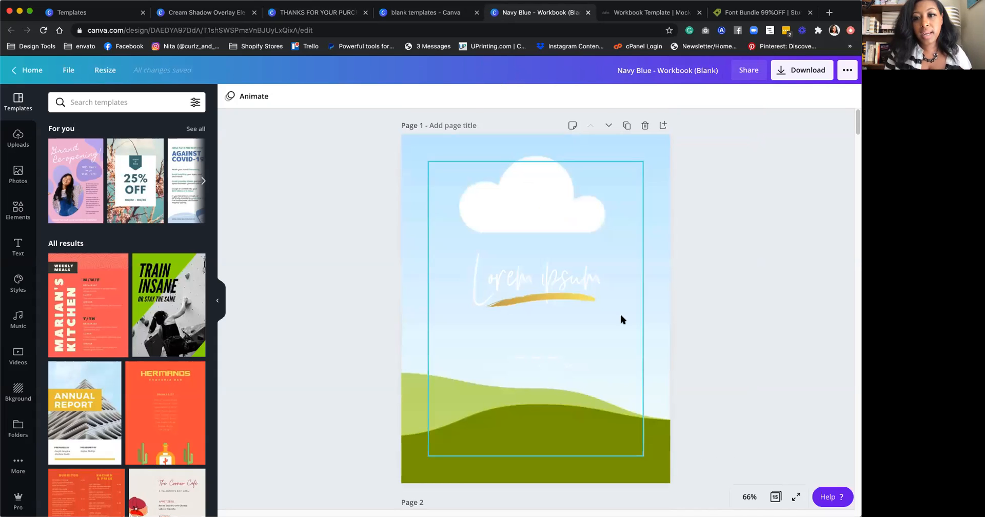
scroll(626, 287, down, 1)
scroll(435, 198, down, 10)
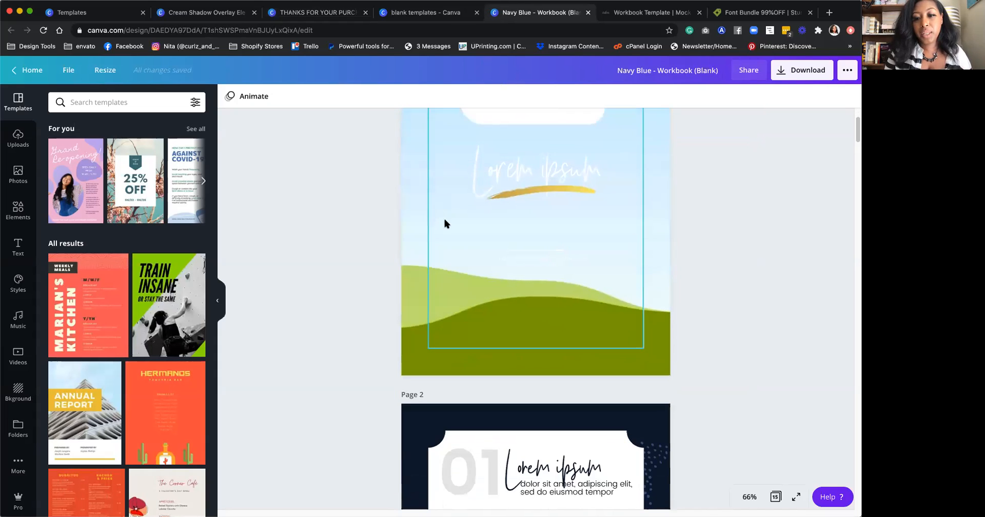
scroll(444, 222, down, 12)
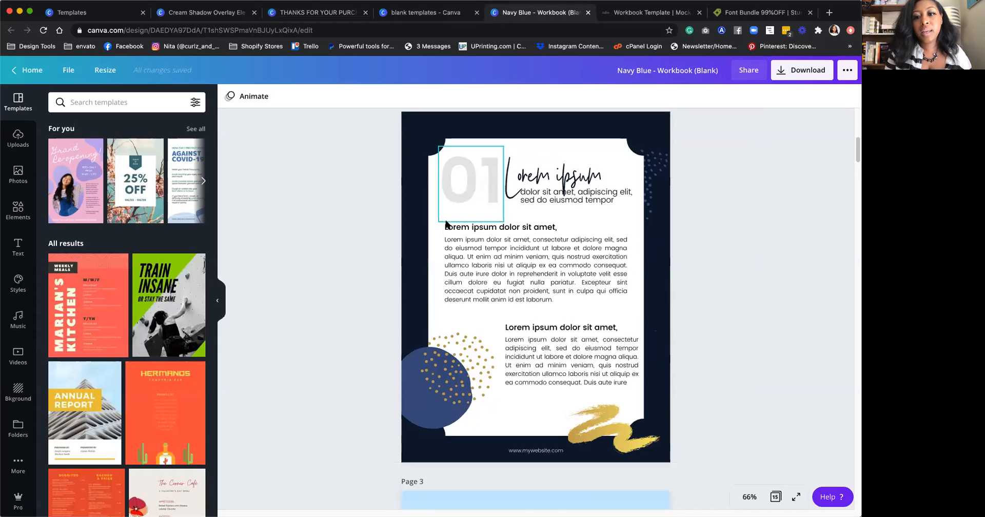
scroll(446, 224, down, 8)
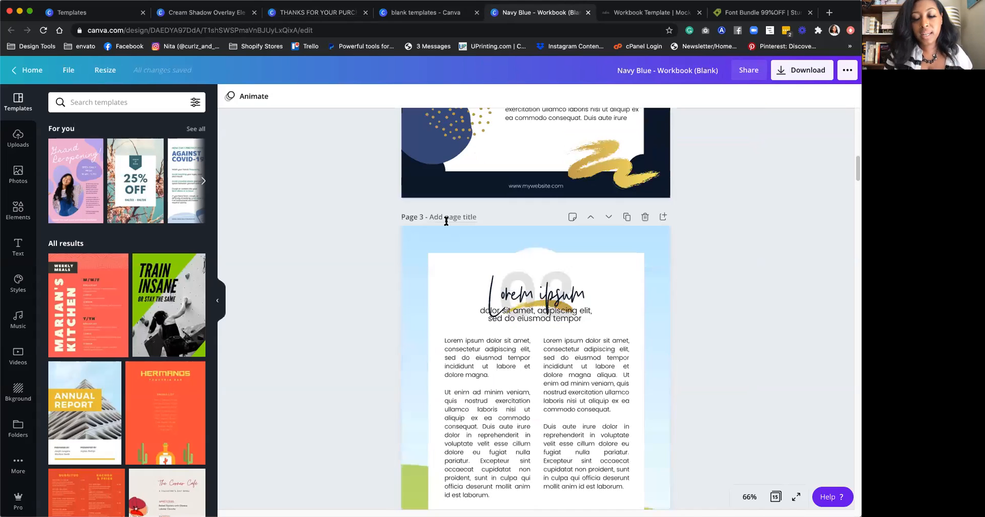
scroll(447, 221, down, 1)
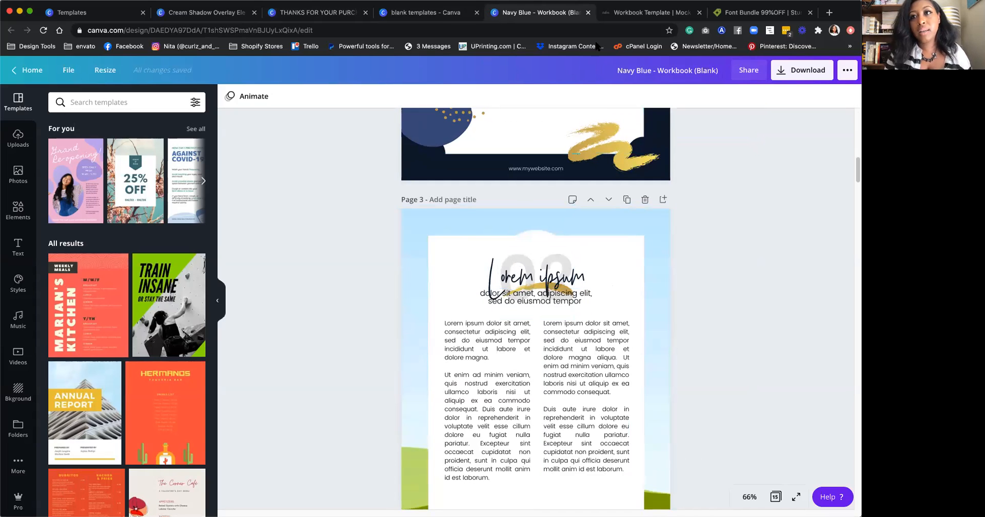
Step: Open the Mockups & Moscato FAQ, expand the answer about where the pictures are, and follow its SheboldStock link
click(634, 16)
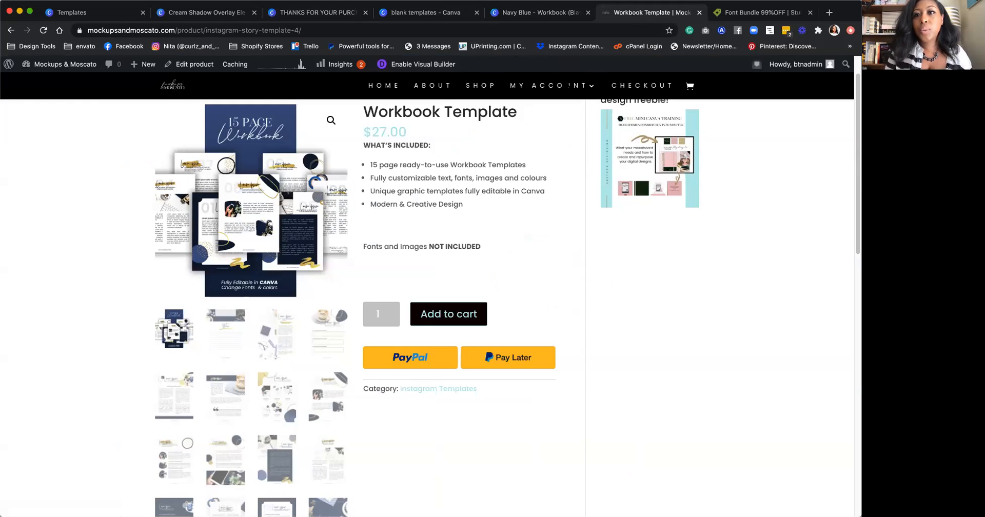
mouse_move(567, 86)
click(537, 127)
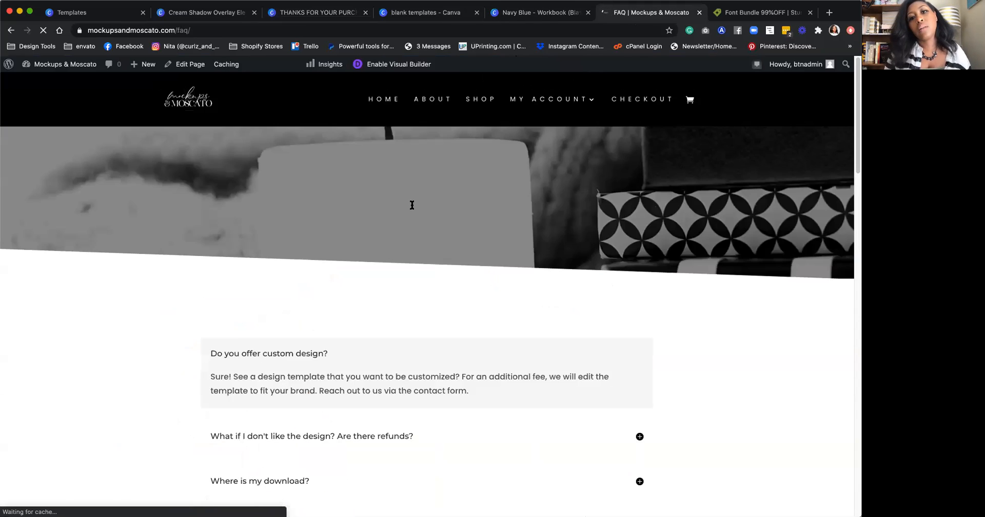
scroll(412, 205, down, 5)
click(342, 331)
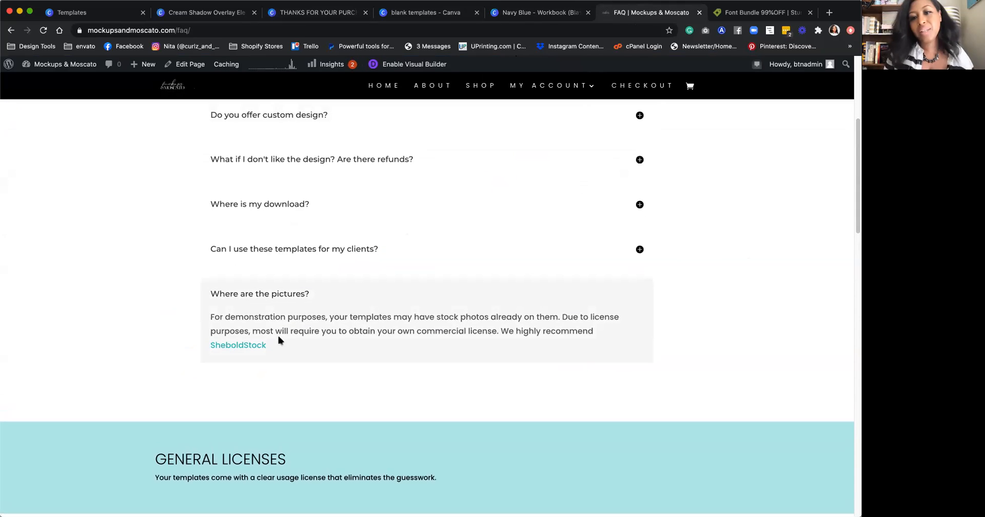
click(257, 344)
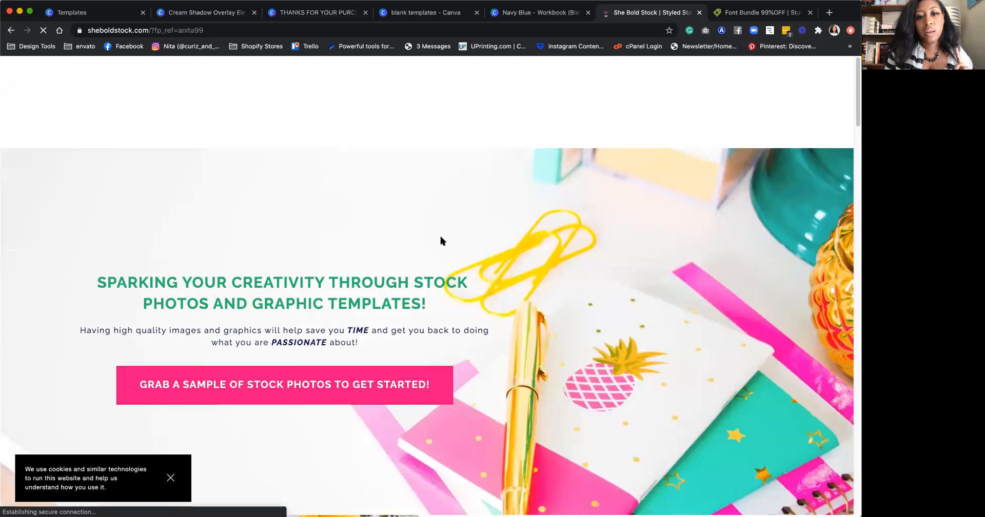
Step: Examine the She Bold Stock home page, from its introduction through the membership offer and the photographer's profile
scroll(442, 240, down, 1)
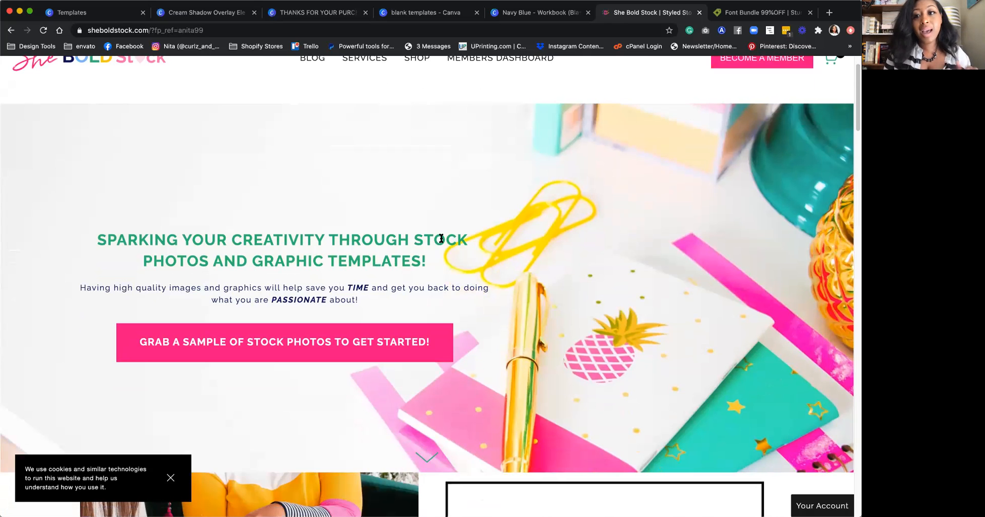
scroll(441, 238, down, 1)
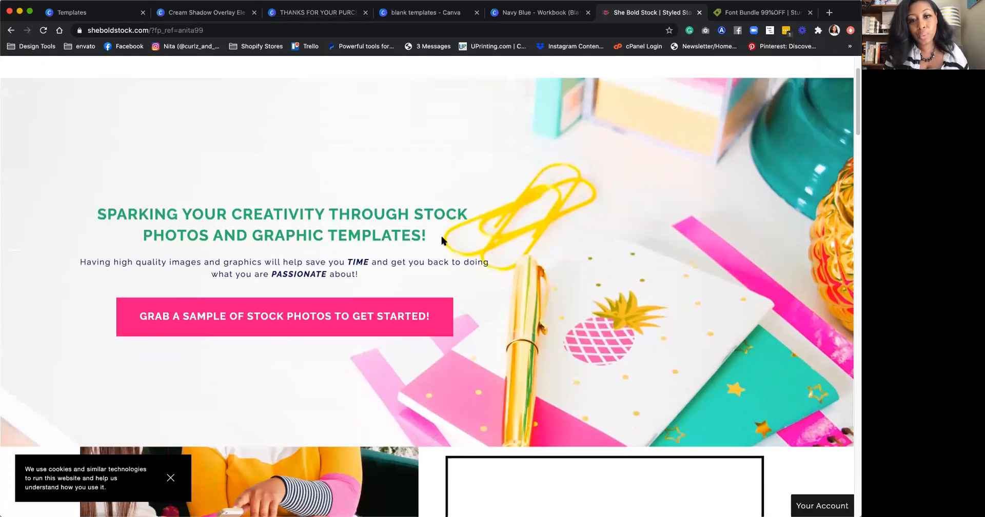
scroll(441, 238, down, 3)
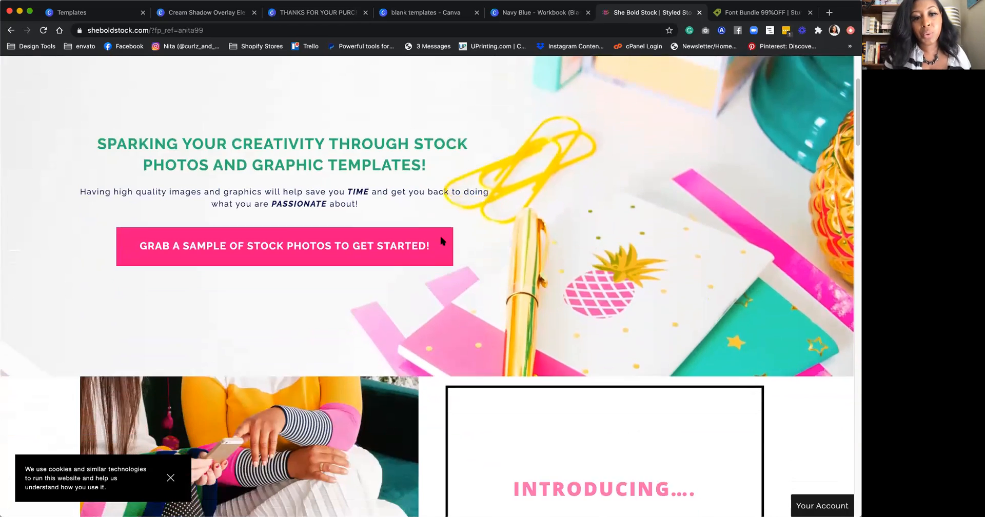
scroll(440, 239, down, 15)
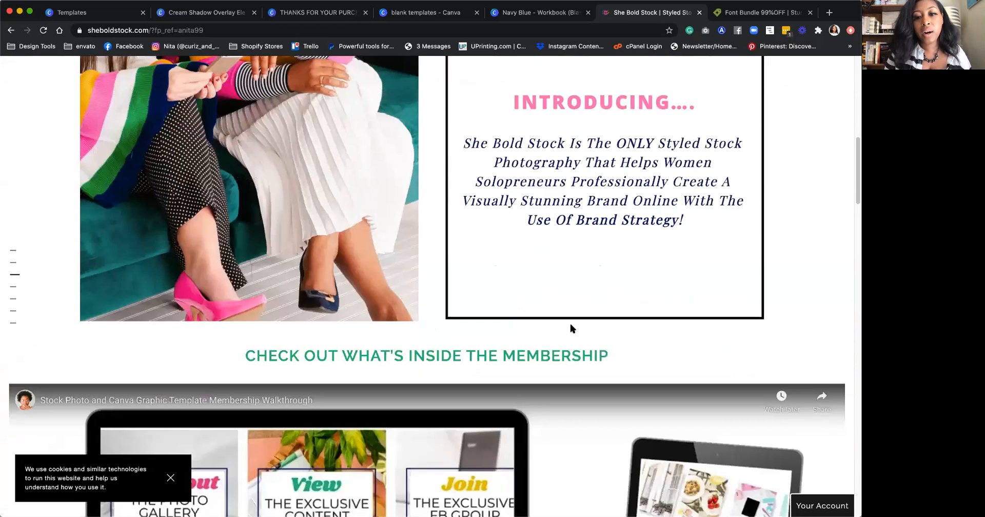
scroll(571, 328, down, 4)
scroll(571, 327, down, 1)
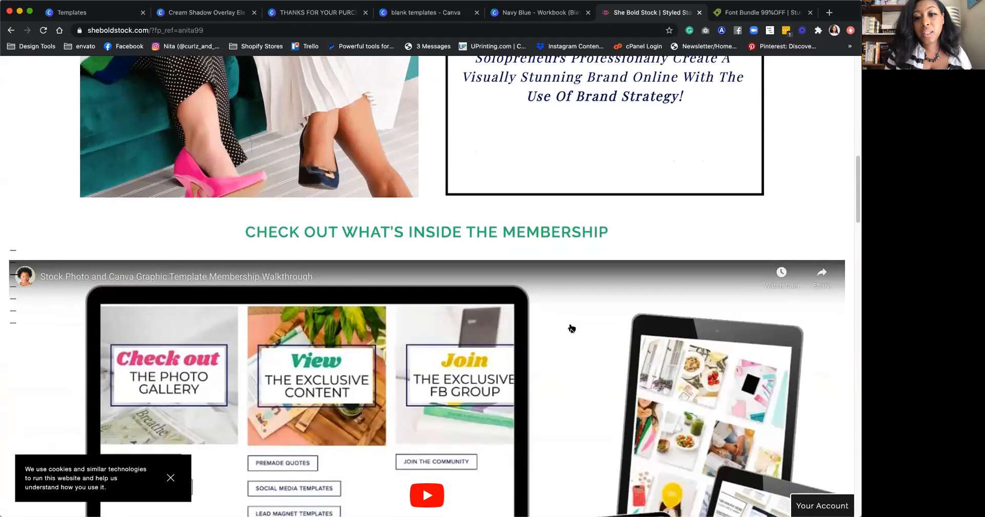
scroll(571, 329, down, 3)
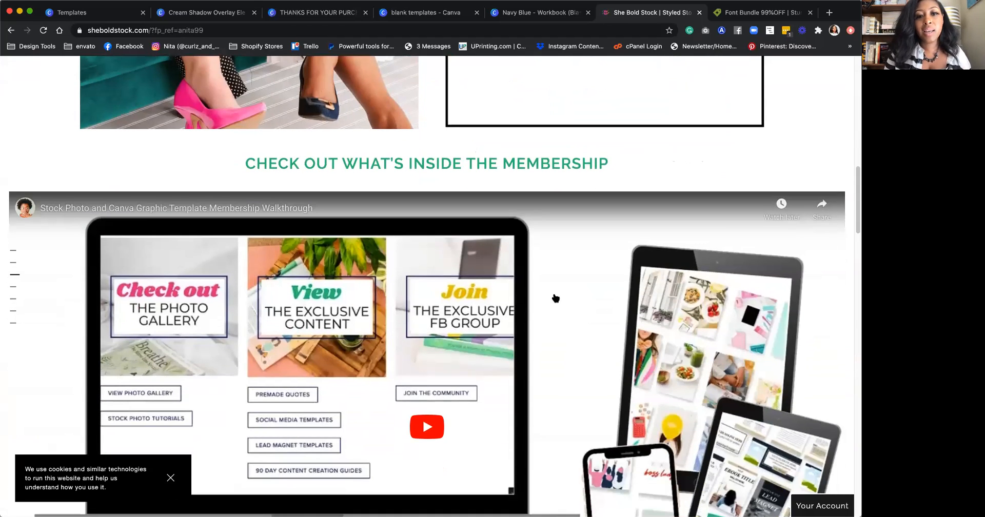
scroll(555, 298, down, 5)
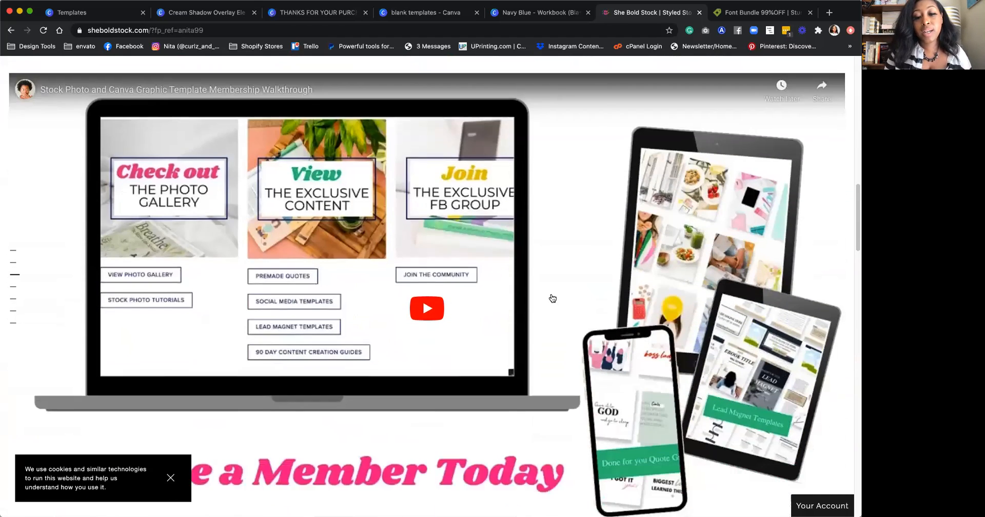
scroll(553, 298, down, 2)
scroll(552, 298, down, 2)
scroll(495, 323, down, 6)
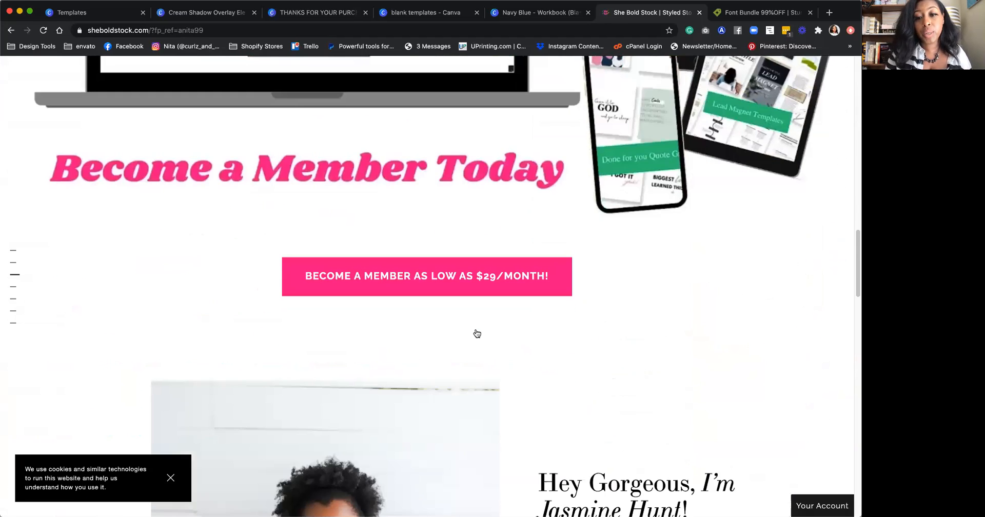
scroll(477, 334, down, 8)
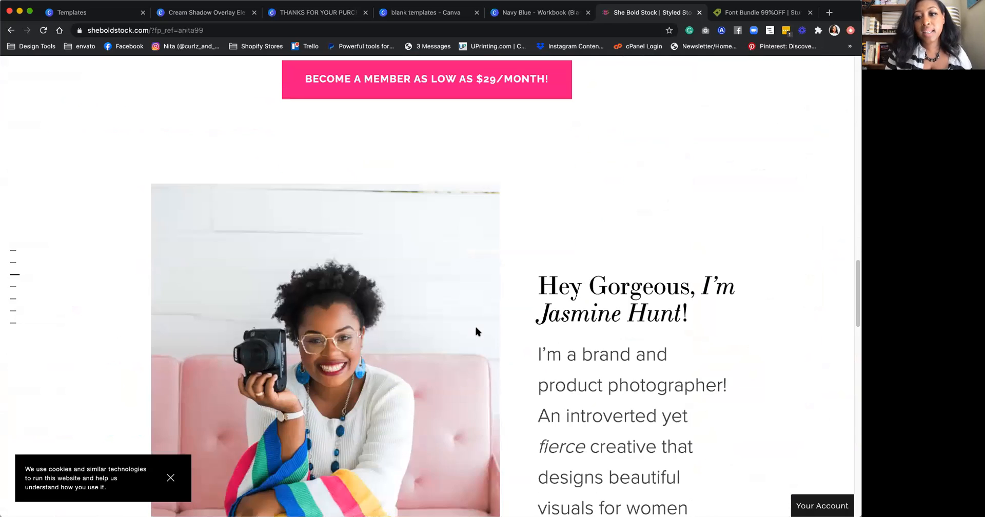
scroll(476, 332, up, 20)
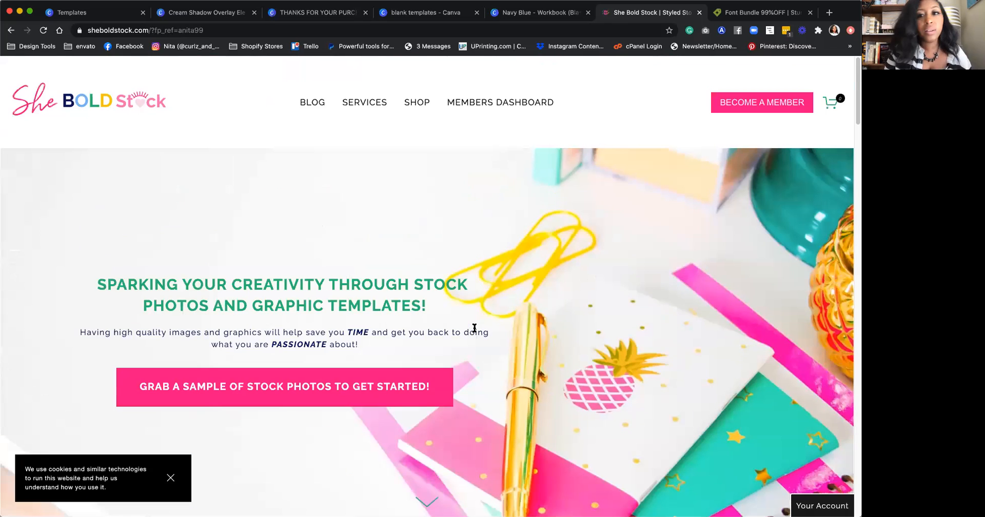
Step: Open the photo gallery from the She Bold Stock members dashboard and browse its stock photos by color
mouse_move(499, 105)
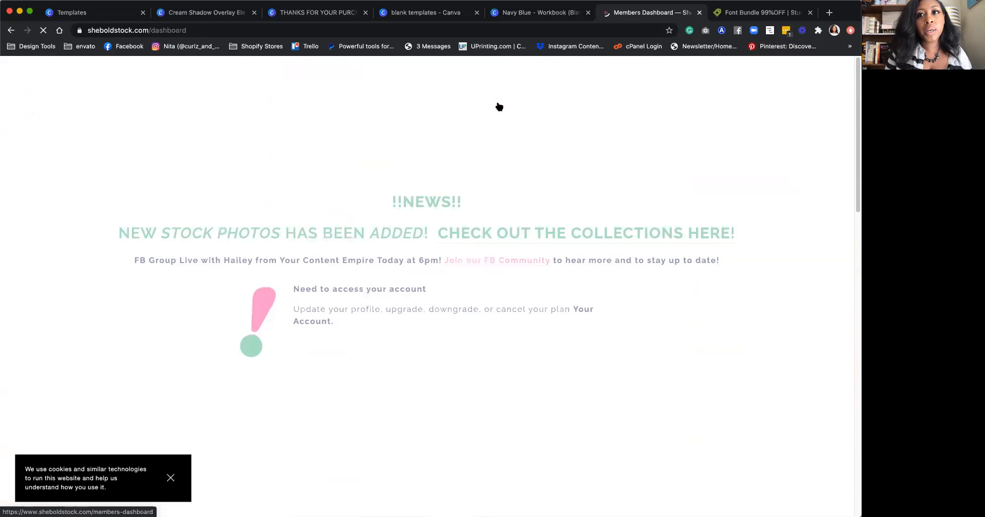
scroll(477, 243, down, 2)
scroll(478, 243, down, 2)
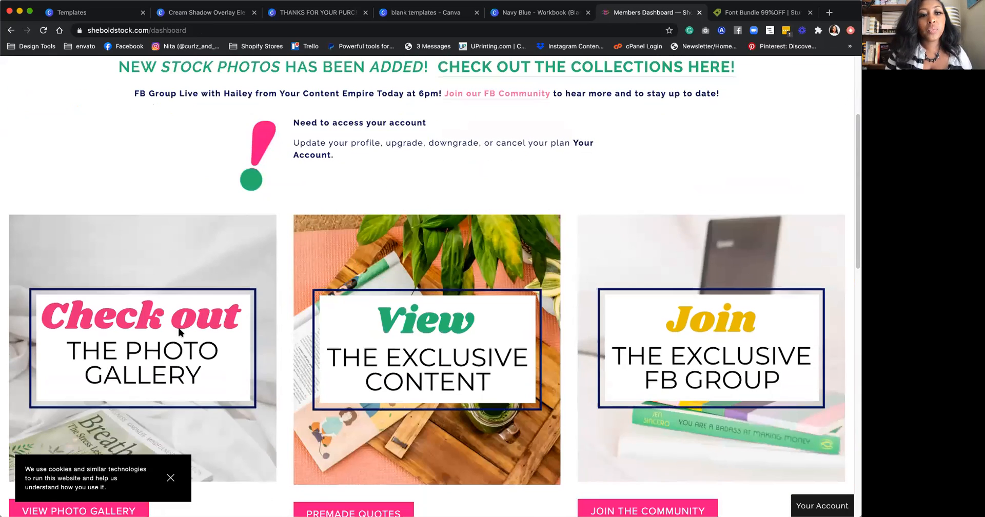
scroll(179, 332, down, 7)
click(96, 204)
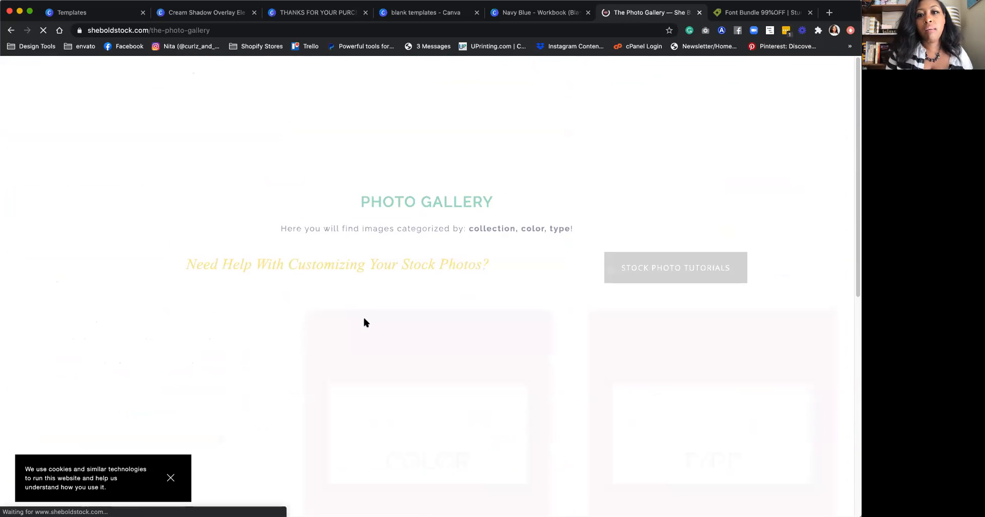
scroll(194, 251, down, 4)
scroll(211, 433, down, 1)
click(434, 414)
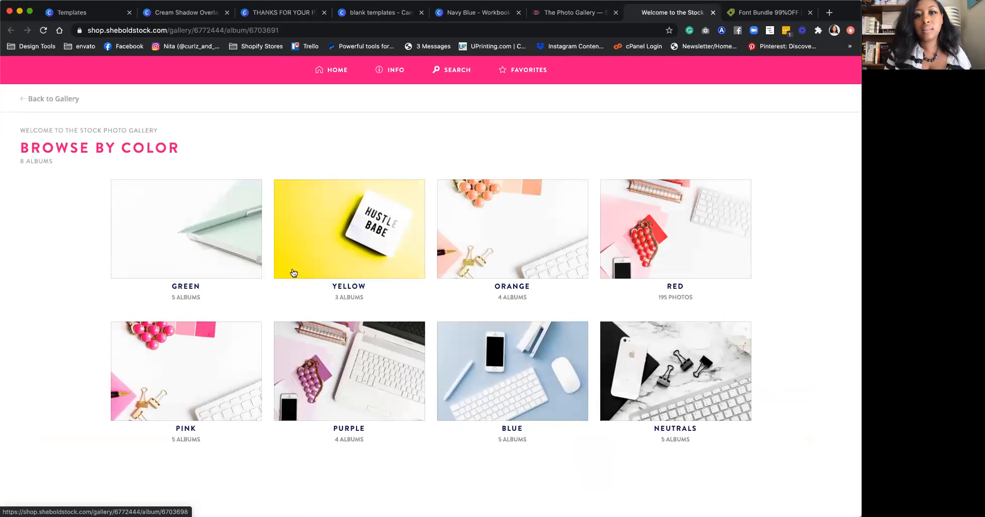
Step: Look over the photos of the Orange album within the orange color group, and return to the Navy Blue workbook in Canva
click(486, 254)
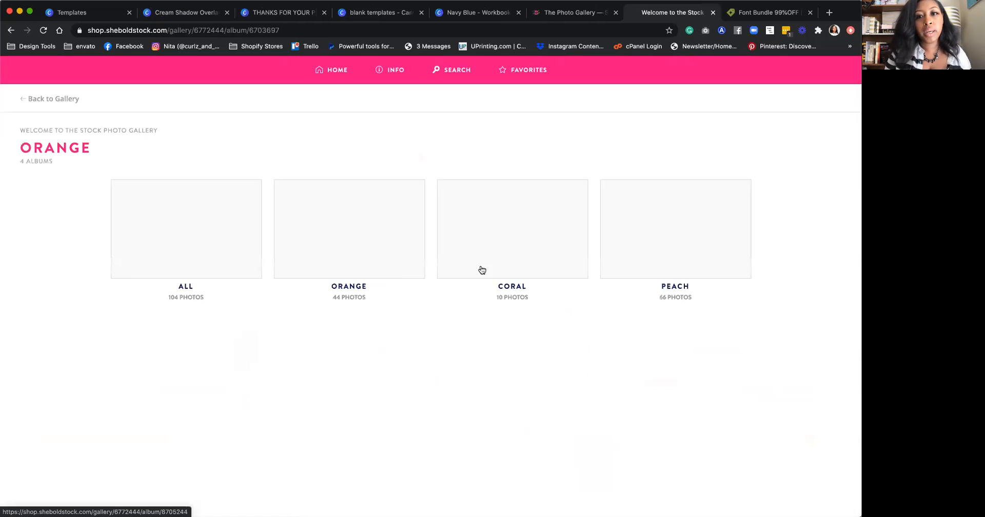
click(311, 233)
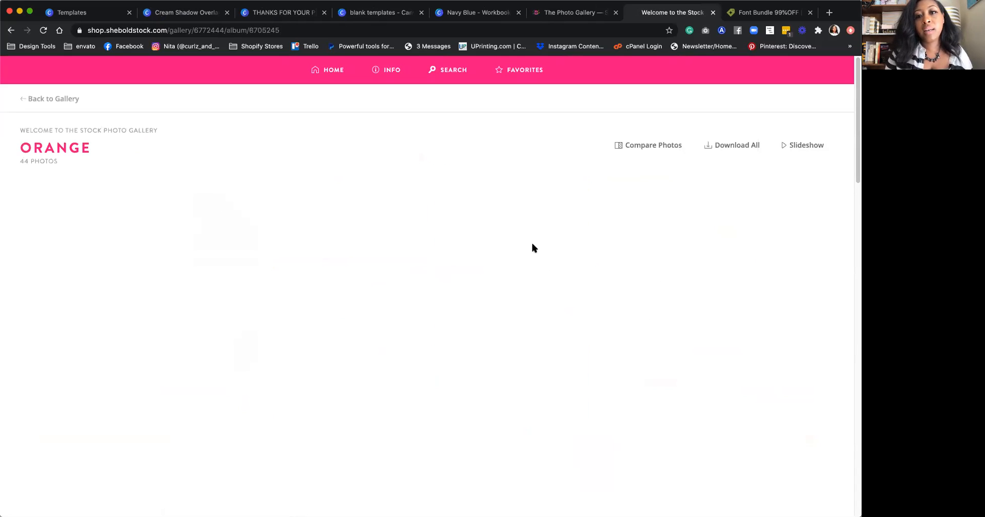
scroll(337, 251, down, 1)
scroll(338, 256, down, 8)
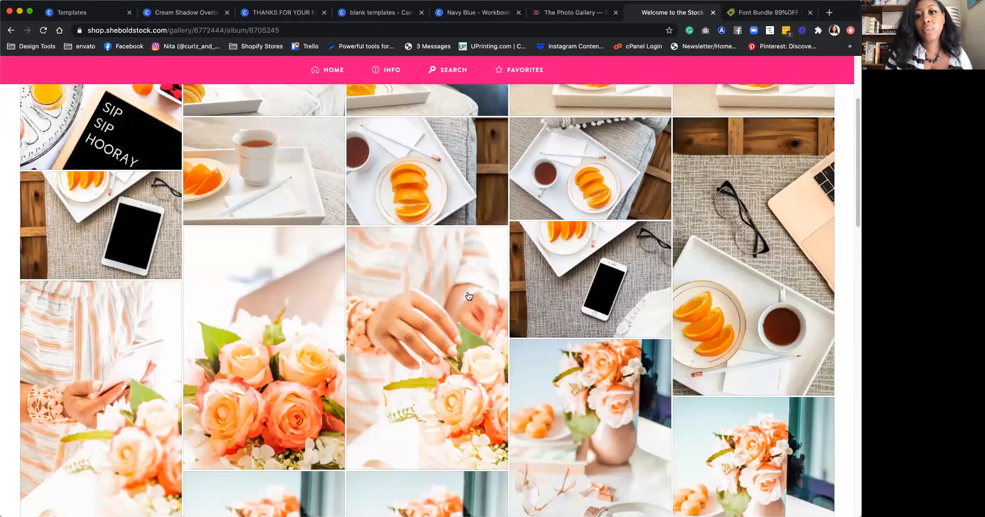
scroll(401, 149, down, 1)
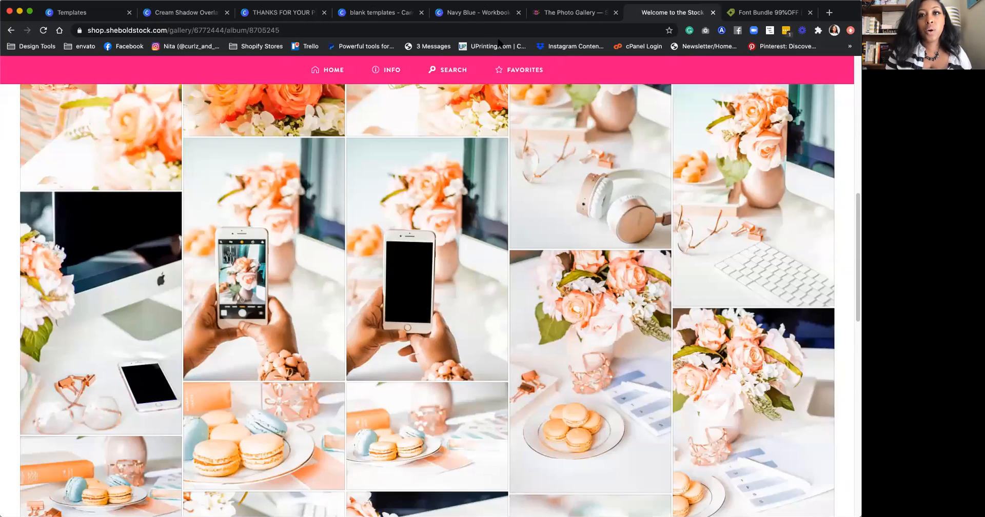
click(470, 16)
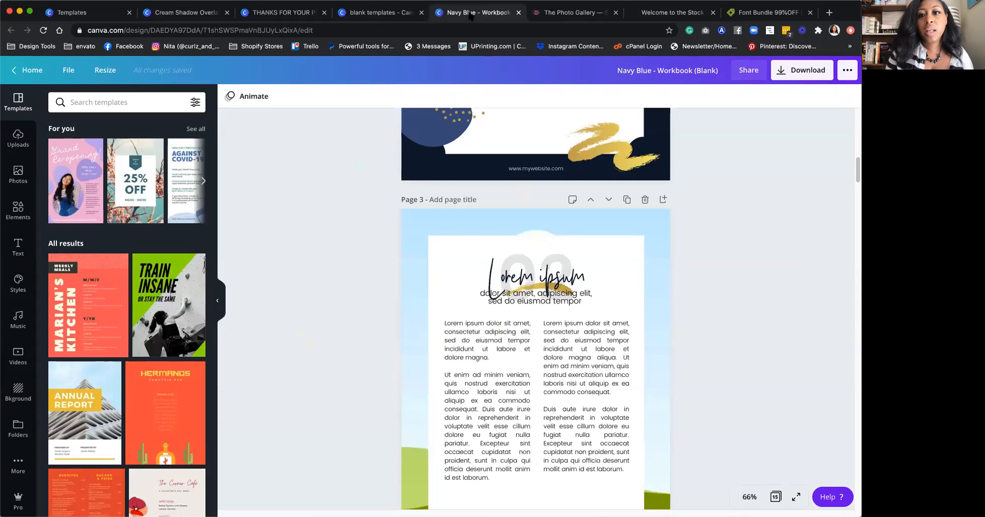
Step: Look over the opening pages of the Navy Blue workbook, and go back to the blank templates folder
scroll(288, 154, up, 2)
scroll(308, 154, down, 4)
scroll(331, 186, up, 5)
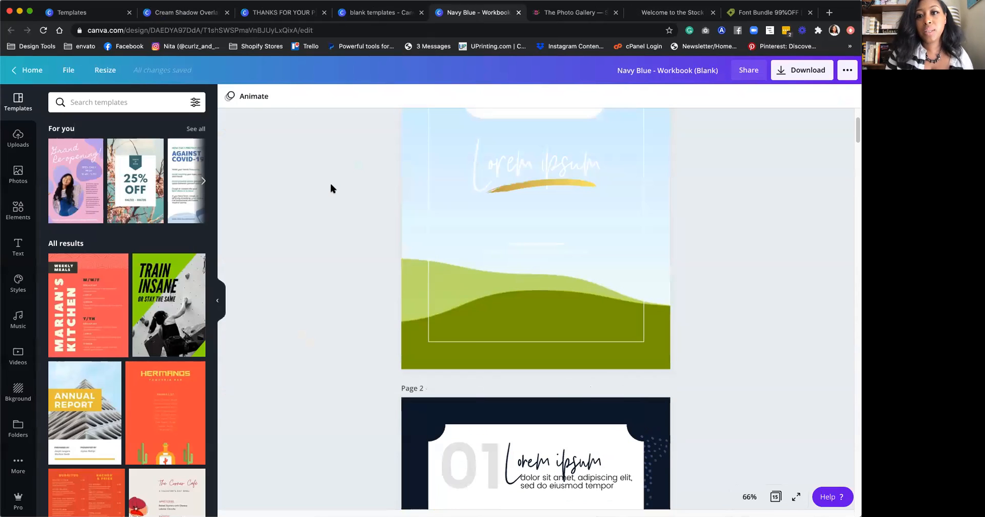
click(374, 16)
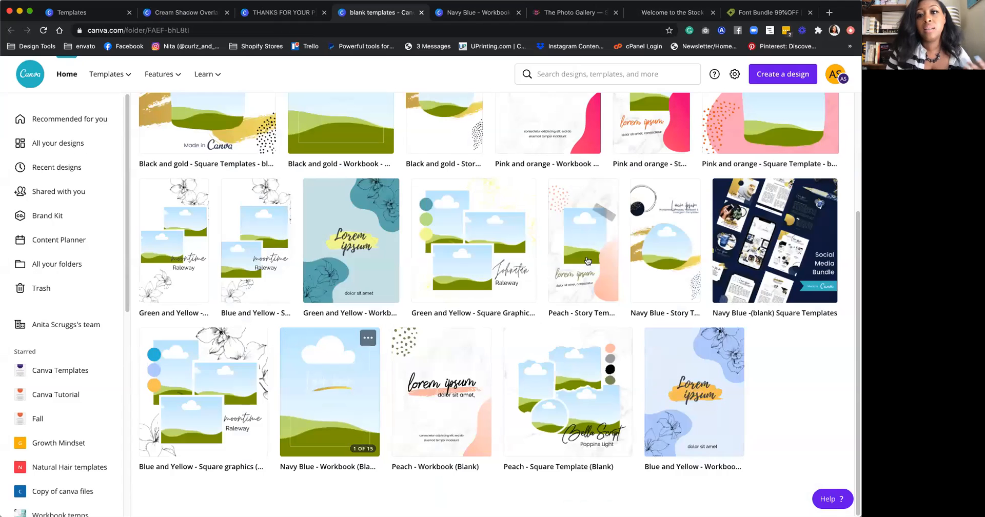
Step: Review the template file links on the thank-you document's first page, and return to the Navy Blue workbook
click(284, 14)
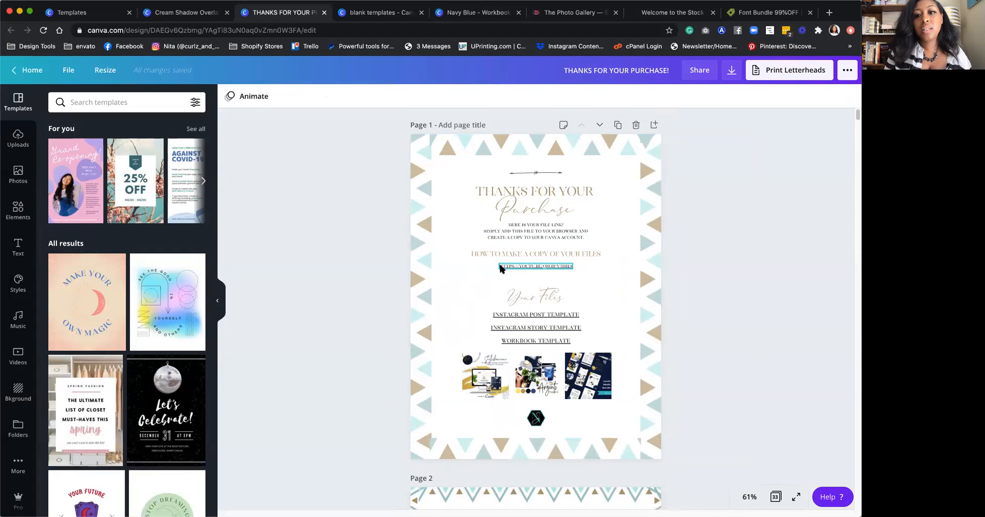
scroll(499, 268, down, 2)
scroll(500, 266, down, 1)
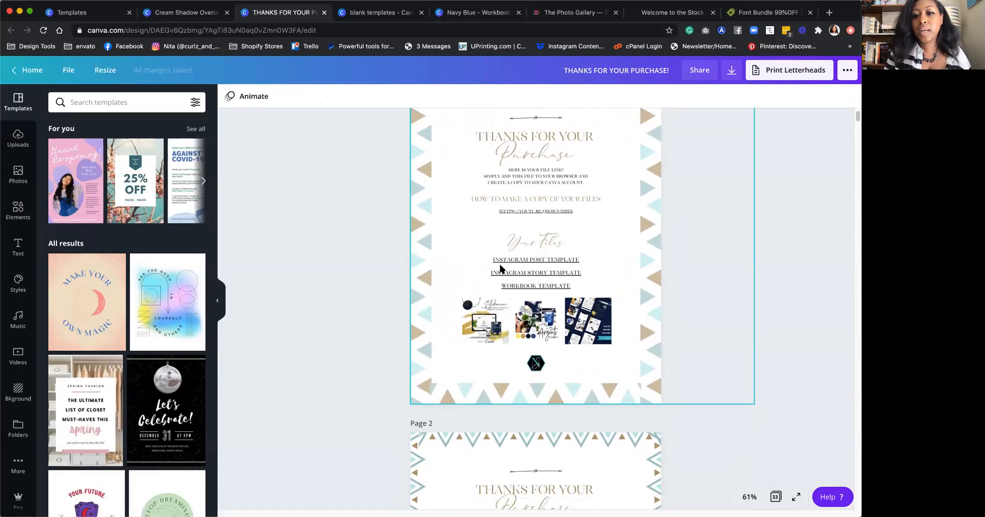
scroll(508, 232, up, 1)
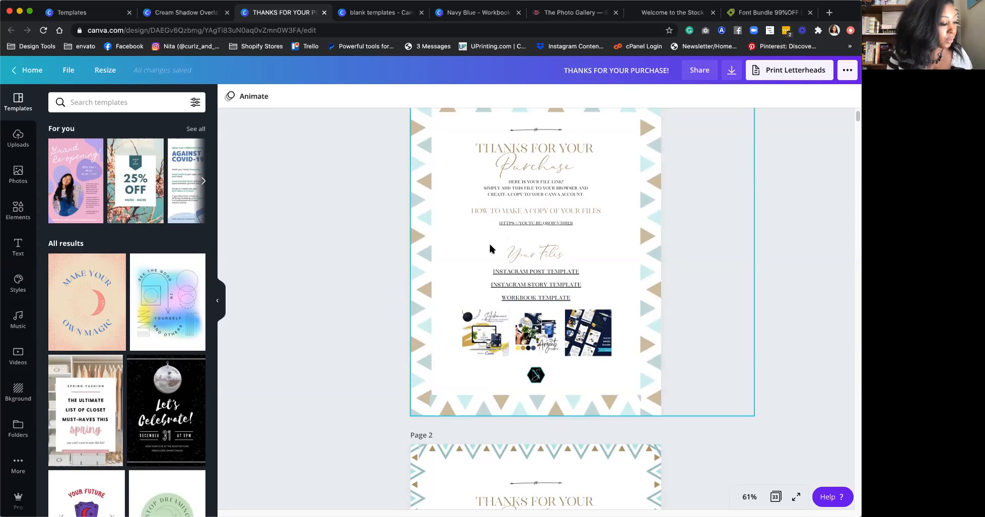
click(387, 17)
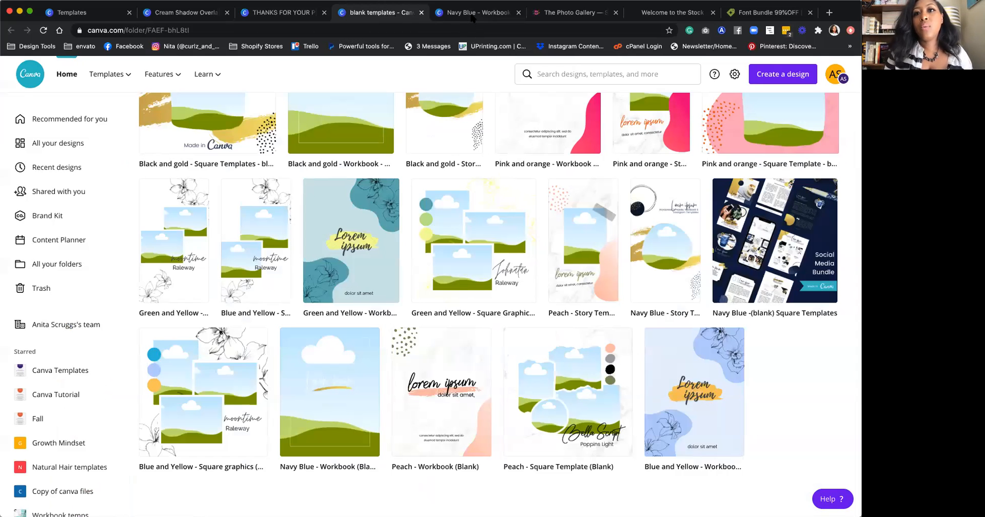
click(473, 18)
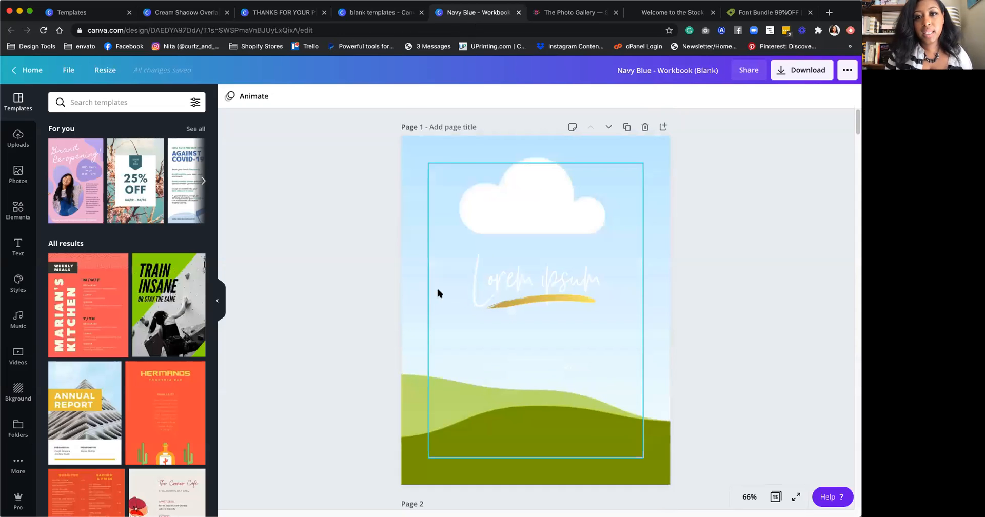
Step: Open the Beautifully Branded Femininely funded folder inside the Navy Blue workbook and browse all of its photos
click(470, 192)
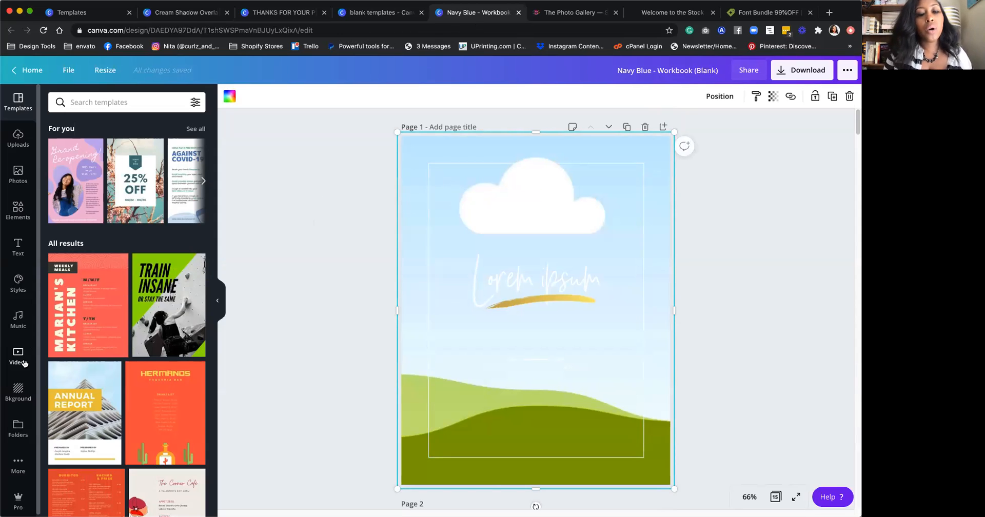
scroll(77, 287, down, 1)
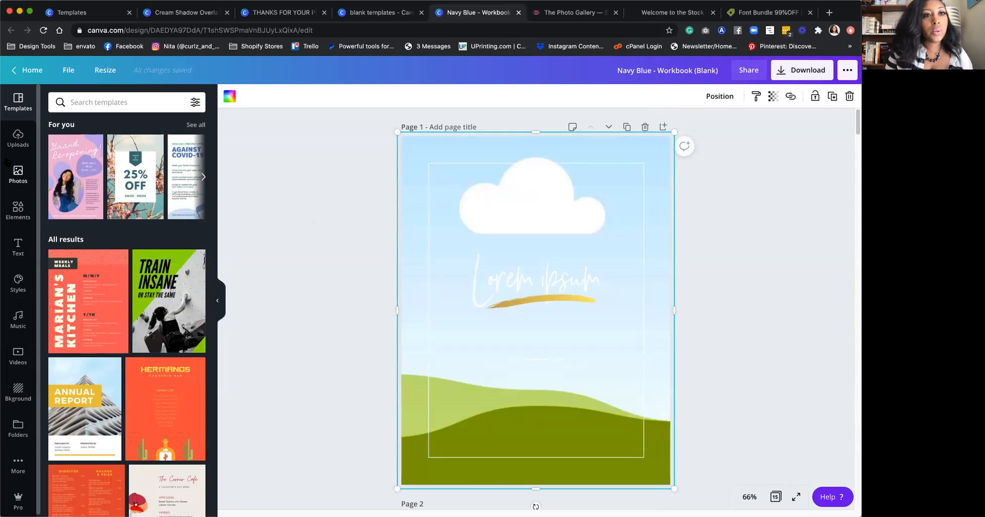
click(18, 138)
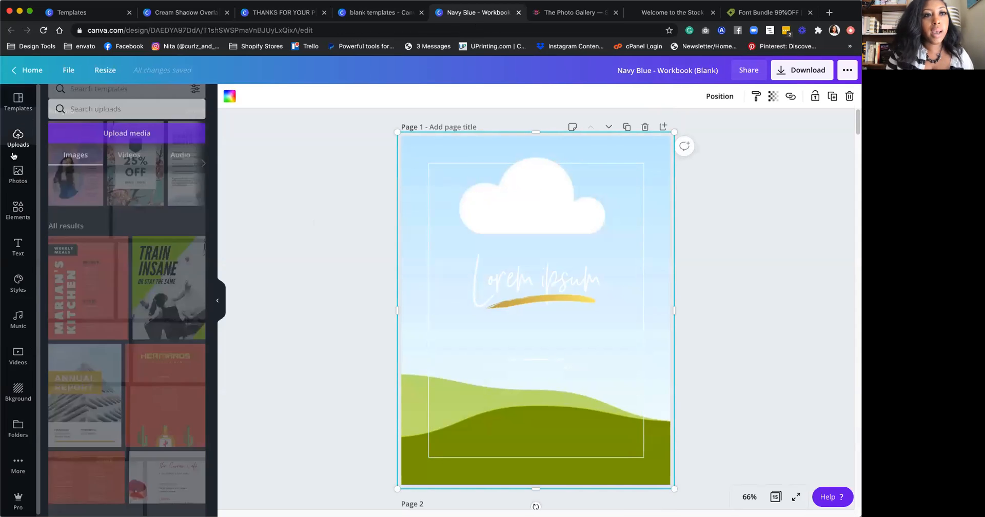
click(18, 426)
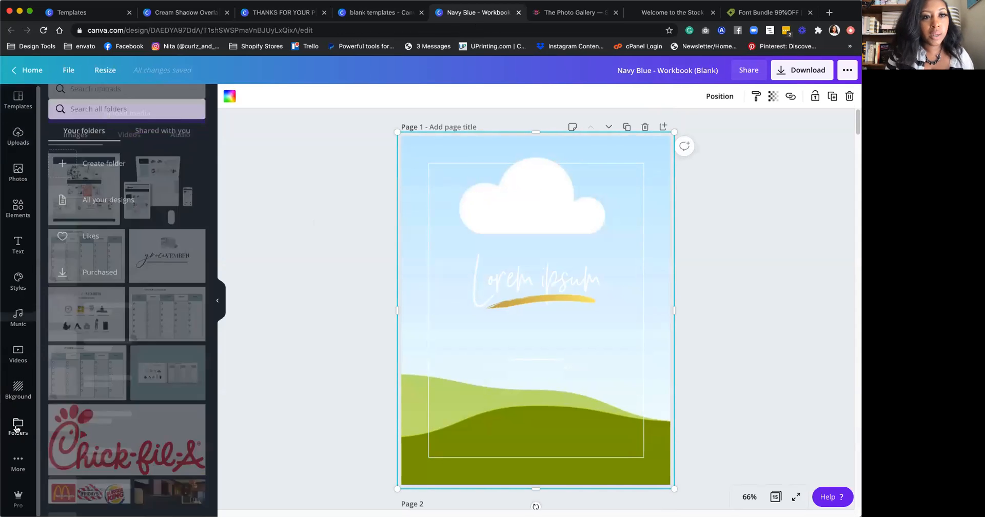
scroll(123, 367, down, 4)
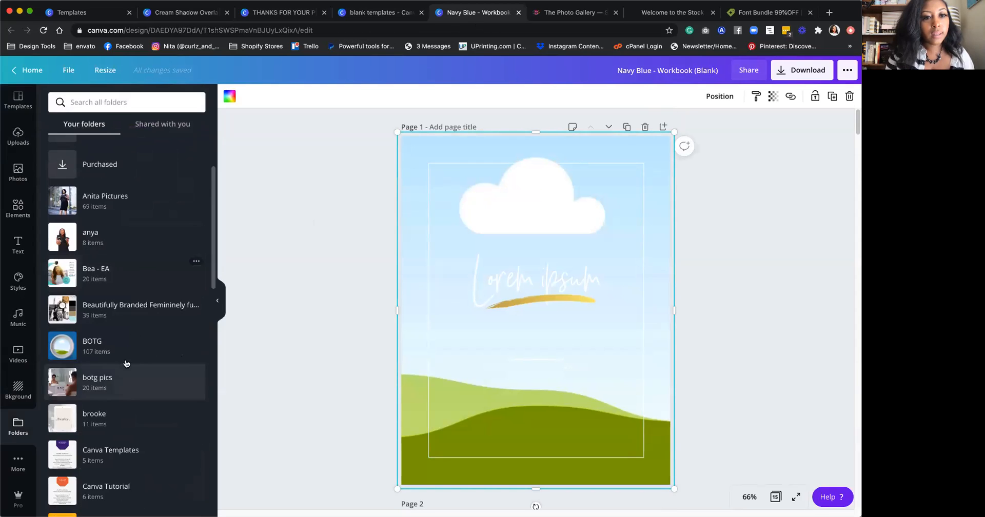
click(136, 308)
scroll(136, 314, down, 1)
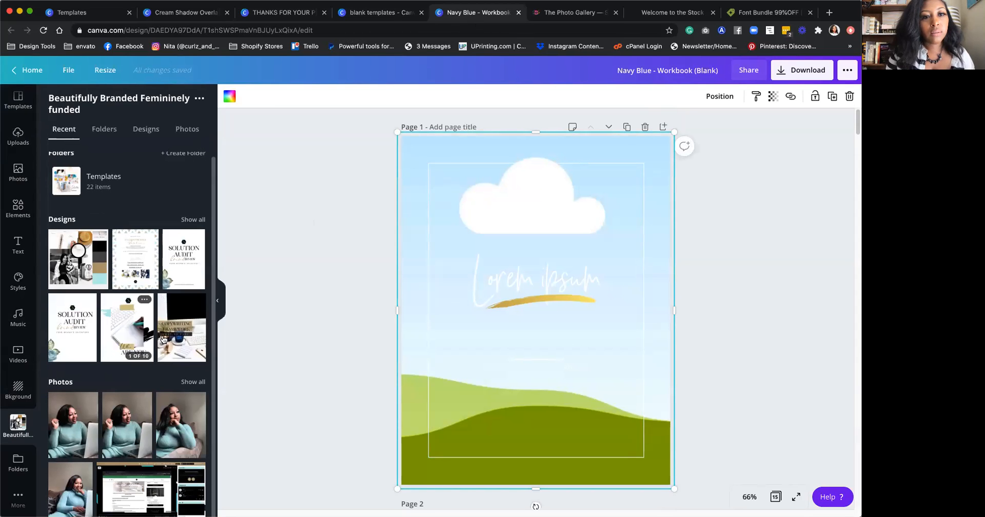
click(189, 384)
scroll(129, 334, down, 10)
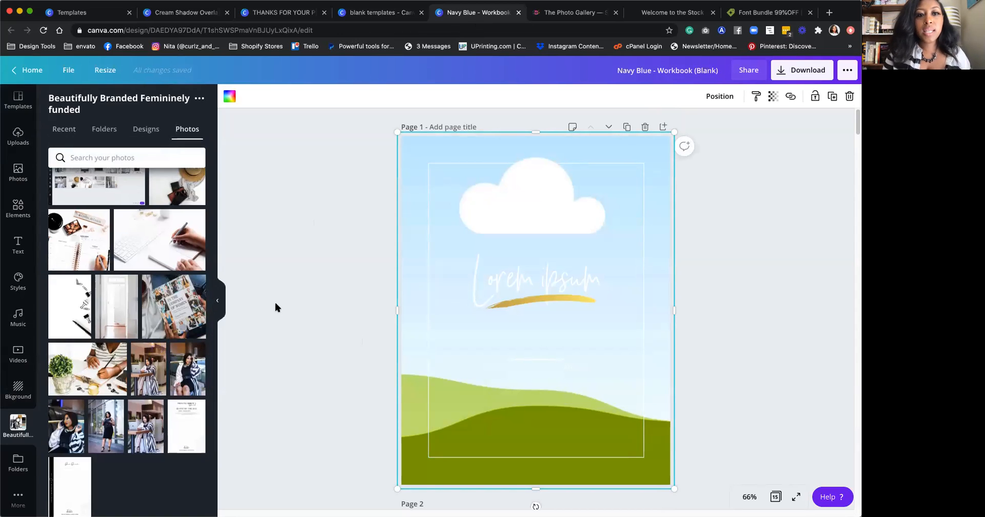
Step: Look through the first three pages of the Navy Blue workbook, and return to its cover page
click(275, 303)
scroll(429, 308, down, 1)
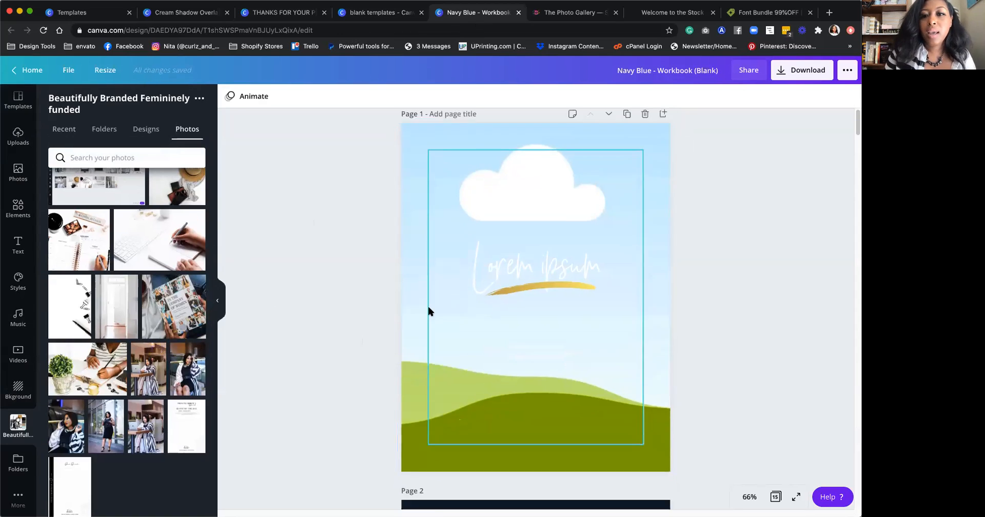
scroll(428, 310, down, 5)
scroll(411, 287, down, 5)
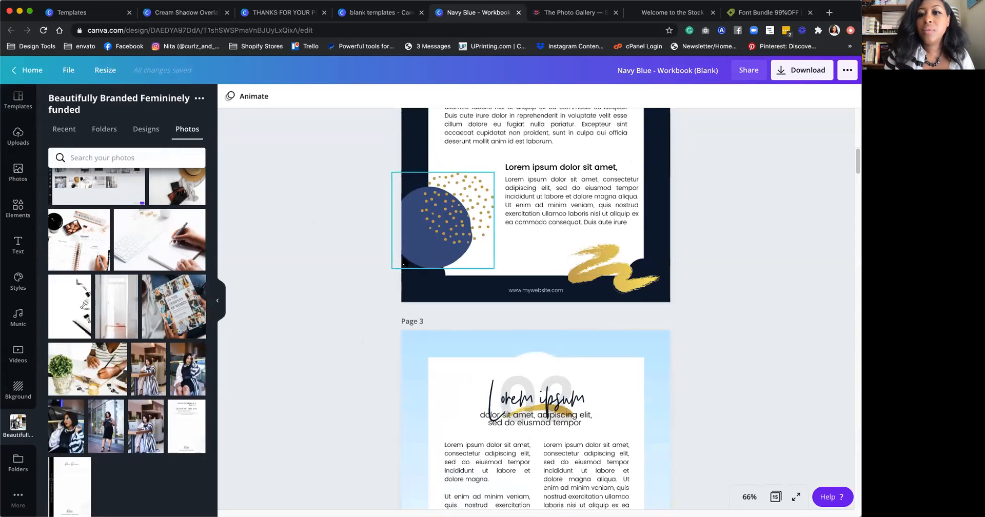
scroll(450, 307, up, 5)
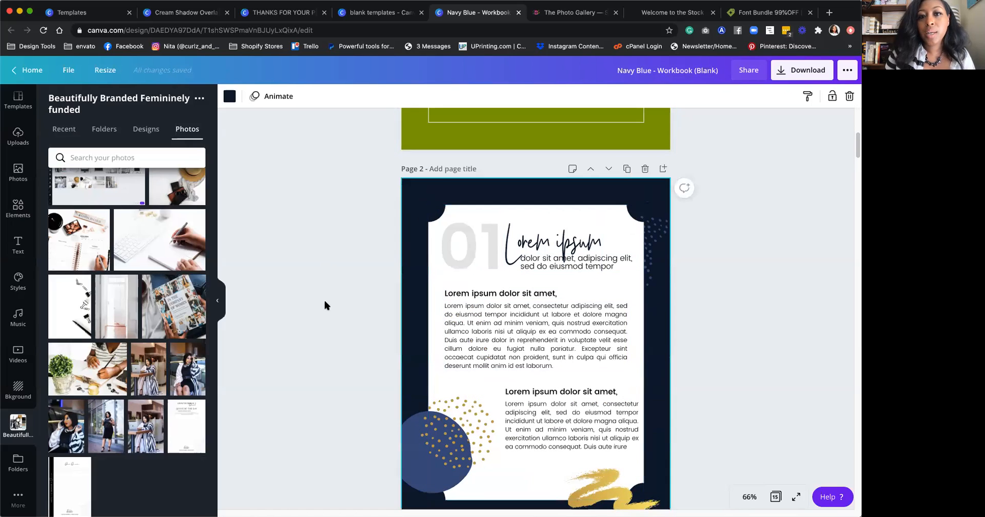
scroll(341, 187, up, 5)
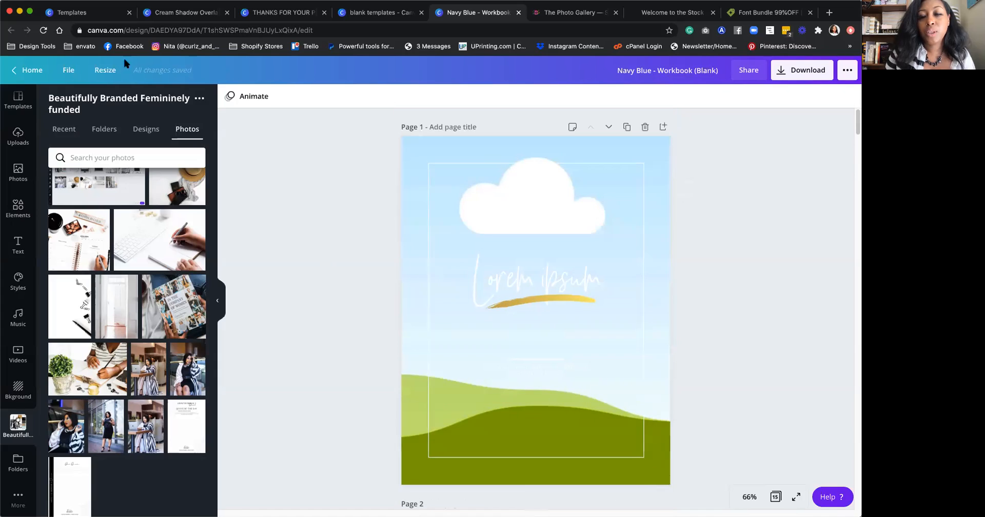
Step: Make a copy of the Navy Blue workbook and close the original, keeping the copy open
click(66, 71)
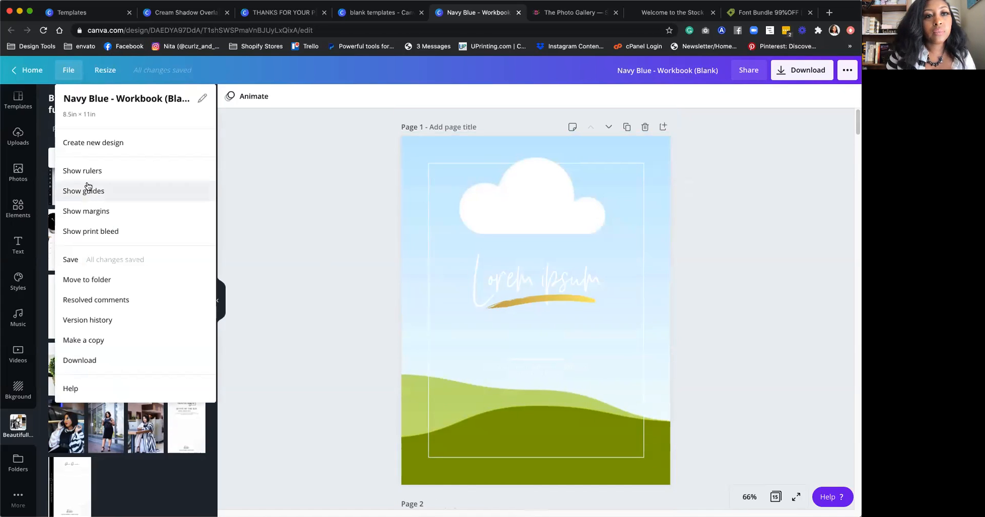
click(85, 343)
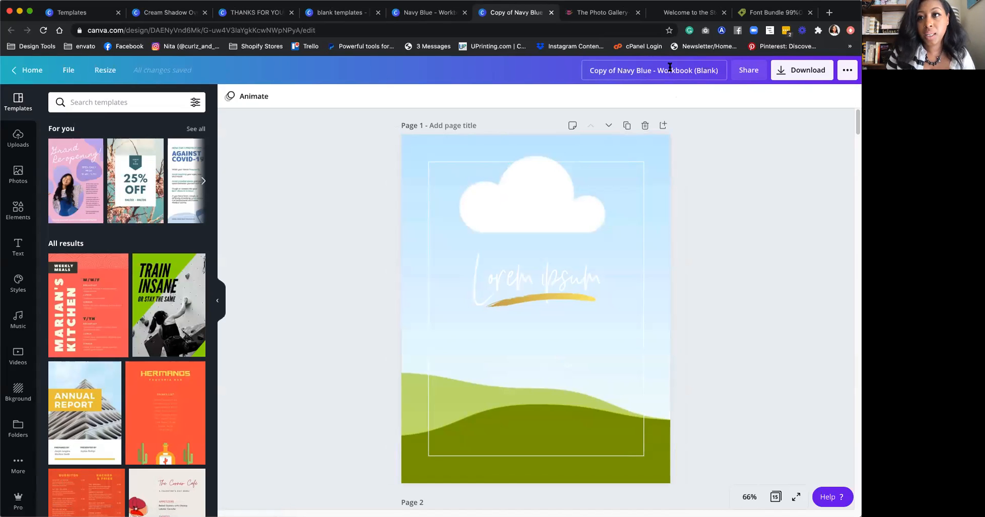
click(447, 13)
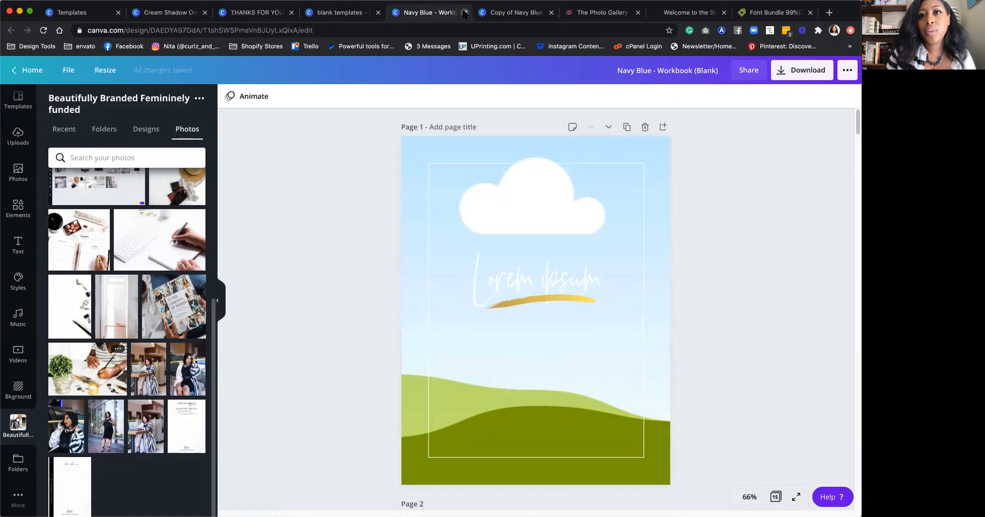
click(465, 13)
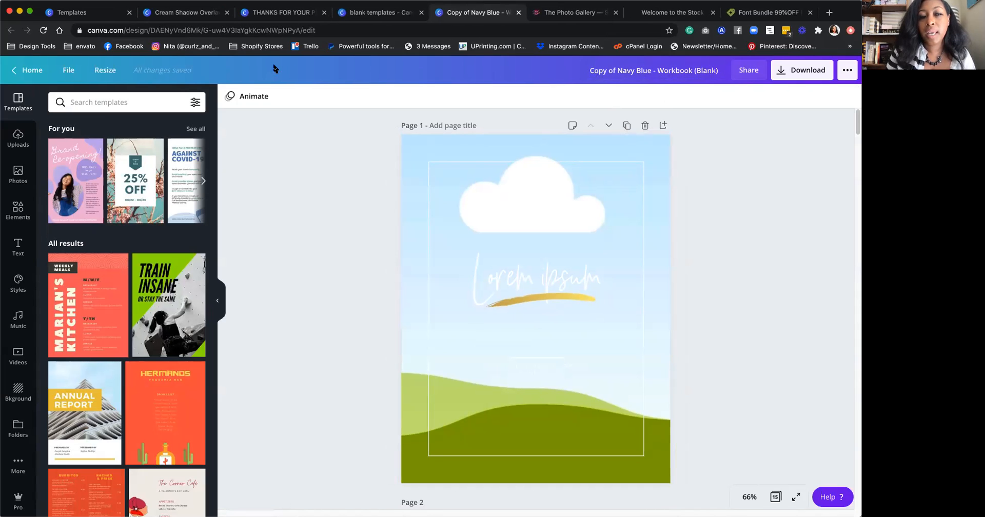
Step: Check all your designs on the Canva home page for the workbook copy, and return to the open copy
click(87, 12)
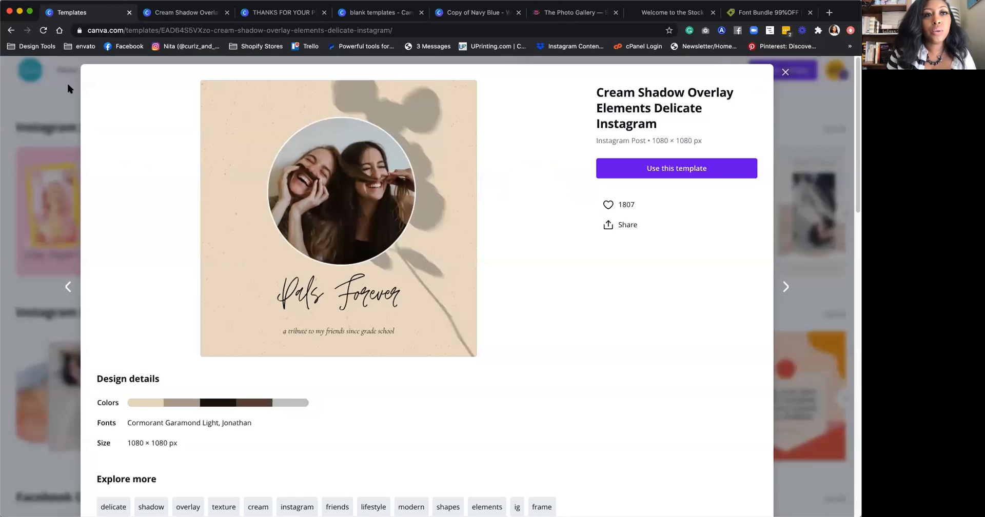
click(46, 110)
click(29, 73)
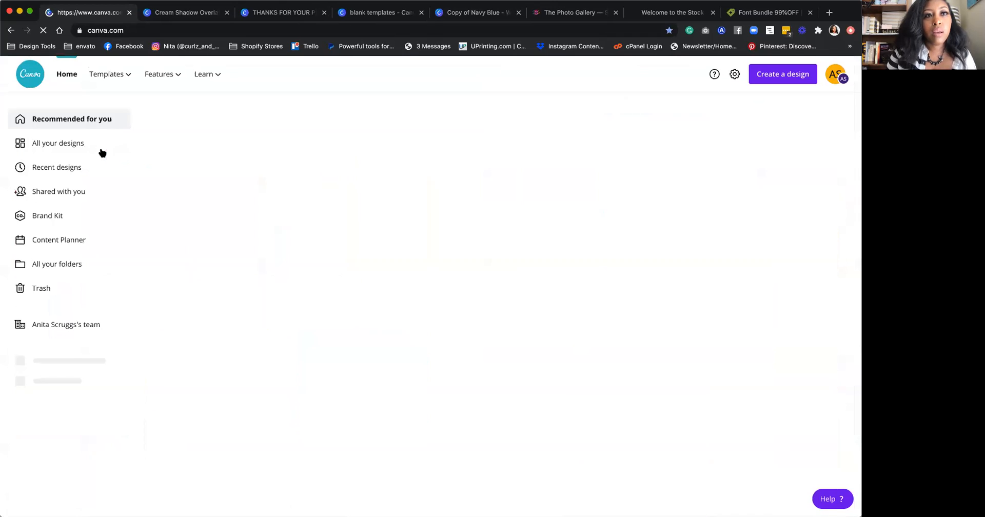
click(50, 143)
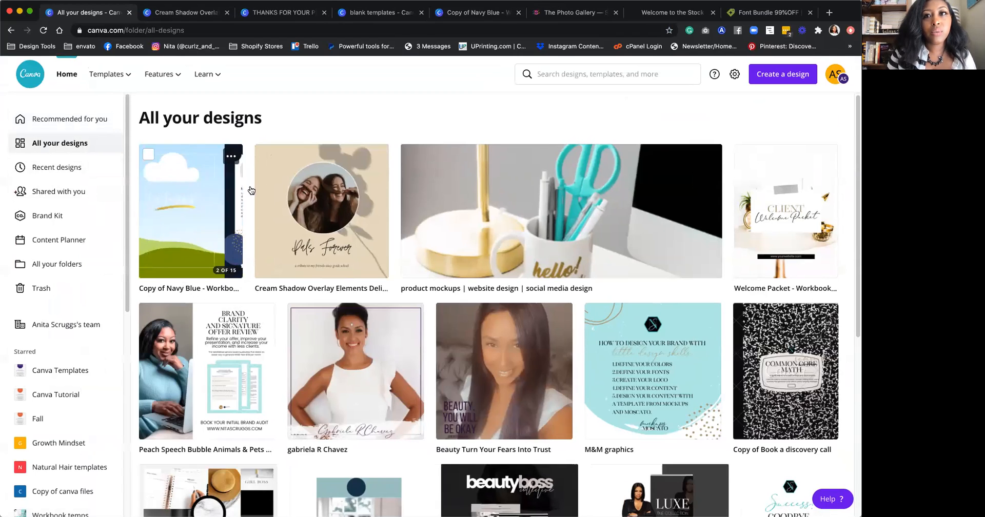
click(453, 14)
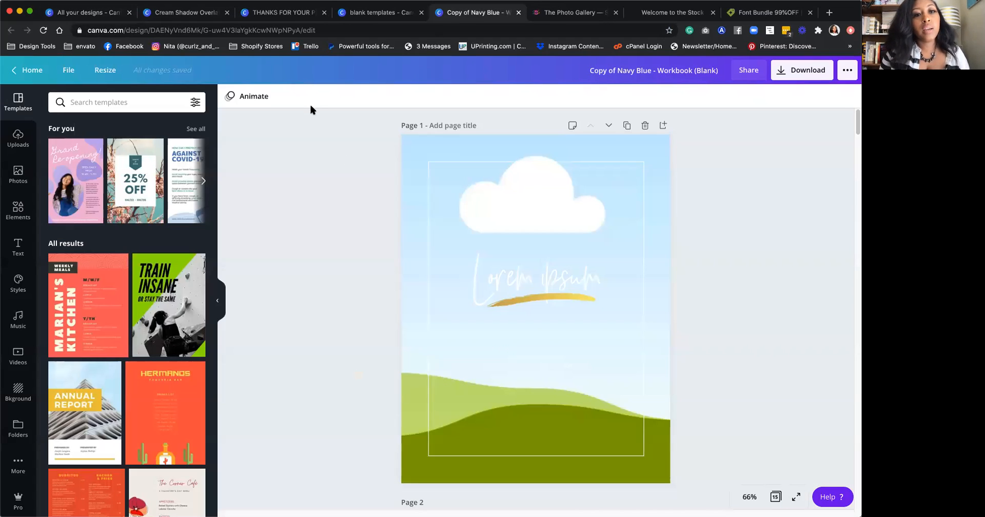
Step: Open the Beautifully Branded Femininely funded folder in the workbook copy and show all of its photos
click(18, 427)
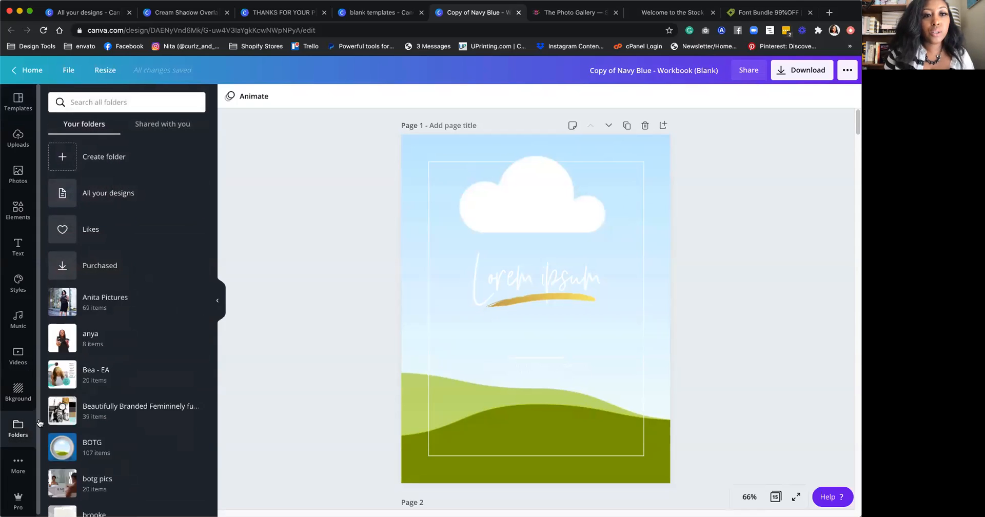
click(152, 407)
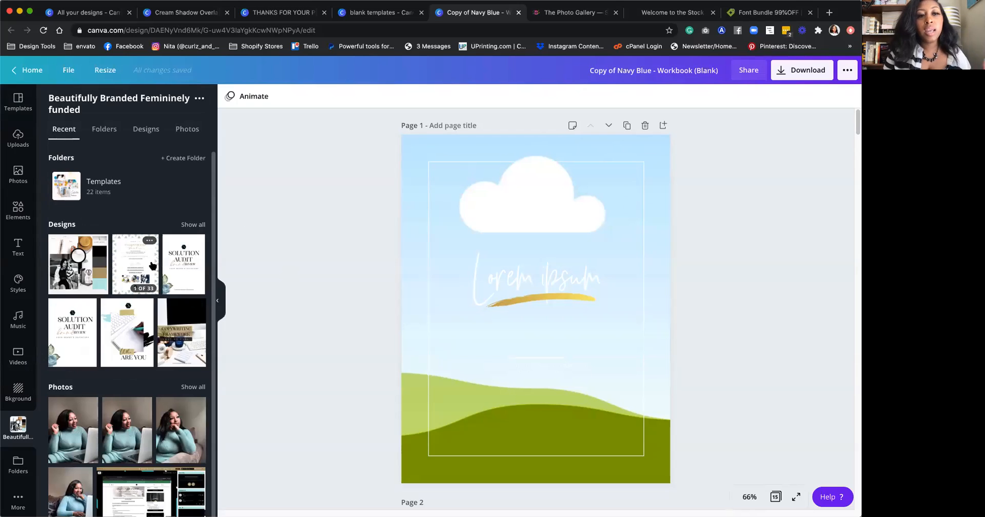
scroll(153, 266, down, 1)
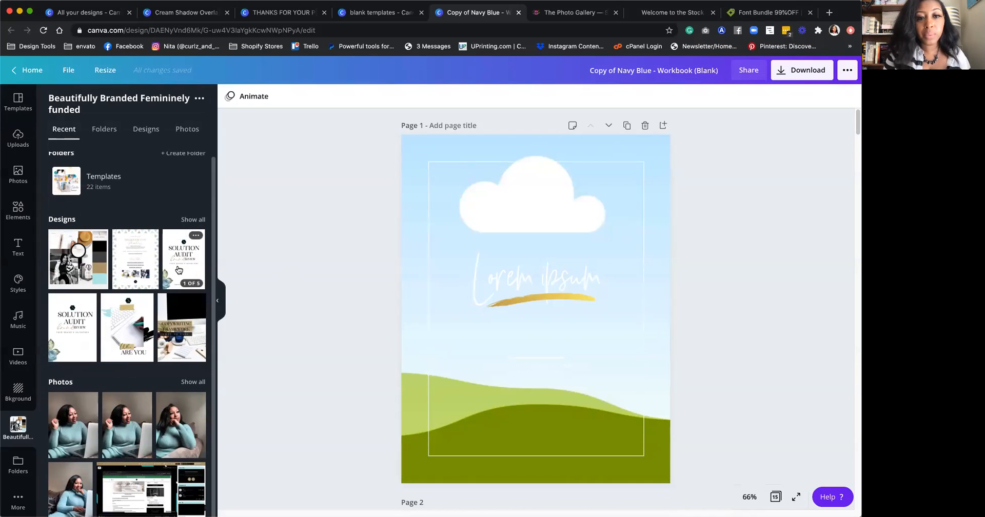
click(186, 382)
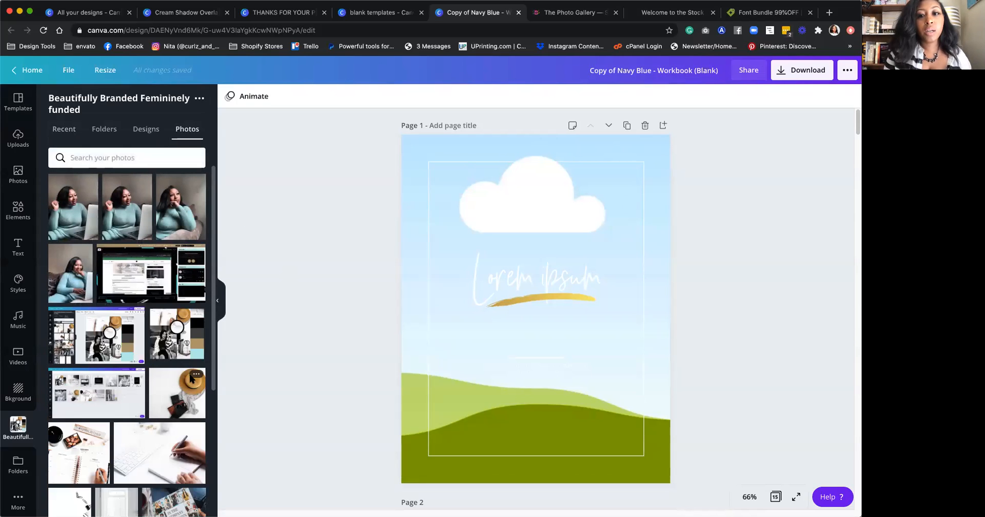
scroll(257, 340, down, 3)
scroll(252, 339, down, 2)
Step: Fill the cover page's full-page frame with the photo of hands writing beside a white keyboard, and select the photo
scroll(121, 318, down, 4)
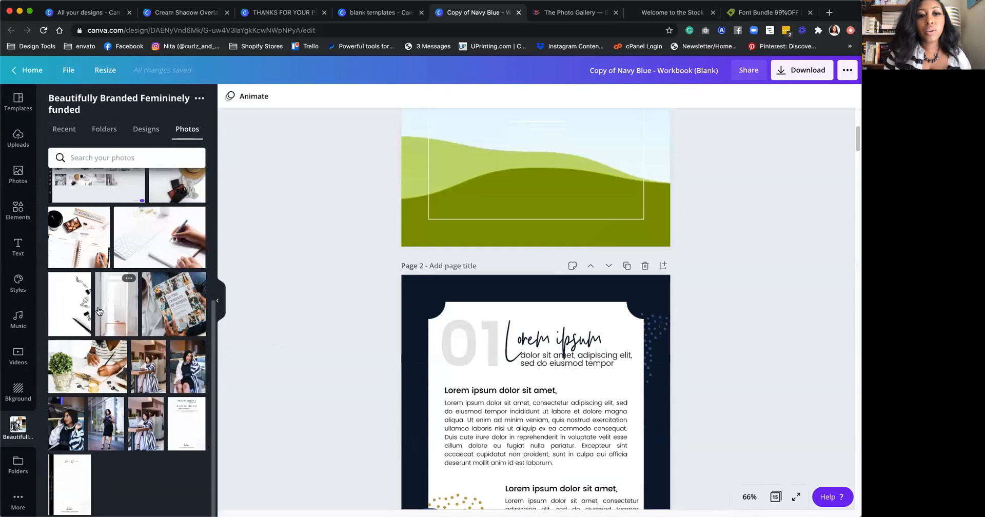
scroll(341, 301, up, 3)
scroll(340, 304, up, 3)
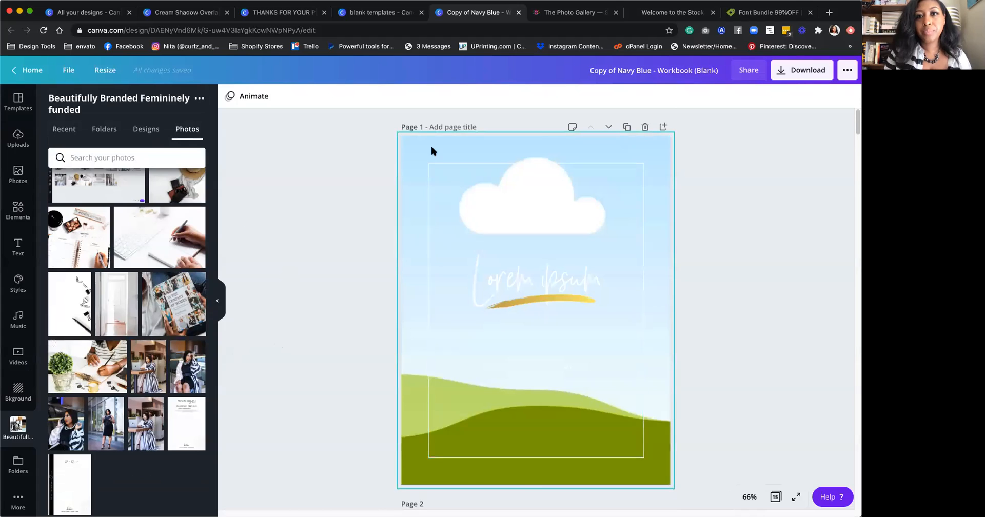
click(430, 146)
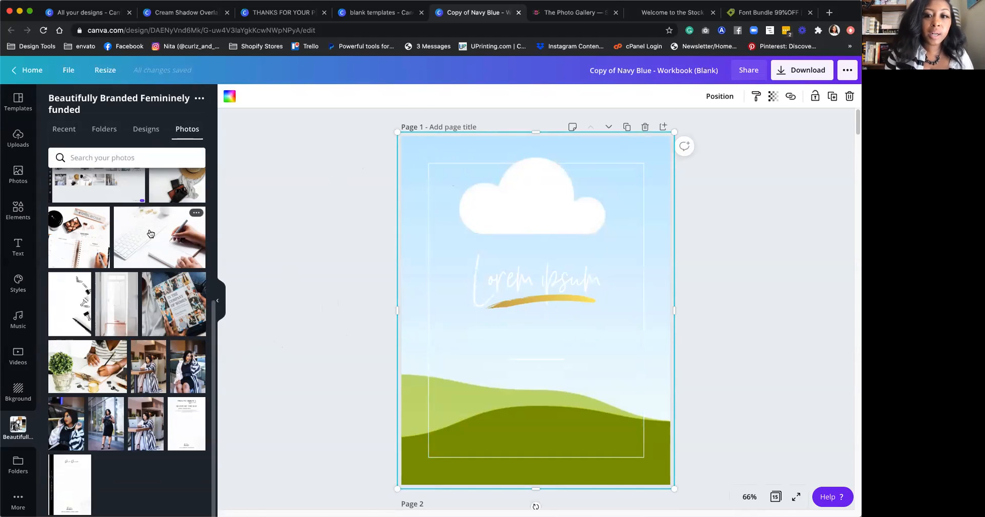
drag(153, 236, 408, 197)
click(333, 210)
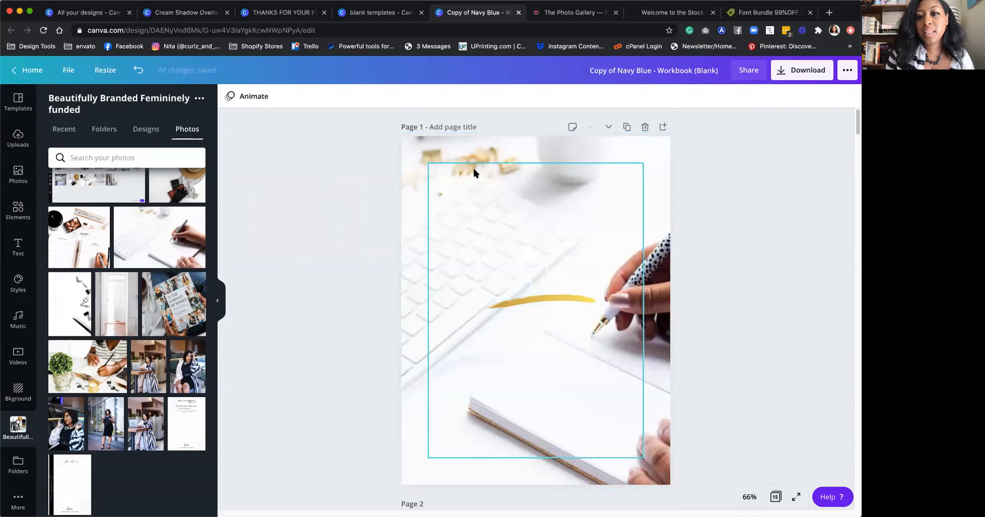
click(473, 147)
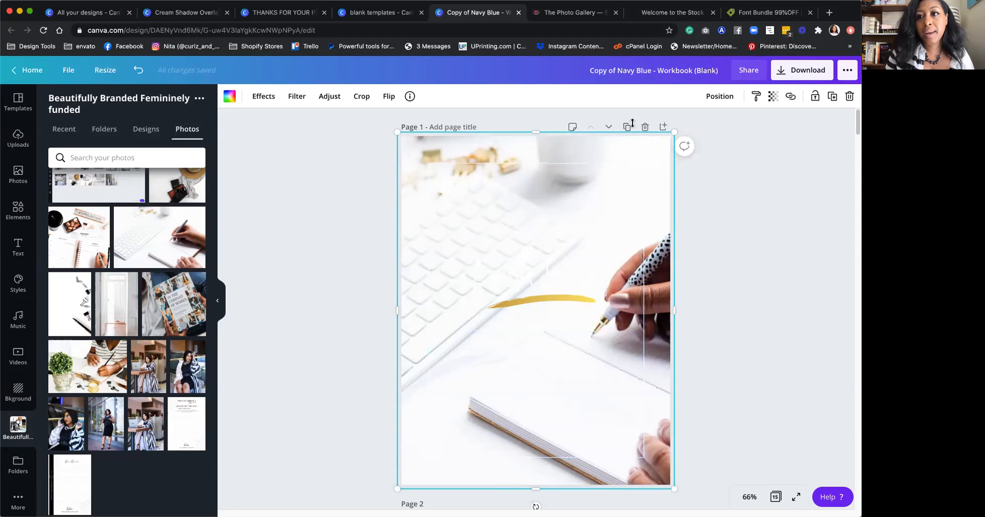
Step: Duplicate the photo-filled cover page and compare the copy on page 2 with the original
click(789, 310)
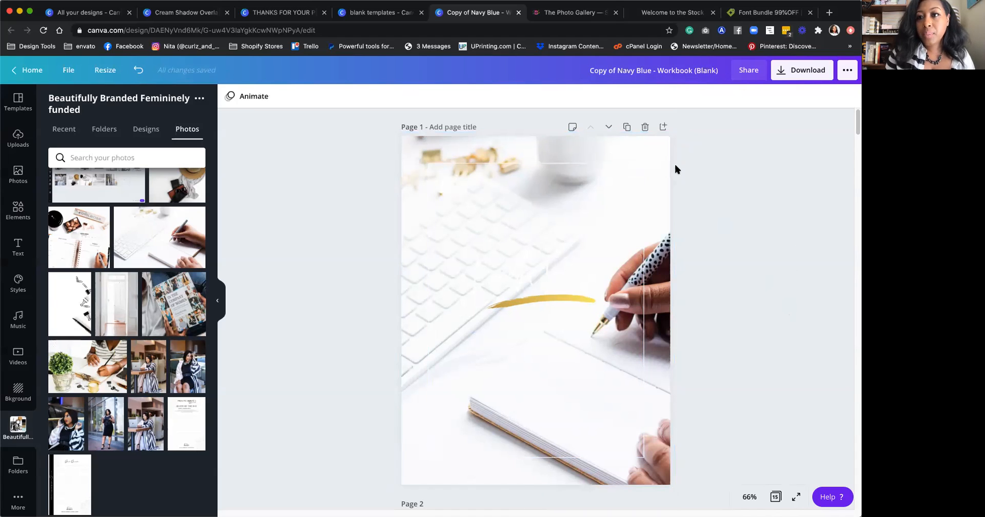
click(627, 127)
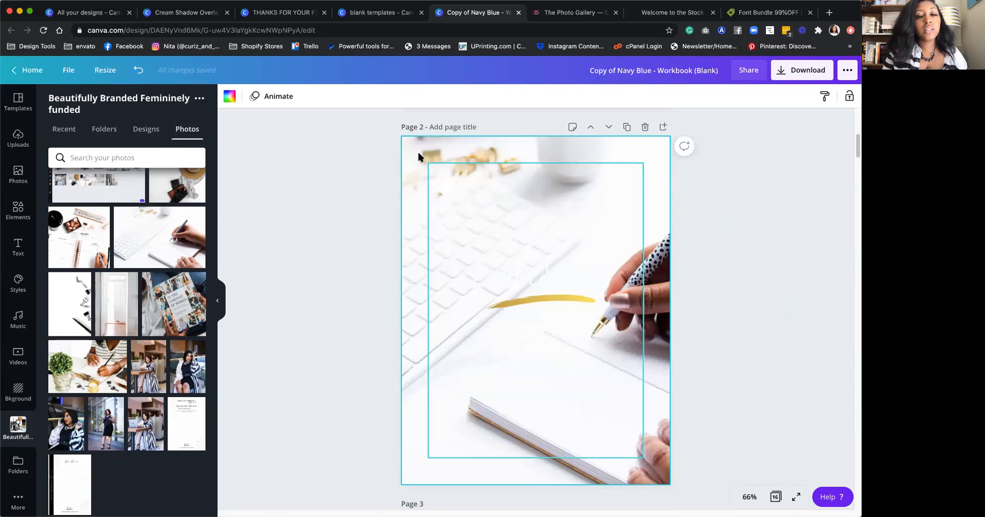
scroll(423, 196, up, 5)
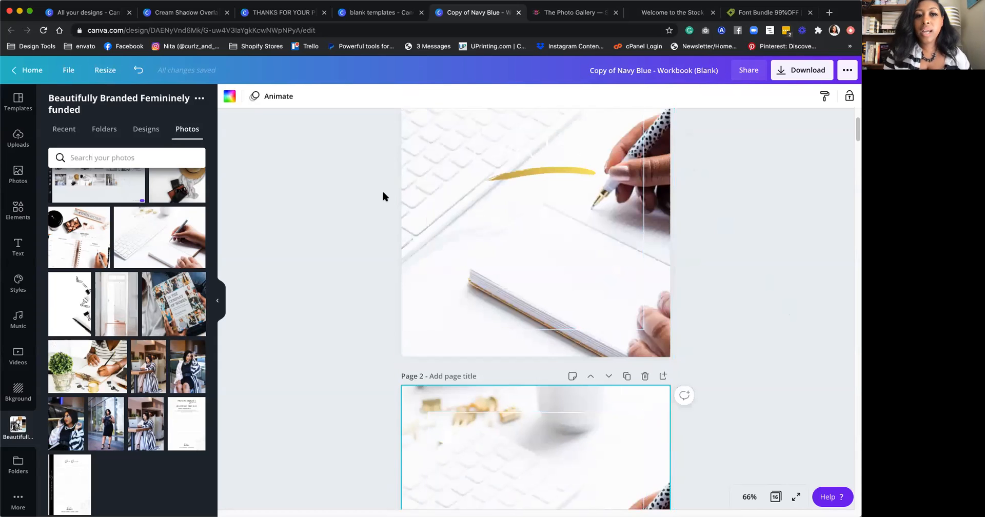
scroll(461, 241, down, 2)
scroll(483, 269, down, 1)
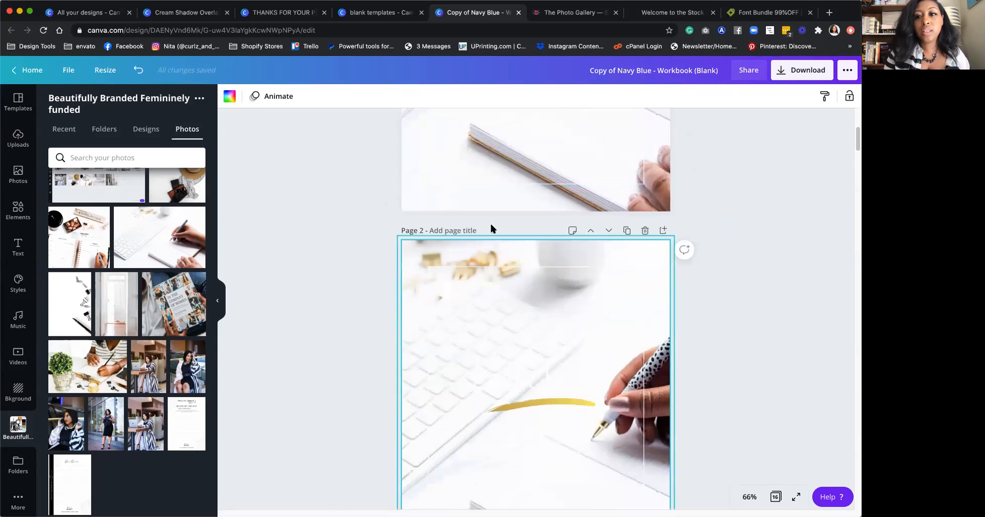
scroll(463, 177, up, 4)
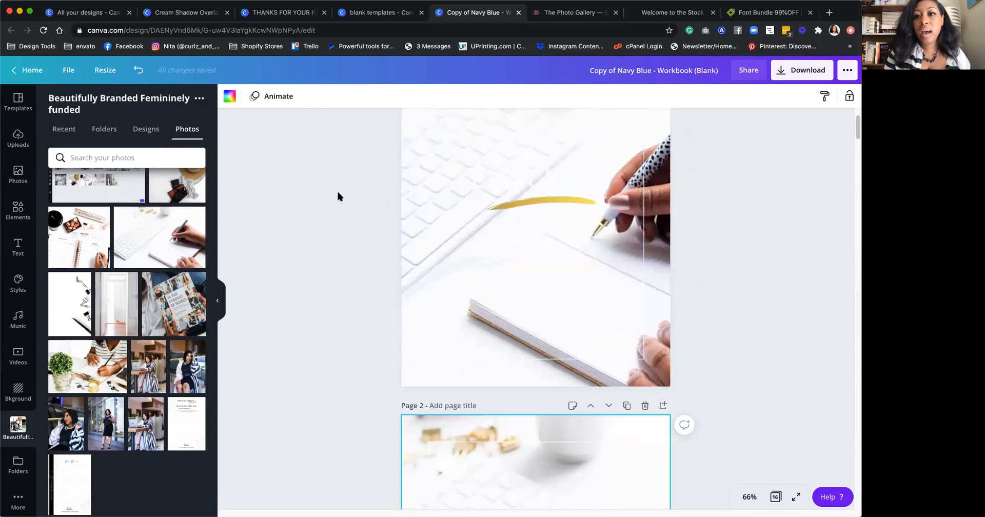
scroll(518, 273, down, 4)
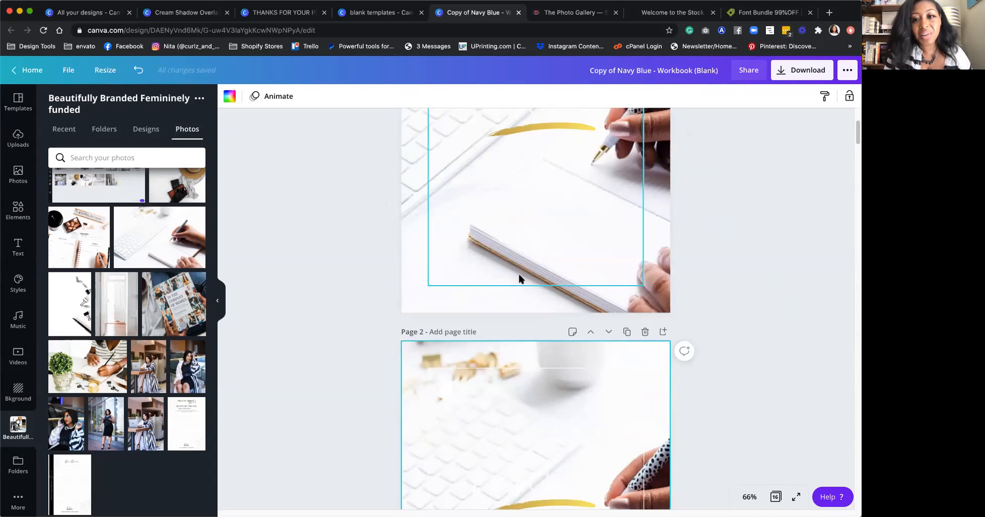
scroll(580, 304, down, 2)
click(738, 323)
scroll(575, 279, up, 2)
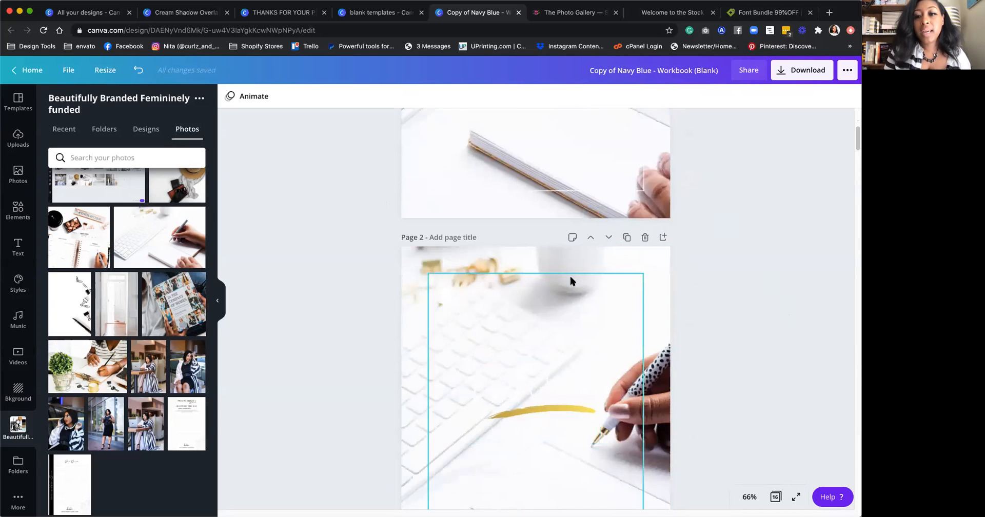
Step: Delete the full-page photo and its underlying frame from page 2
scroll(564, 272, up, 4)
scroll(513, 354, down, 2)
click(513, 356)
scroll(515, 359, down, 3)
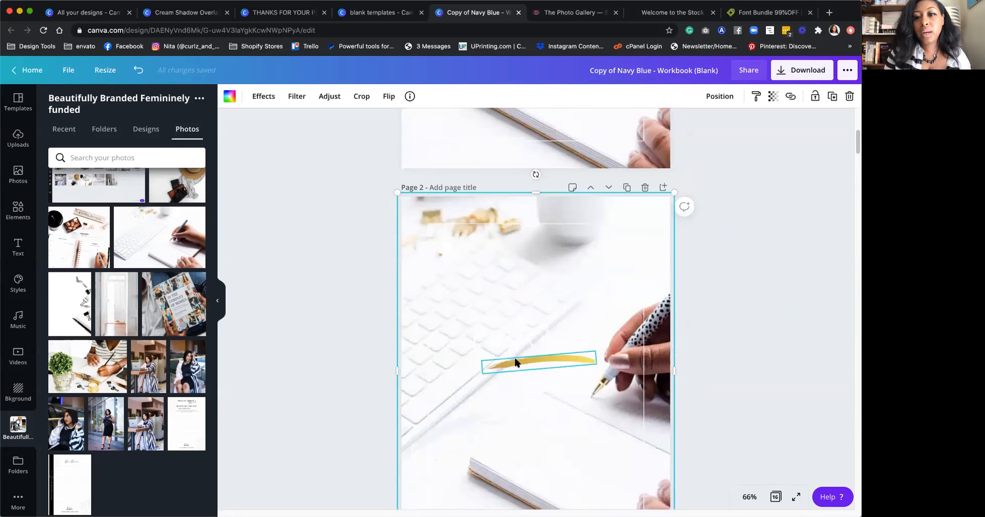
key(Delete)
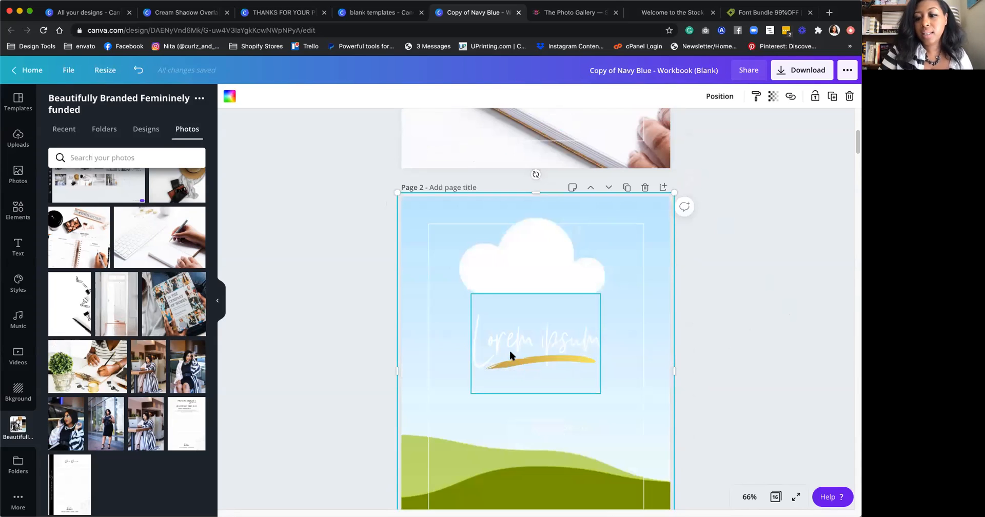
key(Delete)
Step: Set page 2's background to the muted grey-teal brand color
click(504, 217)
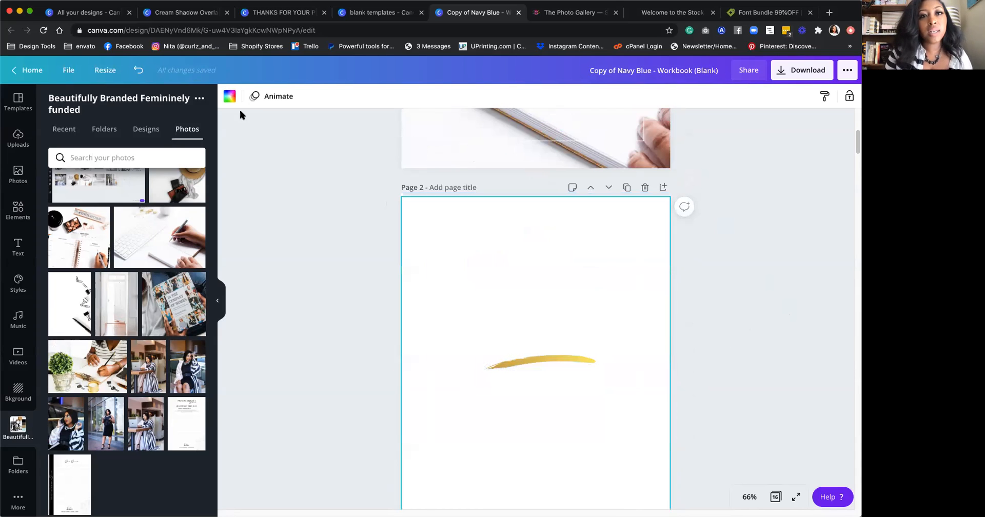
click(230, 95)
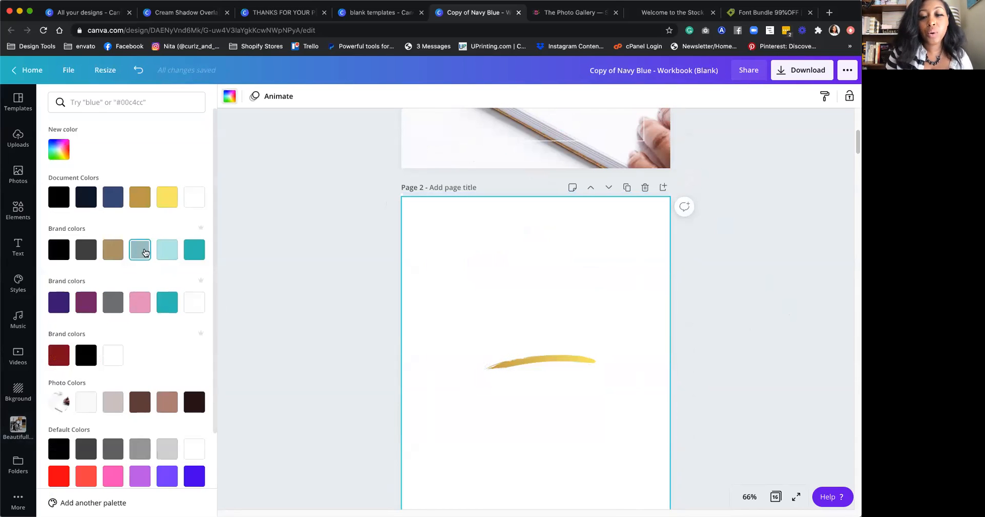
click(140, 249)
click(513, 338)
click(755, 354)
scroll(658, 372, down, 1)
Step: Replace the "Lorem ipsum" title on page 2 with "canva"
click(532, 334)
click(531, 332)
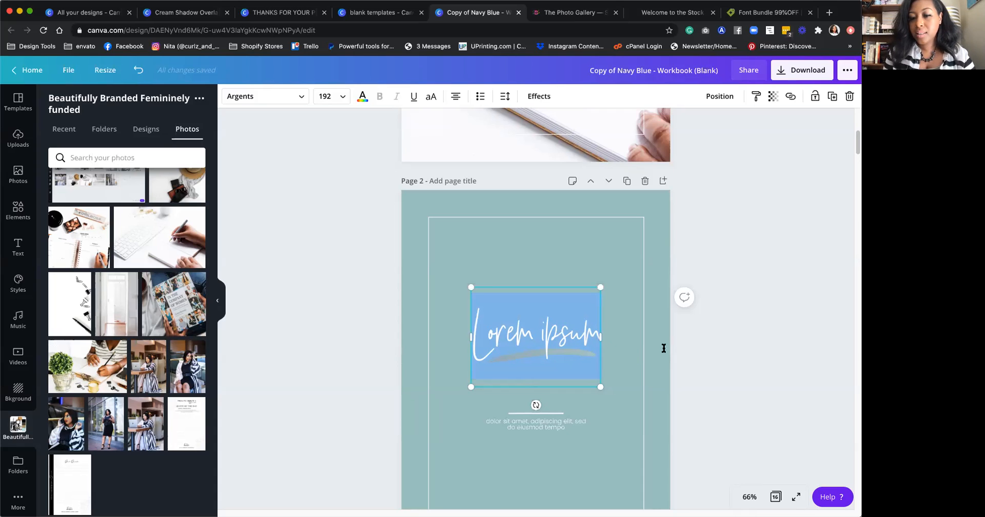
key(Escape)
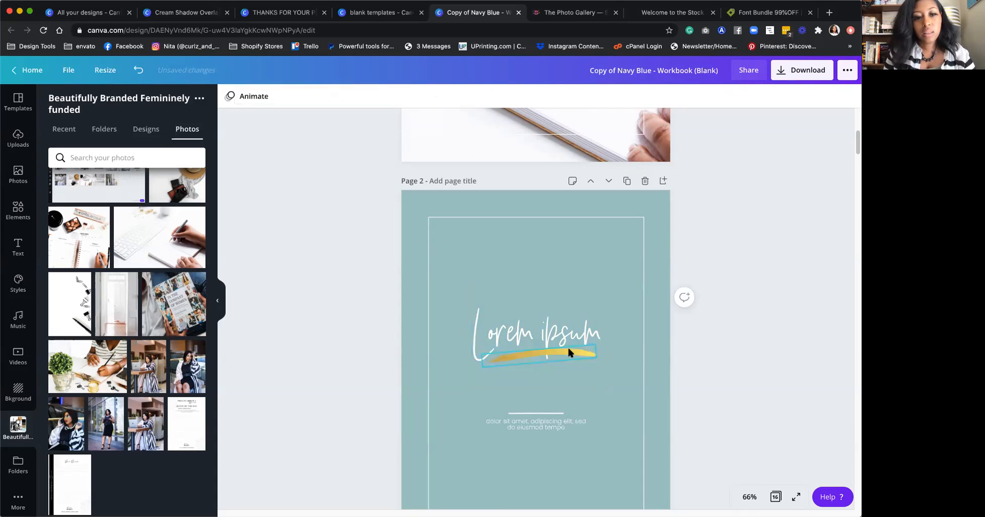
scroll(567, 346, down, 2)
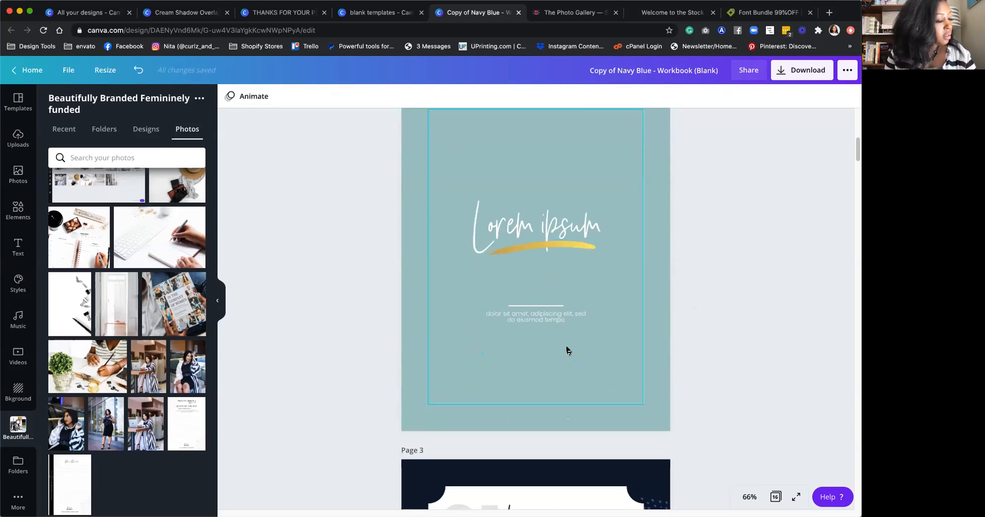
scroll(508, 261, up, 1)
click(480, 235)
click(480, 235)
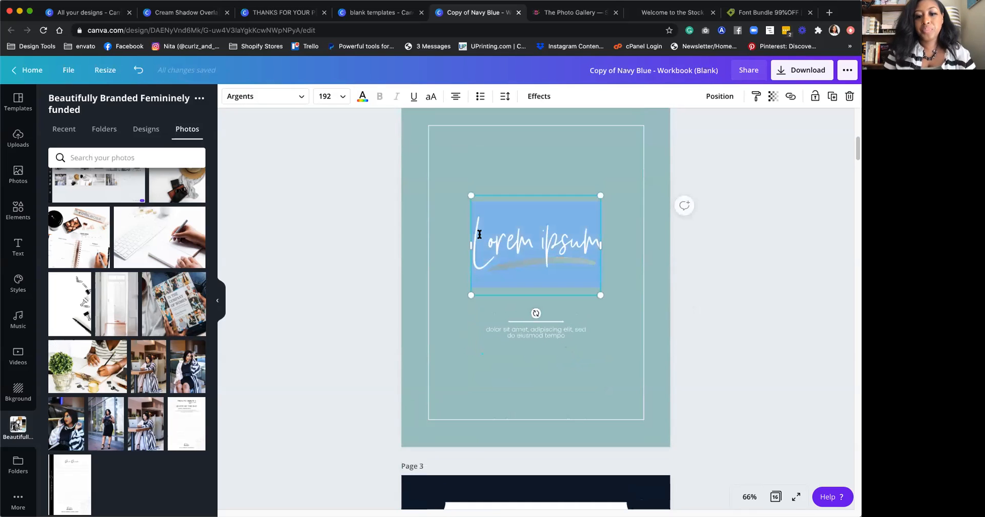
key(BackSpace)
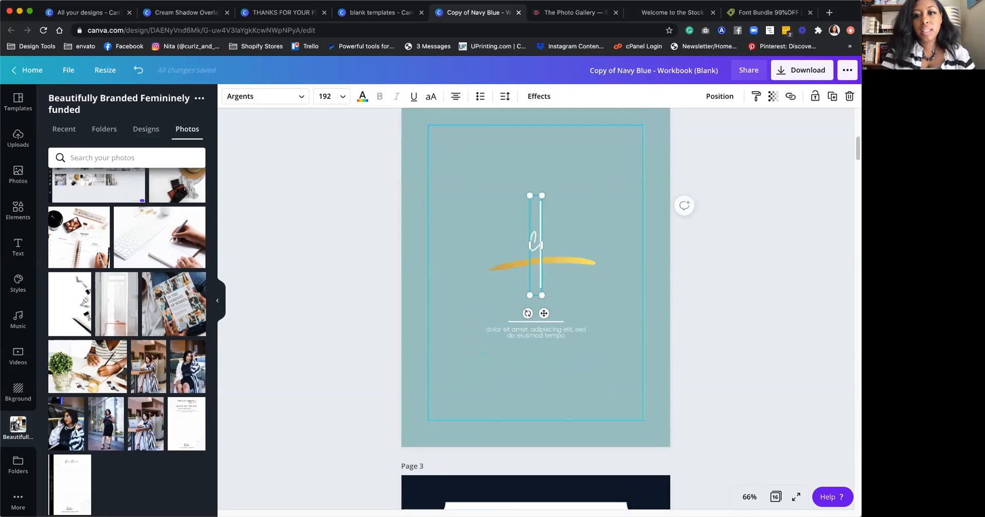
text(Canva)
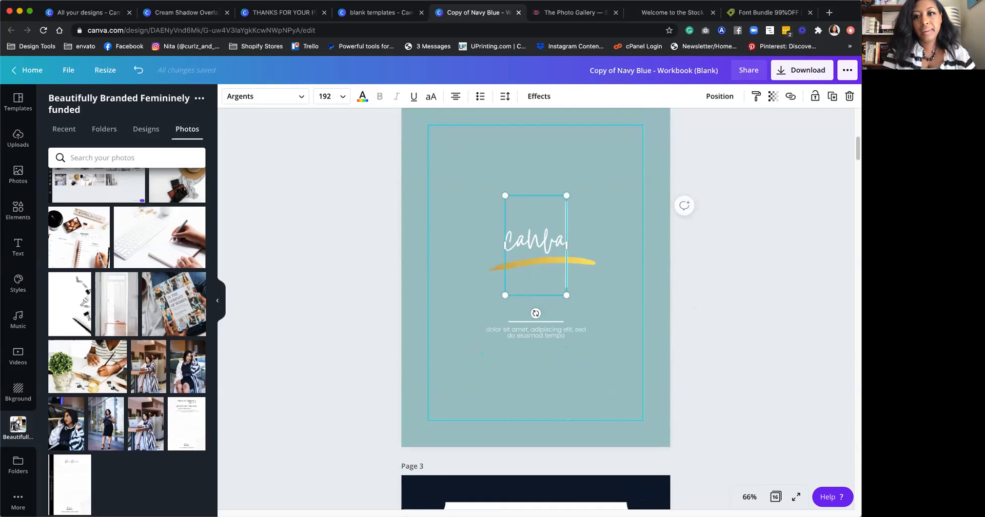
key(Escape)
Step: Try the Poppins Light font on the "canva" title and undo the change
click(524, 233)
click(254, 102)
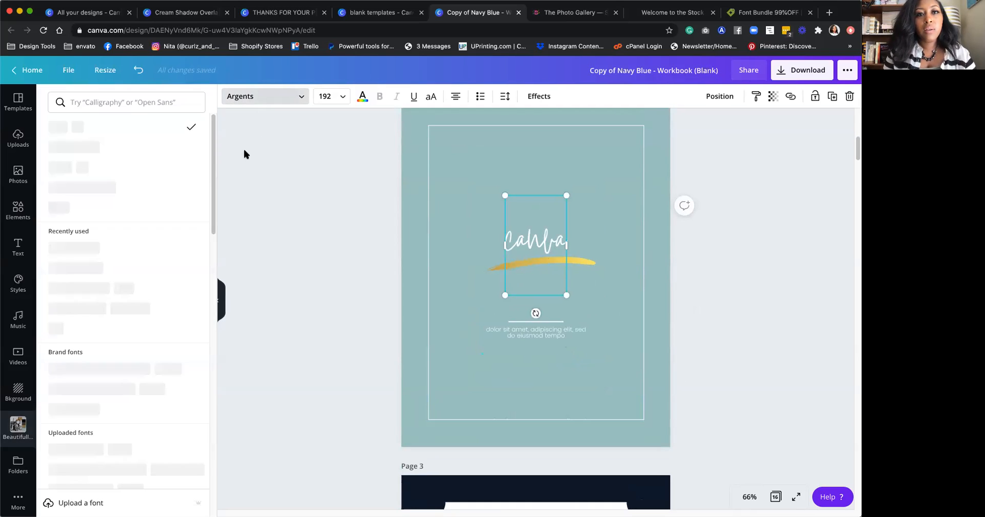
click(70, 147)
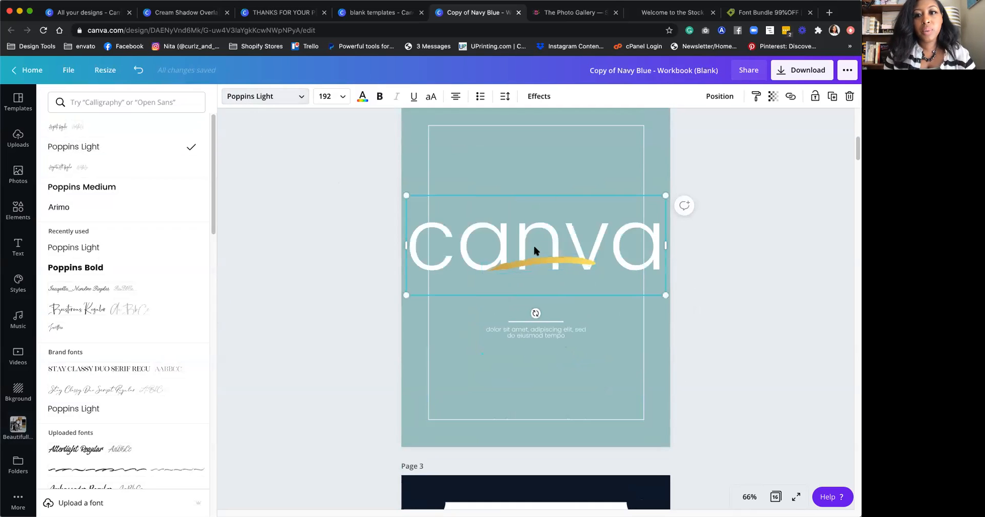
key(super+z)
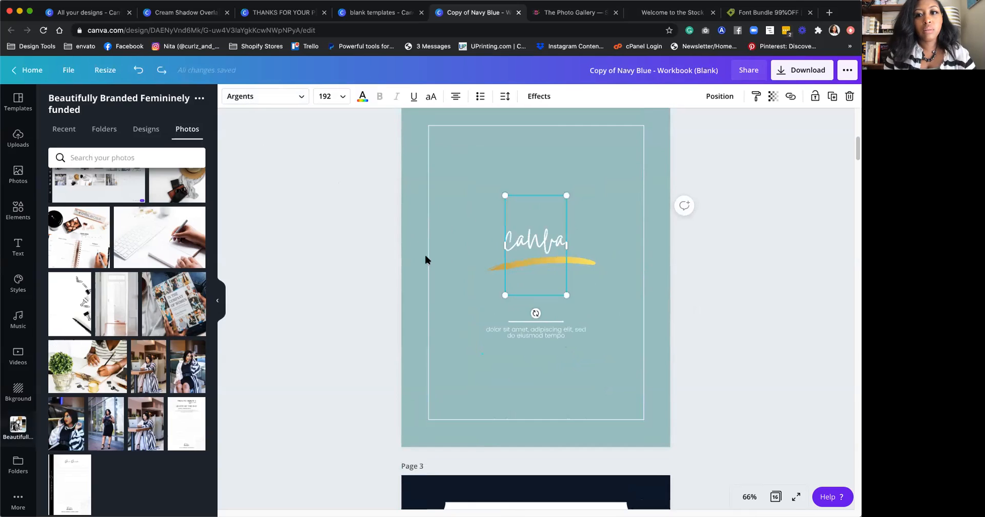
Step: Add a body text reading "for coaches" to page 2 and place it just under the "canva" title
click(452, 240)
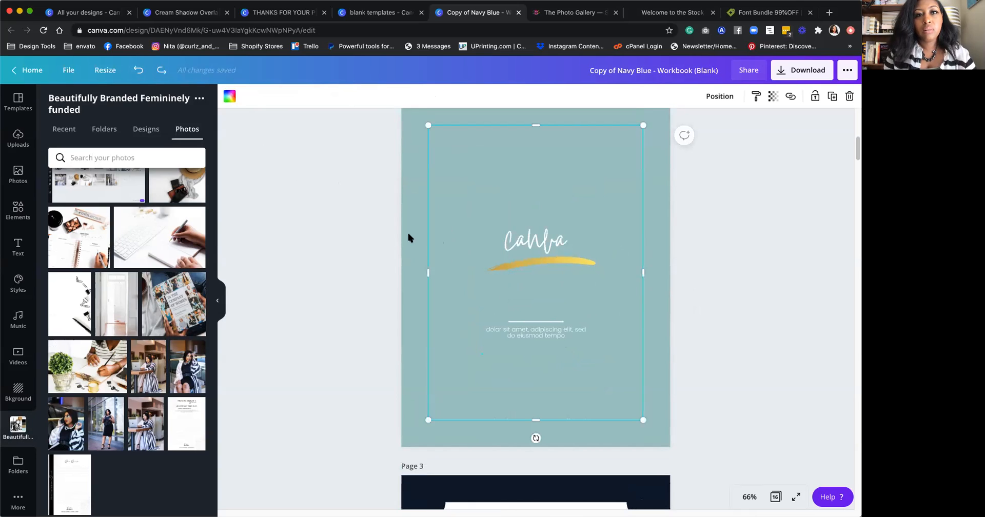
click(17, 245)
click(67, 207)
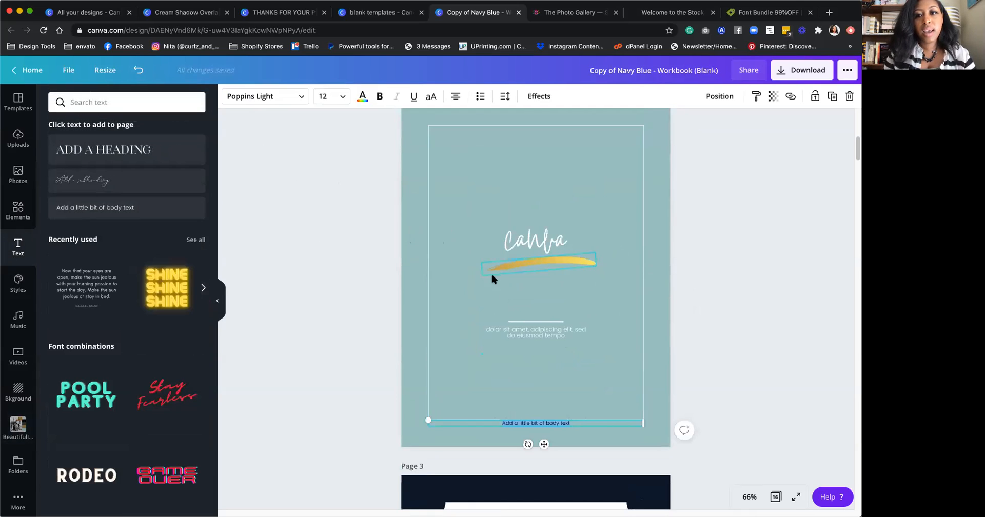
text(for coaches)
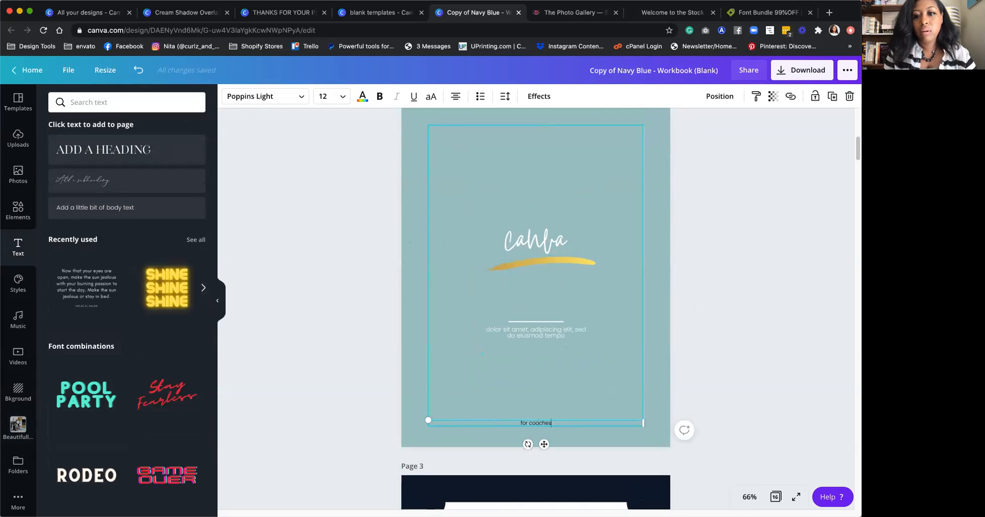
click(734, 378)
drag(521, 424, 533, 243)
Step: Enlarge the title and the "for coaches" text together until the title's size is 300, and recentre them over the gold brush stroke
click(531, 244)
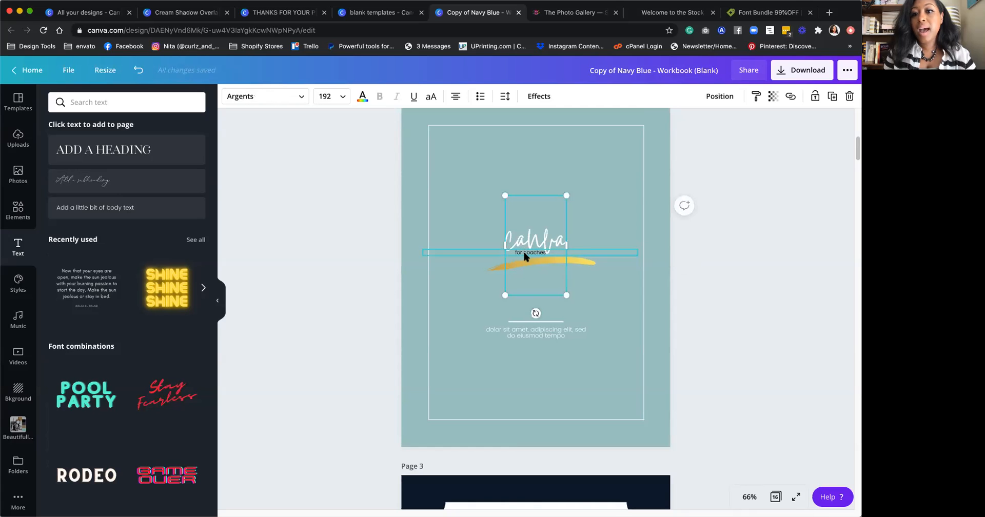
shift+click(524, 257)
drag(422, 196, 302, 137)
drag(484, 206, 531, 253)
click(803, 385)
Step: Make the "for coaches" text uppercase, enlarge it to slightly wider than the gold stroke, and centre it above the stroke
click(431, 96)
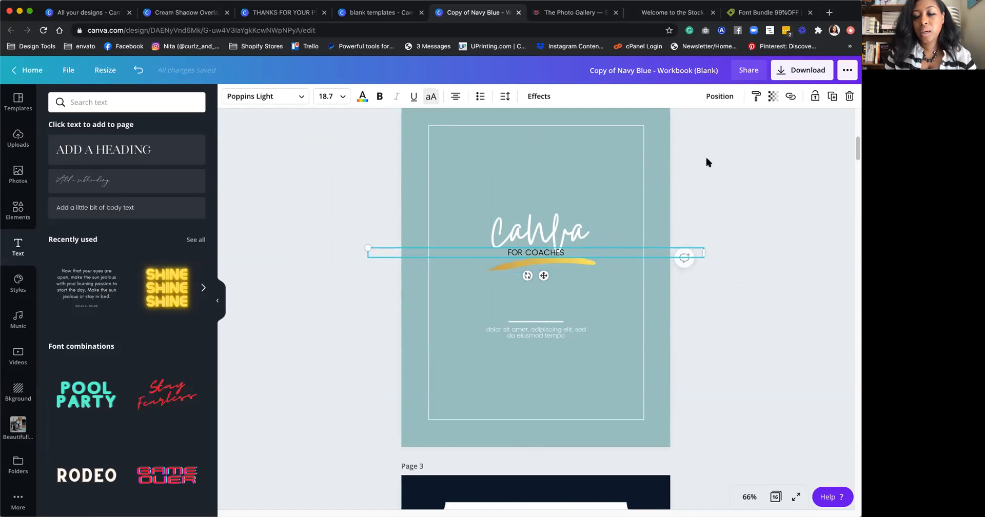
drag(703, 253, 662, 270)
drag(515, 256, 555, 251)
Step: Adjust the "canva" title's position so it sits centred just above the "FOR COACHES" text
click(529, 215)
drag(529, 214, 529, 222)
click(519, 329)
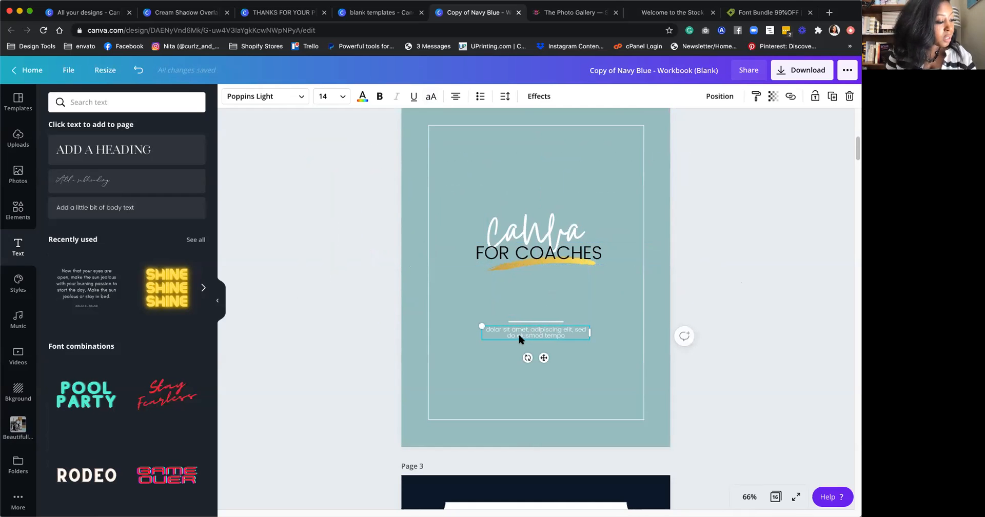
click(545, 180)
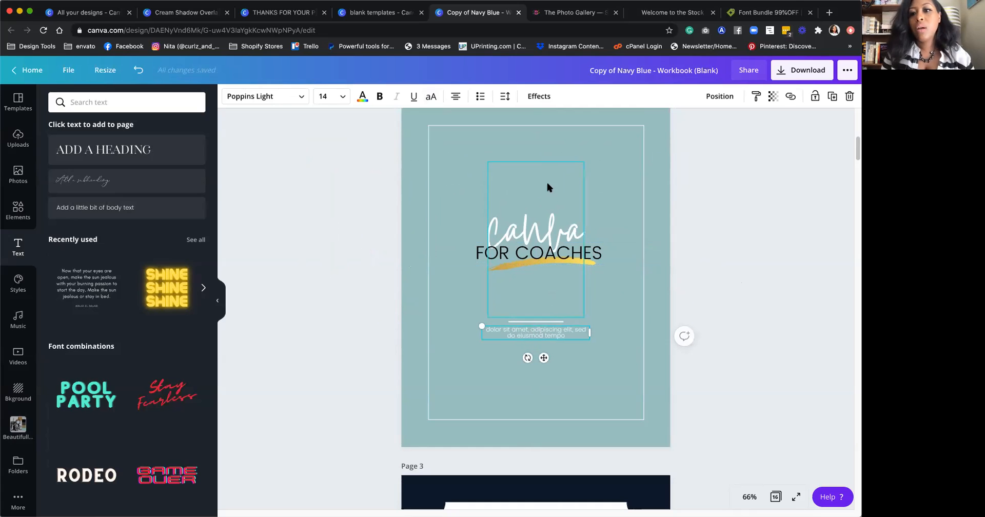
drag(548, 216, 547, 220)
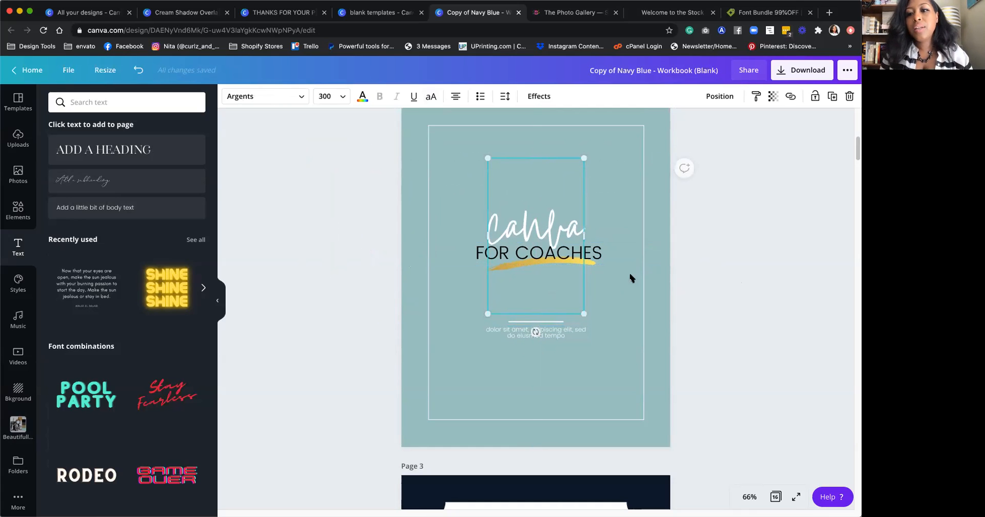
Step: Set the folder's photo of hands writing beside a white keyboard as page 2's background
scroll(585, 332, up, 5)
scroll(564, 308, up, 2)
scroll(528, 275, down, 5)
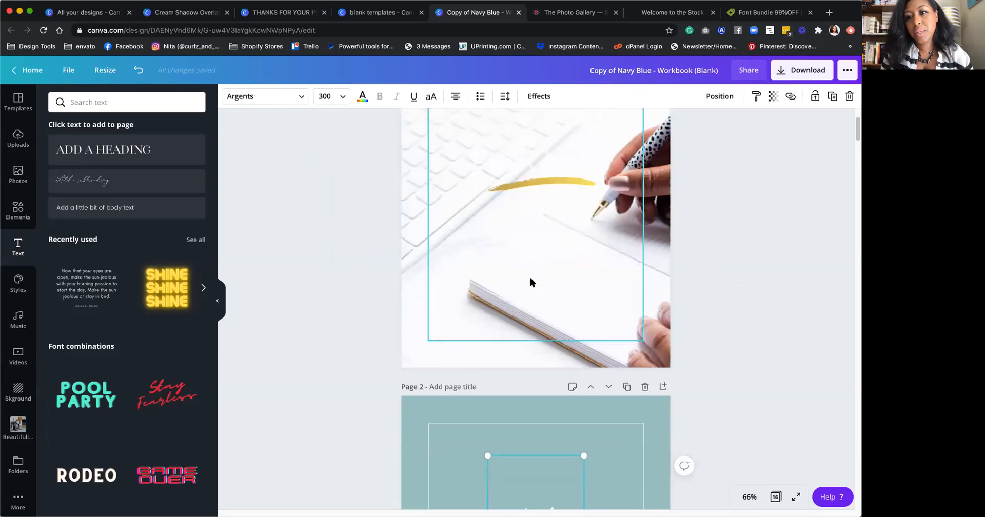
click(409, 193)
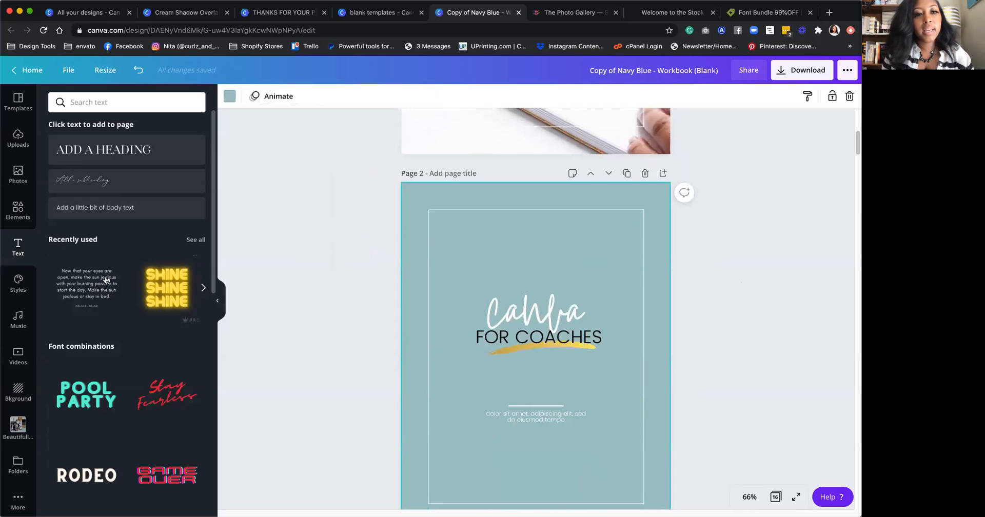
click(8, 427)
scroll(104, 257, down, 5)
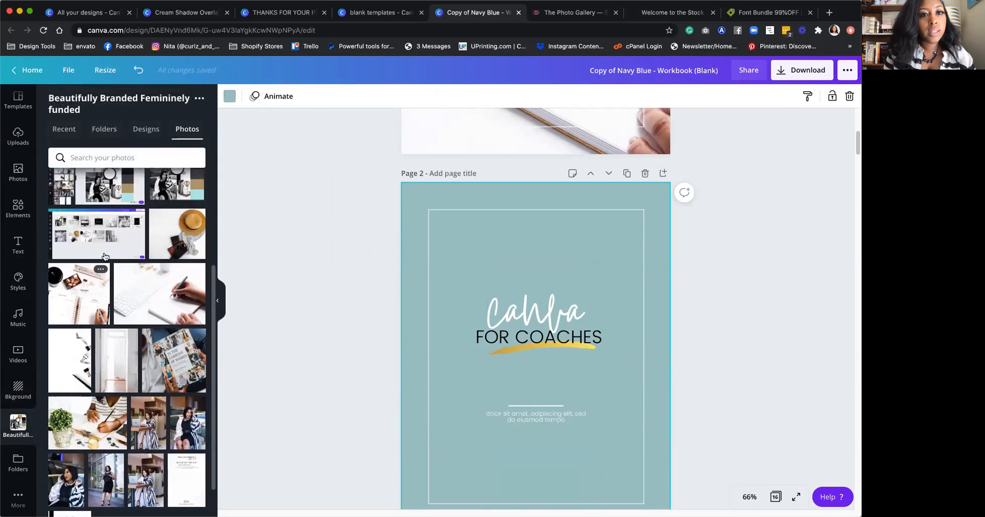
scroll(104, 257, up, 2)
drag(294, 308, 420, 269)
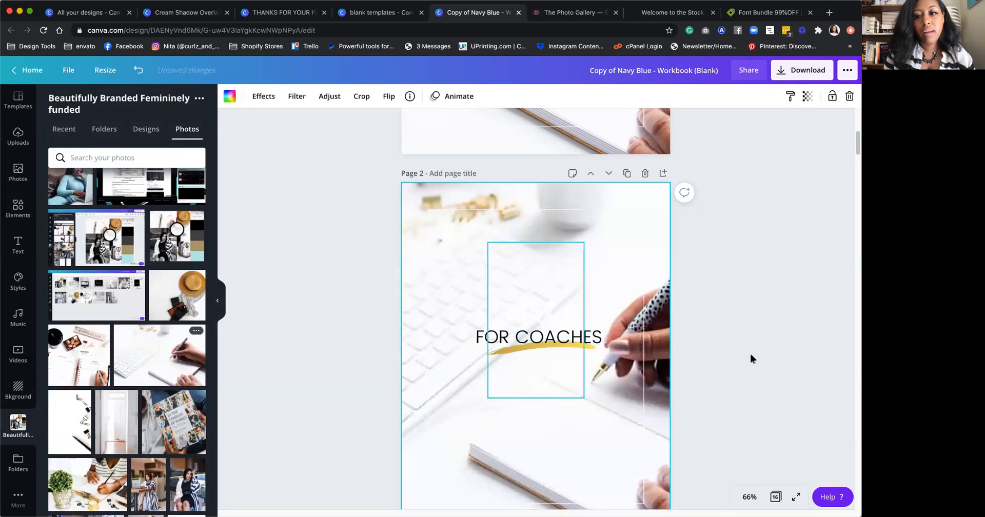
scroll(718, 334, down, 2)
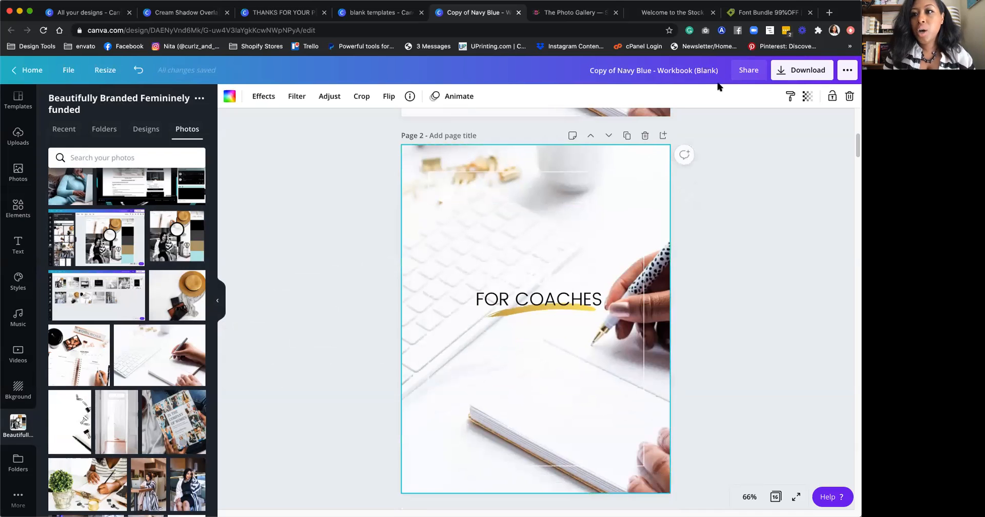
Step: Lower the page 2 background photo's transparency value to 30 so the teal color shows through
click(807, 97)
drag(723, 123, 734, 122)
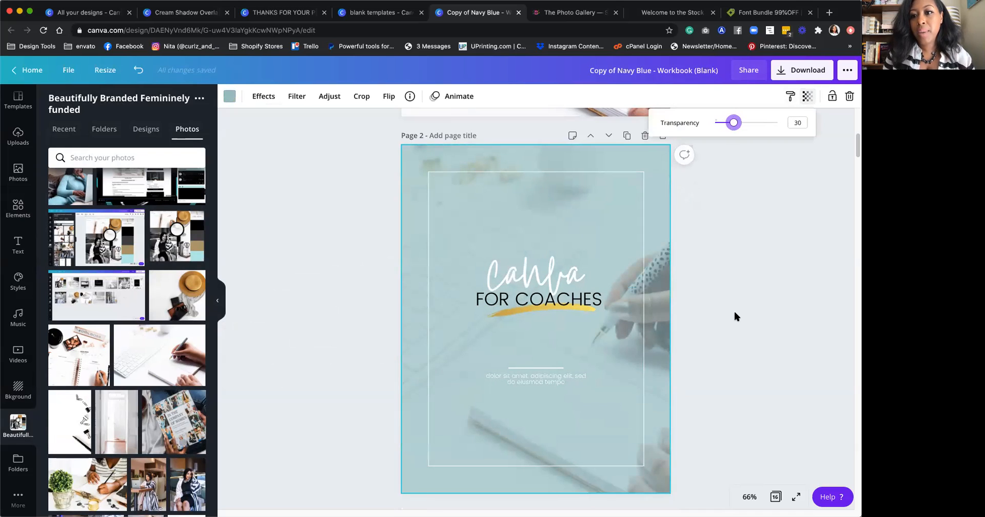
click(735, 313)
click(589, 153)
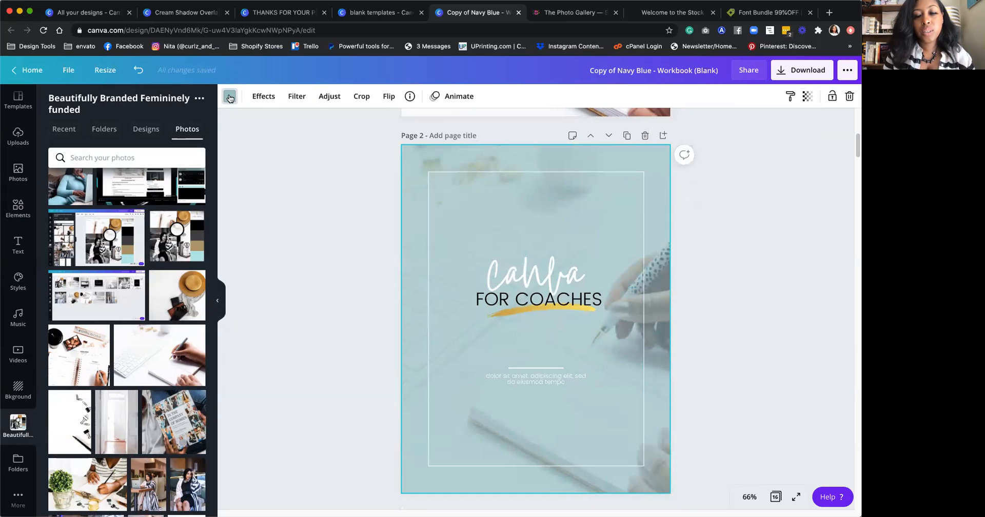
Step: Make the small placeholder text under page 2's white line black and move the gold brush stroke slightly down below "FOR COACHES"
click(529, 382)
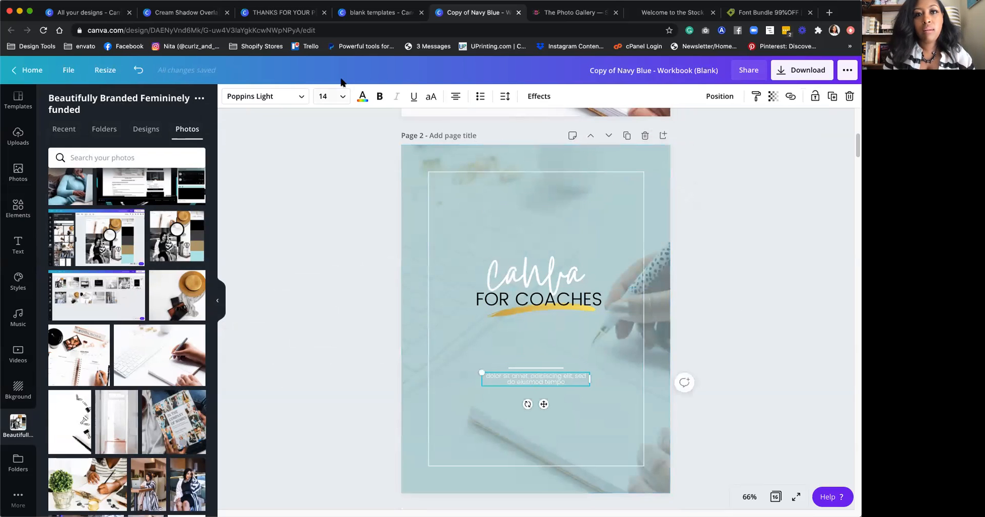
click(362, 97)
click(59, 205)
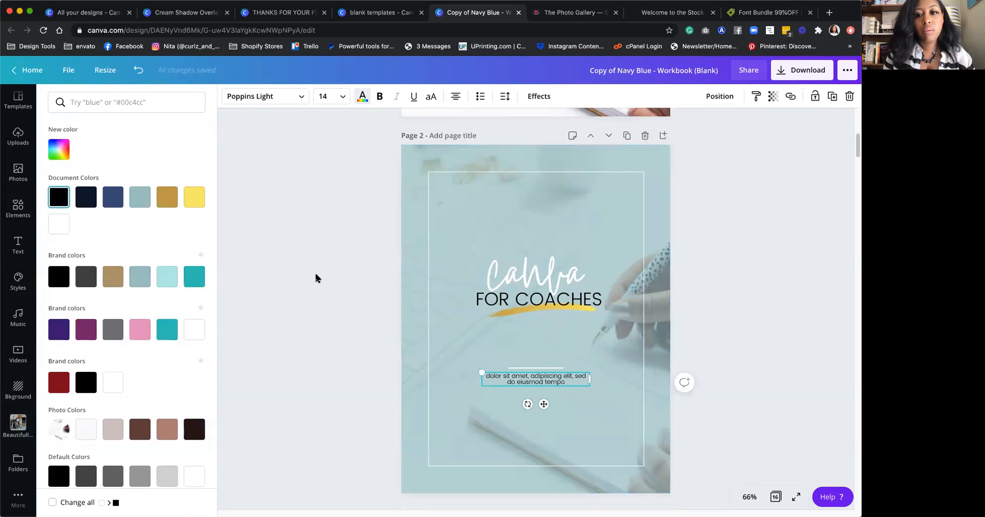
click(732, 280)
drag(497, 319, 494, 329)
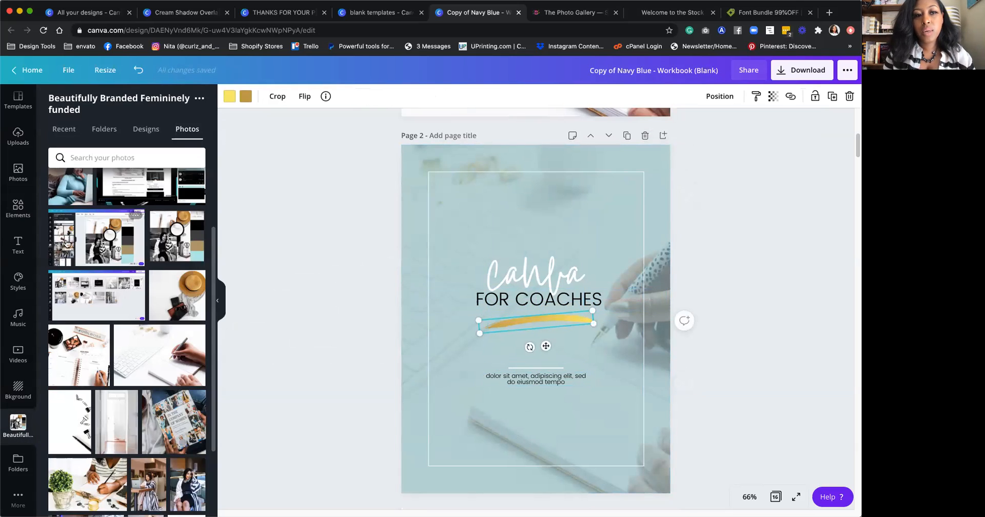
click(17, 208)
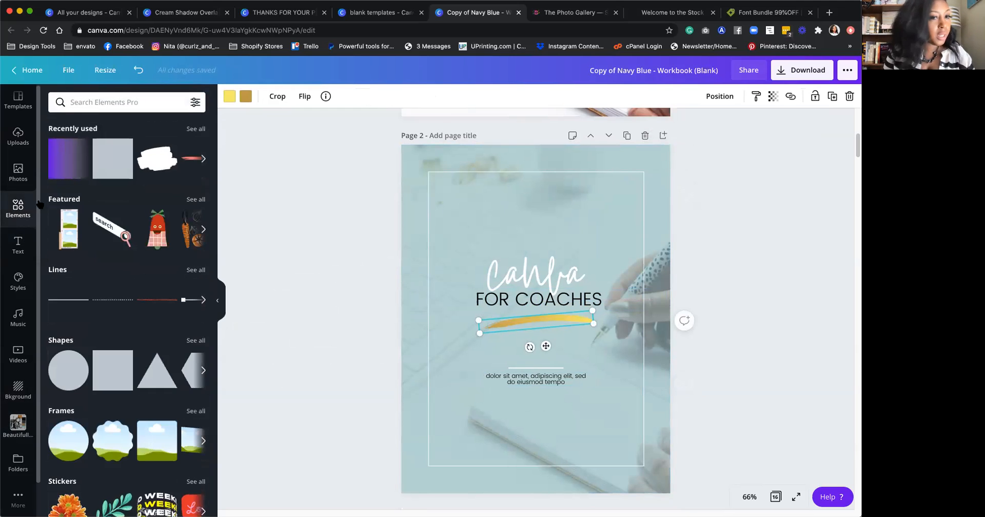
scroll(142, 360, down, 2)
scroll(142, 361, down, 8)
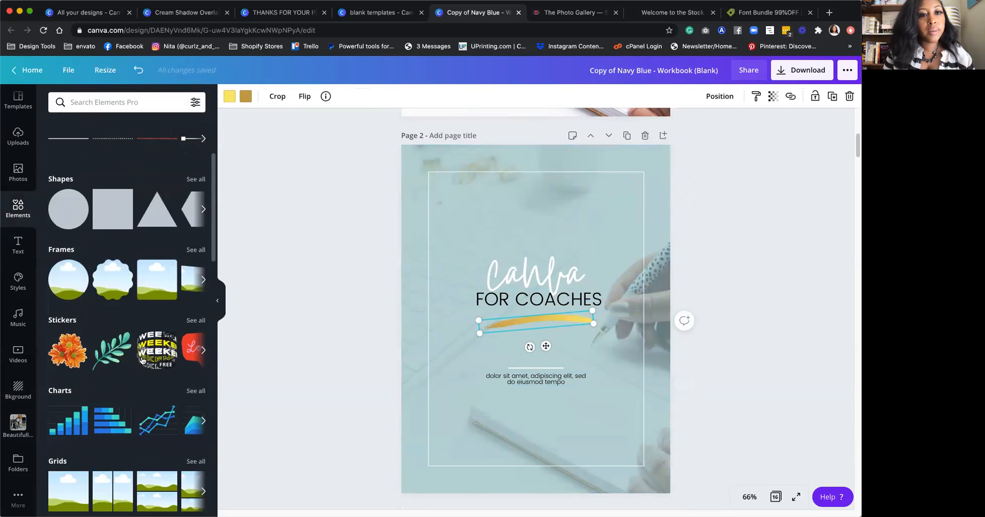
scroll(142, 361, up, 10)
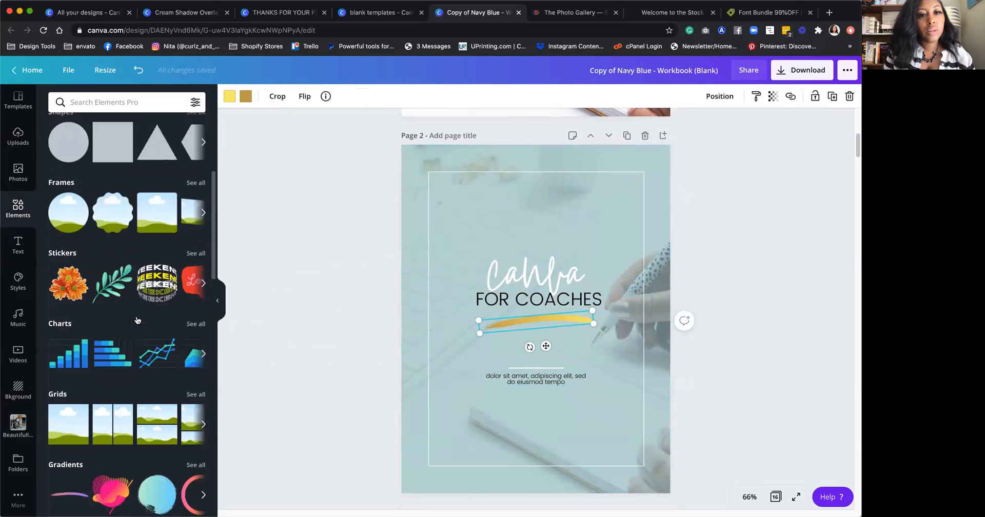
click(322, 245)
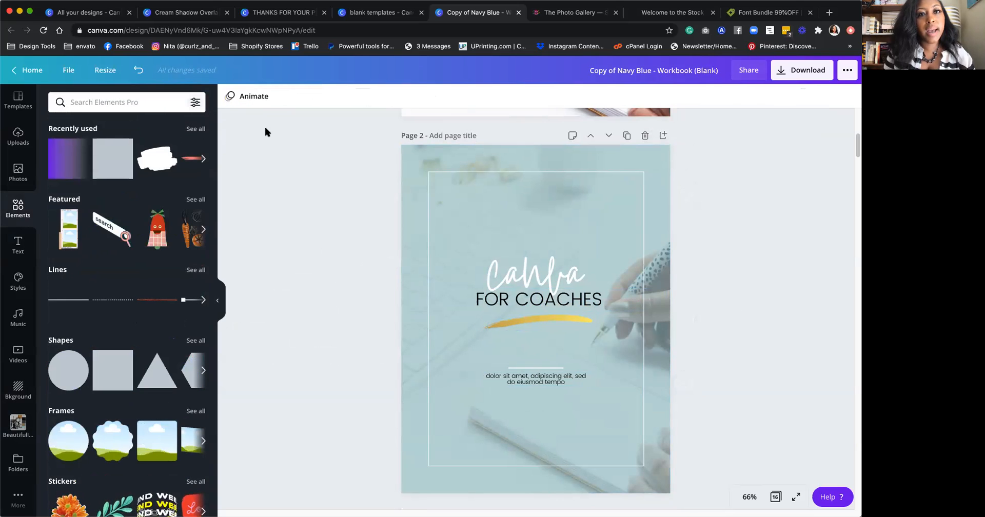
Step: Recolor page 2's gold brush stroke, replacing its yellow with white and its darker gold with the brand palette's tan
click(539, 322)
click(230, 97)
click(59, 224)
click(247, 98)
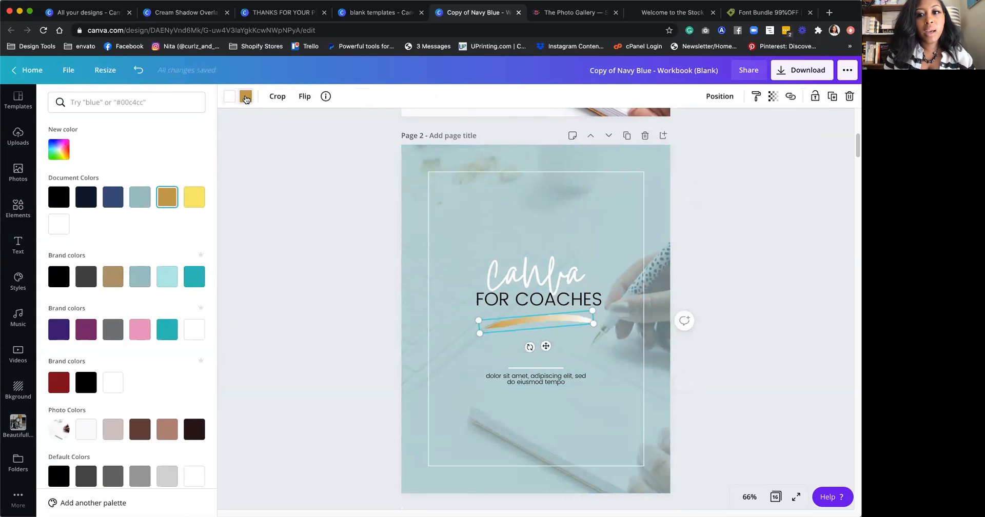
click(246, 98)
click(246, 98)
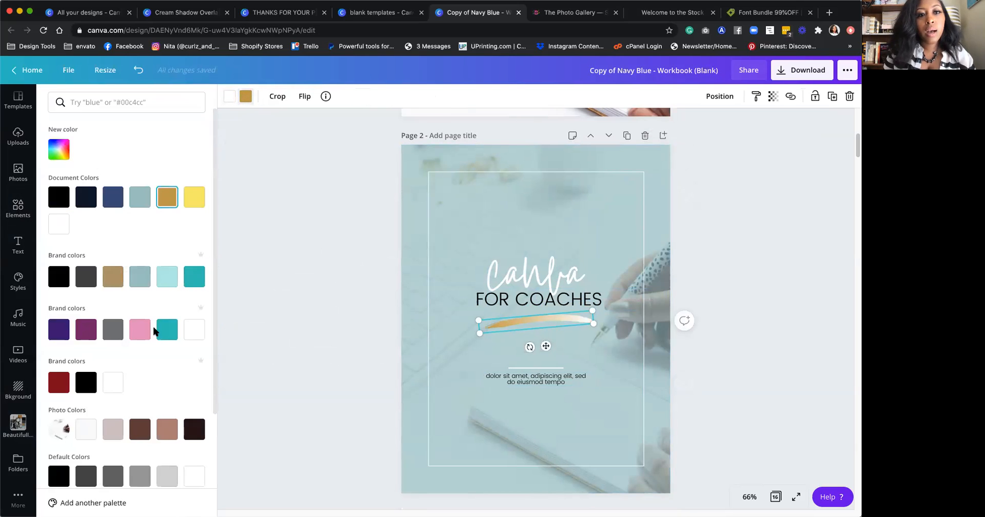
click(114, 277)
click(307, 297)
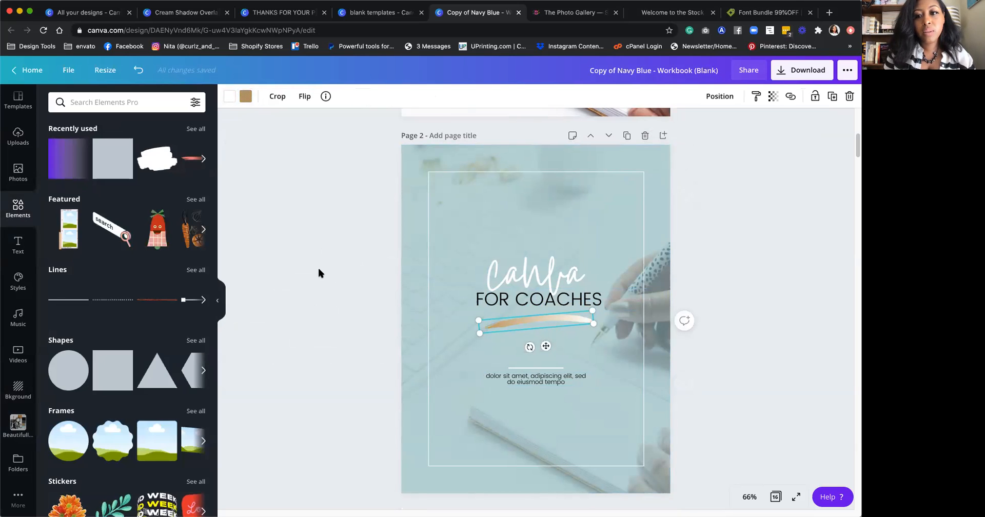
click(528, 382)
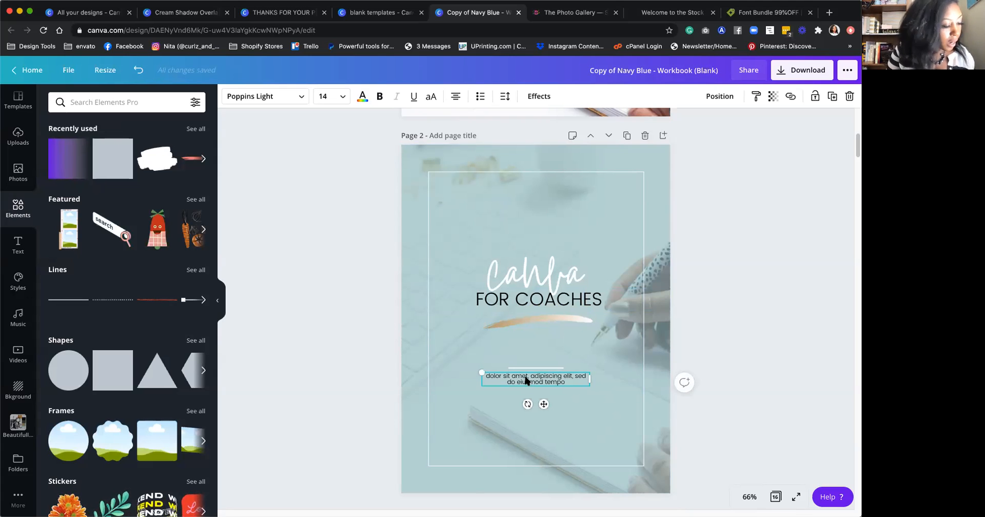
click(790, 373)
scroll(564, 236, down, 3)
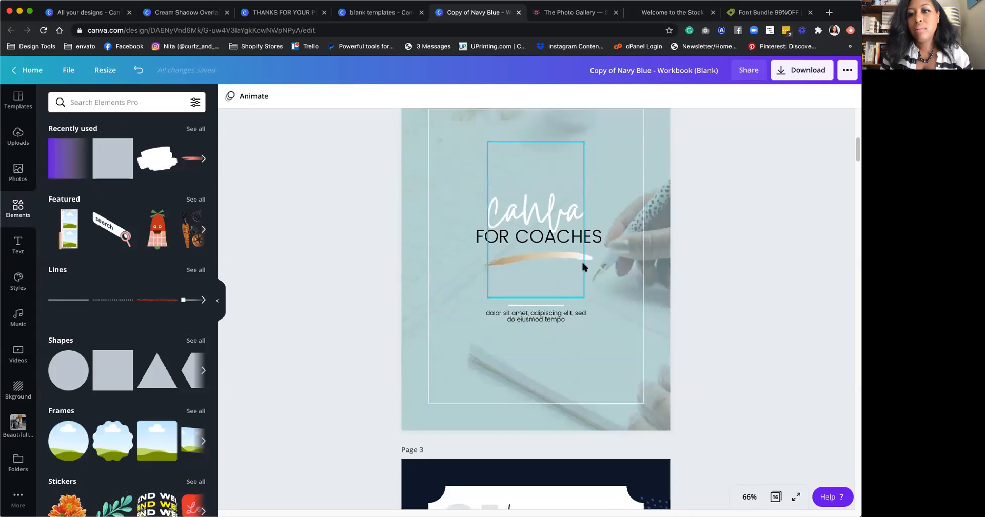
scroll(631, 304, down, 4)
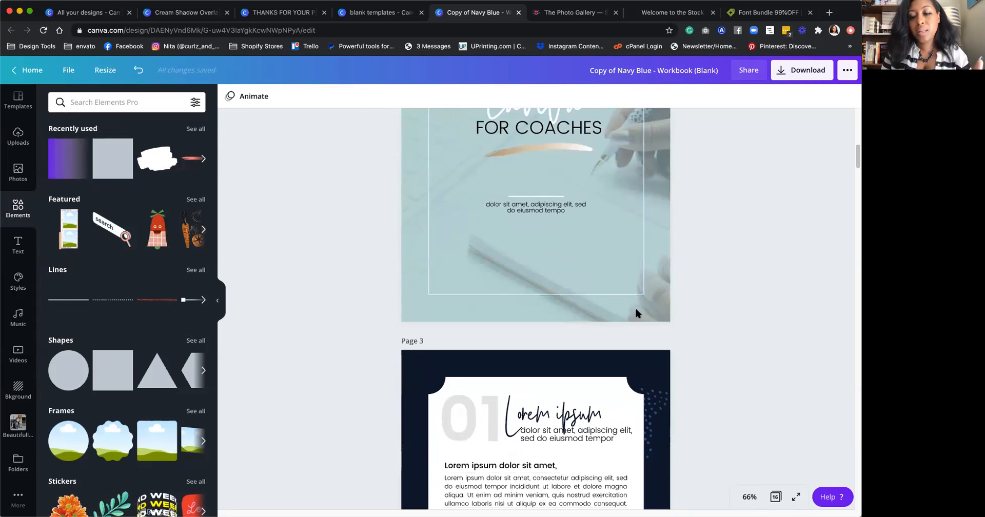
Step: Reorder the workbook in the page overview by moving page 11 to position 3 and the resulting page 9 to position 5
click(773, 499)
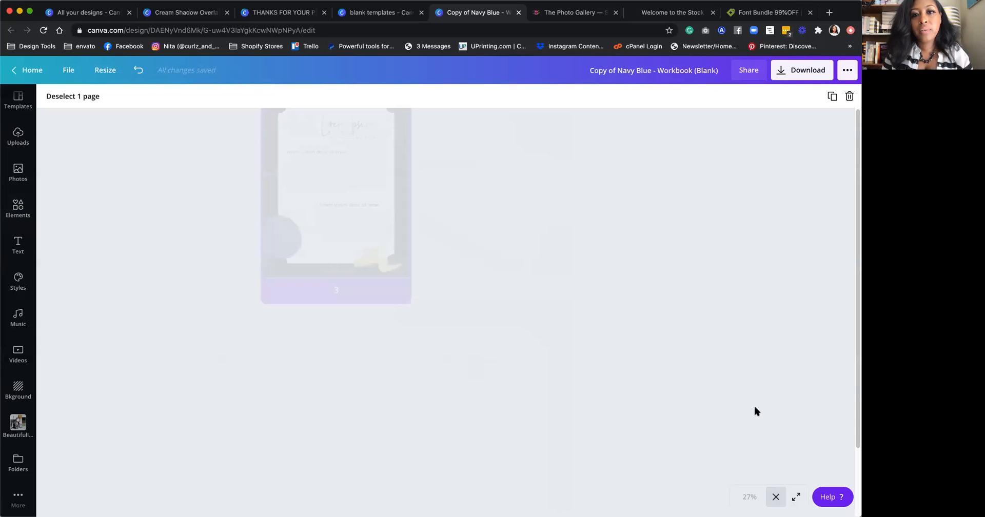
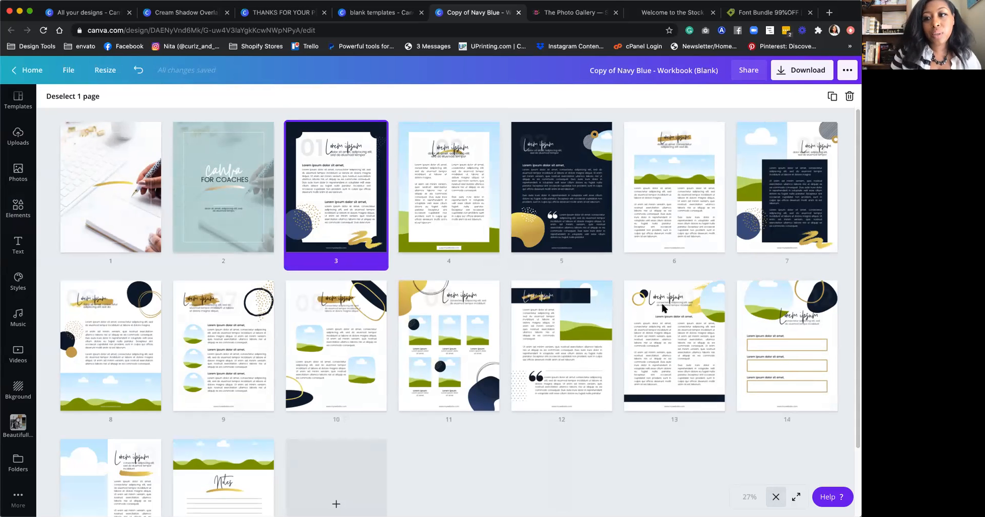
drag(666, 305, 342, 152)
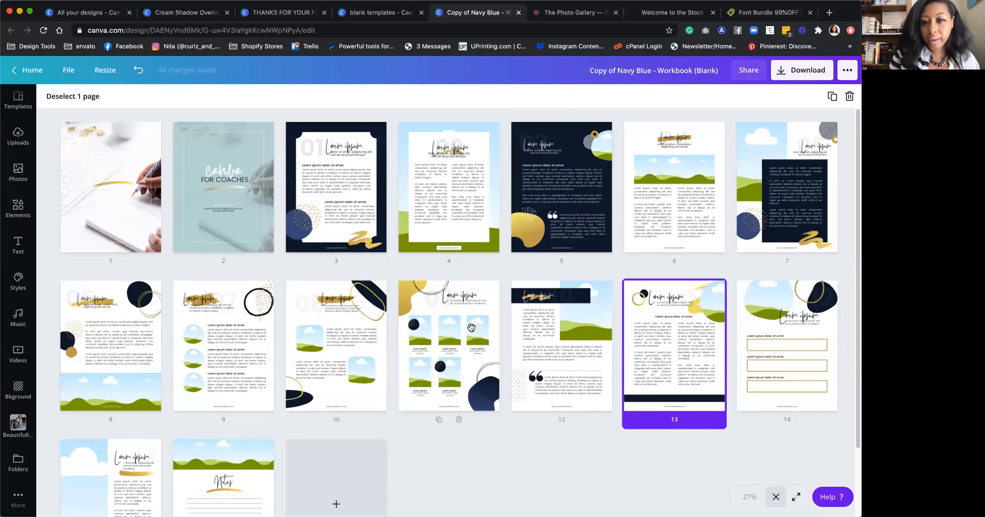
drag(467, 342, 296, 197)
drag(206, 358, 501, 205)
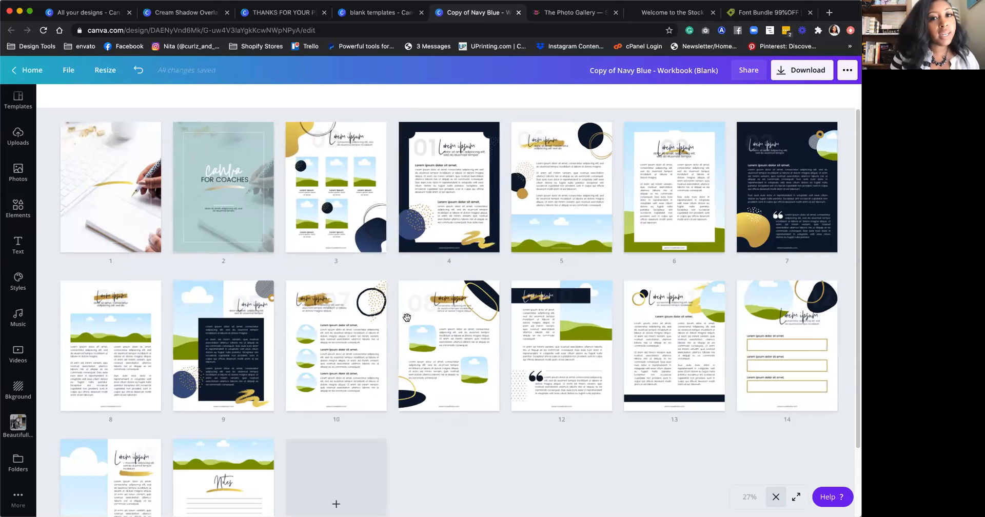
click(774, 496)
Step: Fill the first photo frame on page 3 with the folder's flat-lay photo of a hand writing in a planner
scroll(493, 225, down, 4)
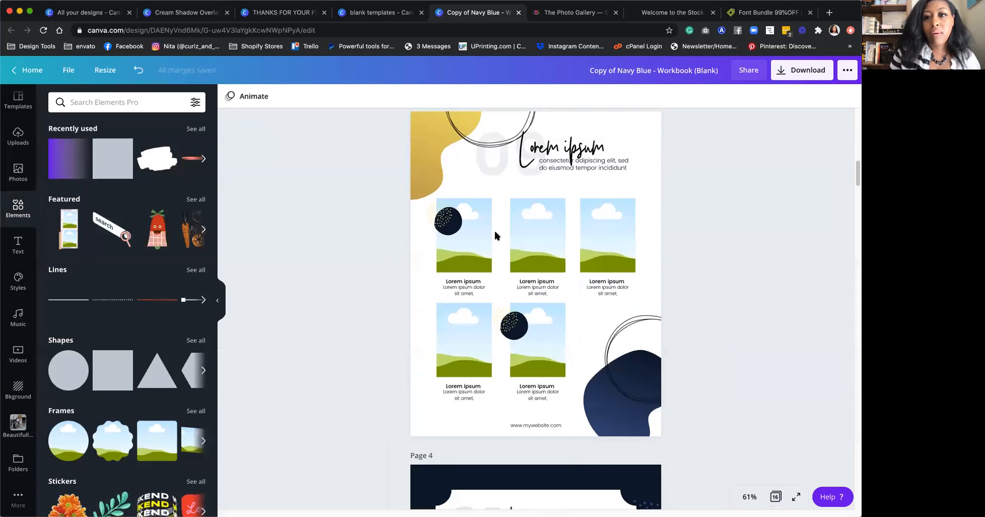
click(467, 214)
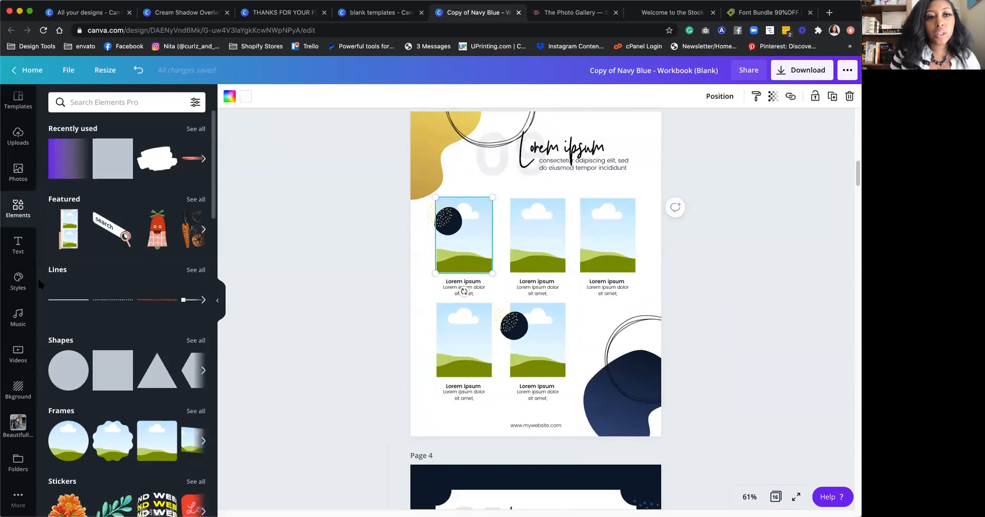
click(17, 425)
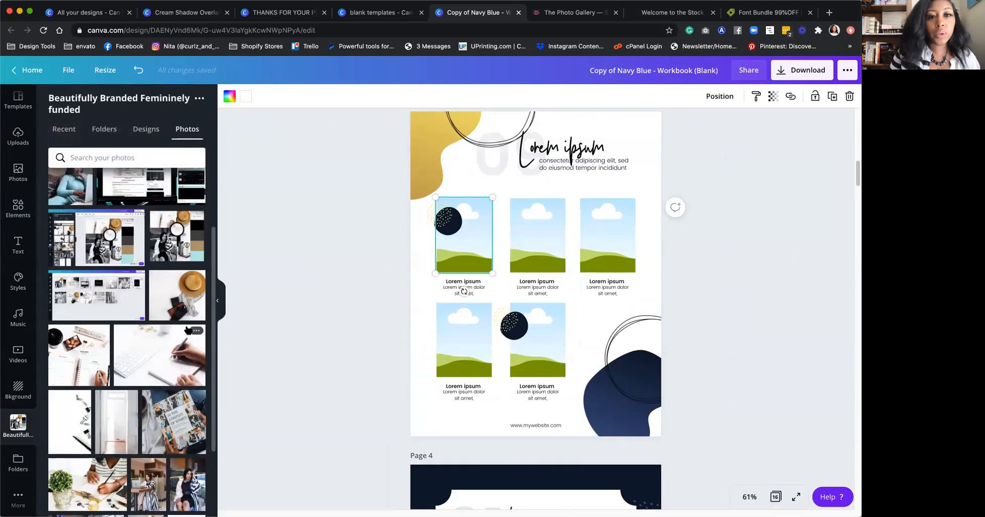
scroll(72, 307, down, 2)
drag(71, 307, 435, 206)
click(350, 272)
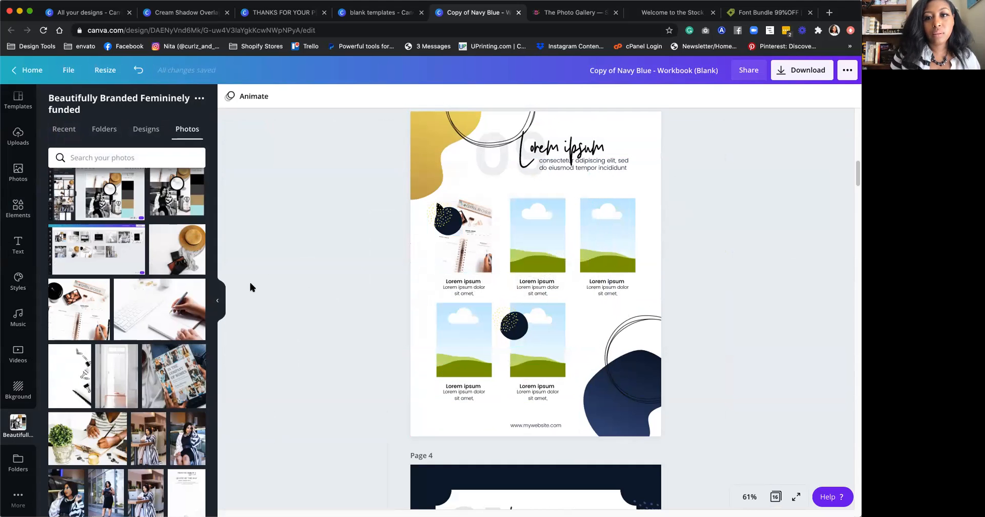
Step: Fill the second and third photo frames in page 3's upper row with the white doorway photo and the binder clips photo
drag(382, 295, 531, 229)
drag(420, 283, 578, 224)
scroll(366, 271, down, 1)
scroll(366, 277, down, 1)
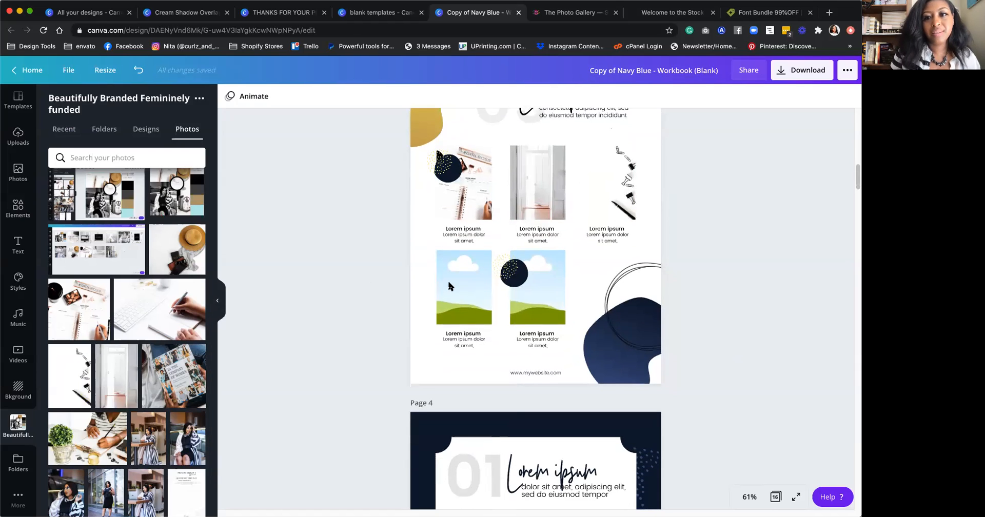
click(447, 279)
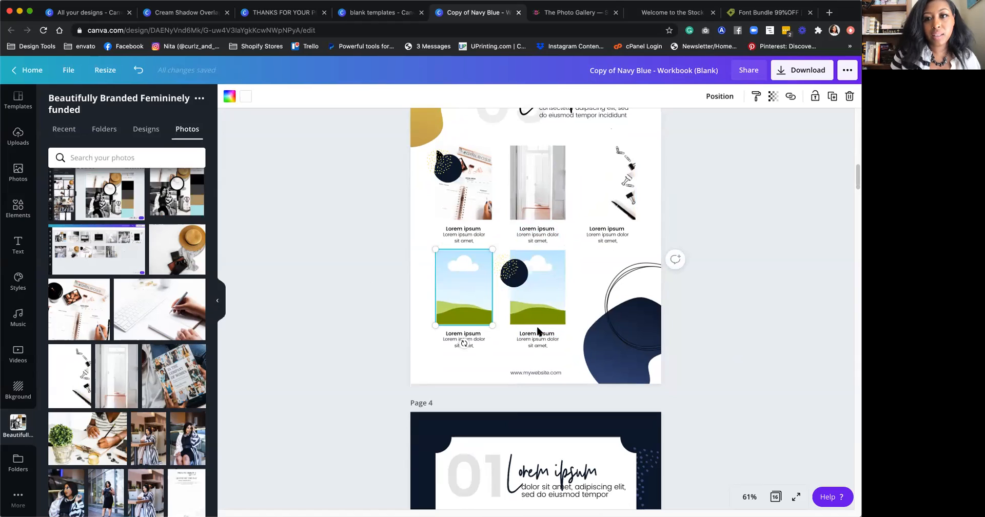
scroll(618, 199, up, 1)
scroll(618, 199, up, 2)
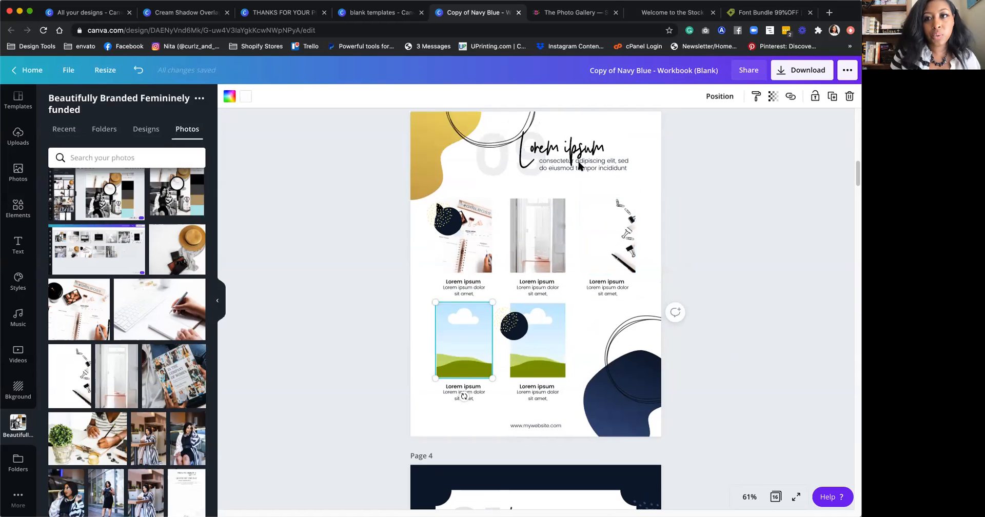
click(489, 166)
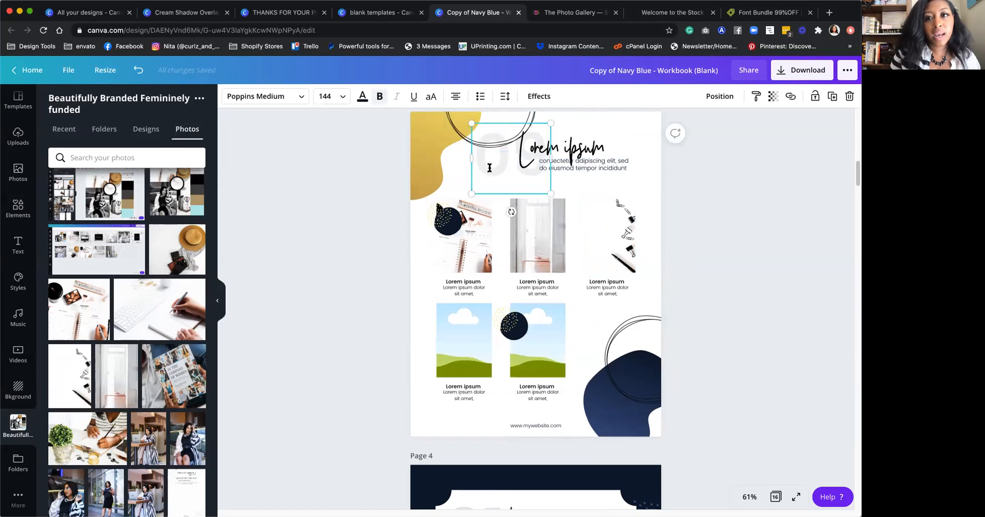
scroll(492, 174, up, 5)
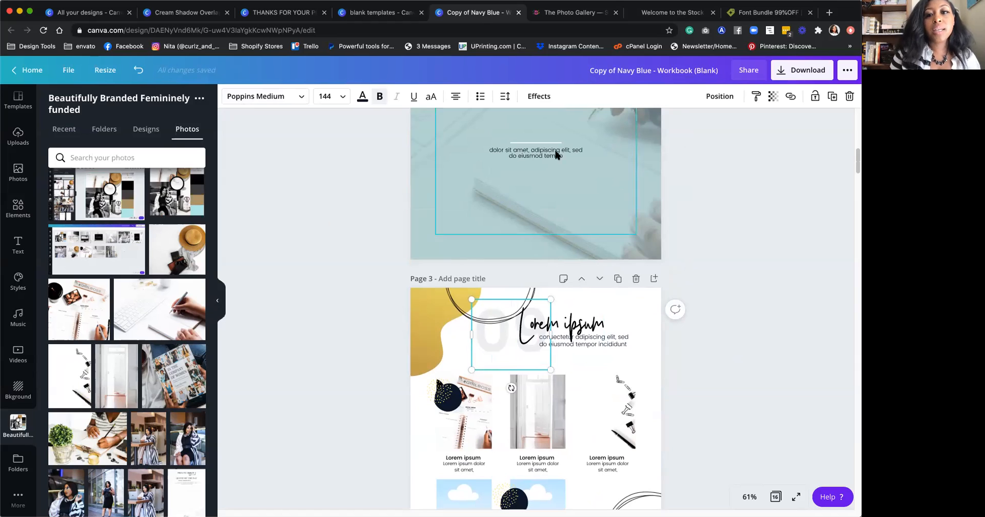
Step: Change the yellow in the gold gradient blob at page 3's upper corner to white
scroll(405, 326, down, 1)
click(413, 329)
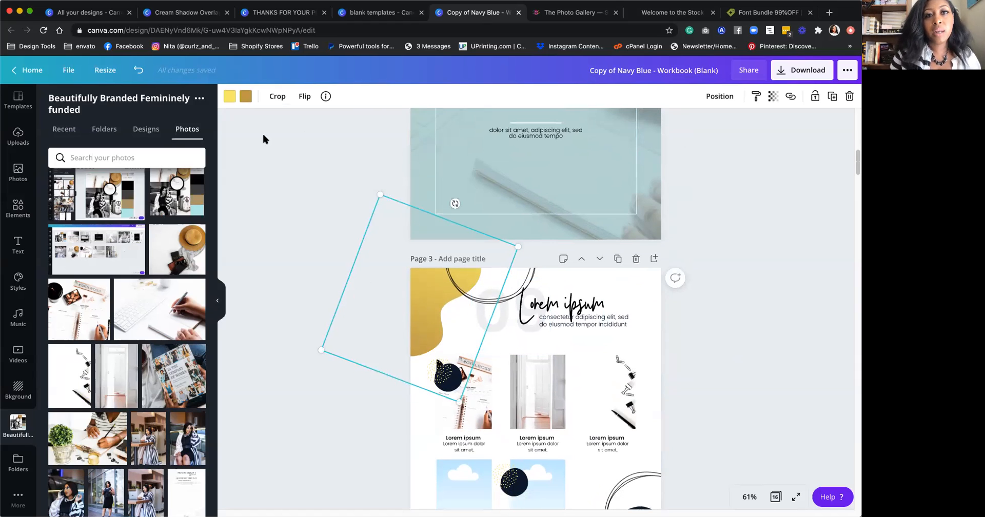
click(230, 98)
scroll(140, 246, down, 2)
click(189, 286)
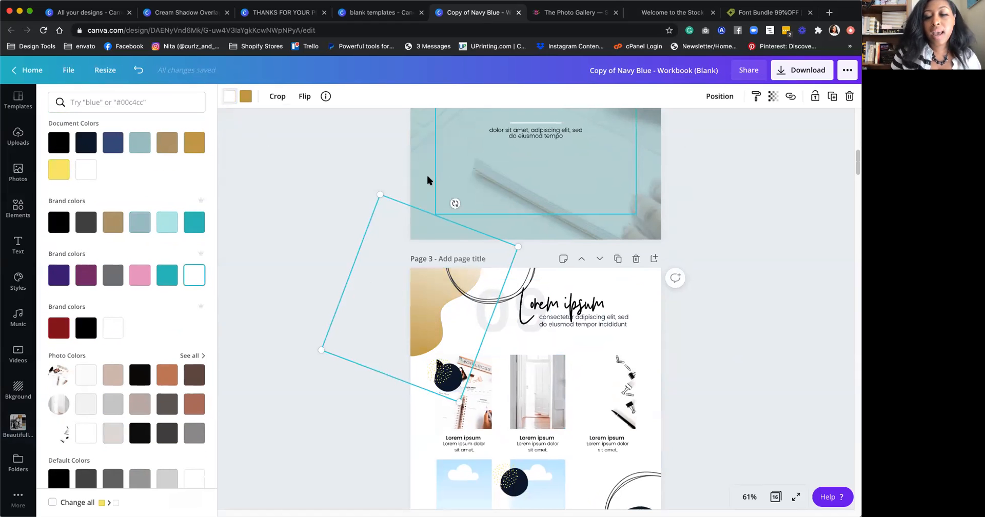
Step: Recolor the blob's white to the muted teal brand color and replace yellow with it throughout the design
scroll(690, 363, down, 2)
scroll(619, 323, down, 3)
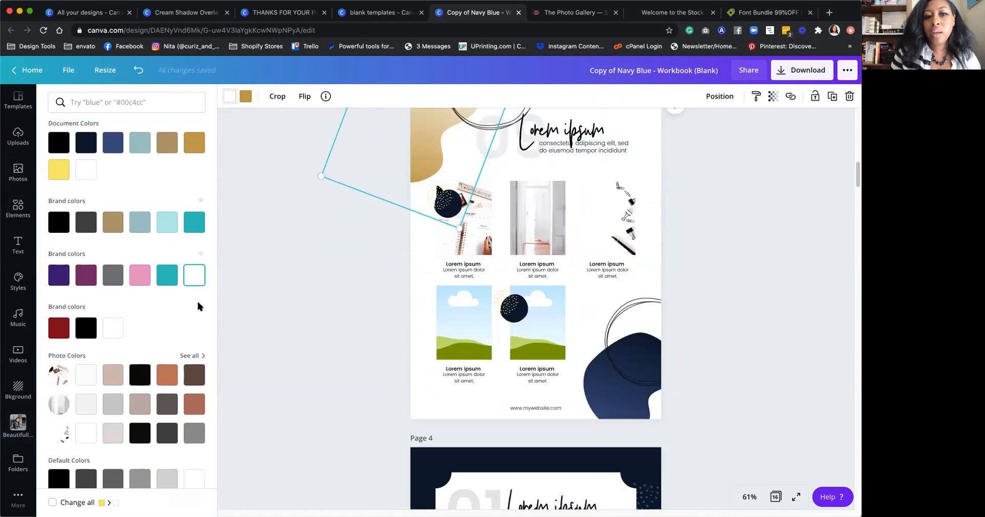
click(137, 222)
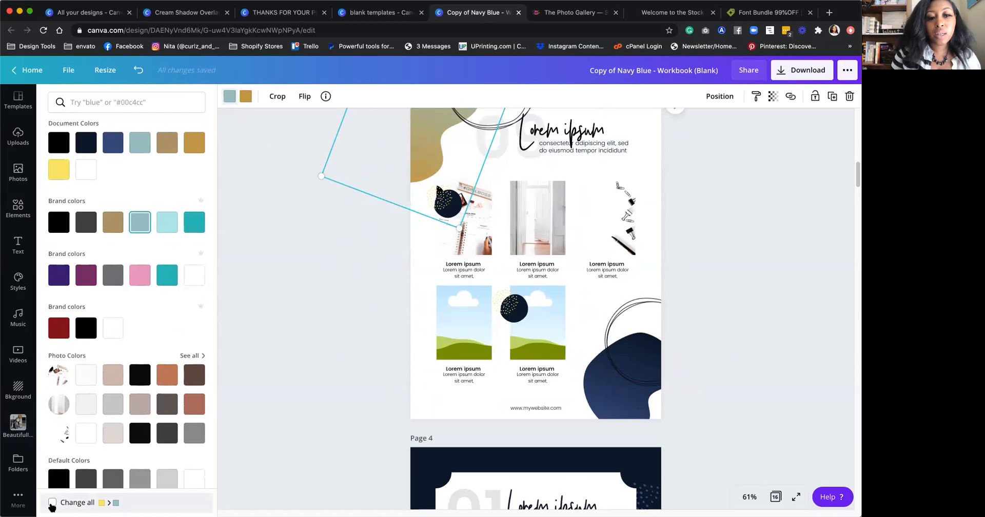
click(52, 503)
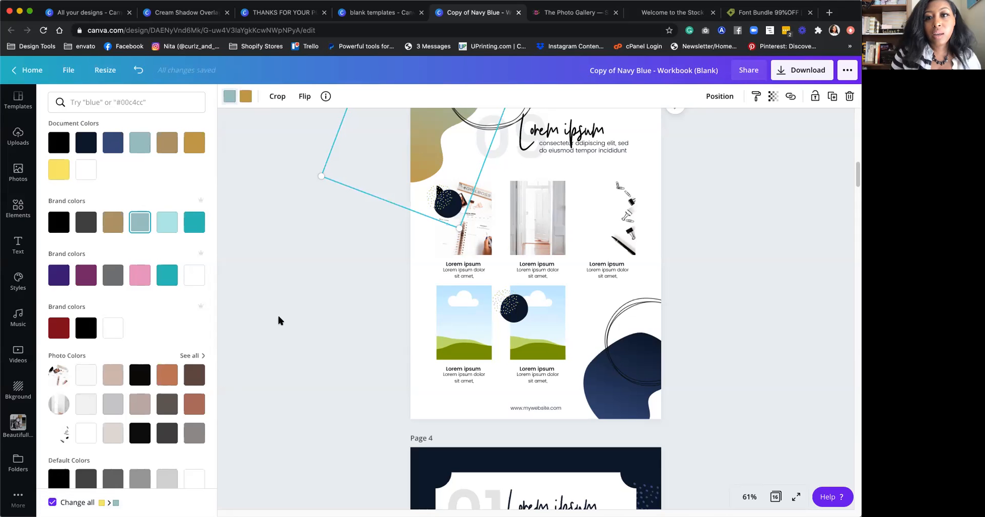
Step: Look through the workbook pages to examine how the teal replacement affects the gradients, brush strokes and dots
scroll(325, 309, down, 5)
scroll(387, 328, down, 4)
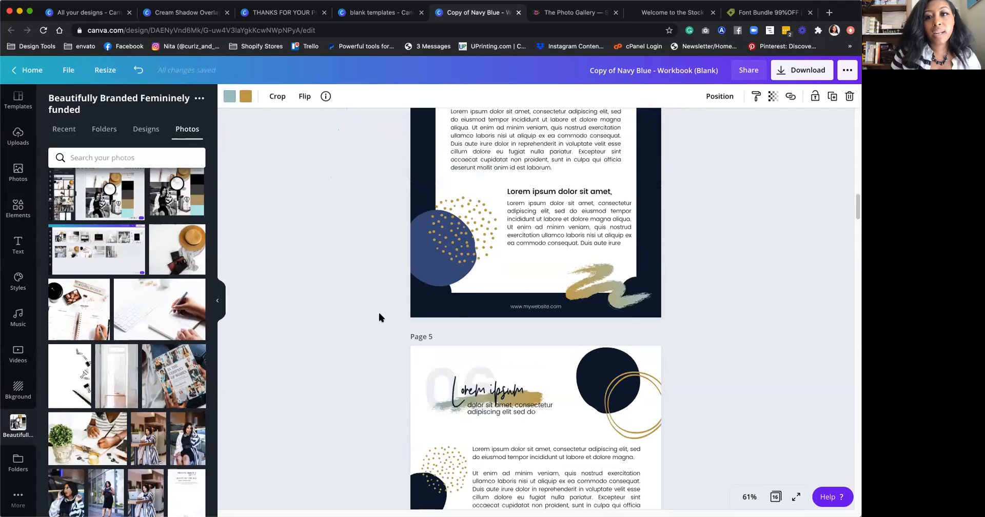
scroll(467, 324, down, 15)
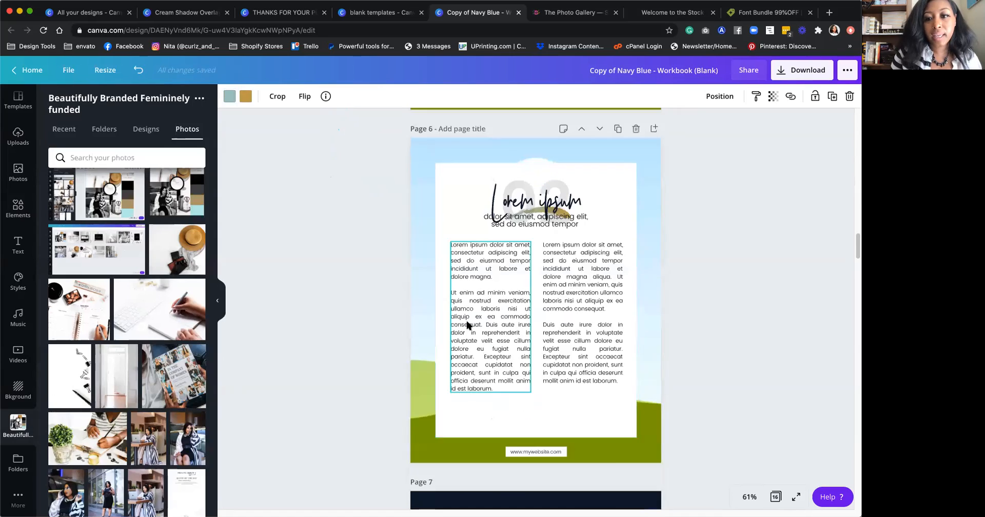
scroll(467, 324, down, 20)
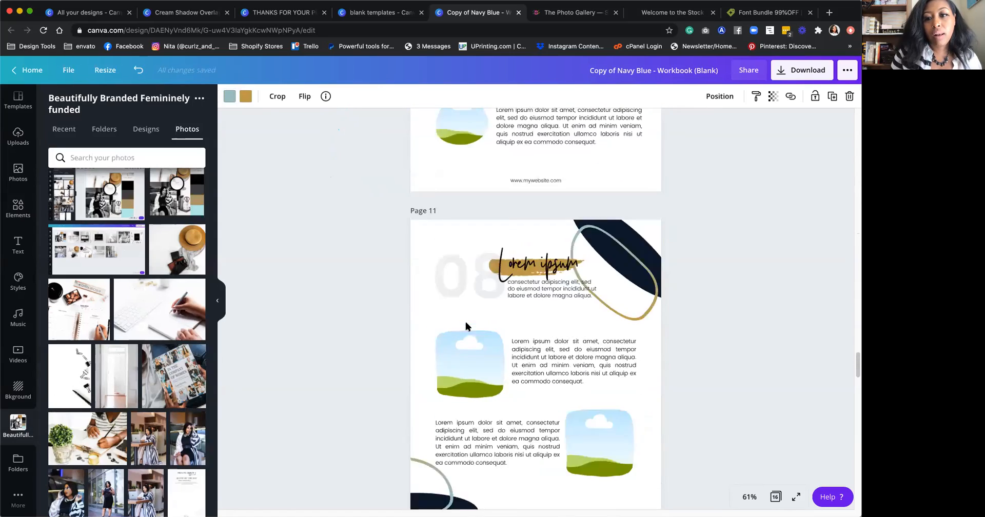
scroll(467, 324, down, 6)
scroll(467, 324, up, 20)
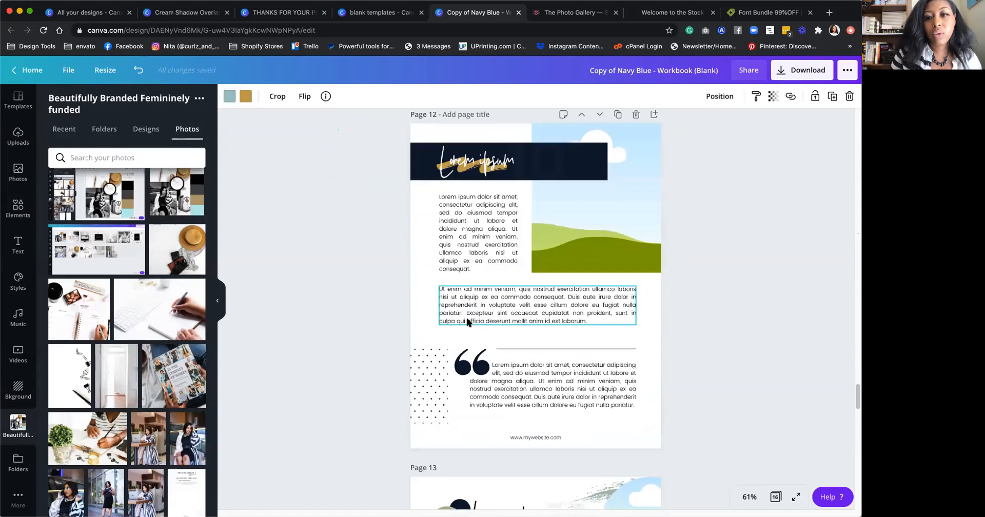
scroll(381, 252, up, 4)
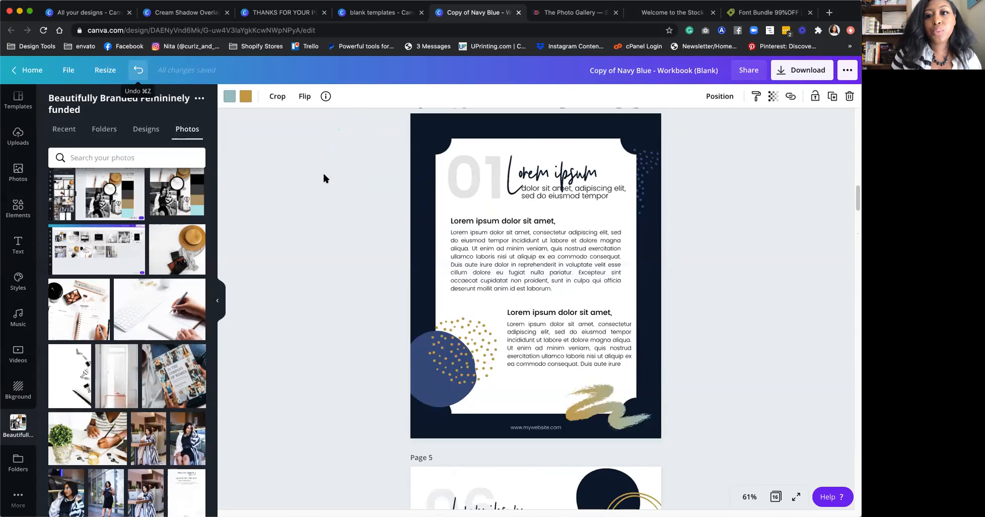
scroll(325, 181, up, 13)
scroll(325, 181, down, 4)
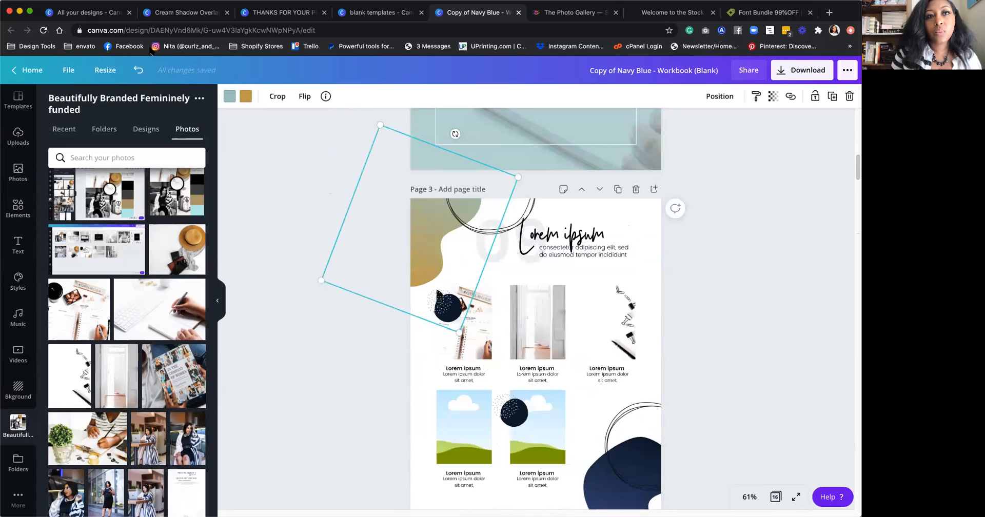
Step: Undo the teal replacement of yellow so the page 3 blob has its white and gold gradient again
click(136, 73)
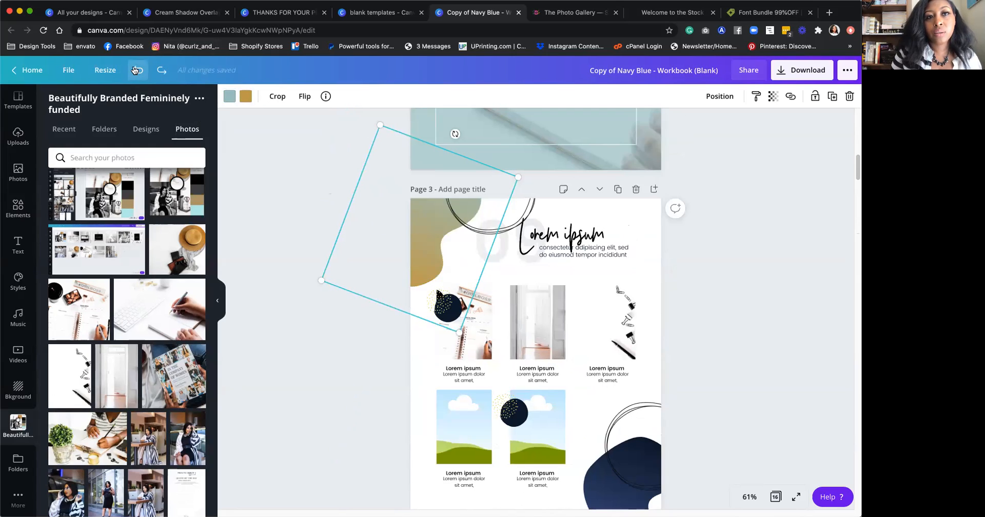
click(282, 169)
scroll(535, 302, down, 1)
scroll(535, 302, down, 1)
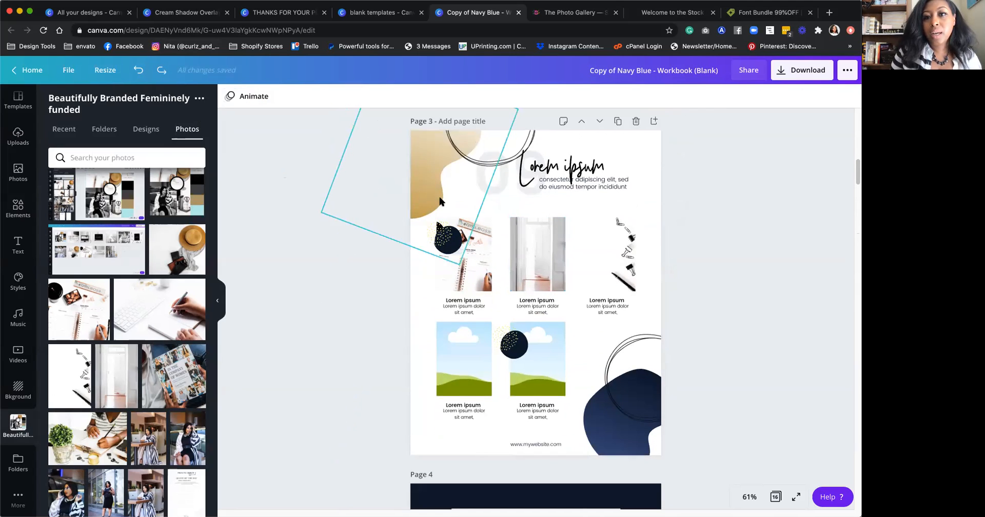
Step: Change the gold in page 3's gradient blob to muted teal and apply the replacement to the whole design
click(426, 174)
click(245, 96)
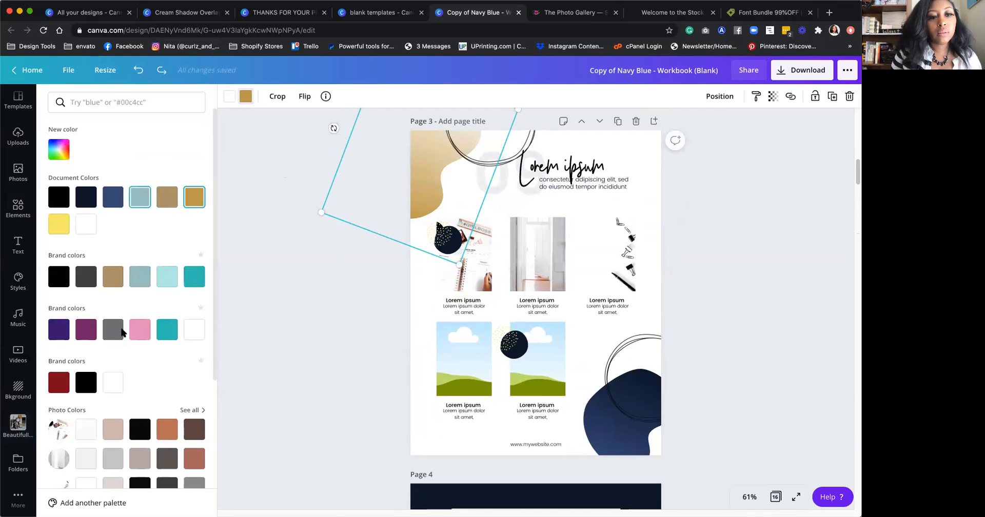
click(140, 196)
click(52, 503)
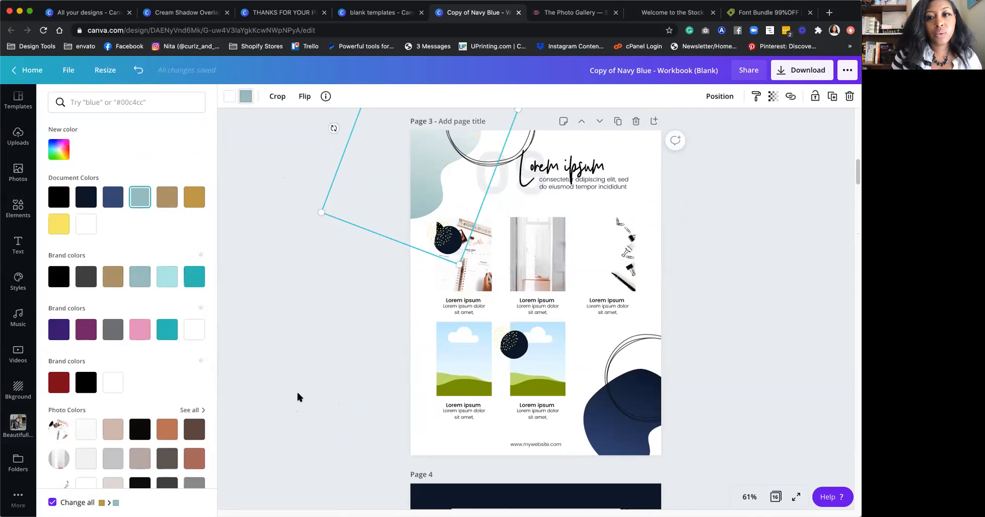
click(297, 393)
Step: Change the yellow in page 4's brush stroke to white and apply the replacement to the whole design
scroll(309, 376, down, 15)
scroll(309, 373, up, 4)
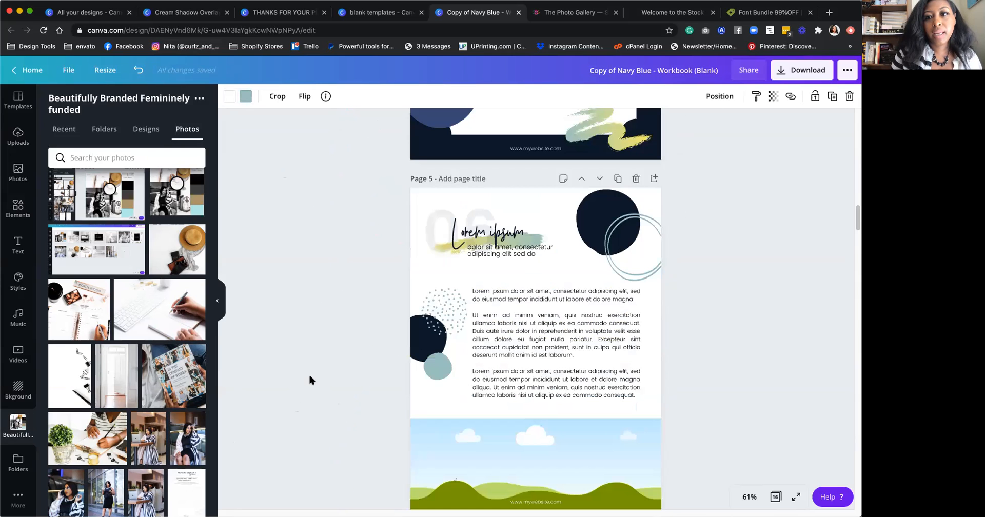
click(230, 96)
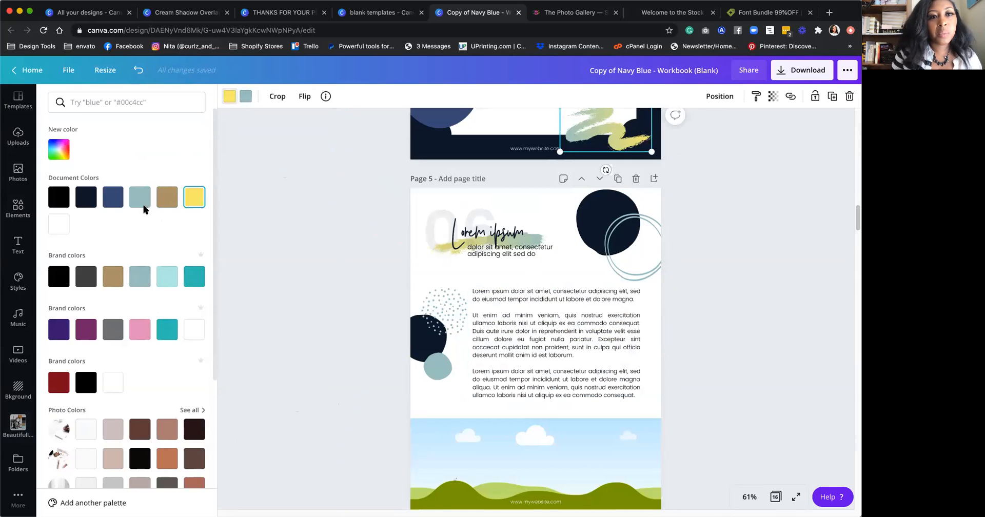
click(113, 276)
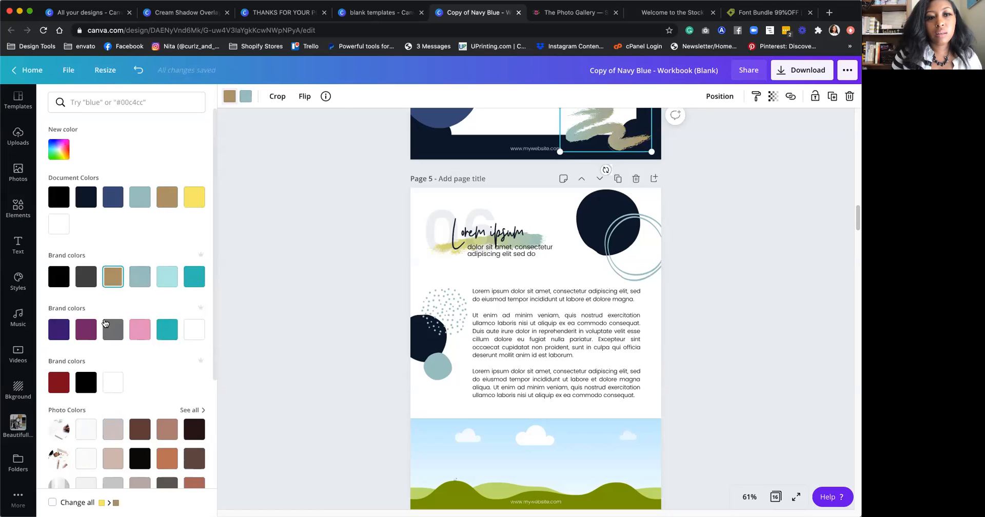
click(195, 330)
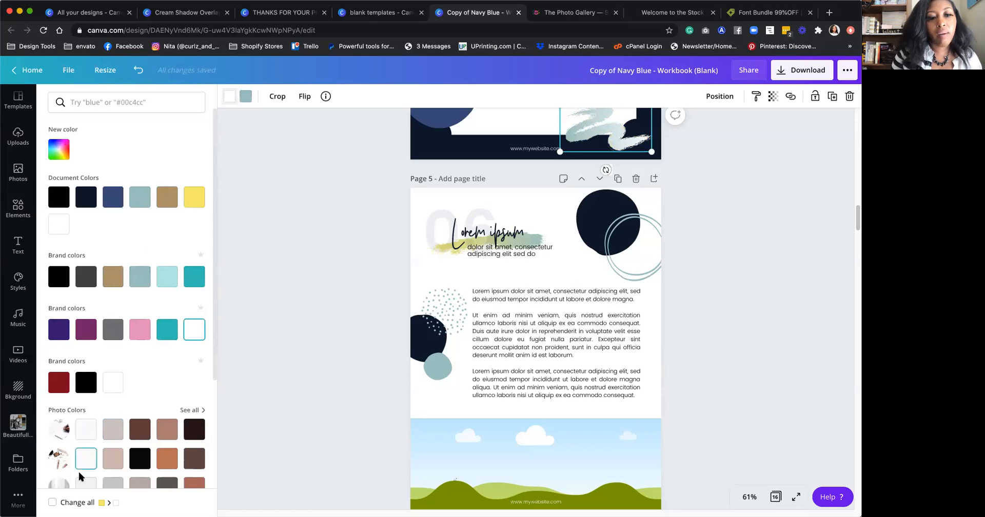
click(52, 502)
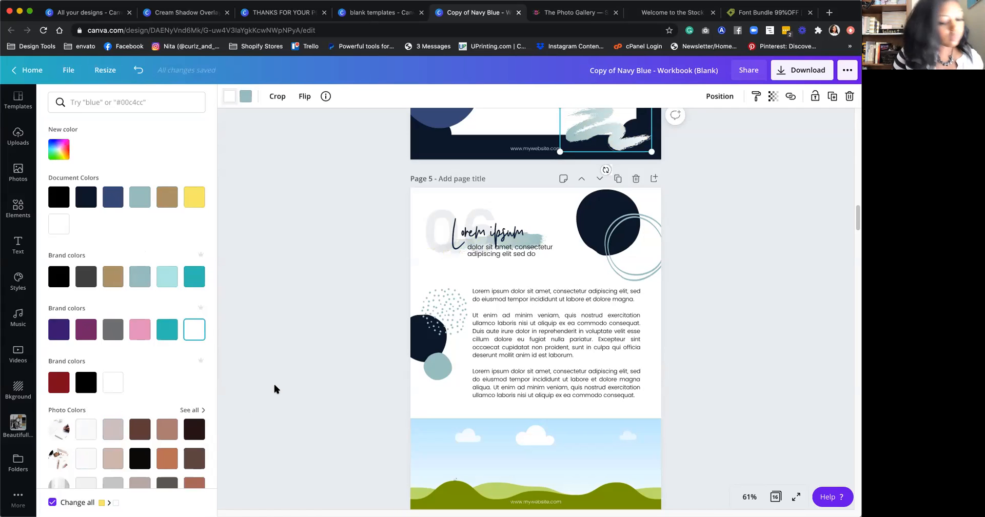
Step: Check the recolored workbook in the overview of all pages, then return to the single-page editing view
scroll(354, 279, down, 15)
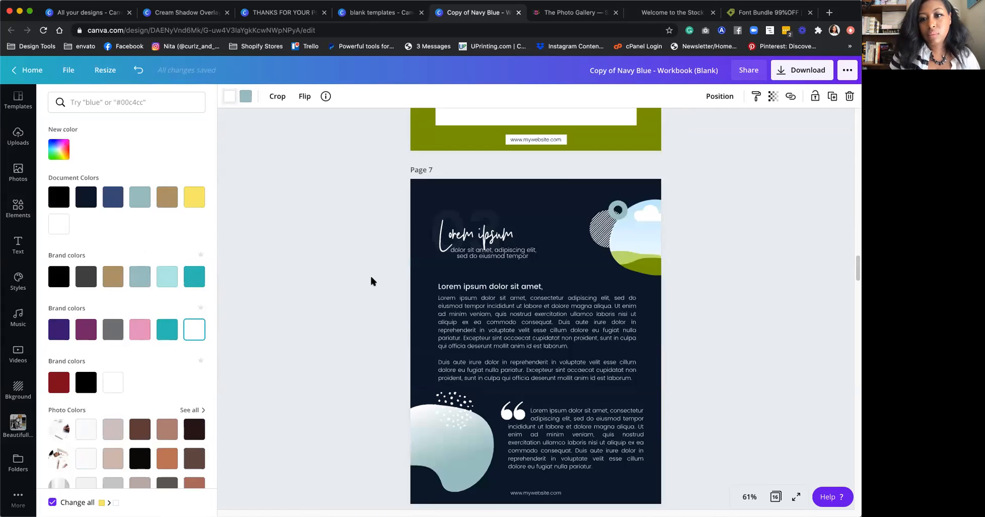
click(775, 497)
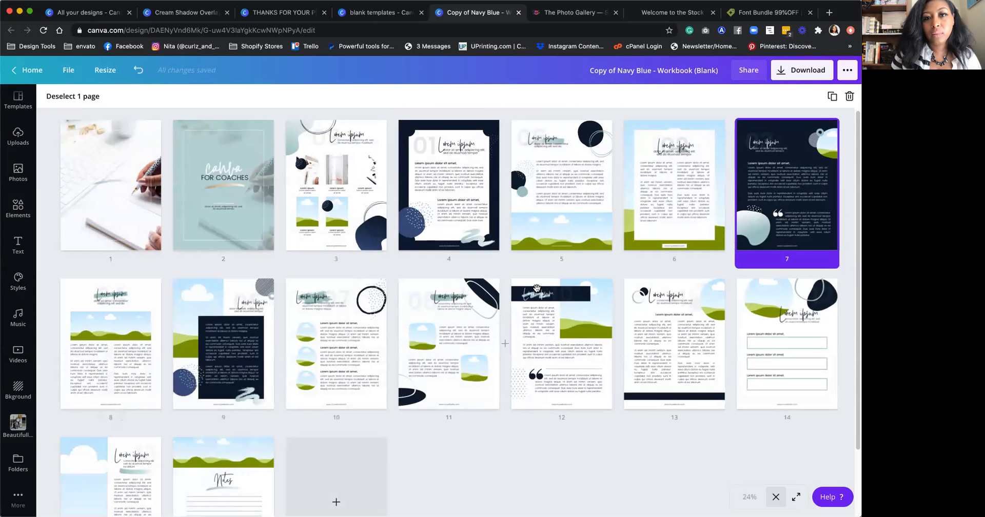
click(775, 496)
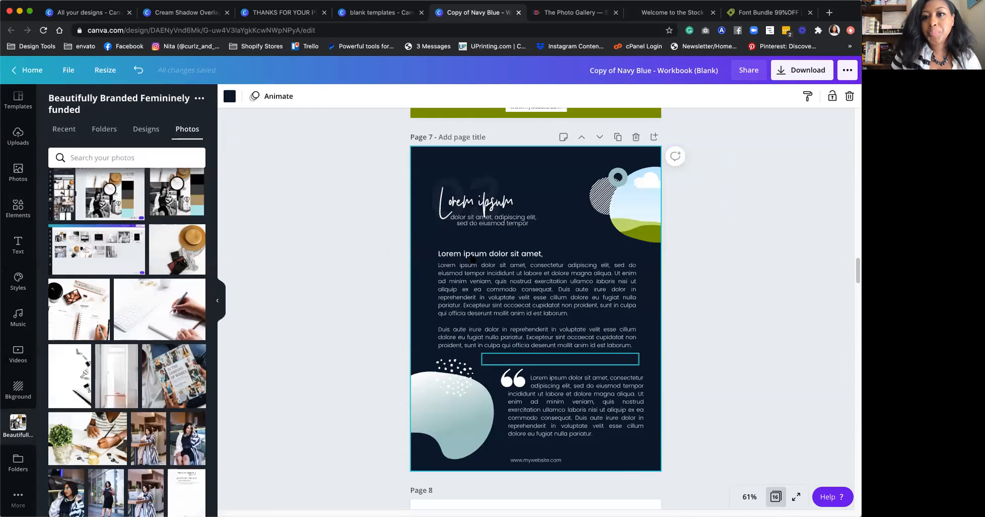
Step: Review the opening pages of the workbook, examining the title page's brush stroke and the colors and heading on page 3
scroll(463, 255, up, 10)
scroll(463, 255, up, 15)
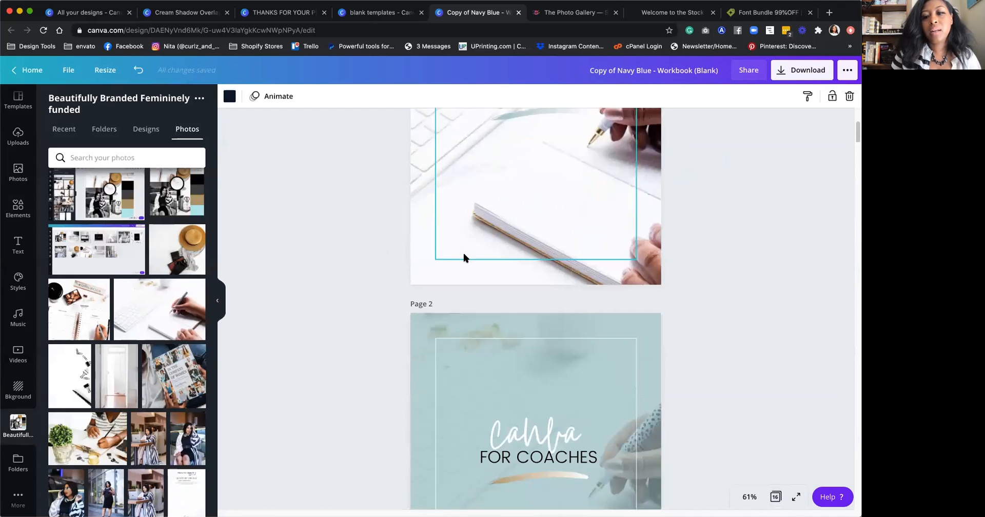
scroll(508, 221, down, 5)
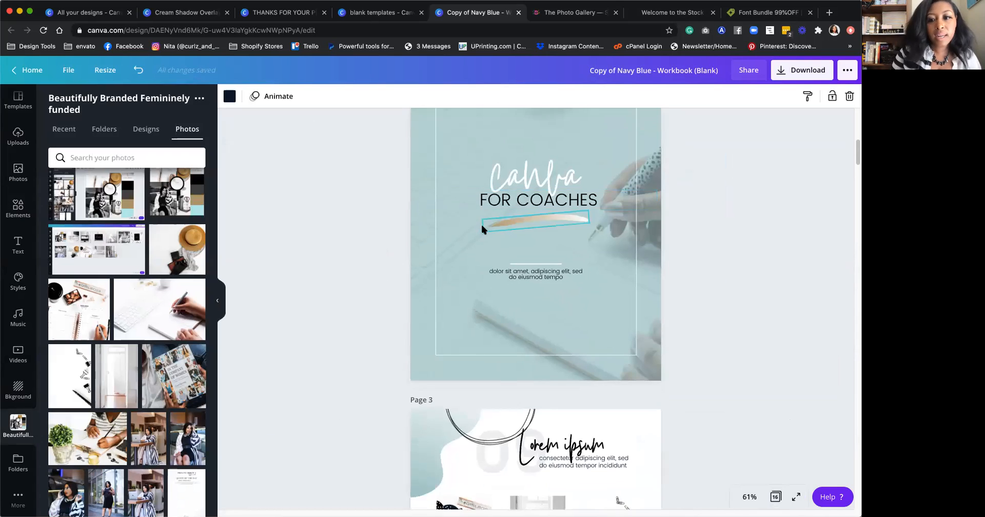
scroll(481, 226, down, 6)
scroll(483, 226, up, 4)
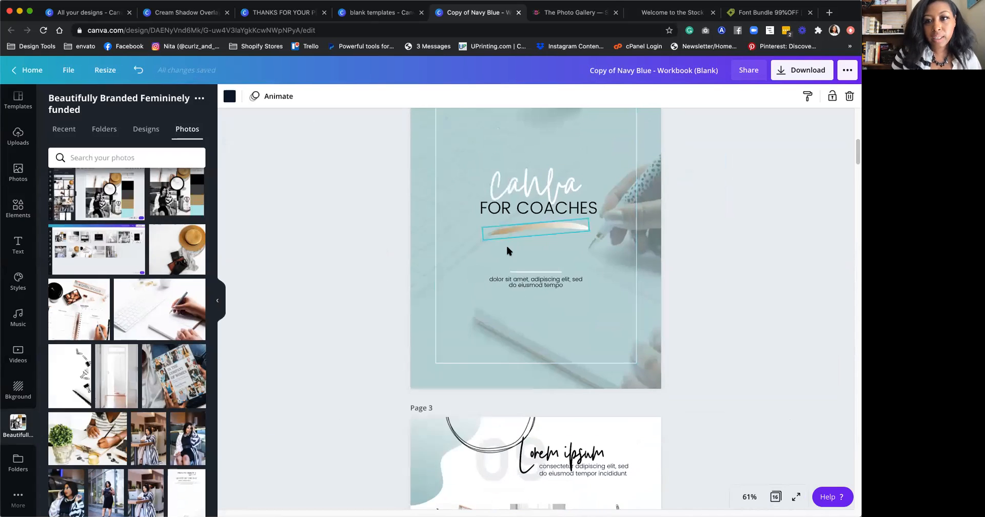
scroll(532, 297, down, 2)
click(553, 347)
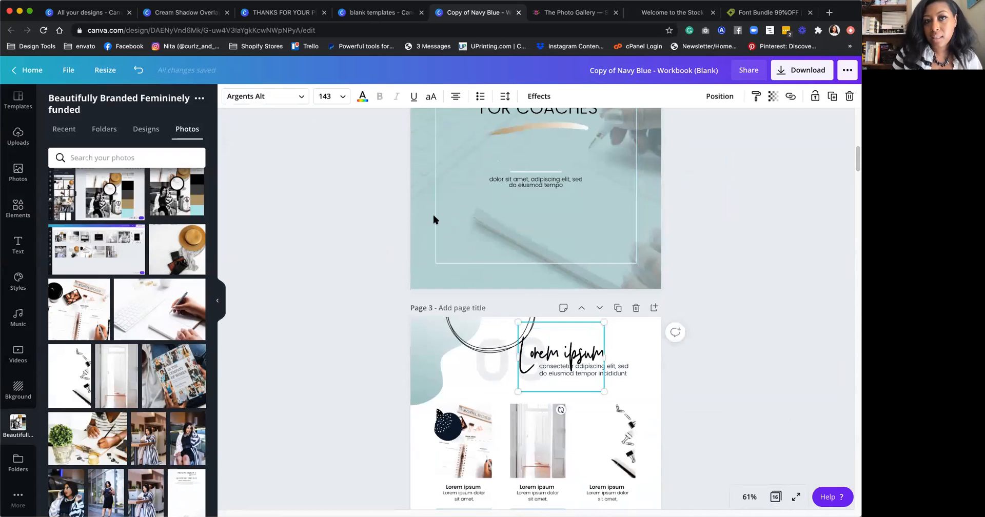
scroll(434, 210, down, 3)
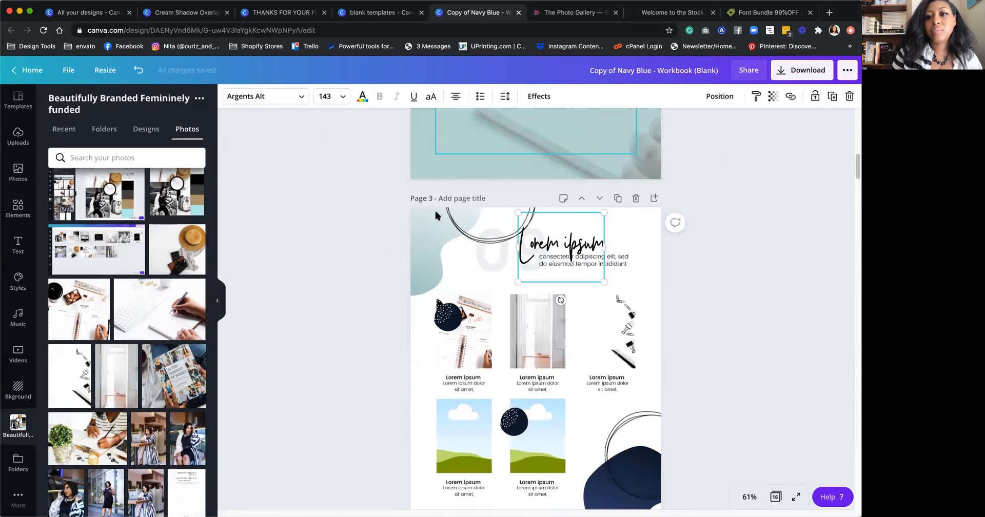
scroll(435, 214, down, 2)
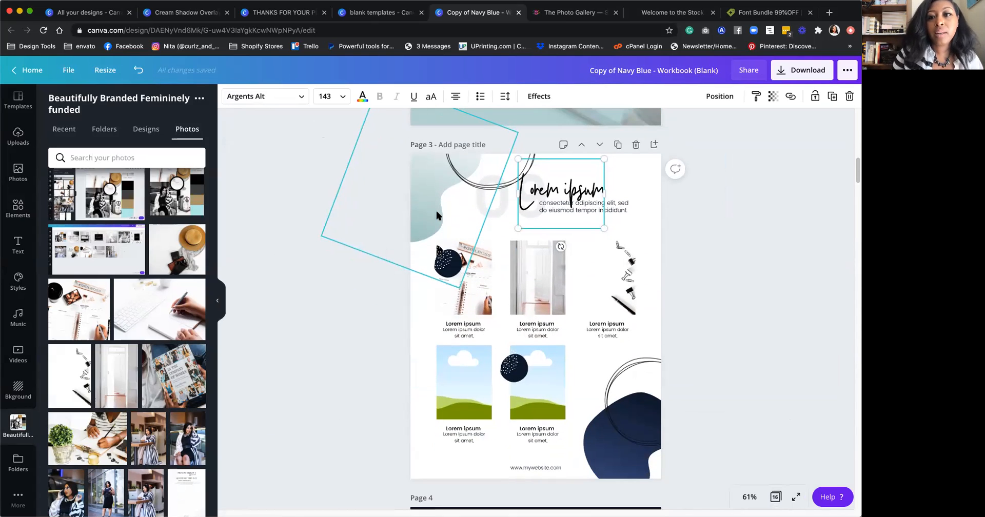
scroll(437, 214, down, 2)
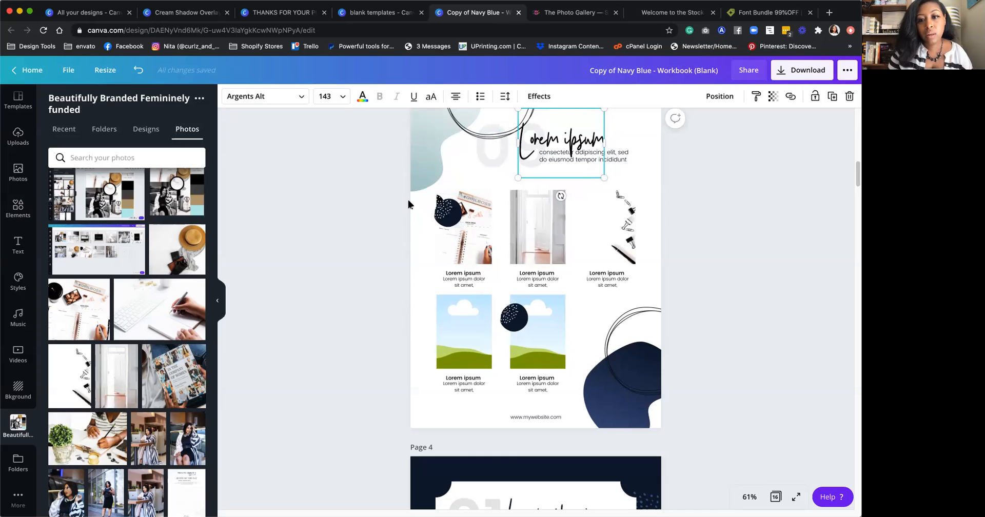
Step: Duplicate the workbook's first page, the cover with the desk photo
scroll(443, 149, up, 5)
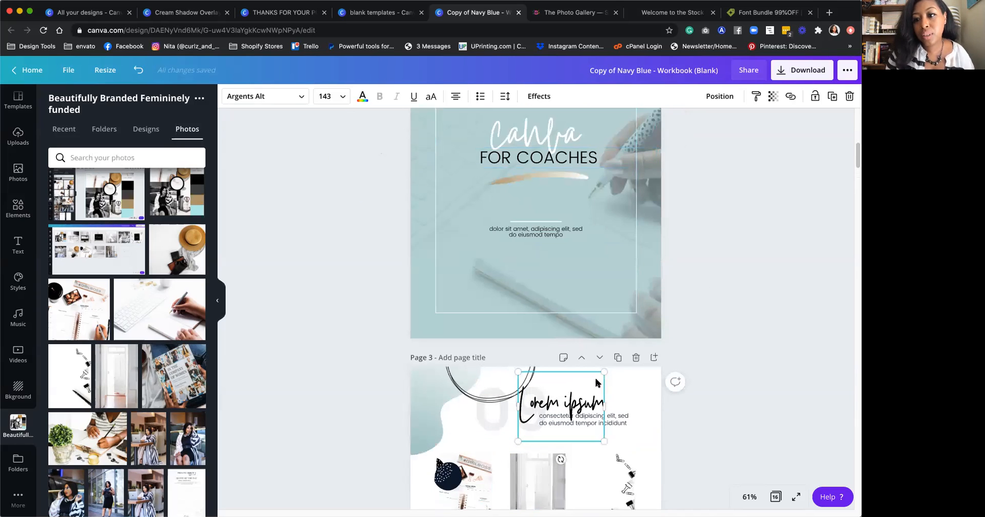
scroll(655, 352, up, 2)
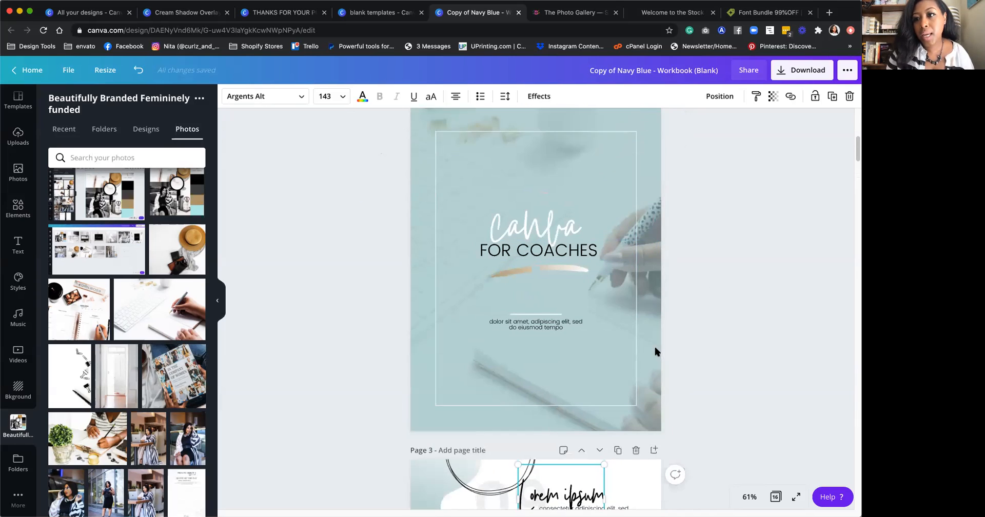
scroll(655, 138, up, 1)
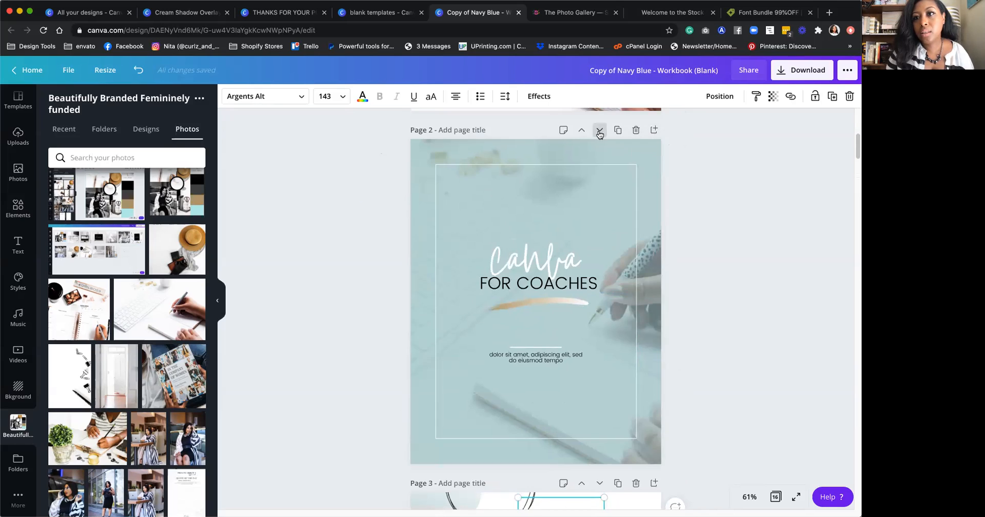
scroll(599, 142, up, 7)
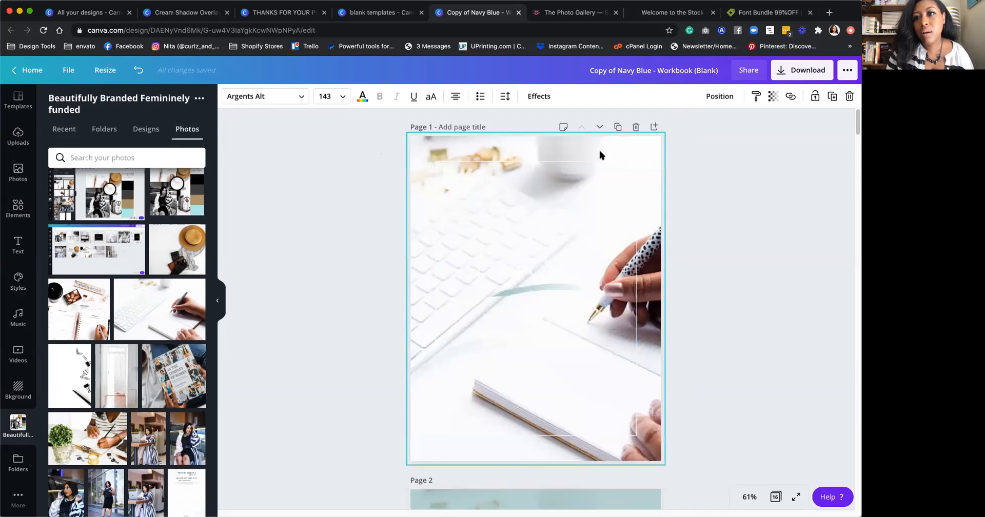
click(619, 128)
Step: Replace the white script heading on the duplicated cover page with the word "goal"
click(551, 224)
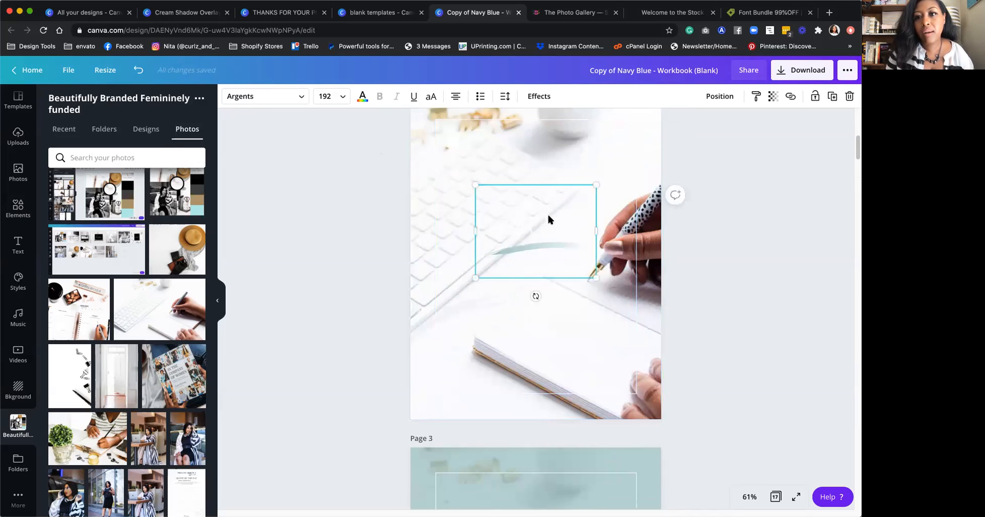
double_click(548, 219)
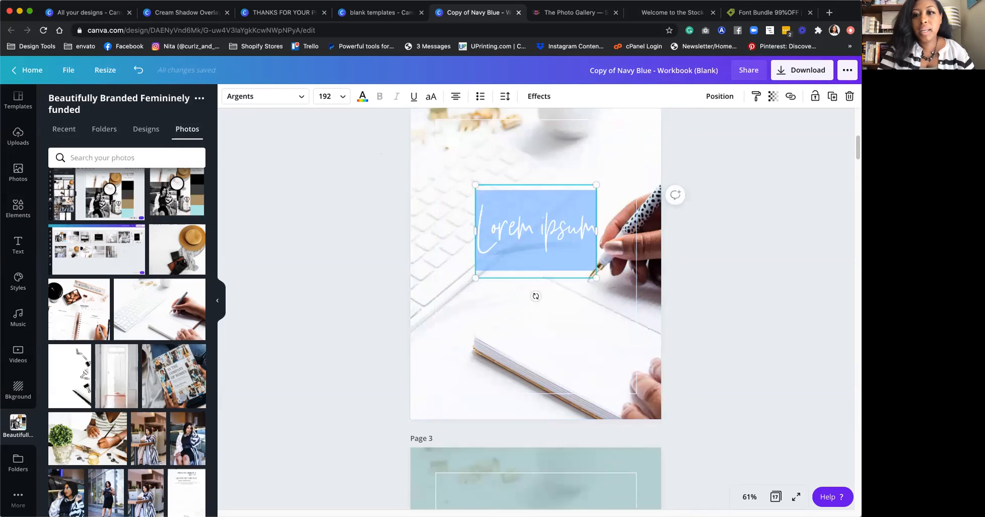
key(BackSpace)
click(691, 233)
Step: Format the "goal" text in black Poppins Medium at size 14
click(540, 213)
click(277, 96)
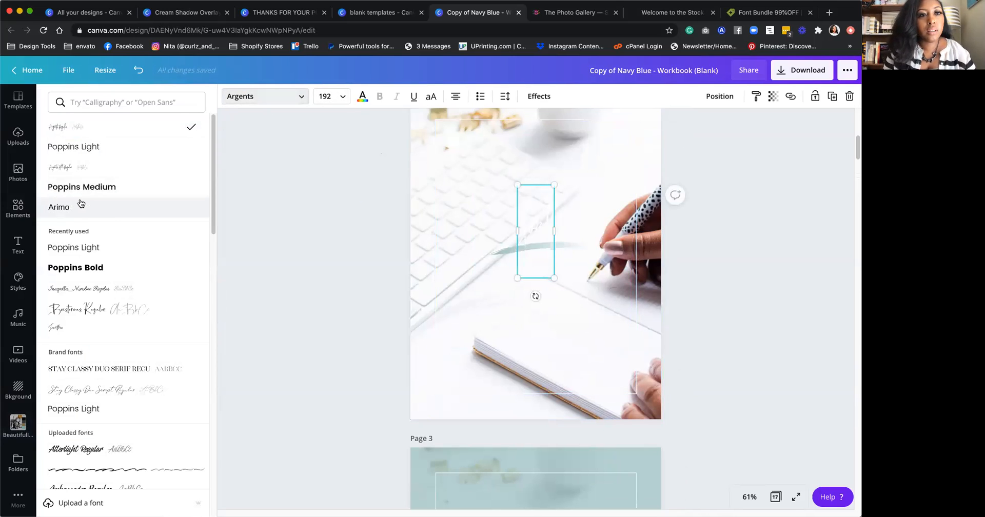
click(81, 185)
click(358, 100)
click(60, 205)
click(610, 228)
click(325, 96)
click(323, 202)
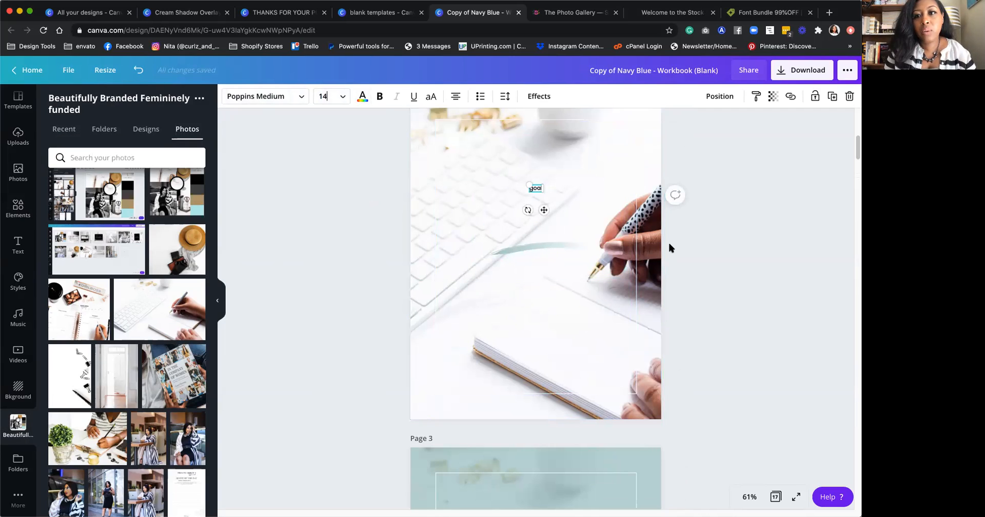
Step: Enlarge the "goal" text on page 2 to about size 34.7
click(532, 190)
click(534, 190)
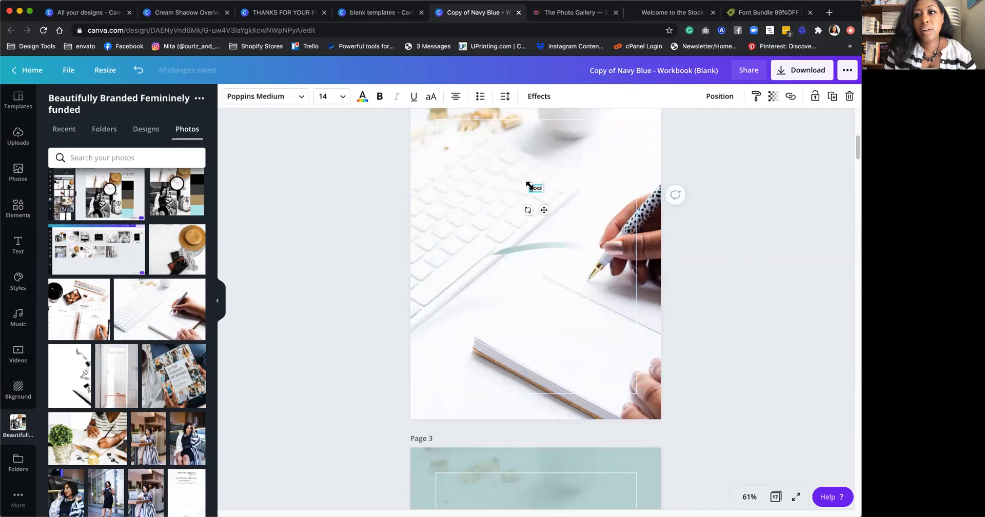
drag(480, 163, 510, 175)
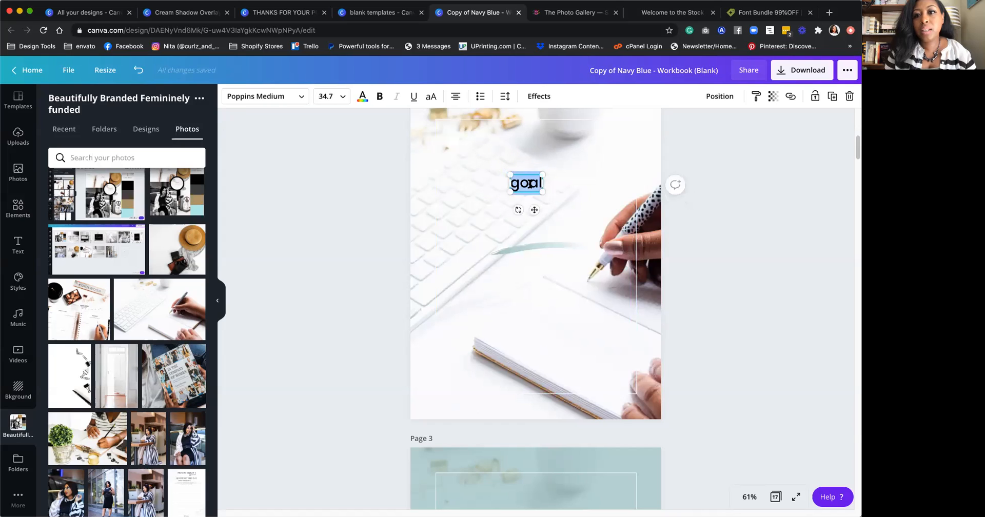
Step: Add the lines "topics" and "list it out" below "goal" in the same text box
key(Right)
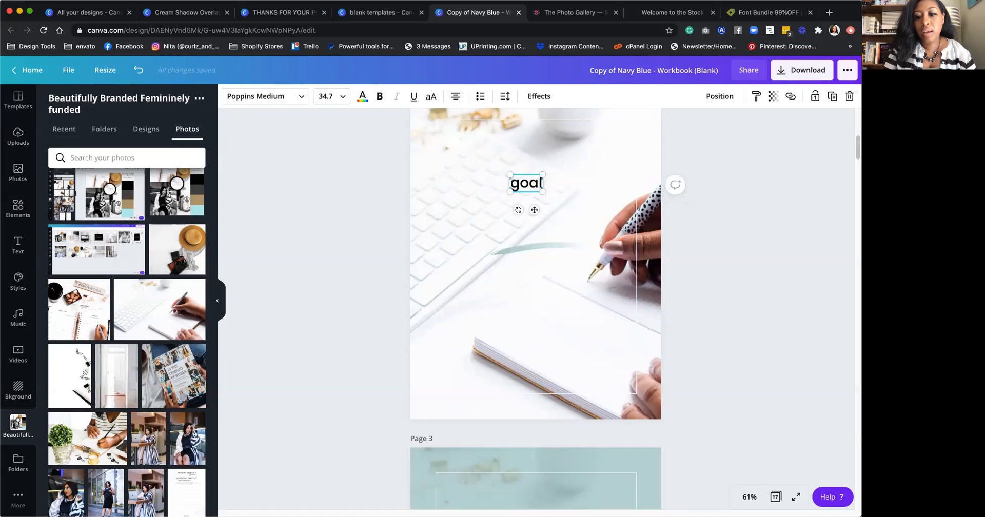
key(Return)
text(topics)
key(Return)
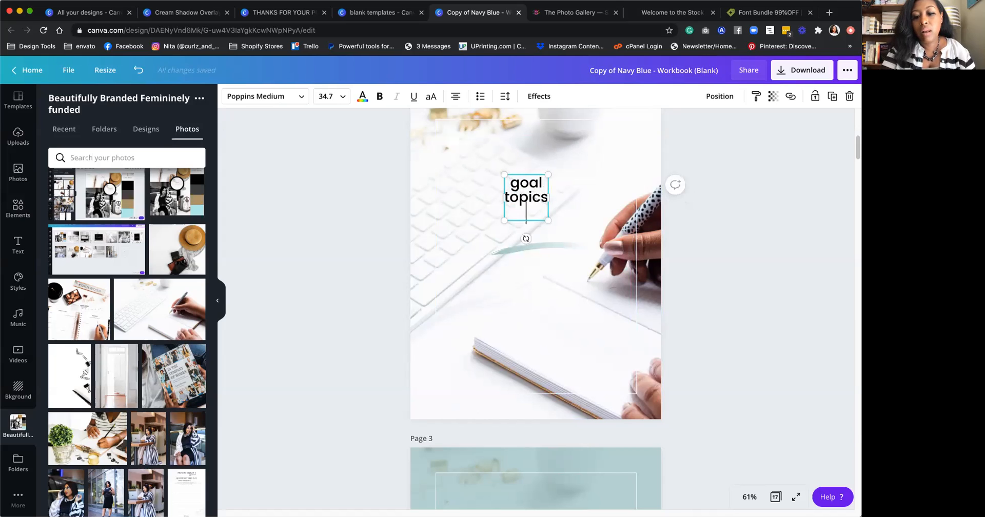
text(list)
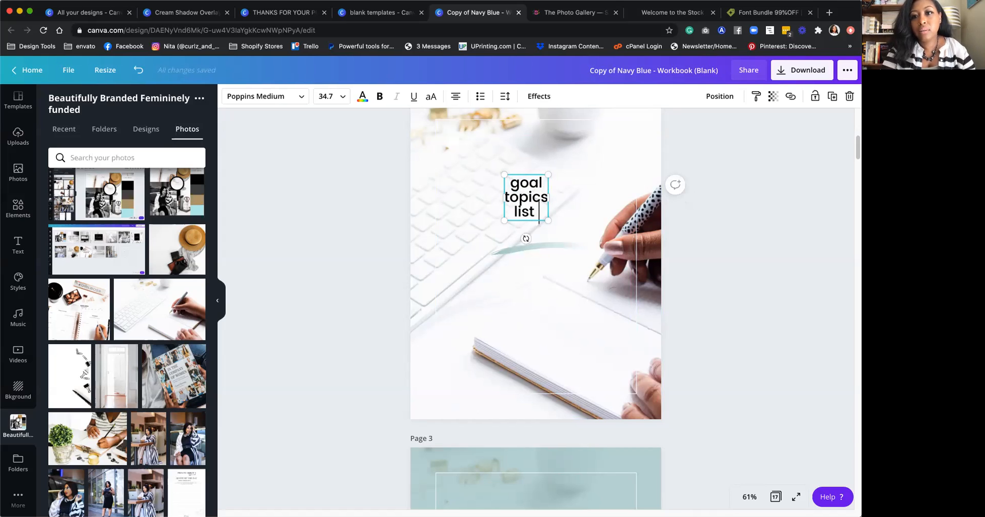
text( it out)
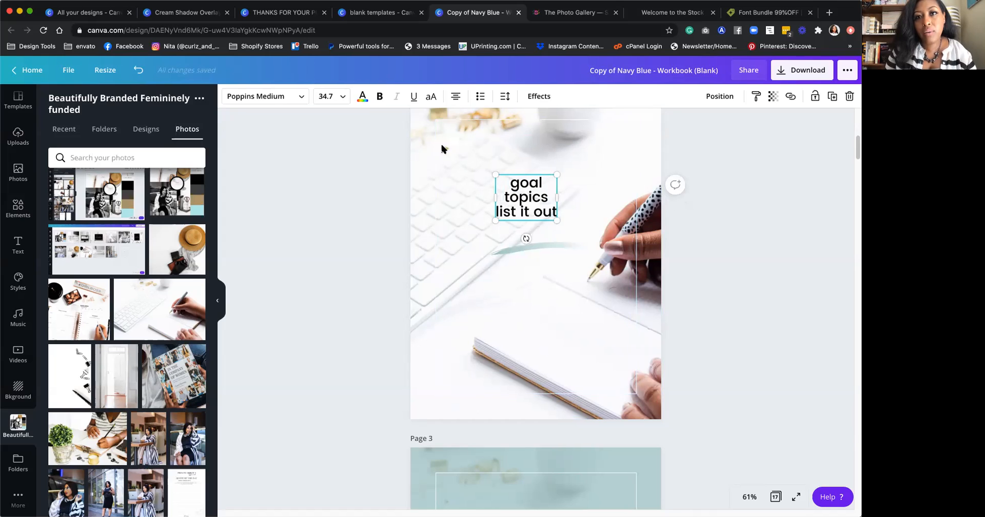
click(476, 97)
click(477, 96)
click(476, 97)
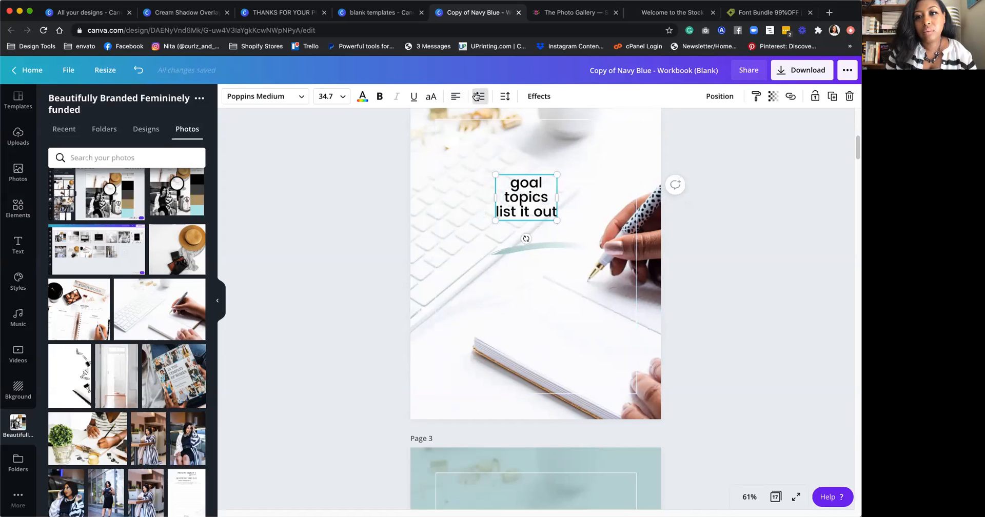
Step: Number the three text lines by prefixing them with "1.", "2." and "3."
click(511, 183)
key(Return)
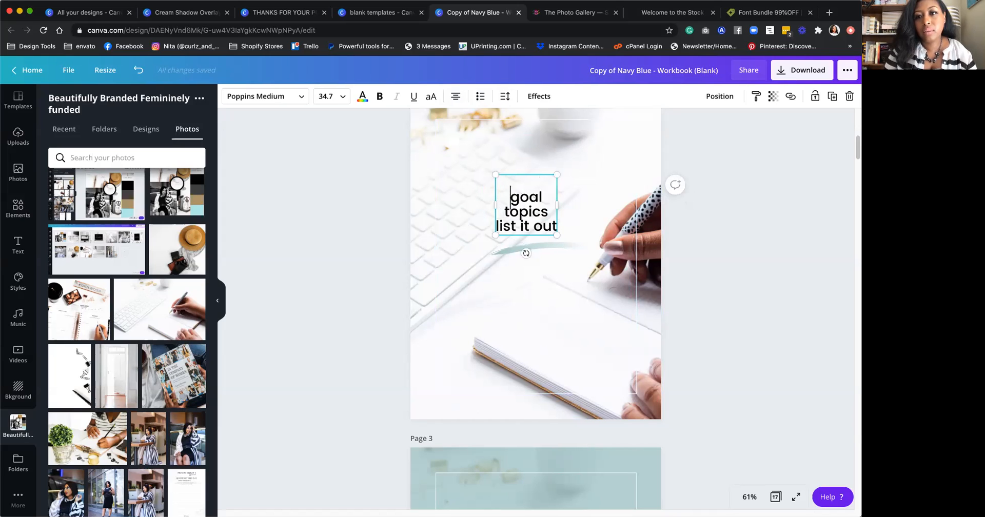
key(BackSpace)
text(1)
text(.)
text(2.)
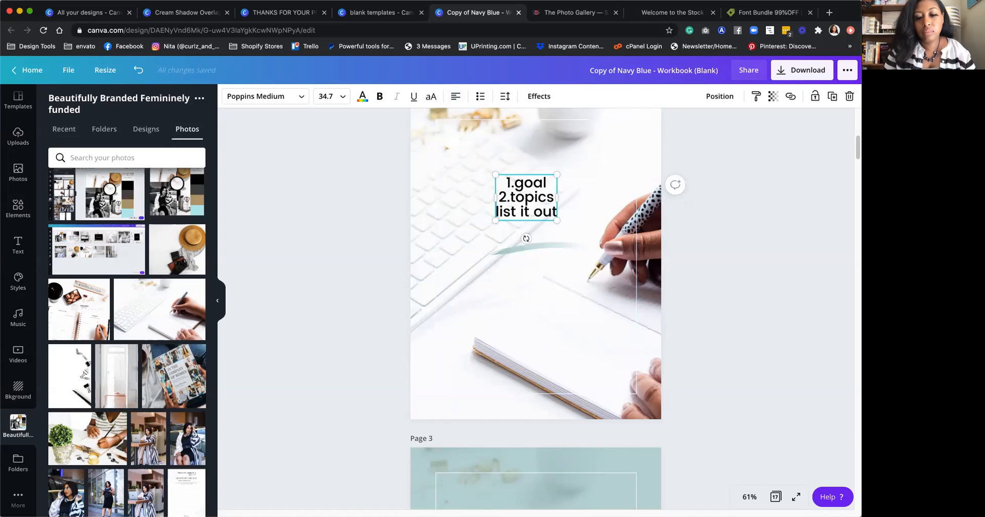
click(497, 211)
text(3.)
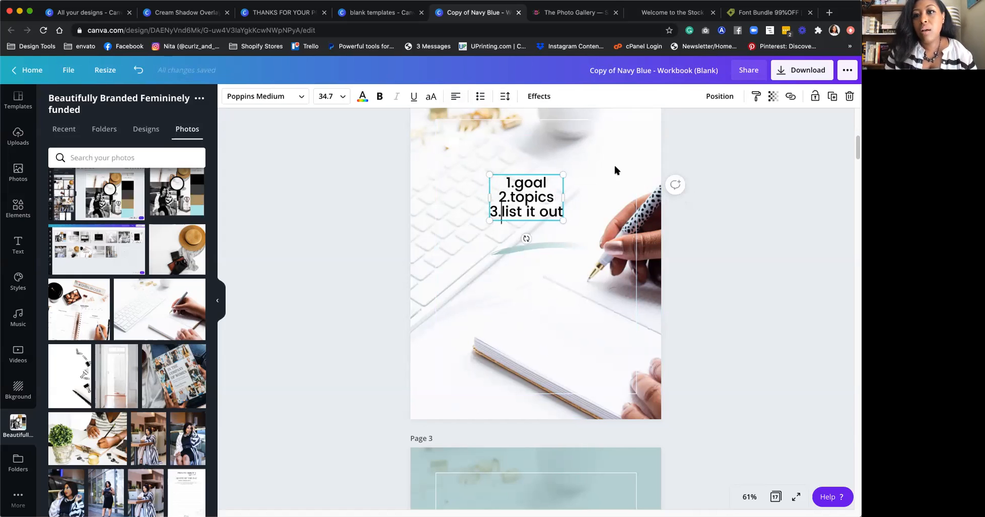
click(807, 240)
Step: Enlarge the numbered list on page 2 and position the teal brush stroke just beneath it
click(543, 203)
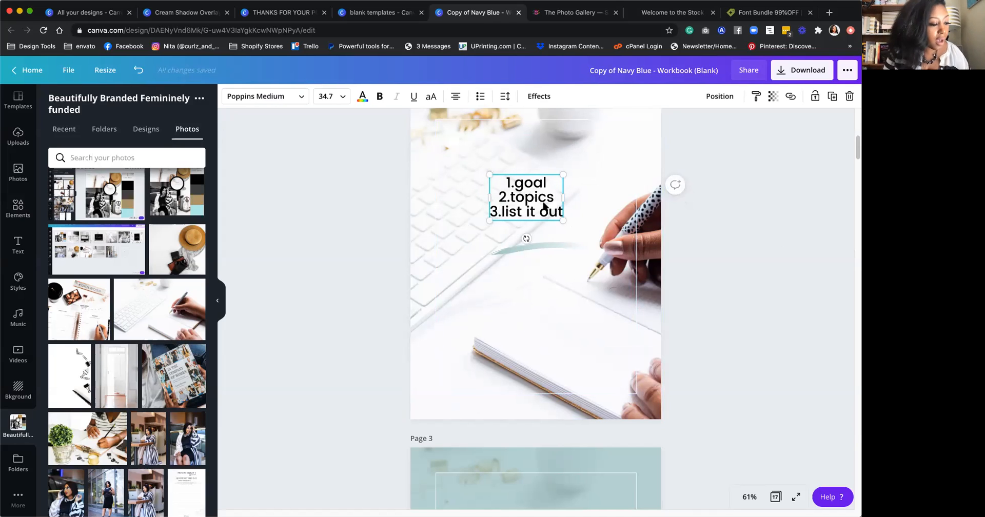
scroll(544, 206, down, 1)
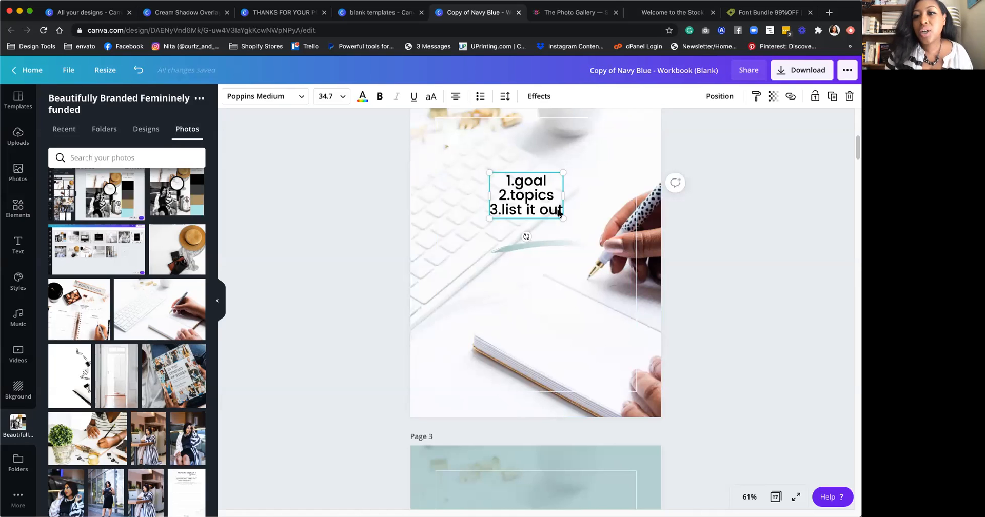
mouse_move(562, 218)
mouse_down()
mouse_move(595, 271)
mouse_move(543, 215)
mouse_move(525, 230)
mouse_move(534, 247)
mouse_move(552, 247)
mouse_move(540, 244)
mouse_move(552, 234)
mouse_move(544, 273)
mouse_up()
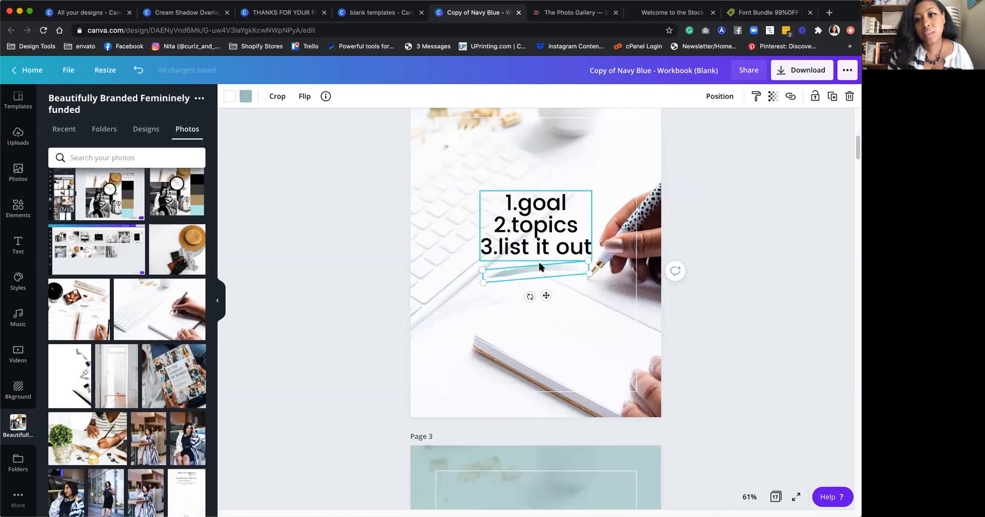
click(606, 273)
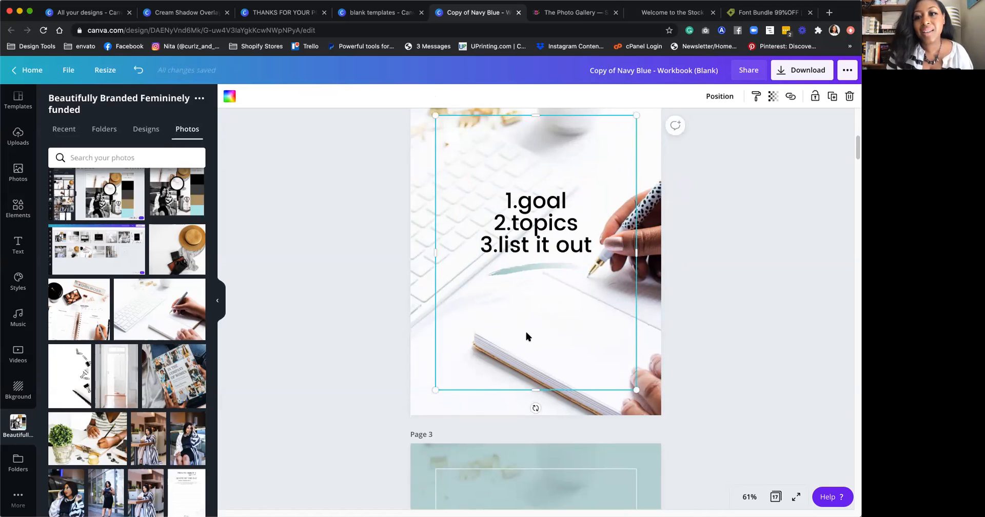
Step: Move page 4's second row of photo placeholders and captions slightly down to widen the gap between the rows
scroll(526, 336, down, 3)
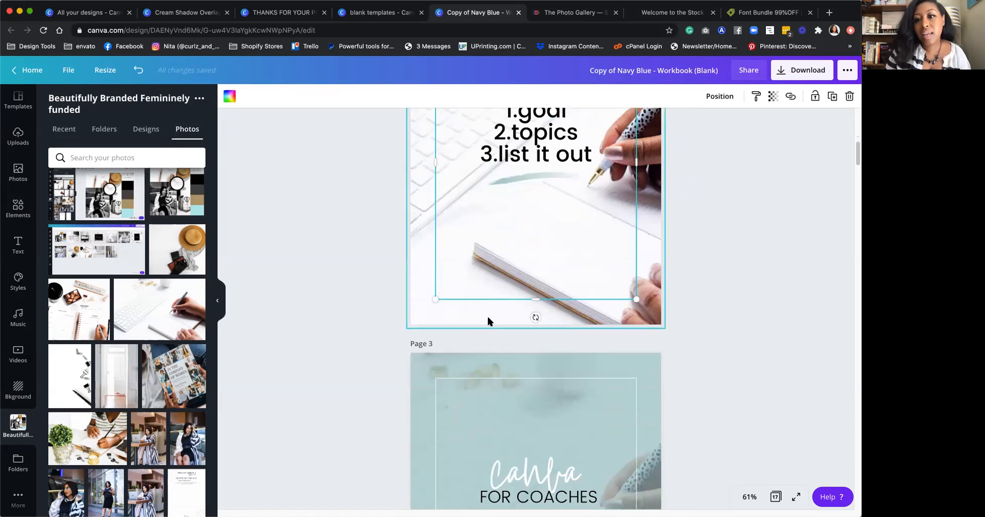
scroll(487, 318, down, 4)
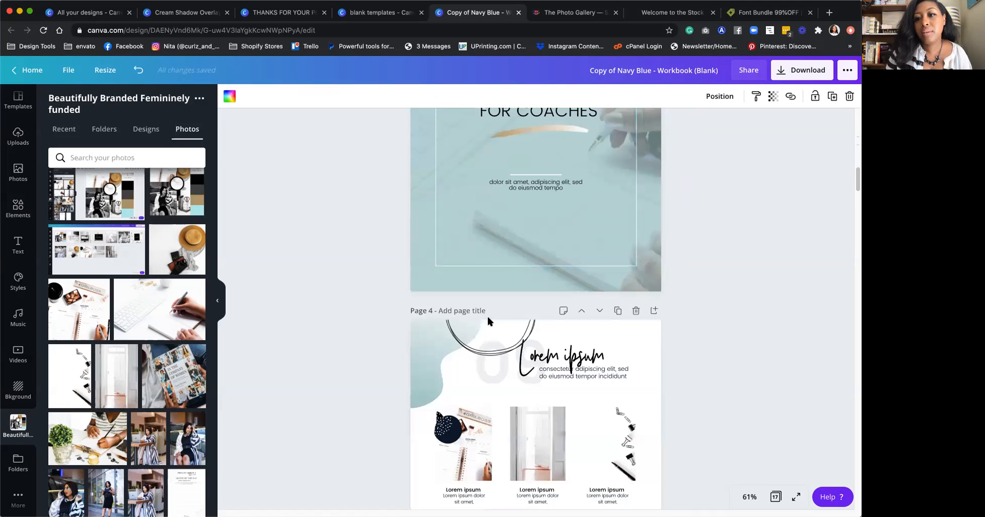
scroll(725, 280, down, 3)
click(750, 278)
scroll(749, 278, down, 3)
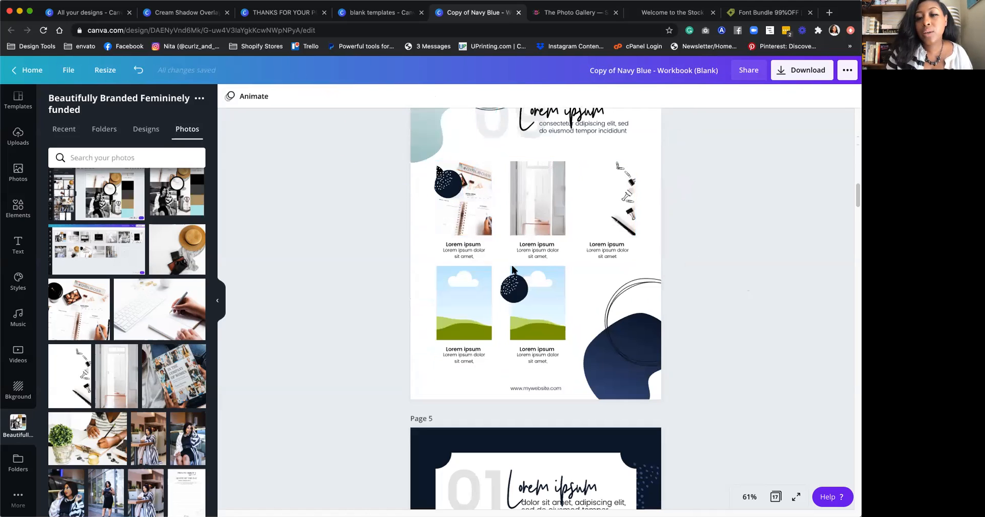
scroll(527, 297, up, 1)
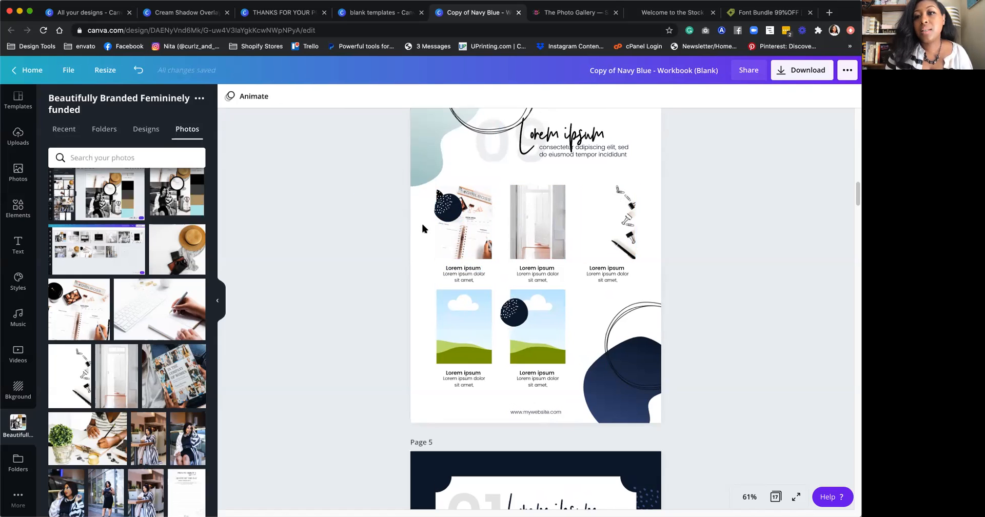
click(477, 269)
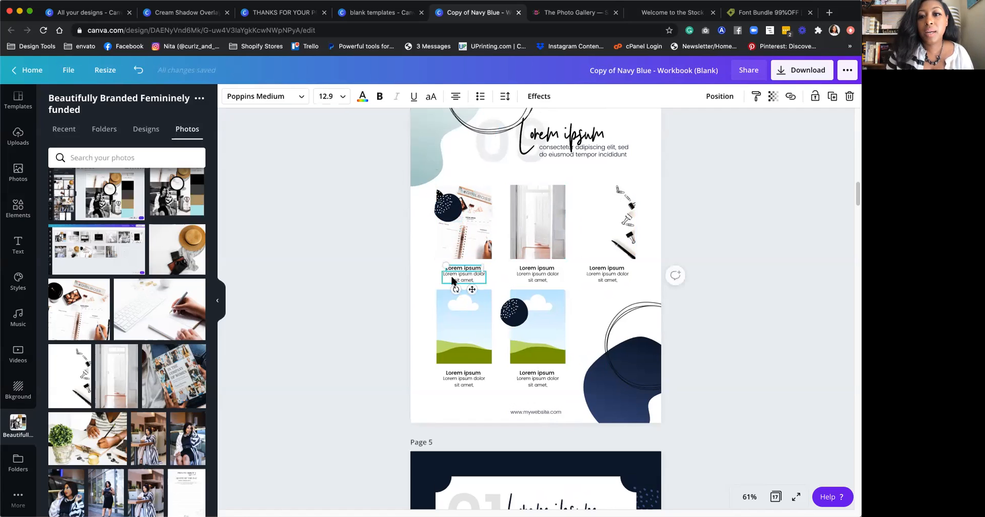
drag(398, 293, 562, 398)
drag(533, 342, 533, 355)
click(770, 301)
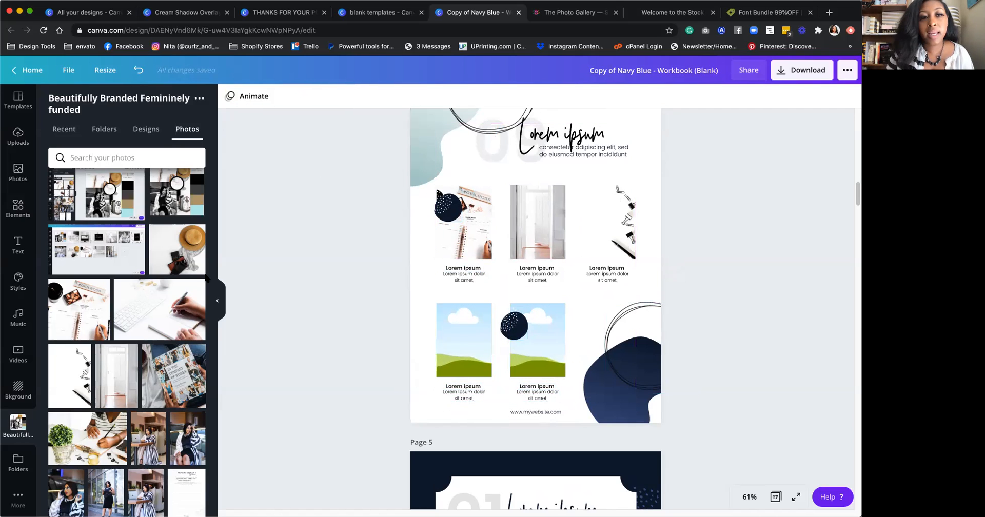
Step: Add a square shape to page 4 and shrink it to a small, button-sized rectangle
click(19, 209)
click(113, 370)
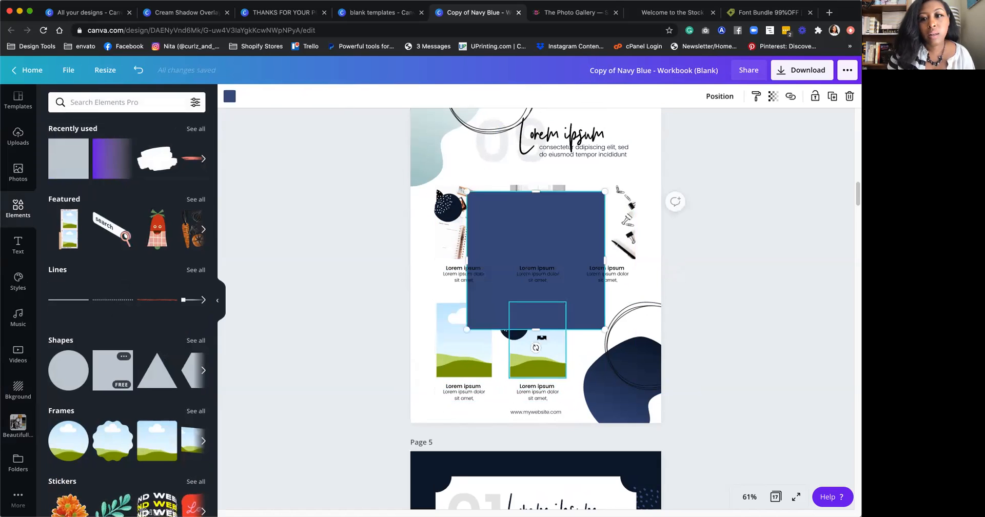
drag(605, 329, 567, 208)
drag(516, 191, 503, 212)
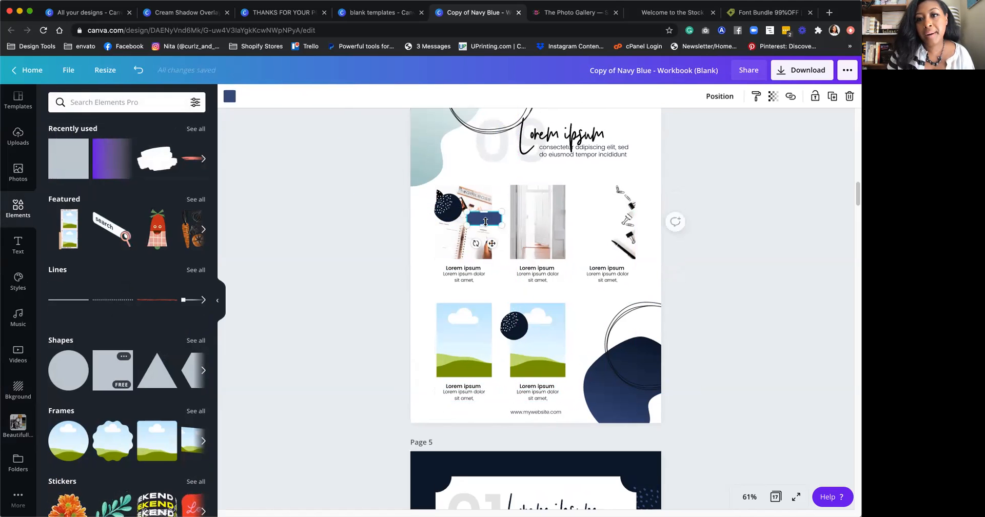
Step: Zoom to 75% and place the blue rectangle under the first photo's caption on page 4
click(708, 466)
click(749, 497)
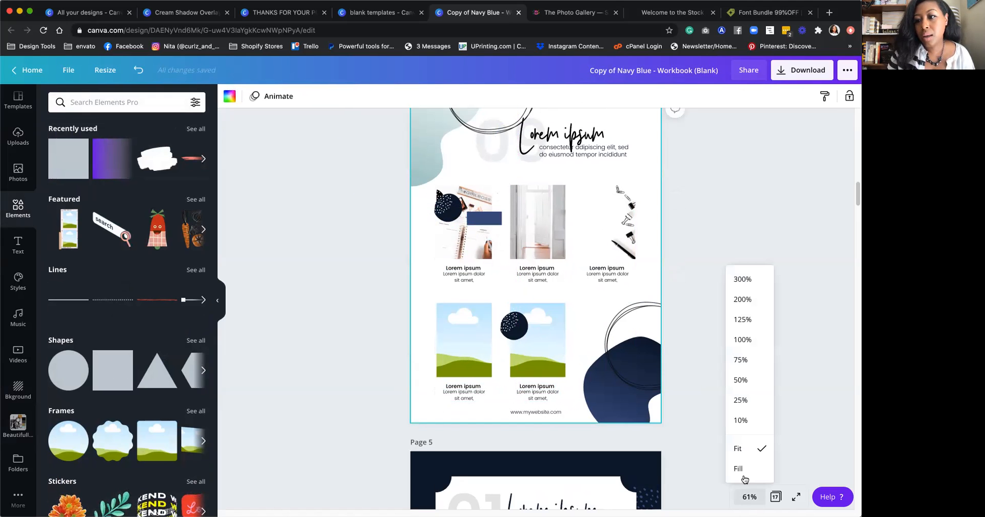
click(740, 361)
drag(459, 199, 447, 287)
Step: Add a body text box near the blue rectangle reading "learn more"
click(17, 242)
drag(82, 209, 455, 323)
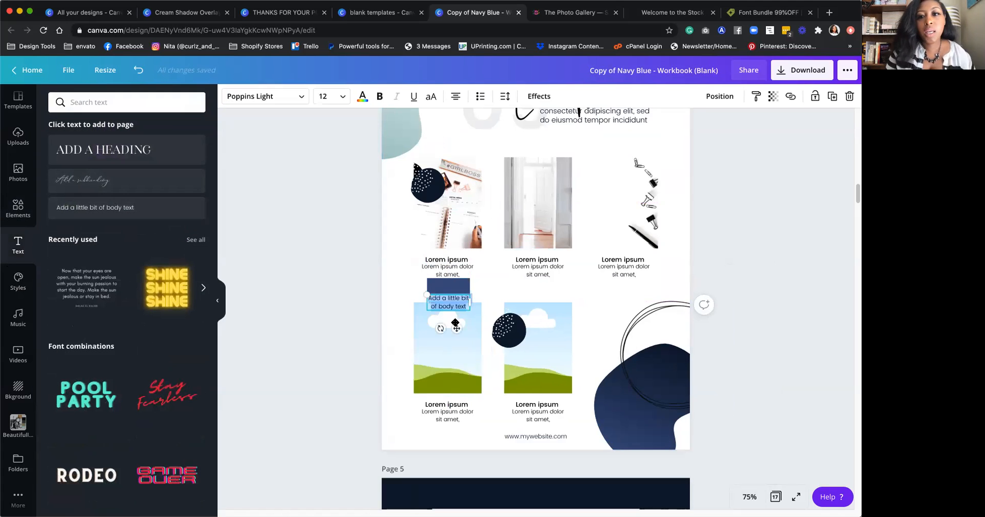
key(BackSpace)
text(learn more)
click(545, 269)
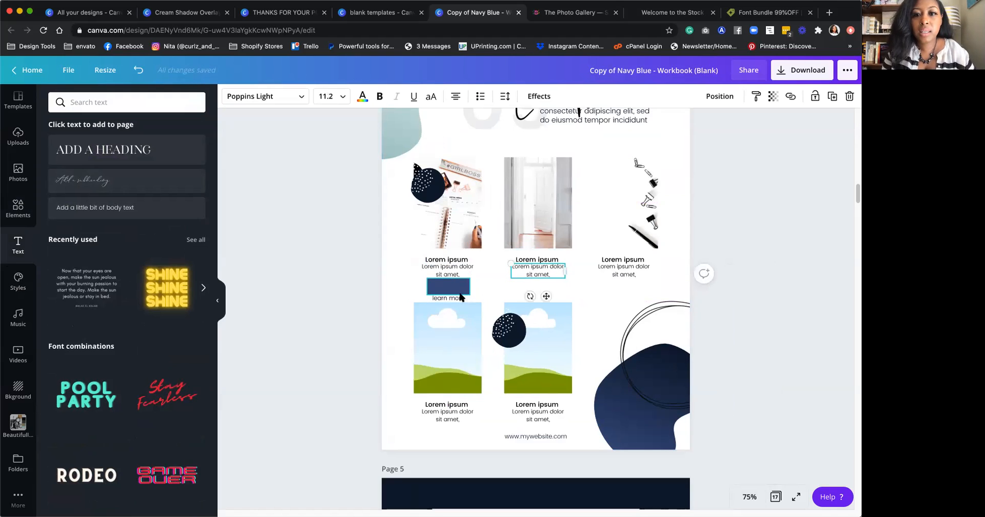
Step: Place the "learn more" text on the blue rectangle and color it white
drag(460, 297, 460, 285)
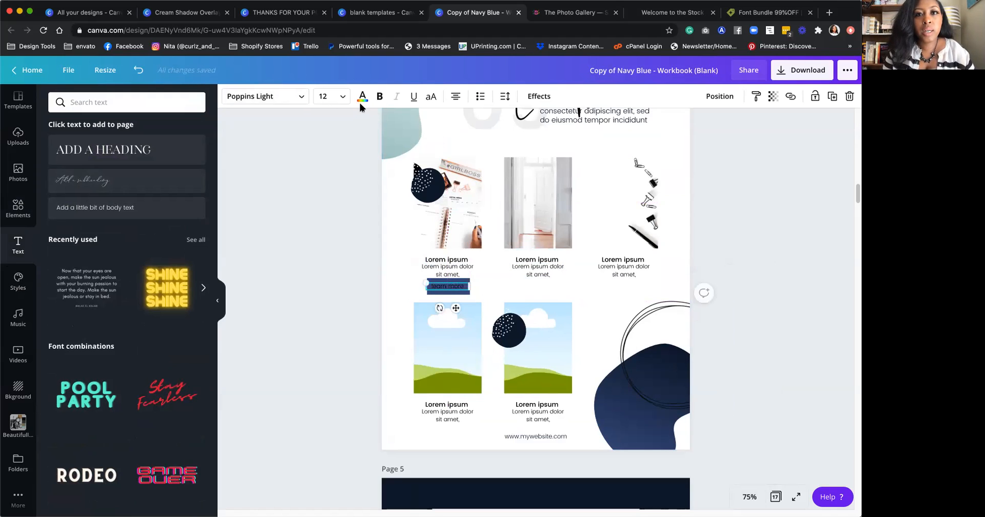
click(362, 96)
click(194, 197)
click(546, 274)
click(450, 285)
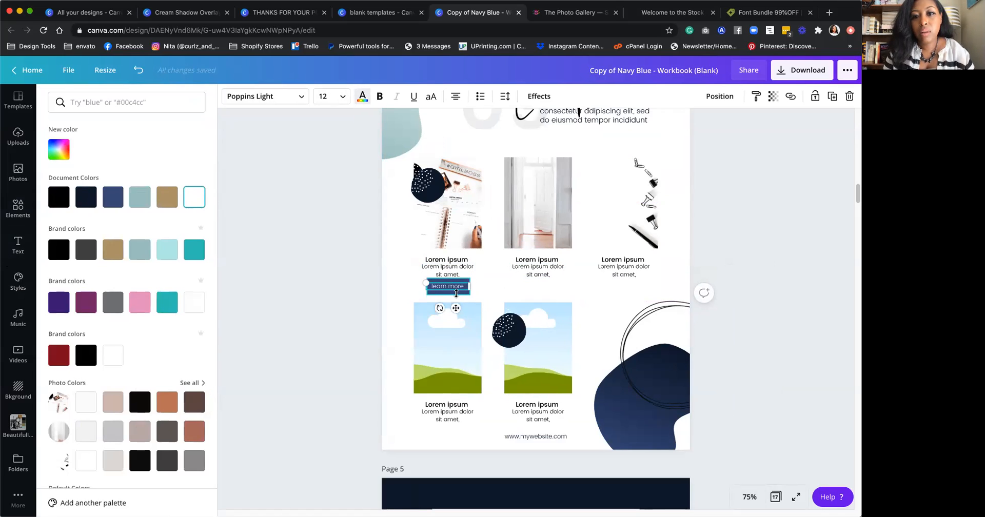
Step: Nudge the "learn more" button so it sits centered under the first photo's caption on page 4
click(456, 293)
mouse_move(449, 295)
mouse_down()
mouse_move(460, 283)
mouse_move(448, 292)
mouse_up()
click(494, 292)
click(497, 292)
click(446, 286)
click(485, 279)
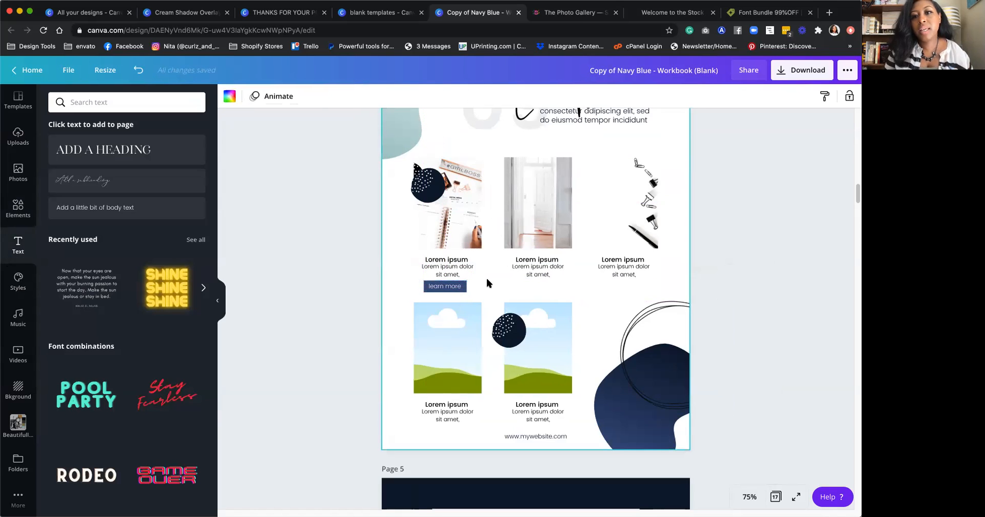
scroll(484, 282, down, 1)
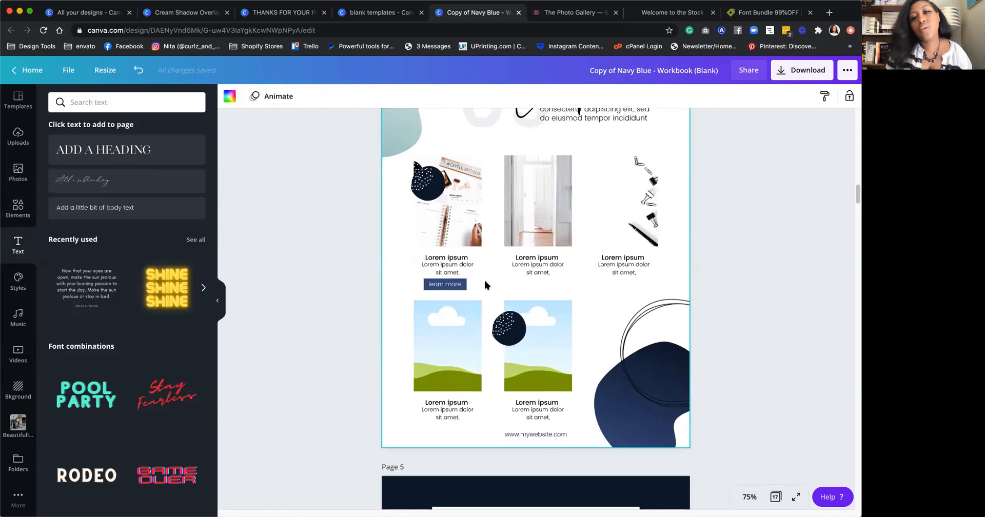
Step: Link the "learn more" text to the business's website address
double_click(440, 282)
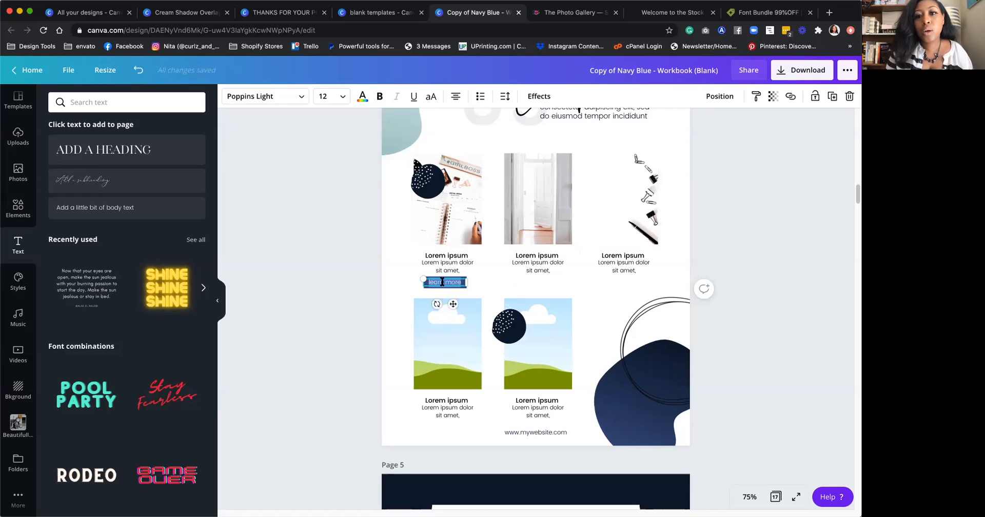
click(788, 97)
click(661, 125)
text(nita.s)
key(BackSpace)
key(BackSpace)
key(BackSpace)
key(BackSpace)
key(BackSpace)
key(BackSpace)
text(we)
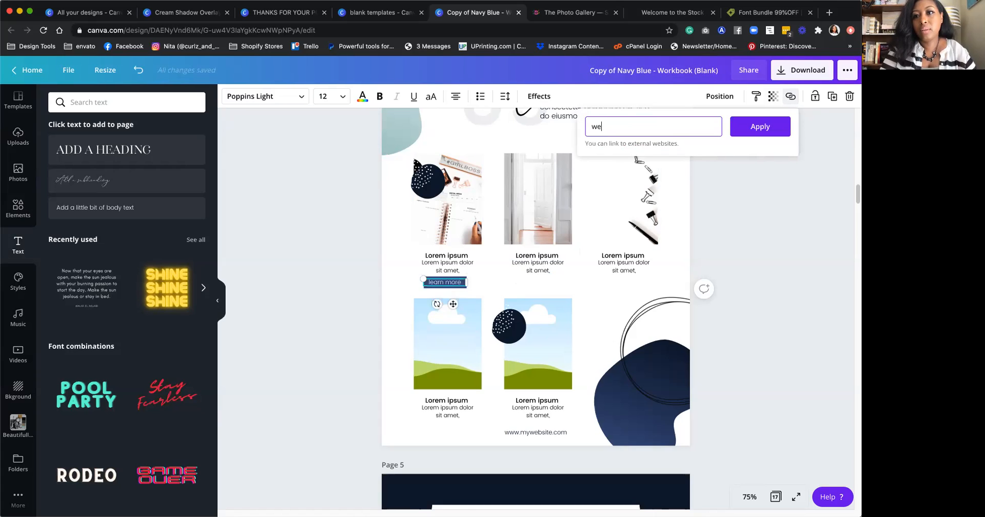
text(ww)
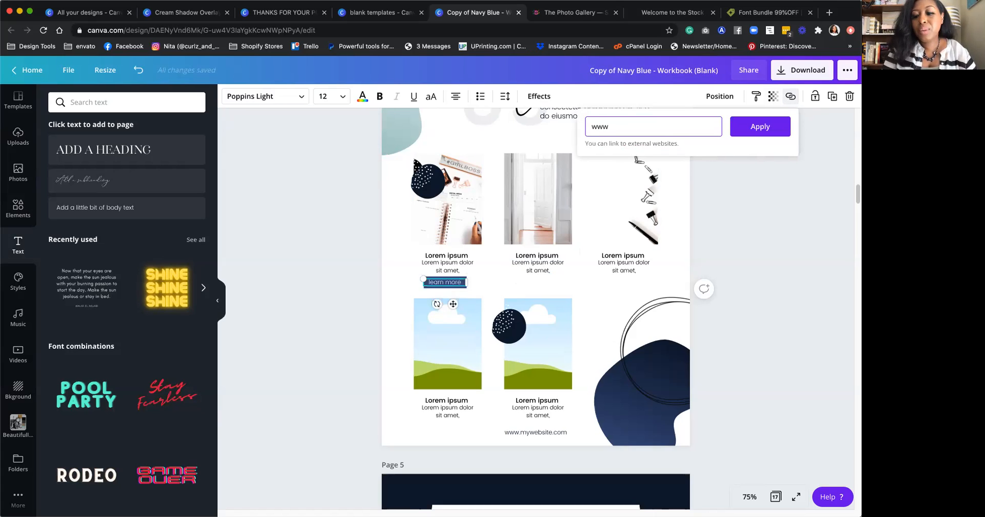
text(.)
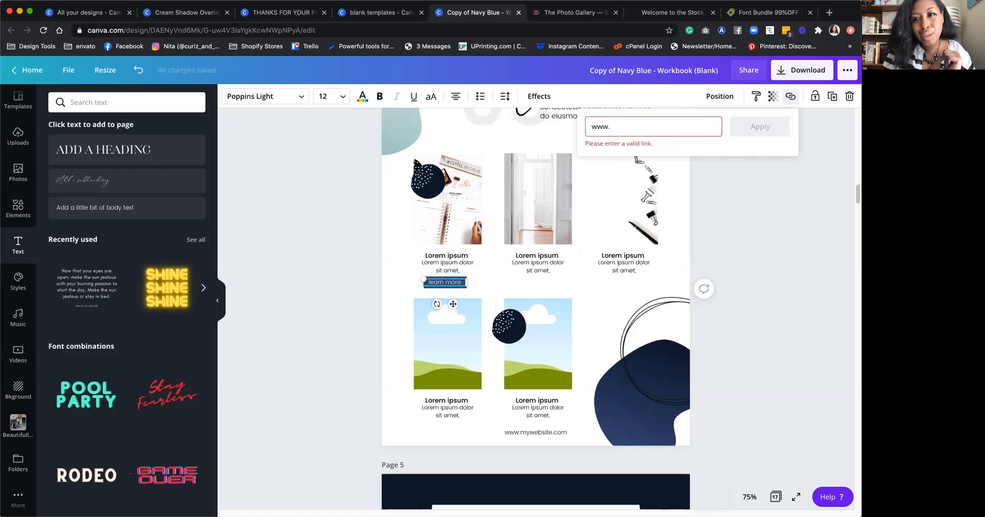
text(nitasc)
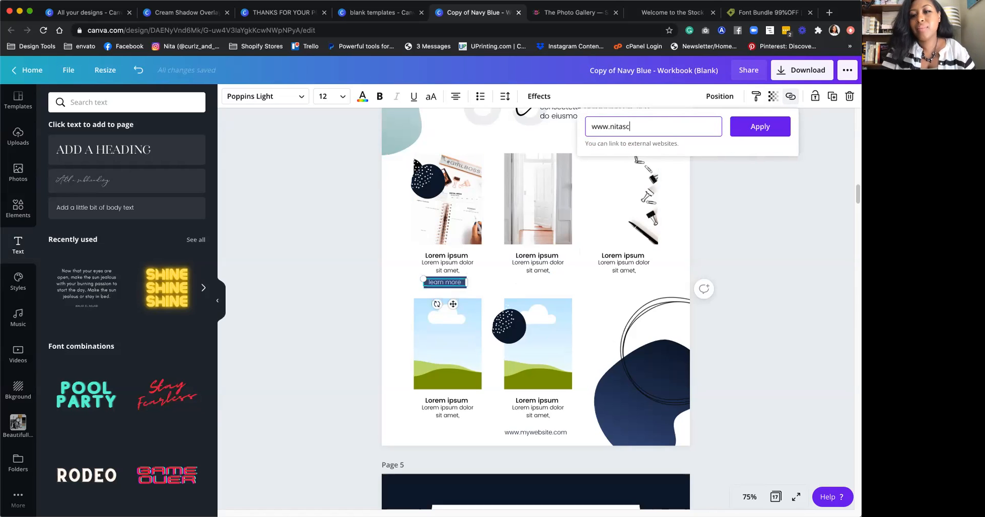
text(ruggs.)
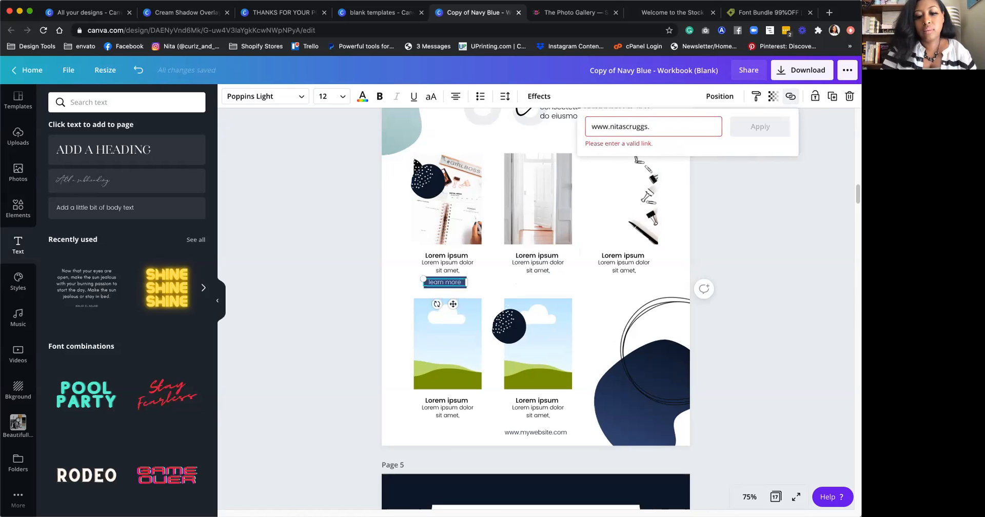
text(com)
click(752, 134)
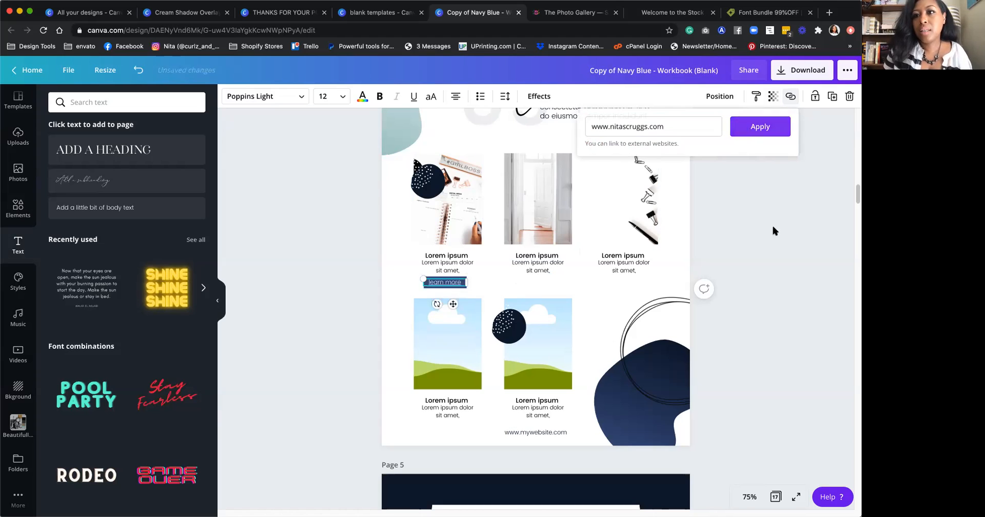
click(777, 227)
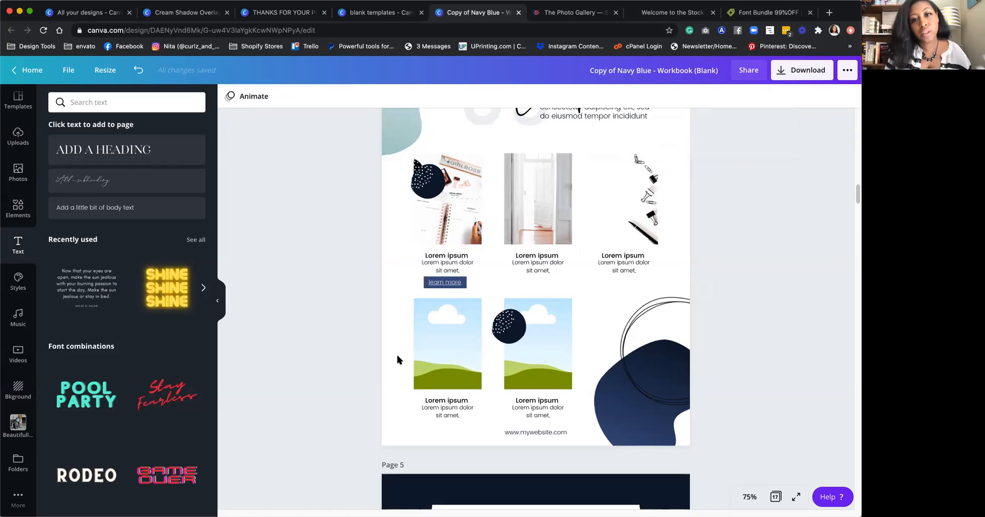
Step: Move the "Lorem ipsum" heading under page 4's first photo slightly up, away from its description
scroll(398, 356, down, 1)
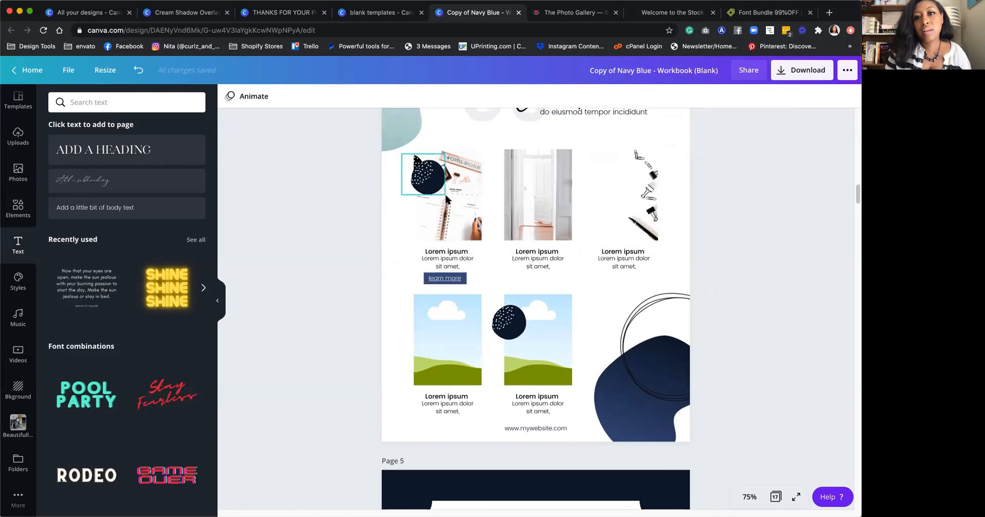
drag(457, 255, 457, 251)
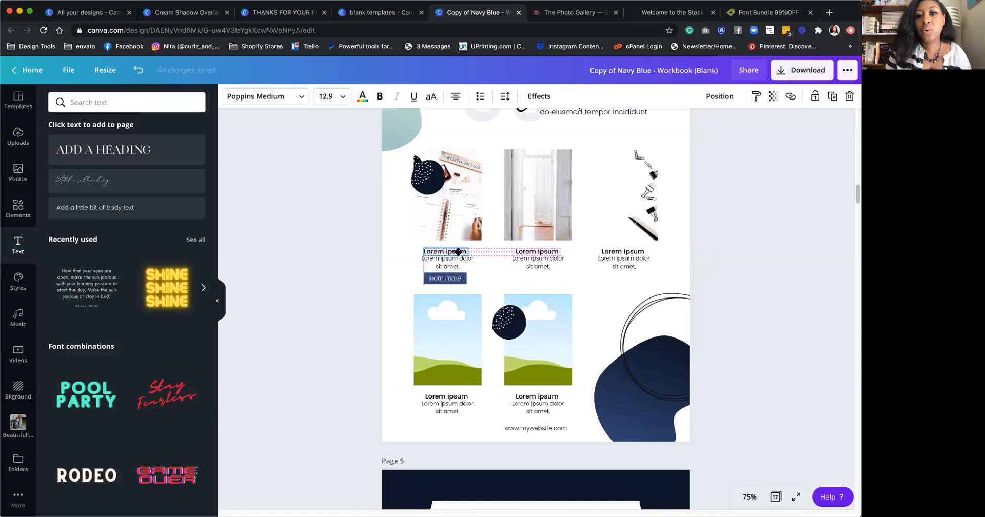
click(447, 280)
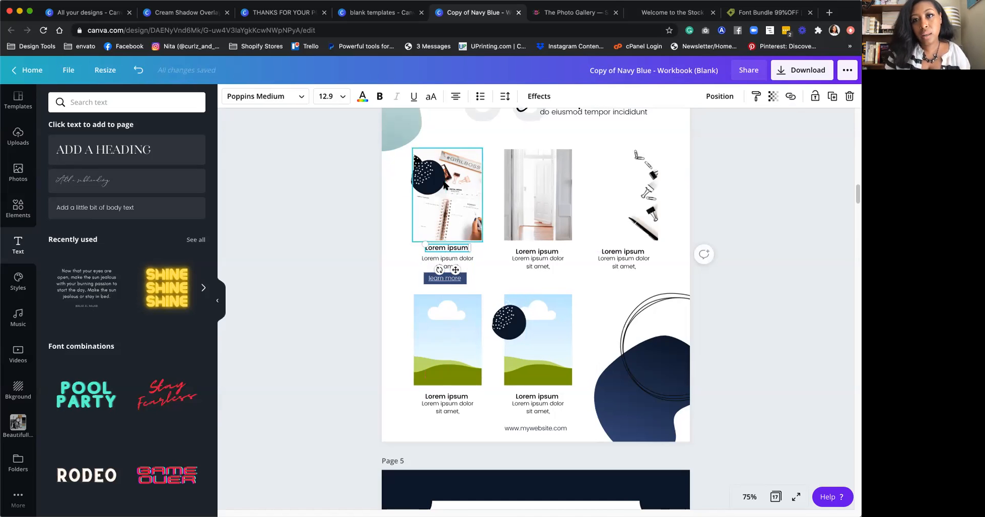
Step: Recolor the navy dotted blob on page 4's first photo to the tan brand color and apply the change to all matching navy elements
click(428, 175)
click(246, 96)
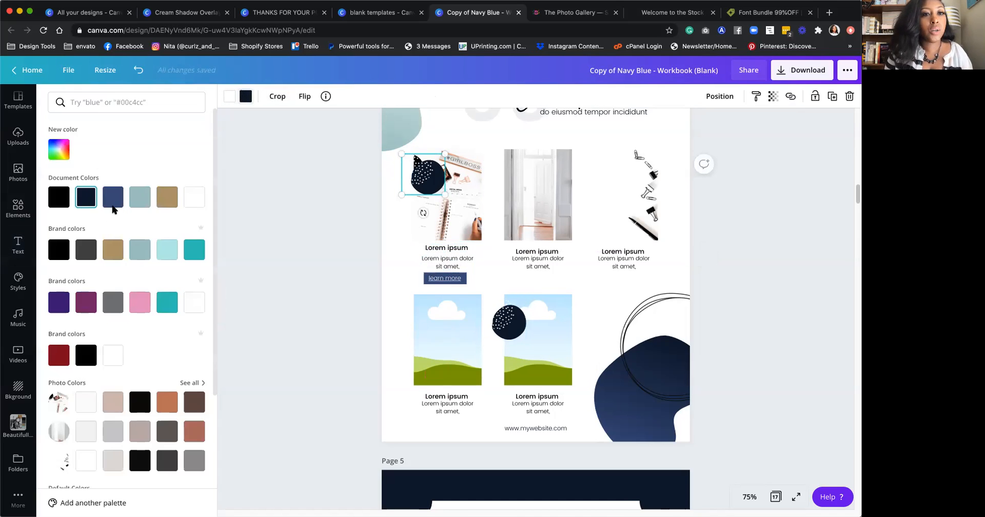
click(139, 197)
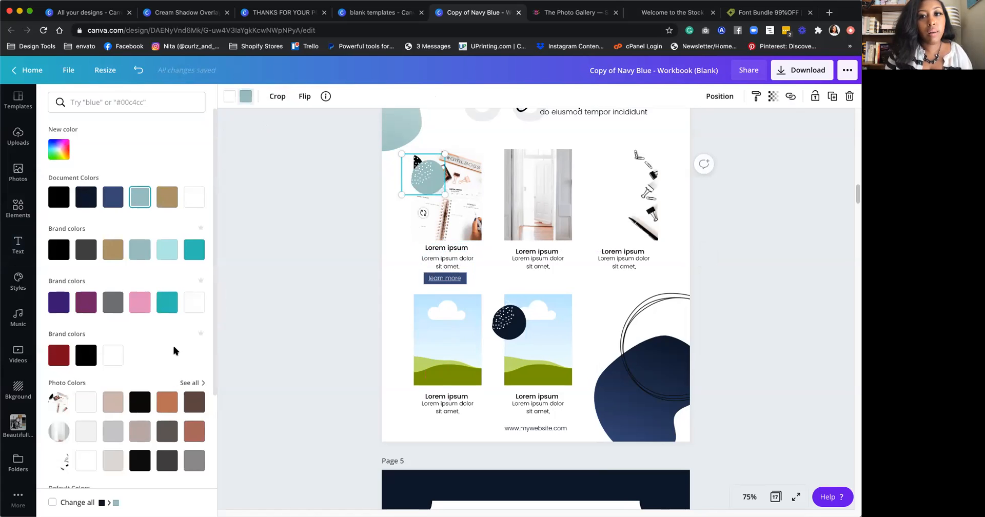
scroll(174, 351, down, 2)
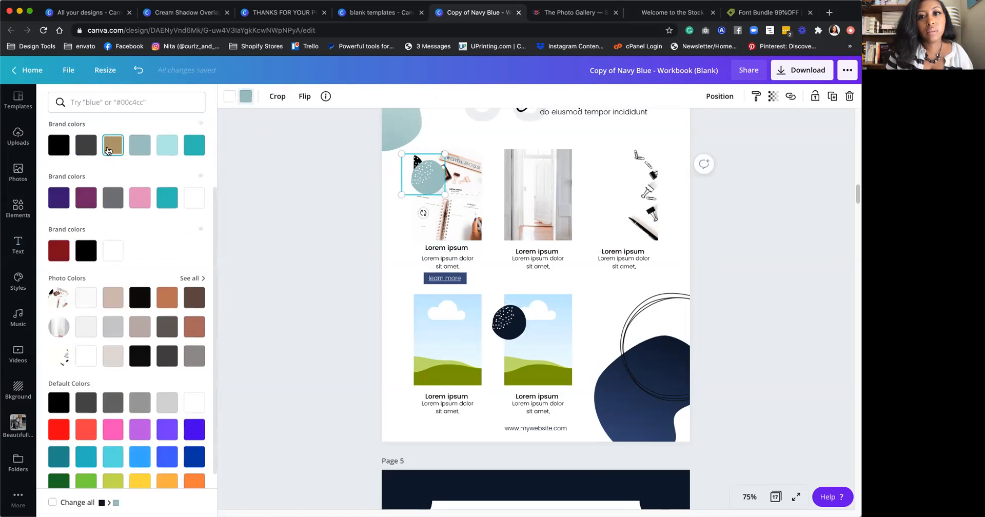
click(113, 145)
scroll(87, 400, down, 1)
click(52, 502)
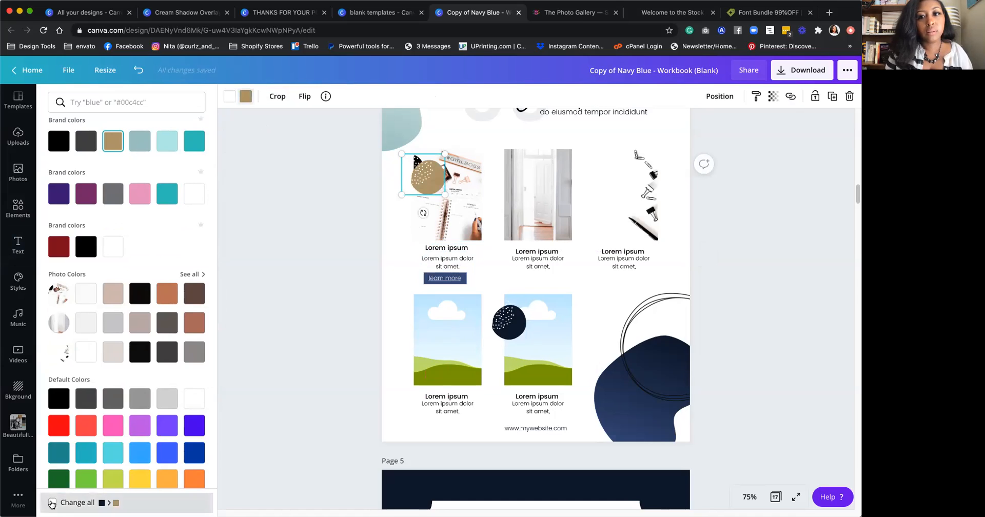
Step: Change the large gradient shape on page 4 to fade from muted teal to white
click(608, 379)
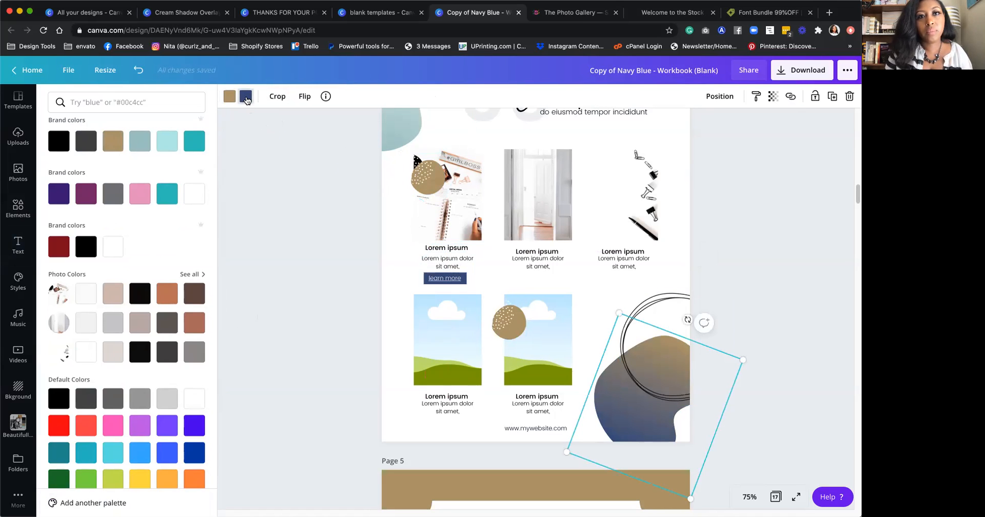
click(246, 100)
click(246, 97)
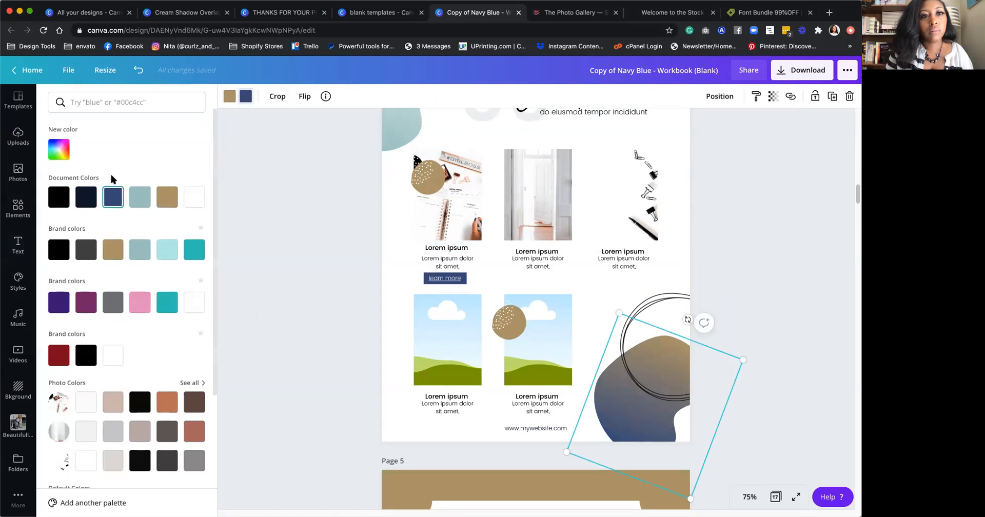
click(195, 197)
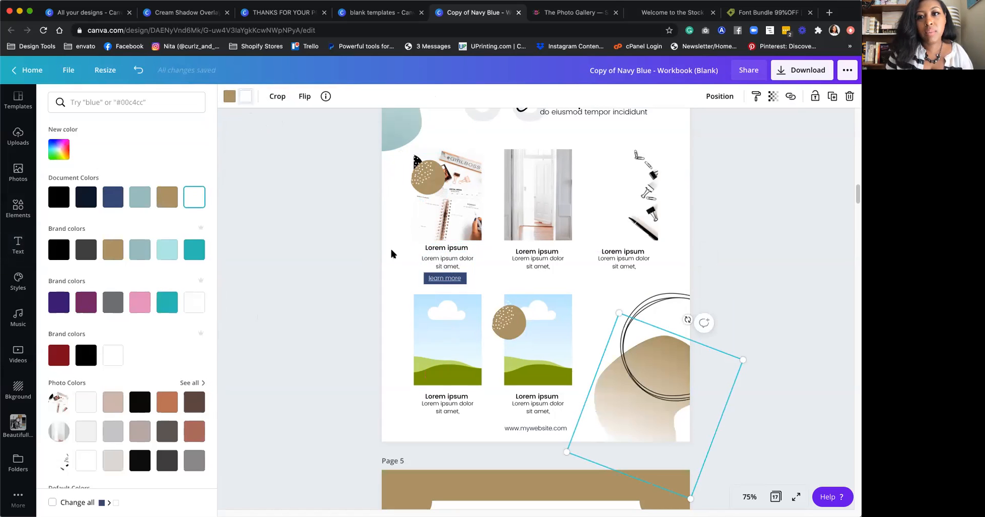
click(229, 96)
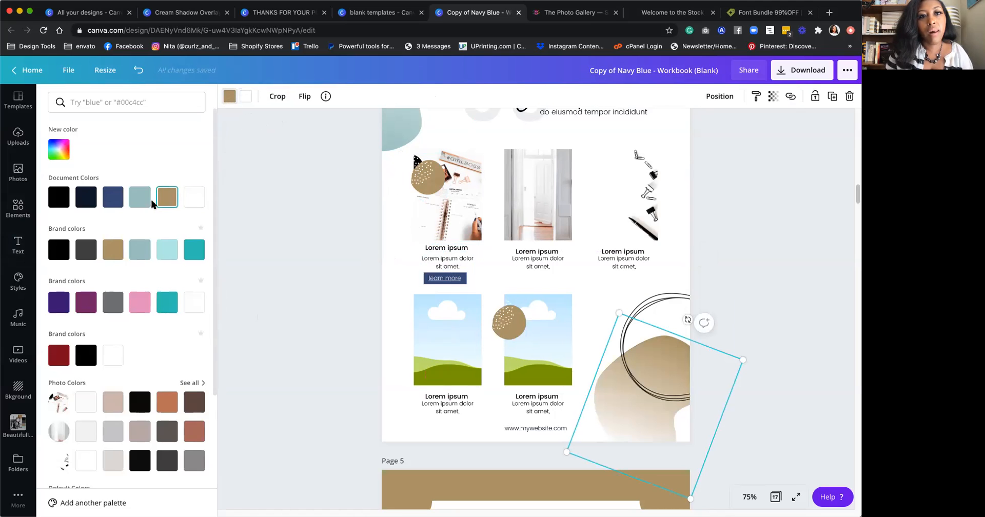
click(141, 203)
scroll(362, 241, up, 3)
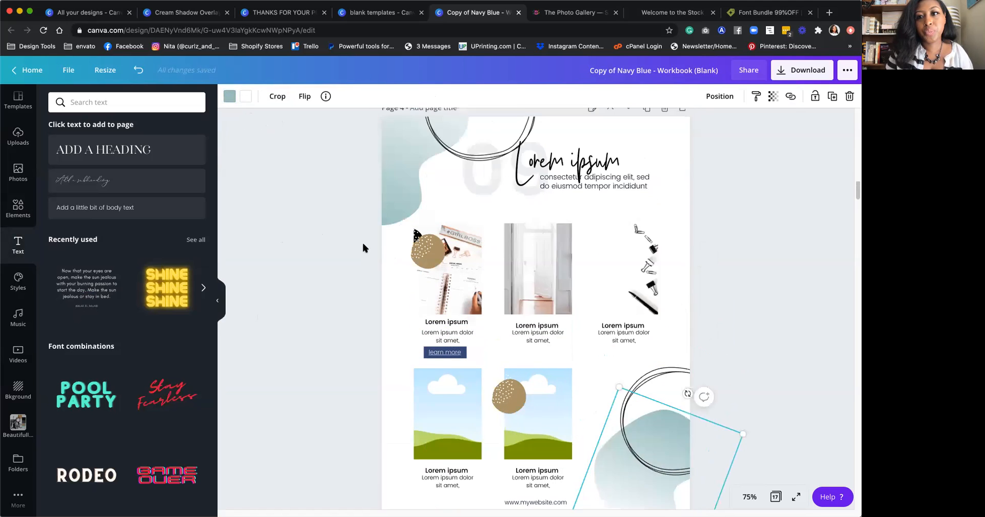
Step: Change the blue part of the dotted blob on page 5 to white
scroll(374, 265, down, 10)
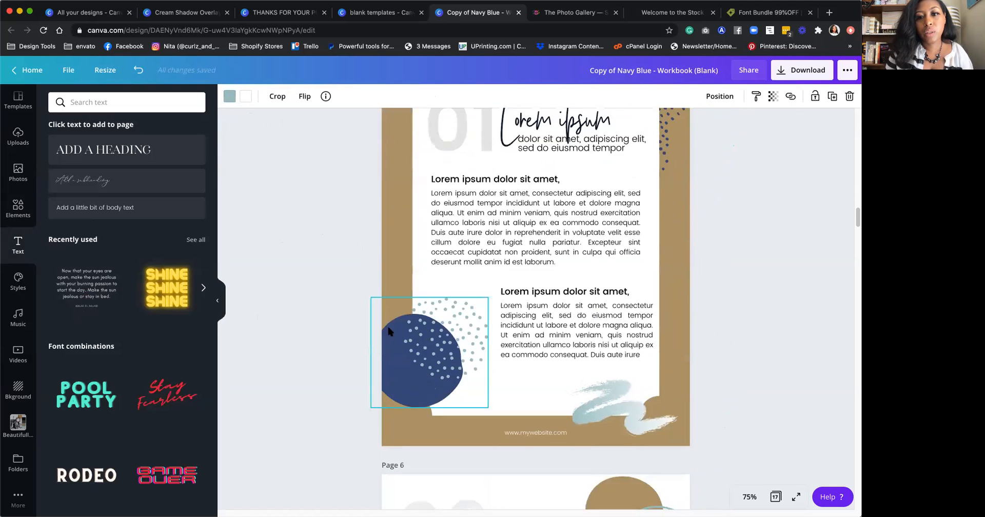
click(394, 351)
click(246, 96)
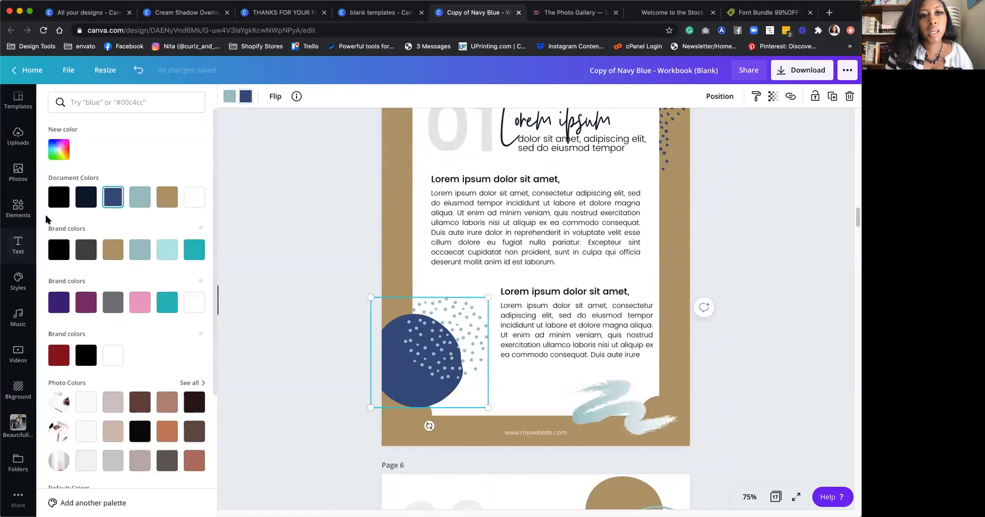
click(194, 197)
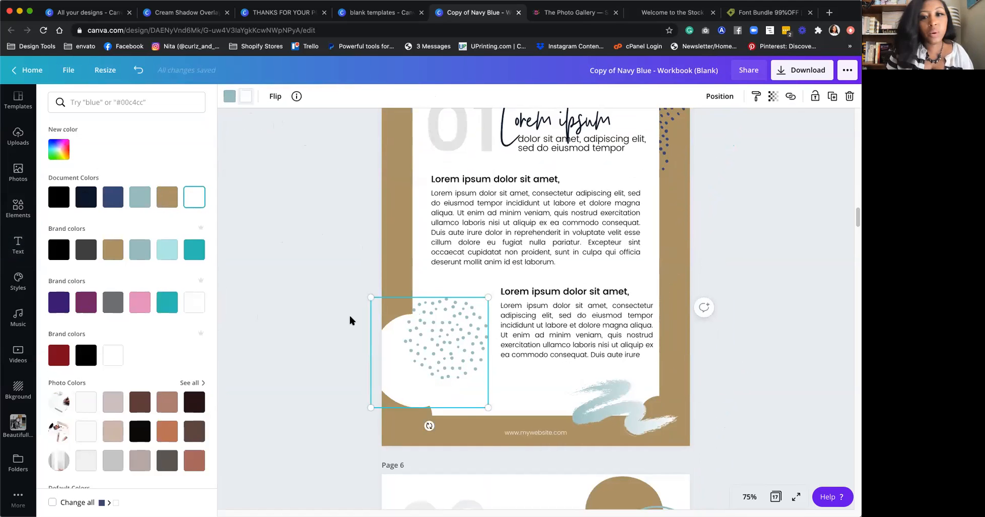
click(348, 247)
Step: Set the page 5 "Lorem ipsum" script title in the brand font Stay Classy Duo Script Regular
scroll(348, 247, up, 5)
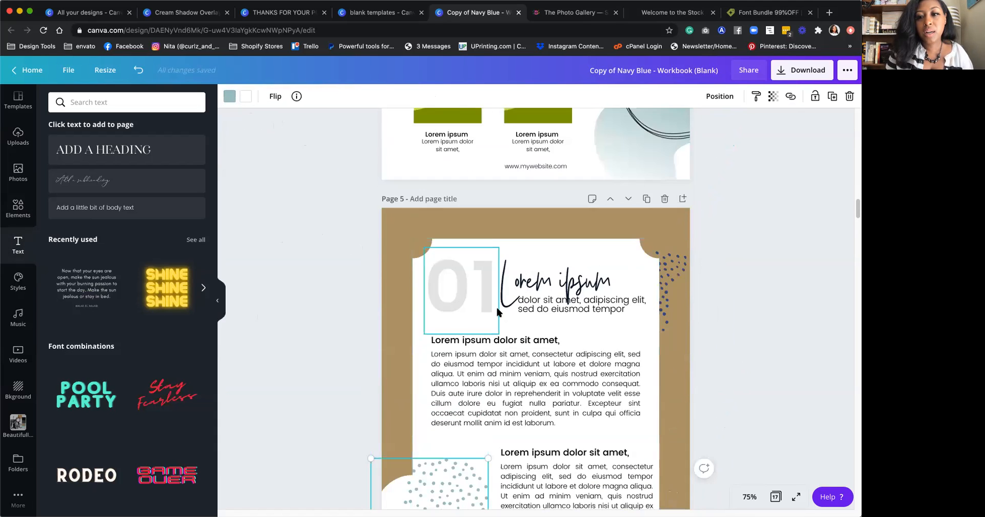
click(553, 331)
double_click(557, 334)
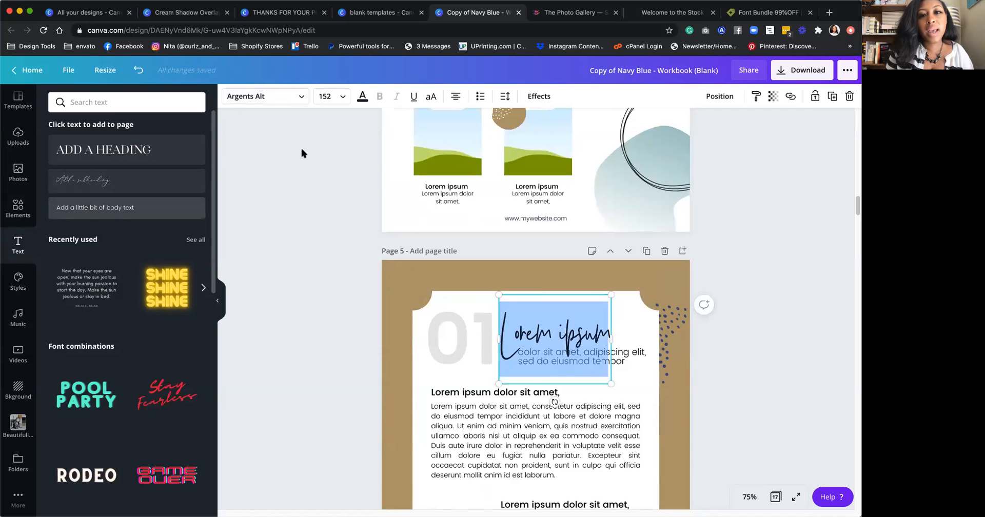
click(263, 105)
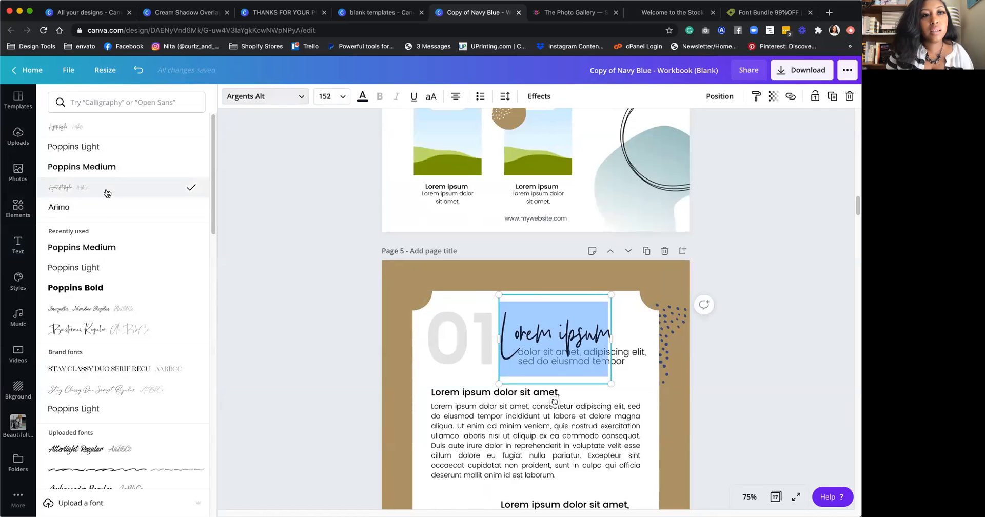
click(124, 392)
Step: Resize the page 5 script title to about 60.5 and move it down to just above the subtitle
click(338, 96)
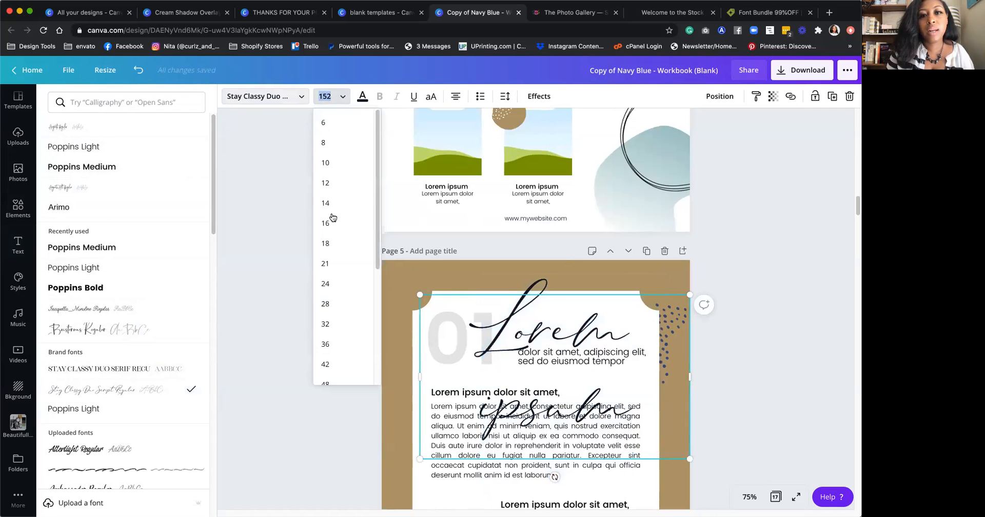
click(337, 346)
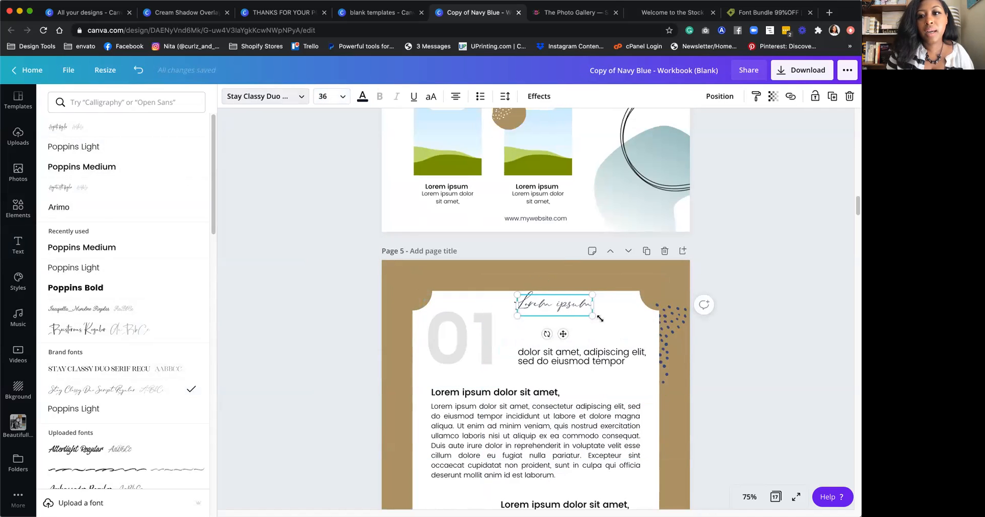
drag(641, 340, 643, 341)
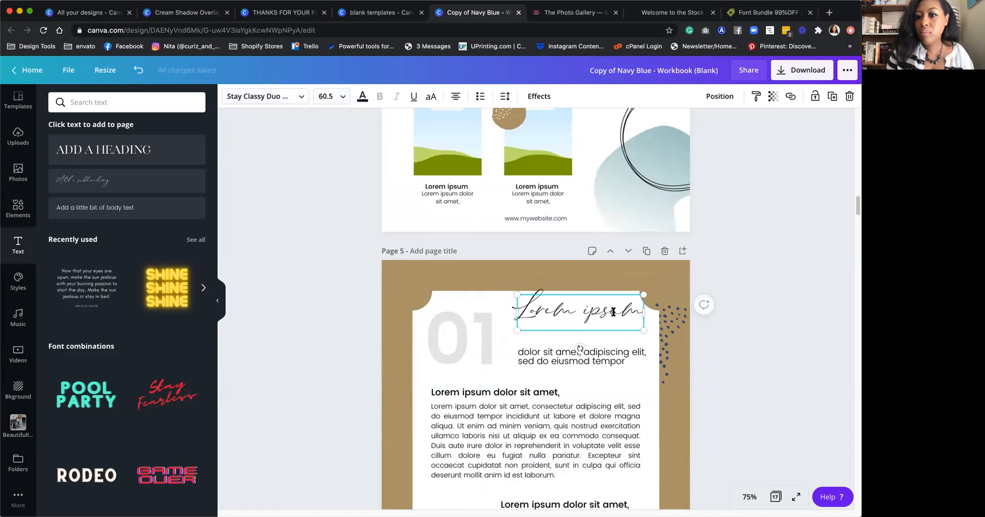
click(626, 279)
drag(632, 310, 633, 332)
Step: Delete the second heading and its paragraph beside the dotted blob on page 5
scroll(666, 308, down, 7)
scroll(737, 270, up, 3)
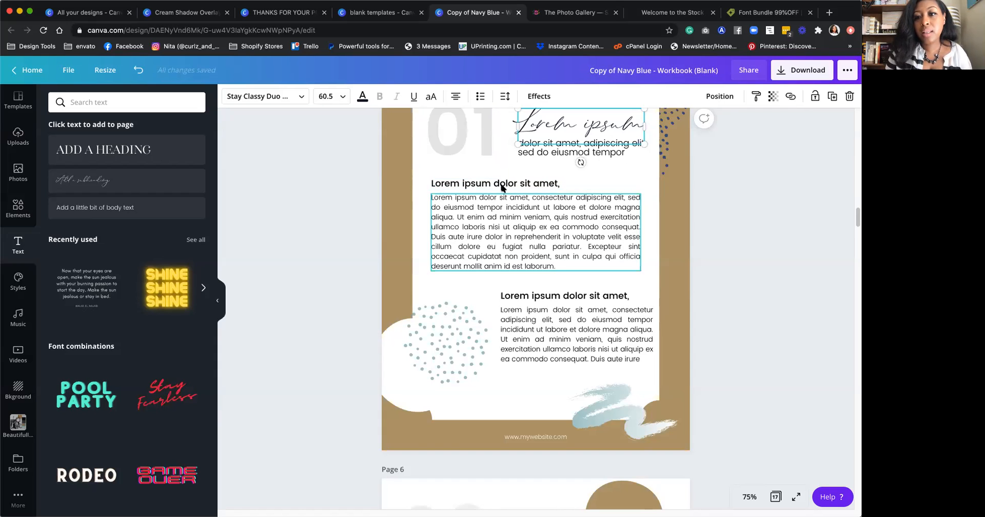
scroll(537, 251, up, 2)
click(513, 245)
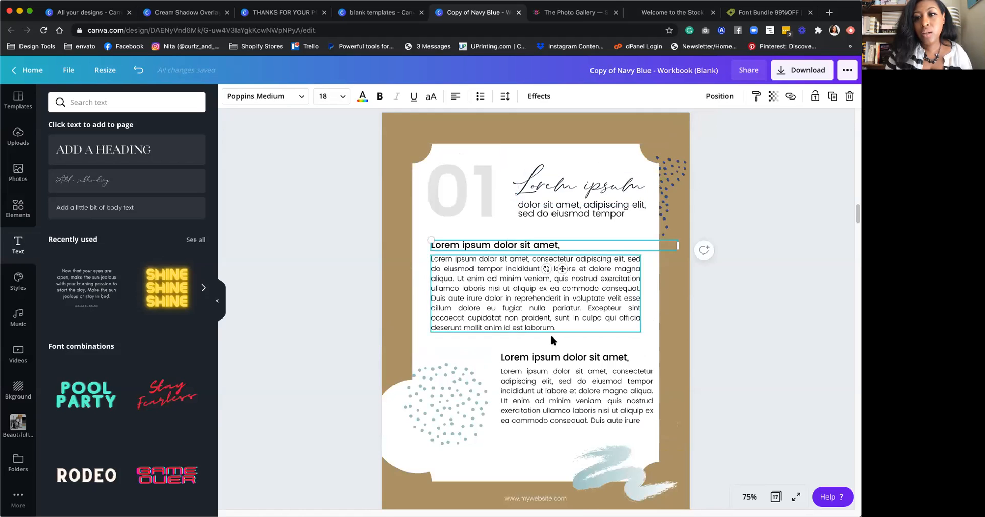
click(548, 359)
shift+click(535, 388)
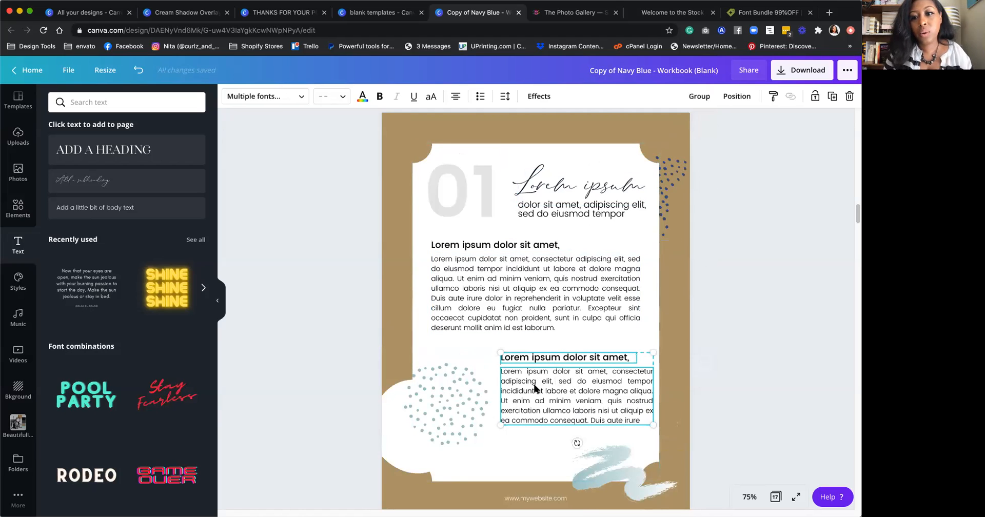
key(BackSpace)
click(585, 292)
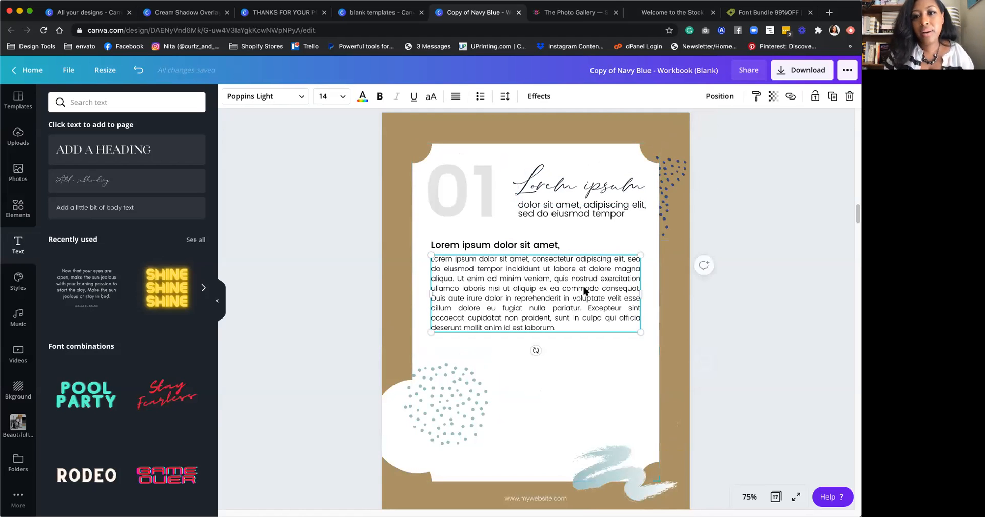
Step: Move the dotted blob into page 5's lower corner and duplicate the body paragraph within its text box
drag(450, 388, 423, 439)
click(606, 323)
click(616, 319)
drag(575, 328, 439, 252)
key(ctrl+c)
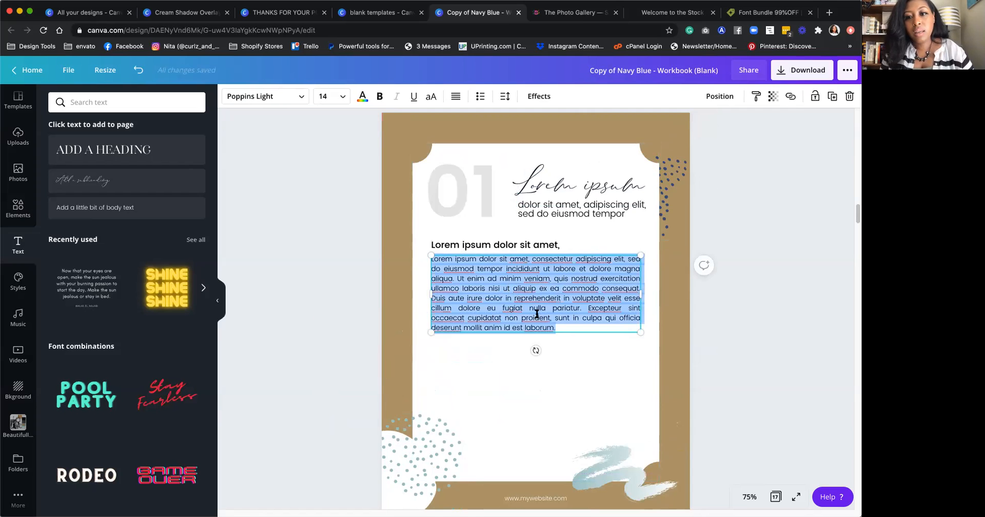
click(560, 326)
key(Return)
key(ctrl+v)
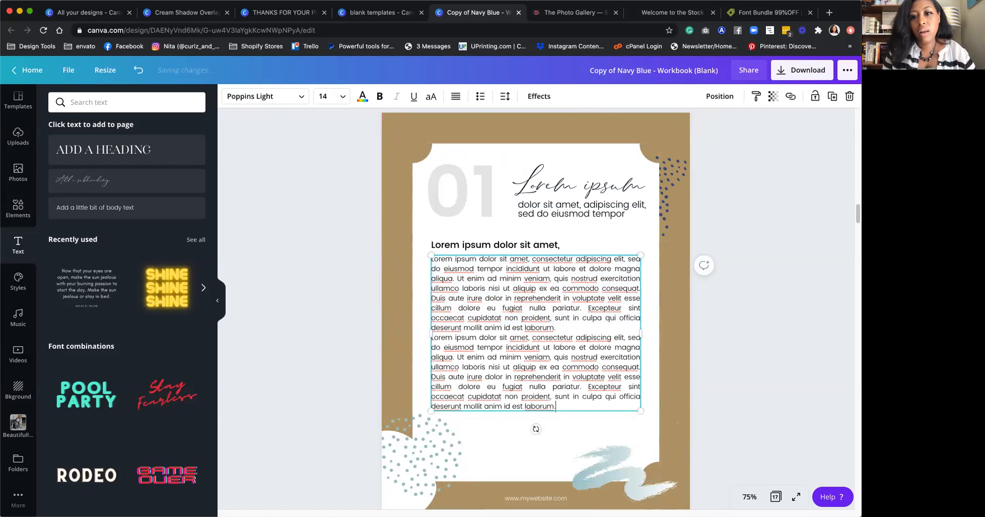
Step: Shift the doubled paragraph block and its "Lorem ipsum dolor sit amet," heading slightly down on page 5
click(777, 314)
drag(591, 328, 592, 338)
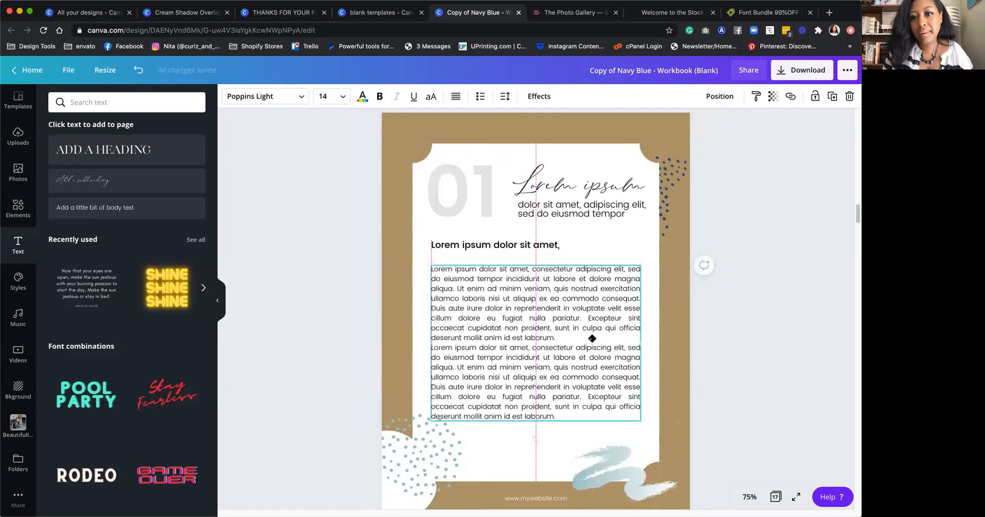
drag(536, 249, 537, 253)
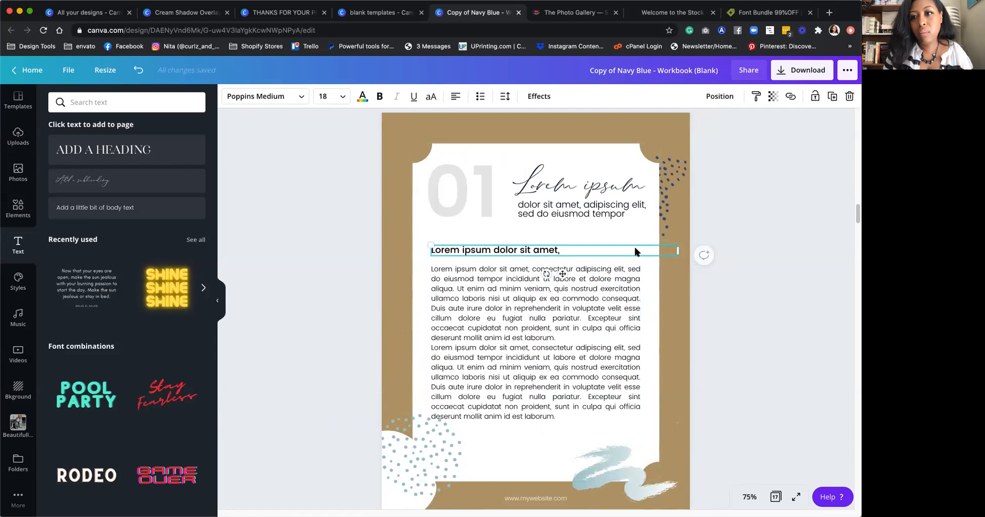
Step: Change the navy dot cluster beside the page 5 title to white
scroll(636, 254, up, 3)
click(673, 288)
click(229, 96)
click(193, 197)
click(670, 285)
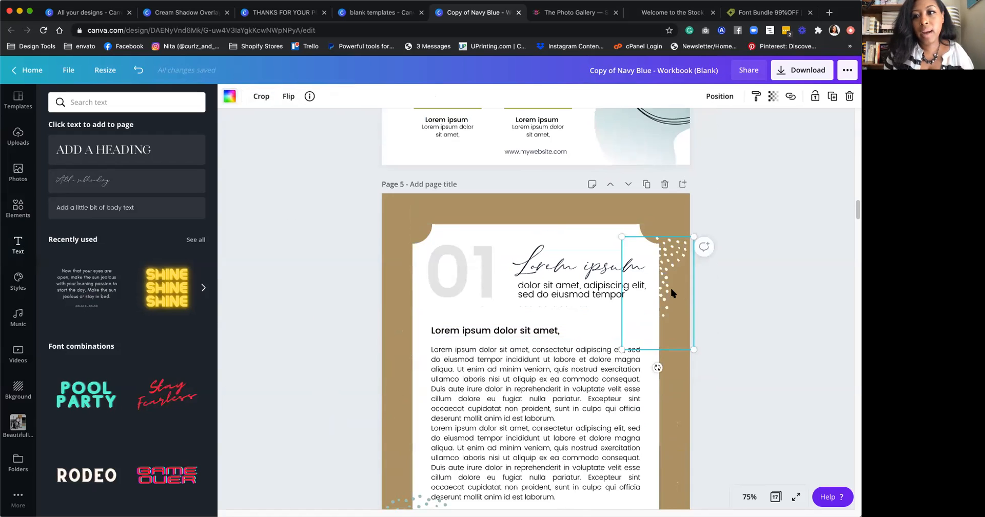
Step: Fill the landscape placeholder at the foot of page 6 with the desk flat-lay planner photo from the brand photos
scroll(670, 286, down, 8)
scroll(625, 310, down, 4)
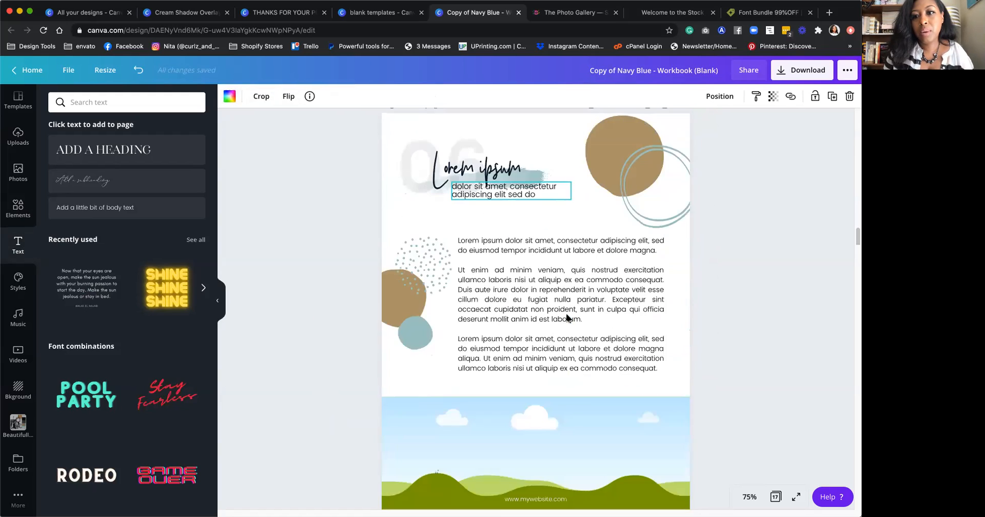
scroll(730, 260, down, 3)
scroll(729, 260, up, 7)
scroll(730, 261, down, 5)
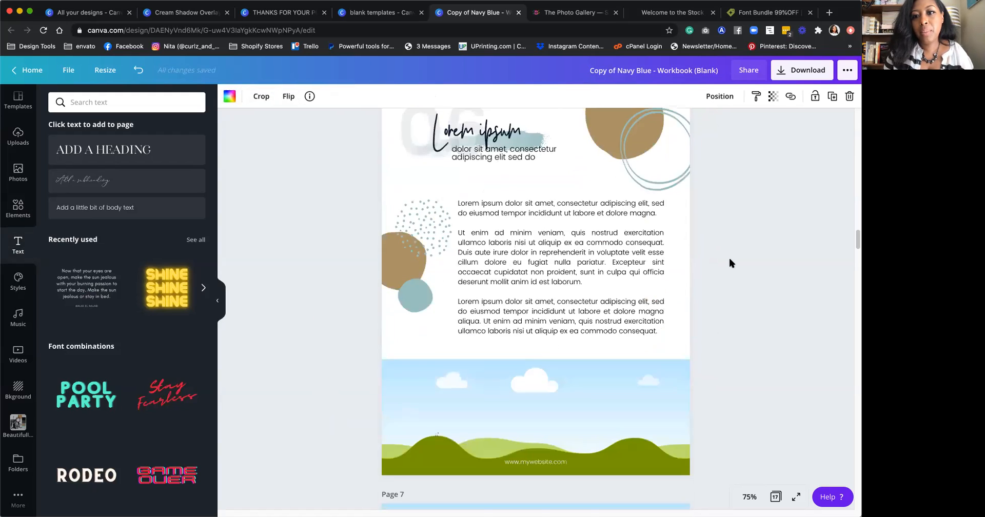
click(561, 341)
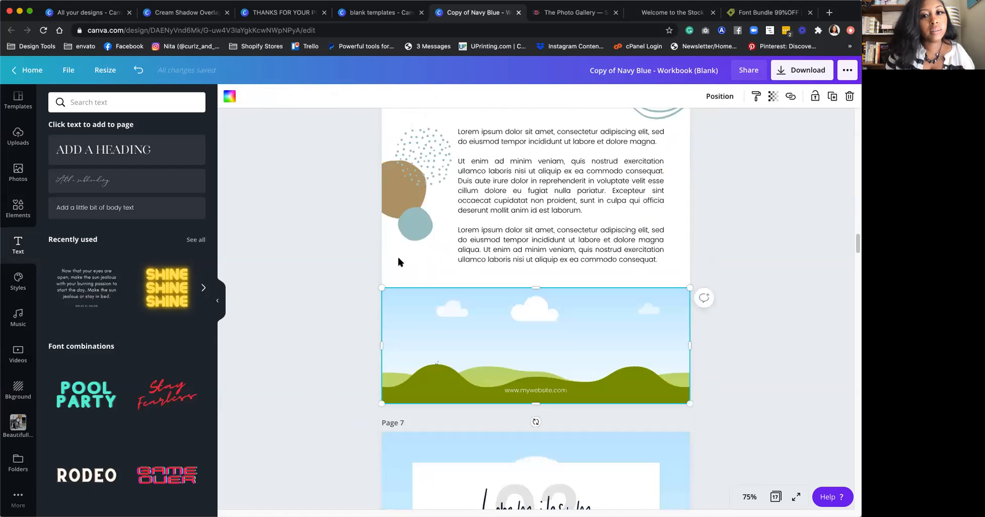
click(18, 172)
click(18, 423)
scroll(107, 365, down, 1)
drag(78, 262, 406, 343)
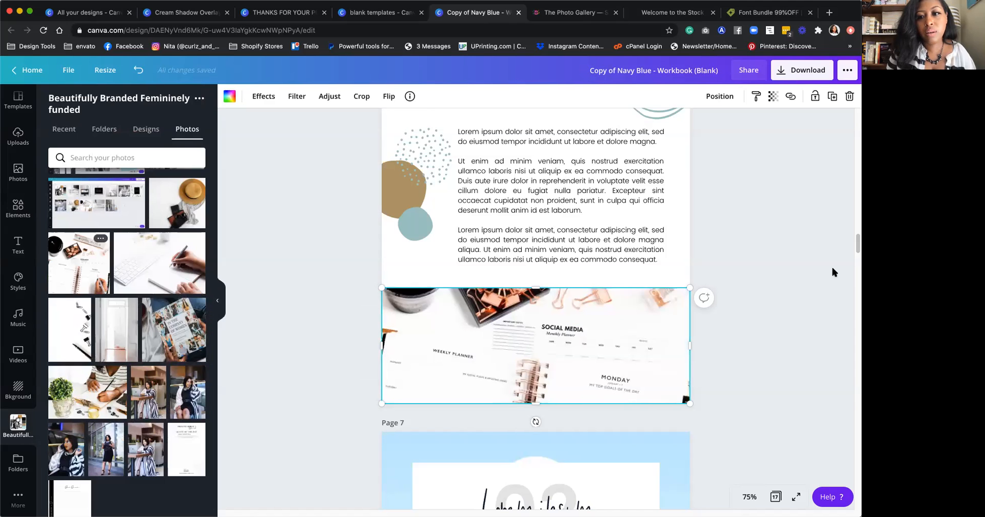
Step: Reposition the photo inside the page 6 frame to show the #GIRLBOSS nameplate and the paper clips
double_click(583, 327)
drag(583, 327, 591, 455)
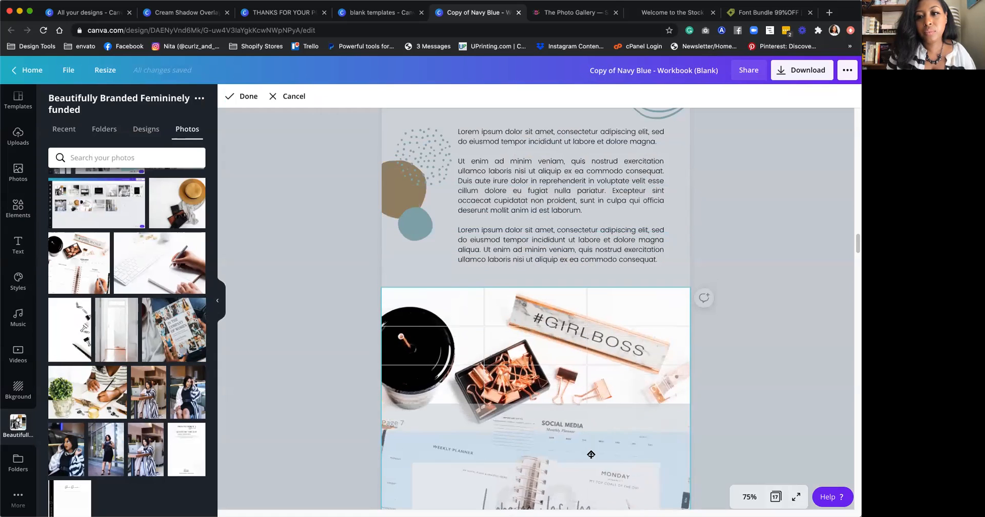
click(764, 344)
Step: Set the transparency of the #GIRLBOSS photo on page 6 to 14
scroll(763, 344, up, 4)
scroll(763, 344, down, 6)
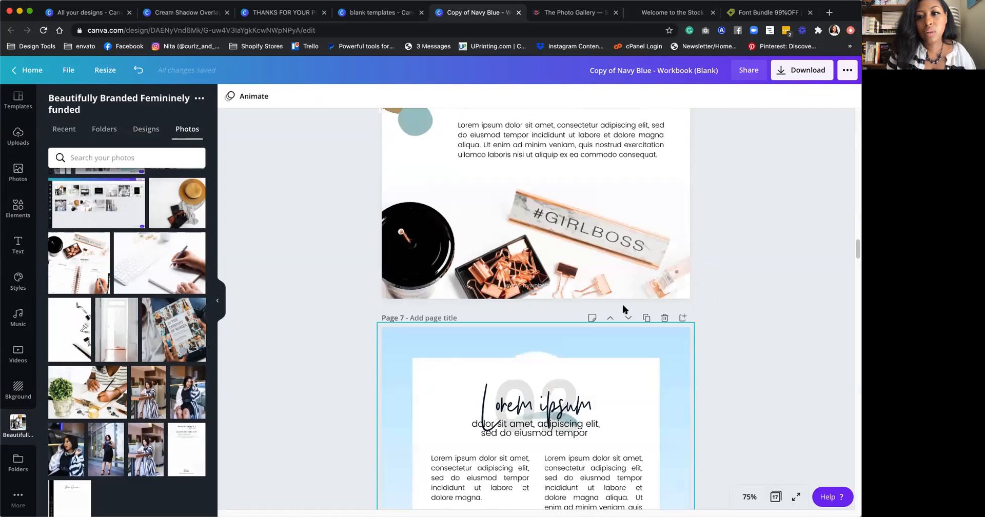
click(626, 280)
click(772, 96)
drag(725, 124, 688, 123)
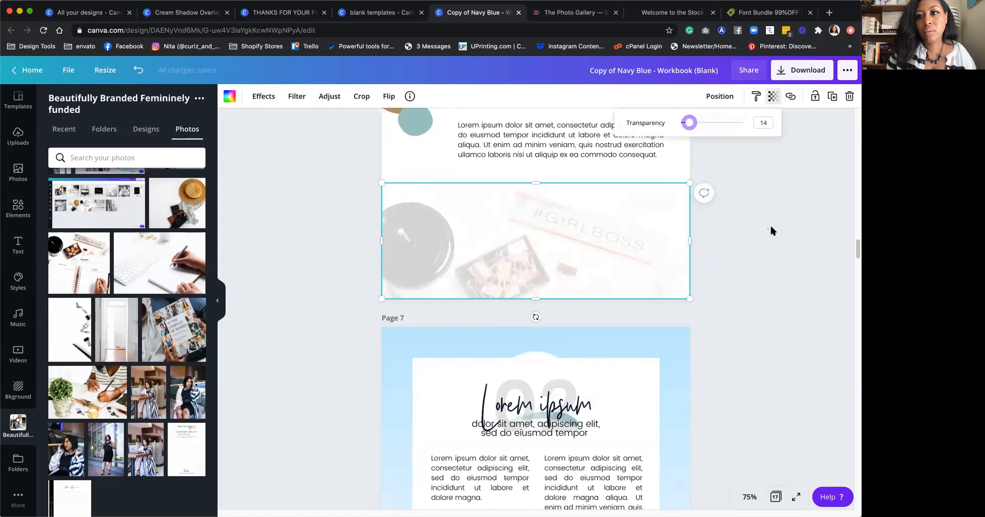
click(781, 226)
Step: Fill the page 7 background frame with the brand photo of hands writing beside a potted plant
scroll(782, 227, up, 2)
scroll(780, 224, up, 5)
scroll(729, 242, down, 1)
scroll(730, 241, down, 10)
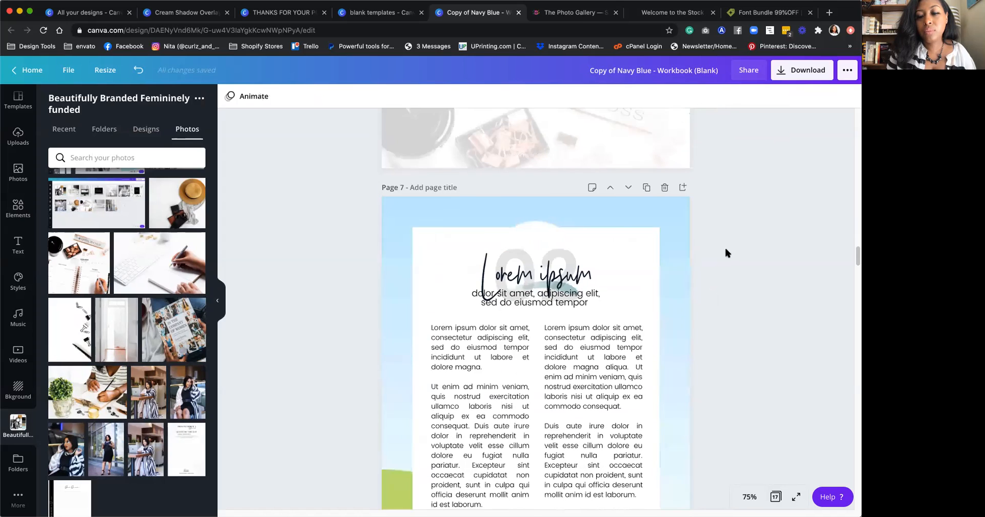
click(681, 230)
scroll(184, 267, down, 1)
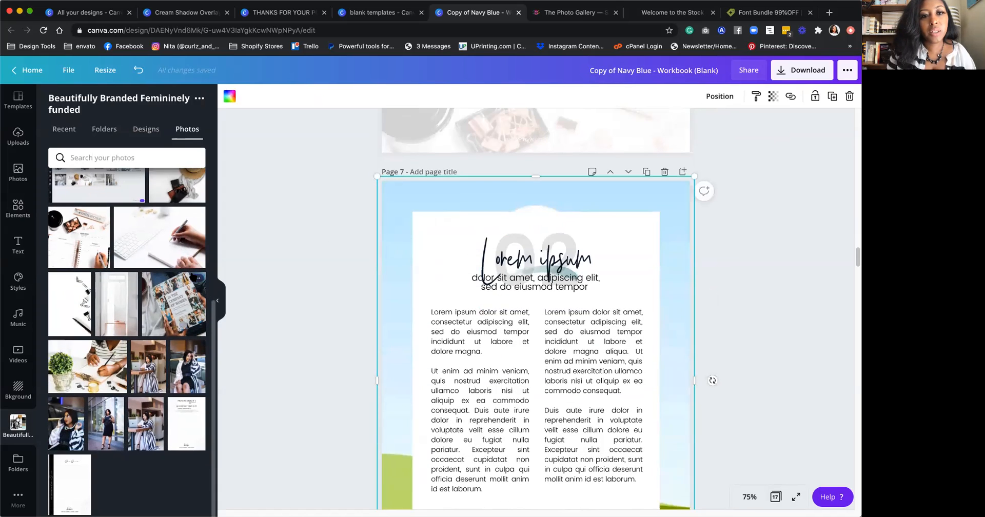
drag(85, 358, 389, 258)
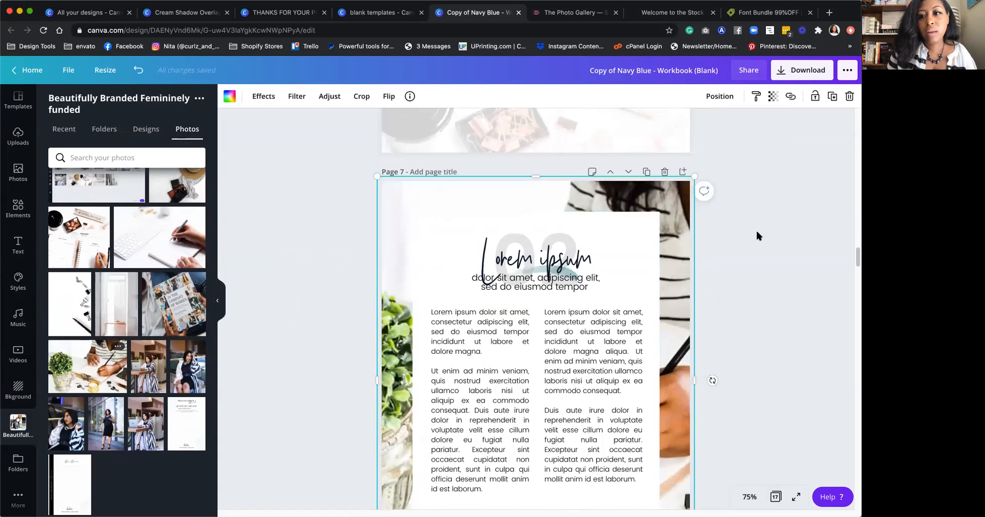
click(755, 229)
Step: Set the transparency of the page 7 background photo to 20
scroll(690, 254, down, 1)
click(687, 246)
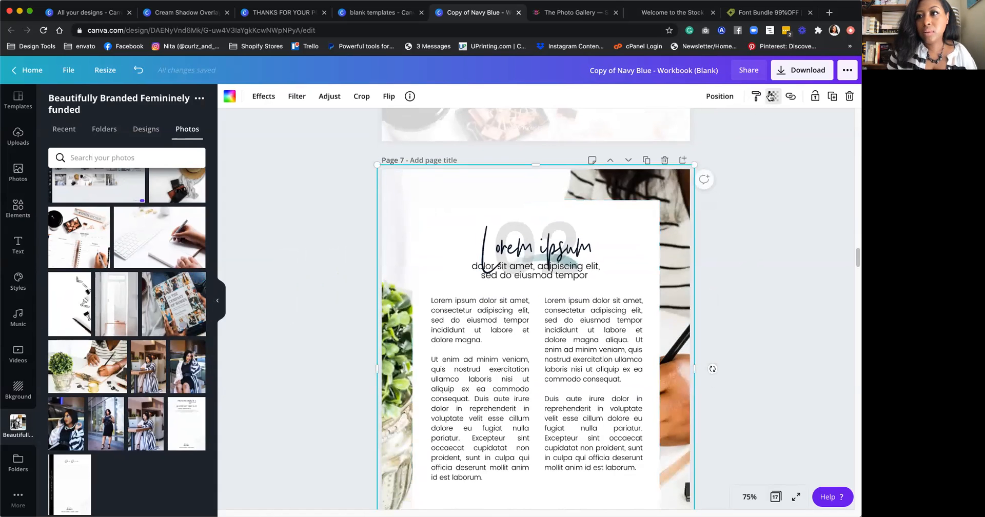
click(773, 95)
drag(729, 122, 693, 122)
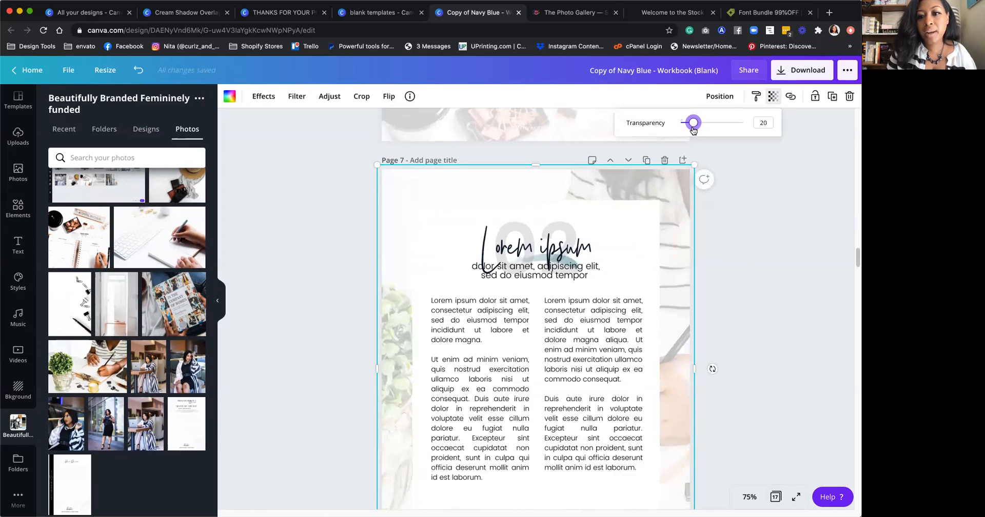
click(743, 237)
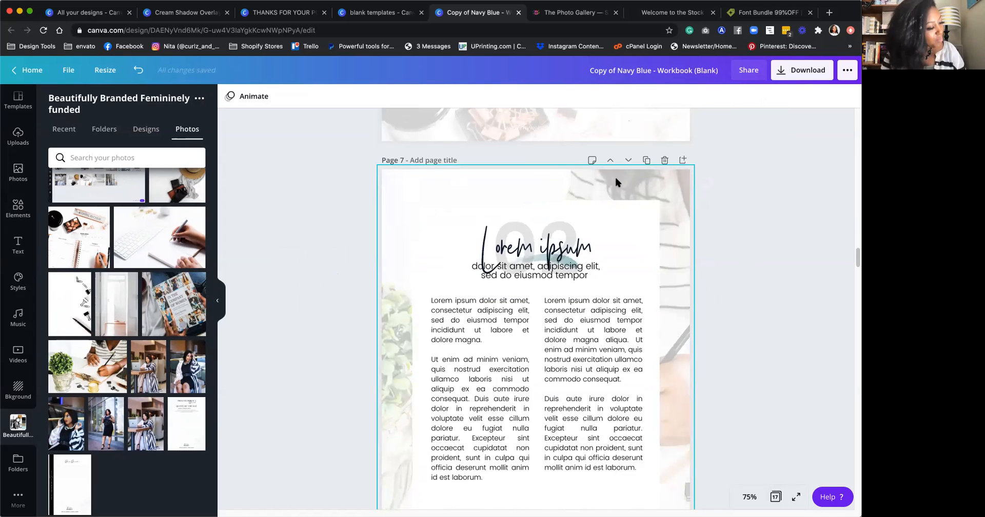
Step: Review the two-column text layout on page 7 and the title, paragraphs, shapes and quote on page 8
scroll(510, 190, down, 3)
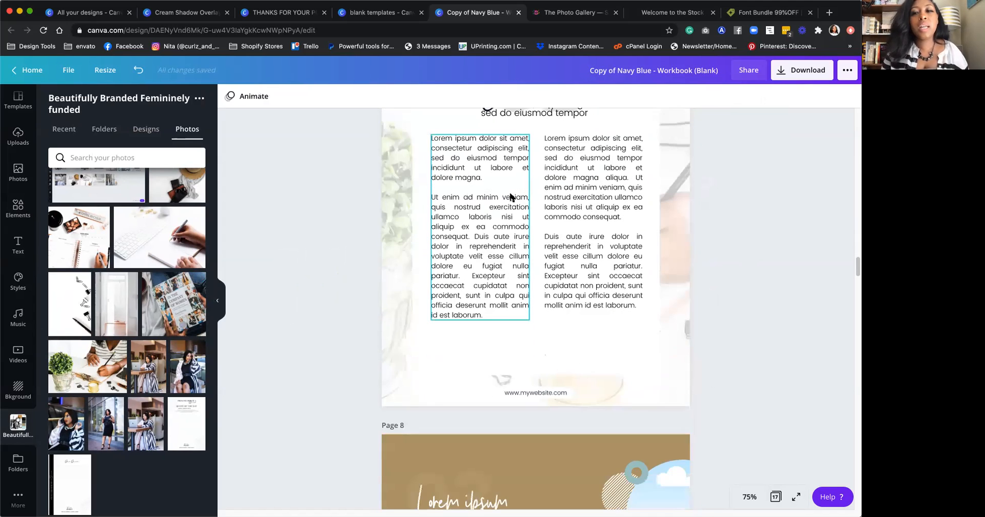
scroll(510, 196, down, 2)
scroll(511, 196, down, 1)
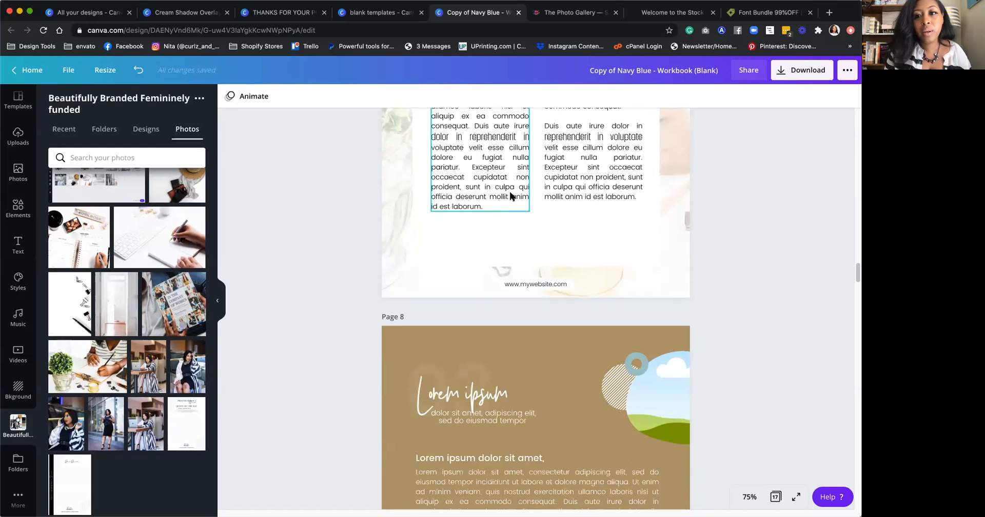
scroll(510, 196, down, 1)
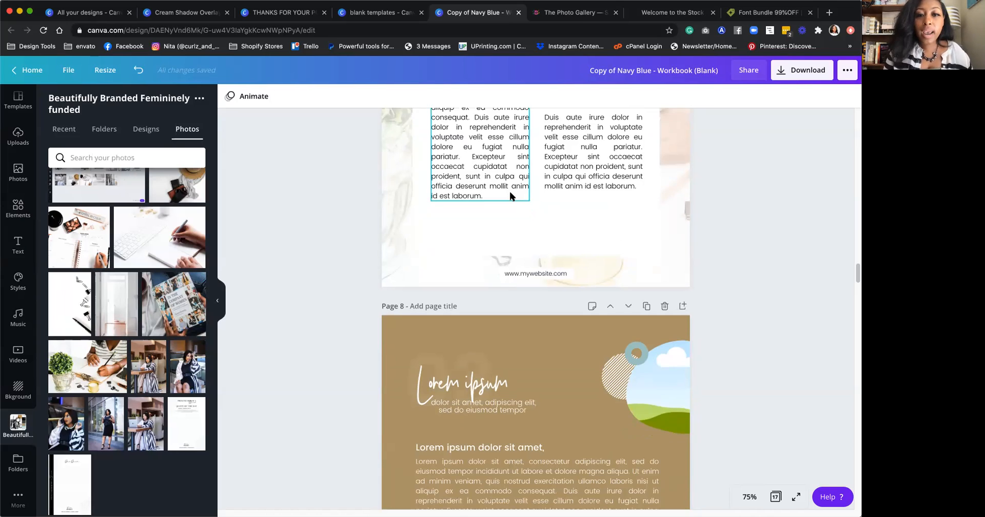
scroll(510, 196, down, 2)
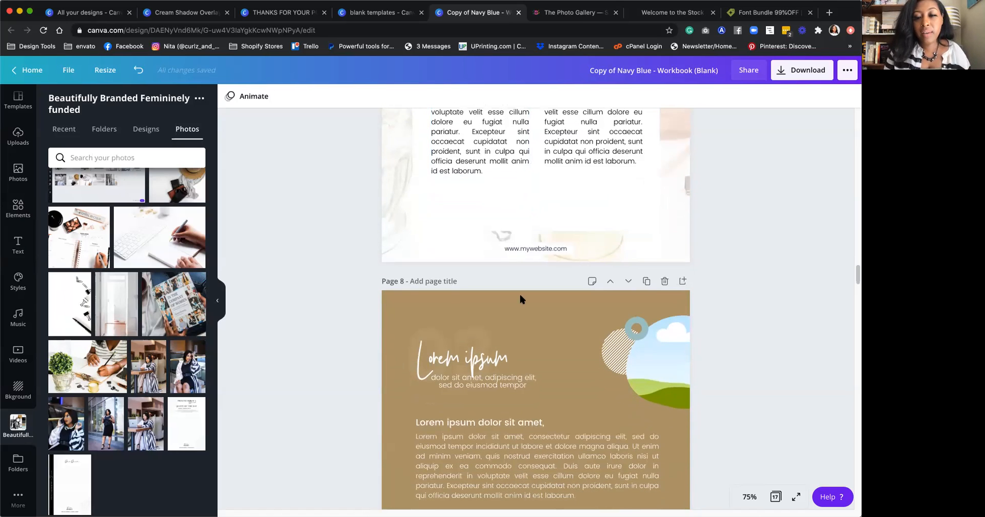
scroll(462, 267, down, 8)
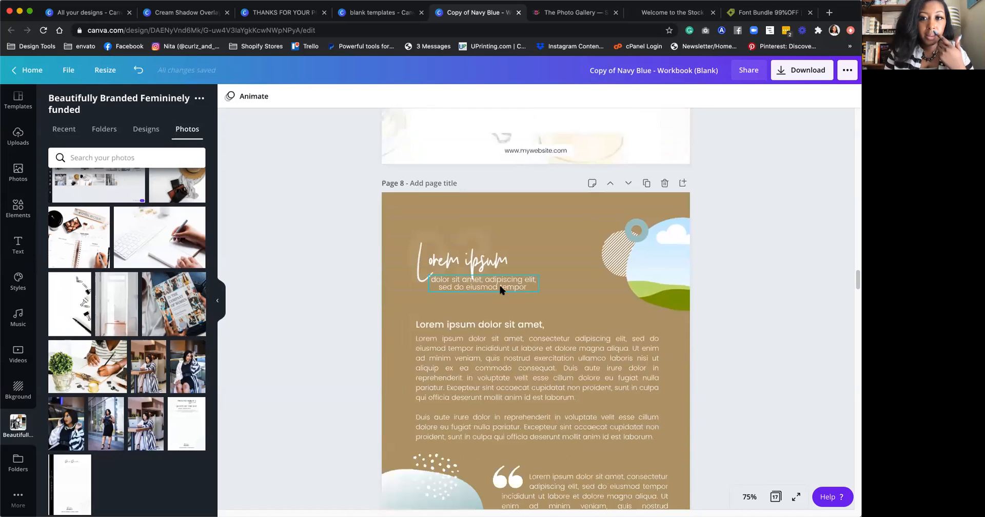
scroll(500, 287, down, 1)
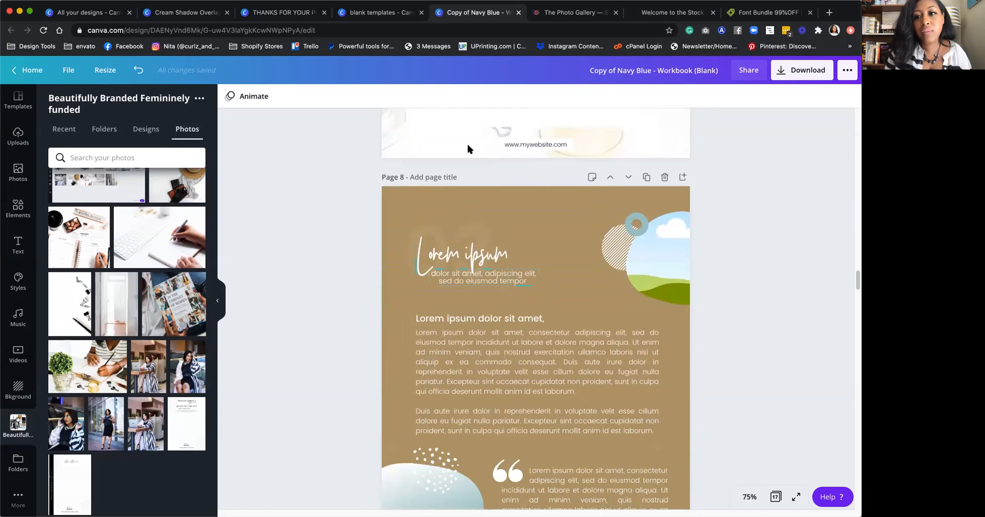
scroll(482, 367, down, 3)
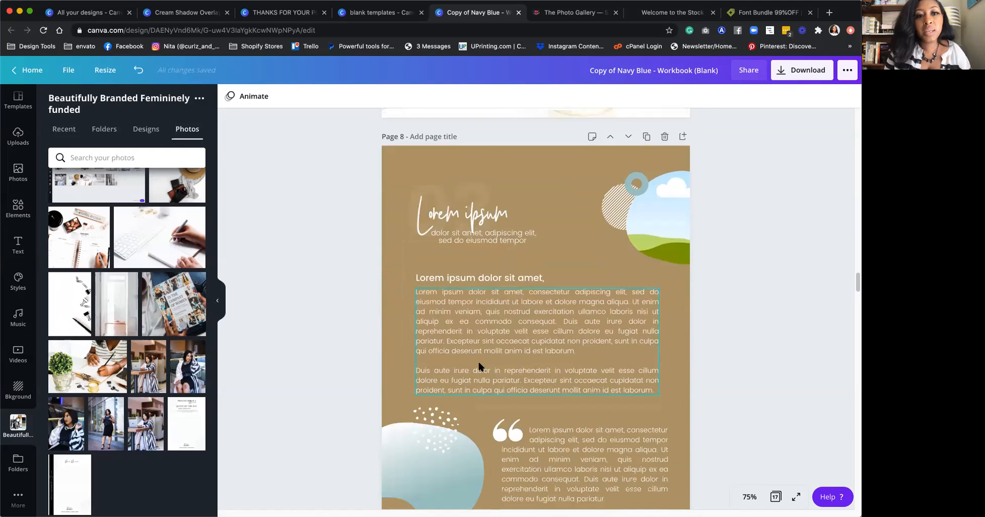
scroll(477, 366, down, 10)
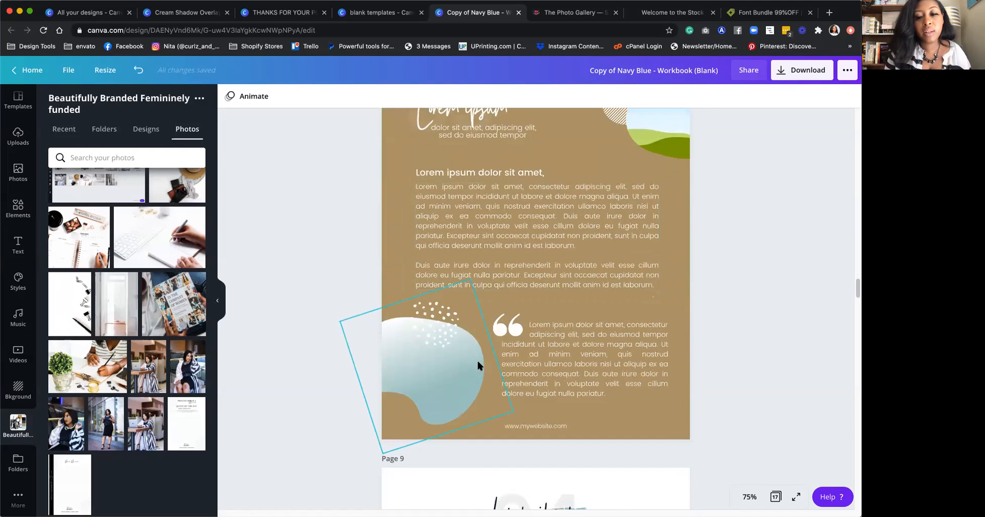
scroll(476, 358, up, 20)
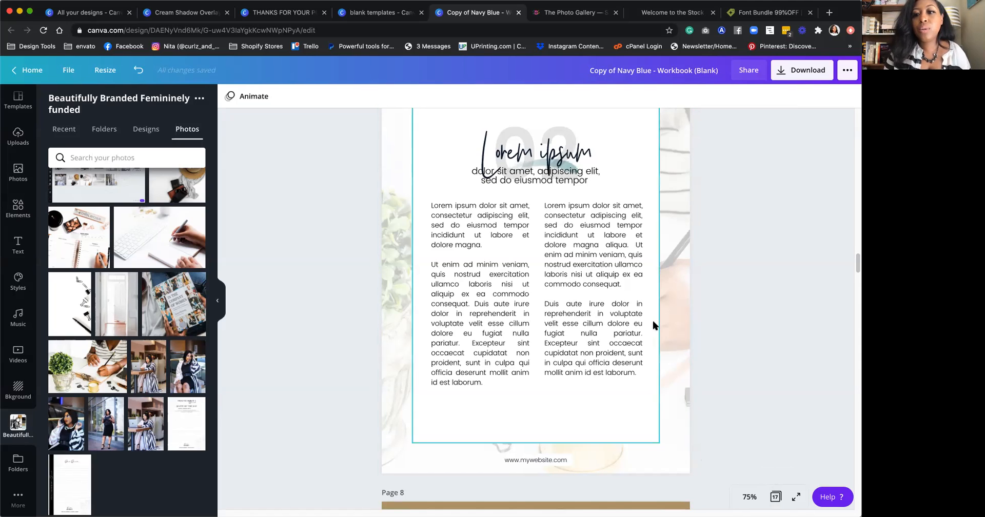
Step: Examine the numbered titles, photo placeholders and text blocks on the 07 and 08 section pages
scroll(654, 318, down, 15)
scroll(683, 308, up, 12)
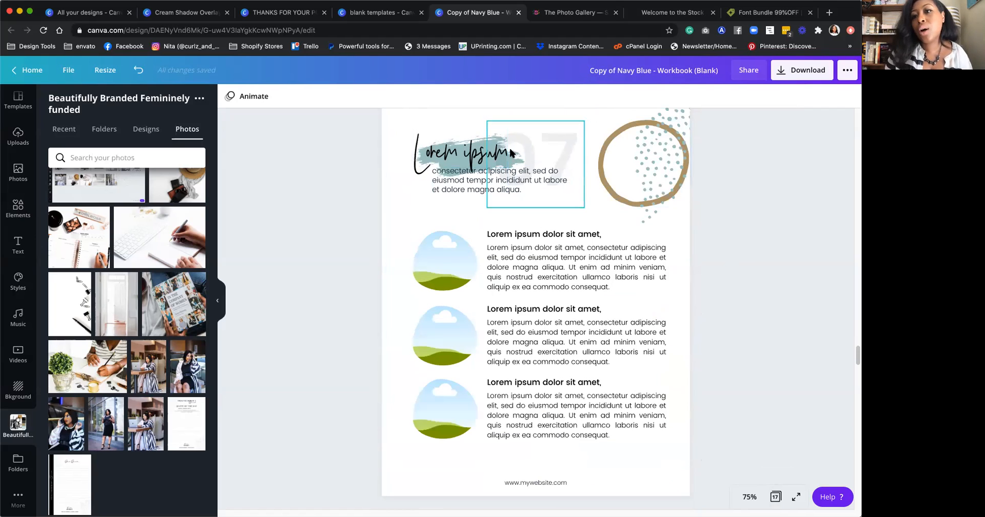
scroll(632, 262, down, 3)
scroll(632, 262, down, 4)
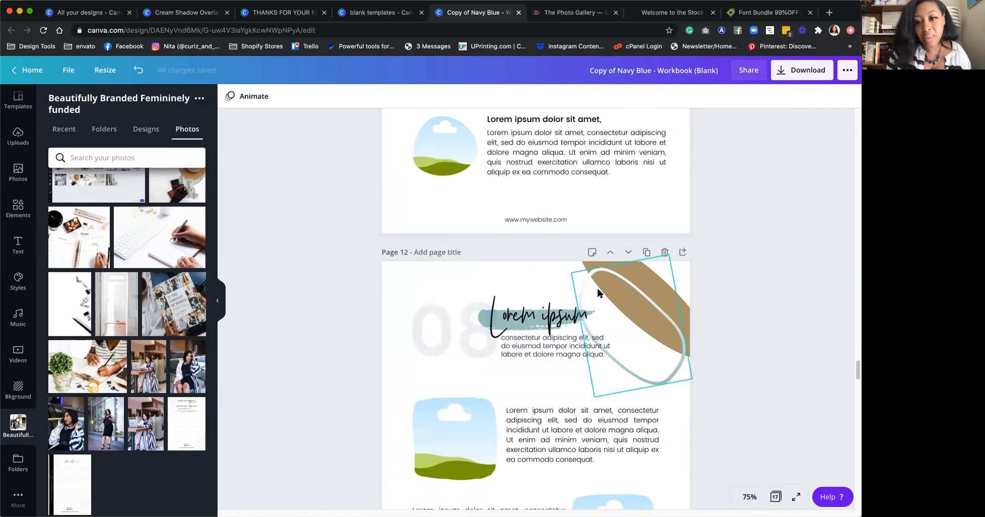
scroll(601, 292, down, 1)
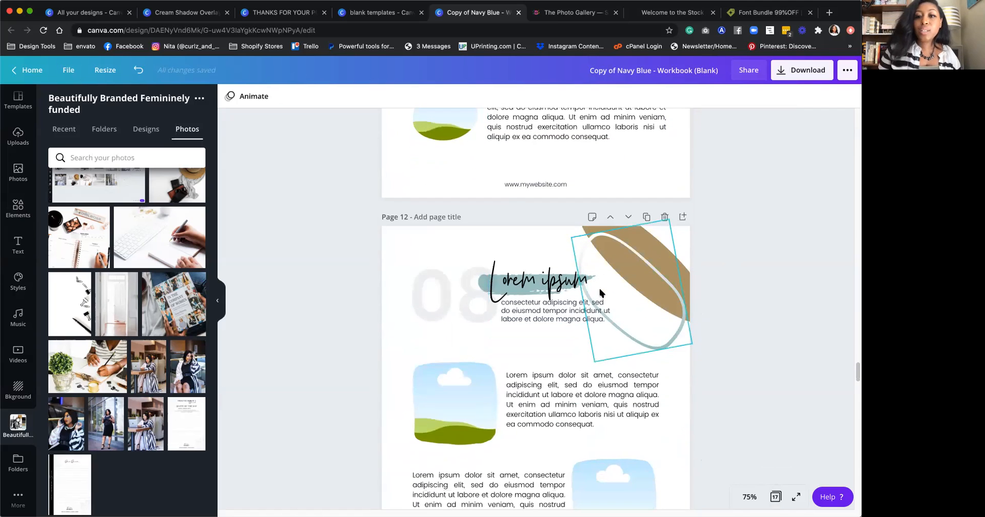
click(453, 295)
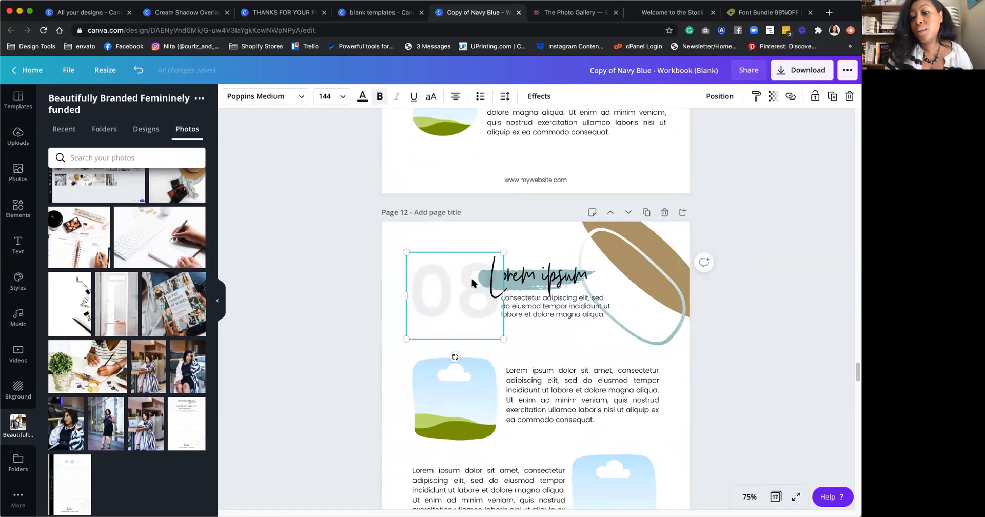
scroll(472, 280, down, 5)
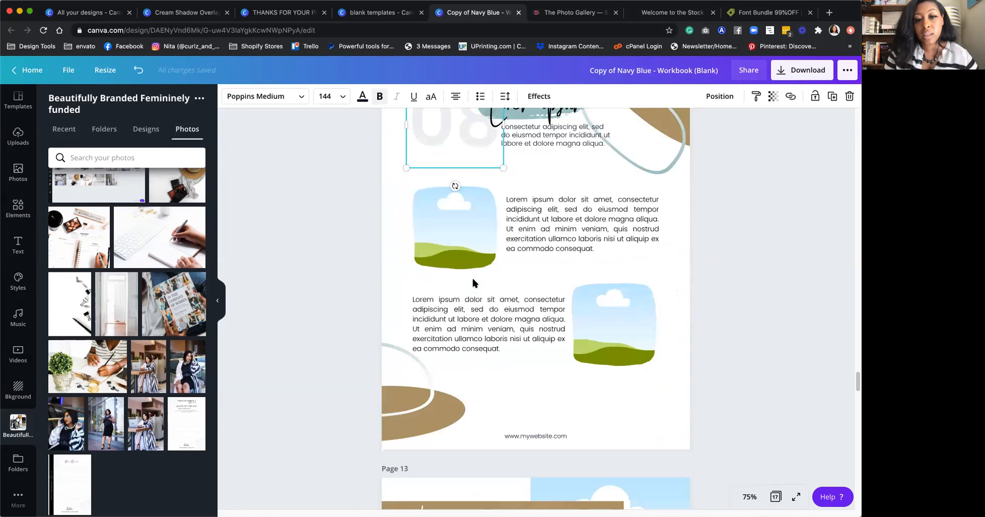
scroll(472, 280, down, 1)
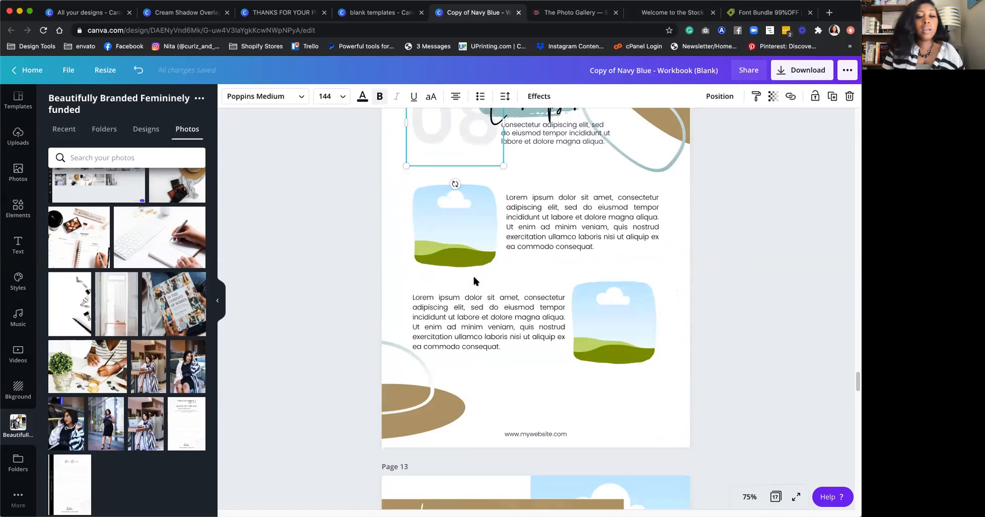
scroll(474, 277, down, 1)
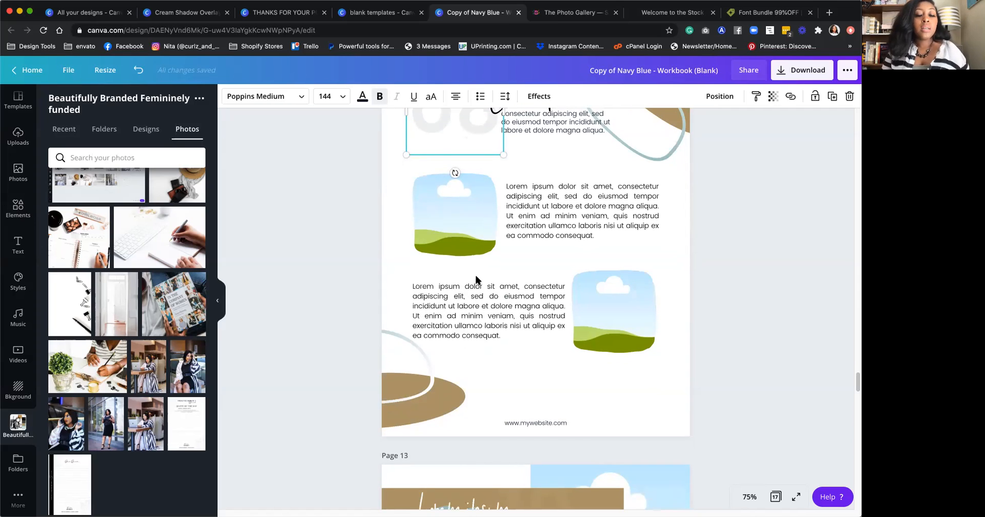
scroll(477, 280, down, 1)
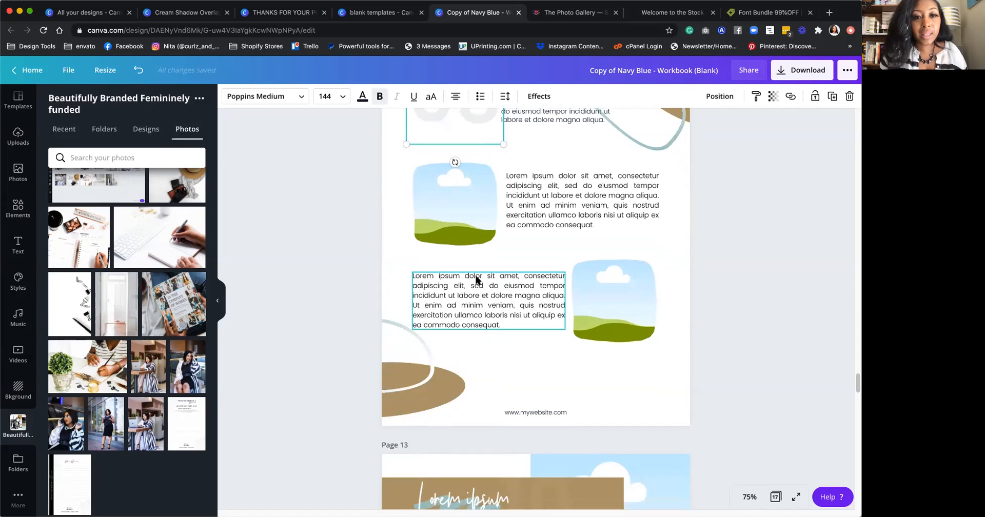
Step: Examine the numbered title, photo placeholders and text blocks on page 12 and the layouts of pages 13 to 15
scroll(517, 215, up, 5)
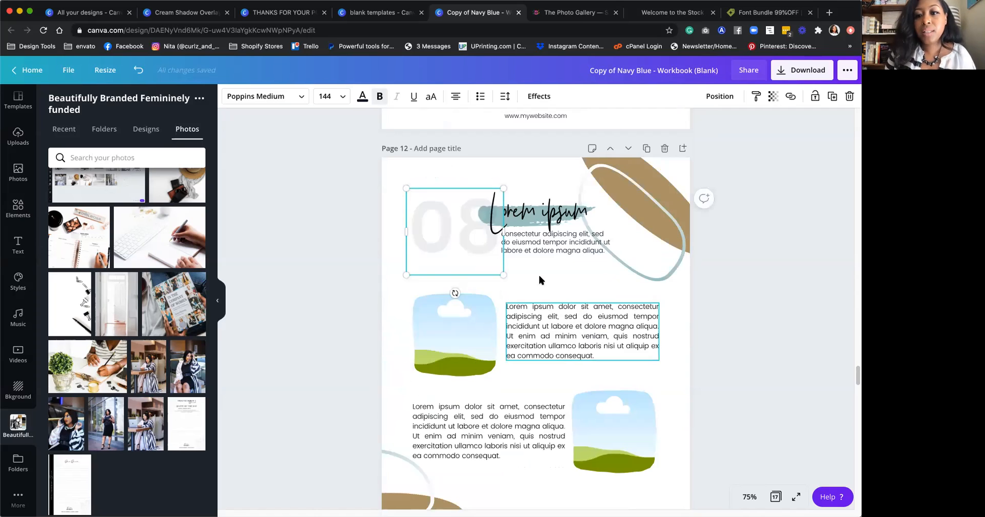
scroll(510, 332, down, 1)
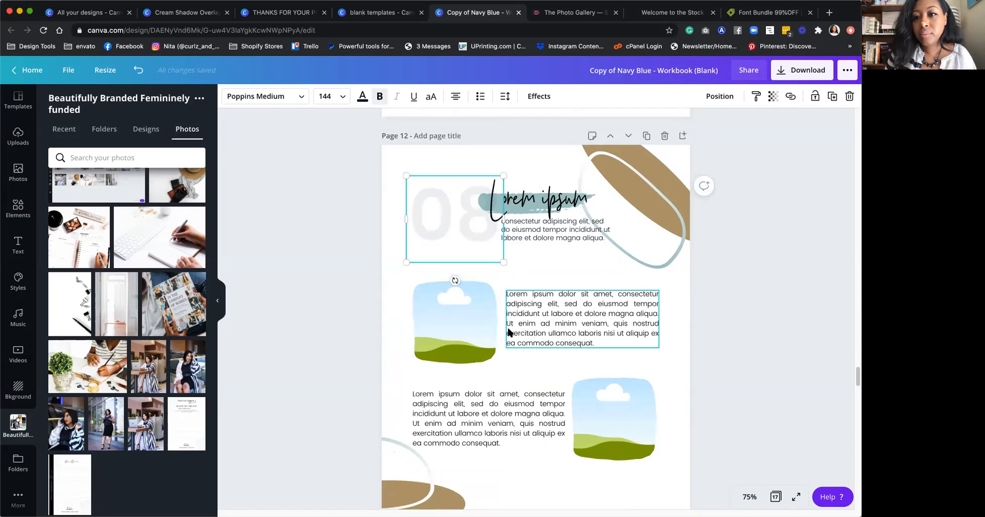
scroll(510, 332, down, 3)
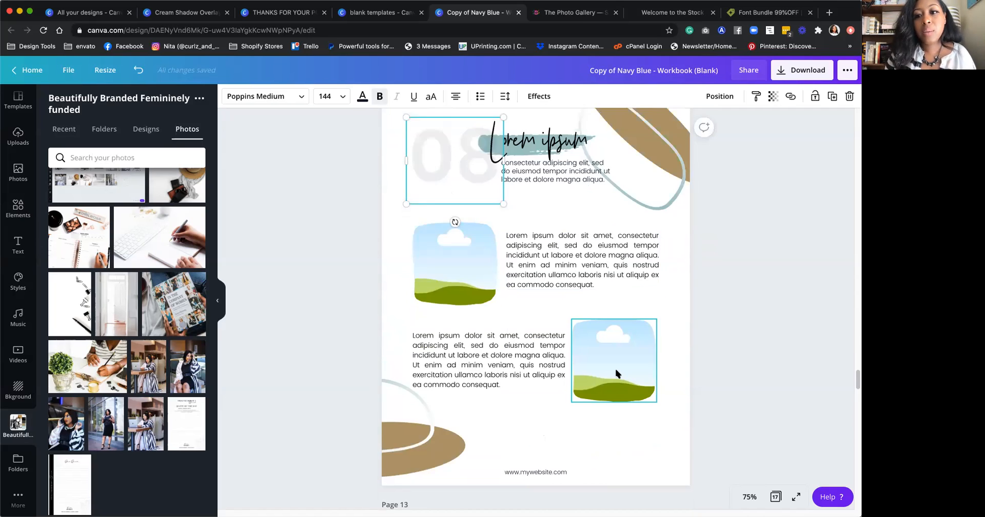
scroll(479, 284, down, 1)
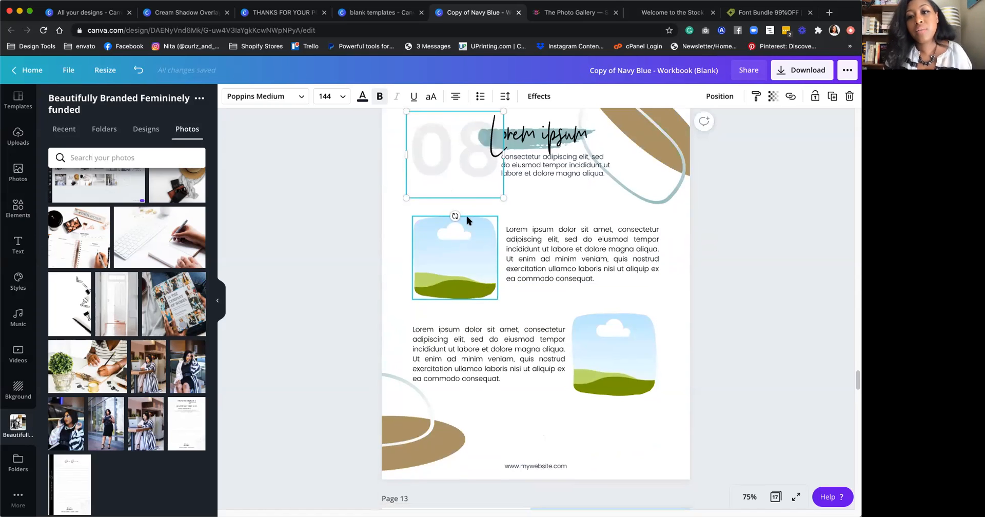
scroll(563, 267, down, 1)
scroll(562, 266, down, 10)
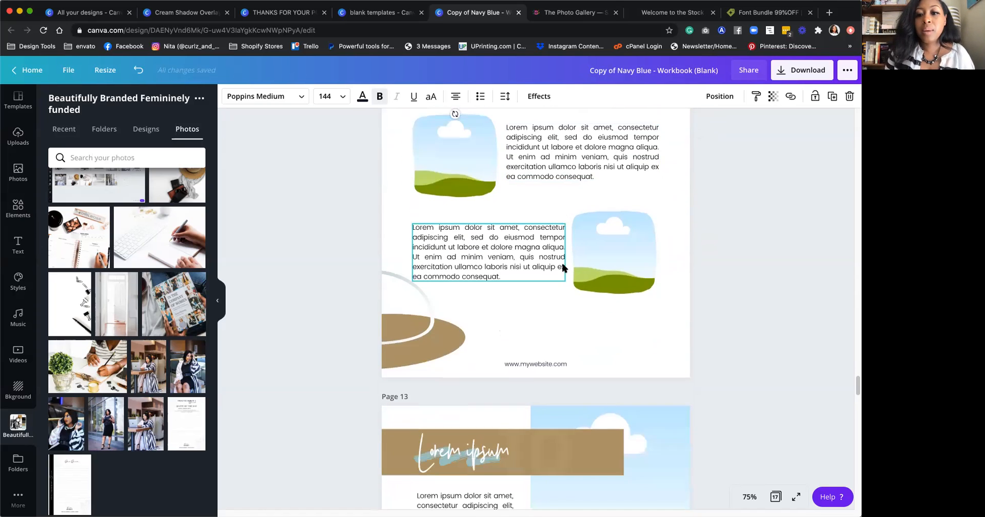
scroll(561, 262, up, 10)
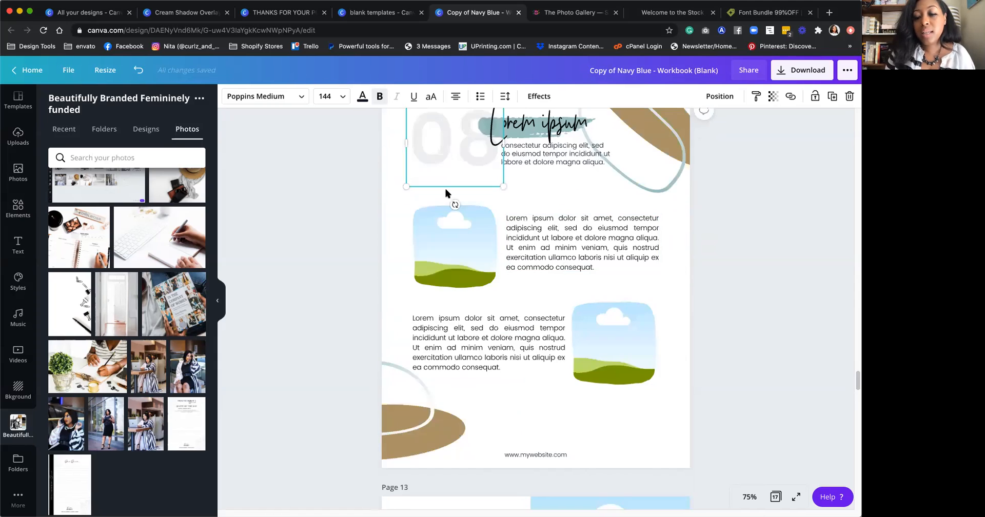
scroll(562, 269, down, 10)
scroll(562, 269, down, 20)
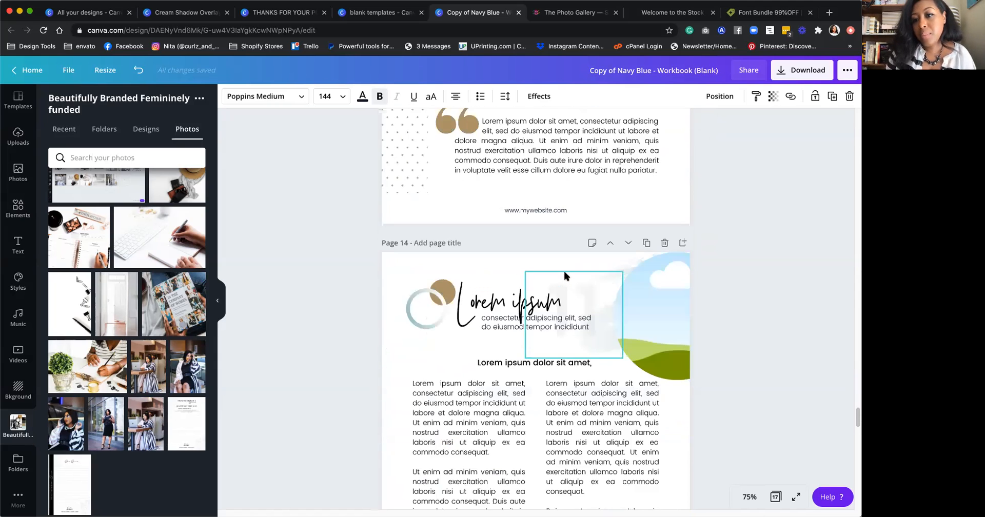
scroll(564, 272, down, 4)
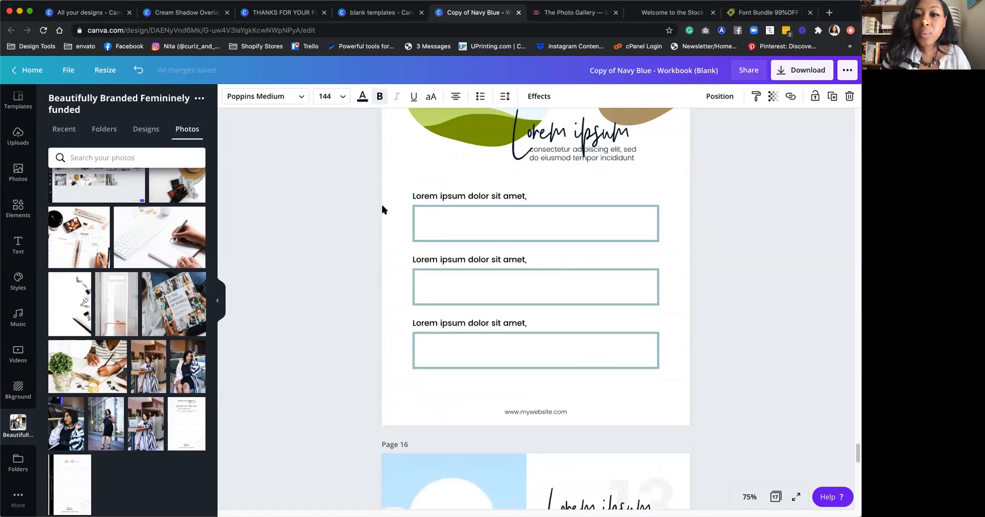
click(425, 197)
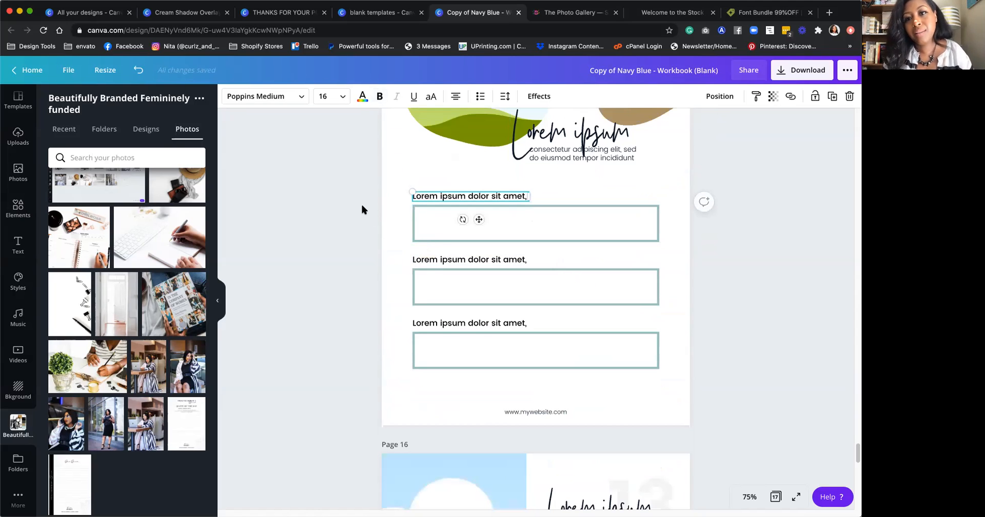
Step: Fill the rounded photo frame on page 15 with the brand photo of hands holding a book
scroll(443, 236, up, 5)
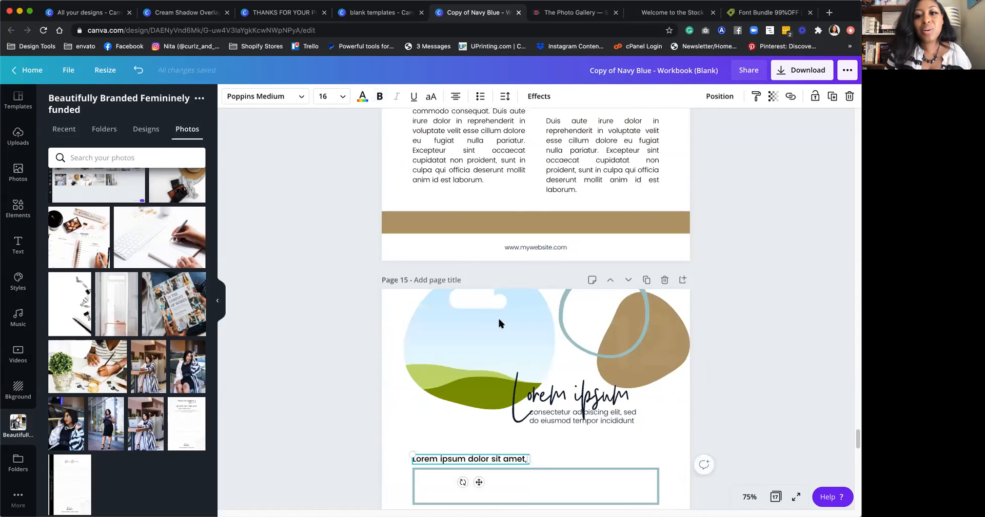
click(496, 315)
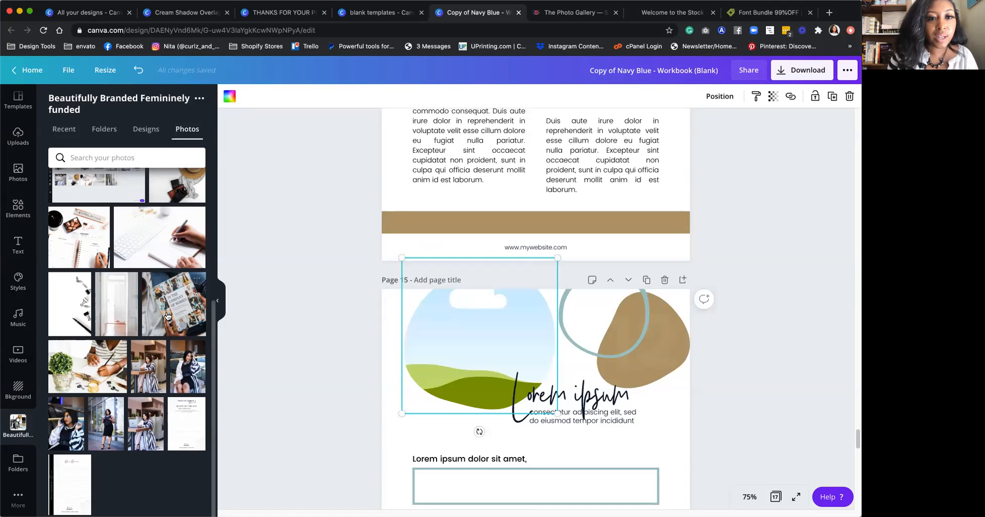
drag(165, 310, 469, 323)
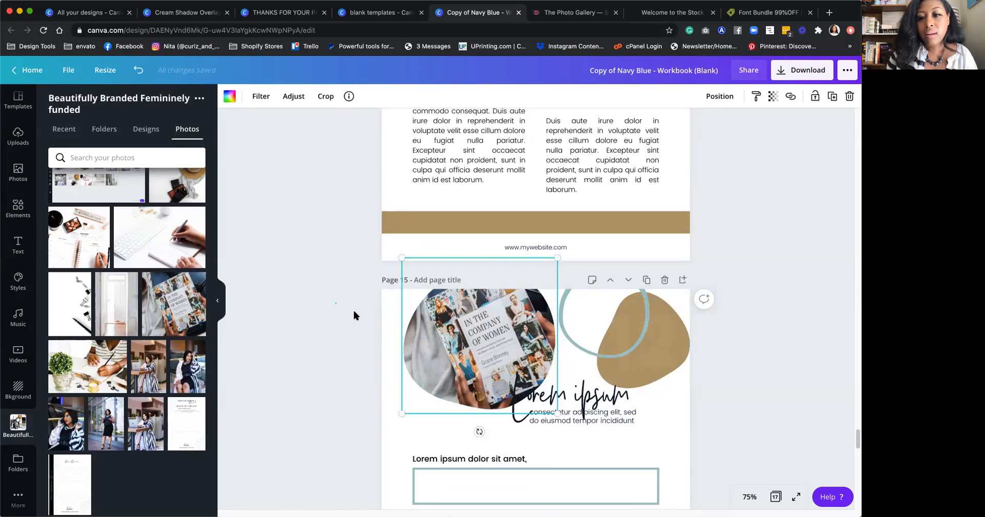
Step: Fill the page 13 photo frame with the brand photo of the seated woman in a striped jacket and shorten the brown title banner
scroll(354, 309, down, 4)
scroll(355, 310, up, 10)
scroll(355, 312, up, 6)
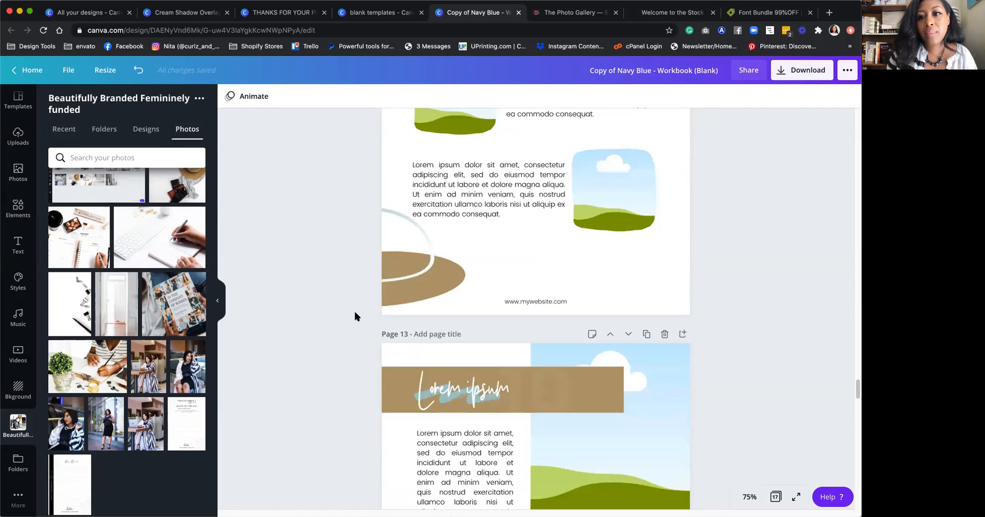
scroll(355, 312, down, 3)
click(611, 303)
drag(192, 368, 523, 228)
click(649, 316)
scroll(649, 316, down, 2)
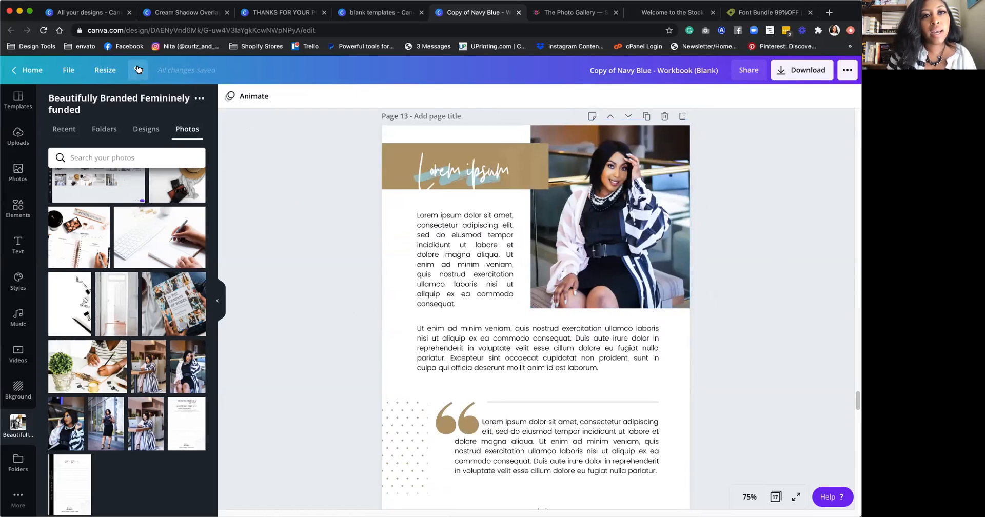
Step: Delete the photo frame on page 14 and shift the pale brush stroke partly past the page's right edge
scroll(656, 315, down, 5)
scroll(652, 317, down, 6)
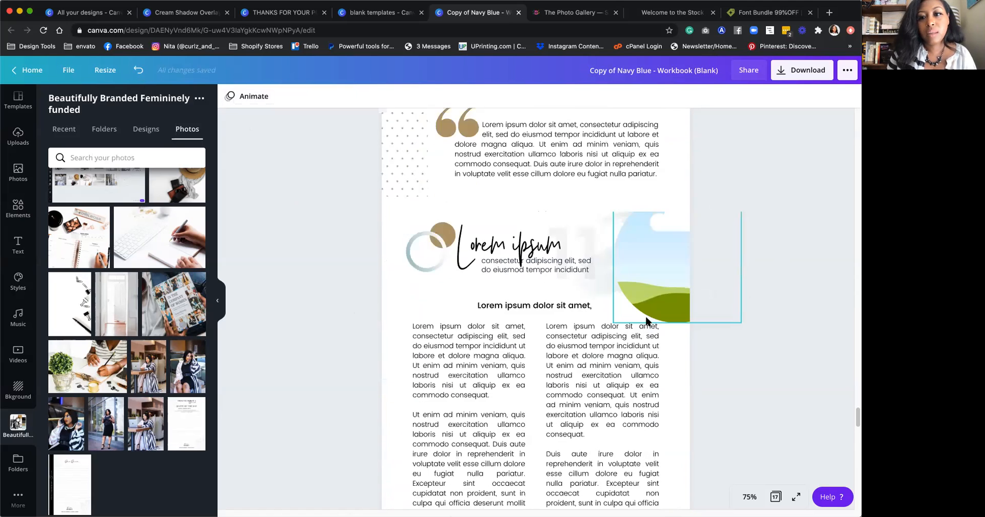
click(641, 138)
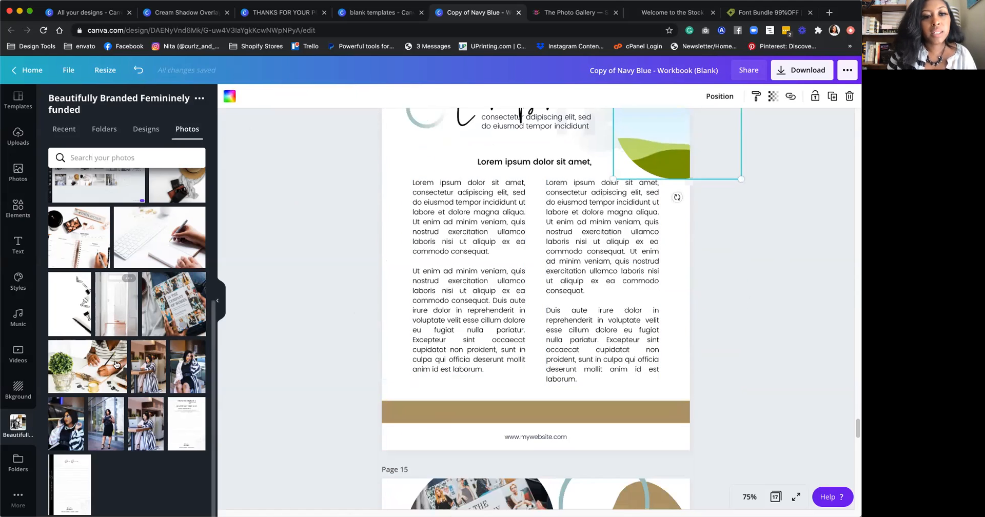
scroll(603, 296, up, 3)
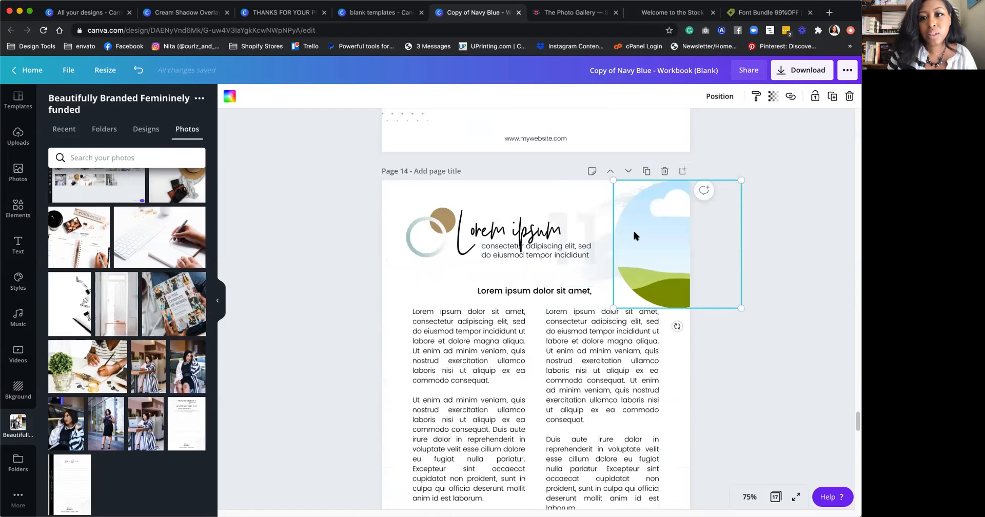
key(Delete)
drag(655, 229, 678, 236)
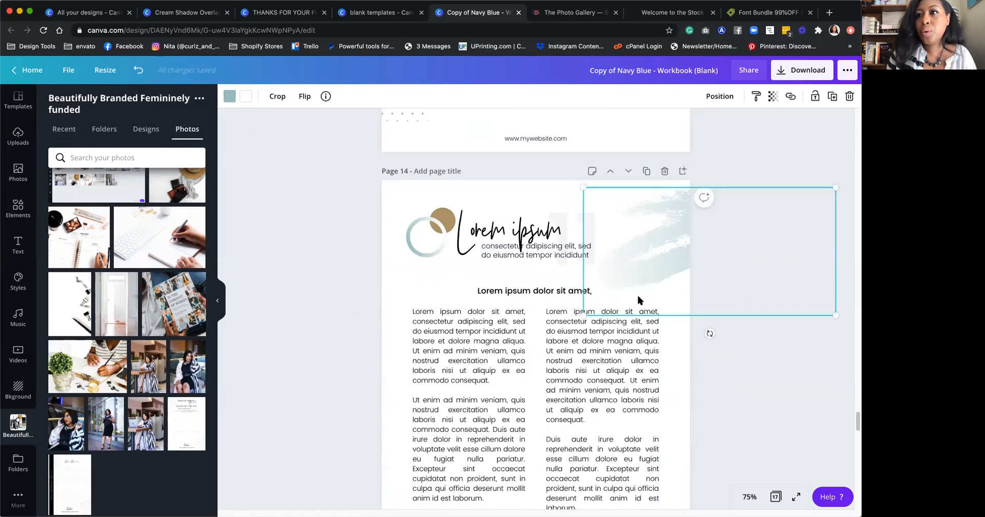
Step: Move the book photo on page 15 farther up past the page's upper edge, clear of the script title
scroll(596, 311, down, 5)
click(596, 308)
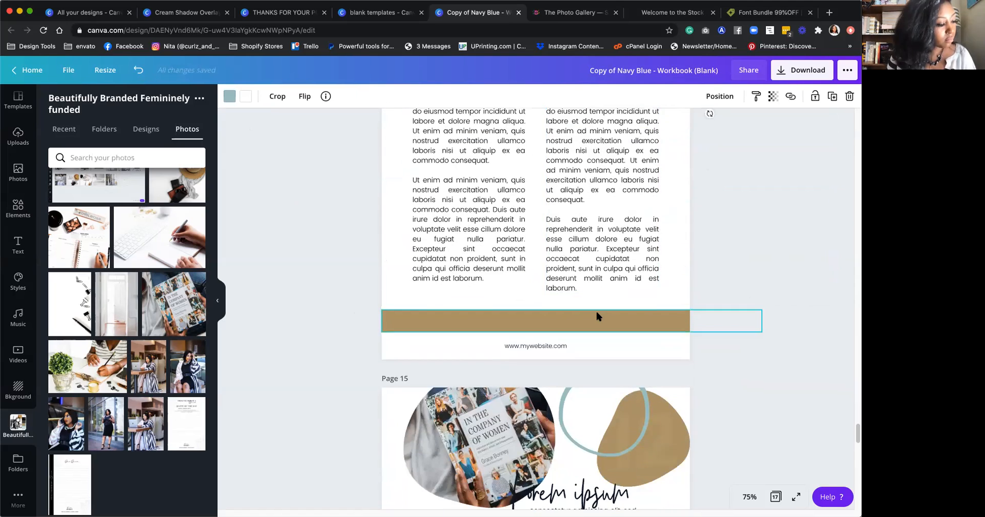
scroll(598, 312, down, 6)
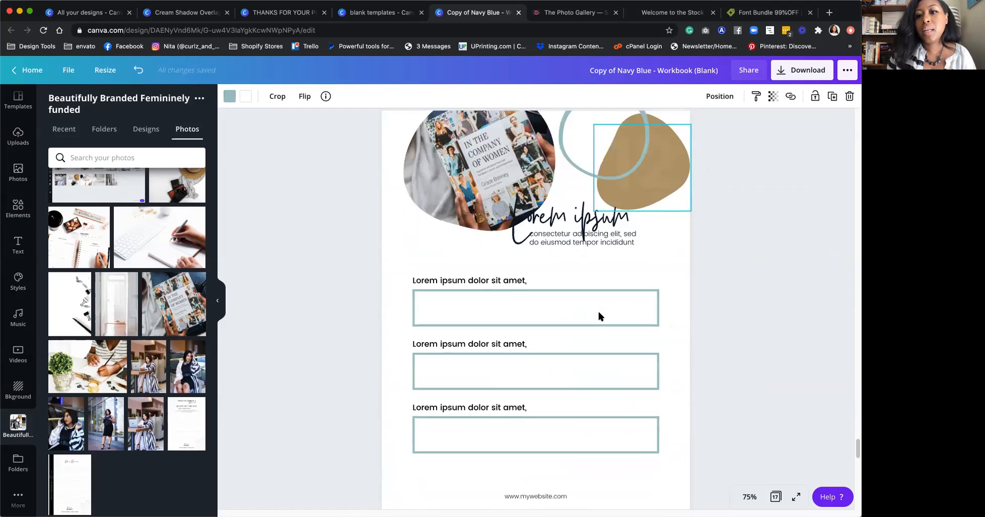
drag(476, 171, 428, 137)
drag(456, 140, 479, 143)
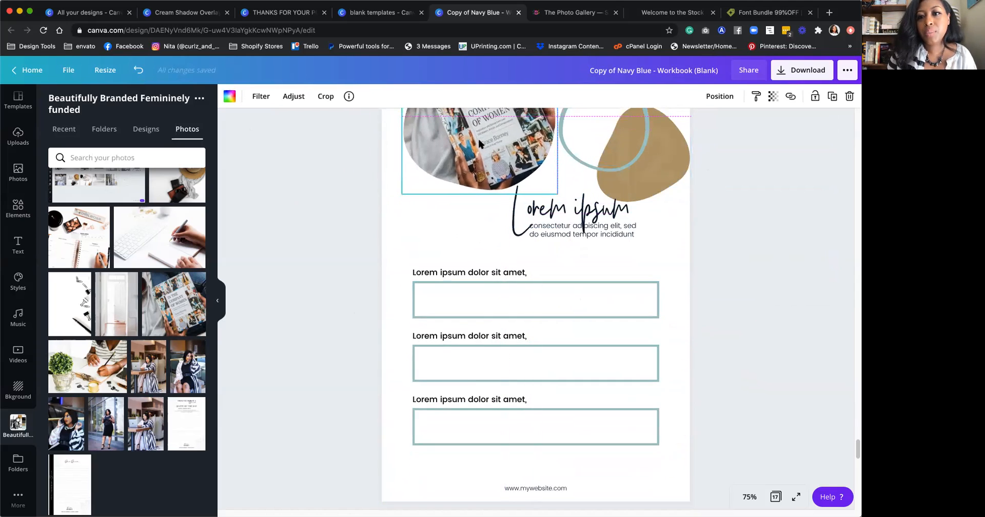
Step: Try the brand photo of the woman standing with a phone in the tall photo frame on page 16
scroll(739, 333, down, 6)
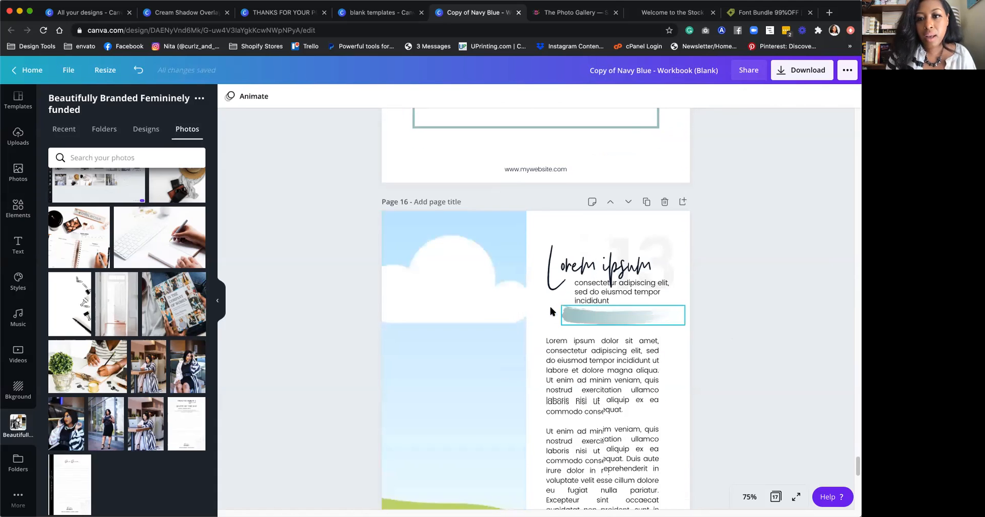
click(483, 296)
scroll(484, 296, down, 1)
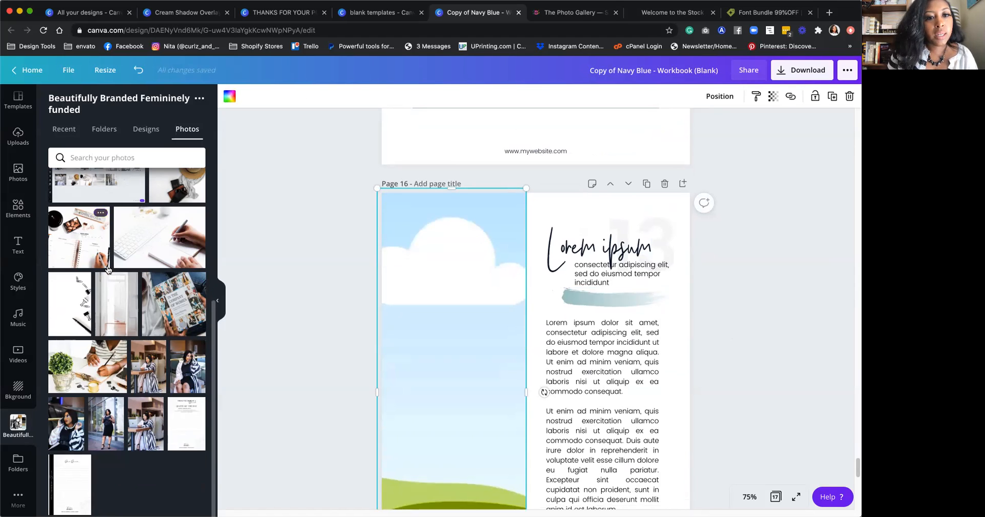
drag(125, 419, 462, 352)
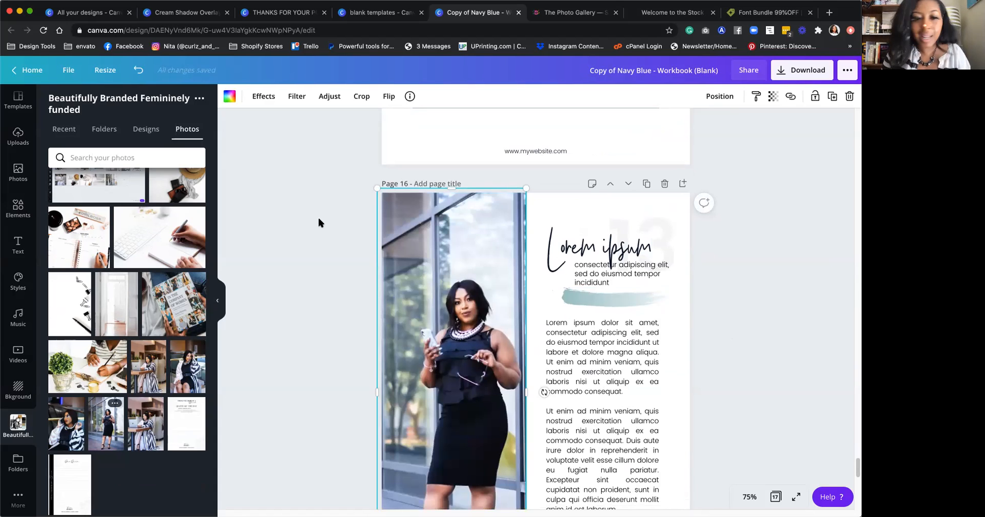
Step: Try the brand photo of the woman seated at a table with a laptop in the page 16 frame
drag(149, 367, 405, 377)
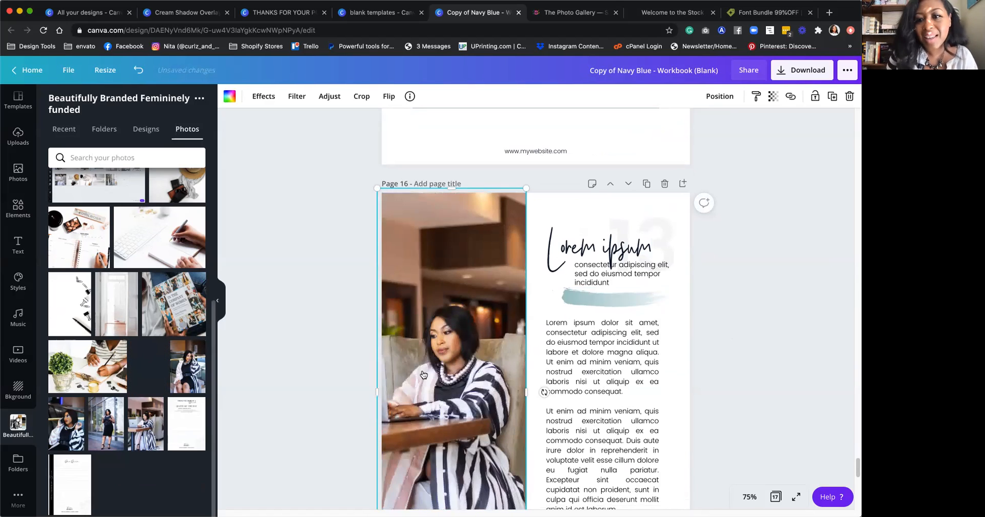
click(709, 256)
scroll(583, 261, down, 3)
scroll(583, 261, down, 1)
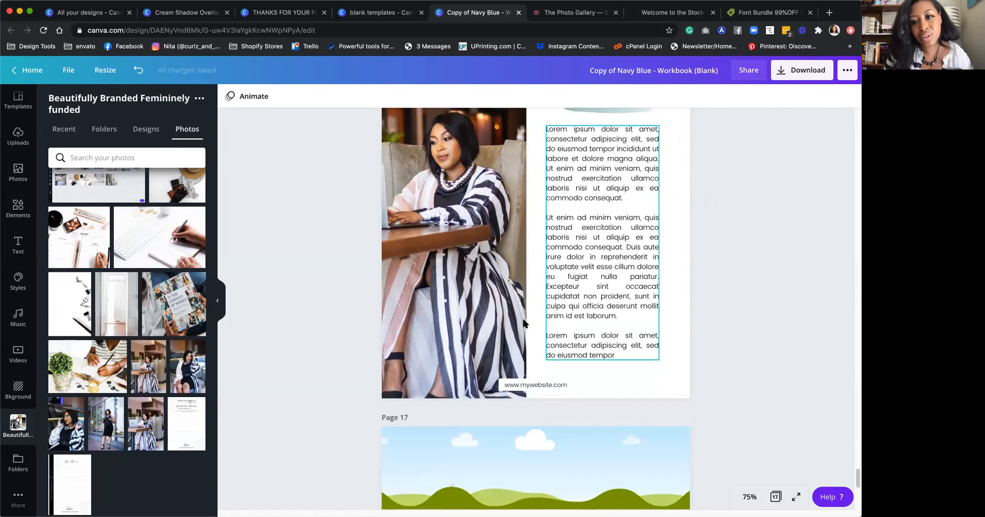
click(475, 302)
scroll(742, 185, up, 1)
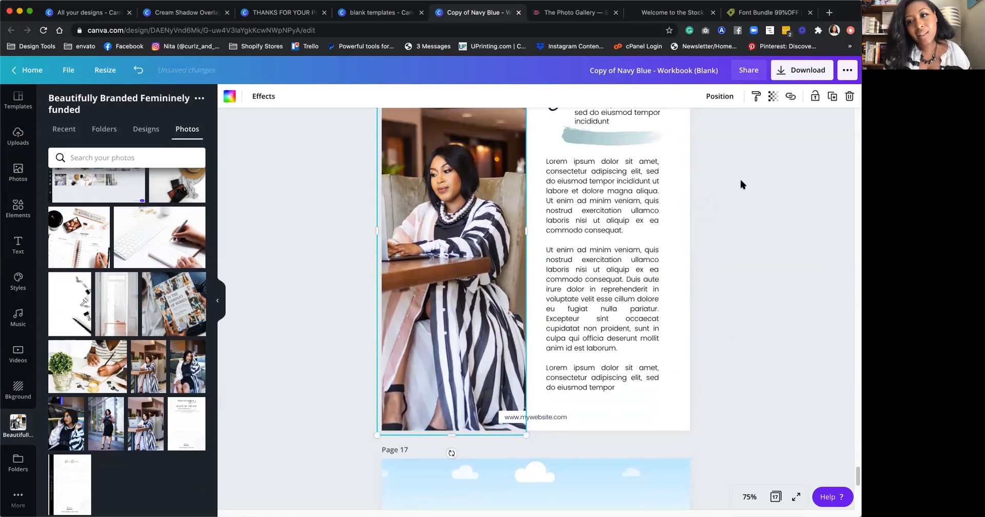
click(773, 96)
click(444, 313)
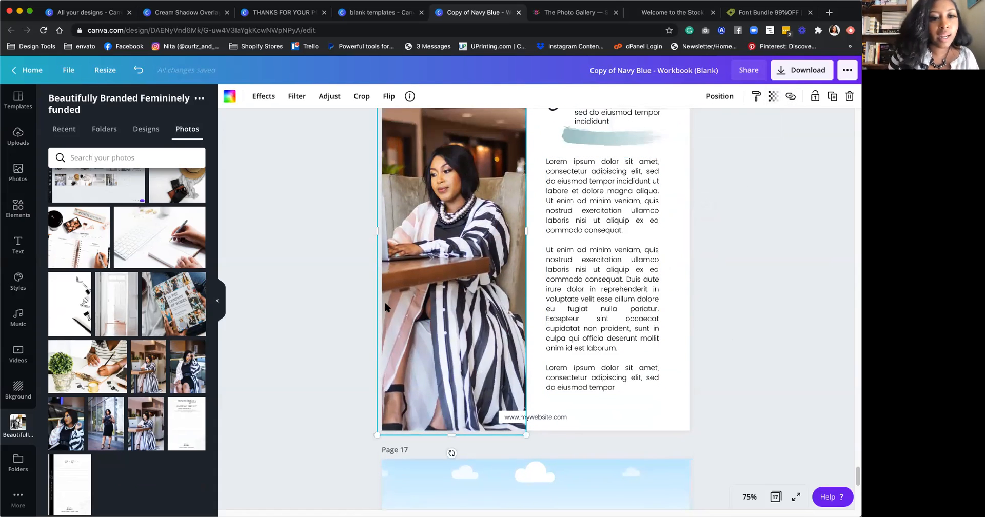
Step: Replace the page 16 photo with the seated portrait of the woman in a belted black dress and striped jacket
drag(191, 377, 442, 286)
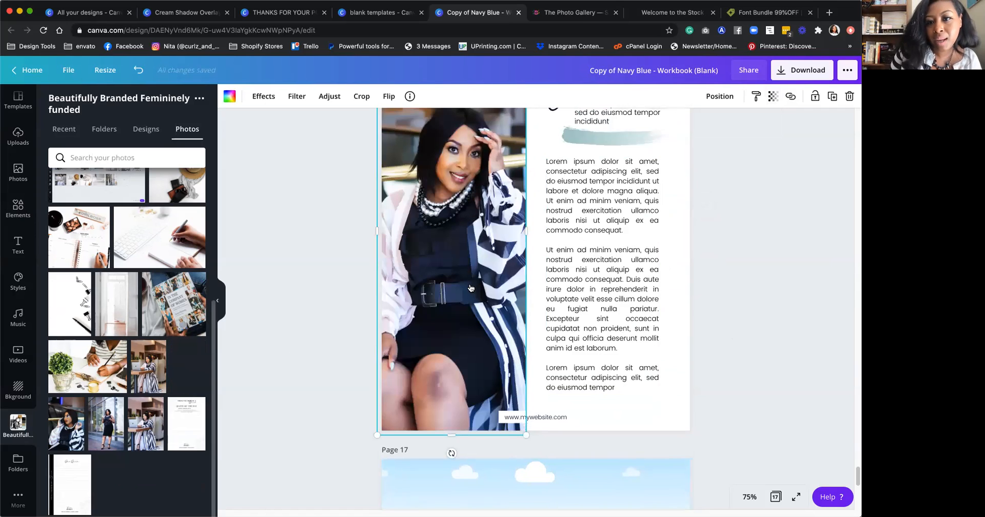
scroll(361, 297, down, 3)
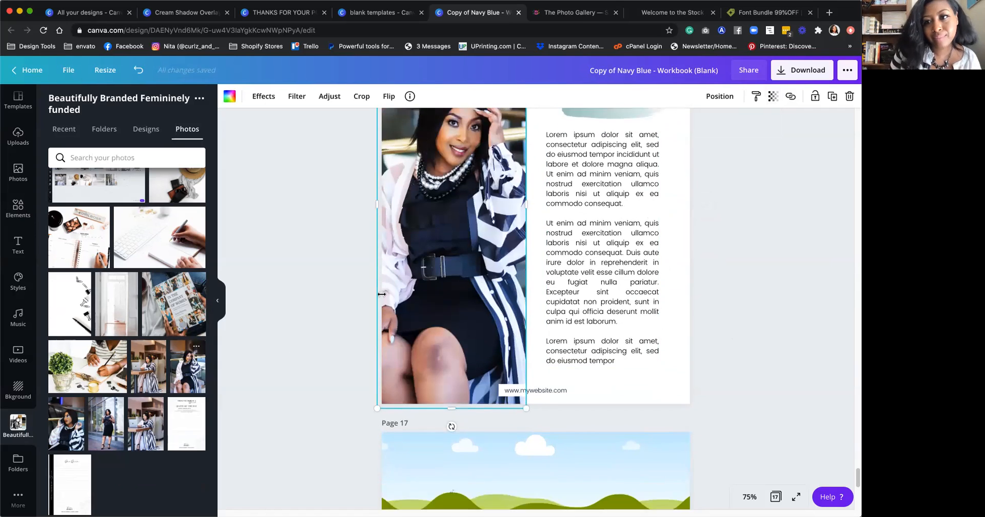
scroll(438, 228, up, 4)
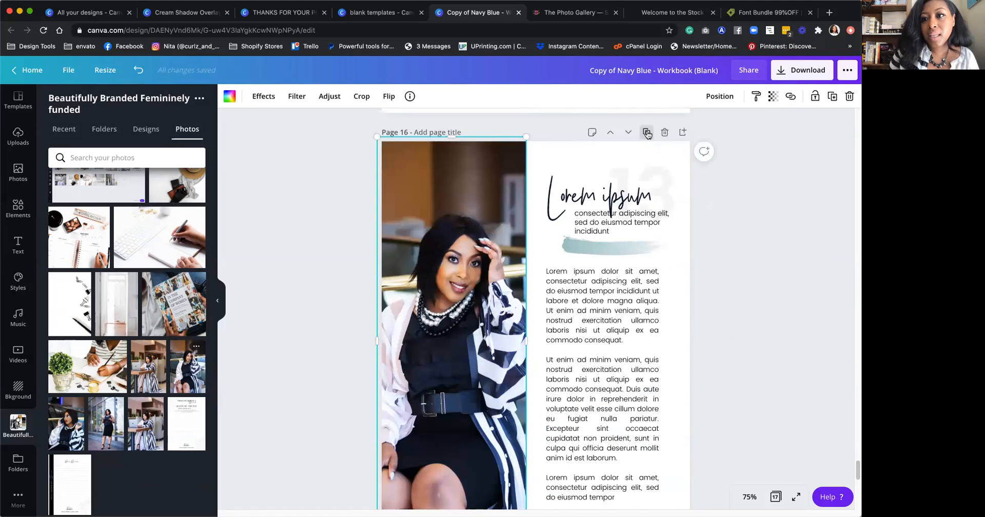
Step: Show all workbook pages as a thumbnail grid and review the overall layout
scroll(638, 157, up, 10)
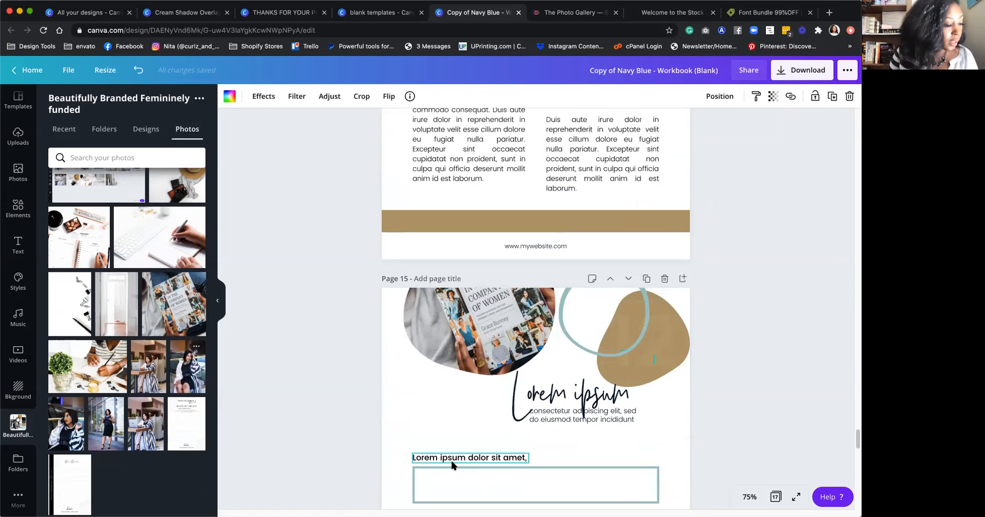
scroll(453, 465, down, 2)
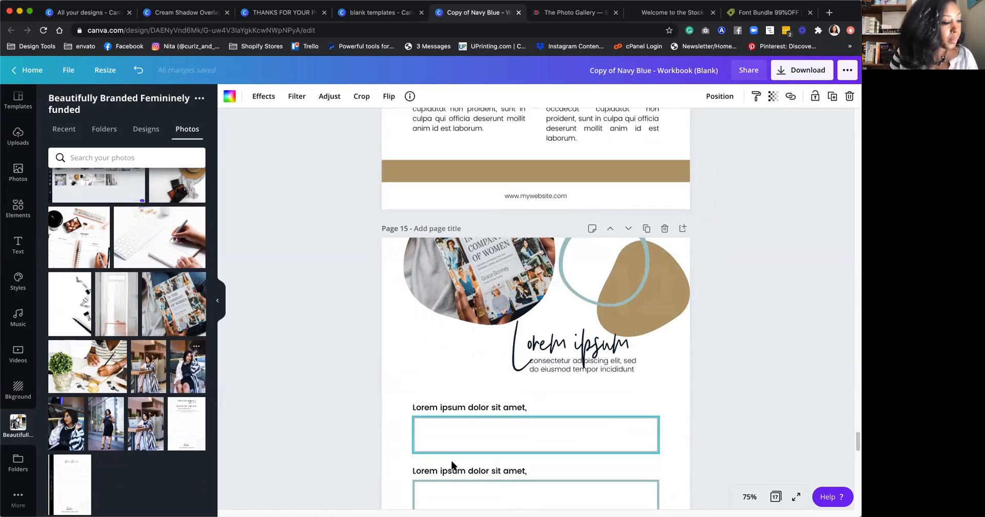
click(774, 497)
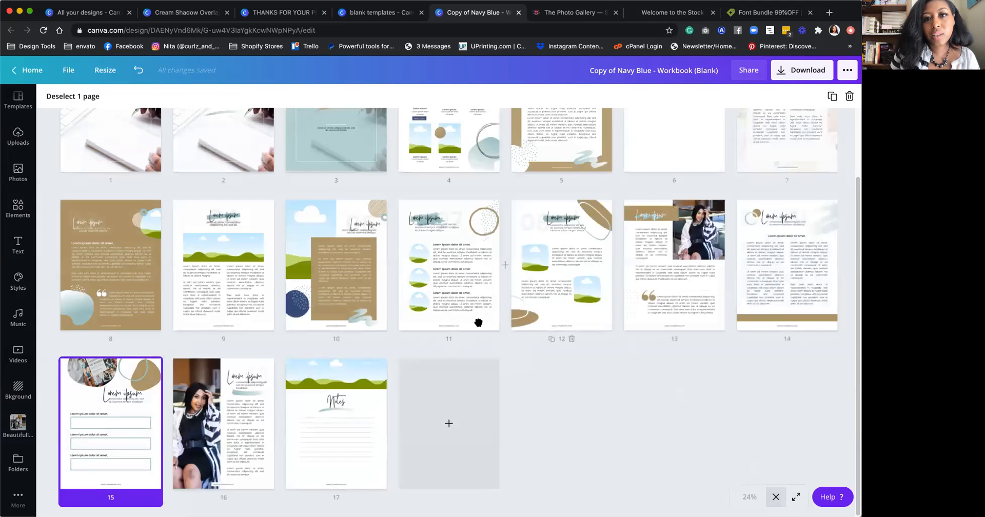
scroll(470, 330, up, 2)
scroll(191, 460, down, 2)
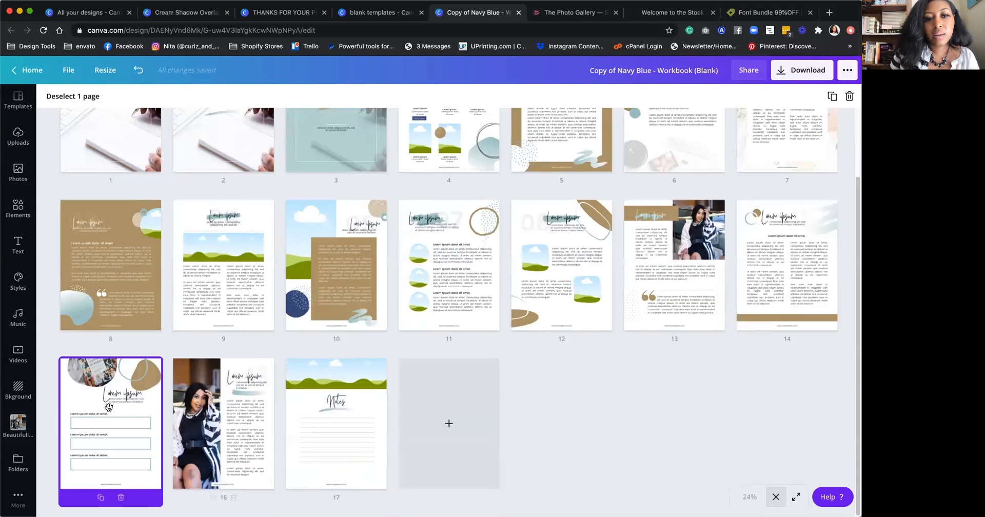
Step: Duplicate the three-question worksheet page 15 and place one copy directly after page 5
click(108, 408)
click(99, 499)
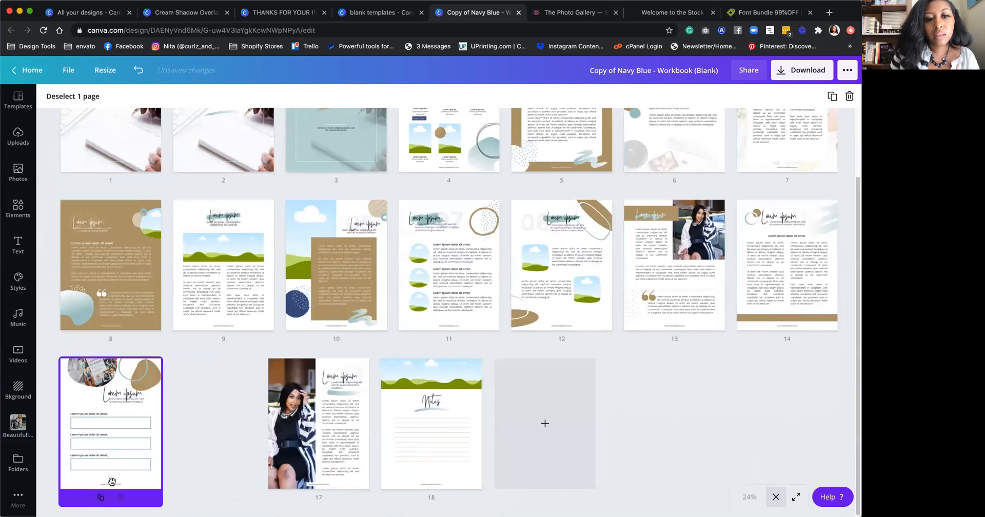
drag(110, 426, 650, 189)
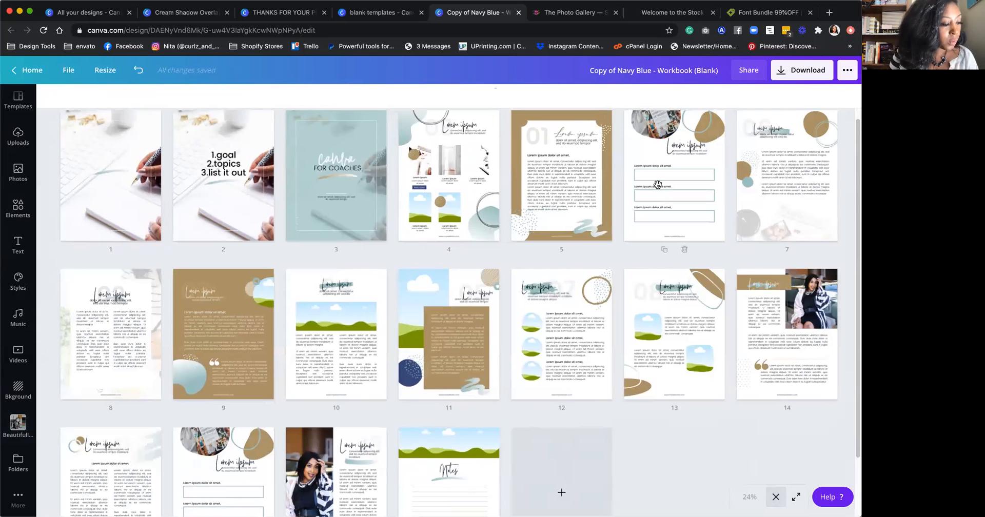
Step: Delete the second and third answer boxes and their labels from the worksheet copy on page 6
double_click(655, 181)
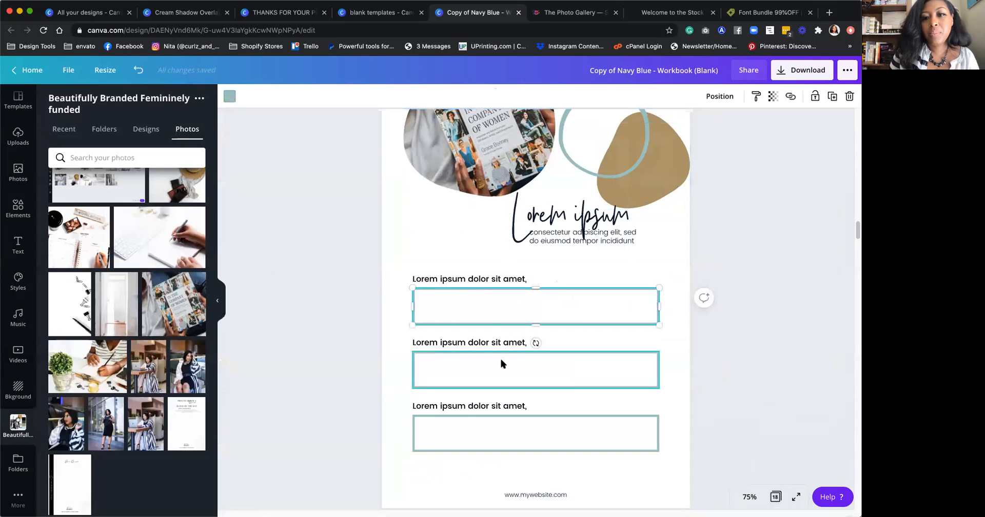
click(480, 352)
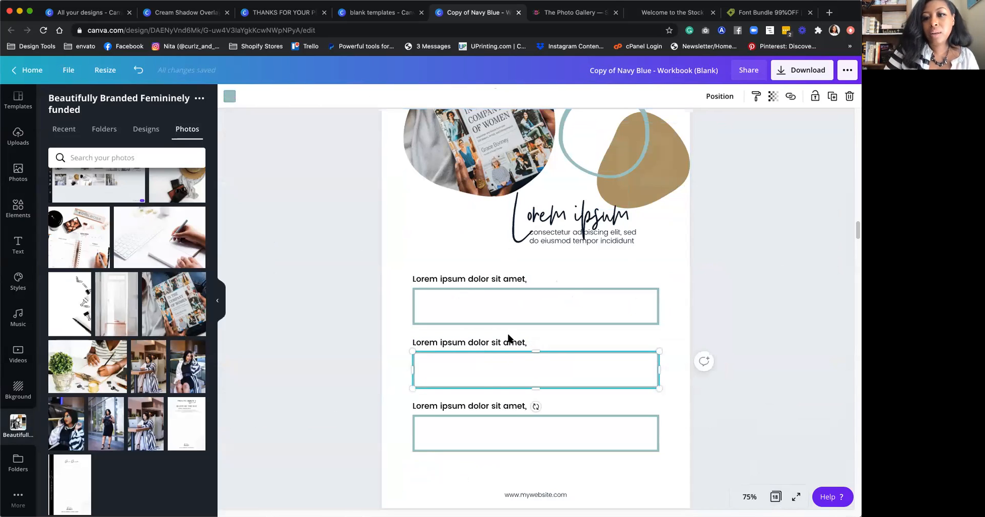
key(Delete)
drag(403, 395, 472, 444)
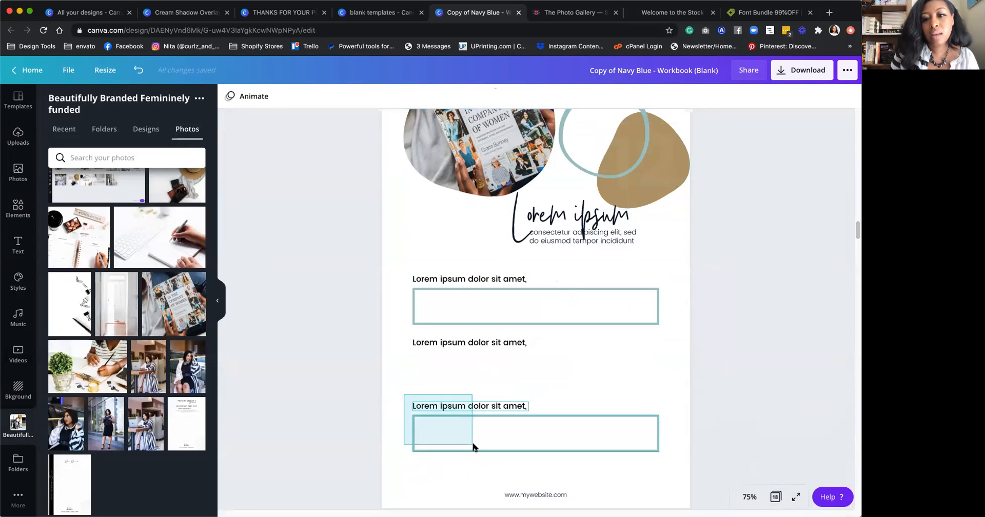
key(Delete)
click(484, 344)
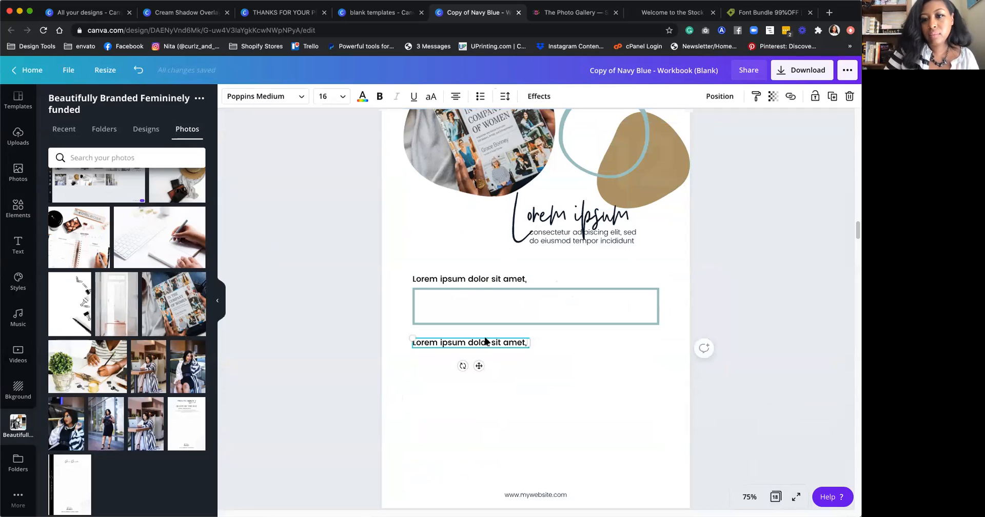
key(Delete)
Step: Stretch the remaining answer box on page 6 down to just above the website footer
click(482, 321)
drag(536, 325, 545, 484)
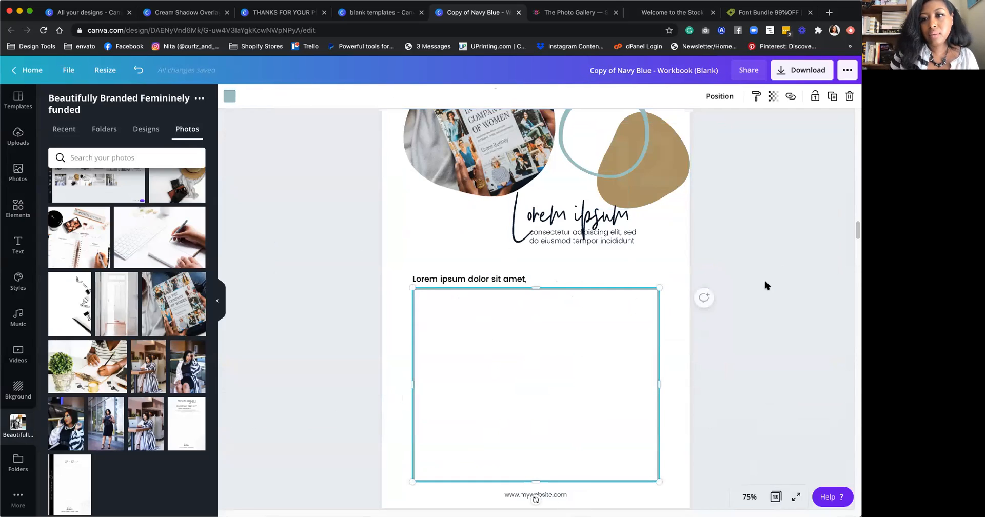
click(740, 278)
Step: Delete the book photo and its blob-shaped frame from the top of page 6
scroll(740, 278, up, 3)
scroll(741, 283, down, 2)
click(479, 197)
key(Delete)
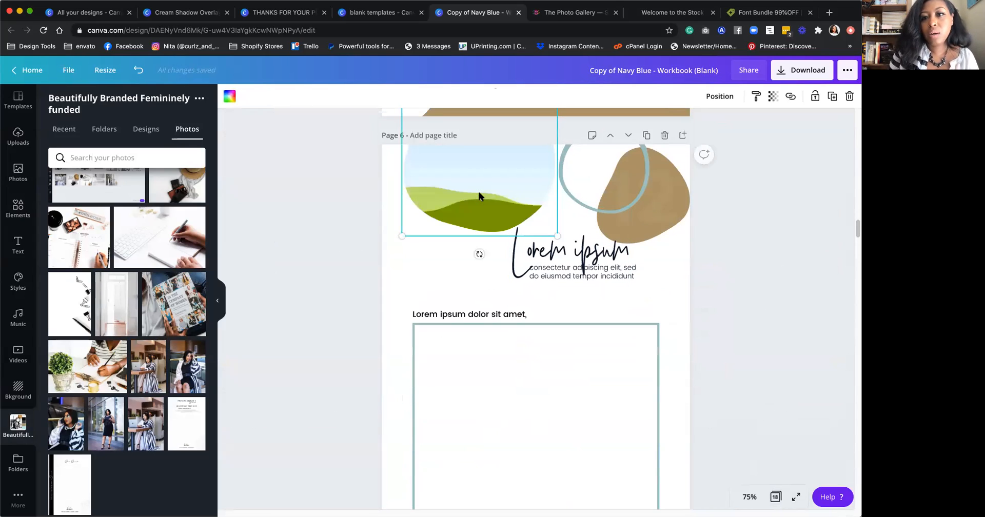
key(Delete)
Step: Move the page 6 heading and subtitle up and to the left, and shift the ring and brown blob higher in the corner
drag(462, 228, 541, 216)
click(658, 246)
drag(699, 283, 629, 179)
drag(656, 227, 660, 193)
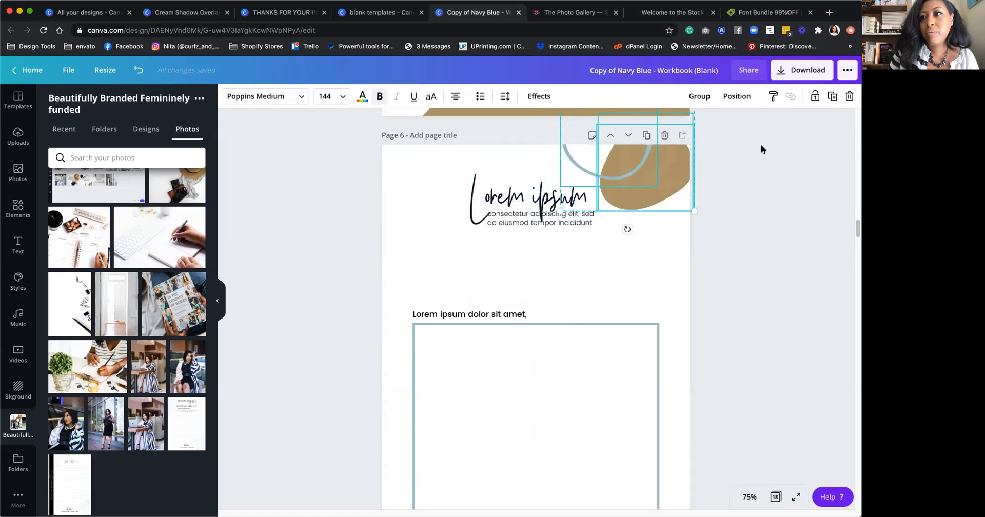
Step: Make the faint number over the brown blob on page 6 more opaque and delete its digits
click(635, 187)
click(773, 96)
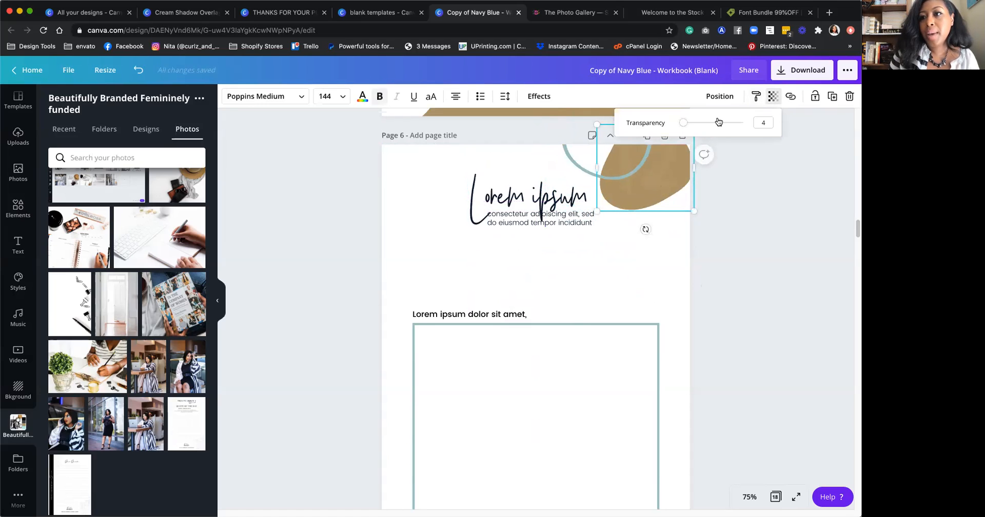
drag(718, 121, 706, 126)
click(666, 179)
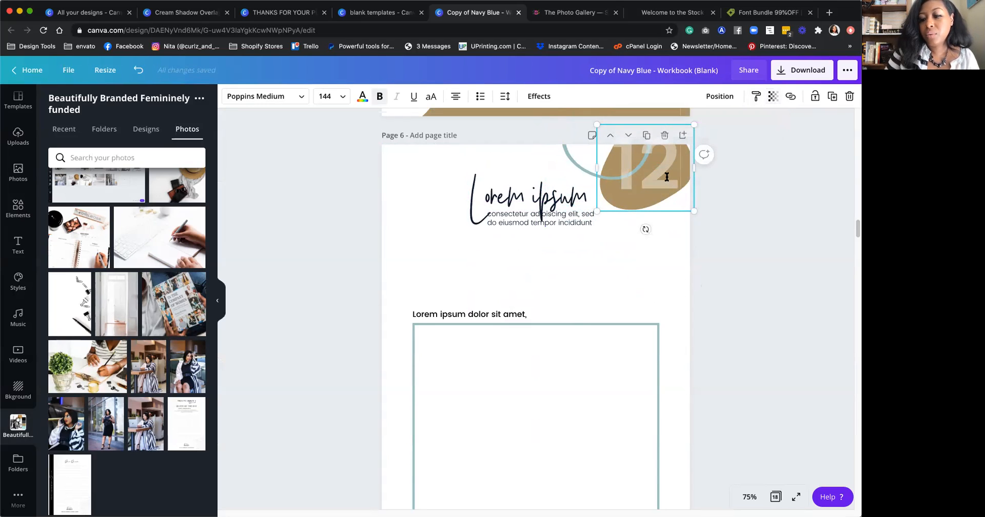
key(BackSpace)
key(BackSpace)
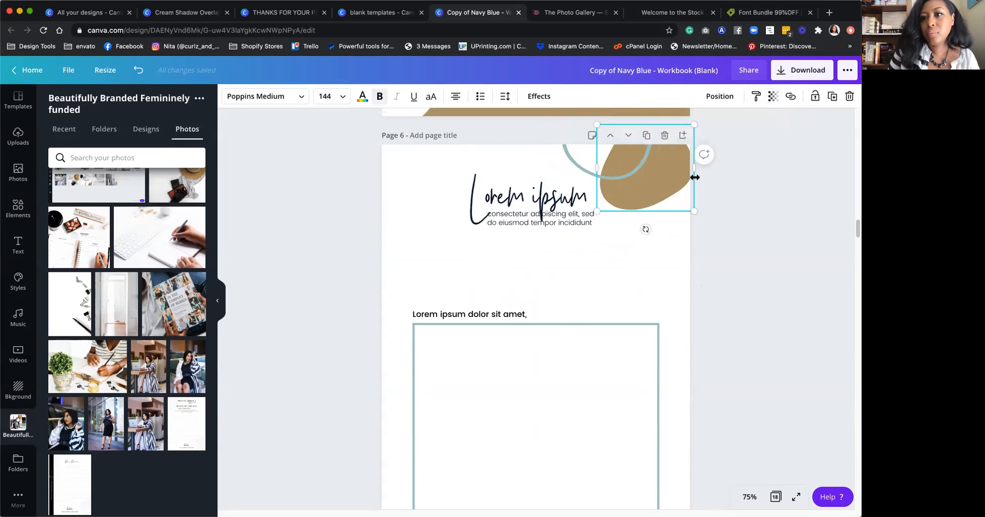
Step: Set the transparency of the brown blob on page 6 to 28 and of the teal ring to 38
click(642, 192)
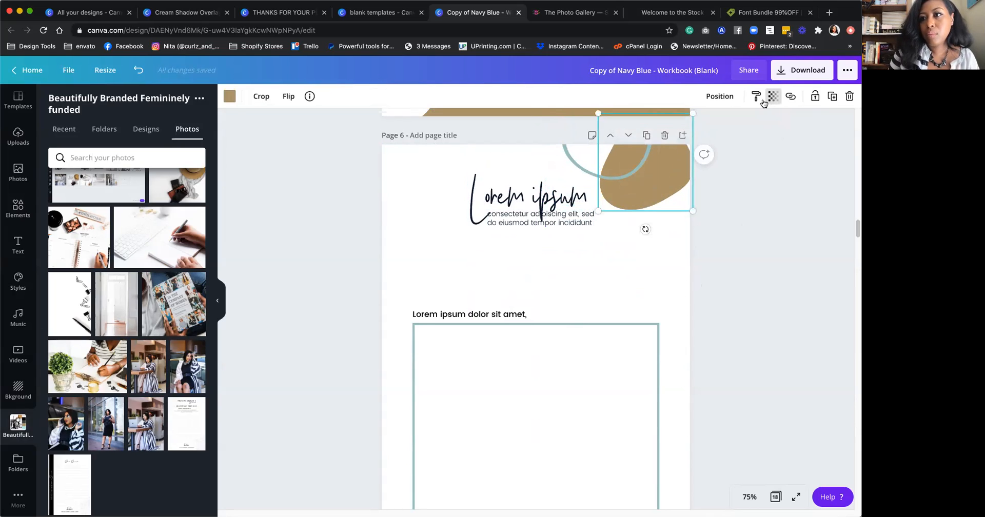
click(773, 96)
drag(743, 122, 698, 123)
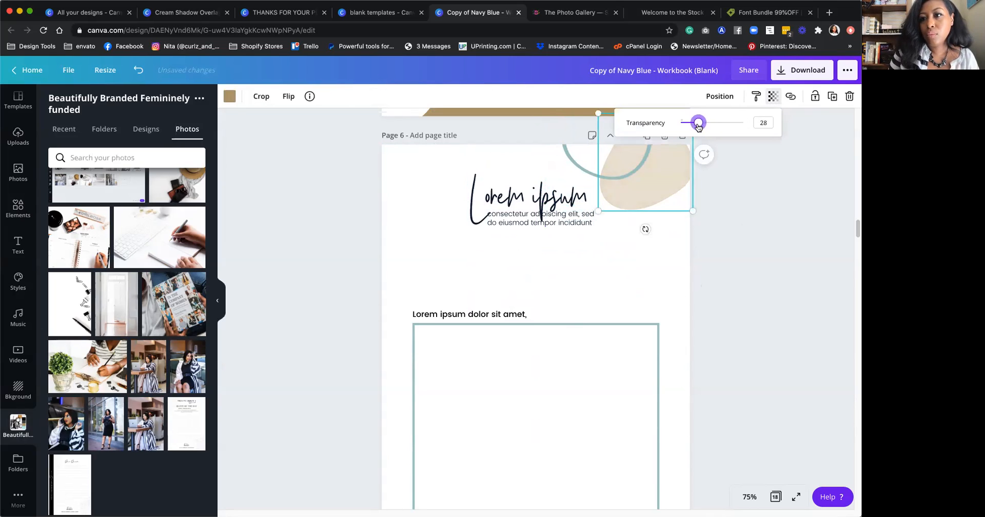
click(560, 140)
click(772, 97)
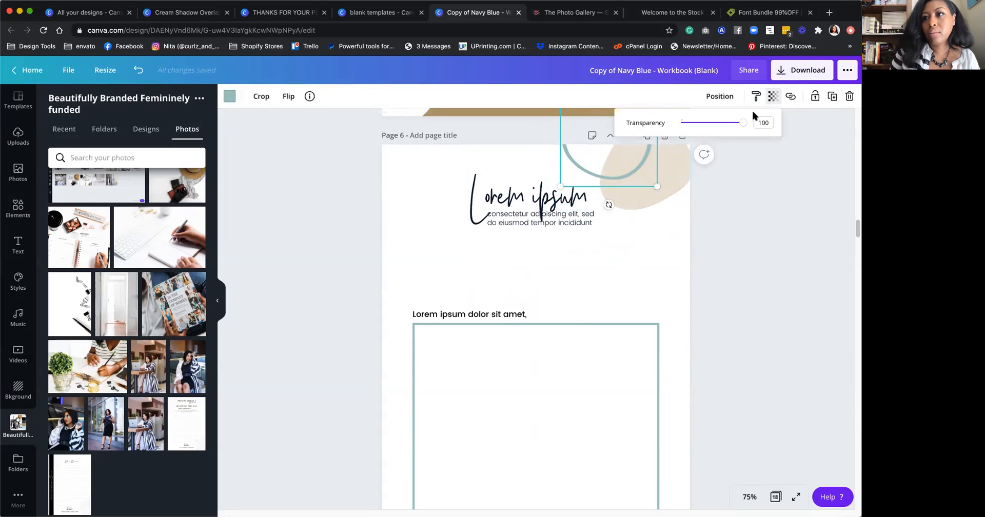
drag(736, 127, 705, 122)
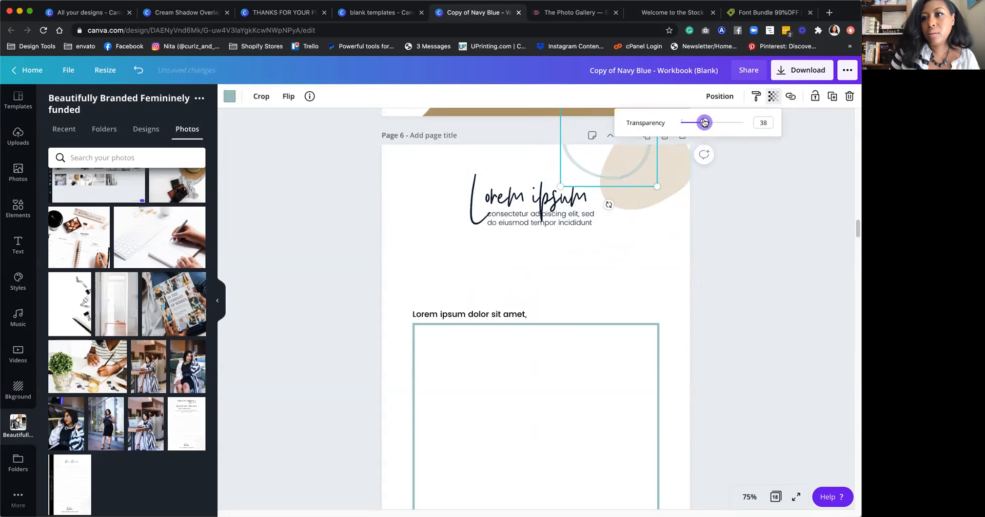
click(721, 188)
Step: Duplicate the page 6 subtitle and enlarge the copy to a font size of 21.4
scroll(723, 260, down, 4)
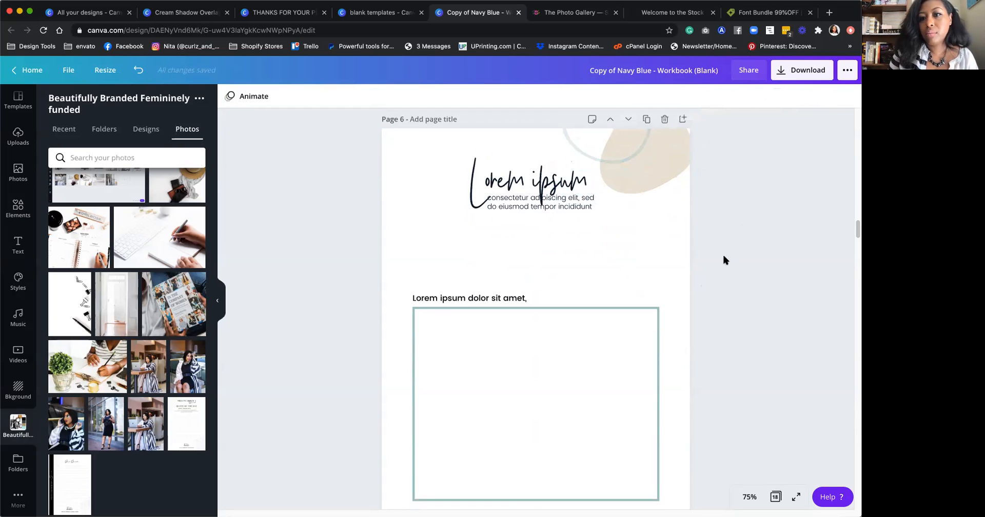
scroll(415, 173, up, 2)
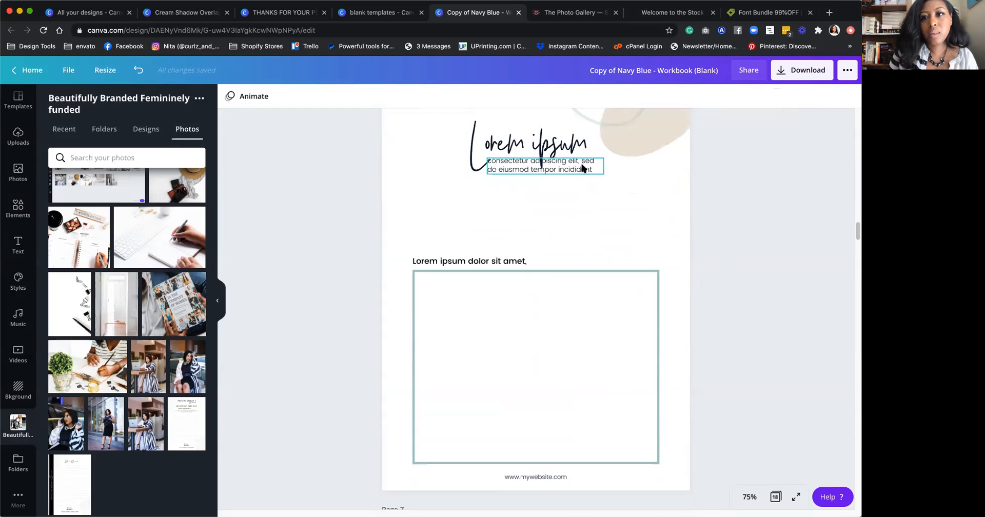
click(599, 167)
click(832, 95)
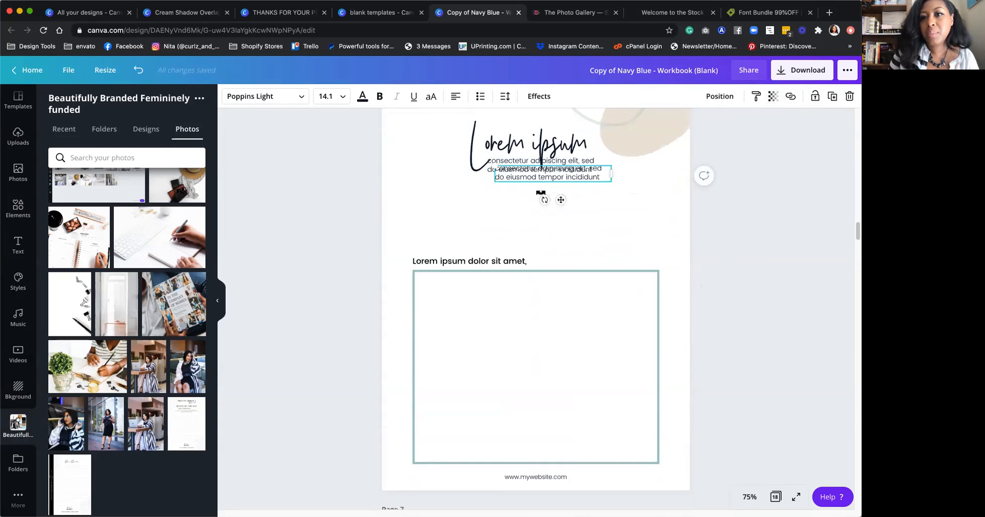
drag(393, 222, 434, 190)
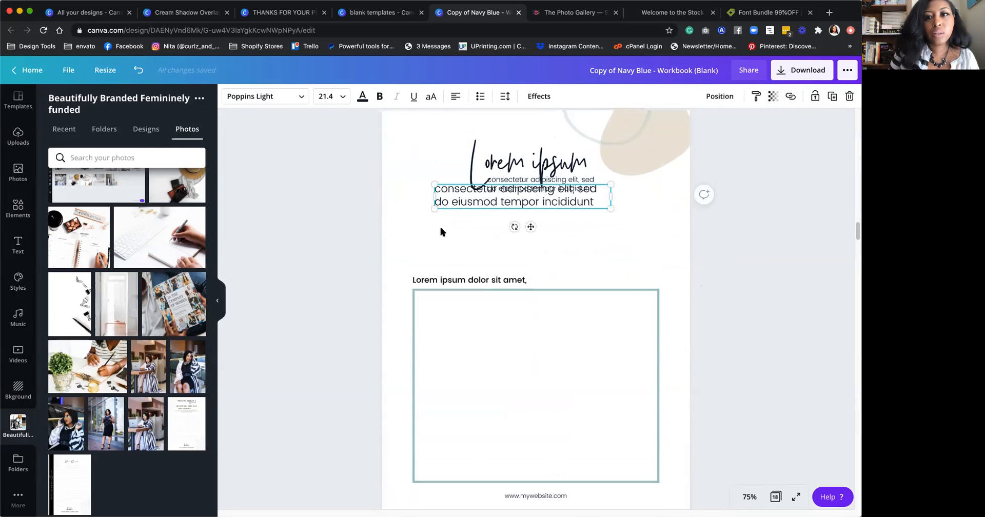
Step: Replace the duplicated subtitle's text with the end of page 5's body text, from "Ut enim ad minim veniam" to "laborum."
scroll(439, 224, up, 5)
click(528, 127)
scroll(529, 130, up, 6)
click(540, 262)
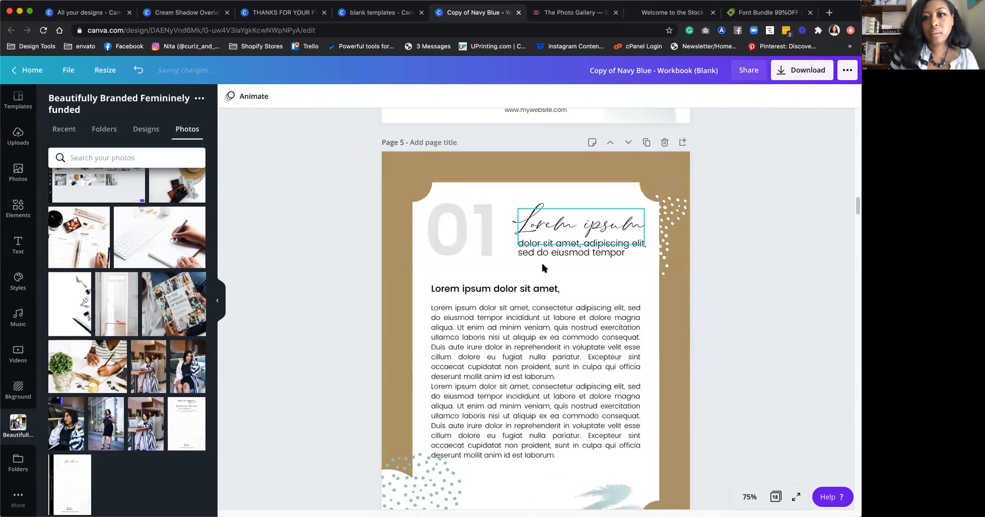
scroll(540, 264, down, 1)
click(507, 333)
drag(556, 410, 457, 361)
key(ctrl+c)
scroll(523, 349, down, 8)
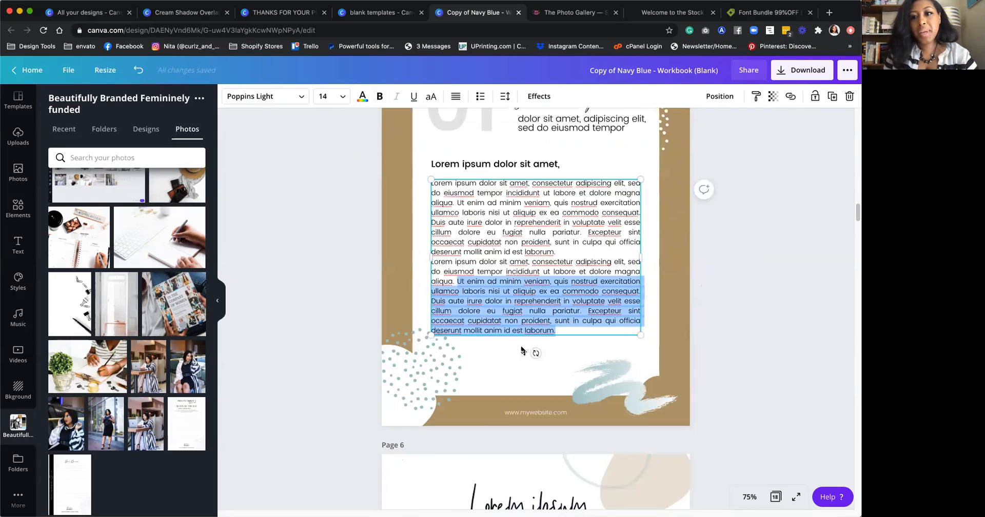
click(510, 314)
click(509, 315)
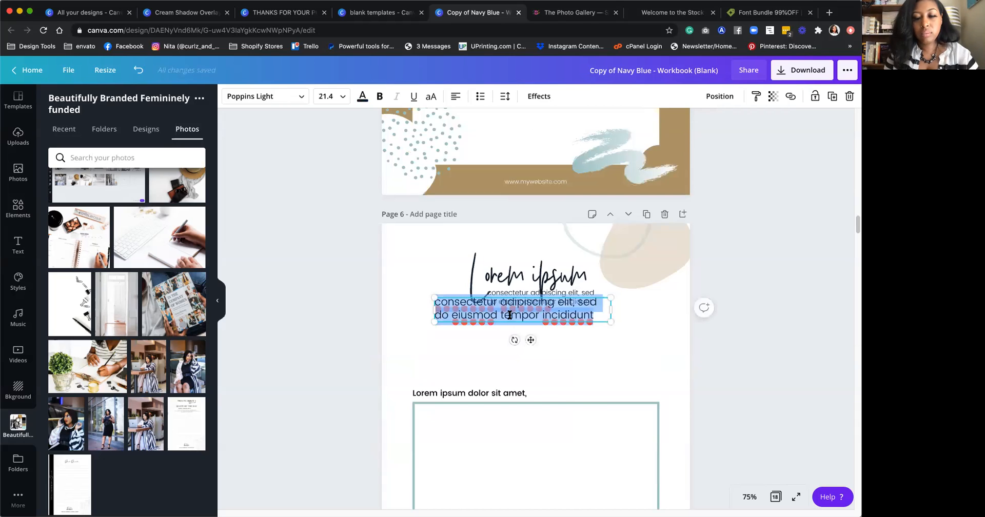
key(ctrl+v)
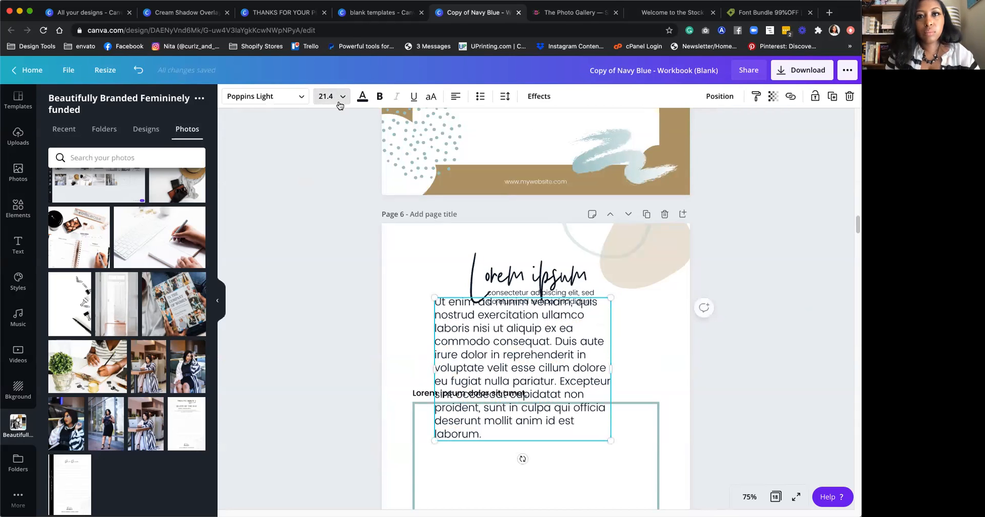
Step: Set the pasted paragraph to font size 14, widen its text box and place it between the subtitle and the answer box label
click(339, 105)
text(14)
key(Return)
drag(617, 328, 663, 325)
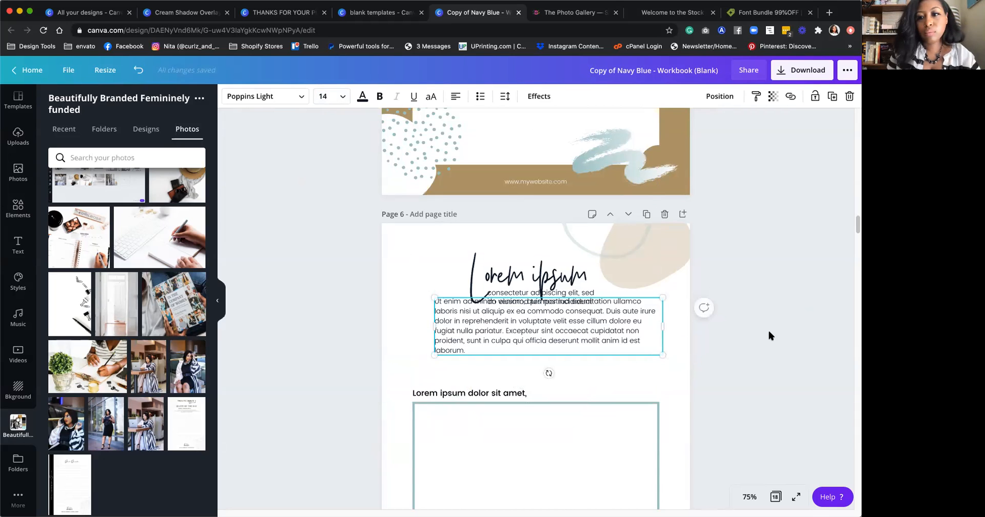
drag(575, 344, 560, 363)
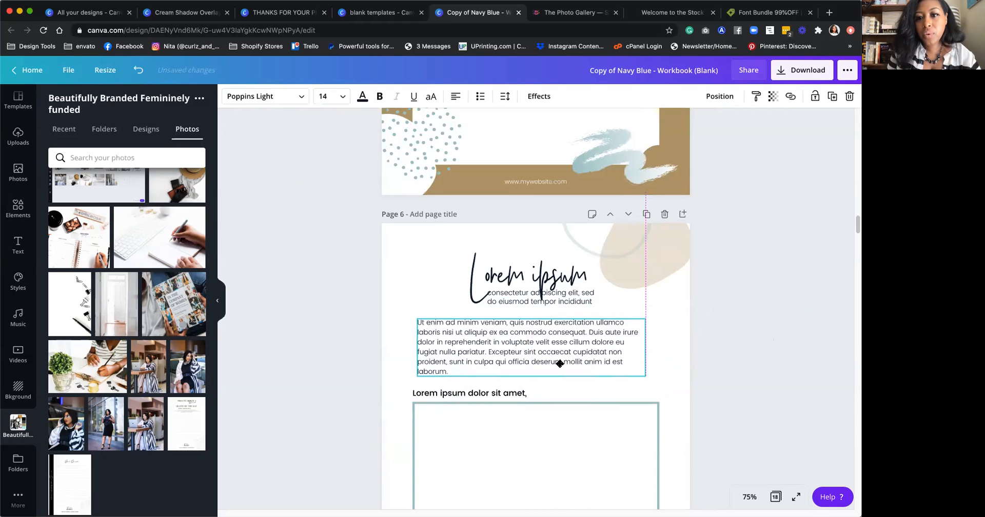
click(741, 340)
scroll(622, 324, down, 2)
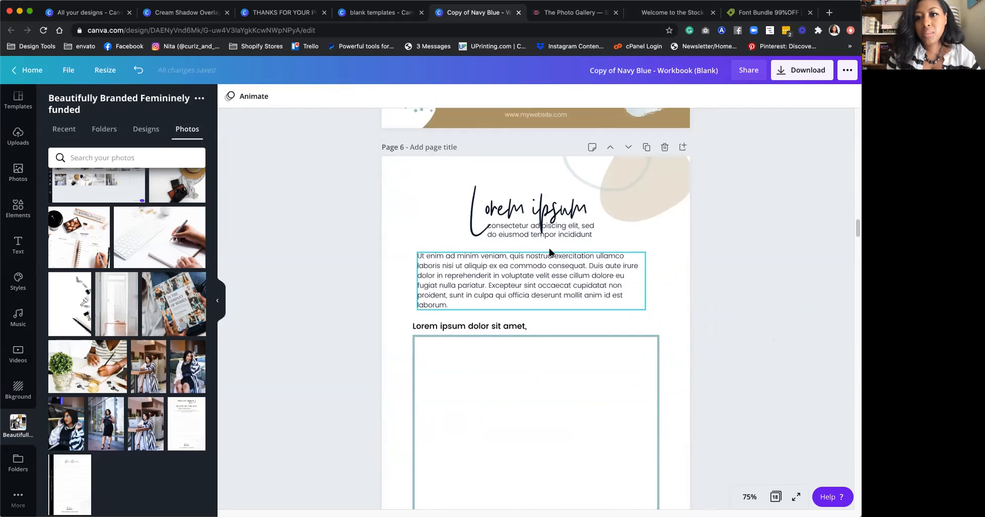
click(583, 289)
scroll(583, 293, down, 2)
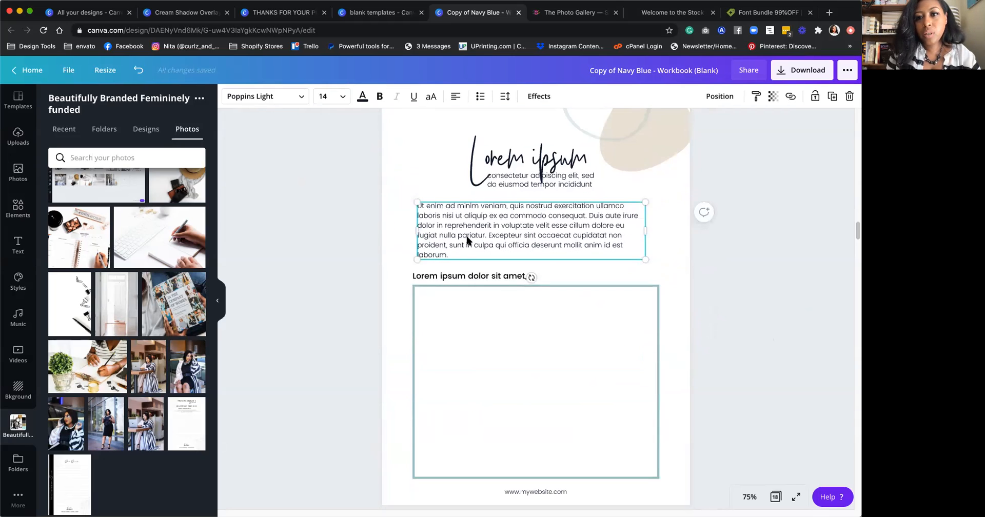
scroll(506, 239, down, 3)
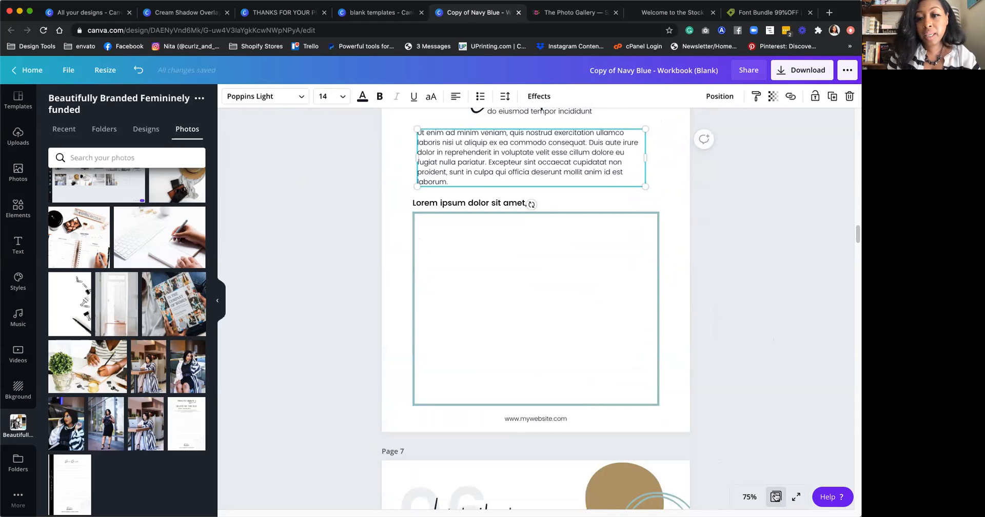
Step: Duplicate the page 6 worksheet in the page overview and move one copy further back, near page 13
click(775, 497)
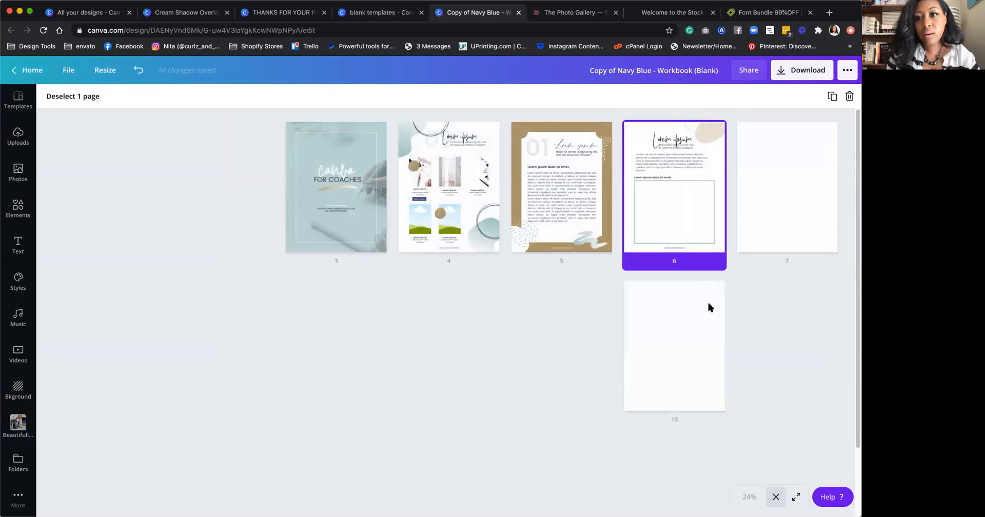
drag(672, 198, 682, 230)
click(662, 230)
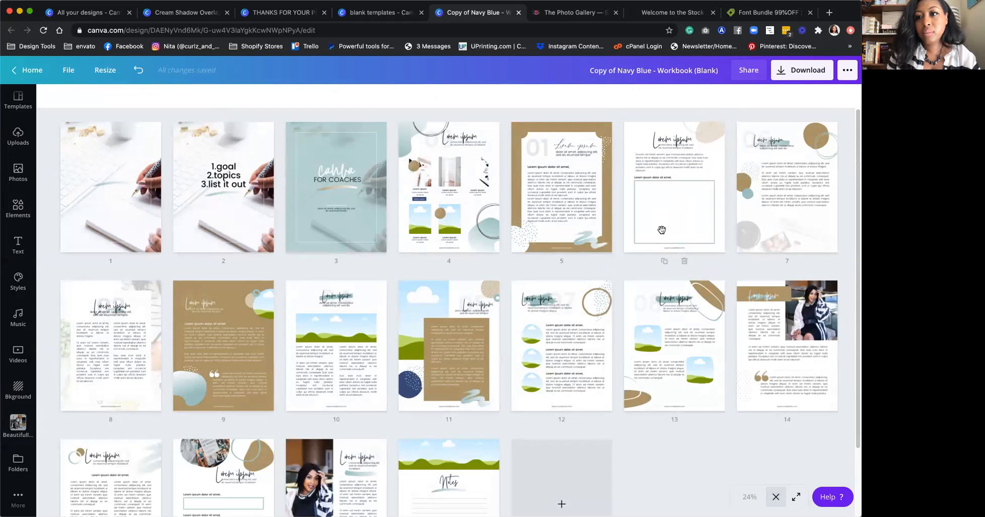
click(664, 260)
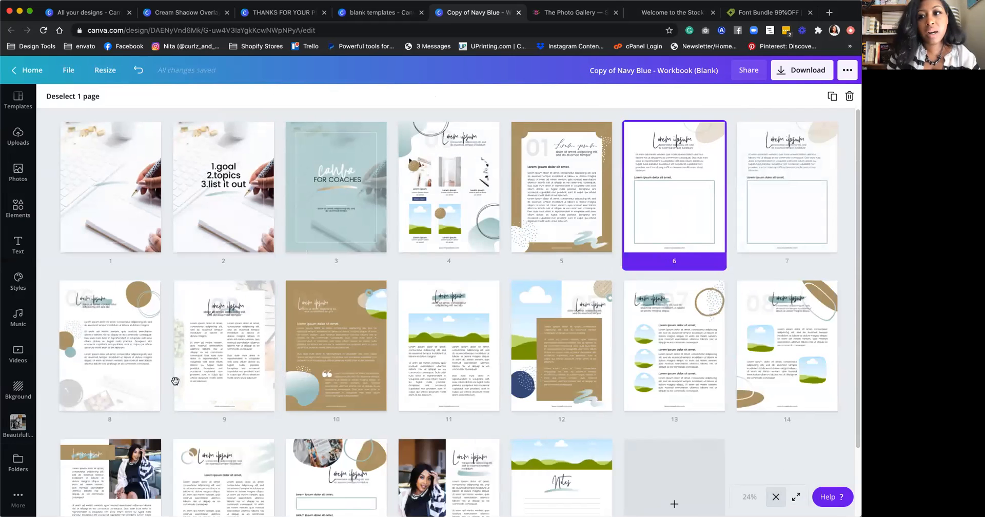
drag(665, 186, 640, 336)
Step: Fill page 13's three round photo frames with the writing hand, book cover and office supplies brand photos, in that order
double_click(640, 337)
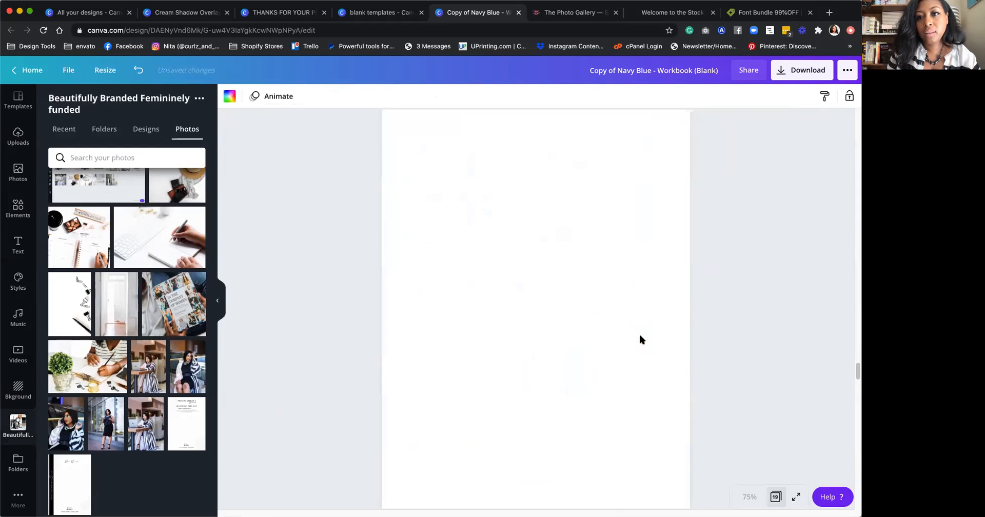
click(344, 330)
drag(163, 241, 435, 259)
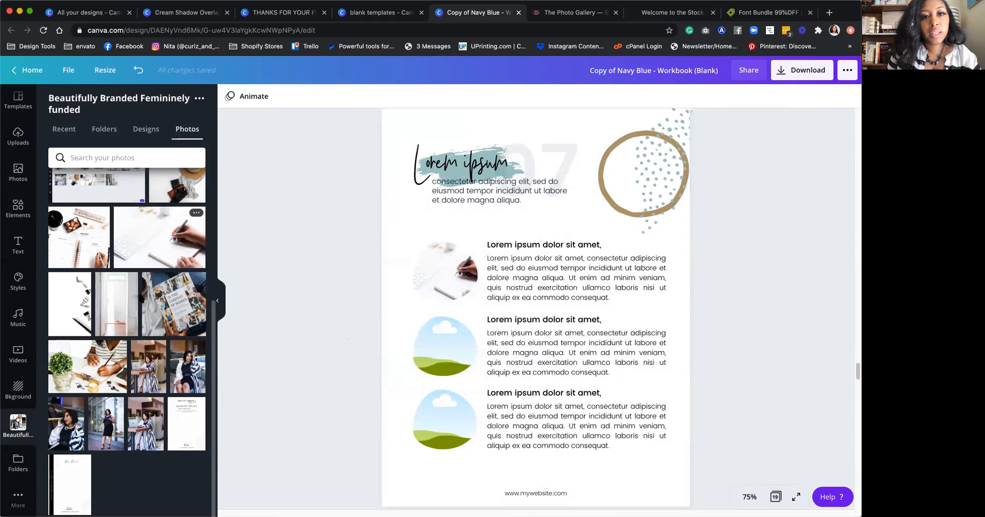
drag(160, 303, 445, 346)
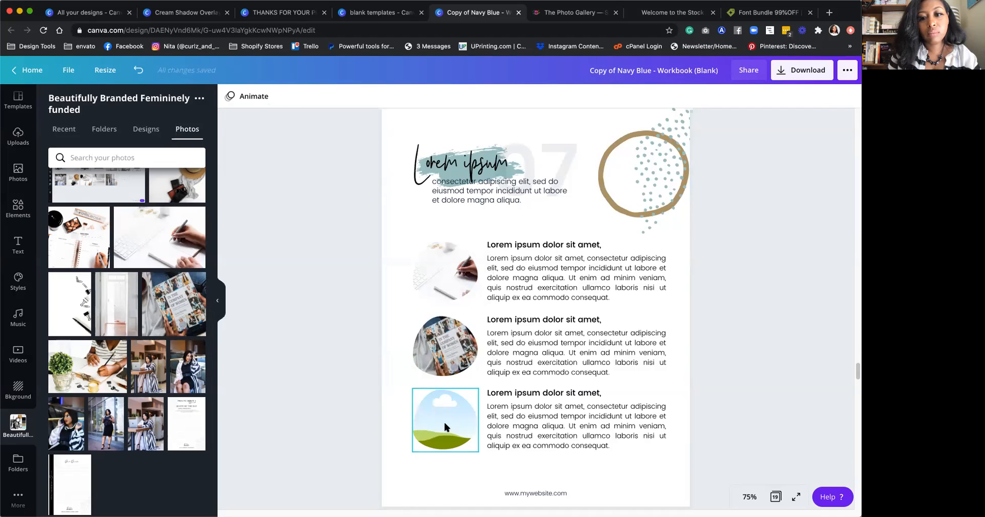
drag(77, 313, 445, 423)
scroll(343, 317, up, 1)
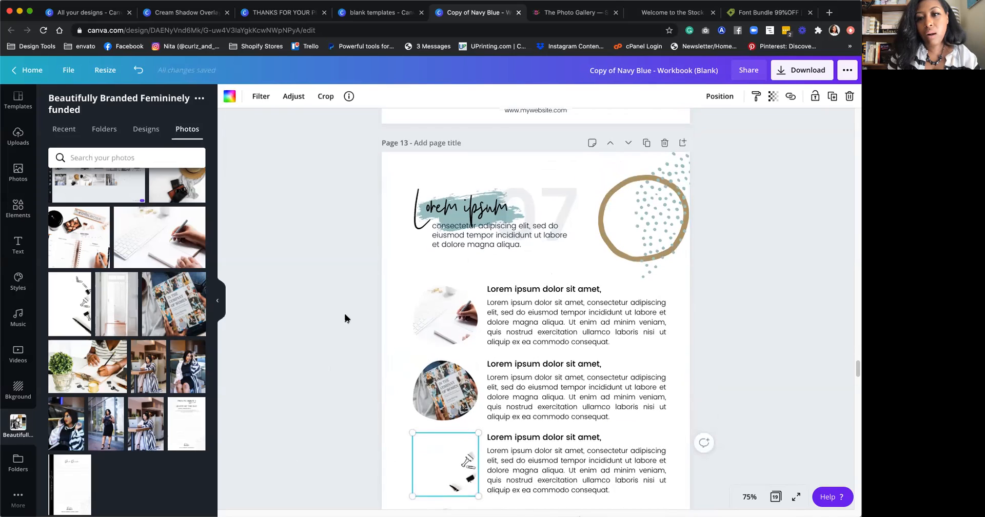
Step: Delete the third photo on page 13 together with its heading and paragraph
scroll(403, 418, down, 3)
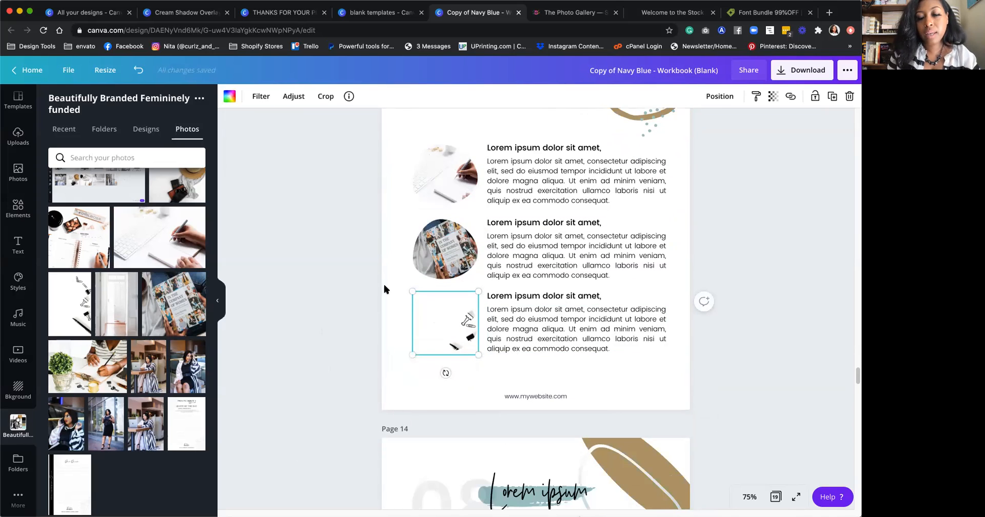
drag(385, 289, 640, 342)
key(Delete)
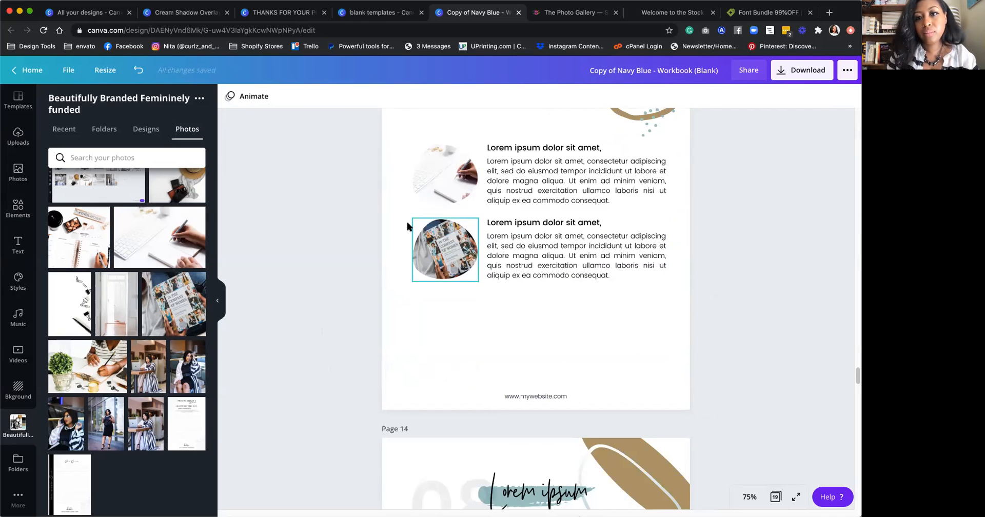
Step: Examine the empty photo frames on page 14 and the free space below the second section on page 13
scroll(405, 222, down, 10)
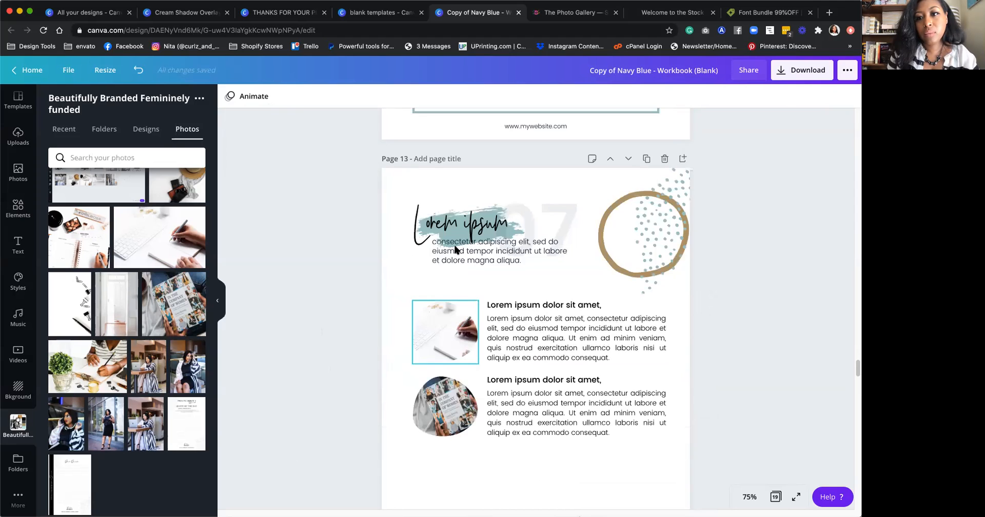
scroll(459, 263, down, 2)
click(458, 260)
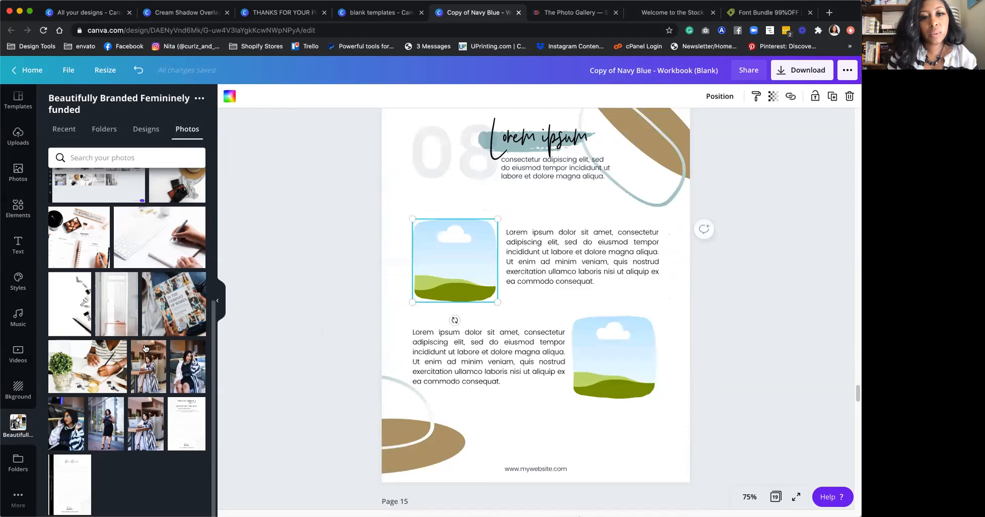
scroll(315, 301, up, 6)
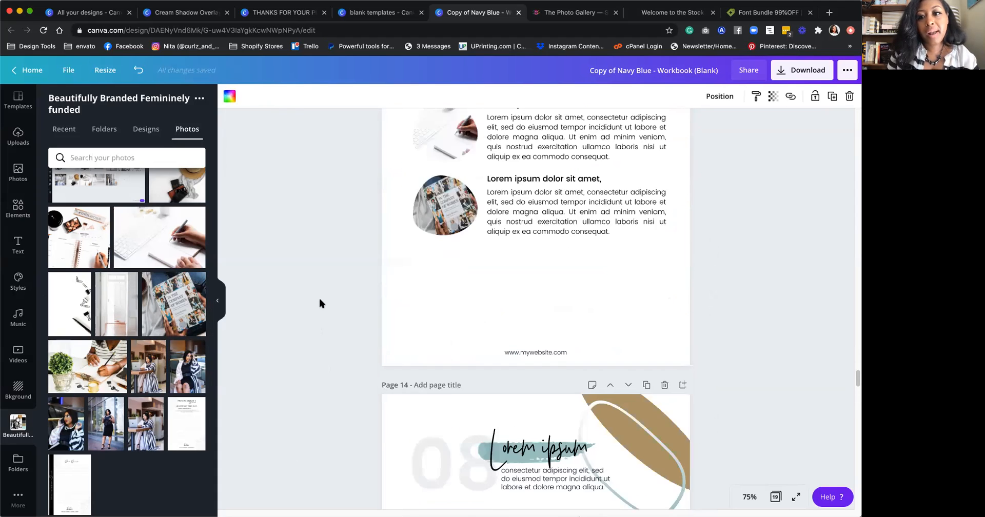
scroll(519, 251, up, 7)
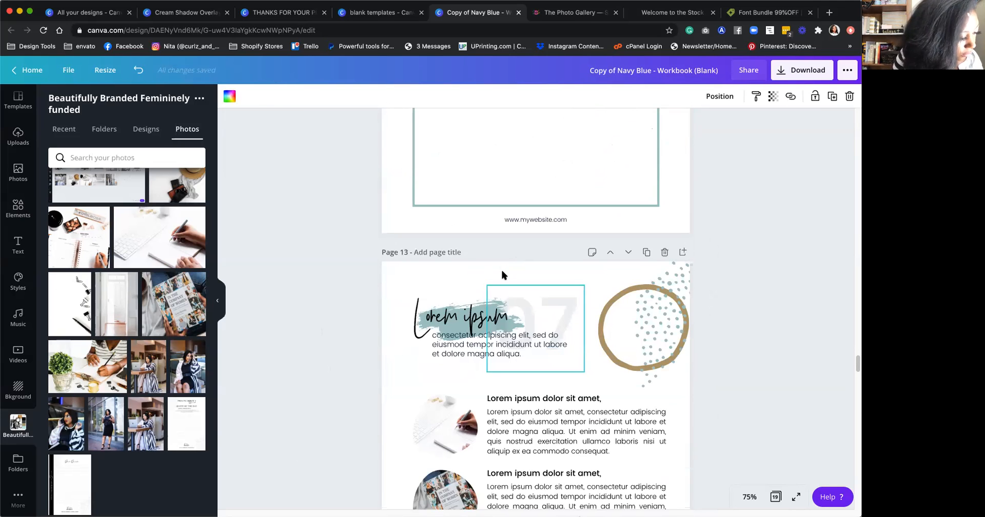
scroll(503, 257, down, 5)
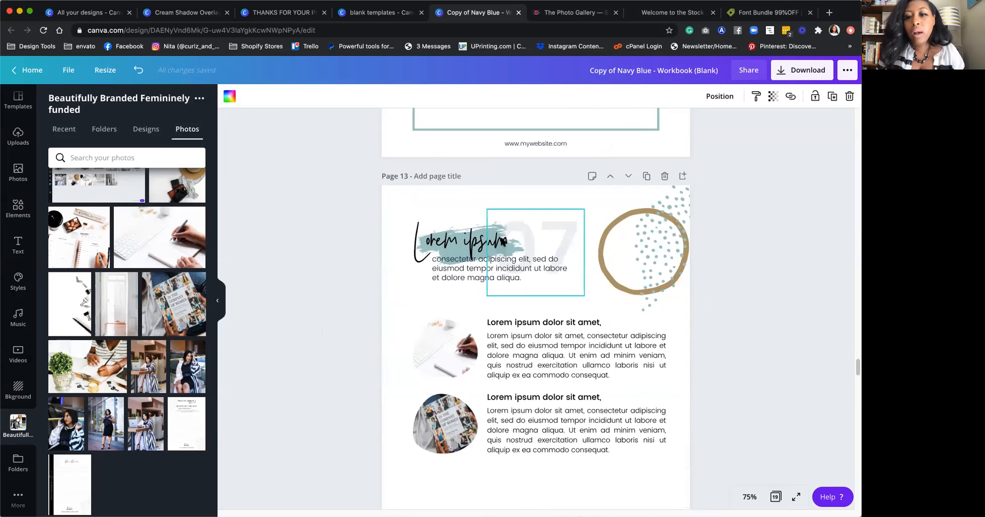
scroll(501, 234, down, 3)
scroll(501, 234, up, 1)
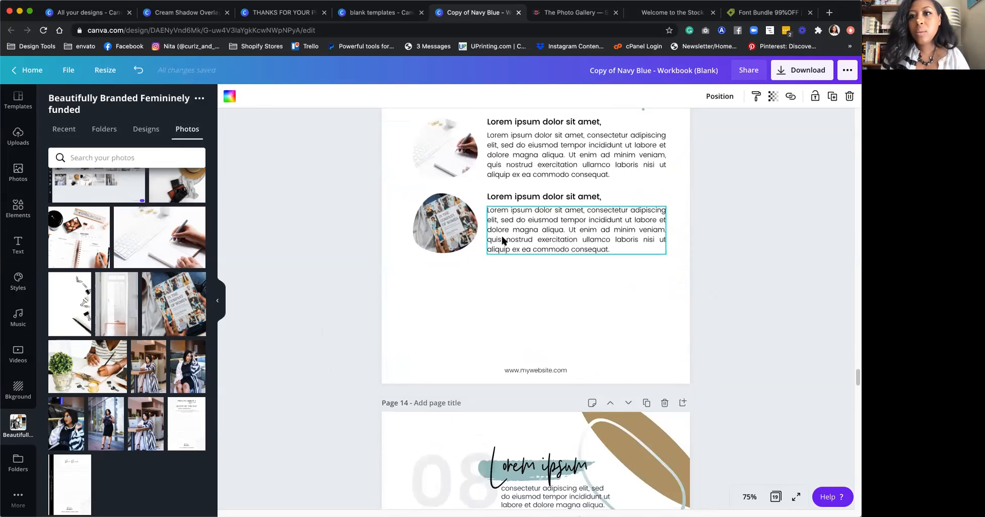
click(746, 277)
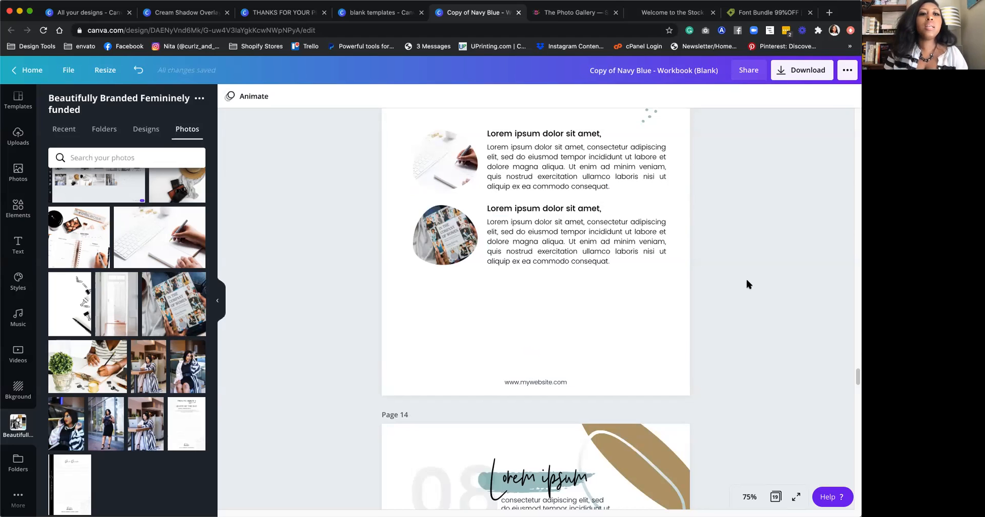
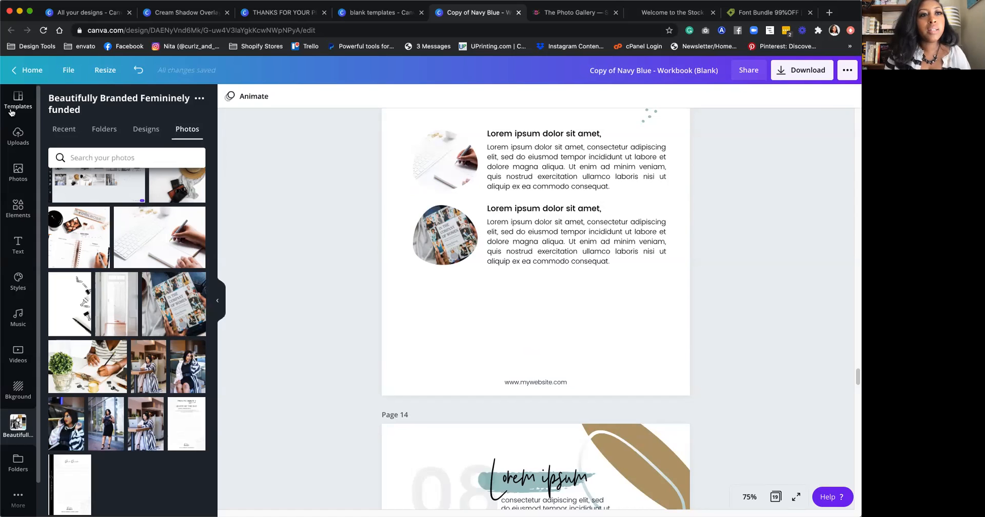
Step: Add a plain solid line to page 13, shorten it and scale it down to about 1.7 wide just above the website footer
click(10, 220)
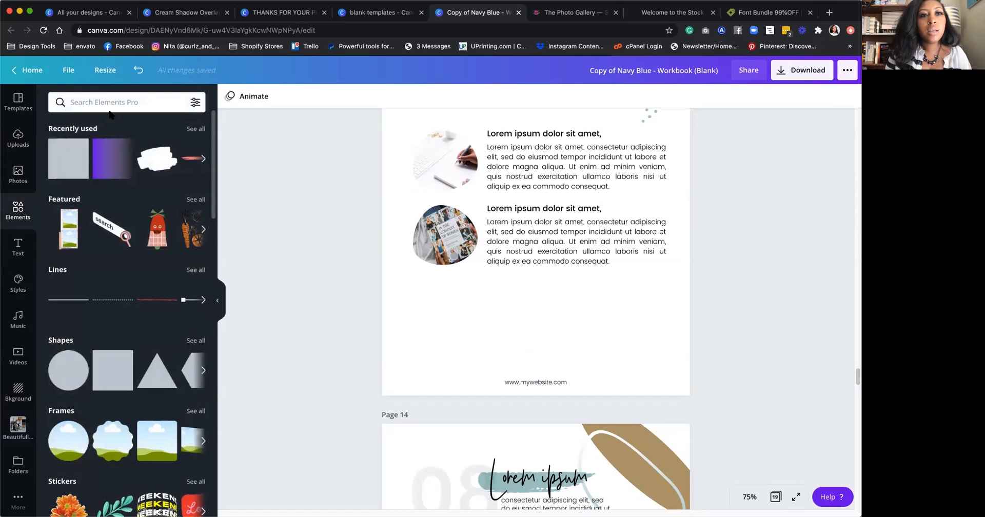
scroll(67, 285, down, 1)
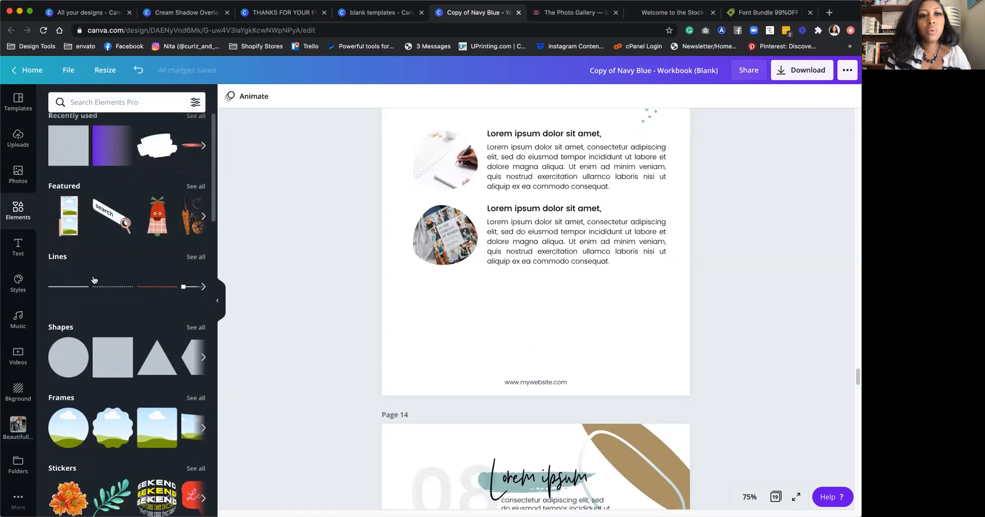
drag(66, 284, 531, 196)
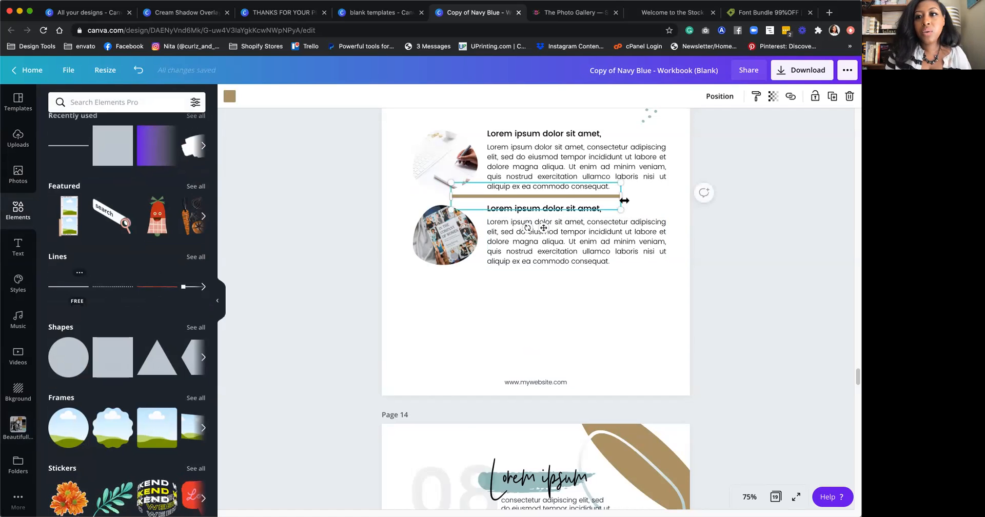
drag(582, 196, 391, 201)
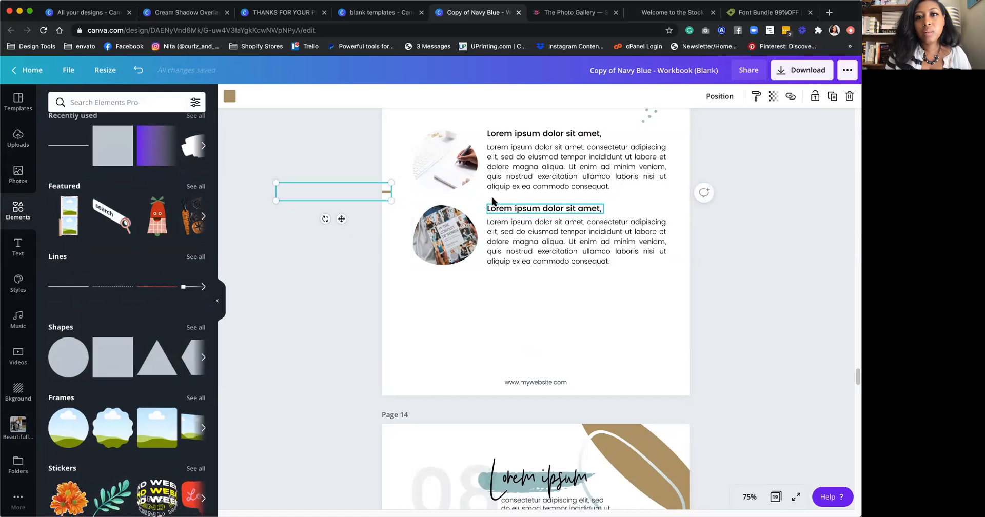
click(400, 199)
mouse_move(596, 347)
mouse_down()
mouse_move(642, 360)
mouse_move(594, 344)
mouse_move(600, 351)
mouse_up()
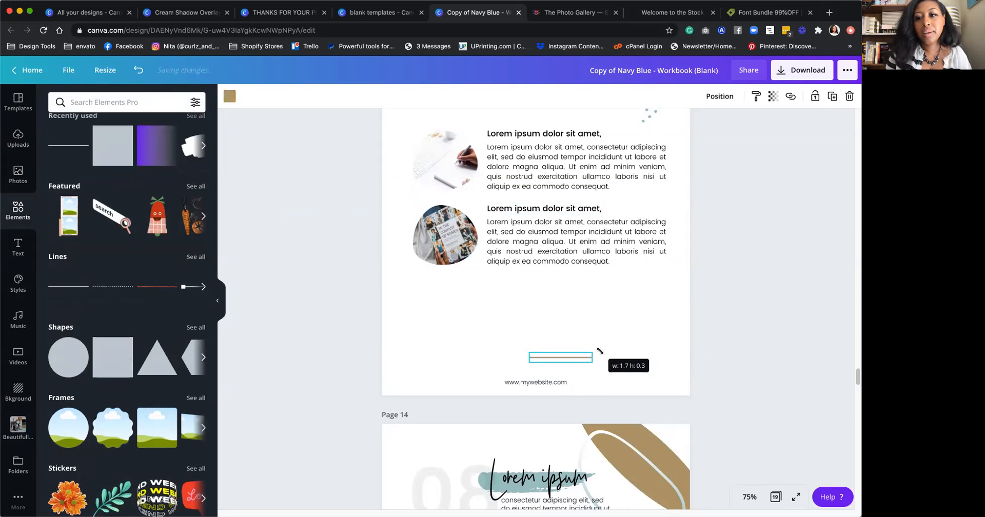
Step: Stretch the line across nearly the full width of page 13 and place it just below the second section's text
click(749, 497)
click(744, 318)
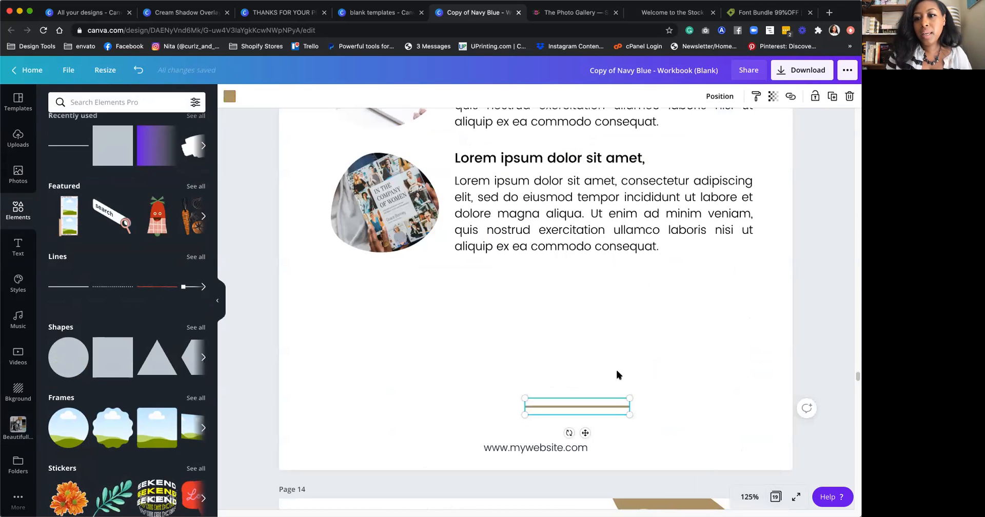
scroll(606, 369, down, 2)
drag(598, 347, 780, 332)
drag(467, 325, 335, 327)
click(503, 336)
drag(504, 329, 484, 234)
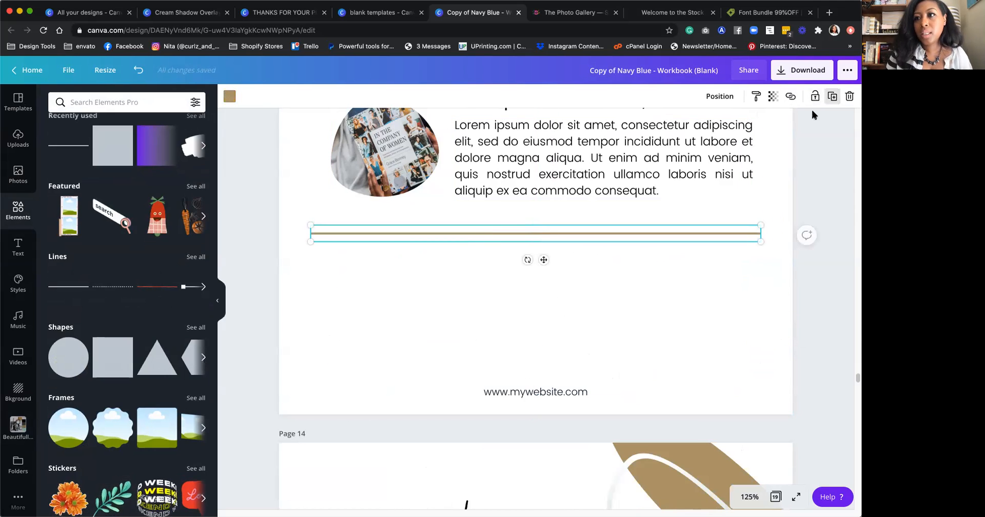
Step: Duplicate the line below itself, then duplicate the pair to make four writing lines above the footer
click(753, 491)
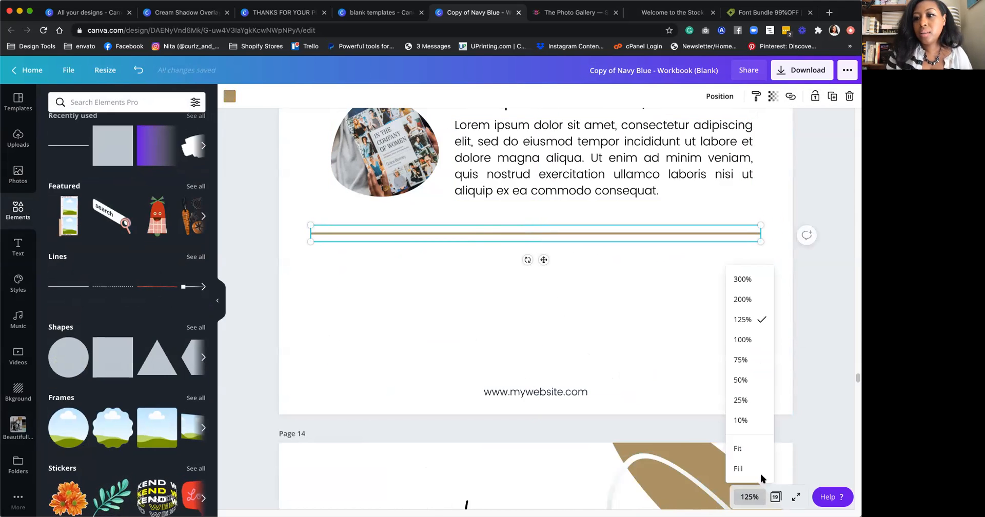
click(749, 359)
click(833, 97)
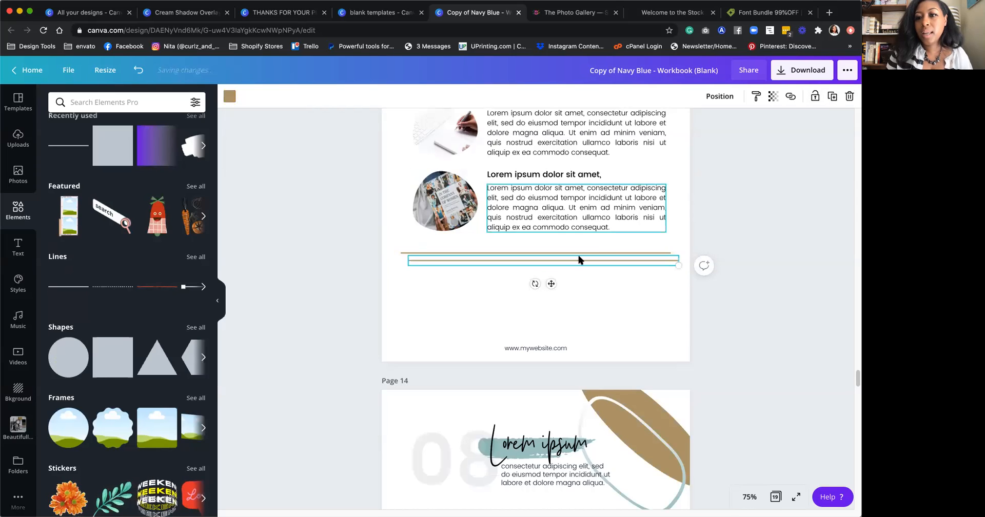
drag(573, 262, 564, 271)
drag(389, 243, 431, 289)
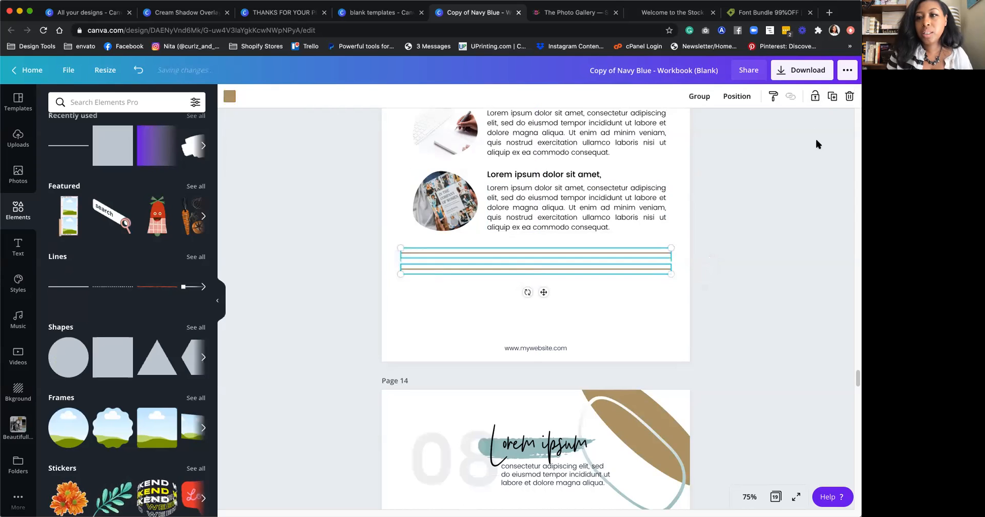
click(830, 100)
drag(584, 268, 573, 301)
Step: Tidy up the four lines so they are aligned and evenly spaced, and move them slightly lower on page 13
drag(653, 324, 627, 241)
click(734, 99)
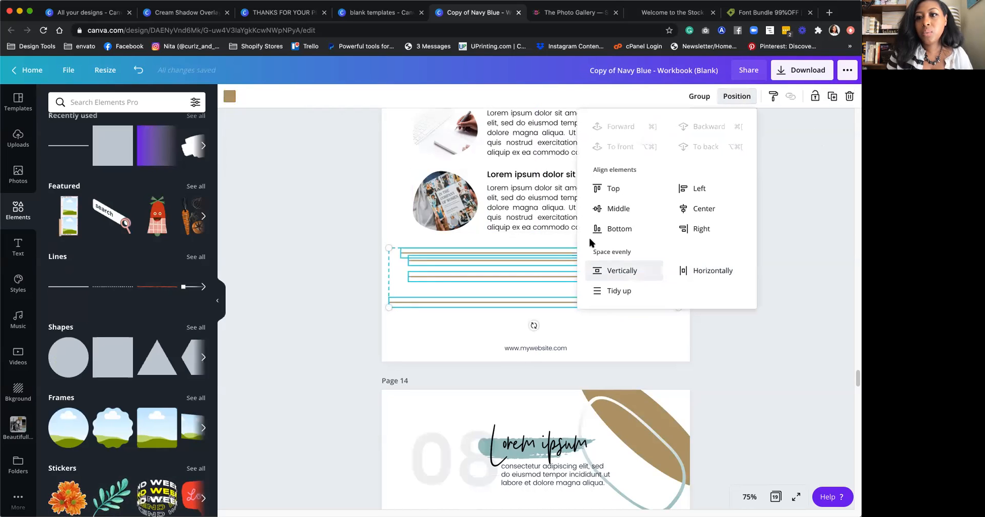
click(605, 291)
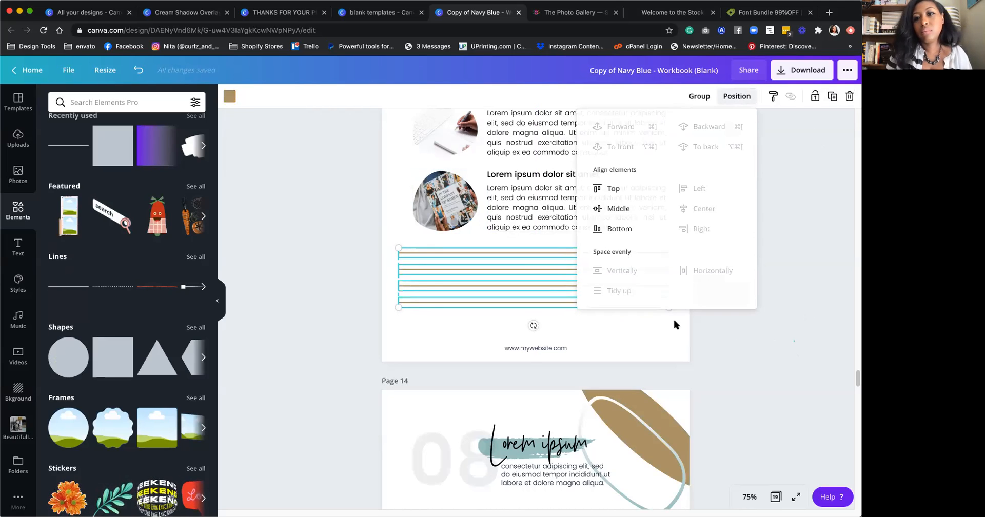
click(666, 306)
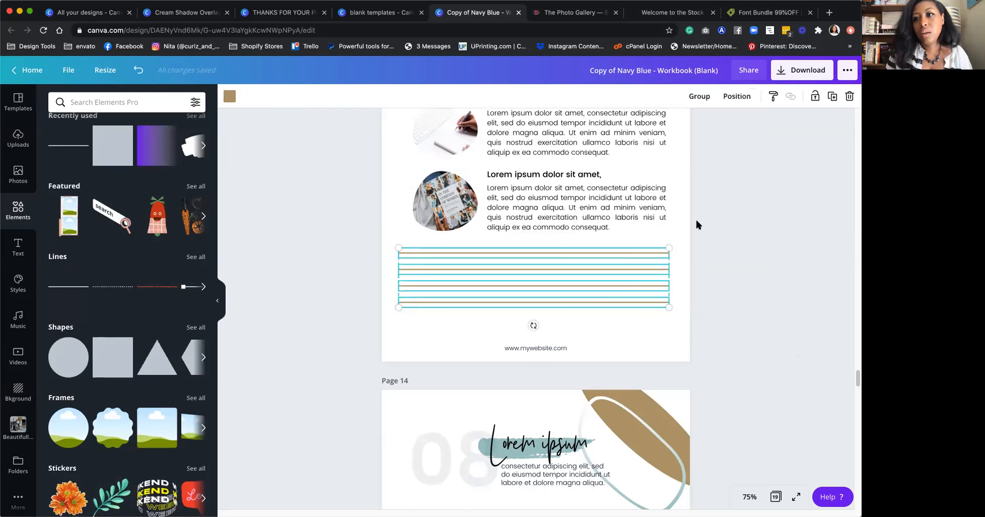
drag(618, 272, 621, 289)
click(706, 246)
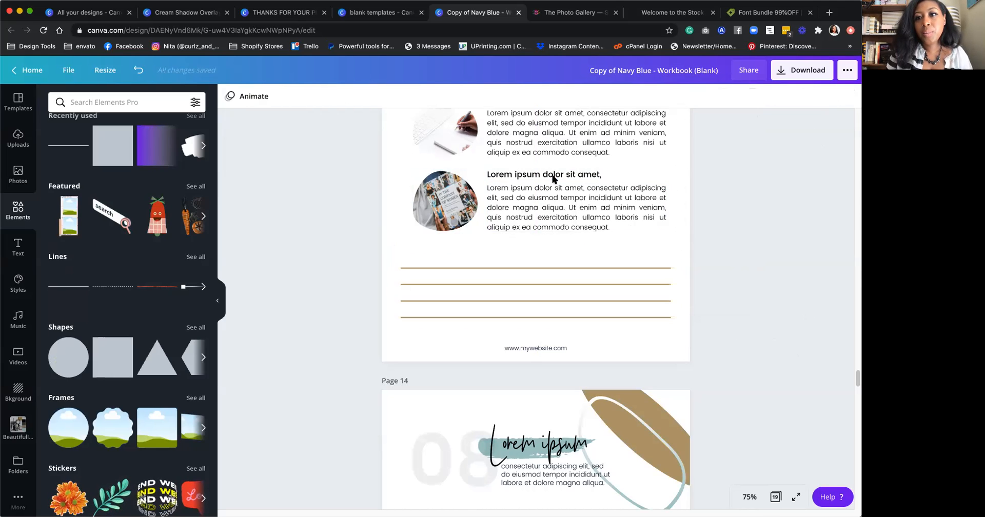
Step: Duplicate the second section's heading, change the copy's text to "notes" and align it above the start of the writing lines
click(553, 179)
click(832, 96)
drag(557, 210, 467, 246)
double_click(467, 245)
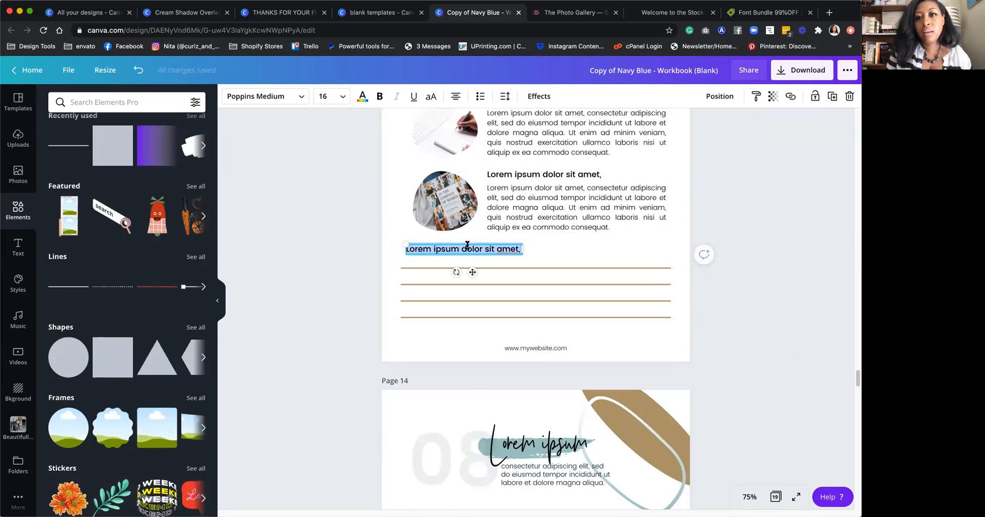
text(notes)
click(493, 247)
drag(467, 249, 423, 247)
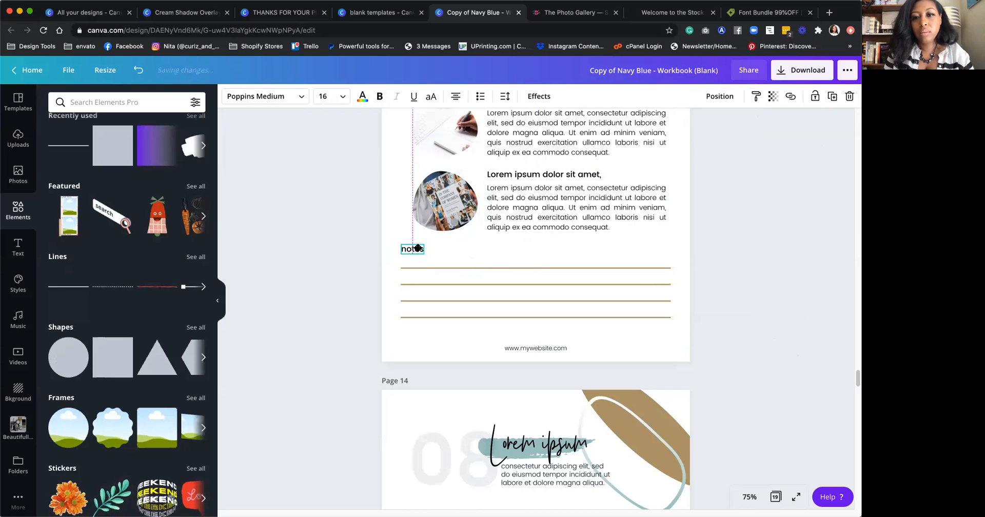
click(760, 264)
Step: Look through pages 13 to 16 to check the new notes area and the layouts that follow
scroll(744, 295, up, 4)
scroll(742, 302, down, 2)
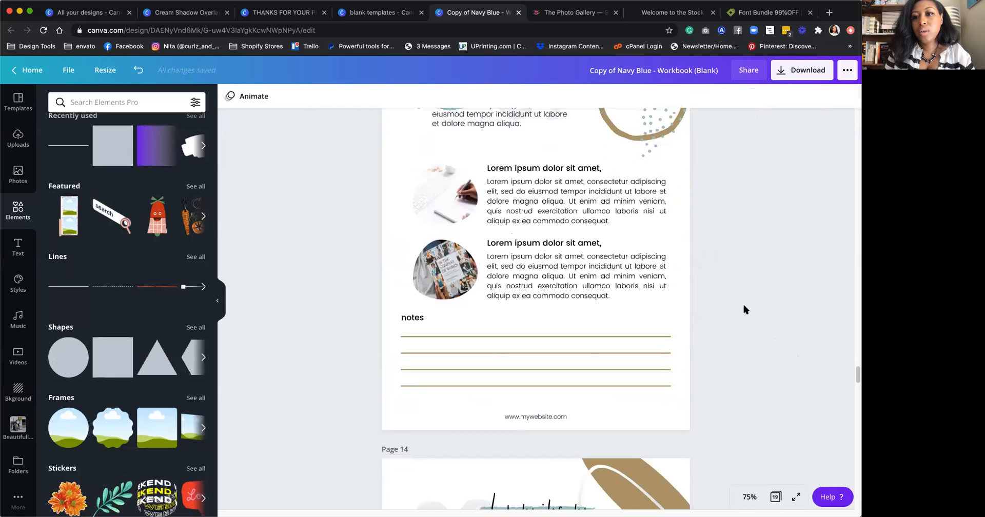
scroll(742, 304, down, 8)
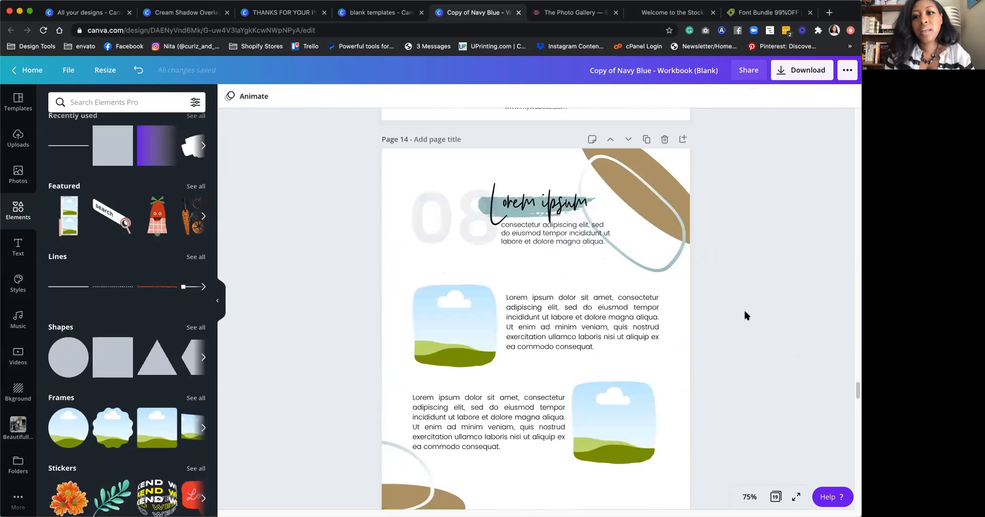
scroll(527, 188, down, 5)
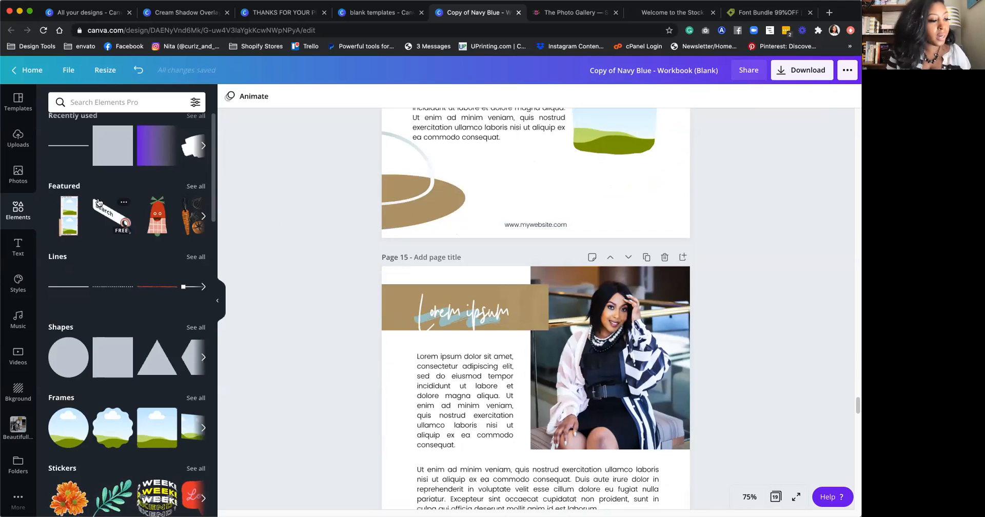
scroll(314, 287, down, 8)
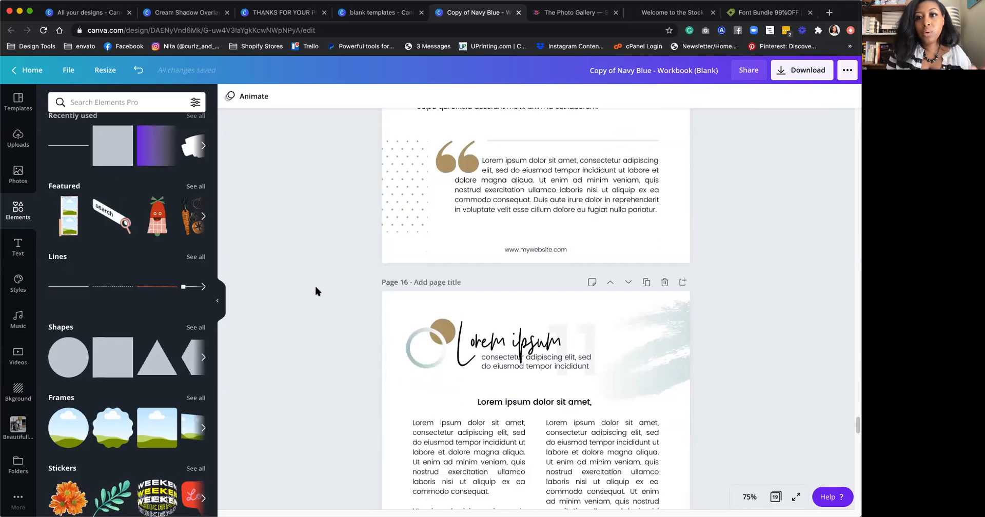
scroll(469, 287, up, 5)
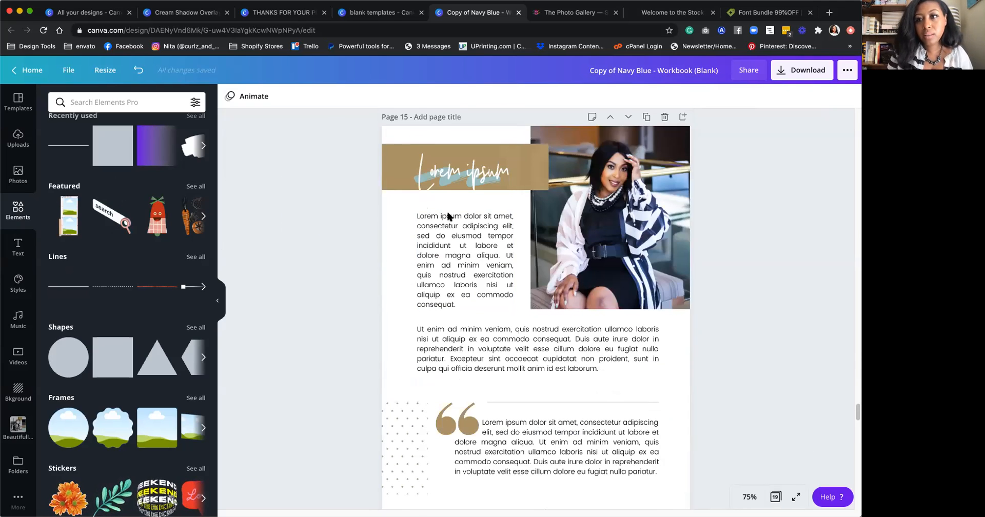
Step: Duplicate page 15 and reduce the copy's photo to a short, wide banner beside the gold heading bar, adjusting its crop
click(646, 133)
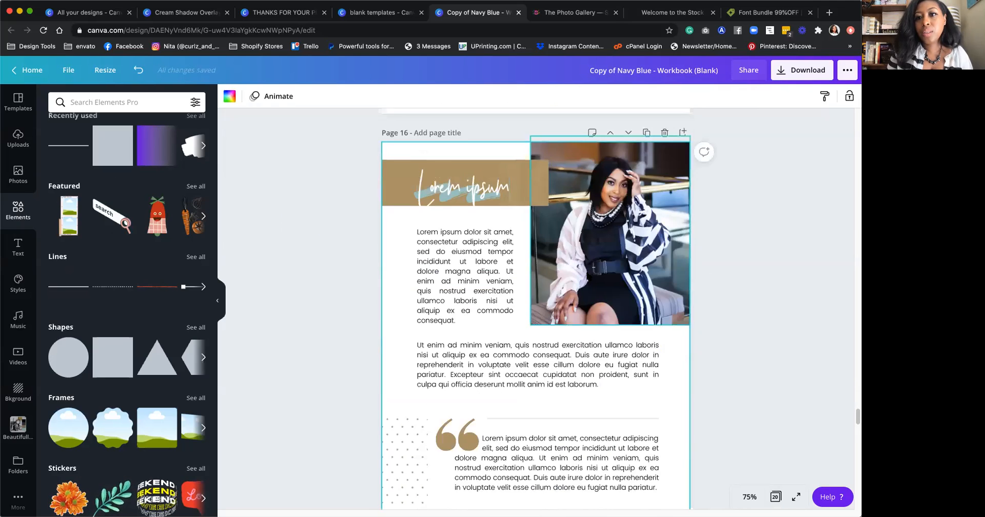
scroll(587, 275, down, 3)
scroll(587, 275, up, 2)
click(573, 275)
drag(530, 282, 641, 229)
scroll(593, 203, up, 2)
double_click(643, 203)
click(245, 98)
click(695, 268)
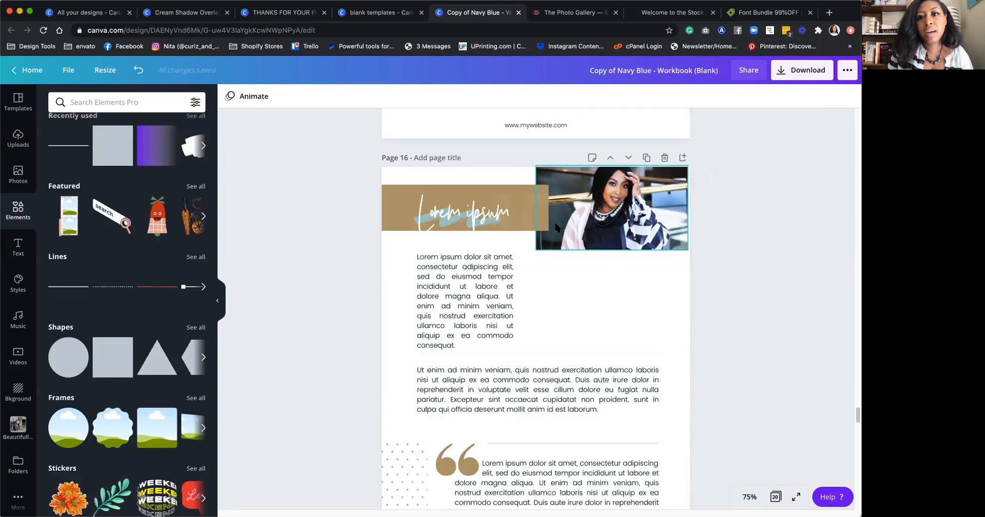
Step: Change the script heading on the gold bar of page 16 to "Growvember"
double_click(464, 211)
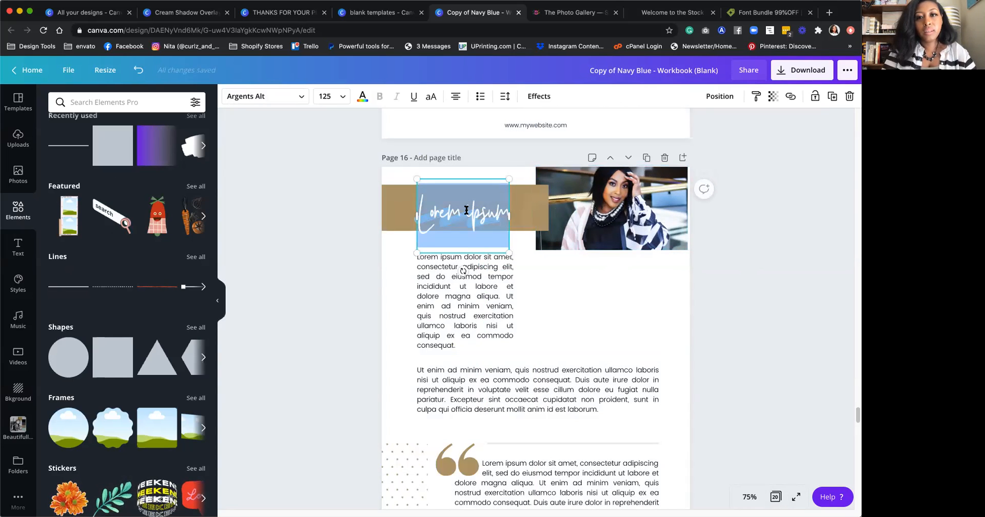
text(Gr)
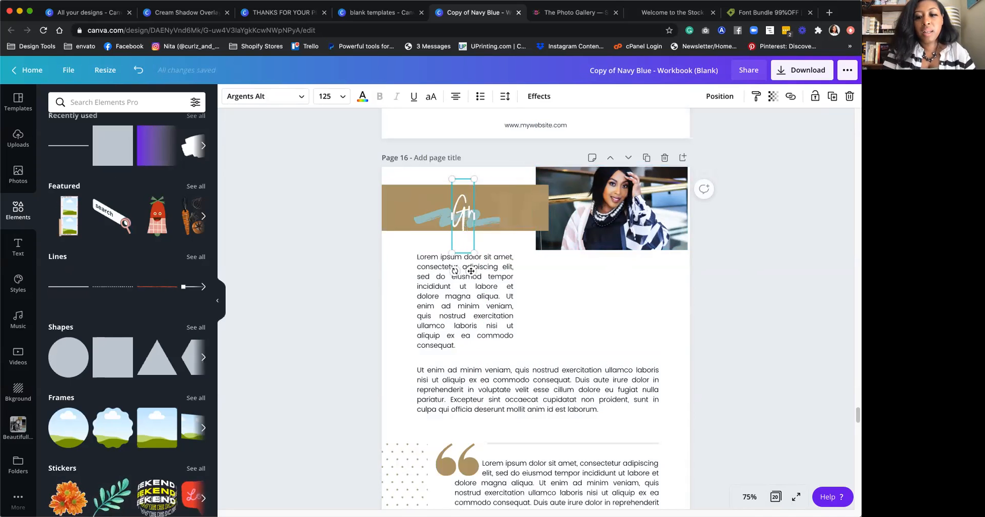
text(owvember)
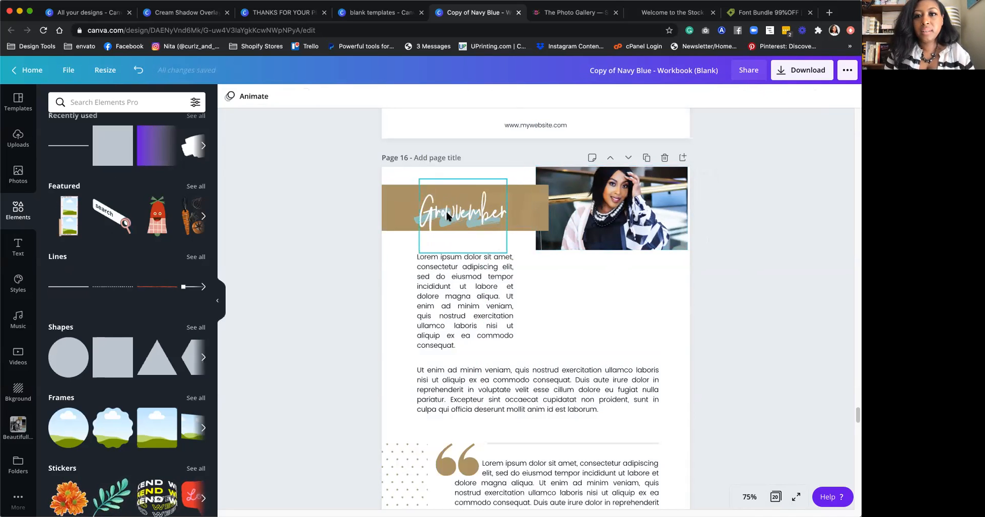
Step: Remove the blue brush stroke behind the page 16 heading, moving the heading aside and back onto the gold bar
drag(447, 211, 409, 200)
click(493, 212)
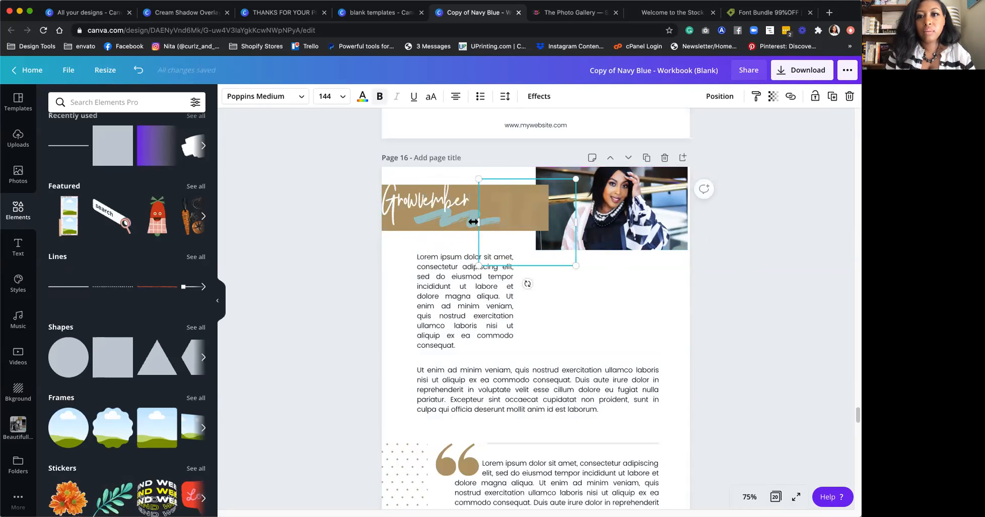
key(Escape)
click(479, 214)
key(Delete)
drag(445, 200, 485, 206)
Step: Widen the first body paragraph on page 16 to nearly the full page width and place it slightly lower, left-aligned with the heading
click(511, 295)
drag(536, 301, 670, 301)
drag(630, 269, 635, 285)
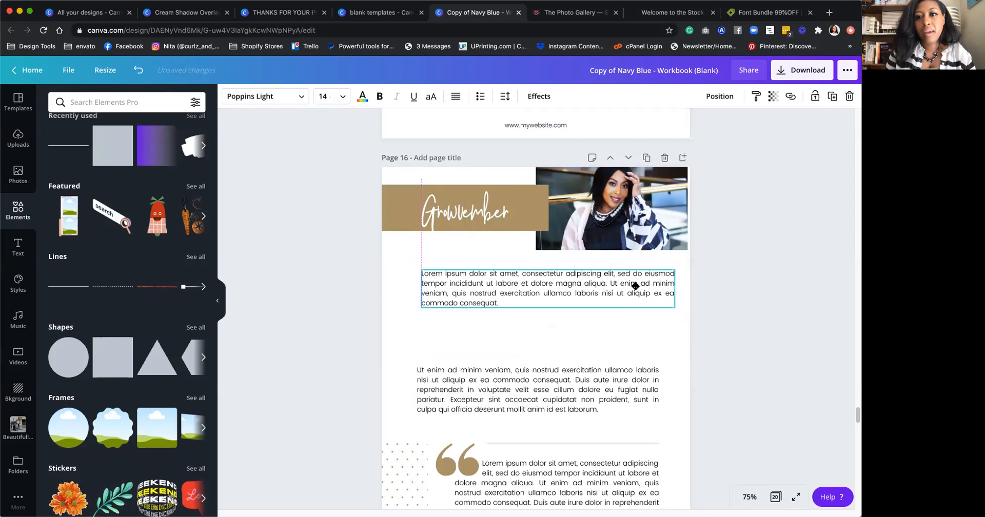
Step: Delete the second body paragraph and the quote block with its quotation marks and line from page 16
scroll(549, 286, down, 3)
click(576, 266)
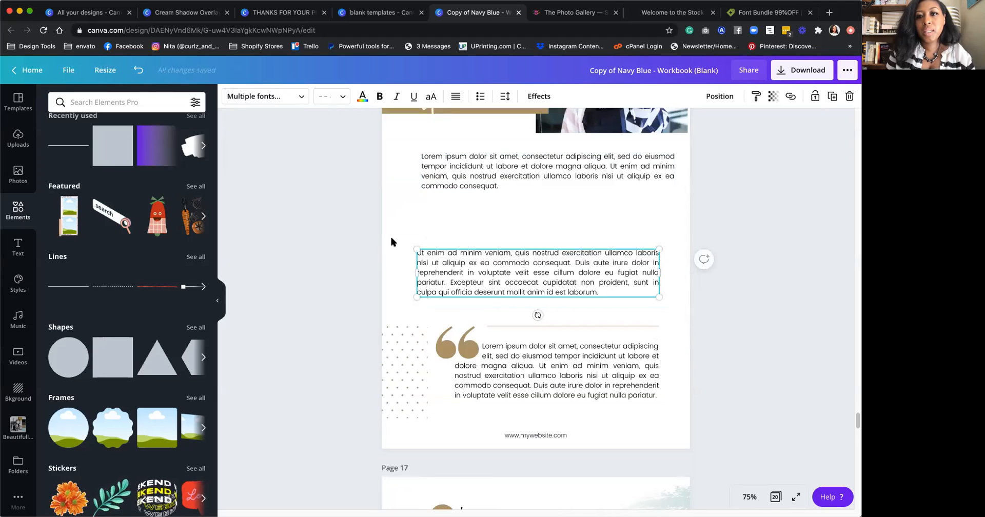
key(Delete)
drag(451, 281, 567, 374)
key(Delete)
scroll(567, 365, up, 2)
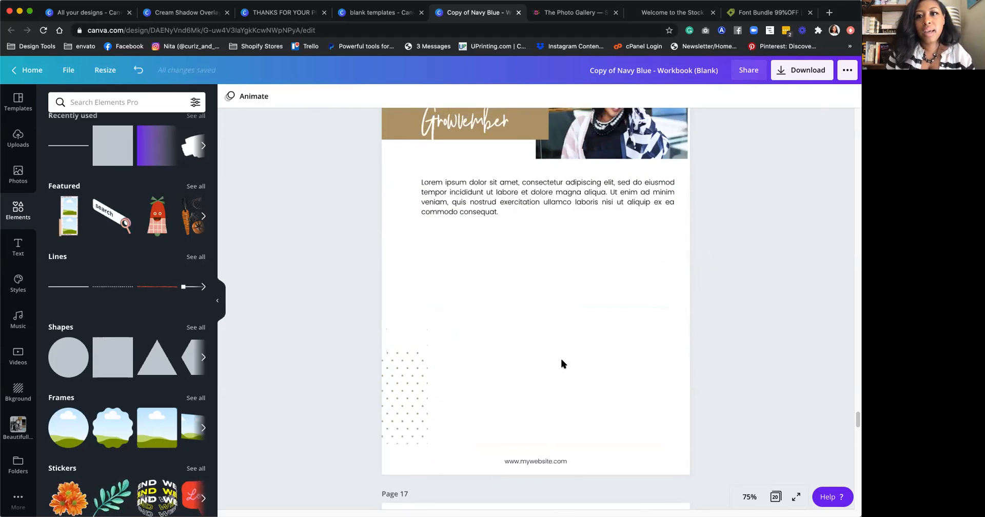
Step: Search the graphic elements library for "planner"
click(560, 356)
click(103, 102)
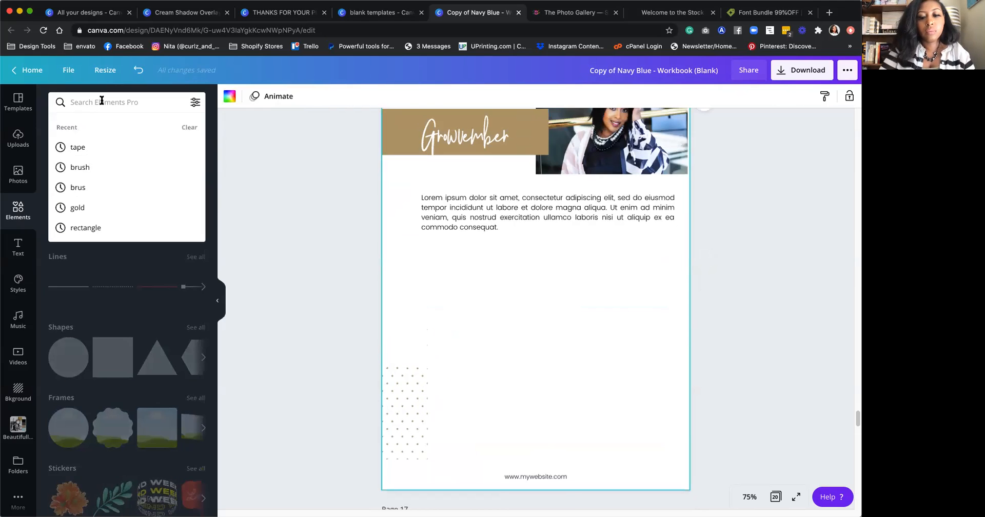
text(planner)
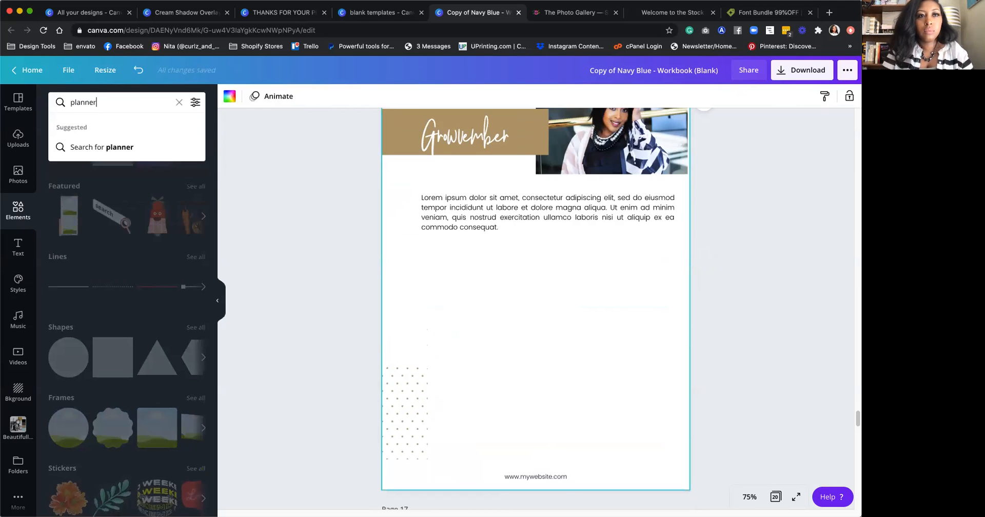
key(Return)
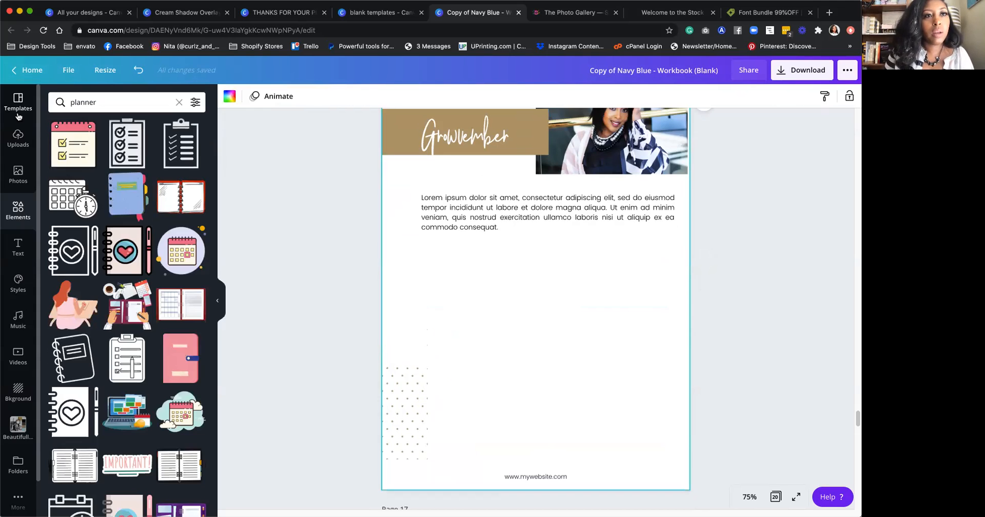
Step: Search the template library for "planner" instead of the graphic elements
click(18, 103)
click(109, 103)
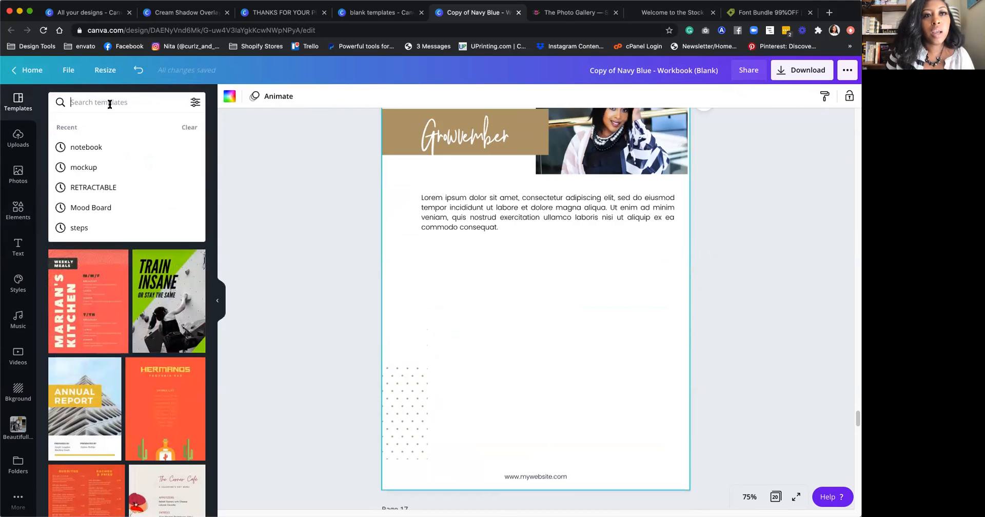
text(planner)
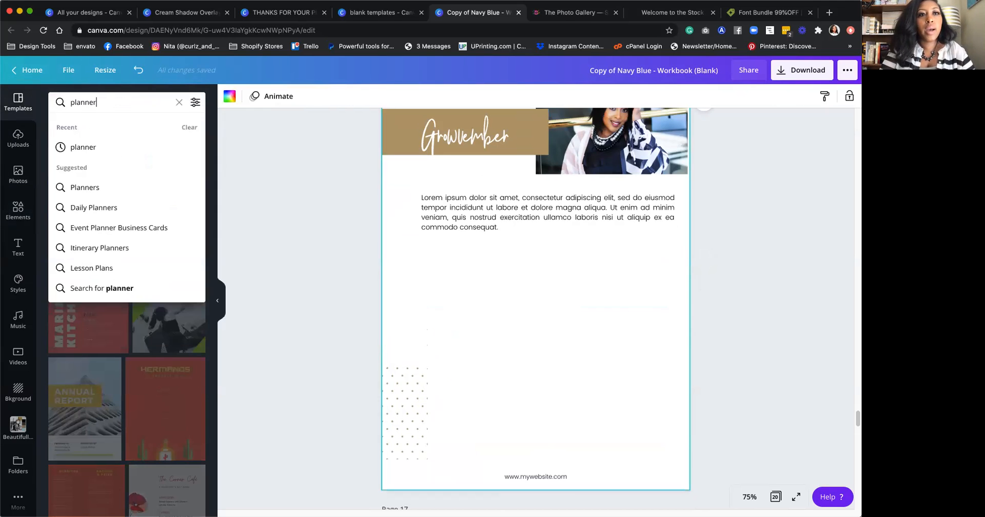
key(Return)
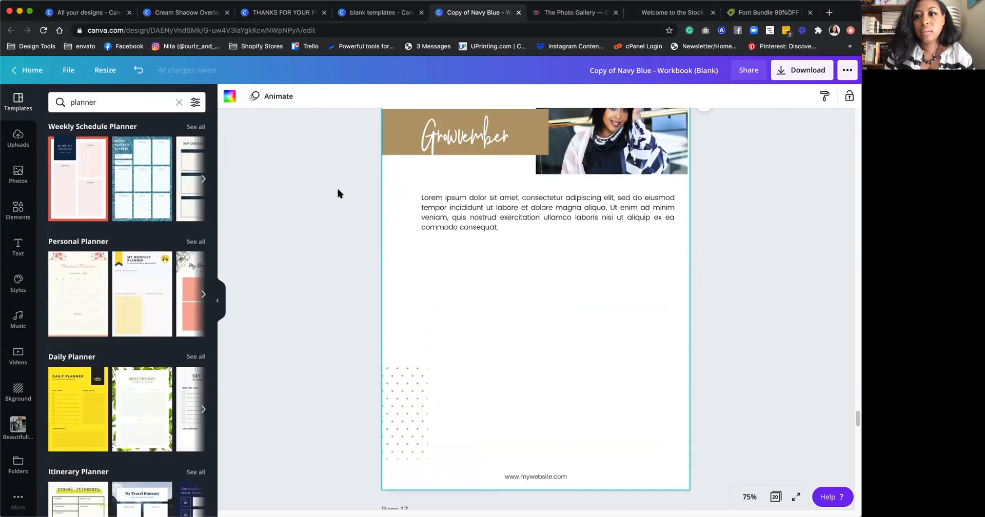
Step: Duplicate the simplified Growvember page 16
scroll(337, 193, up, 2)
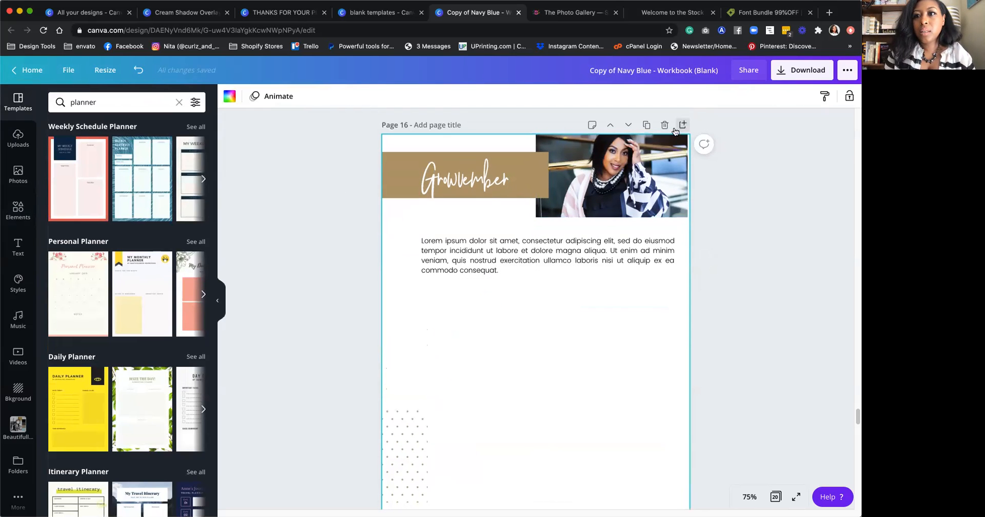
click(647, 124)
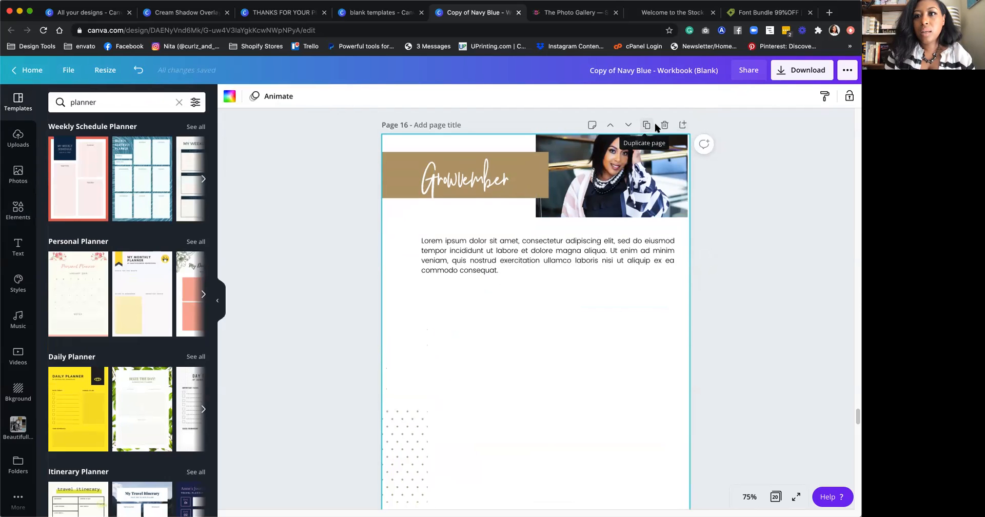
click(646, 125)
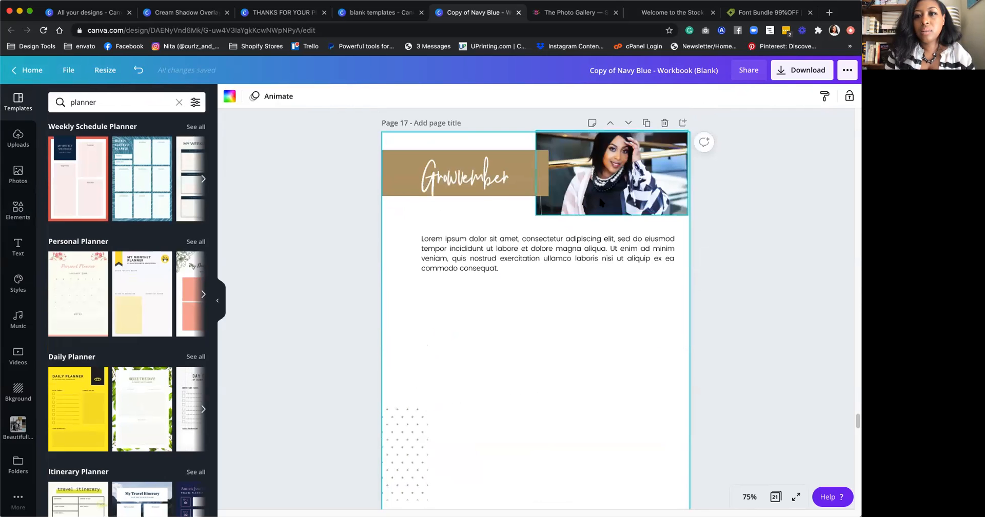
Step: Look through the planner template categories, then examine the full set of Weekly Schedule Planner templates
scroll(163, 276, down, 1)
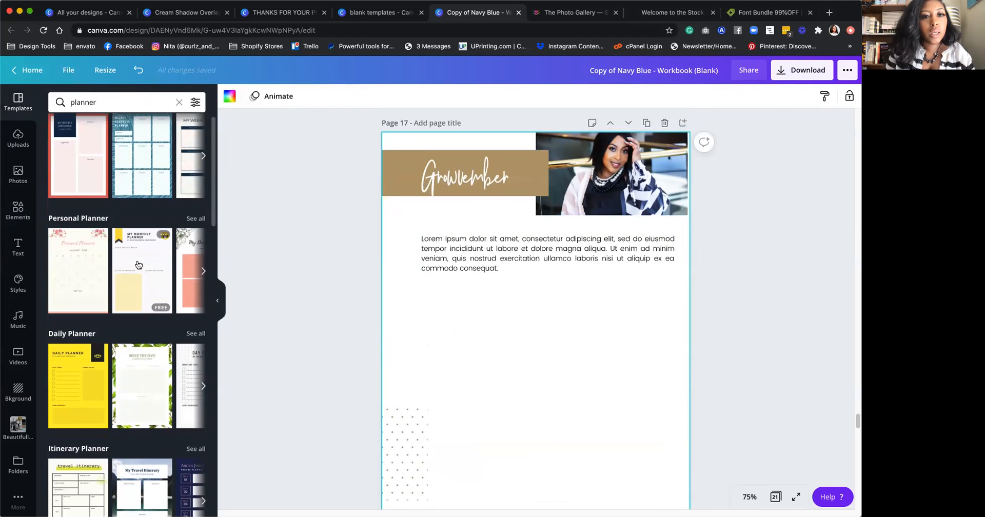
scroll(146, 276, down, 8)
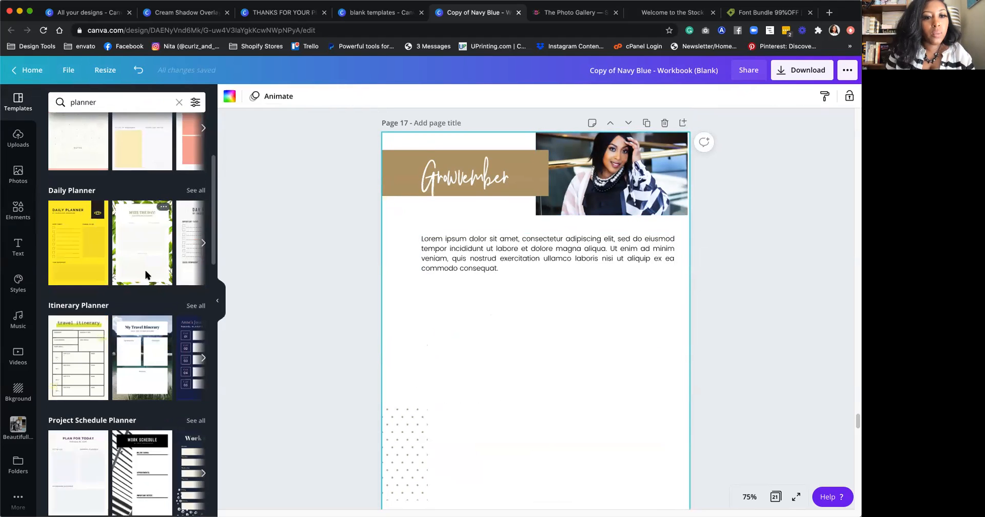
scroll(202, 407, down, 18)
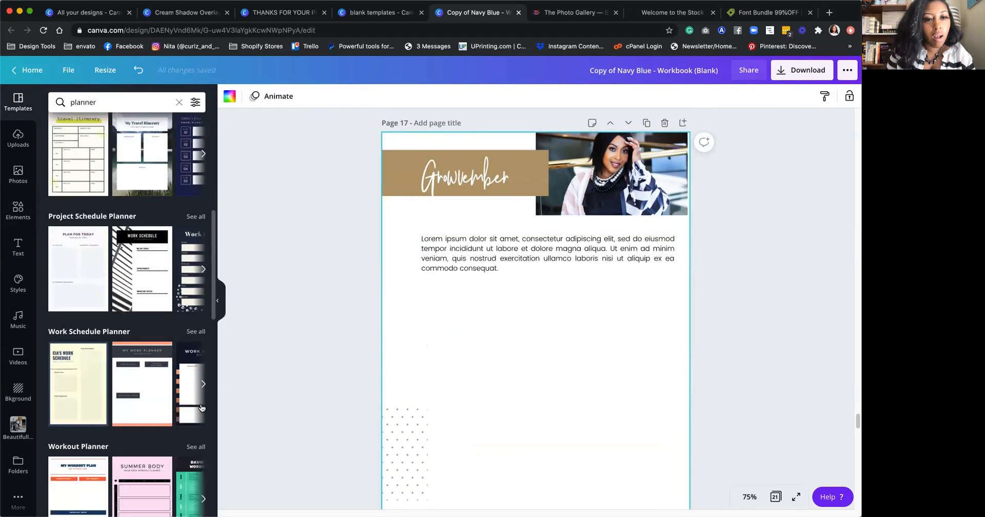
scroll(200, 405, up, 20)
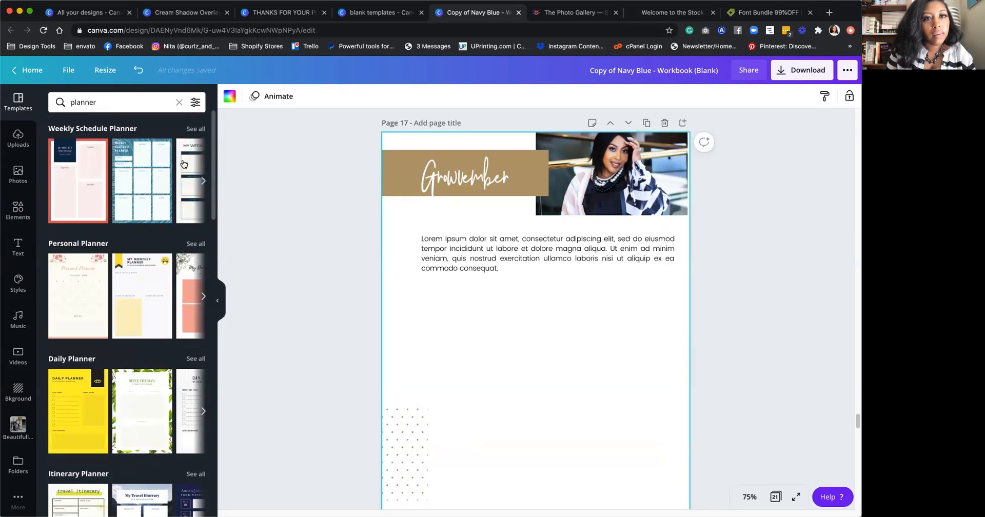
click(195, 128)
scroll(112, 306, down, 5)
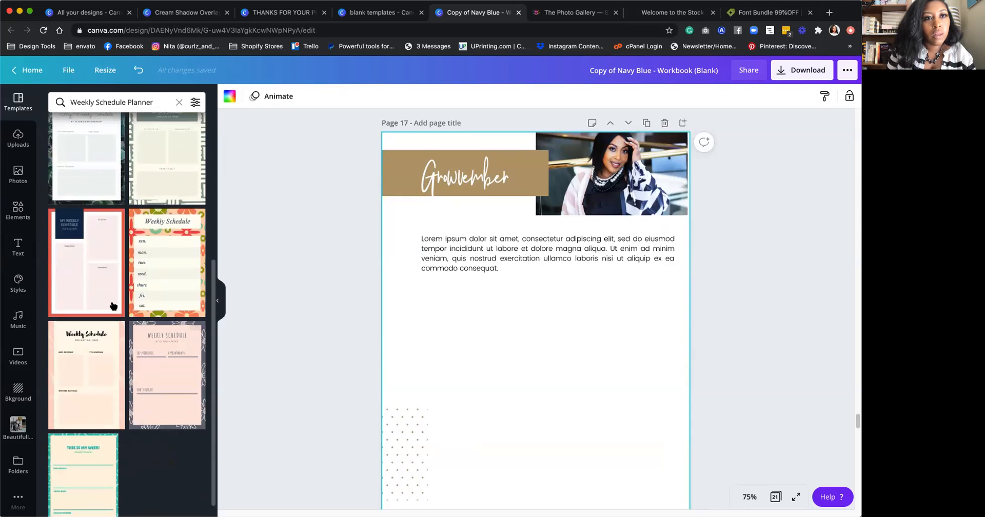
scroll(112, 306, up, 4)
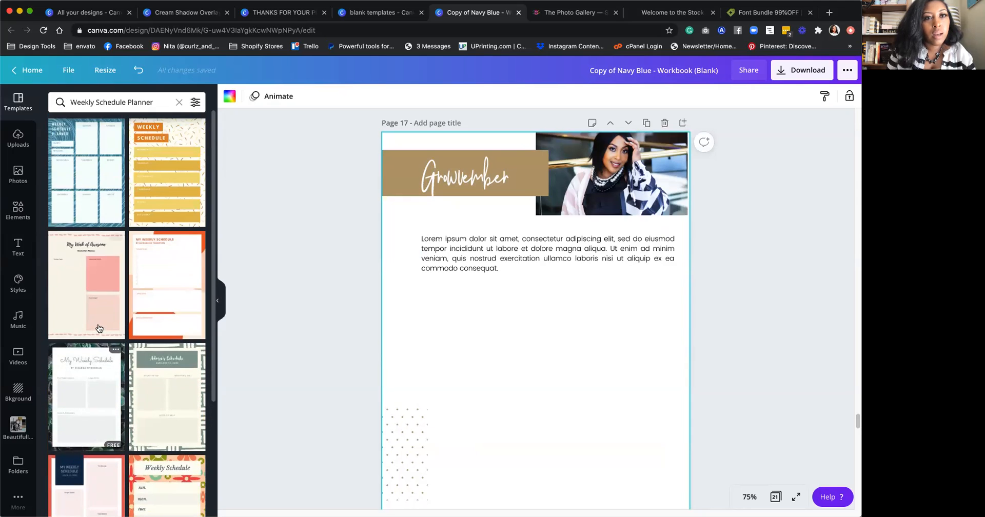
scroll(139, 330, down, 3)
scroll(143, 332, down, 2)
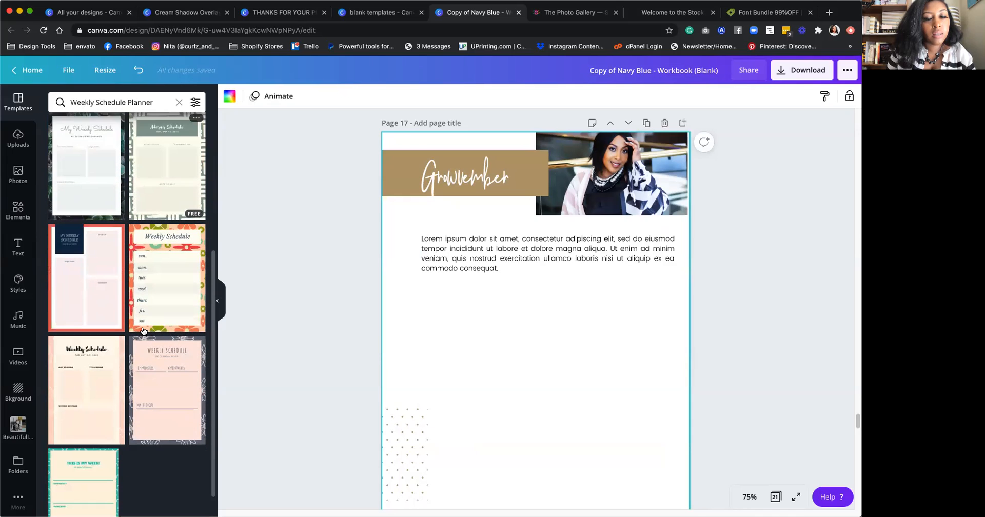
scroll(143, 332, down, 1)
scroll(143, 331, up, 5)
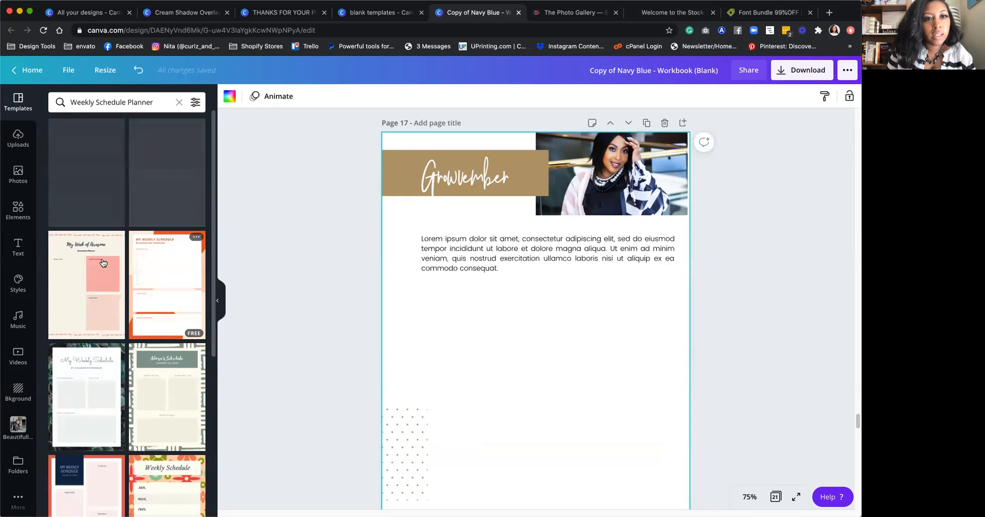
Step: Search the templates for "planner" again and show all Personal Planner templates
click(159, 98)
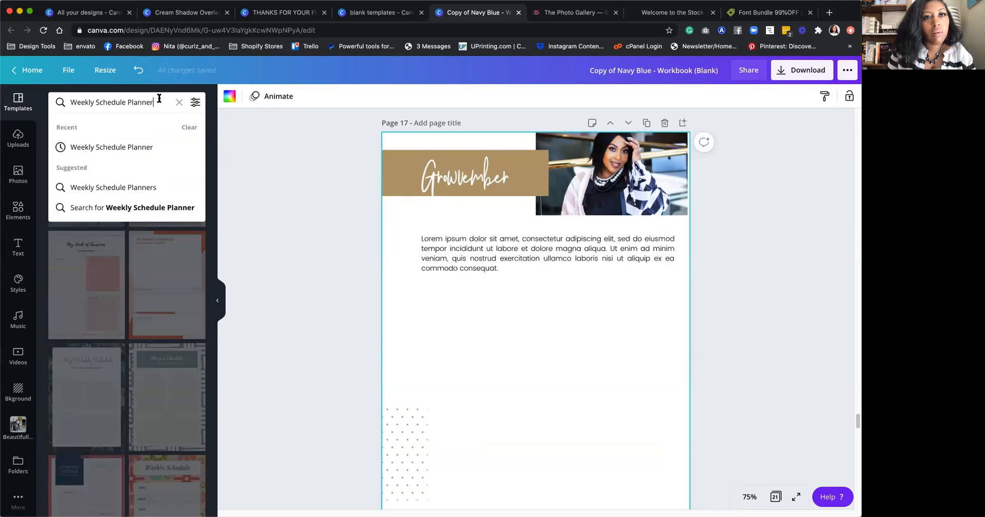
text(planner)
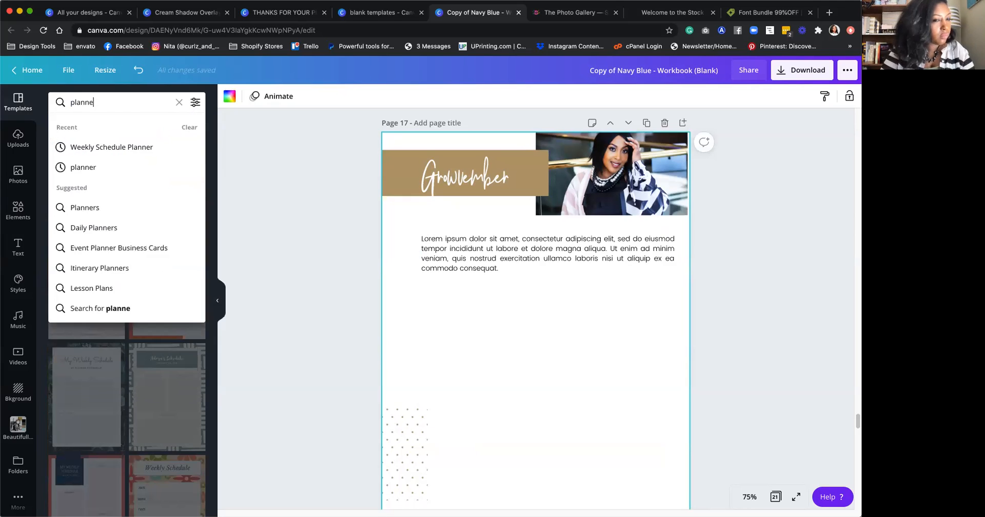
key(Return)
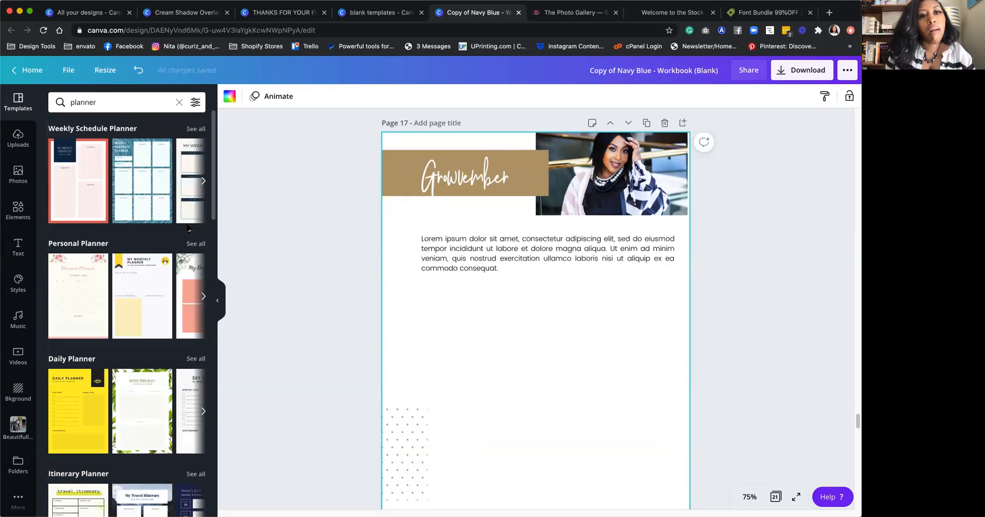
scroll(171, 284, down, 1)
scroll(462, 365, down, 3)
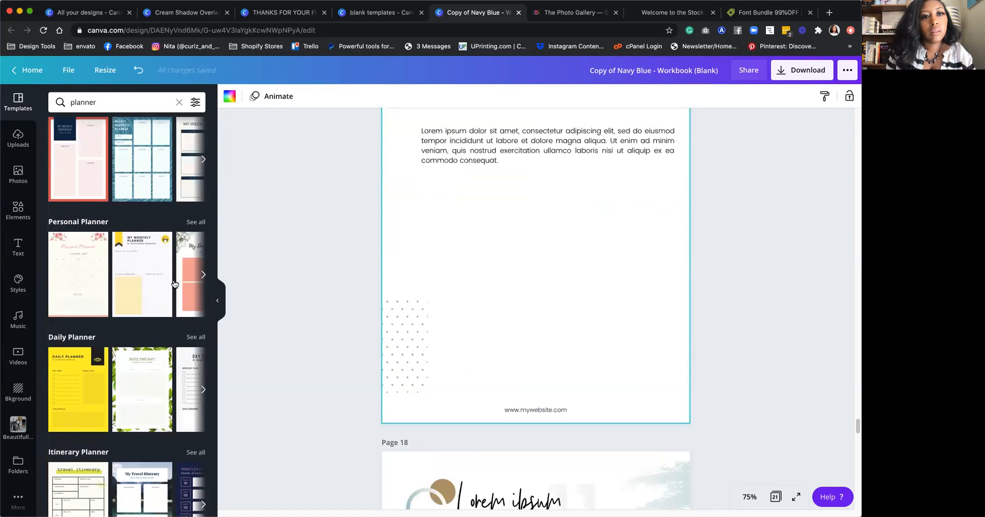
click(195, 222)
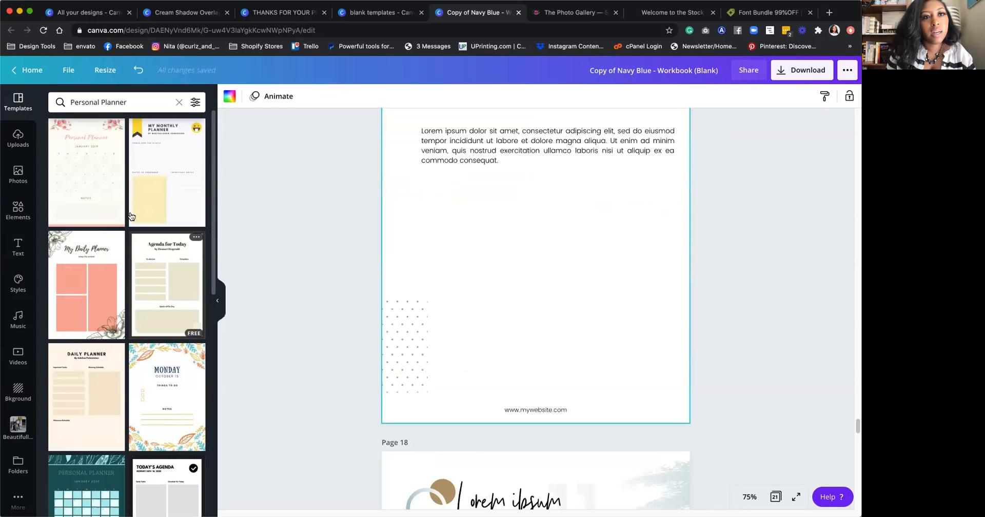
Step: Add the "Agenda for Today" template as a new page after page 17 and check its layout
click(158, 289)
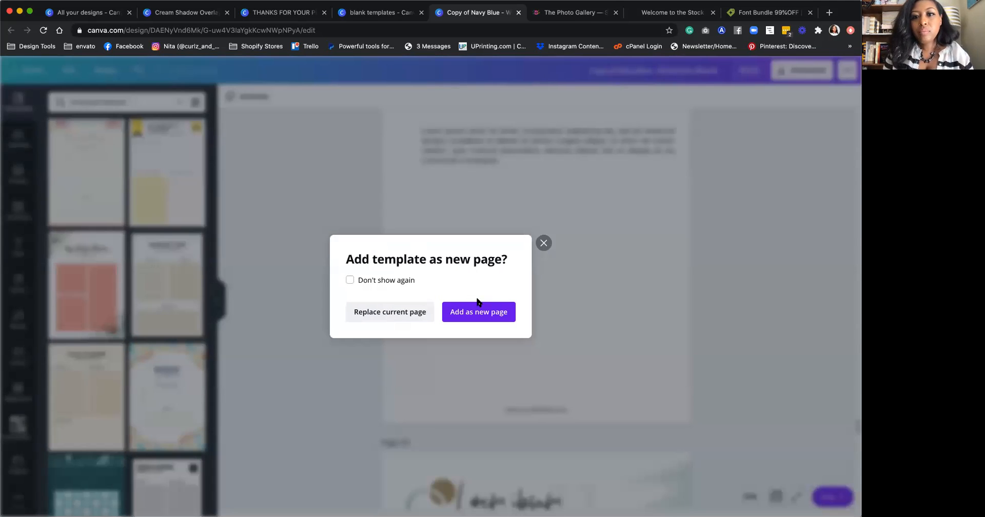
click(476, 301)
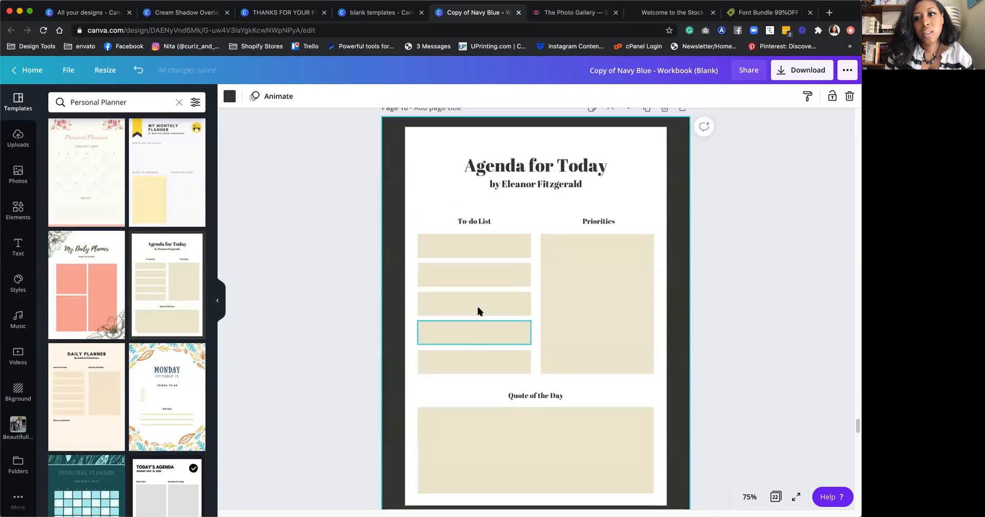
scroll(479, 310, up, 3)
scroll(529, 324, down, 4)
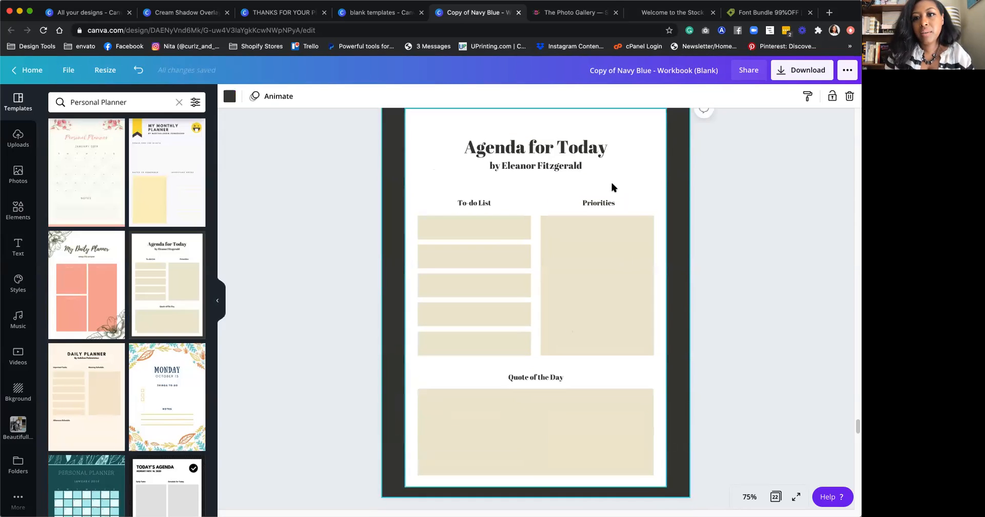
scroll(612, 187, up, 2)
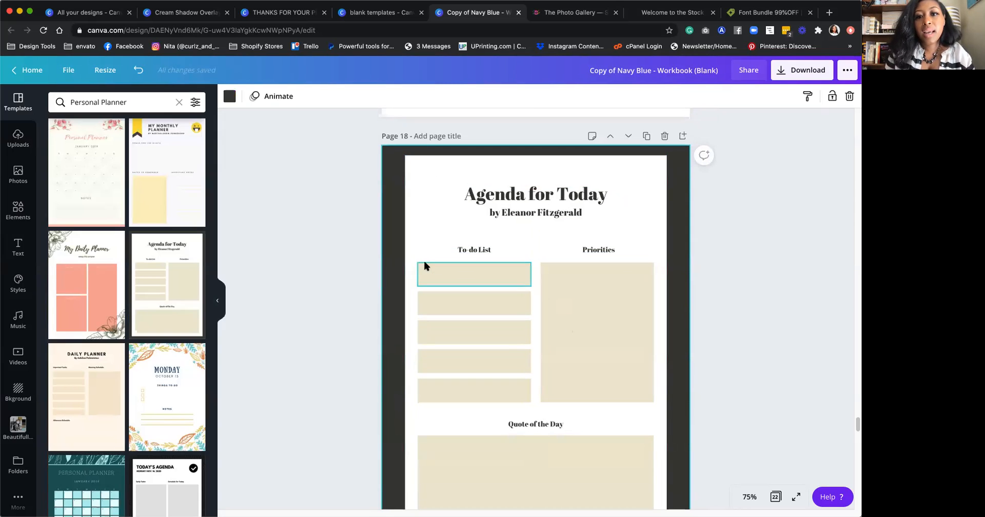
Step: Duplicate the five to-do boxes and the priorities box from page 18 and place the copies below the paragraph on page 17
drag(414, 260, 609, 396)
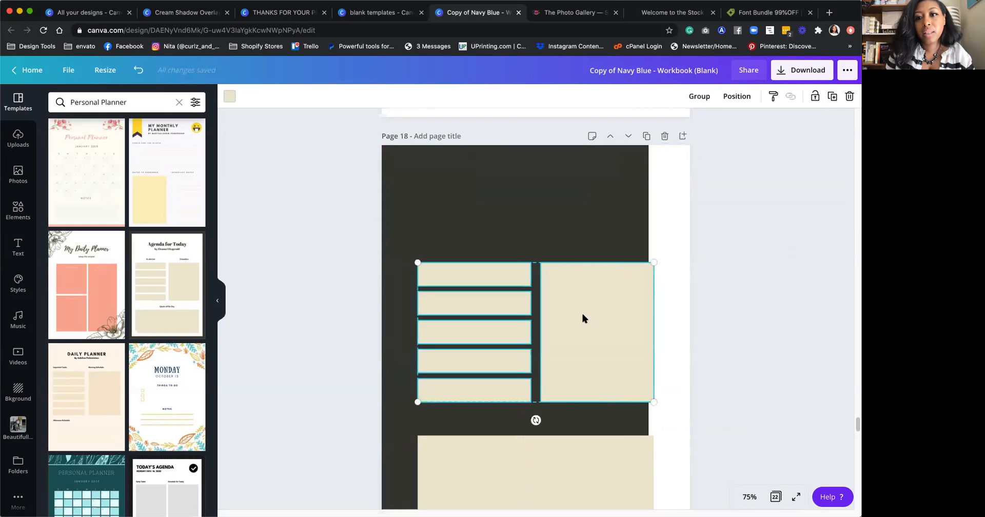
scroll(583, 319, up, 5)
click(831, 96)
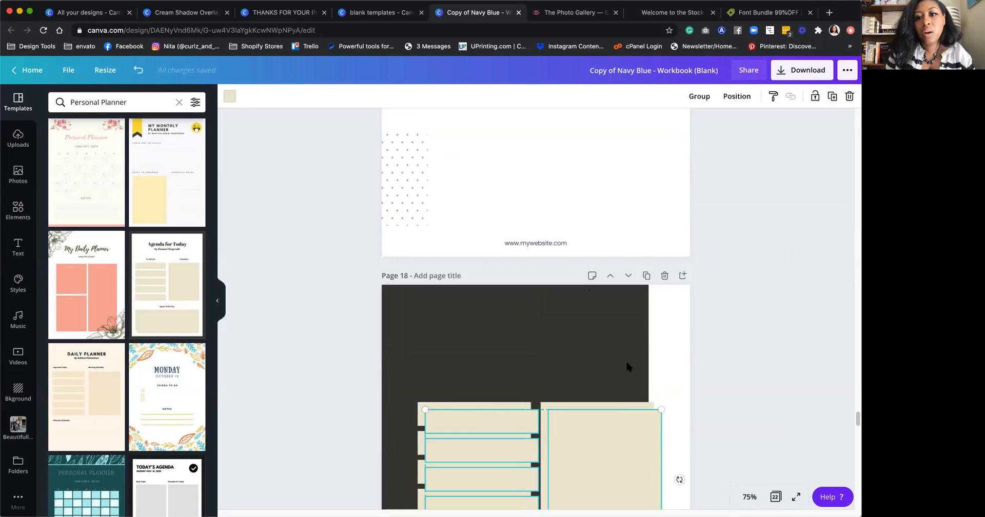
drag(575, 438, 563, 132)
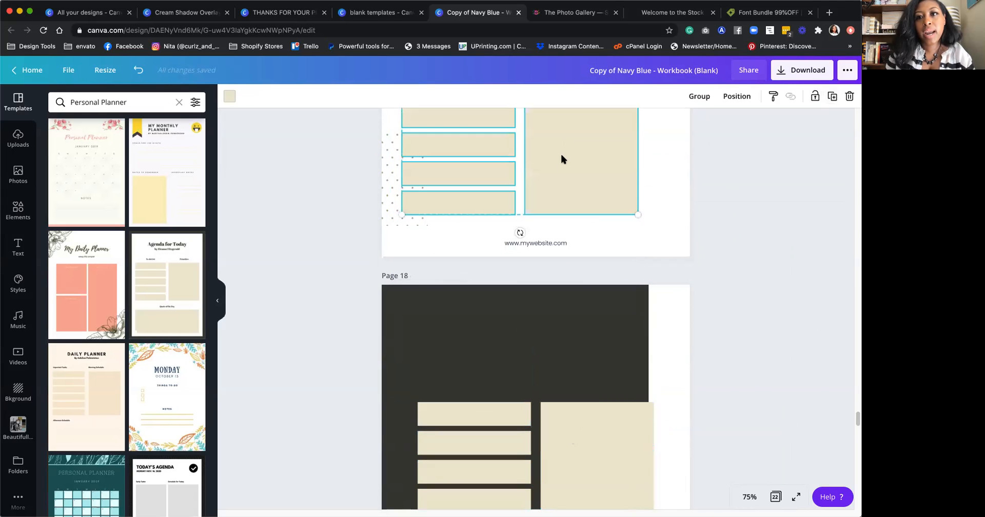
scroll(585, 216, up, 5)
scroll(590, 246, up, 1)
drag(579, 251, 583, 218)
Step: Duplicate the wide quote box on page 18 and place the copy under the to-do and priorities boxes on page 17, roughly aligned with them
scroll(582, 222, down, 5)
scroll(580, 226, down, 10)
click(548, 285)
scroll(558, 334, up, 2)
click(558, 340)
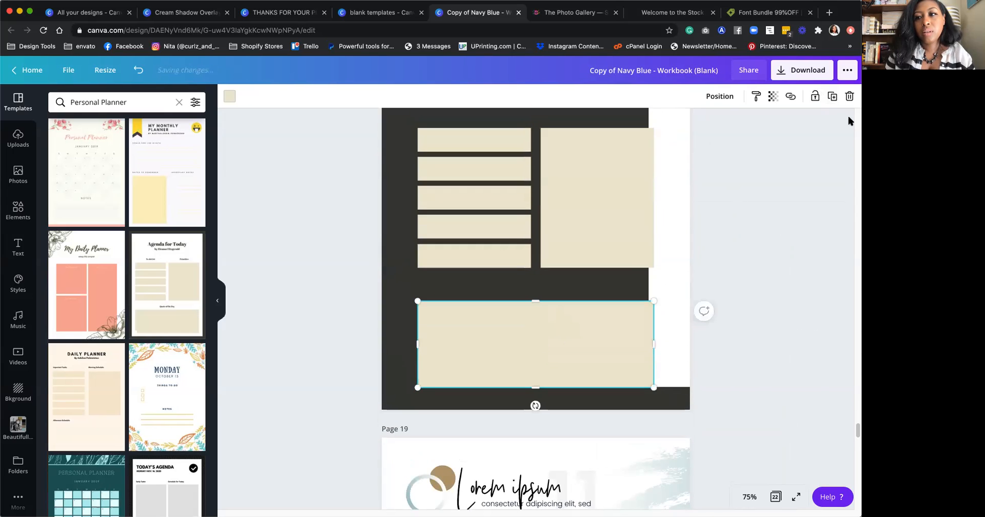
click(831, 100)
scroll(738, 229, up, 3)
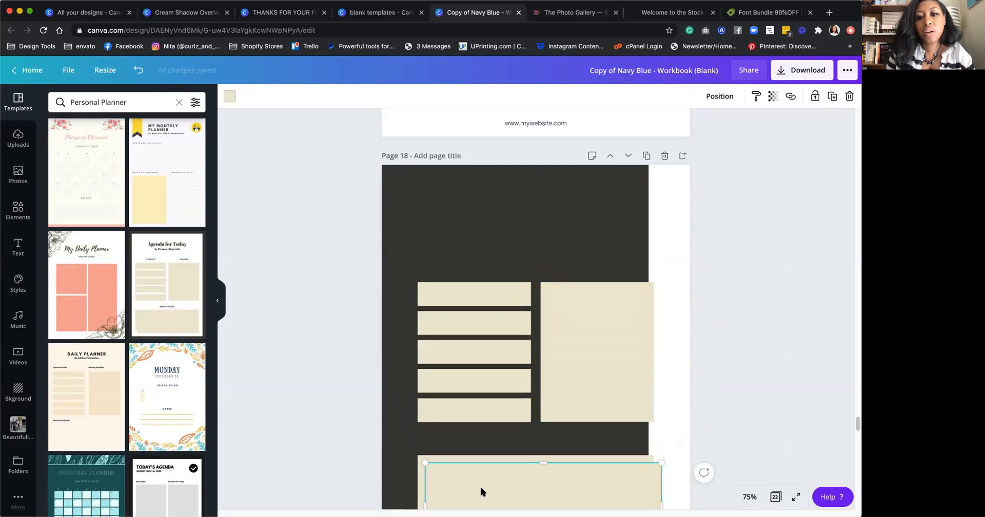
drag(479, 484, 479, 295)
drag(466, 247, 466, 220)
scroll(527, 244, up, 1)
drag(531, 264, 547, 132)
scroll(587, 202, up, 5)
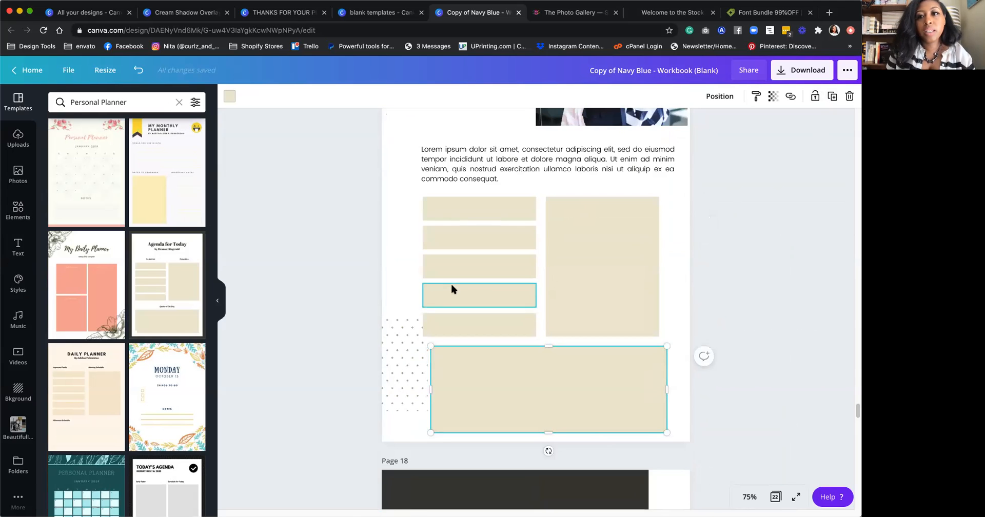
scroll(451, 282, up, 3)
scroll(474, 289, down, 2)
drag(441, 440, 375, 443)
drag(509, 446, 498, 440)
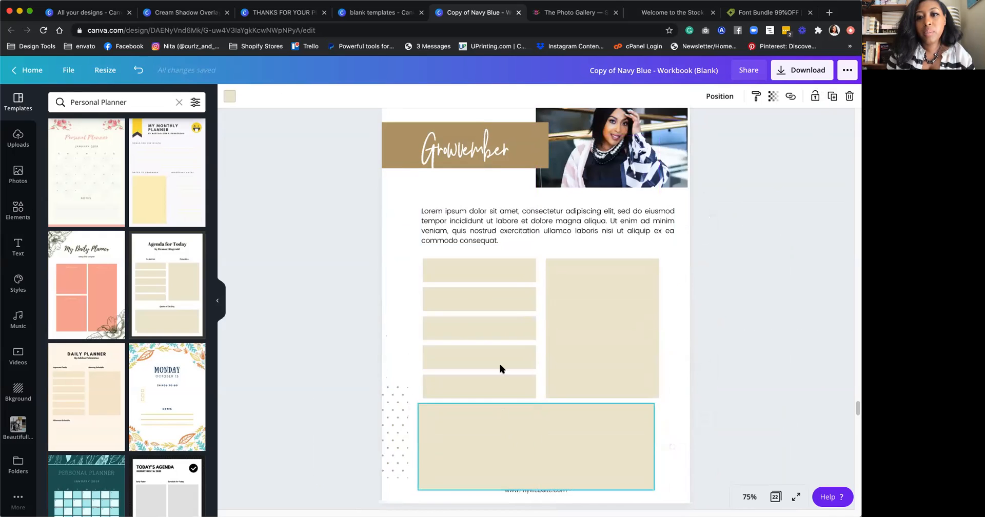
Step: Shift the upper boxes, the paragraph and the wide box up on page 17 to clear the website line with even spacing
drag(402, 255, 595, 365)
click(712, 251)
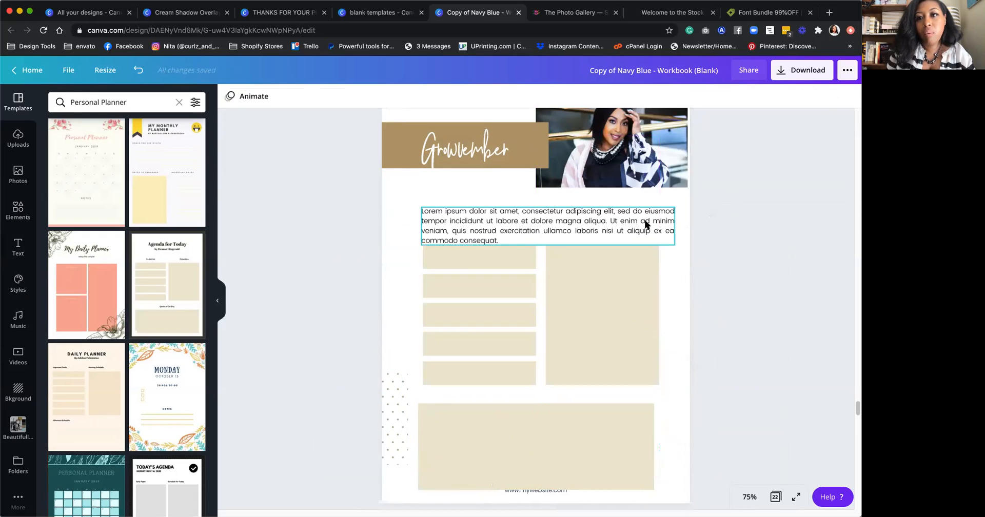
click(648, 226)
scroll(637, 286, down, 3)
drag(531, 345, 534, 334)
click(779, 266)
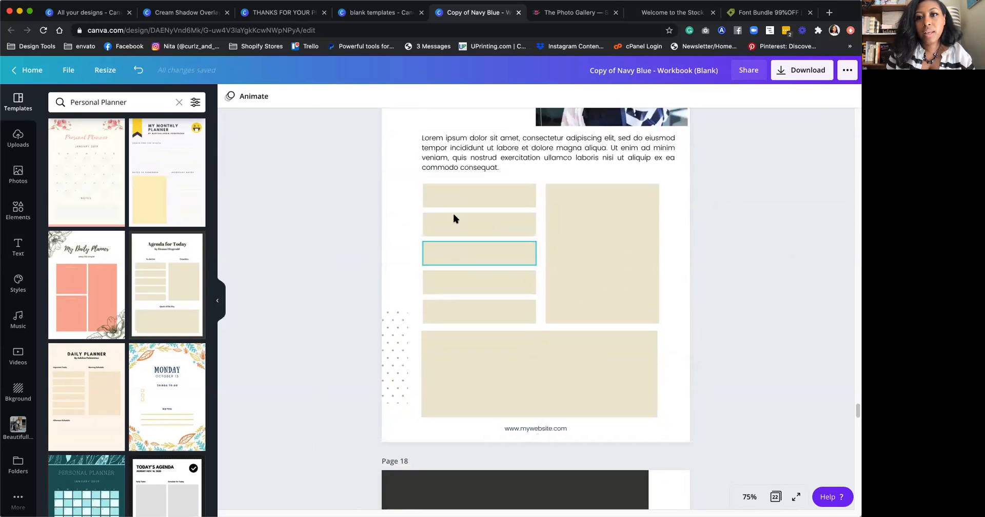
Step: Recolor all the planner boxes on page 17 with the muted grey-teal brand color
click(456, 191)
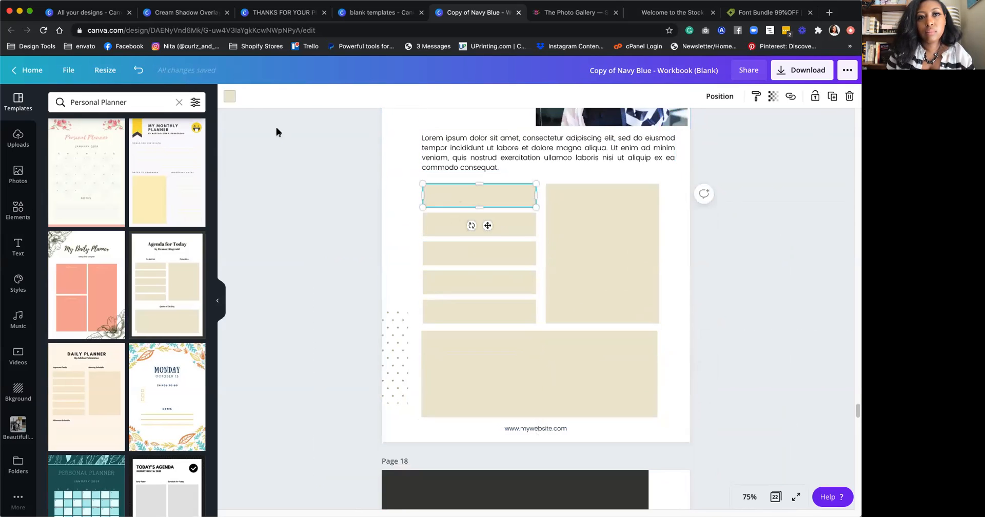
click(304, 226)
drag(413, 195, 621, 384)
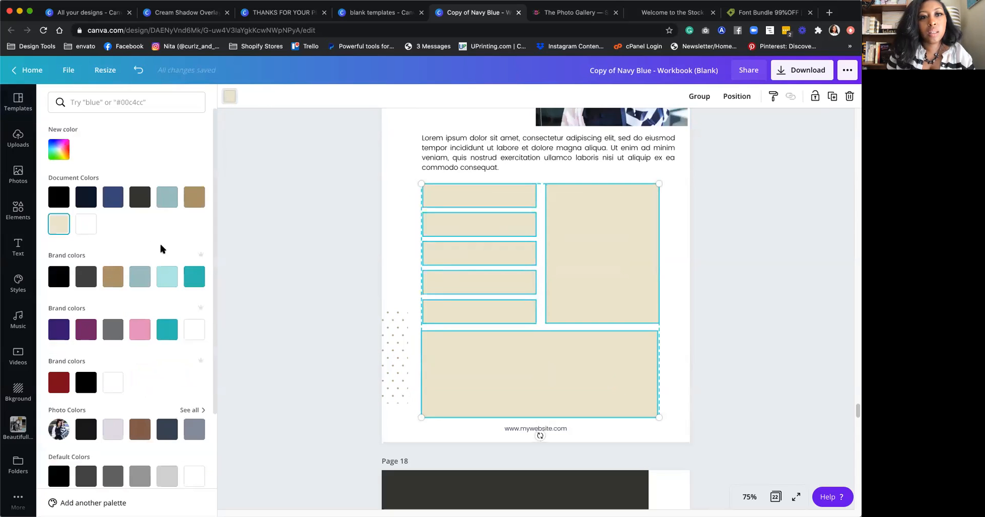
click(139, 277)
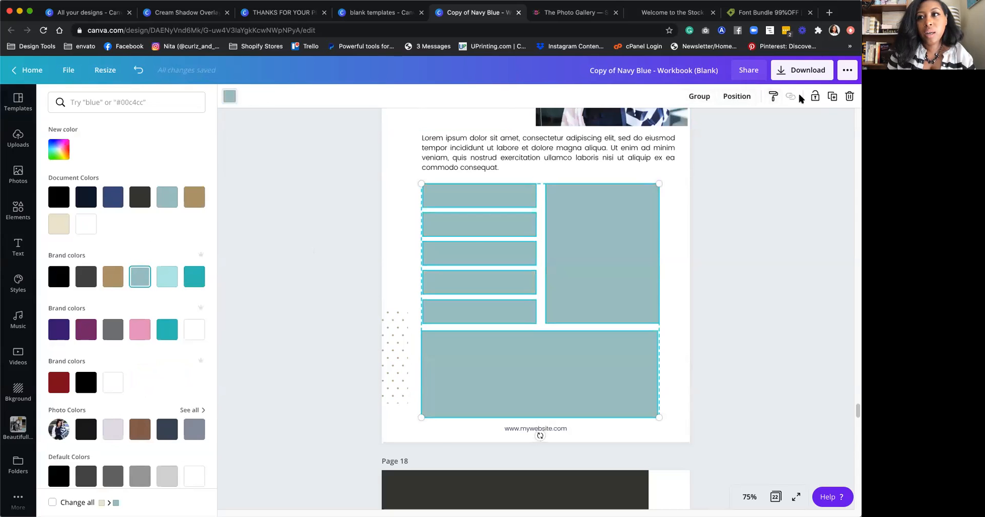
Step: Lower the opacity of the tall priorities box on page 17 to a pale tint
click(595, 226)
click(760, 248)
click(635, 226)
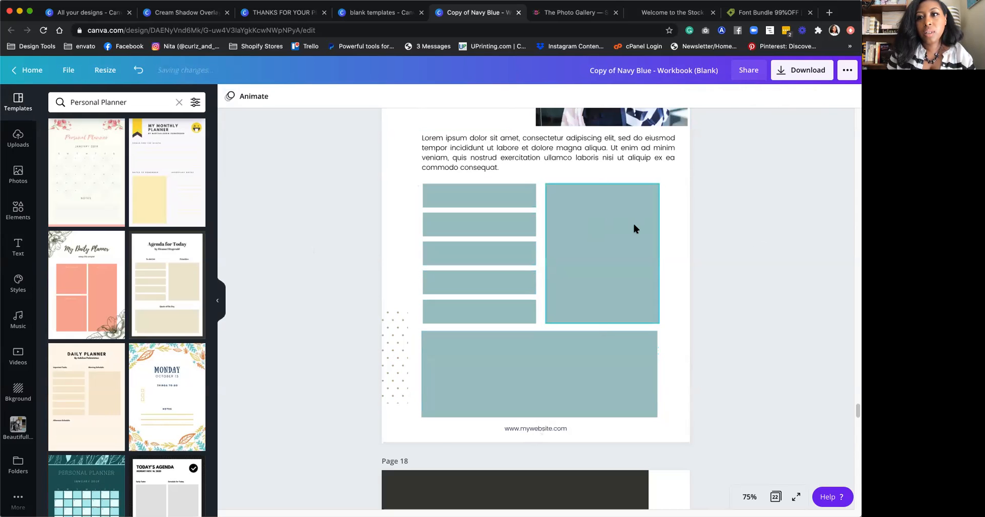
click(771, 97)
drag(732, 126, 698, 123)
click(766, 222)
Step: Copy the tall box's pale, semi-transparent style onto each of the five to-do boxes
click(651, 233)
click(758, 98)
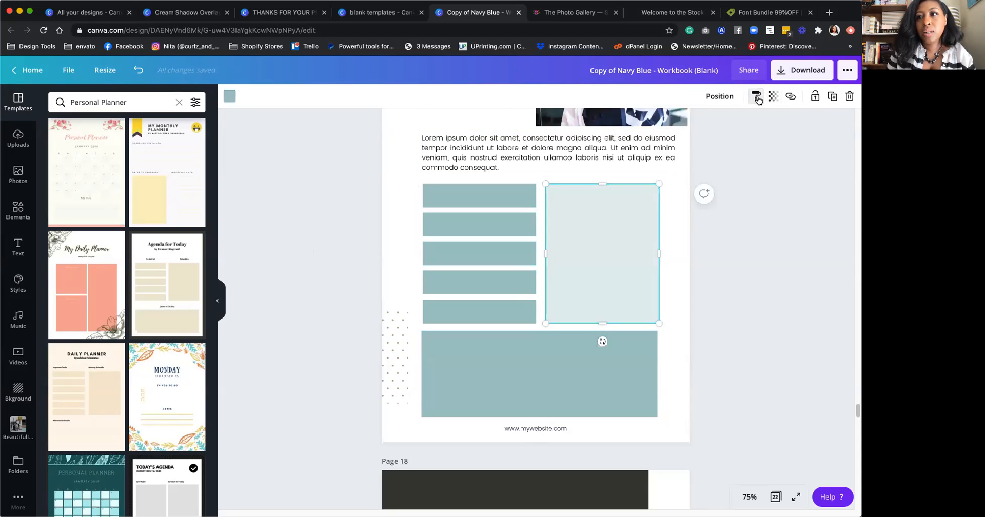
click(508, 203)
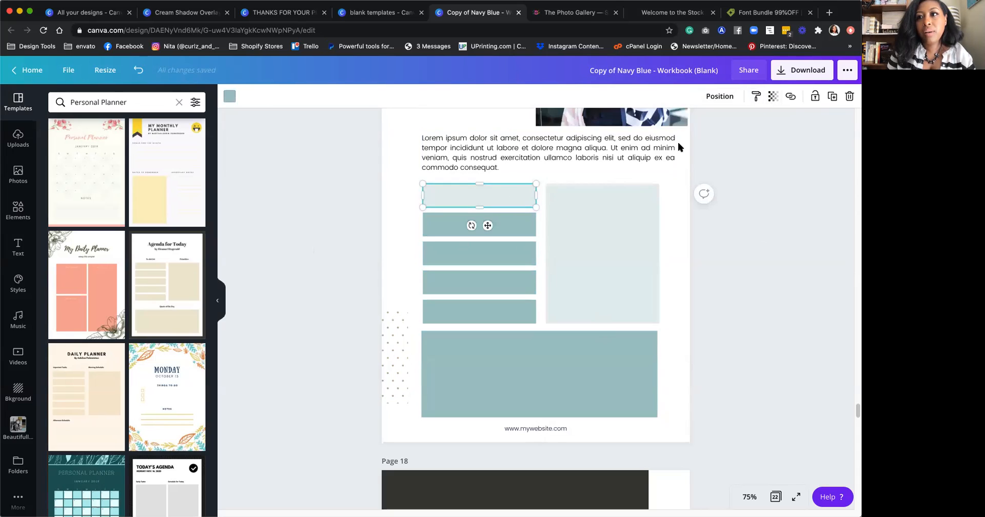
click(759, 97)
click(513, 224)
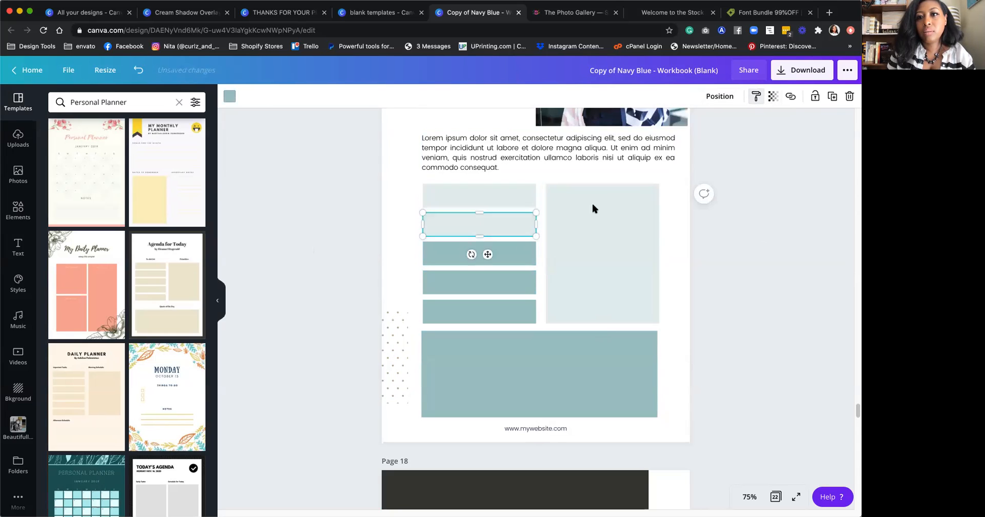
click(754, 97)
click(512, 256)
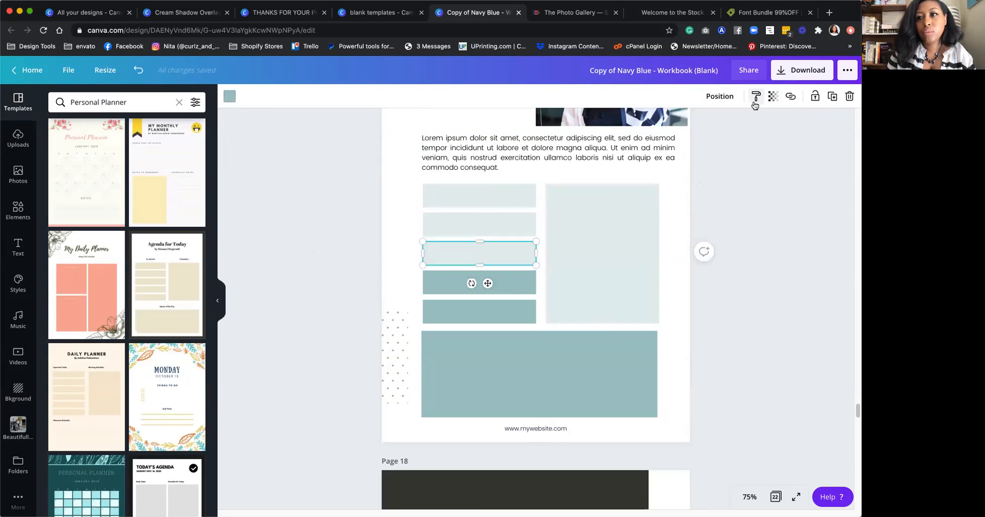
click(755, 97)
click(517, 285)
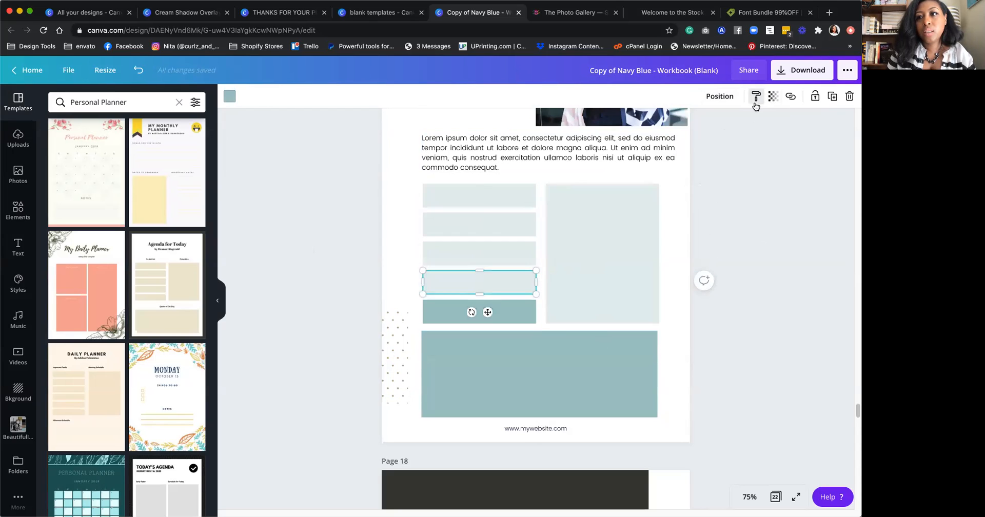
click(499, 317)
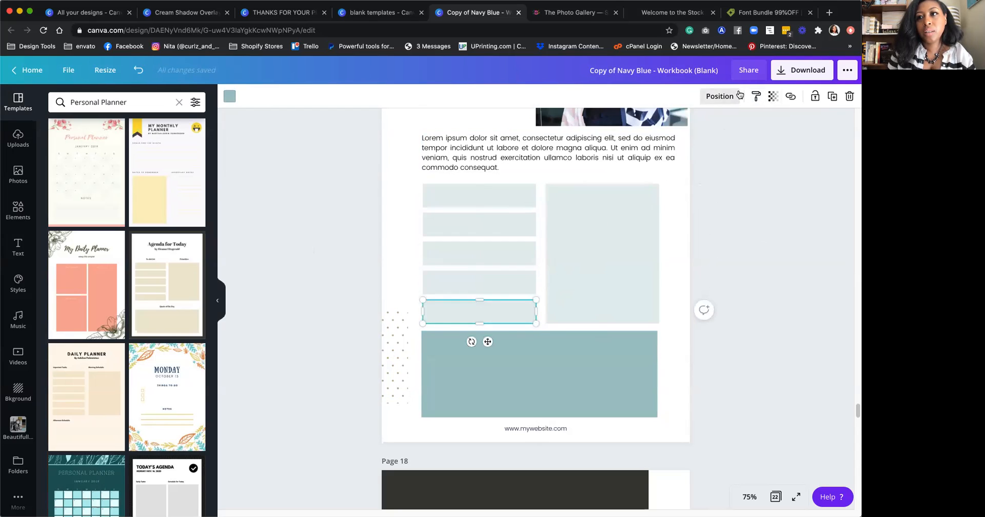
Step: Recolor the wide lower box on page 17 with the gold-brown brand color, fade it to a pale tint and check the page
click(541, 366)
click(229, 95)
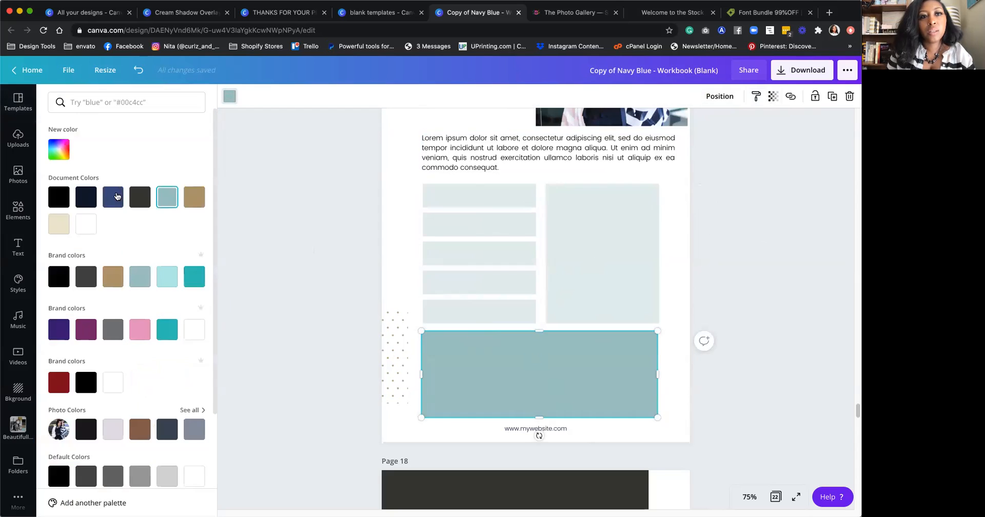
click(110, 281)
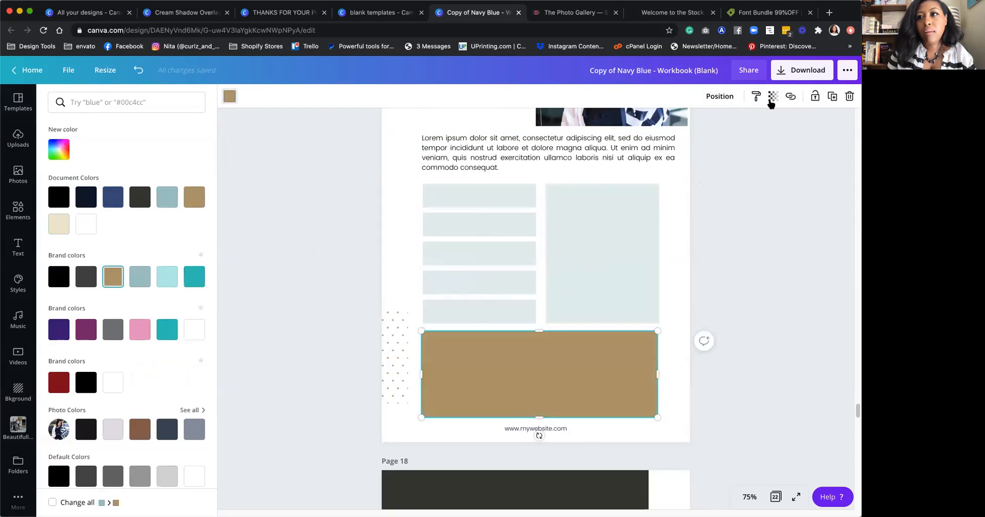
click(772, 97)
drag(716, 126, 693, 127)
click(767, 239)
scroll(787, 249, up, 4)
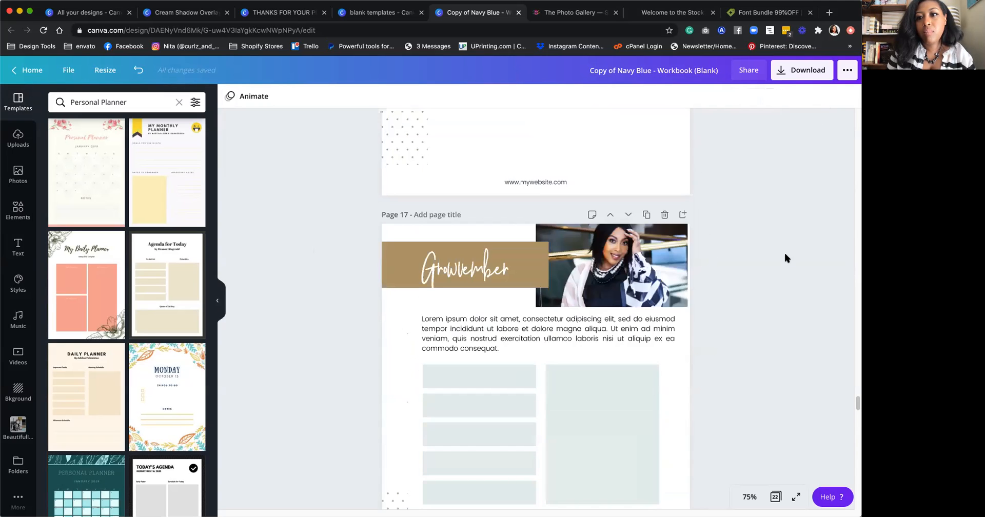
scroll(775, 254, down, 3)
scroll(762, 264, up, 2)
scroll(758, 267, down, 3)
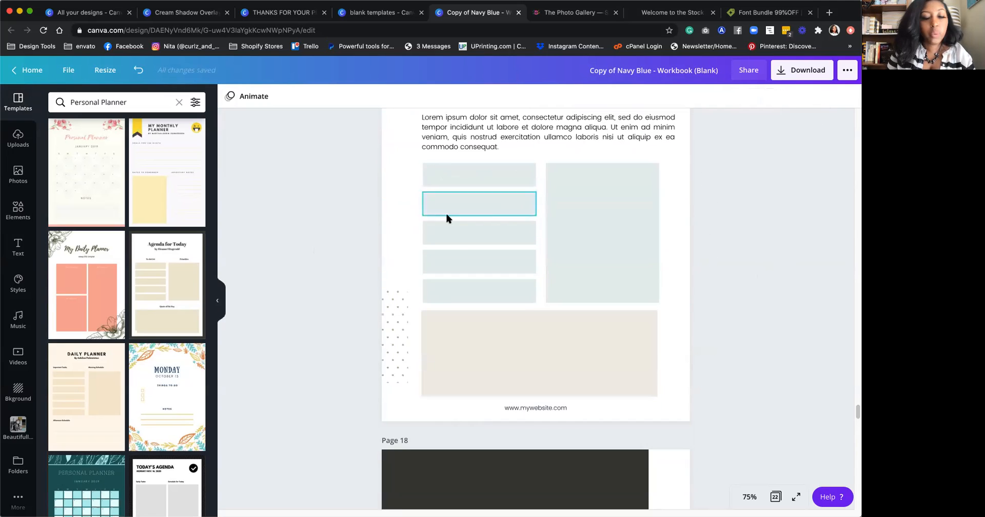
Step: Delete page 18, the leftover dark page with beige planner blocks, from the workbook
scroll(483, 251, down, 10)
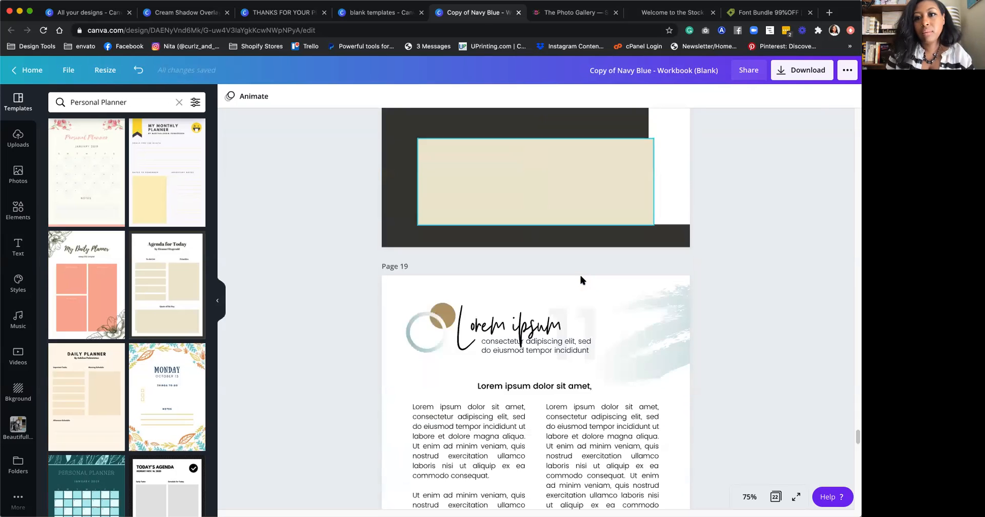
scroll(585, 271, up, 7)
click(665, 229)
scroll(721, 312, down, 6)
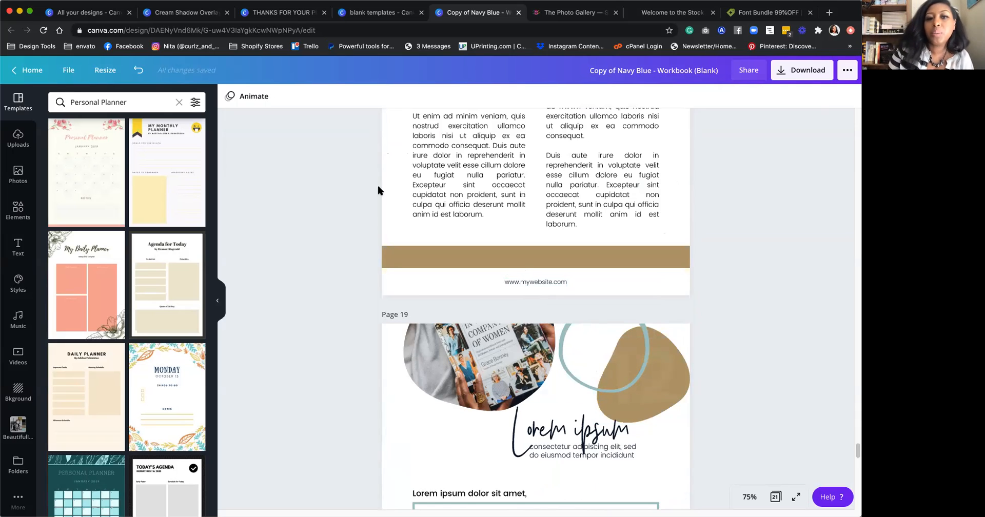
scroll(330, 341, down, 3)
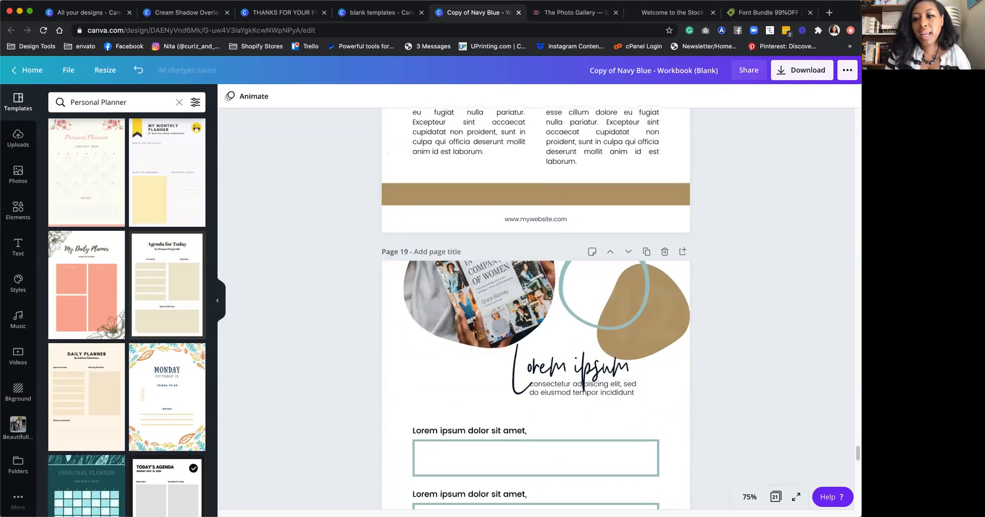
Step: Open page 4 from the page overview and select the empty image frame in its lower-left area
click(774, 496)
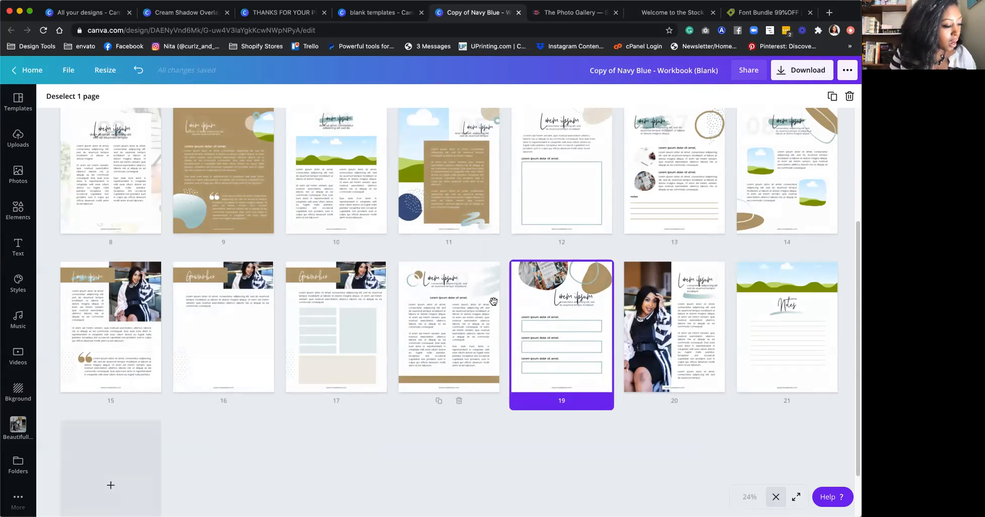
scroll(490, 290, up, 4)
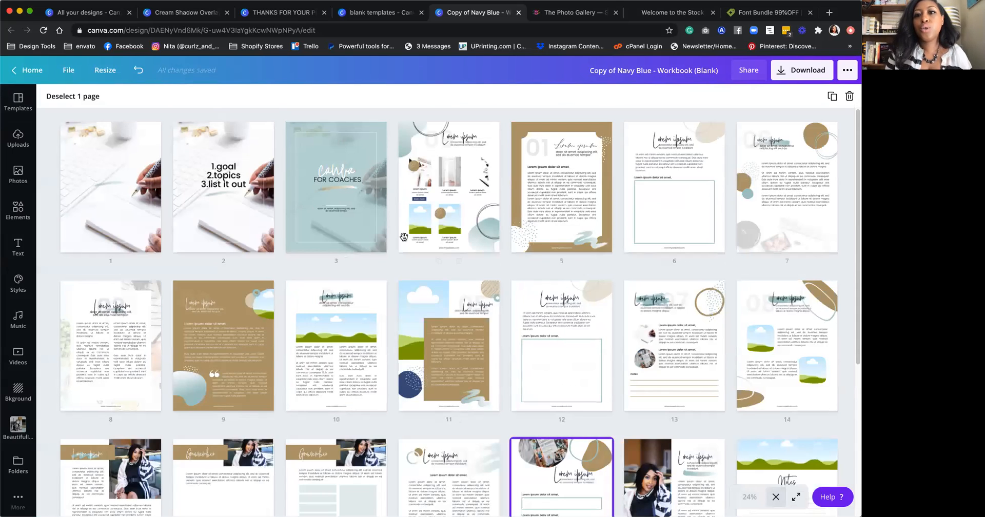
double_click(465, 218)
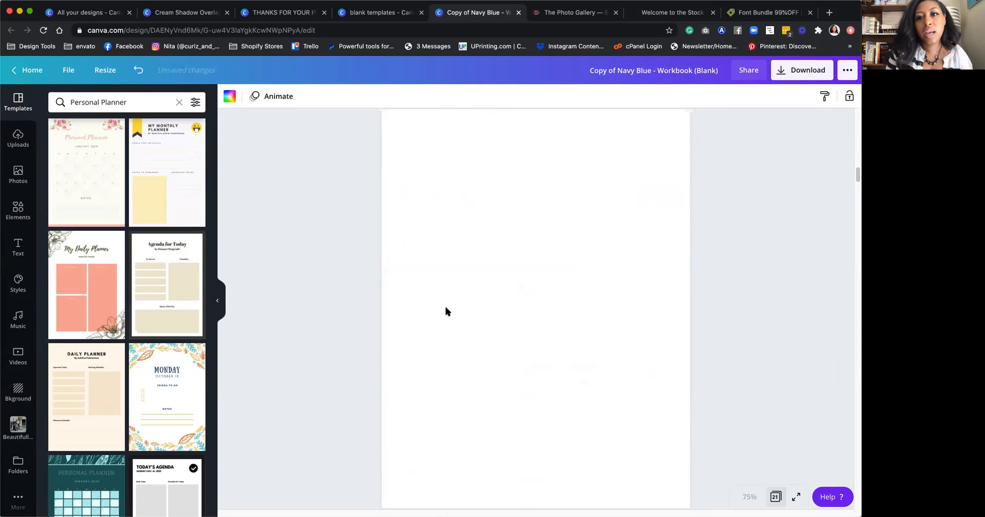
click(429, 363)
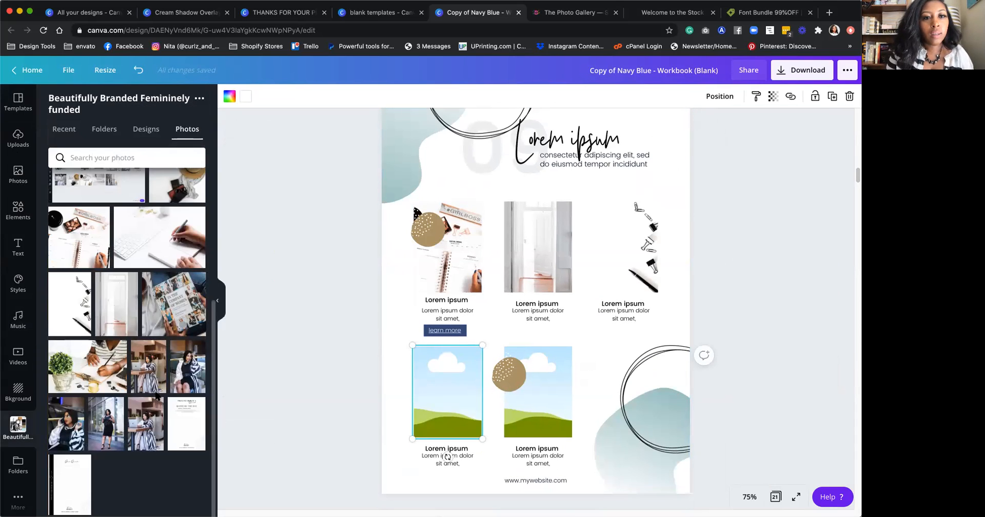
Step: Browse the Beautifully Branded Femininely funded folder, the uploads and a personal pictures folder for a suitable photo
scroll(143, 363, up, 5)
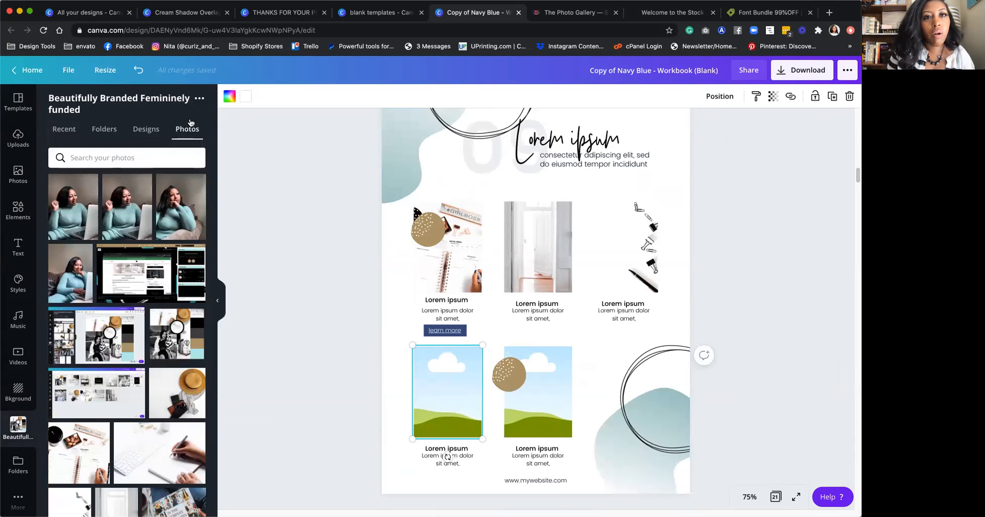
click(144, 129)
click(63, 131)
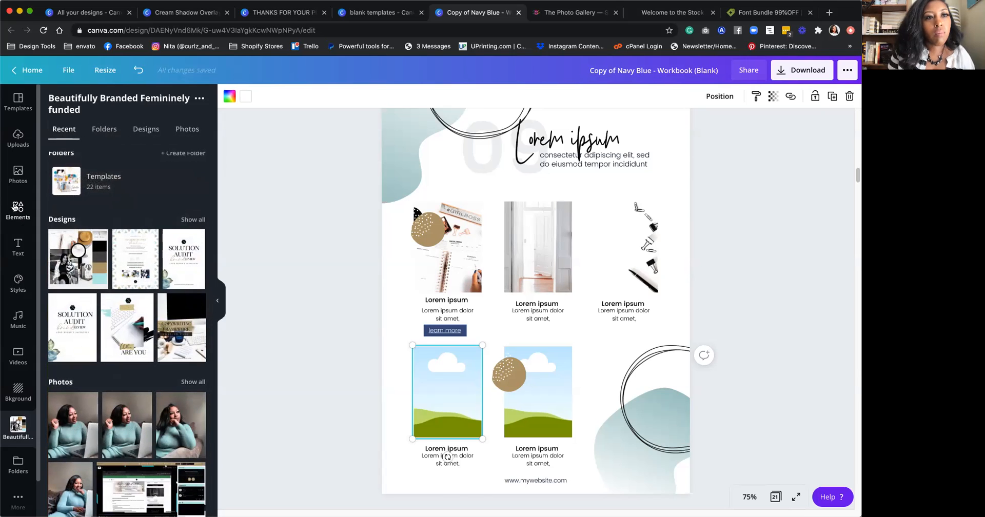
click(18, 138)
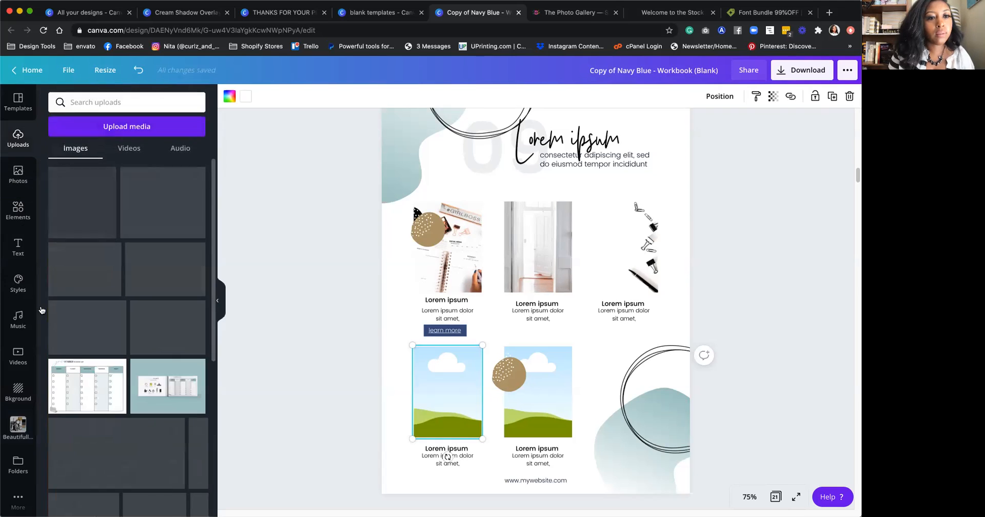
click(18, 426)
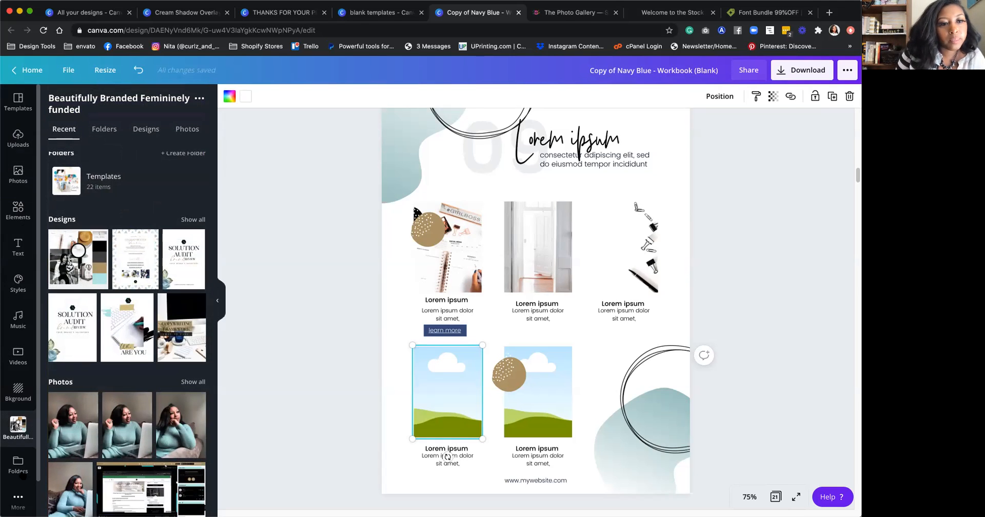
click(18, 464)
scroll(152, 426, down, 3)
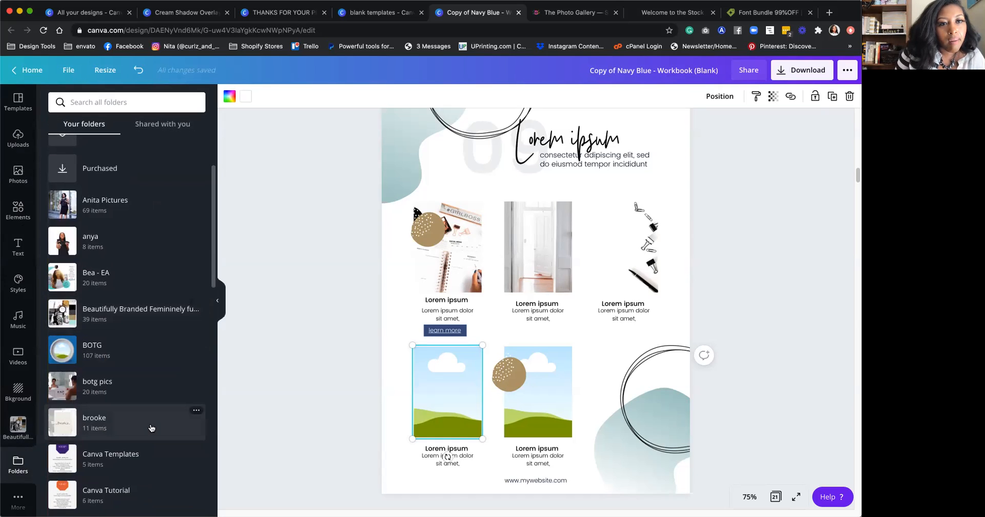
scroll(153, 428, down, 1)
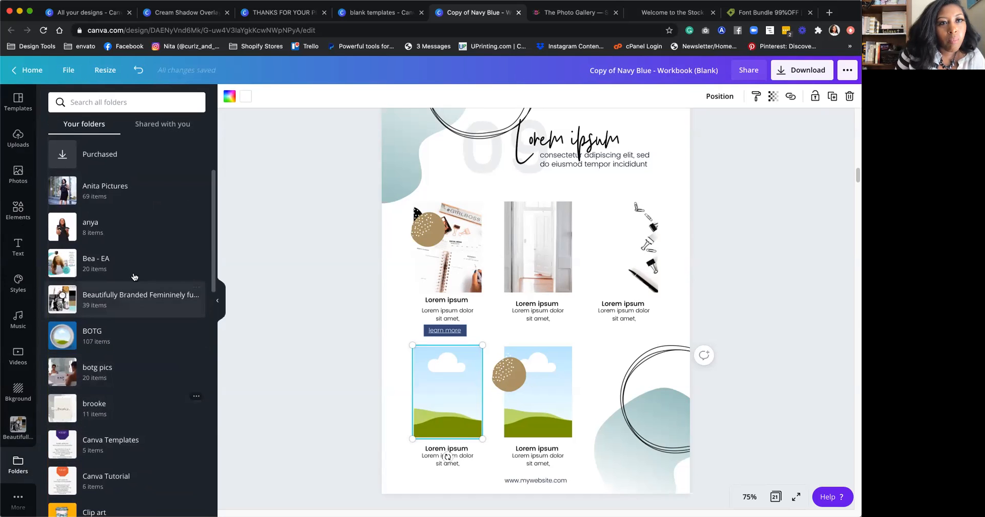
click(110, 205)
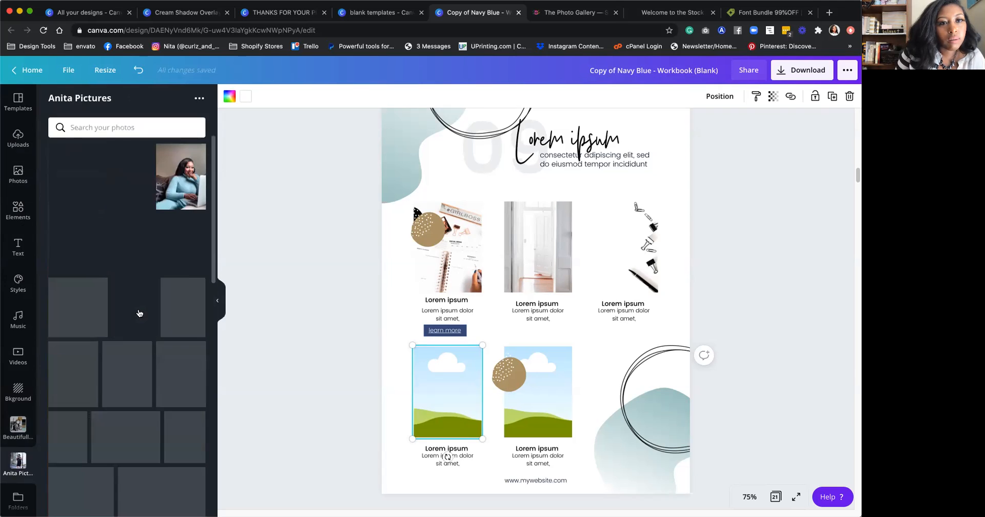
scroll(159, 351, down, 5)
scroll(159, 352, down, 2)
Step: Find and open the freedome suite photo folder
click(18, 425)
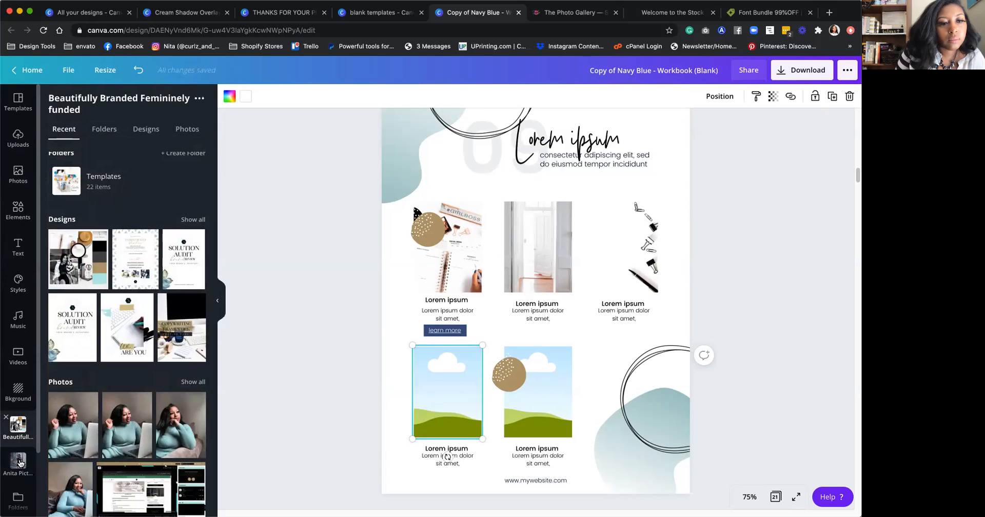
click(18, 500)
scroll(122, 432, down, 1)
scroll(122, 434, down, 7)
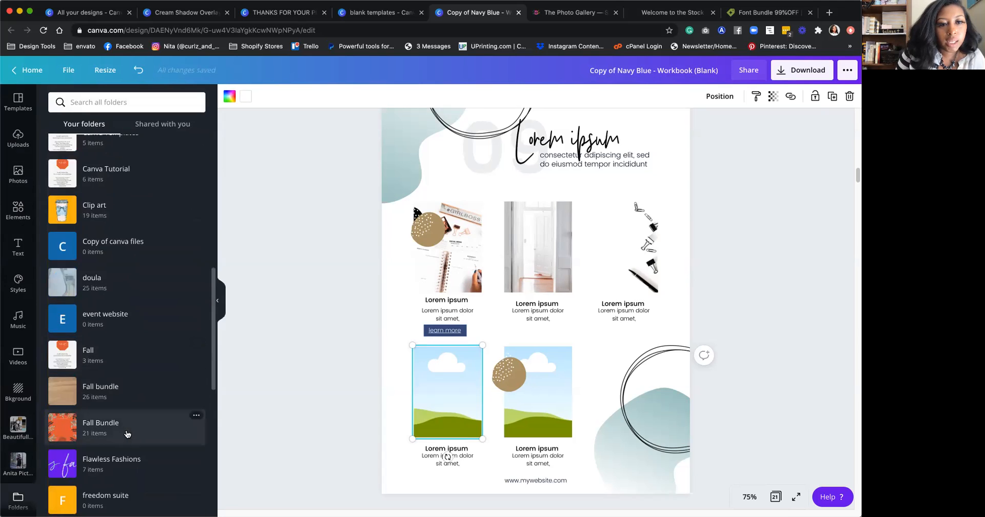
scroll(127, 434, down, 5)
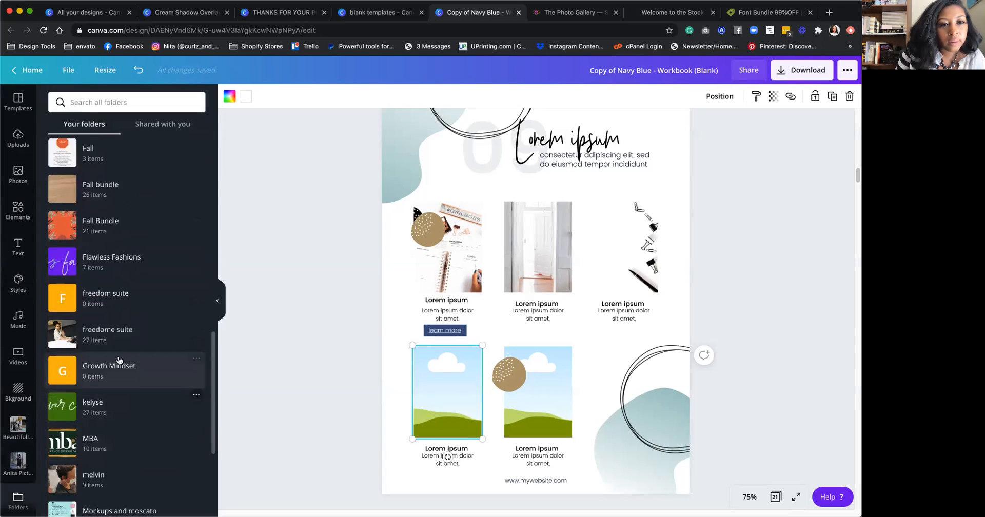
click(108, 333)
scroll(423, 336, down, 1)
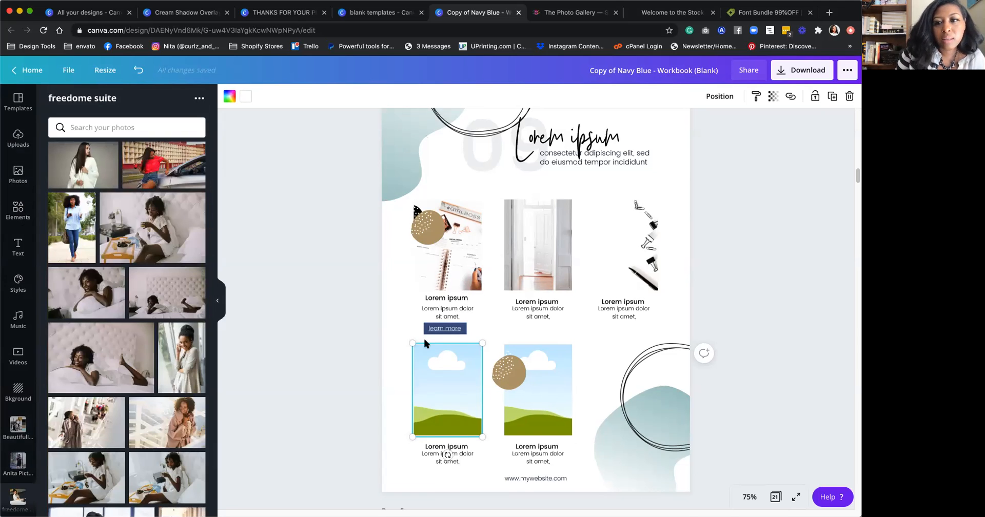
Step: Fill page 4's empty lower-left frame with the photo of the woman in a white sweater and blue skirt
scroll(423, 337, down, 2)
scroll(158, 287, up, 1)
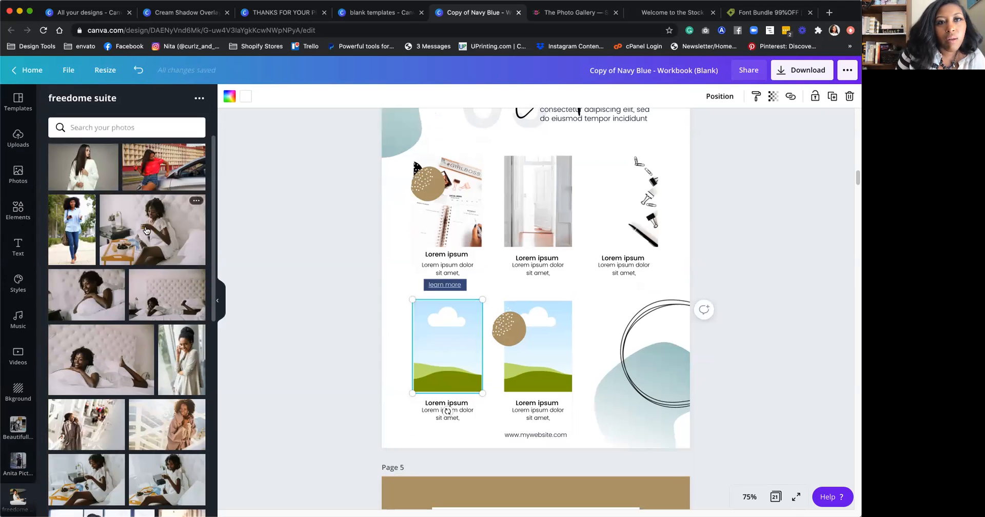
scroll(148, 241, down, 5)
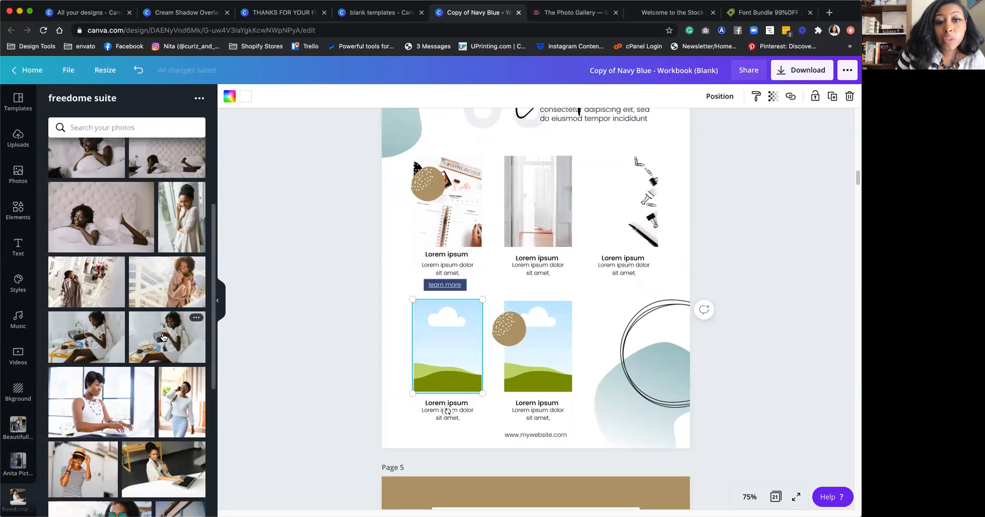
drag(177, 402, 446, 349)
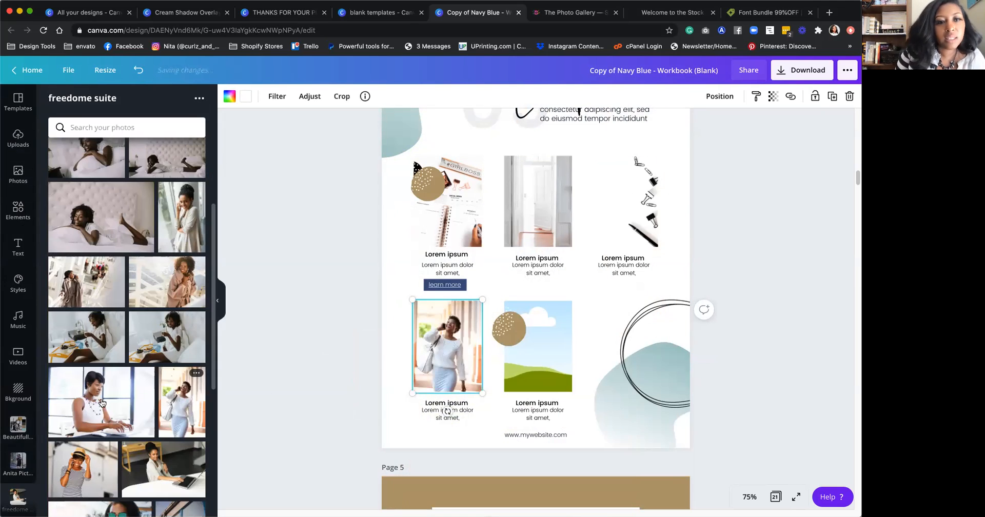
Step: Fill the remaining empty frame with the photo of the woman typing on a laptop, then enlarge and reposition it within the crop
drag(144, 393, 539, 360)
click(545, 323)
double_click(544, 316)
drag(462, 302, 428, 282)
drag(555, 326, 561, 326)
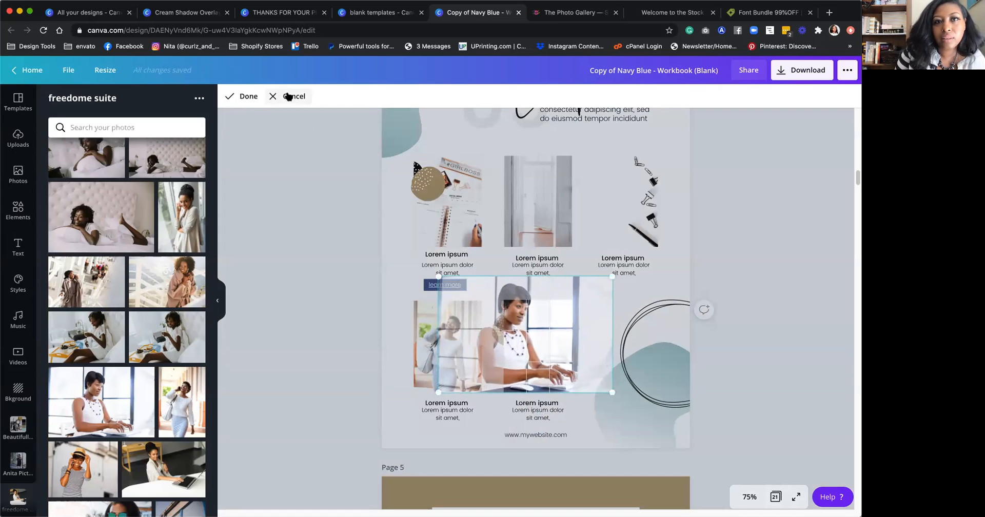
click(253, 97)
click(783, 334)
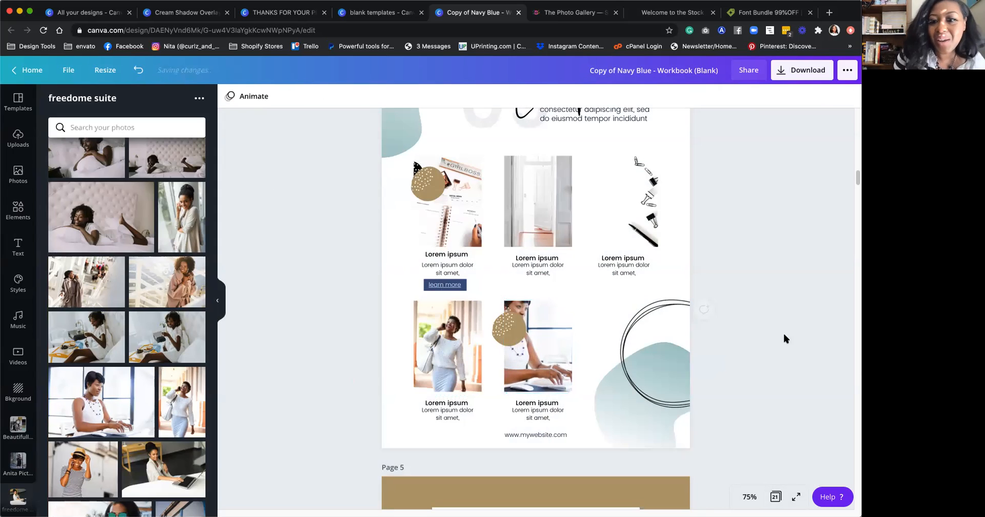
Step: Enlarge the teal blob from page 4's upper-left corner and move it behind the photos to cover most of the page
scroll(696, 228, up, 2)
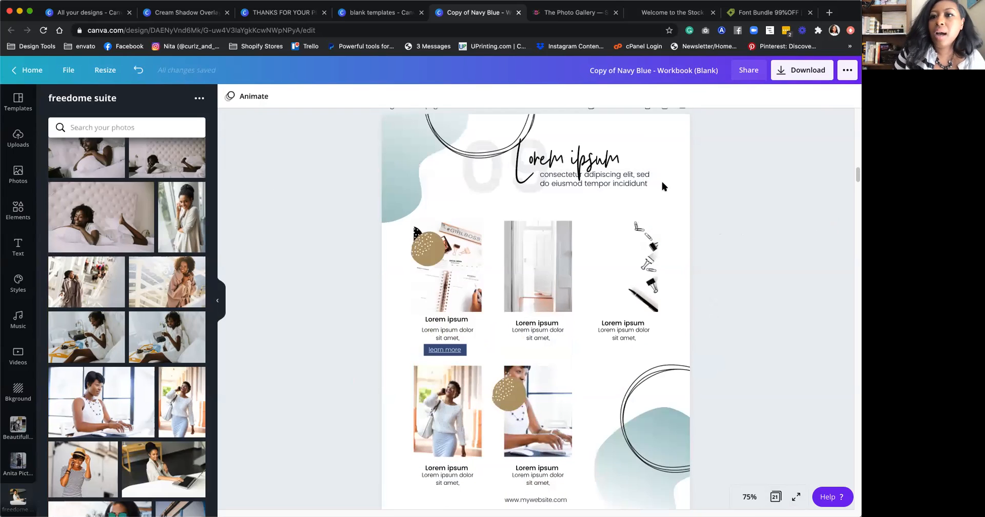
click(685, 196)
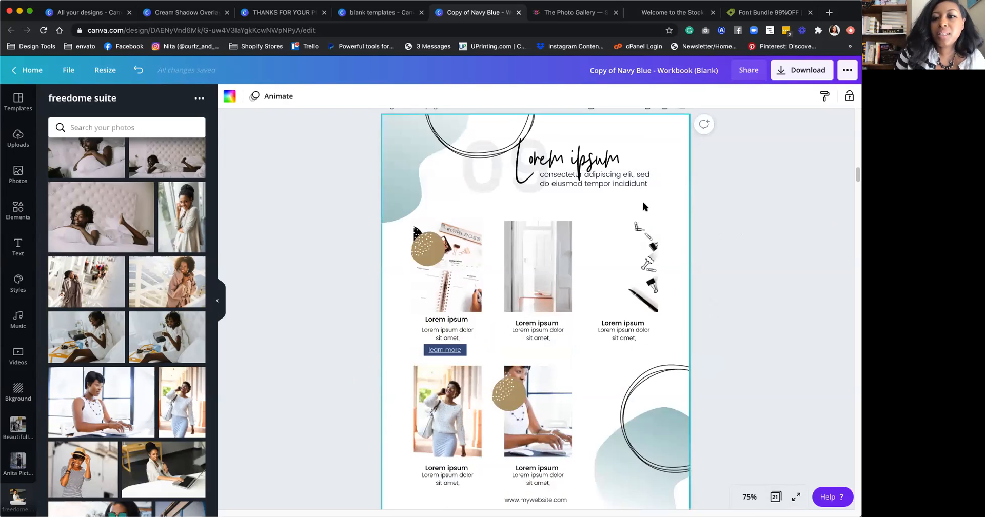
click(605, 264)
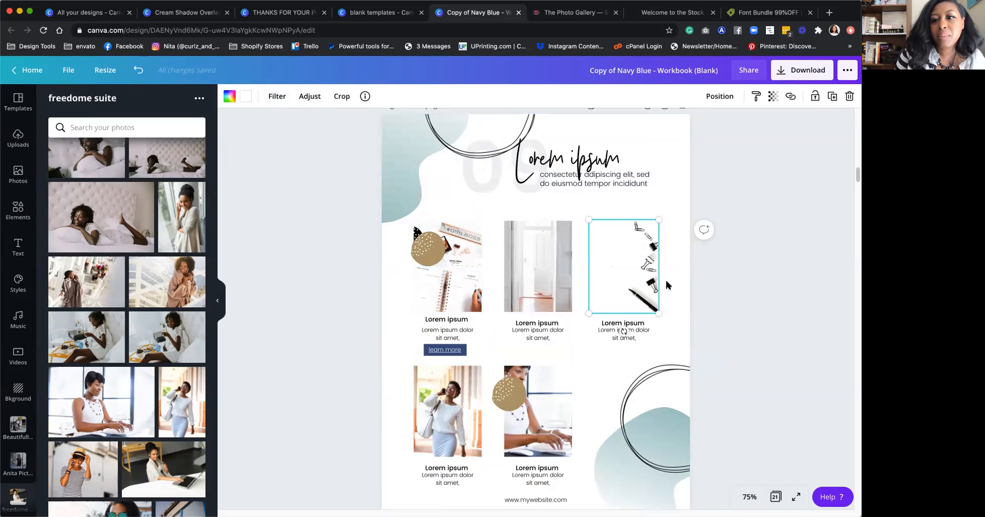
click(392, 141)
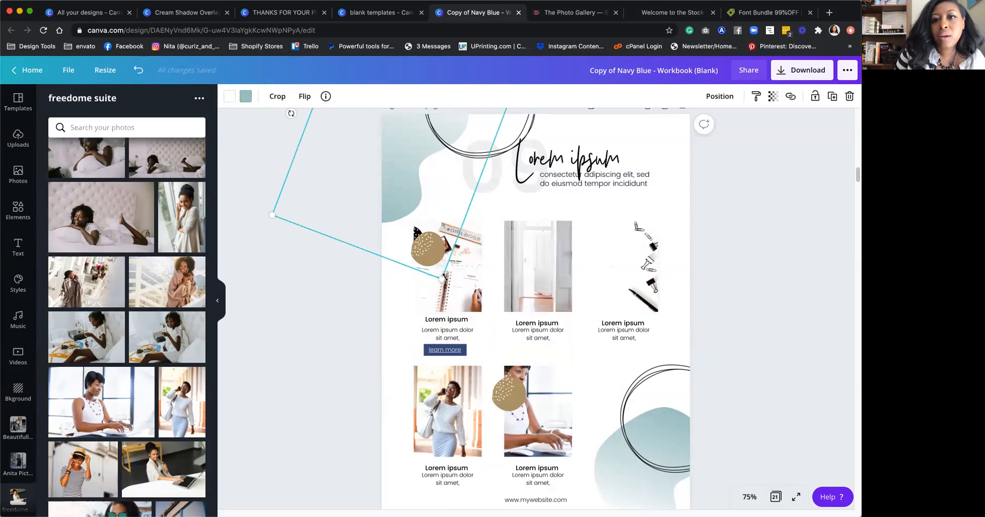
drag(442, 279, 747, 505)
drag(420, 174, 495, 218)
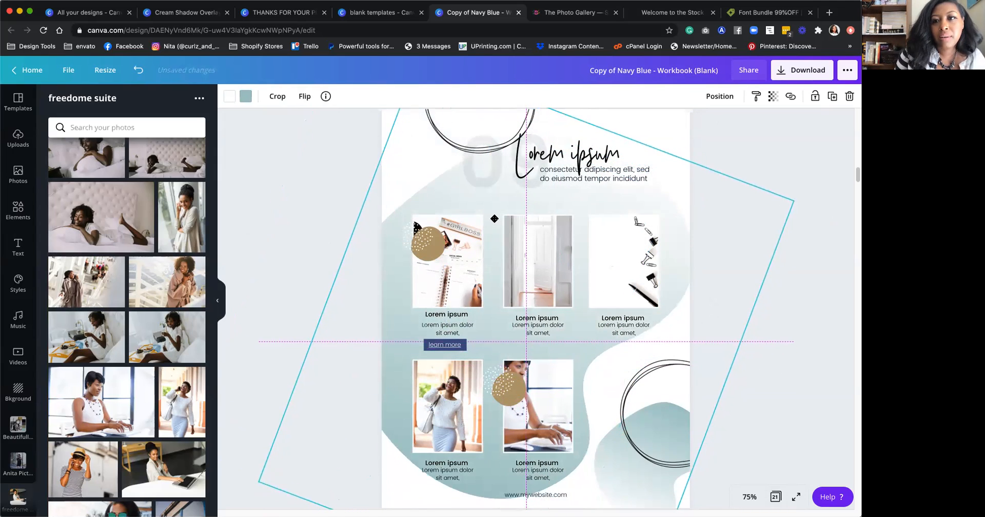
click(799, 321)
Step: Delete the small teal blob in page 4's lower-right corner and move the black circle outline further down
scroll(785, 322, down, 3)
click(617, 338)
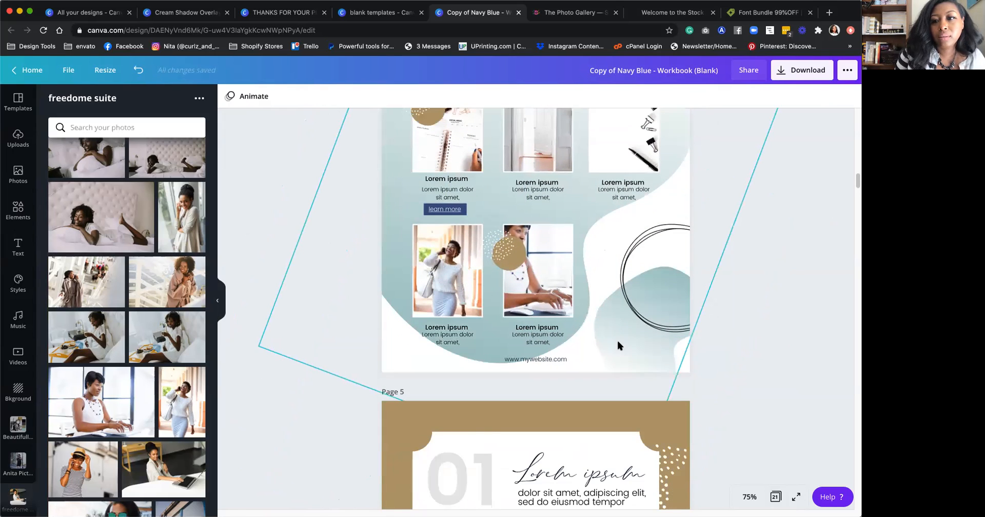
click(688, 365)
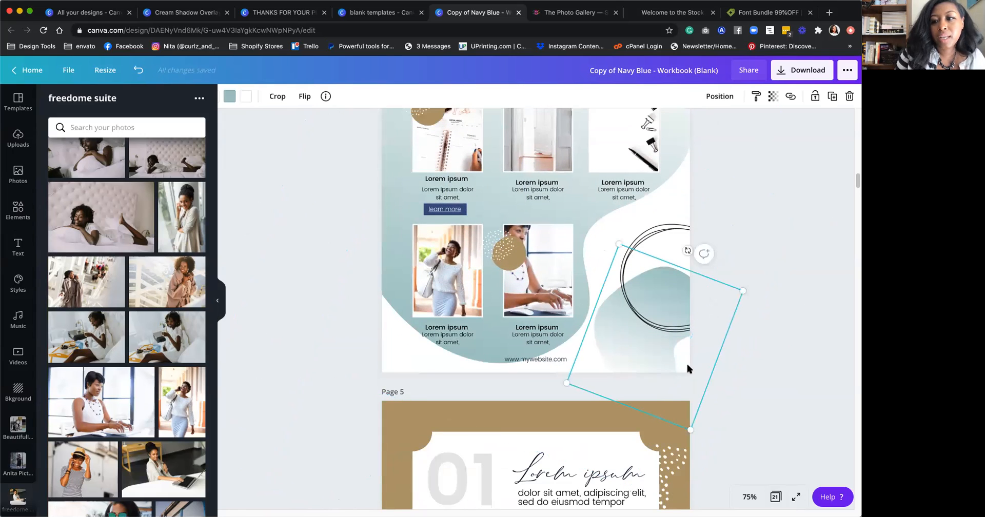
key(Delete)
drag(678, 326, 667, 403)
click(778, 275)
Step: Create a copy of the workbook resized to the Instagram Post format, keeping the original size intact
scroll(759, 276, up, 10)
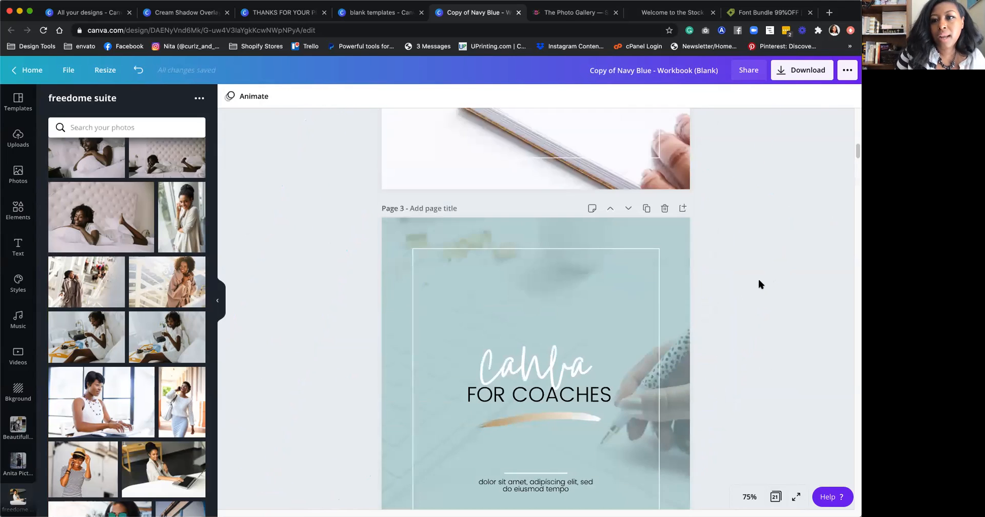
scroll(732, 226, down, 3)
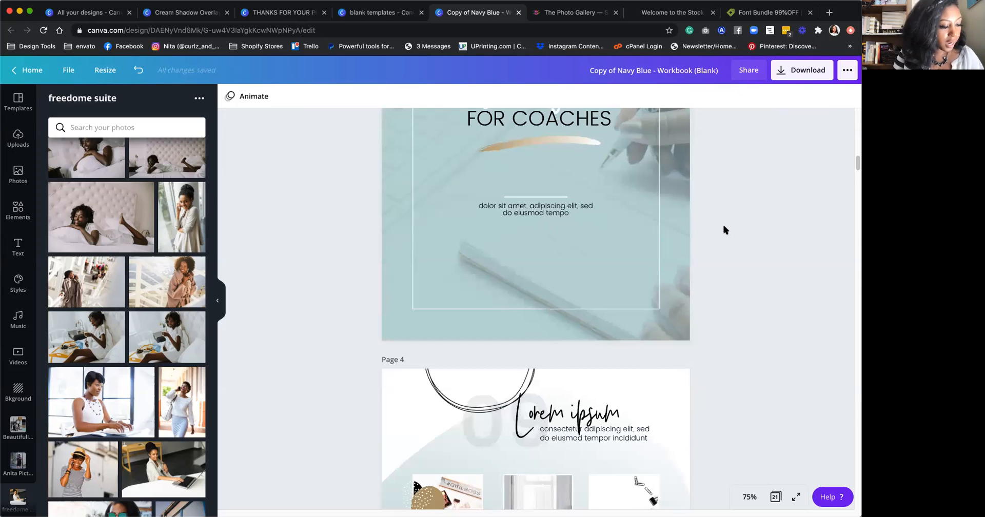
scroll(513, 180, up, 5)
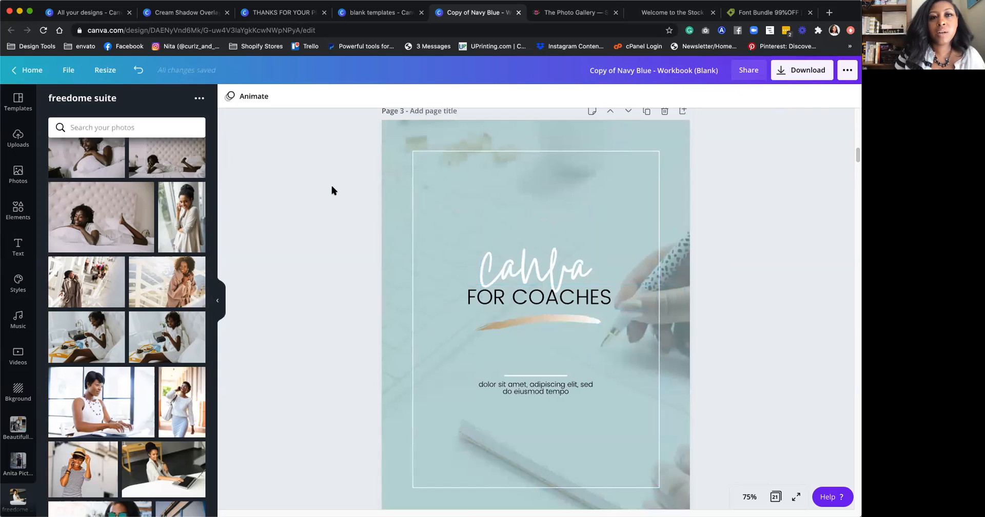
click(65, 72)
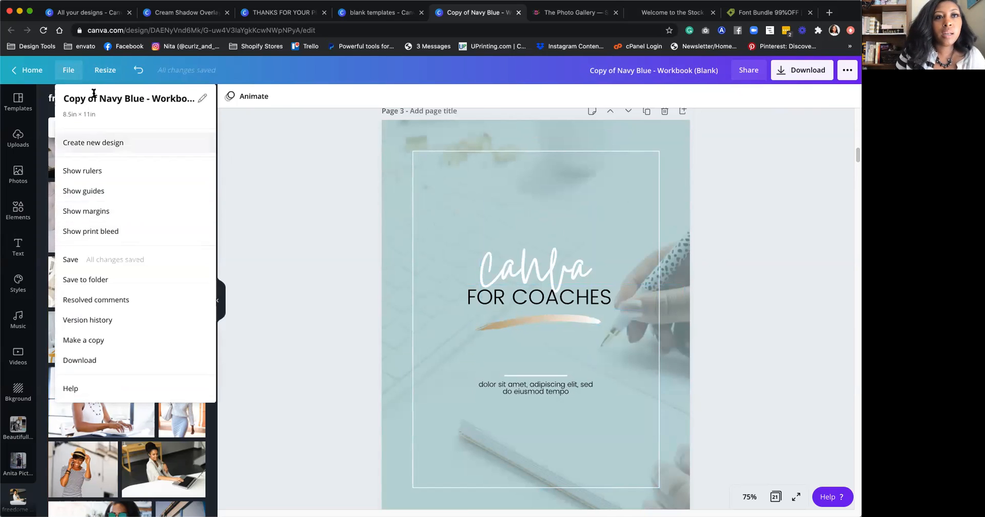
click(104, 65)
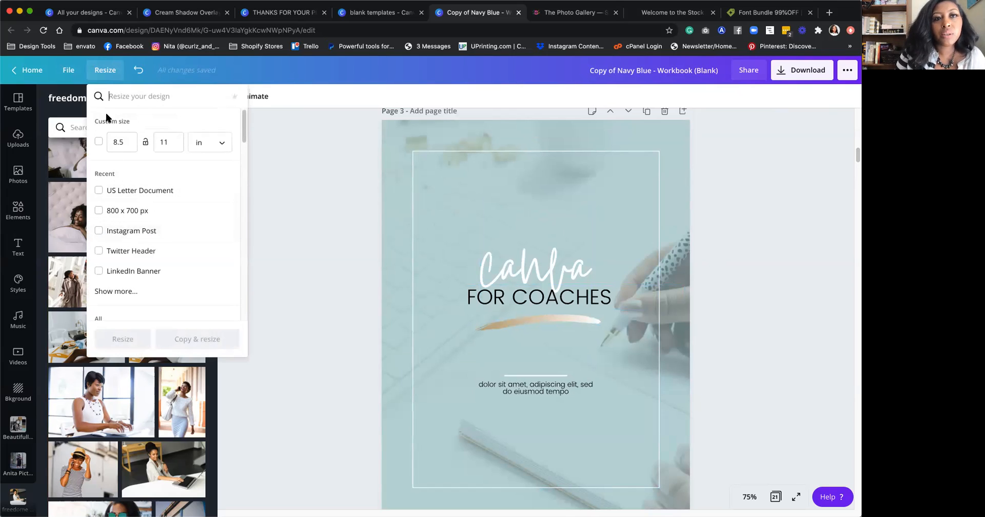
click(123, 231)
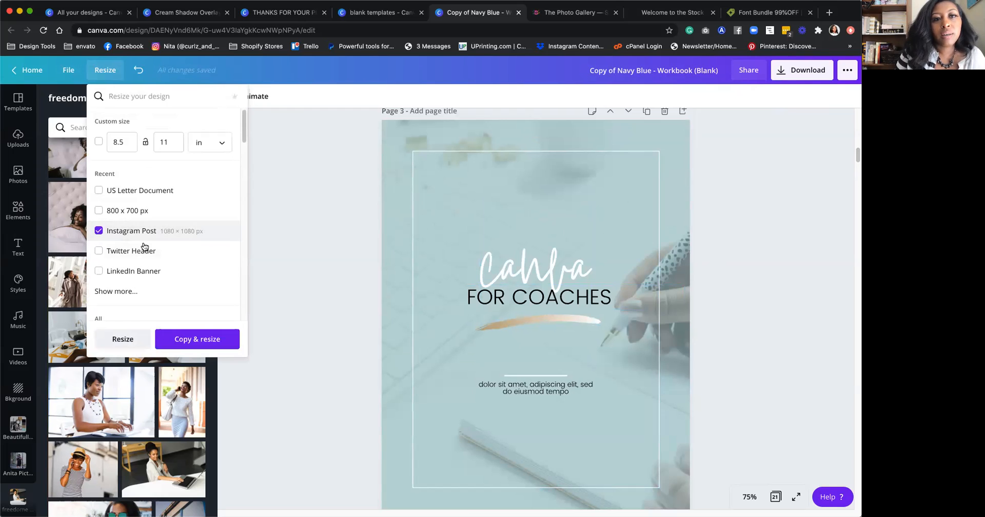
click(182, 341)
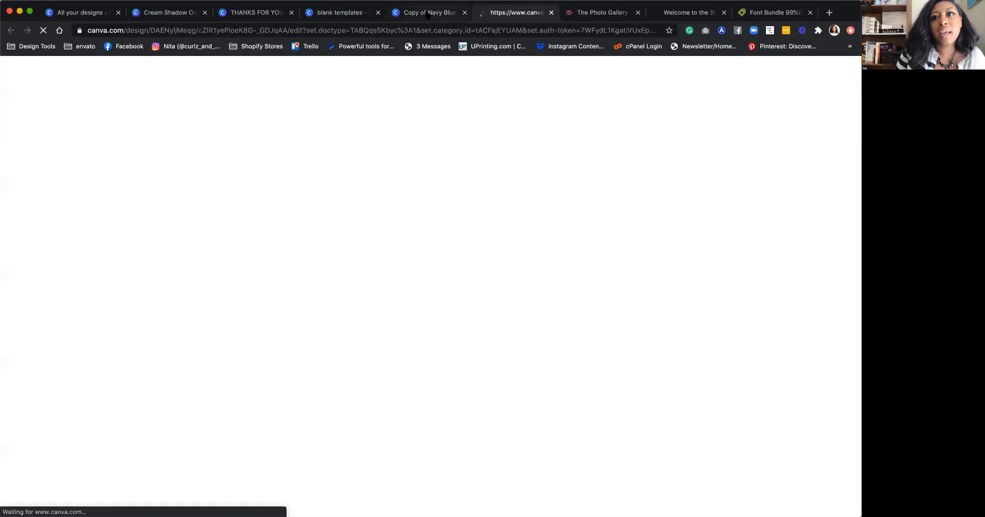
Step: Check how the pages of the resized Instagram Post copy look, from the first page through page 5
click(428, 13)
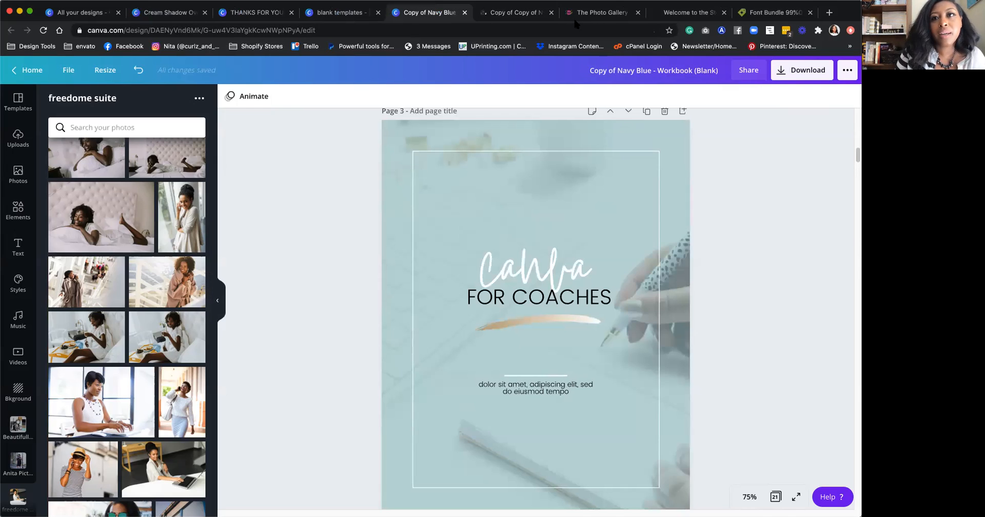
click(522, 15)
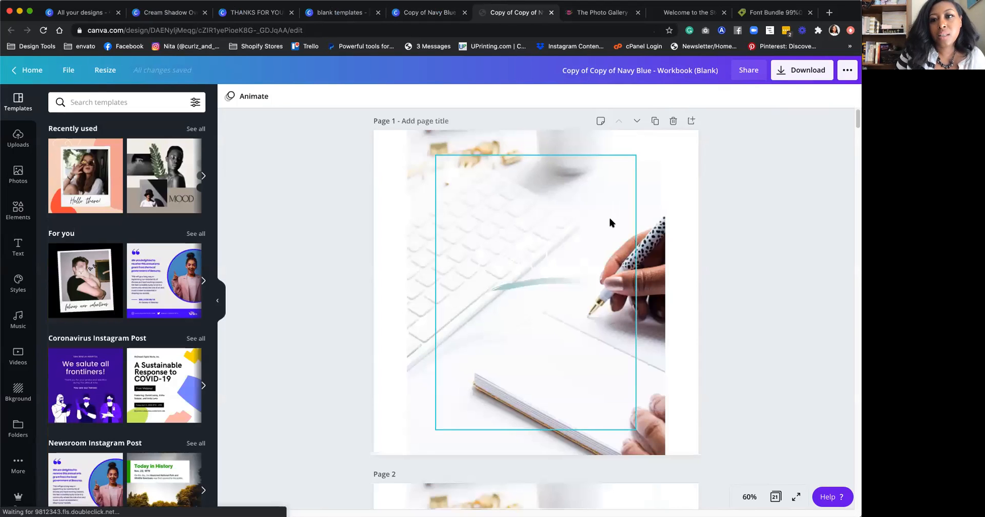
scroll(610, 222, down, 9)
scroll(610, 222, up, 4)
scroll(609, 222, down, 3)
scroll(610, 222, down, 14)
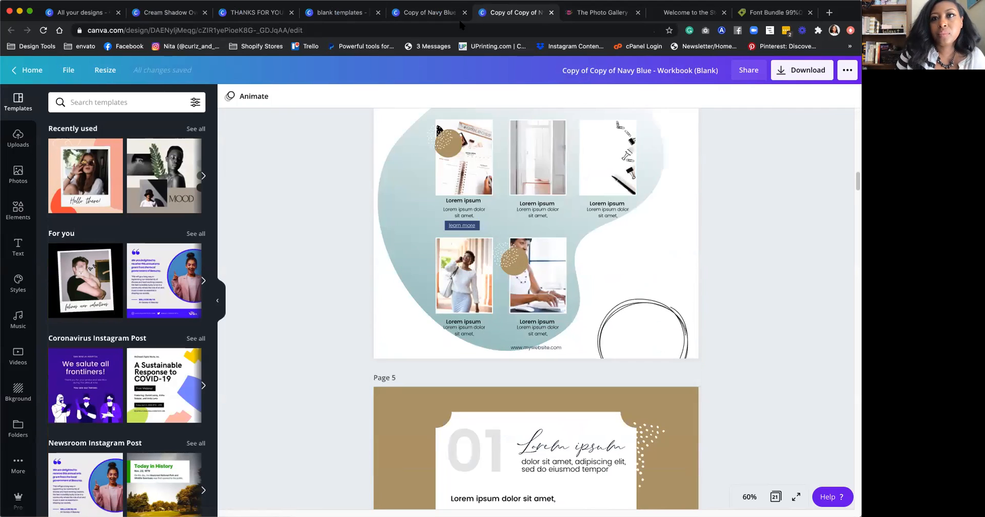
scroll(503, 258, down, 3)
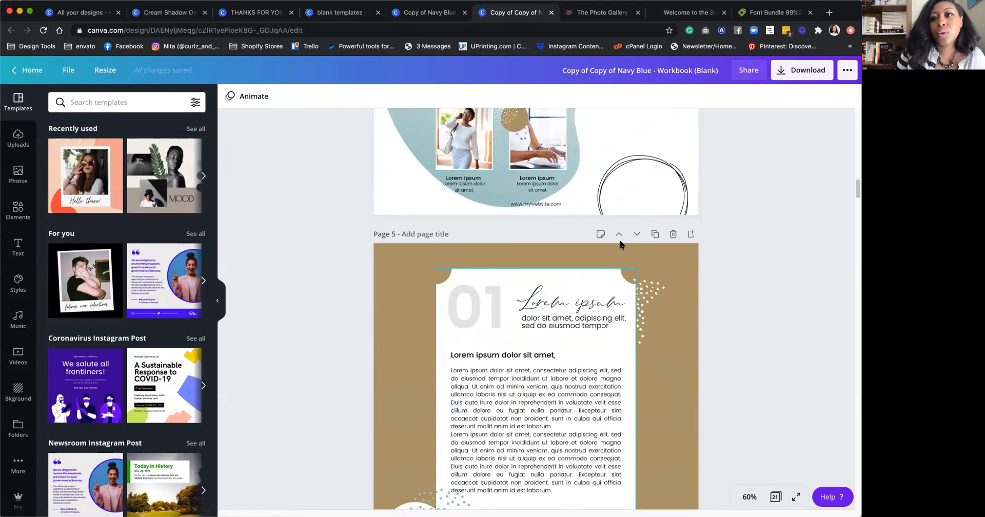
Step: Return to the original workbook, show all its pages in an overview, and set the download file type to JPG
click(431, 11)
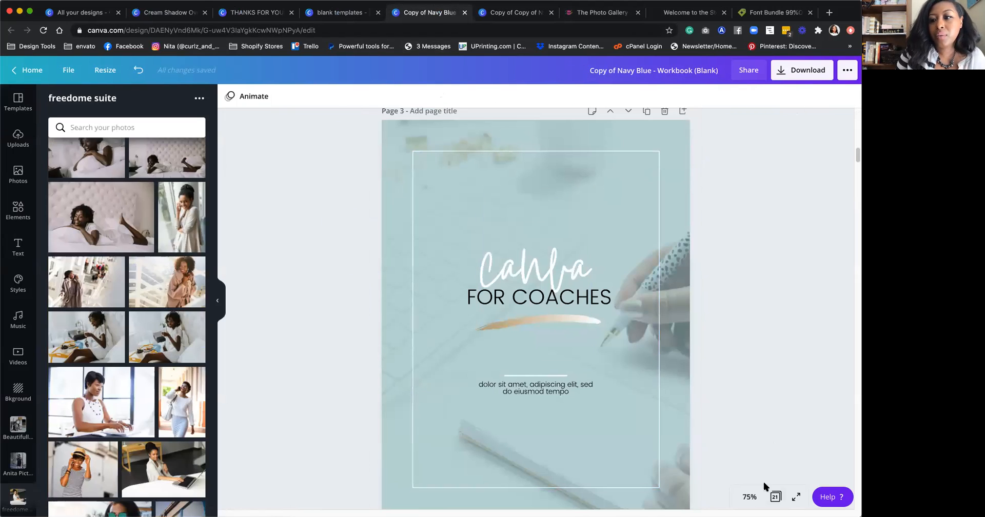
click(776, 497)
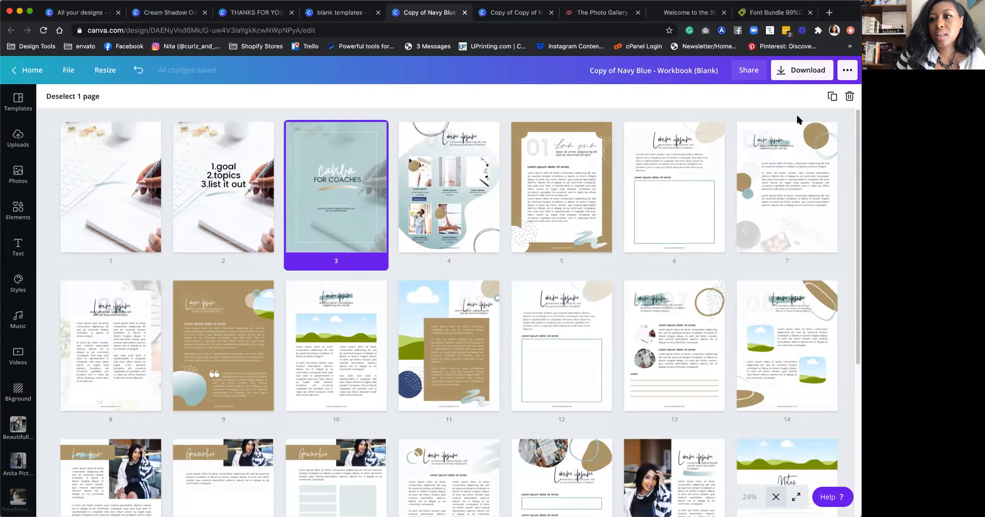
click(800, 70)
click(770, 139)
click(713, 169)
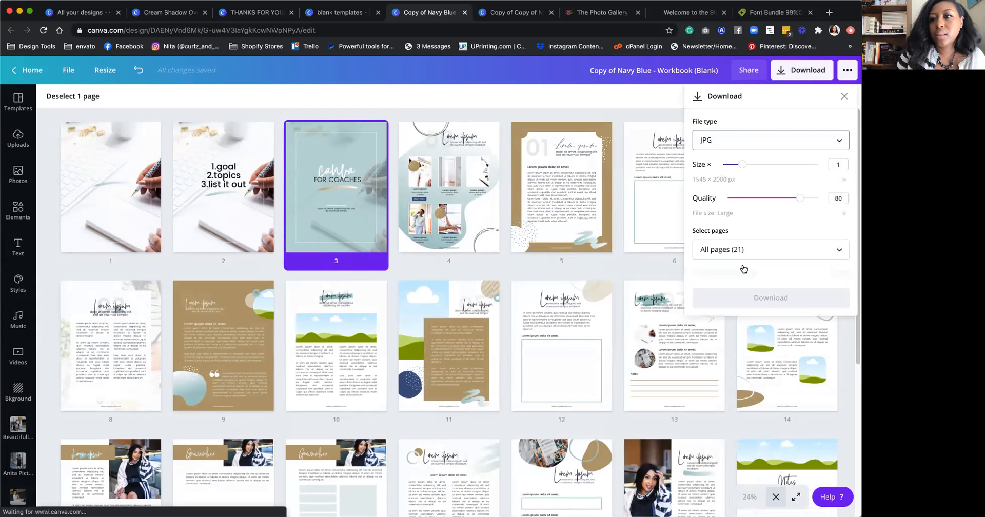
Step: Limit the download to pages 3–6 and download them as JPG images
click(739, 249)
scroll(769, 328, down, 1)
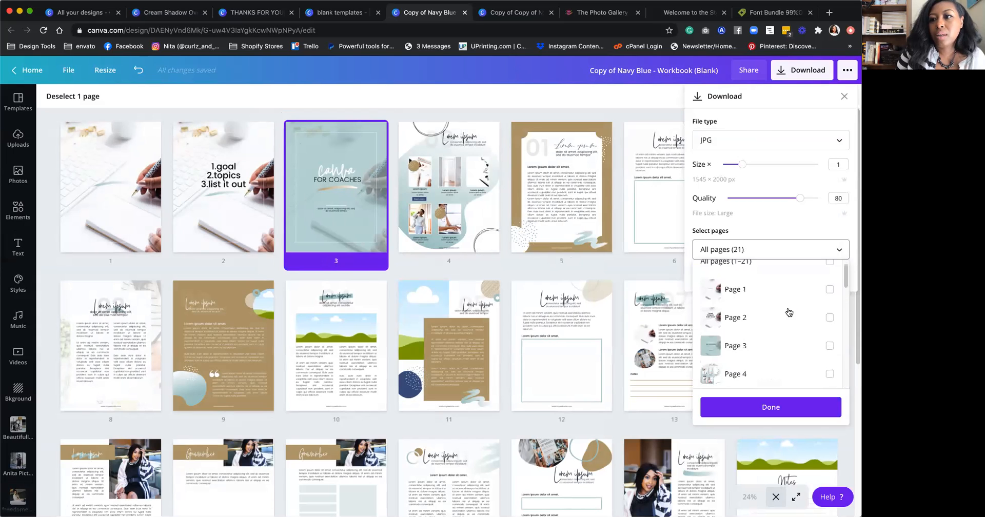
scroll(793, 351, down, 1)
click(789, 339)
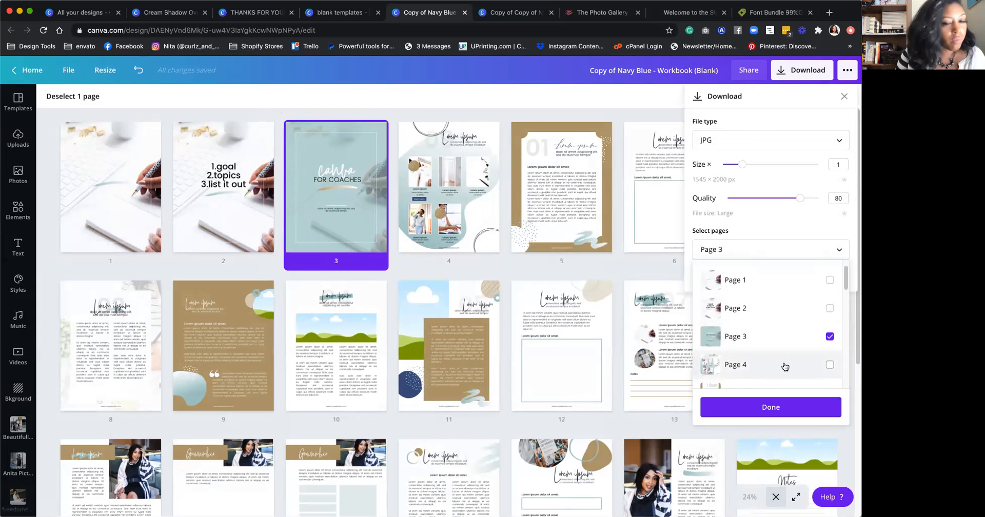
click(785, 366)
scroll(780, 354, down, 1)
click(779, 353)
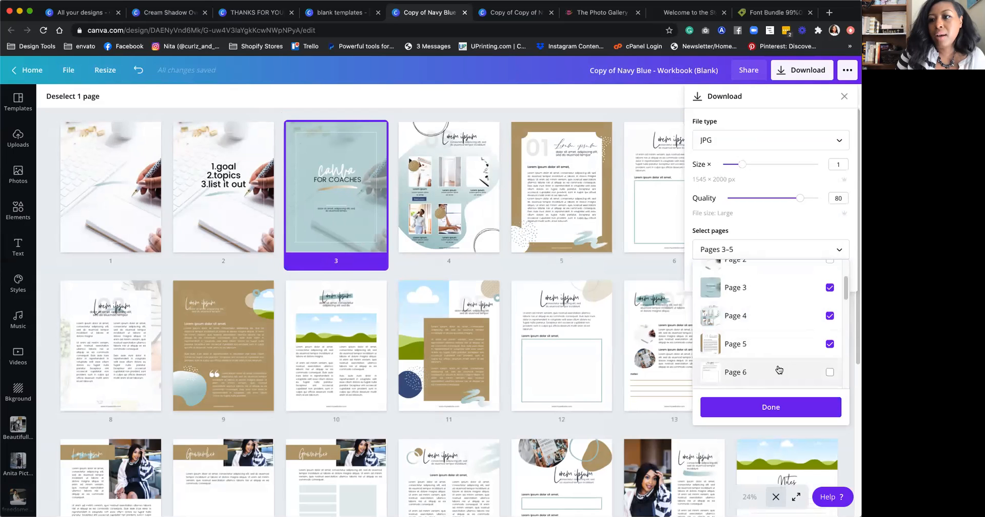
click(772, 407)
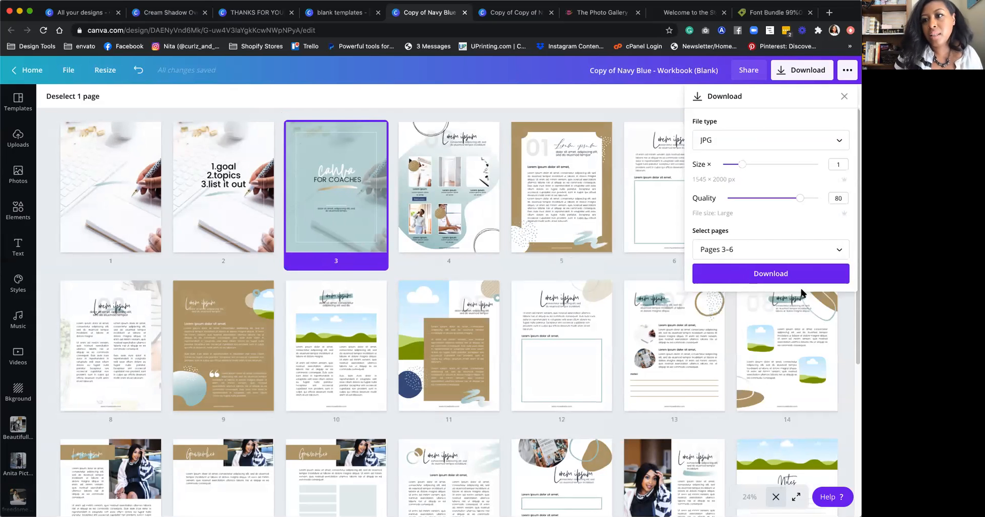
click(723, 143)
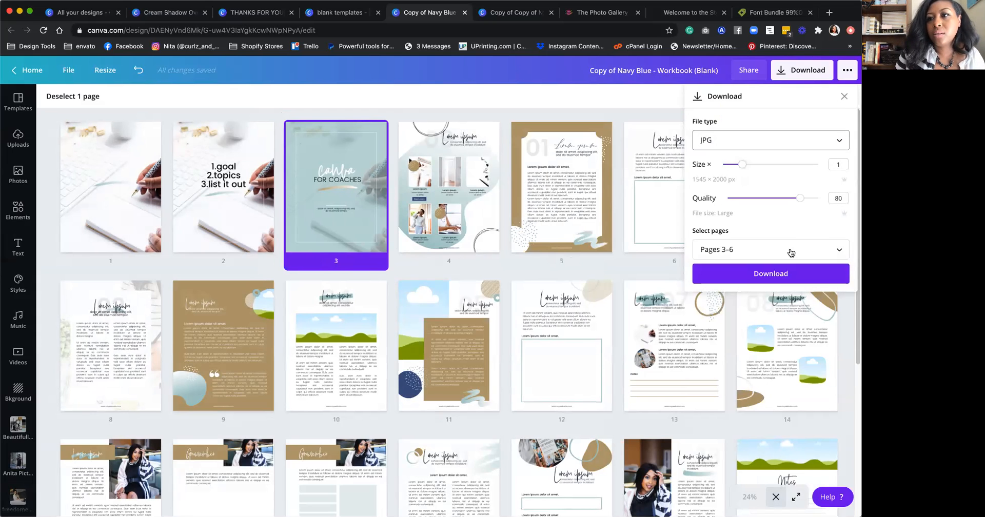
click(785, 272)
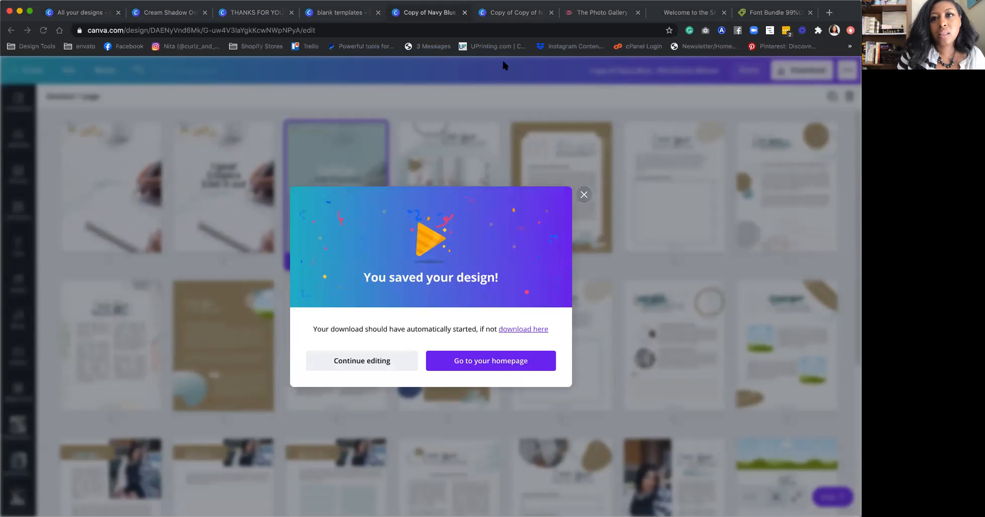
Step: Switch to the resized Instagram Post copy and select the background image on page 3
click(495, 16)
scroll(436, 187, up, 10)
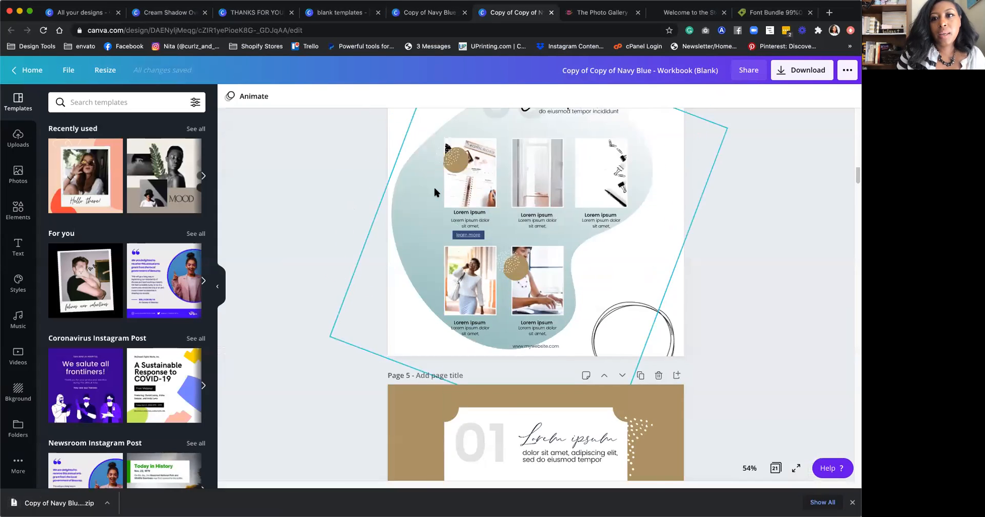
scroll(477, 208, up, 1)
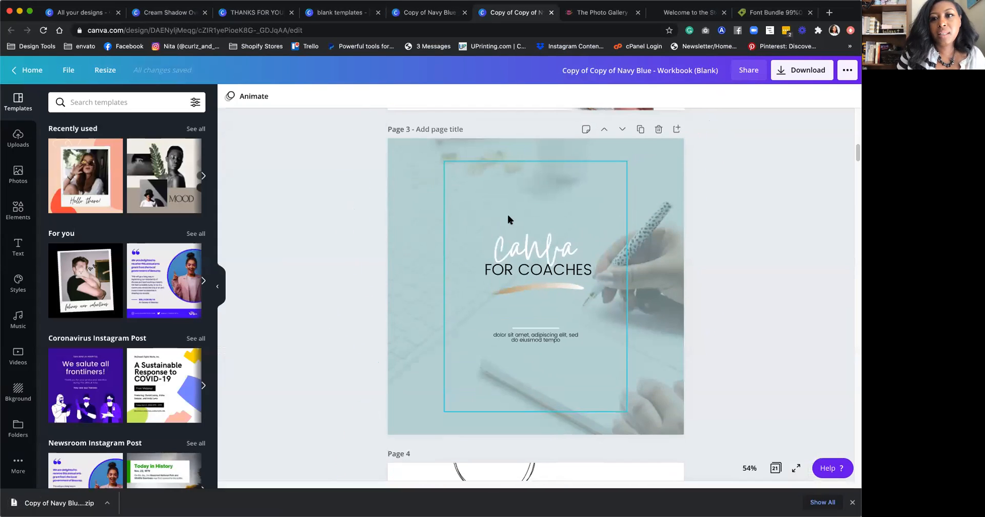
click(526, 166)
click(417, 154)
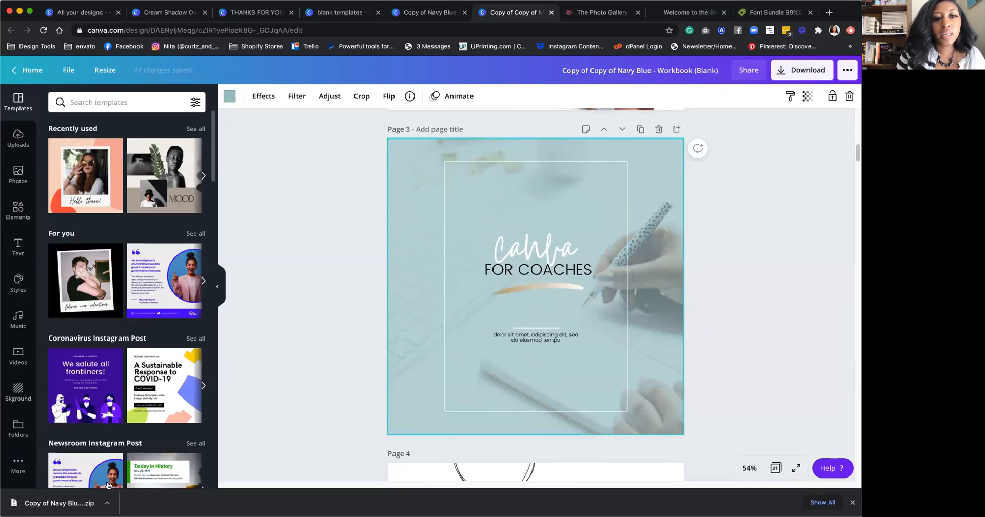
Step: Open the downloaded zip and upload its workbook page images to the design's uploads
click(61, 503)
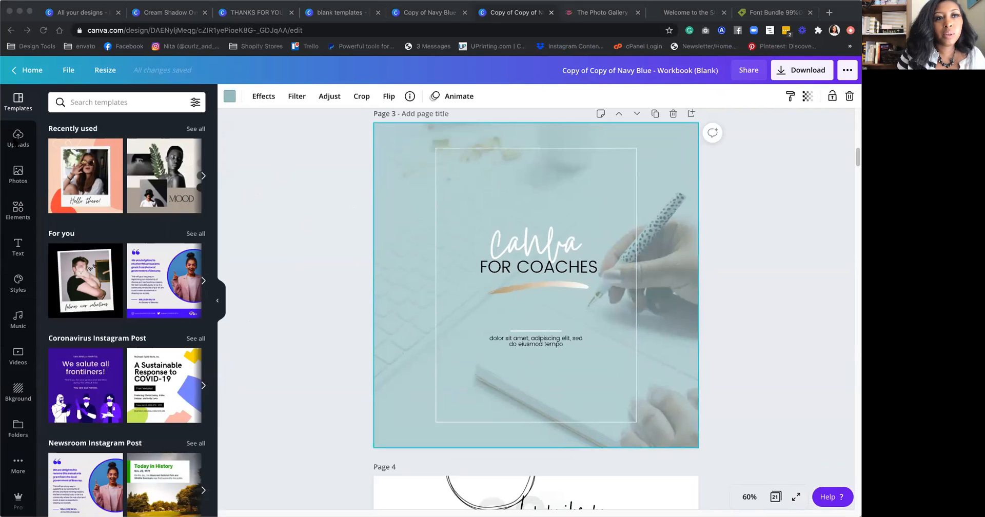
click(17, 141)
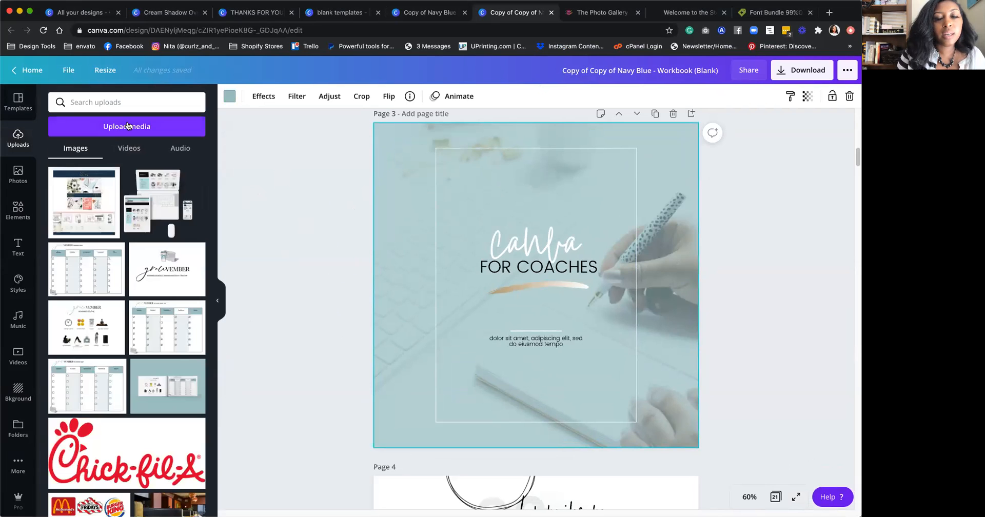
click(127, 125)
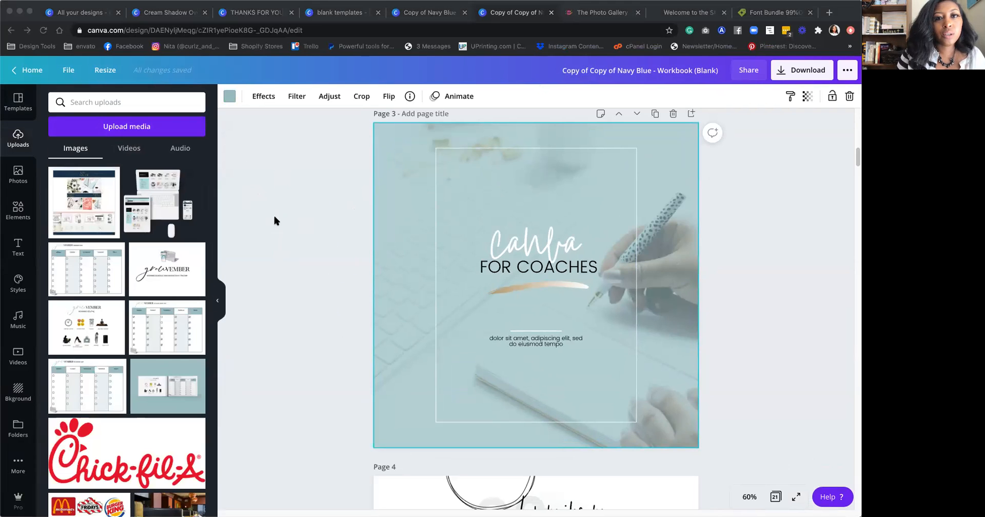
drag(290, 213, 94, 215)
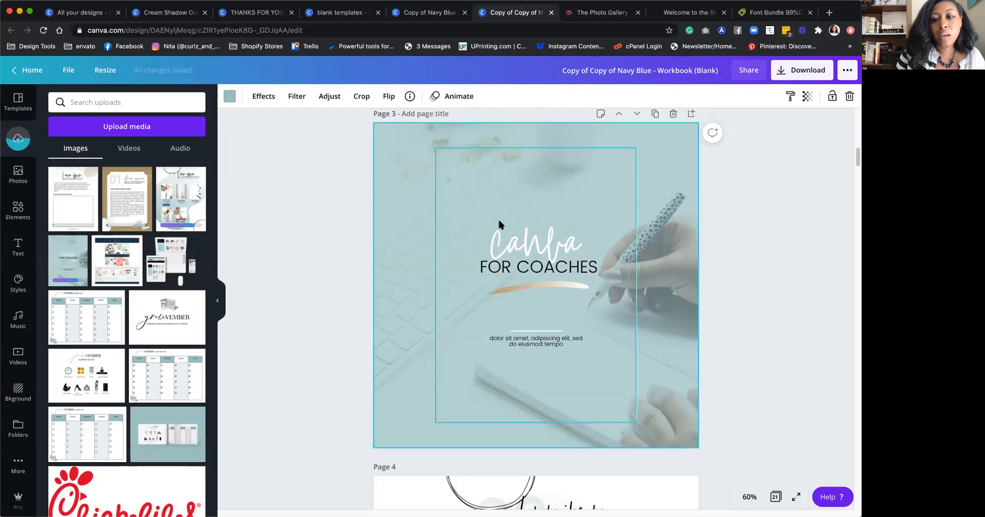
Step: Review the resized copy's pages in the page overview and then one by one from page 1 to page 3
scroll(436, 236, down, 20)
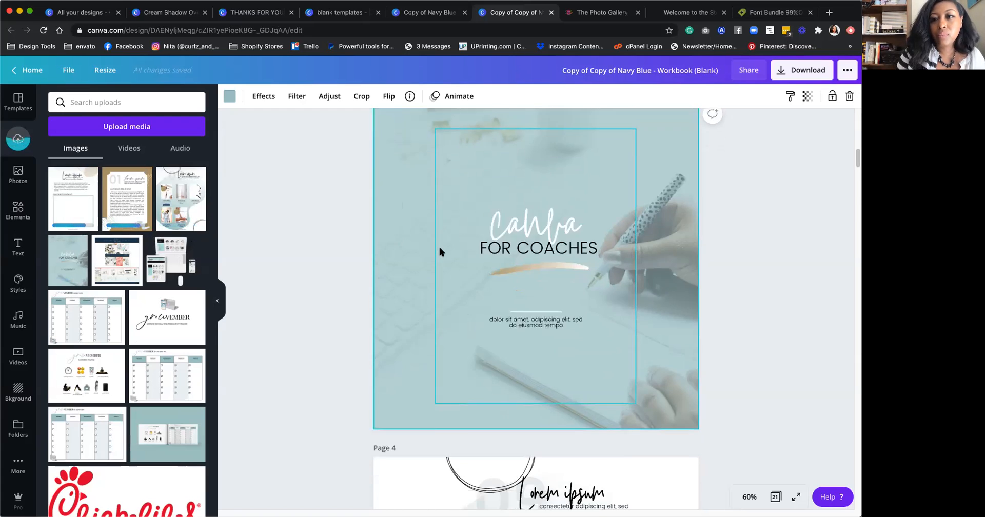
click(776, 496)
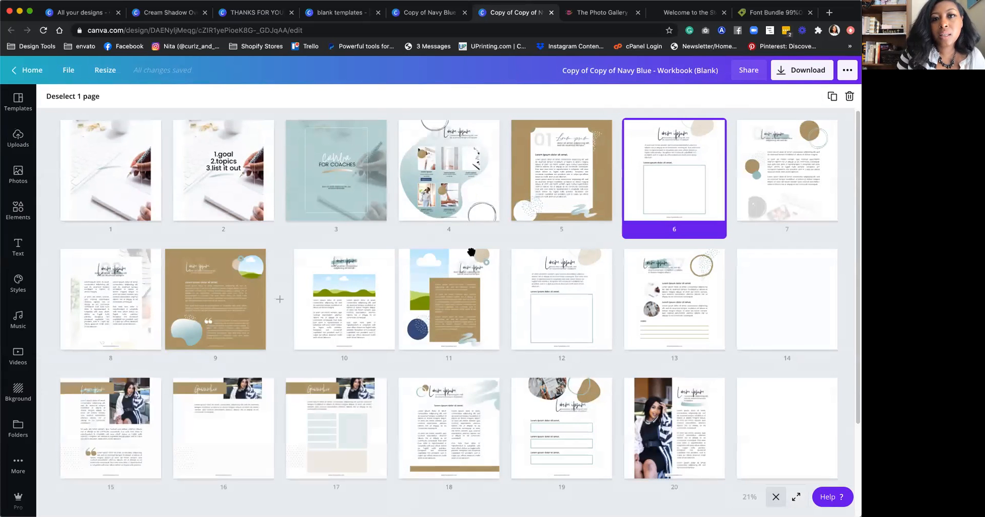
click(775, 496)
scroll(432, 266, up, 20)
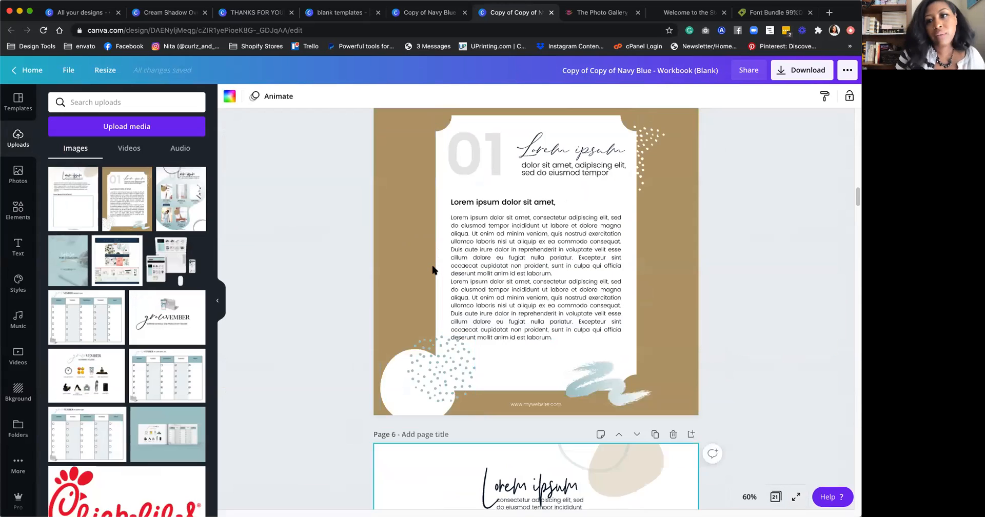
scroll(430, 274, down, 3)
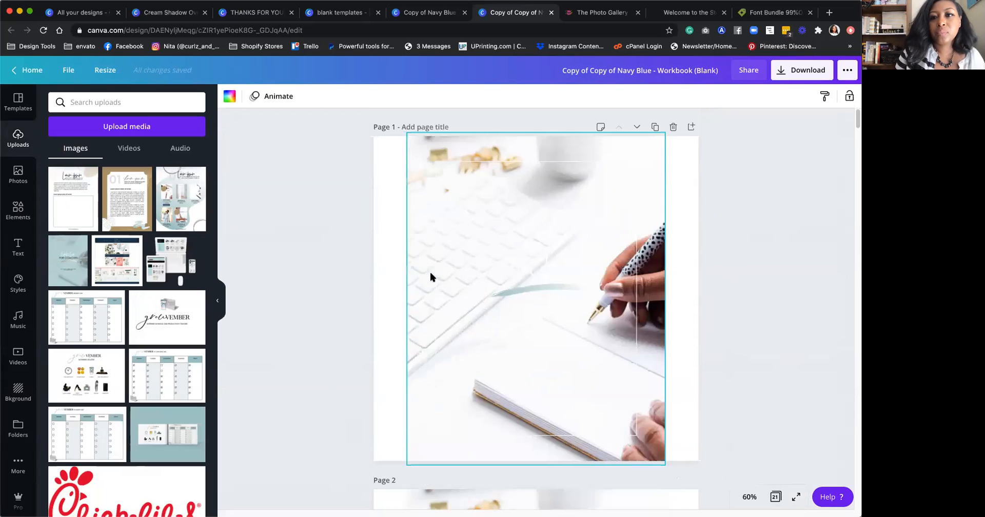
scroll(476, 313, down, 2)
scroll(462, 300, down, 5)
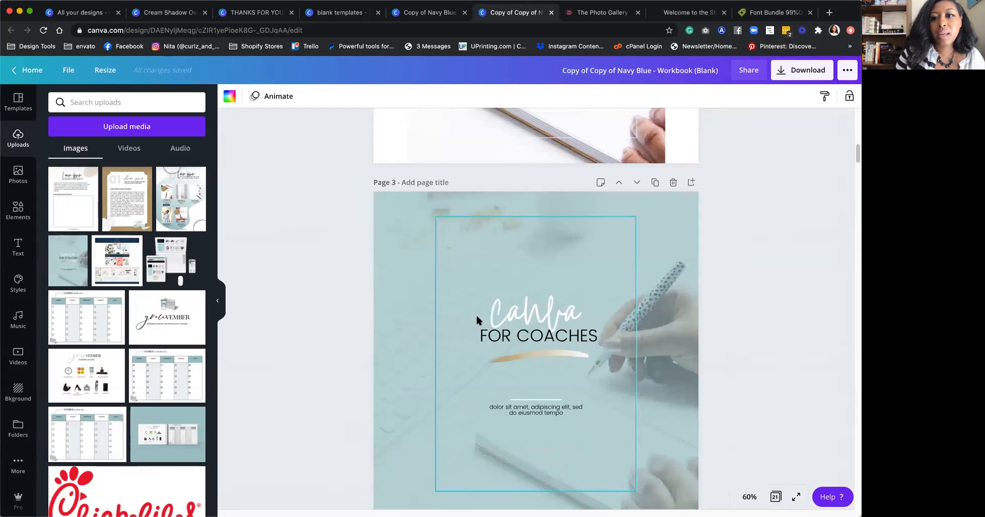
Step: Widen the white outline frame on page 3 on both sides and align it to the page's horizontal center
click(444, 285)
click(436, 281)
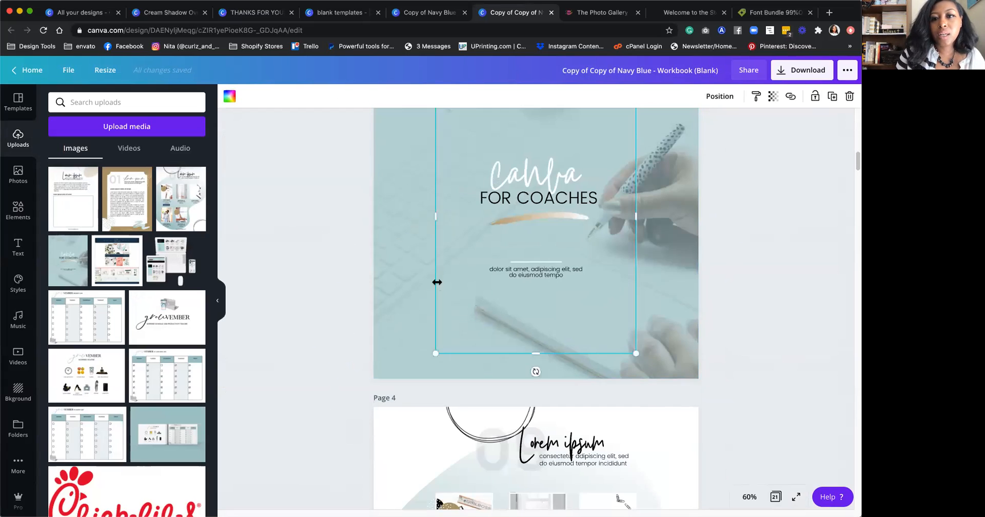
scroll(436, 279, up, 2)
drag(433, 309, 390, 309)
click(699, 314)
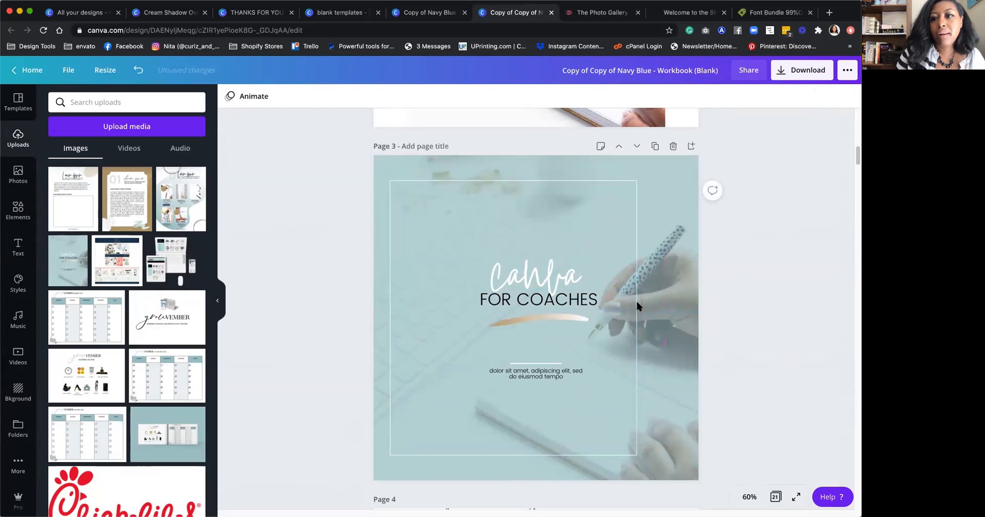
click(636, 330)
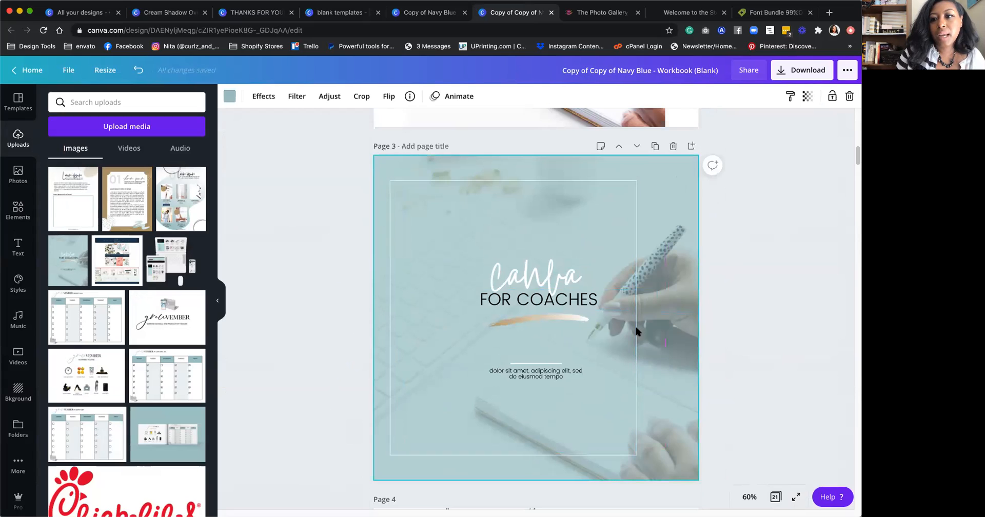
click(512, 180)
drag(657, 317, 669, 316)
click(720, 96)
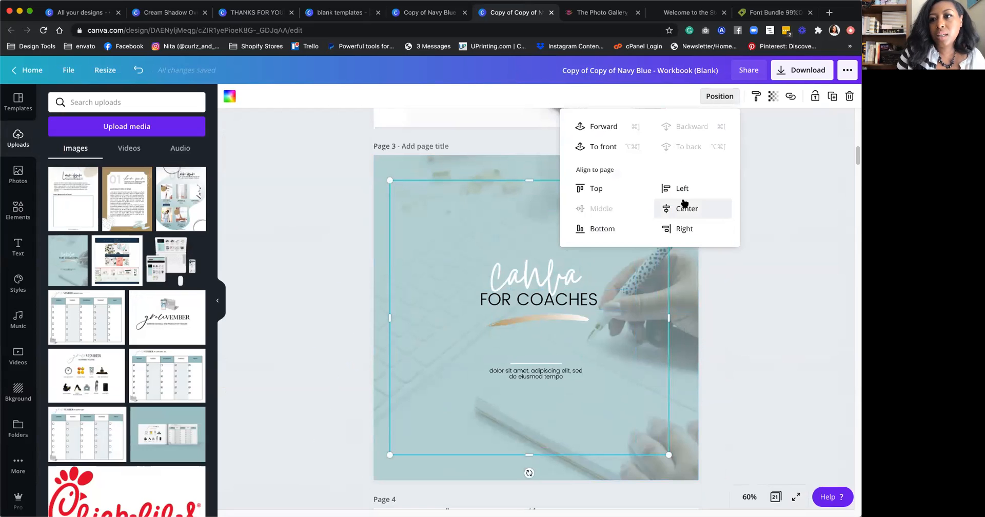
click(685, 207)
click(807, 343)
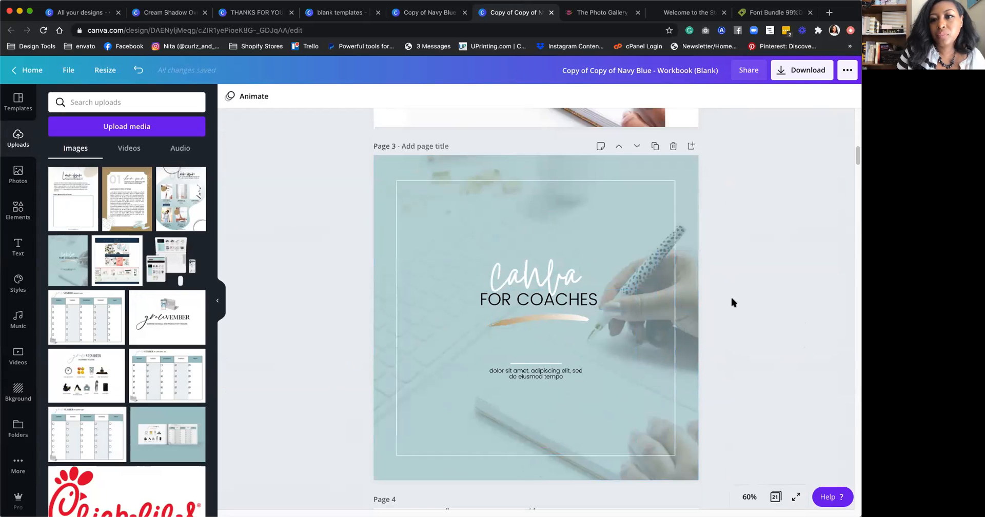
Step: Add the four uploaded workbook page images to page 3, from the teal cover through to the white worksheet page
scroll(444, 282, down, 1)
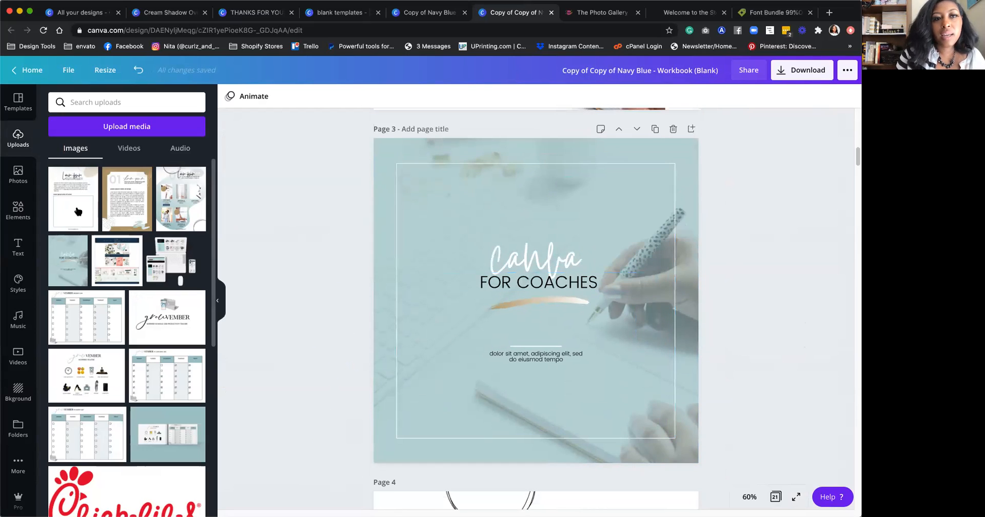
click(71, 264)
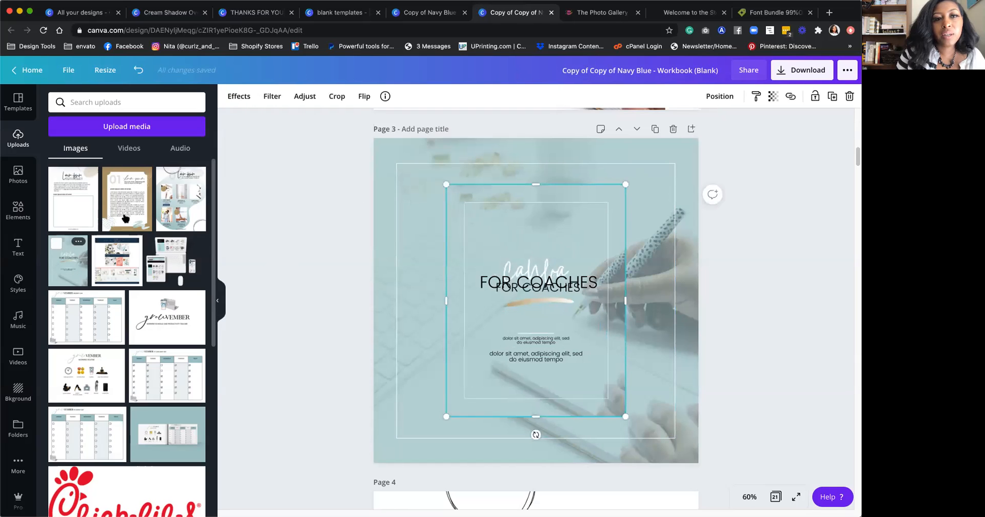
click(165, 201)
click(122, 197)
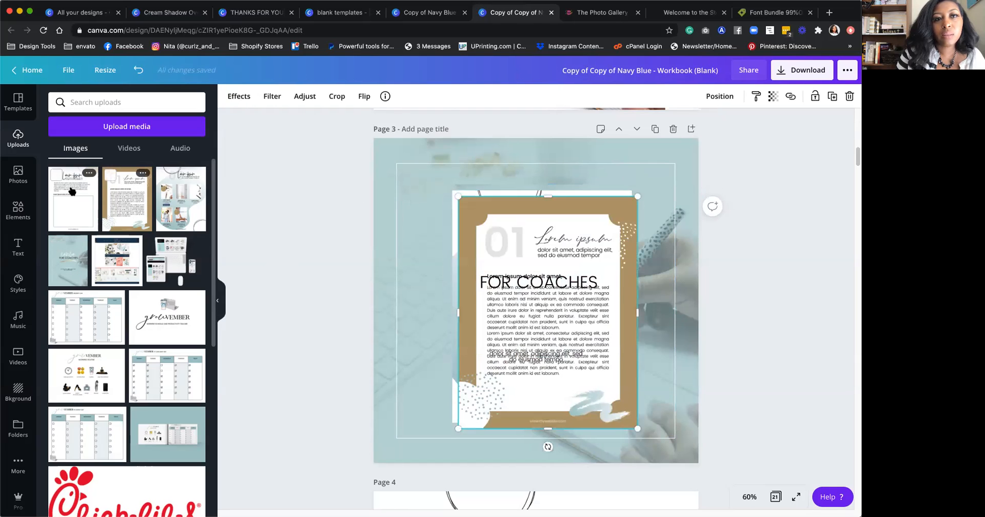
click(73, 192)
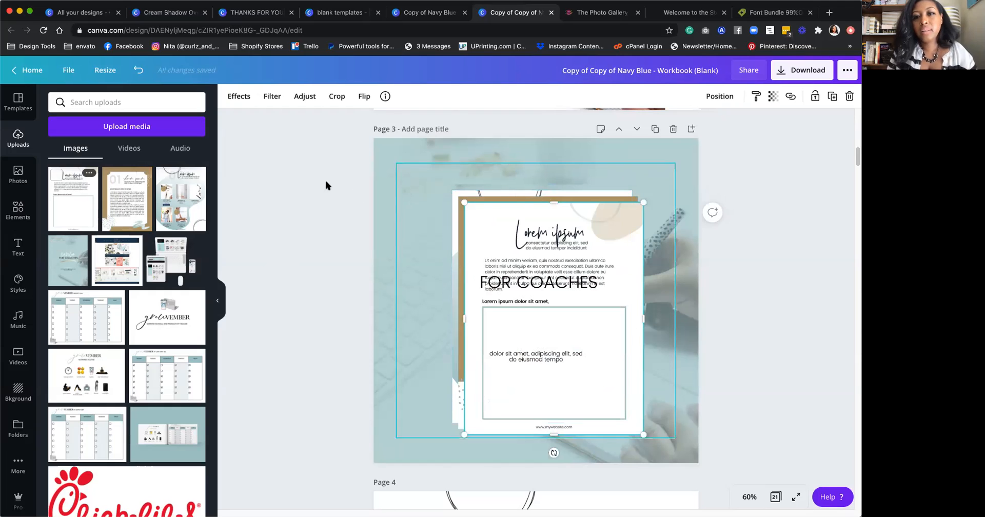
Step: Recolor the page 3 background image, trying the document's tan first and settling on white
click(395, 149)
click(229, 97)
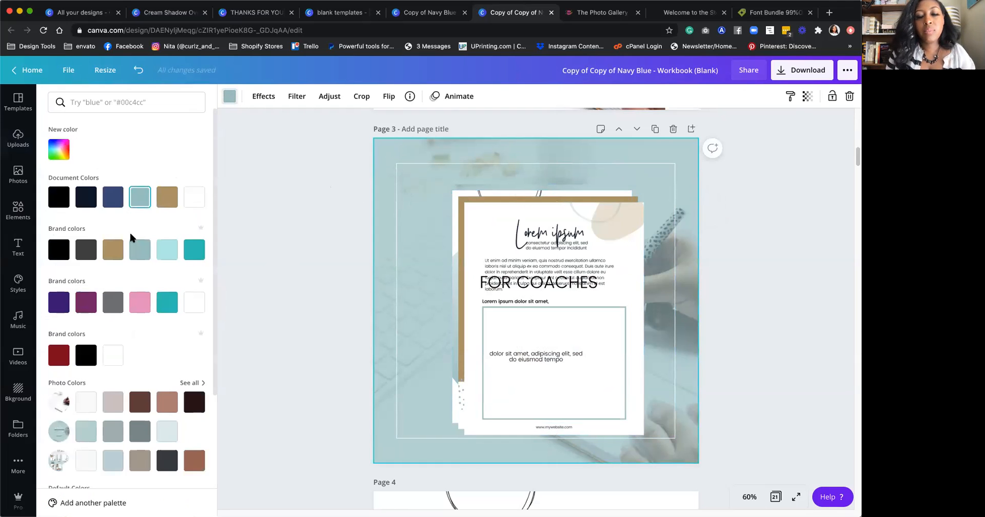
click(163, 200)
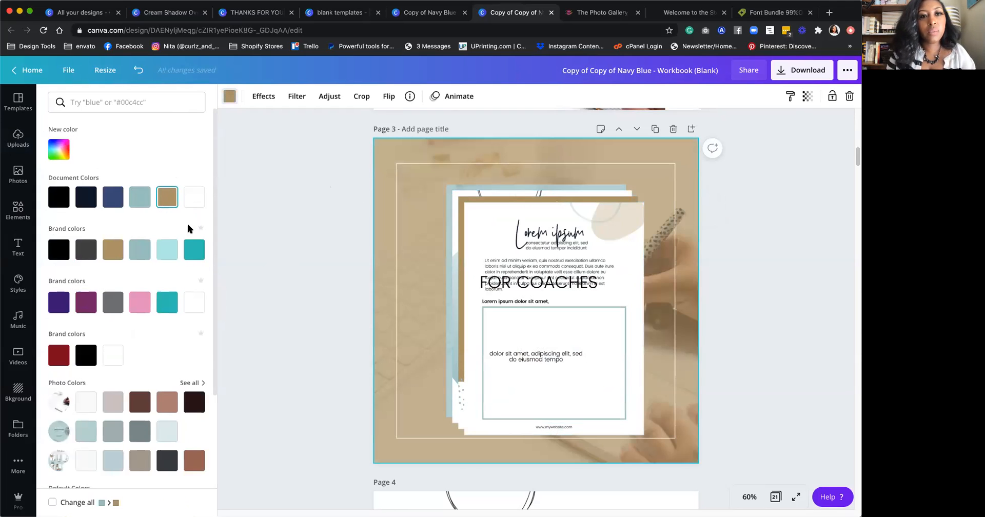
click(192, 202)
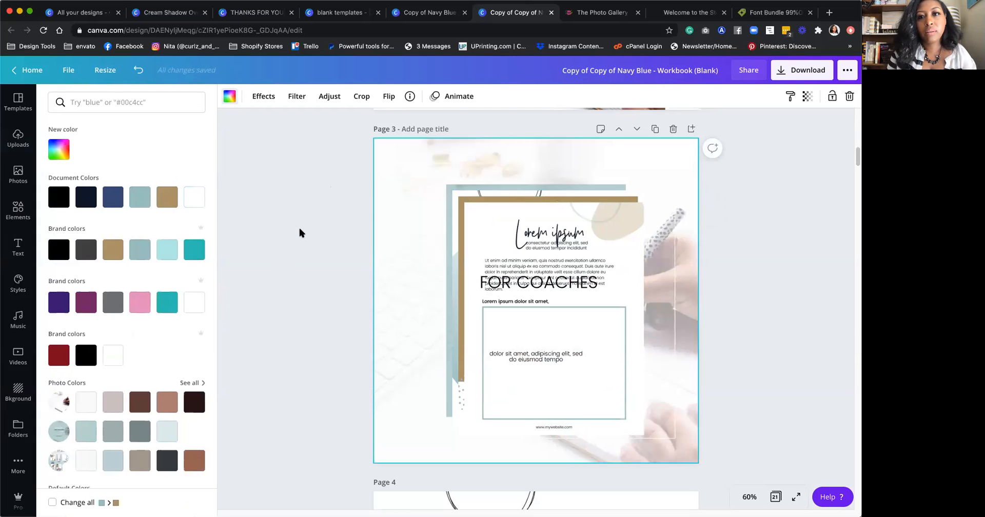
click(300, 233)
Step: Select all four workbook page images, shrink them together, and place them along the left side of page 3
click(496, 195)
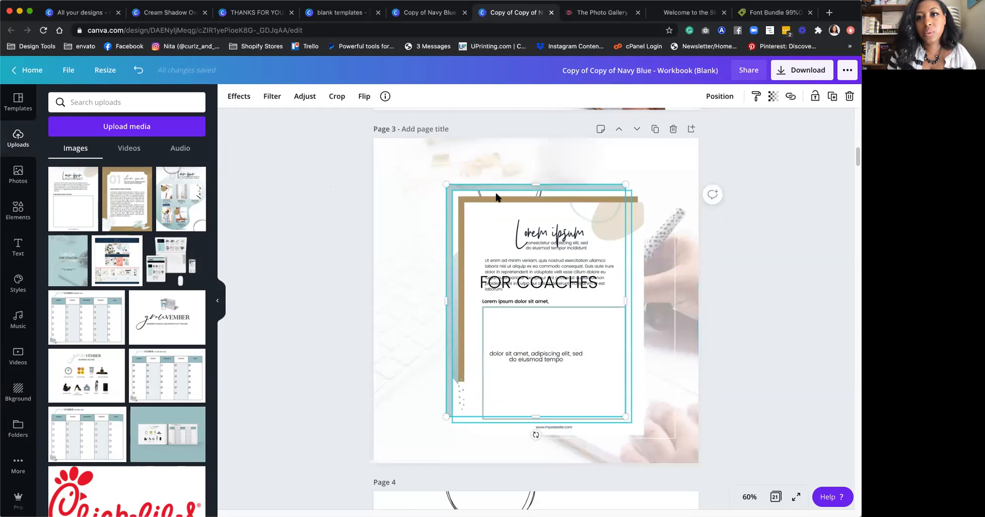
shift+click(495, 215)
drag(537, 266, 497, 286)
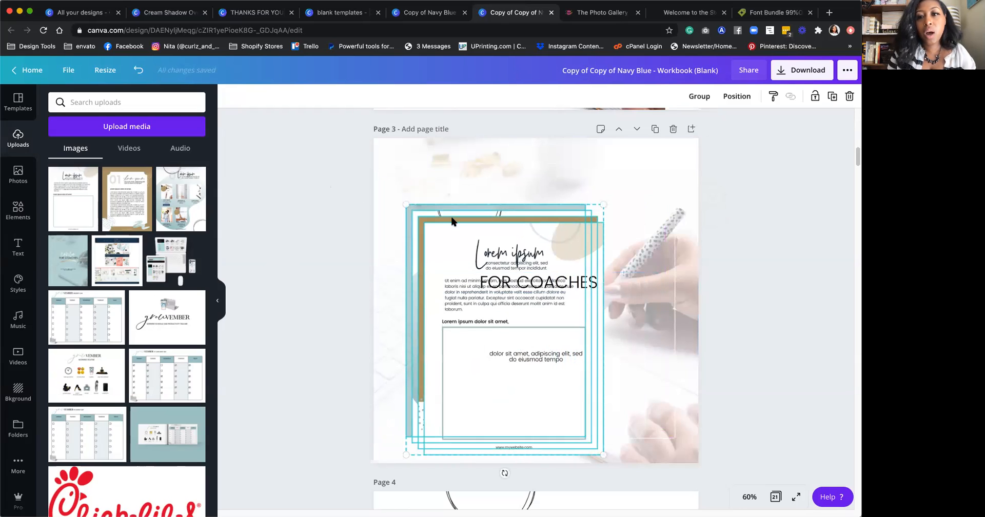
drag(603, 205, 524, 282)
drag(466, 326, 440, 245)
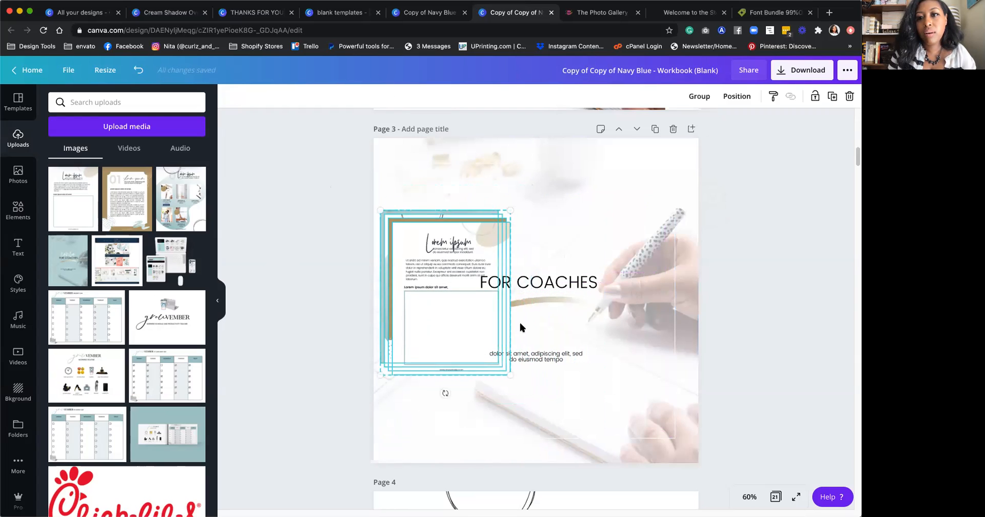
Step: Change the script "canva" heading on page 3 to the document's tan color
click(601, 237)
click(562, 248)
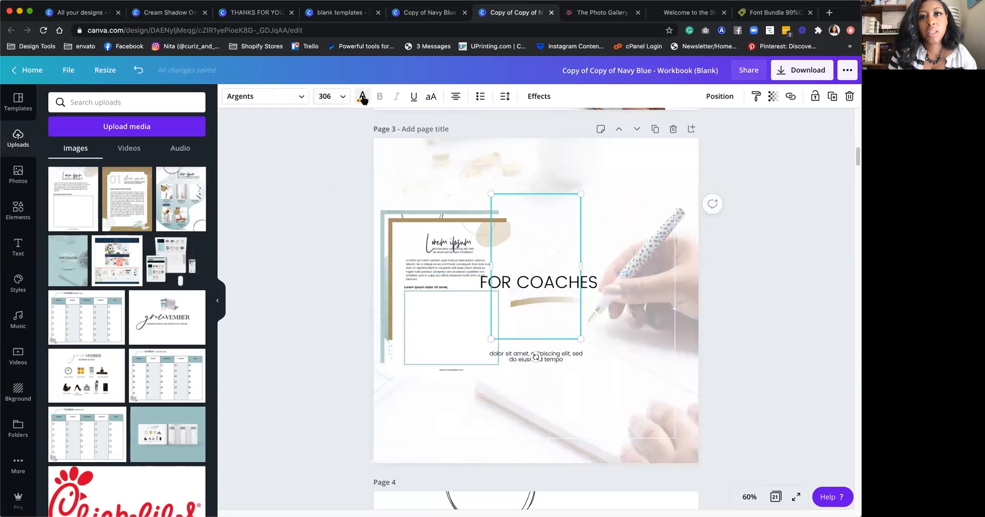
click(363, 97)
click(164, 200)
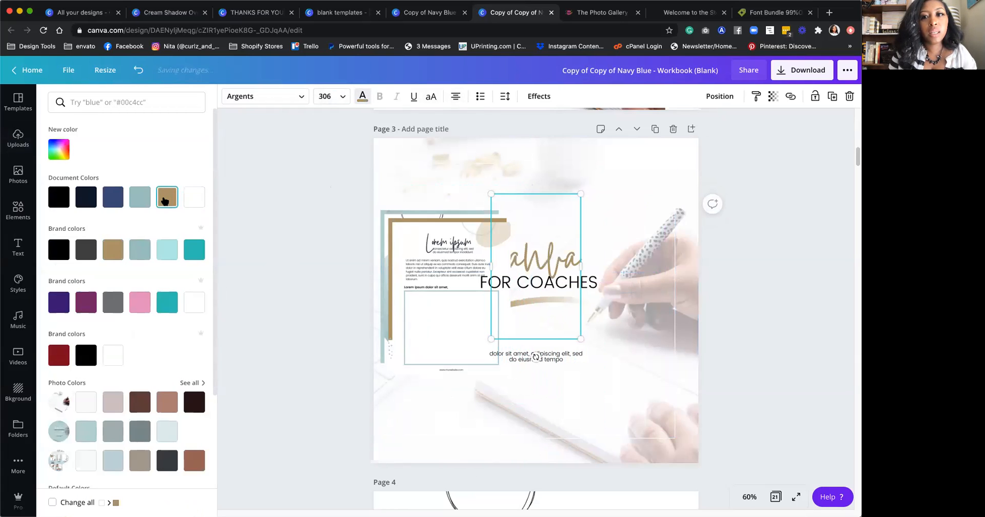
Step: Shift the body text, gold brush stroke, "FOR COACHES" line and script heading to the right of the page images
drag(563, 360, 616, 357)
drag(559, 305, 610, 324)
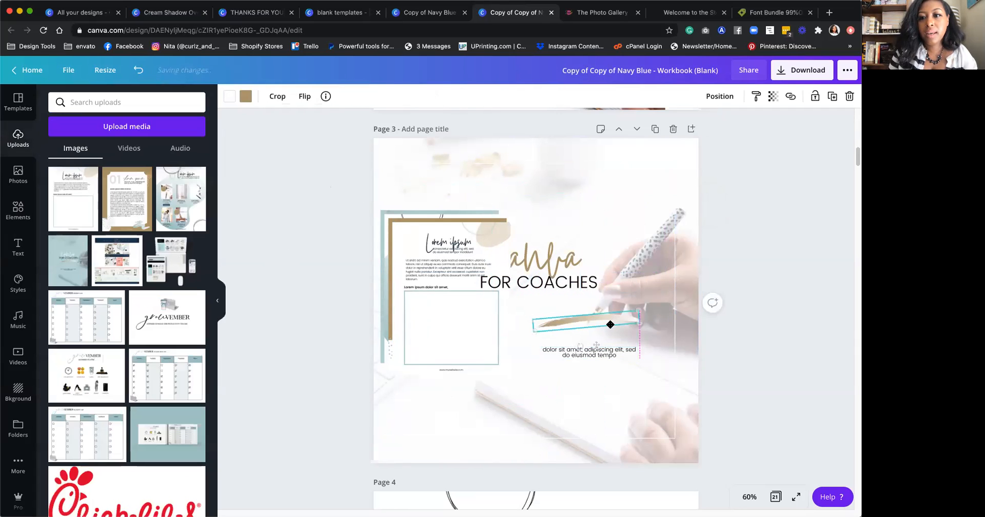
drag(590, 283, 590, 306)
drag(558, 259, 617, 271)
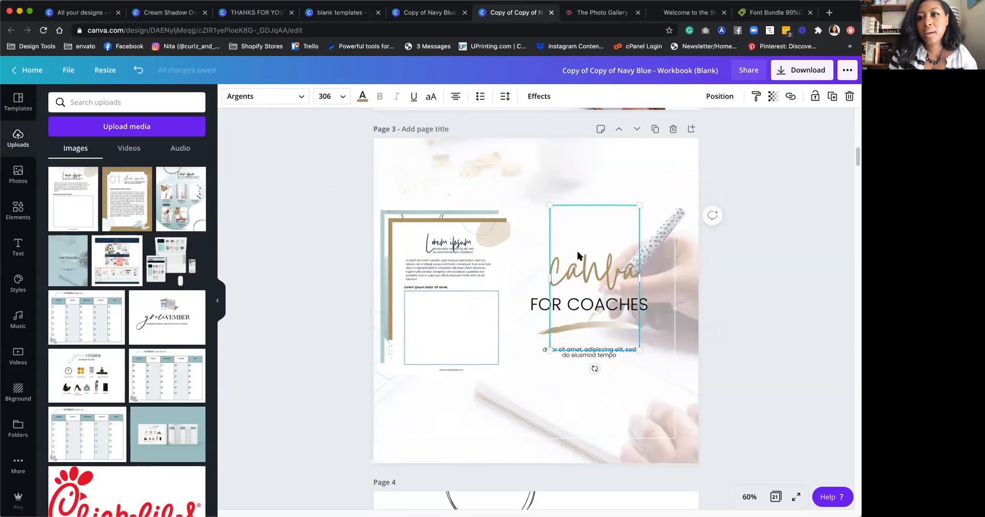
Step: Recolor the outline frame on page 3 with the document's tan color
click(675, 246)
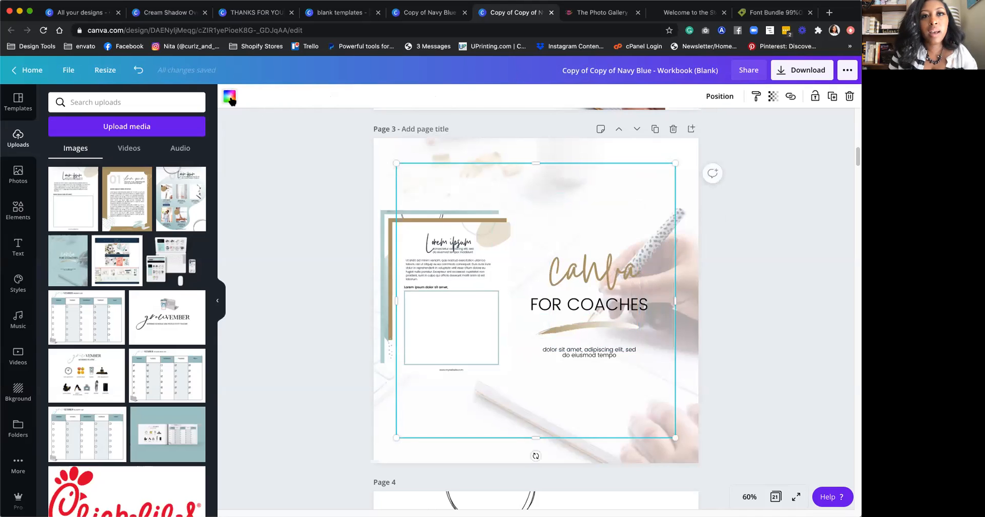
click(230, 97)
click(166, 196)
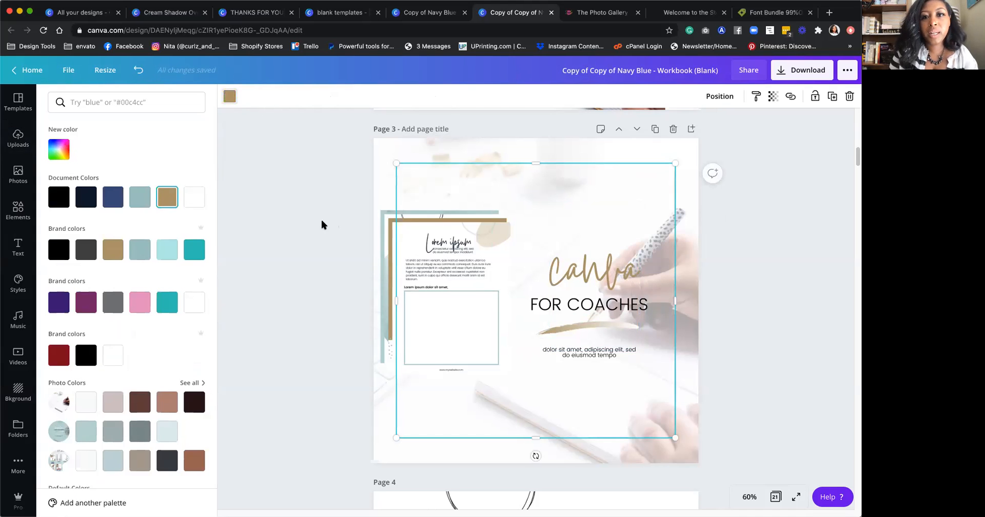
click(322, 223)
click(271, 214)
Step: Spread the workbook page images apart individually so that parts of each one show in the stack
click(424, 244)
drag(424, 245, 408, 309)
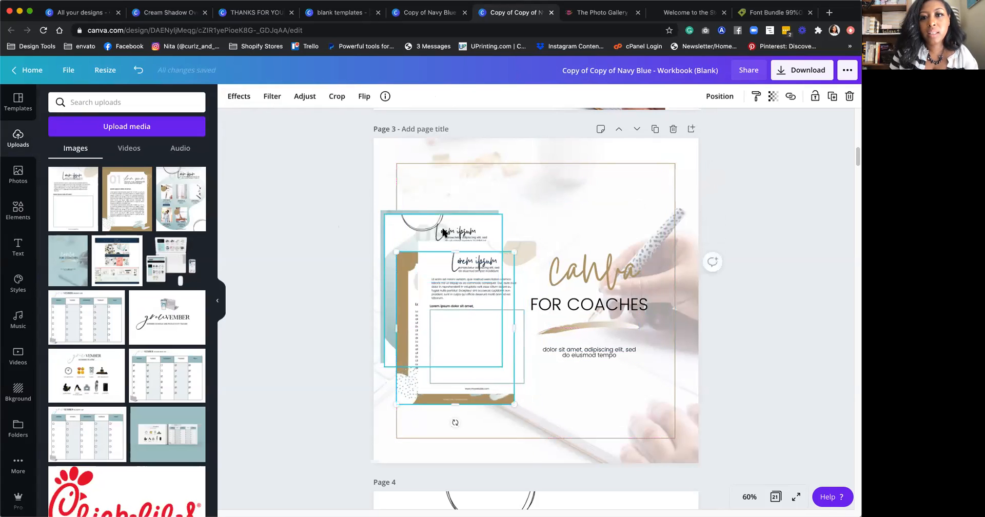
drag(470, 217, 407, 231)
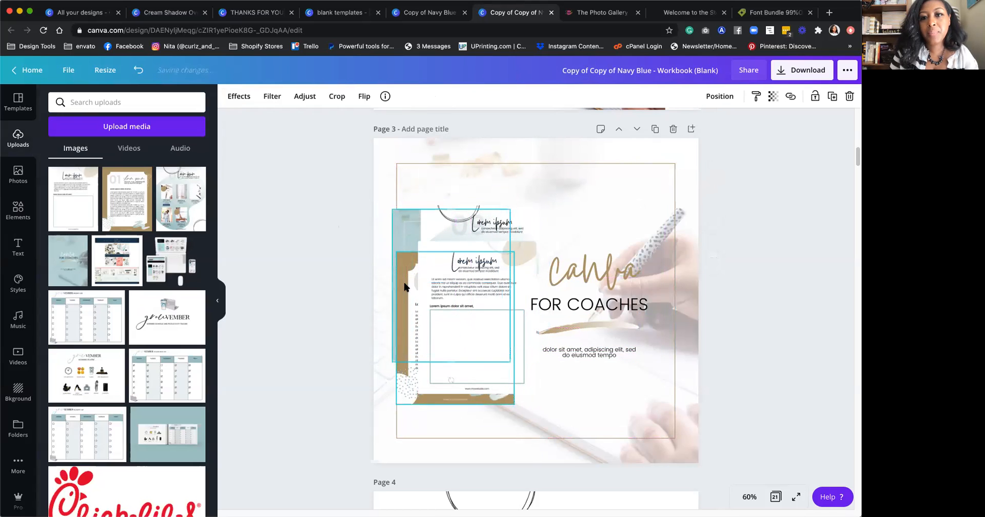
drag(473, 297, 447, 316)
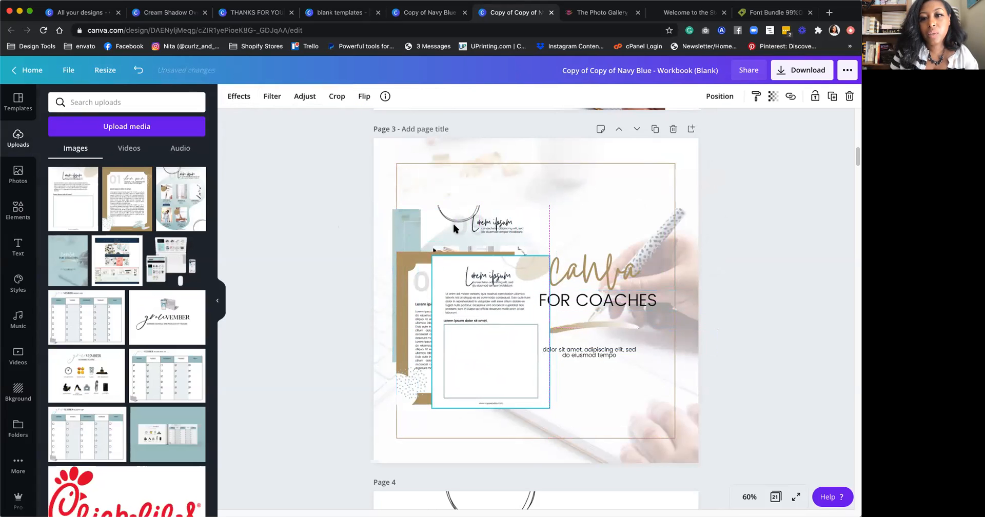
Step: Select the four workbook page images together, scale them down, and position them inside the frame beside the heading
click(454, 219)
shift+click(402, 230)
shift+click(404, 286)
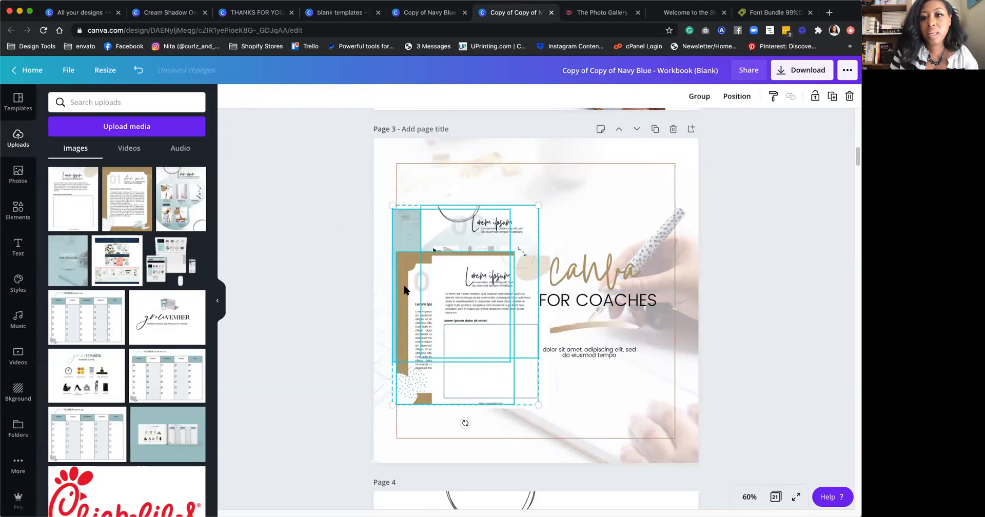
shift+click(454, 287)
drag(470, 426, 516, 425)
drag(566, 392, 456, 418)
drag(458, 339, 477, 332)
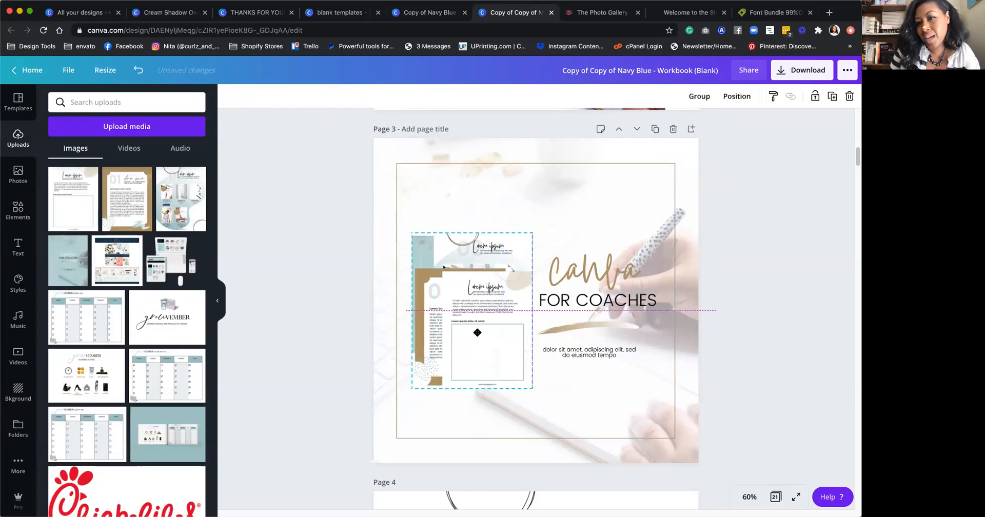
click(784, 307)
Step: Rearrange the individual page images into a tighter overlapping stack, with the worksheet page at the lower left
drag(511, 331, 465, 336)
click(488, 246)
click(488, 269)
mouse_move(488, 269)
mouse_down()
mouse_move(510, 271)
mouse_move(477, 266)
mouse_up()
click(418, 255)
mouse_move(418, 255)
mouse_down()
mouse_move(414, 274)
mouse_move(465, 251)
mouse_move(426, 264)
mouse_move(431, 257)
mouse_up()
Step: Search the elements for "arrow" and add the free white curly arrow to page 3
click(18, 211)
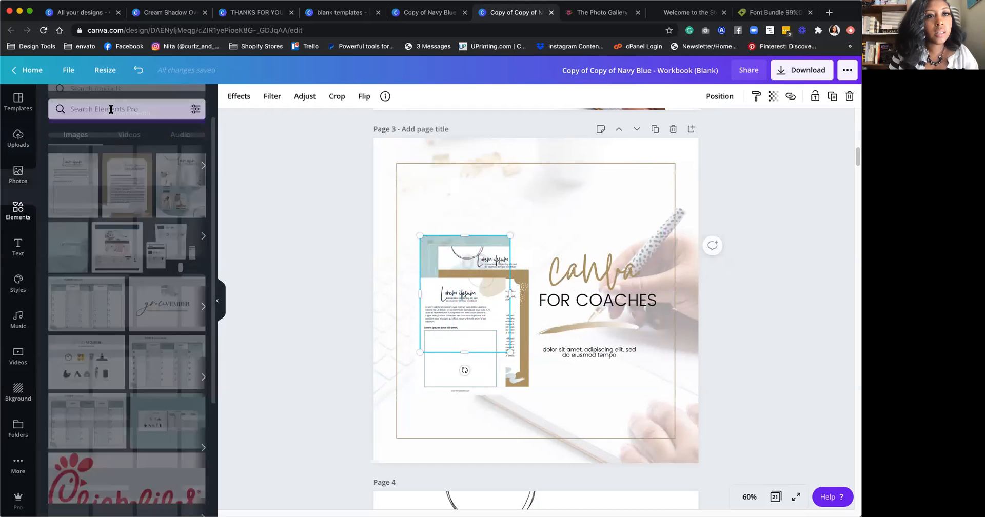
click(125, 100)
text(arrow)
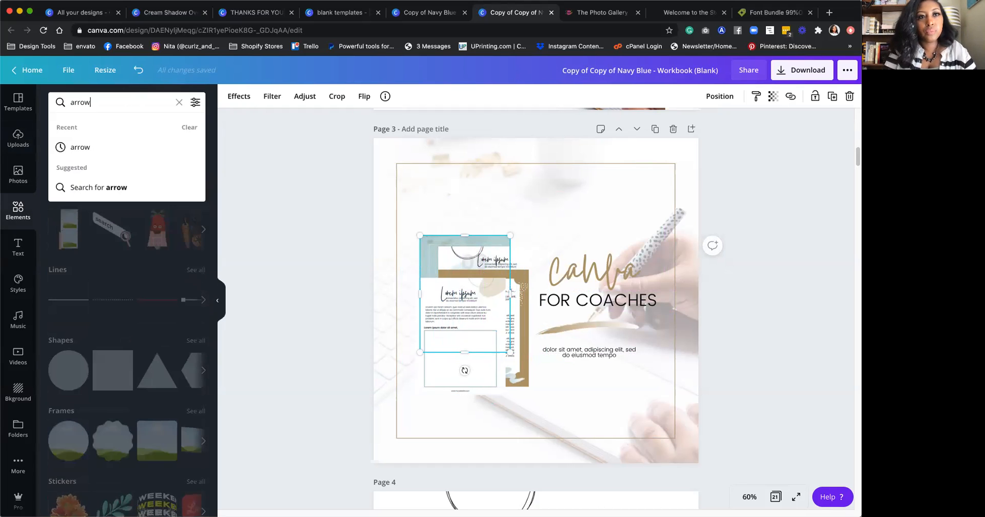
key(Return)
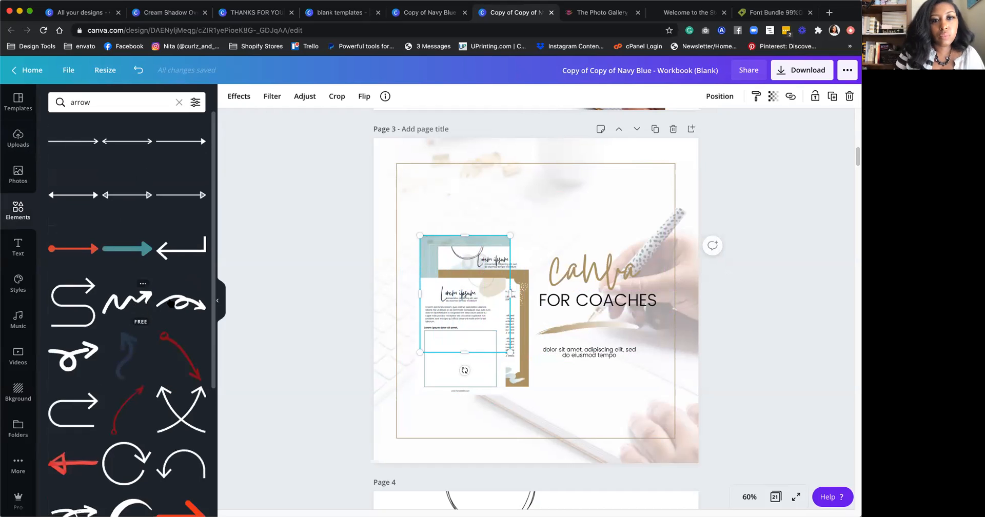
click(180, 306)
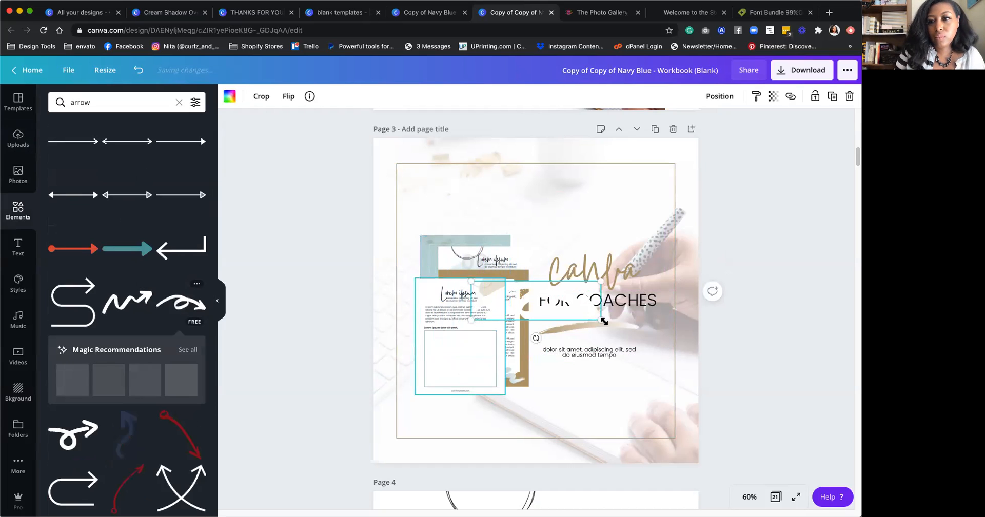
Step: Shrink and rotate the arrow, color it the document's muted teal, and place it at the page images' lower-right corner
drag(601, 320, 550, 303)
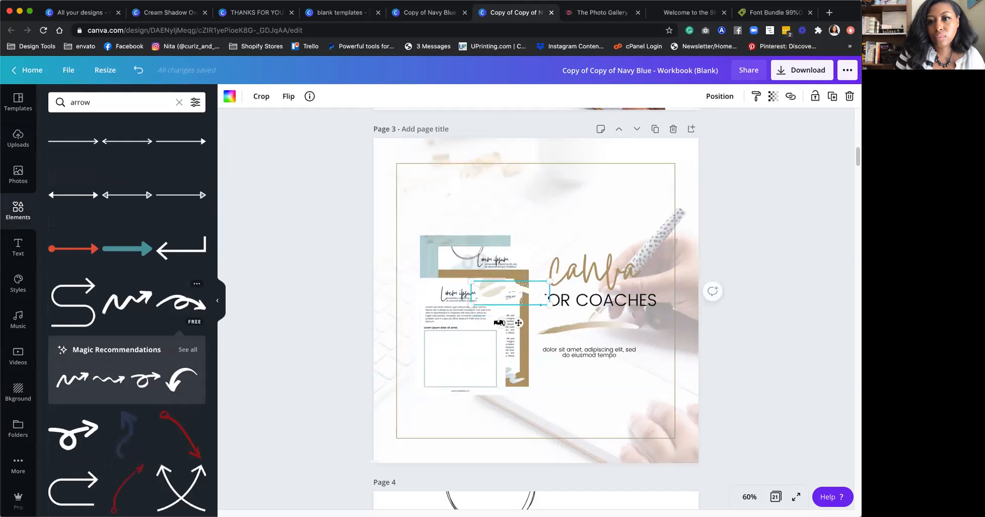
drag(502, 322, 466, 255)
drag(507, 295, 540, 338)
click(229, 96)
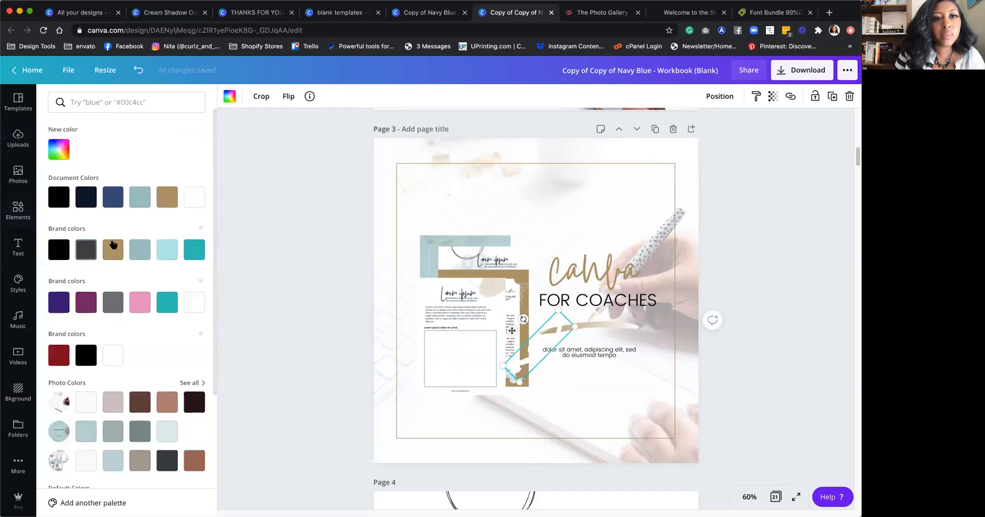
click(133, 199)
drag(560, 314, 544, 343)
drag(543, 378, 555, 398)
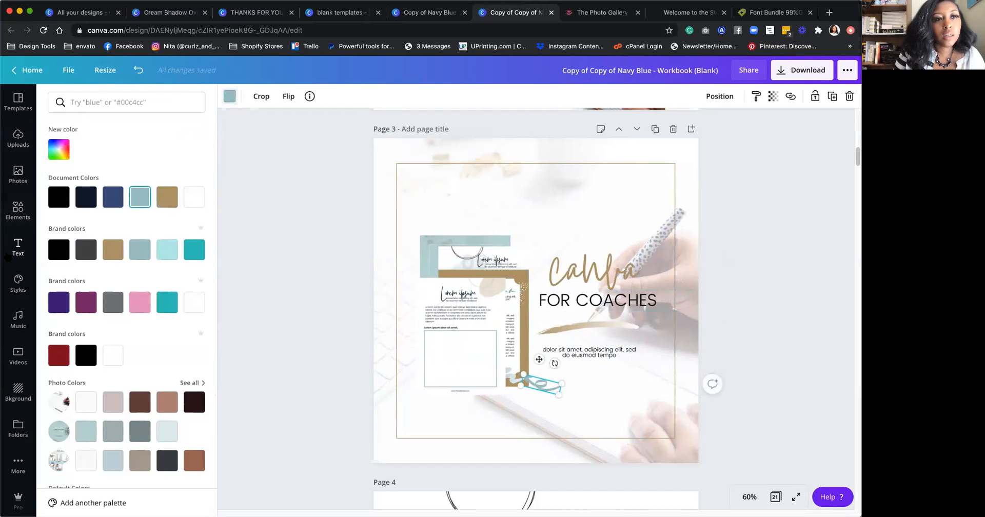
Step: Add a body text line to page 3 reading "drag and drop client welcome packet"
click(16, 245)
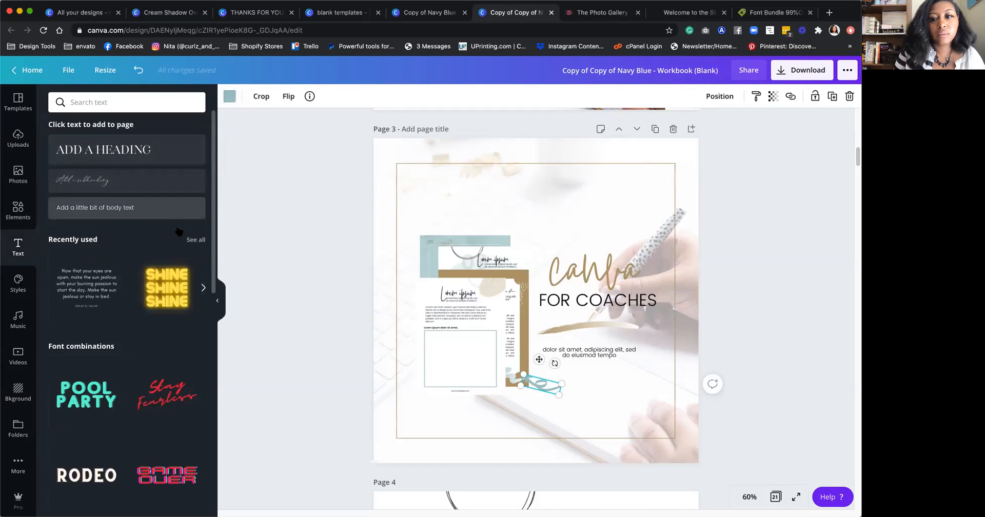
click(174, 211)
text(drag and drop templ)
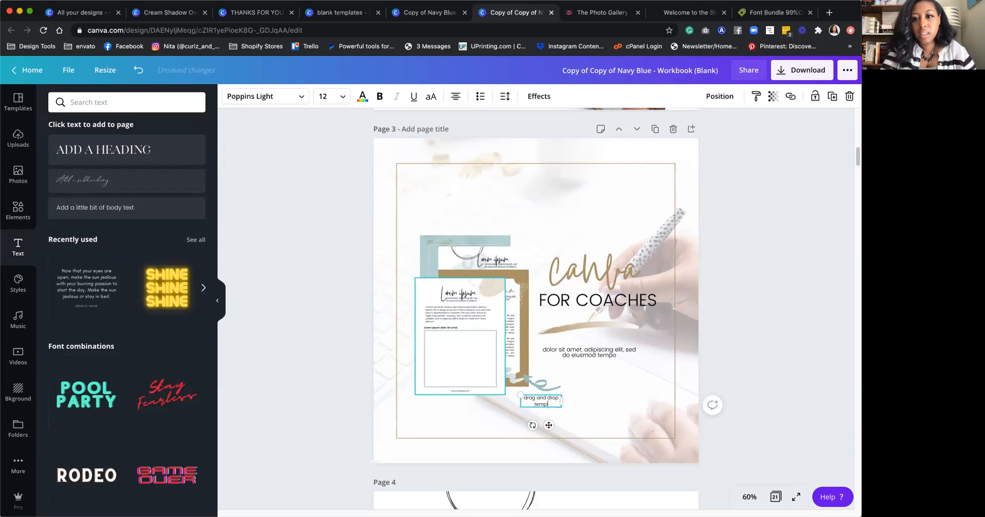
key(BackSpace)
key(BackSpace)
key(BackSpace)
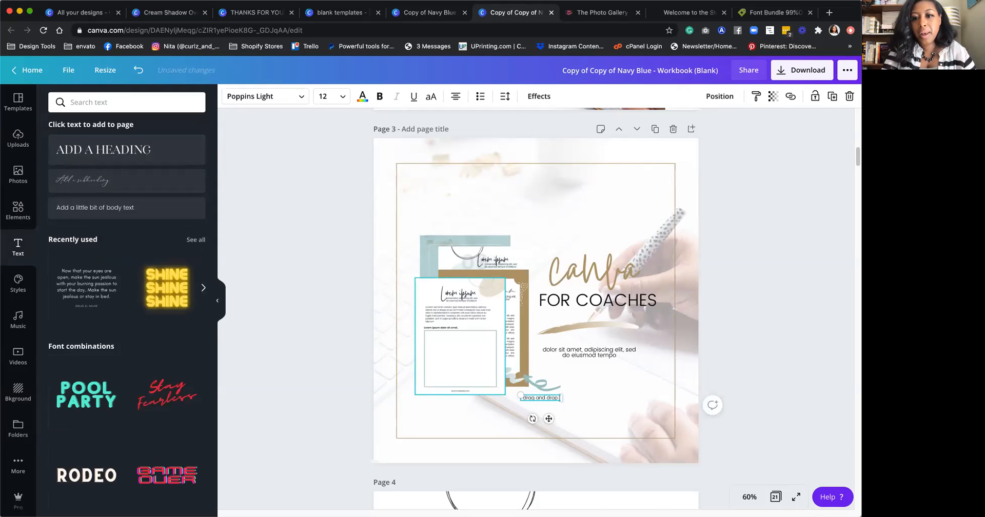
text(client)
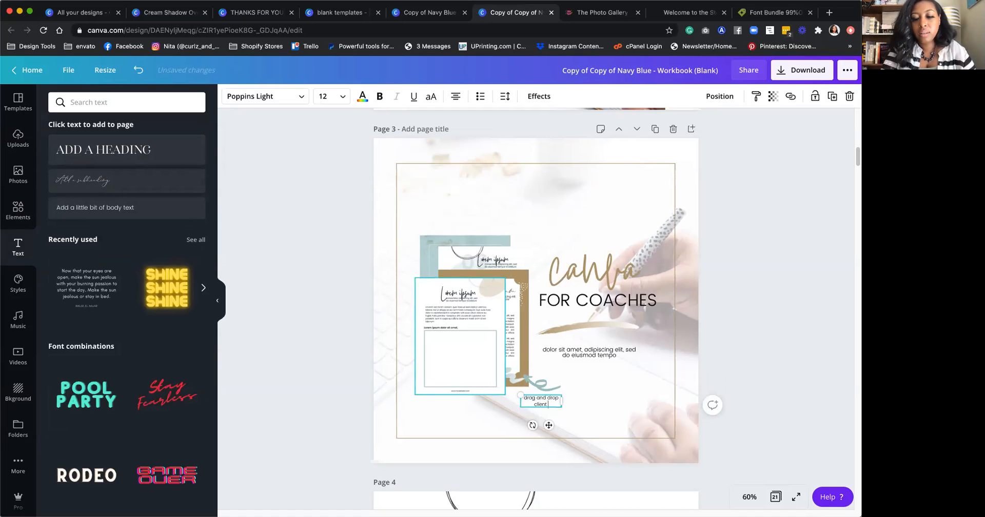
text( welcome packet)
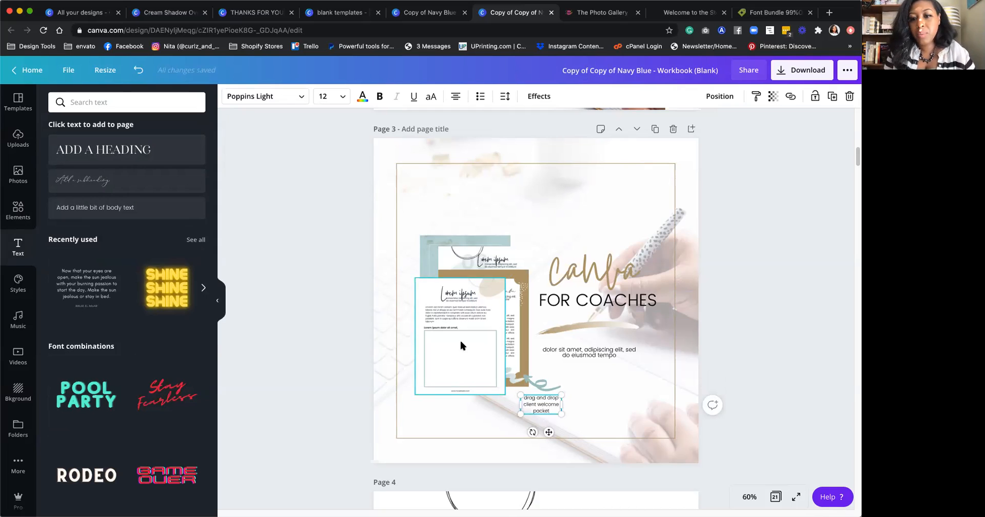
Step: Place the welcome packet caption below the subtitle beside the arrow and widen its text box to fit one line
drag(583, 405, 622, 379)
click(600, 376)
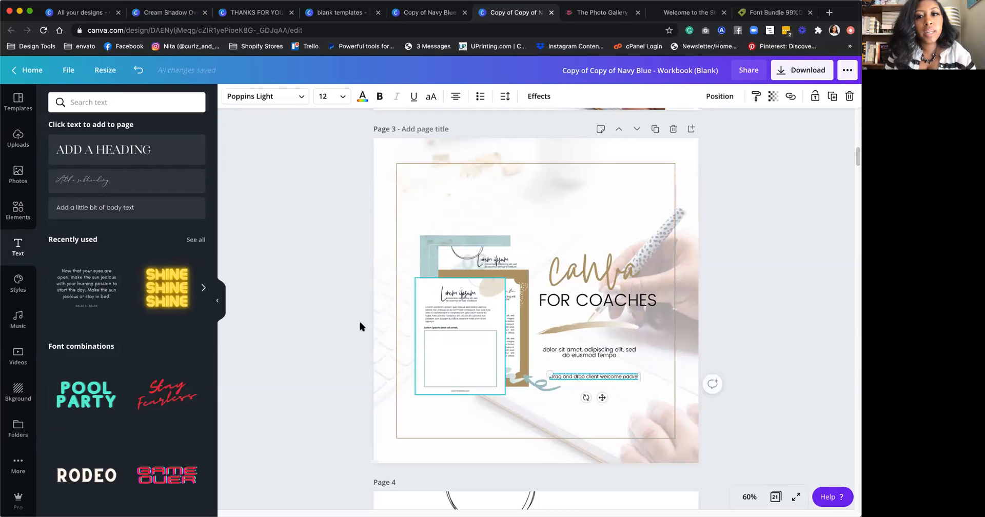
click(579, 202)
scroll(580, 205, down, 1)
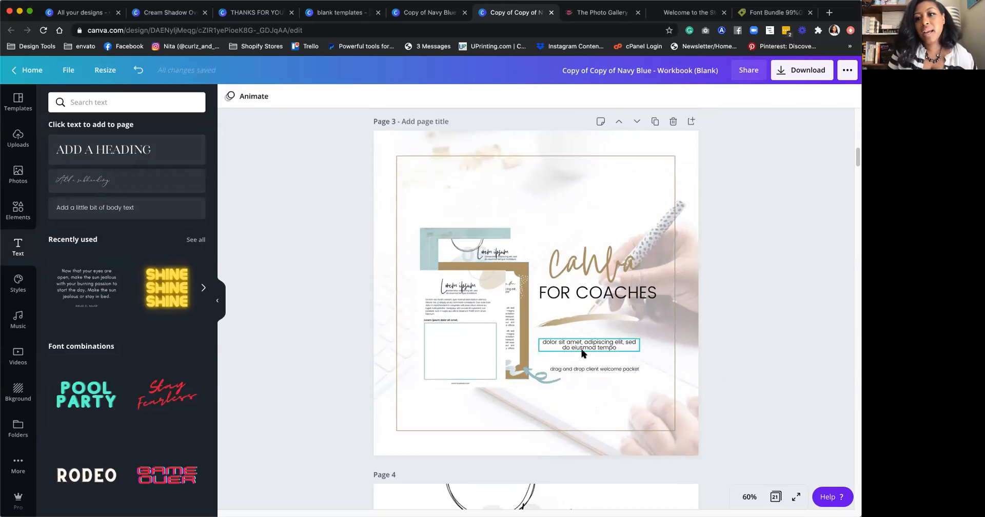
scroll(589, 350, down, 1)
scroll(590, 354, down, 5)
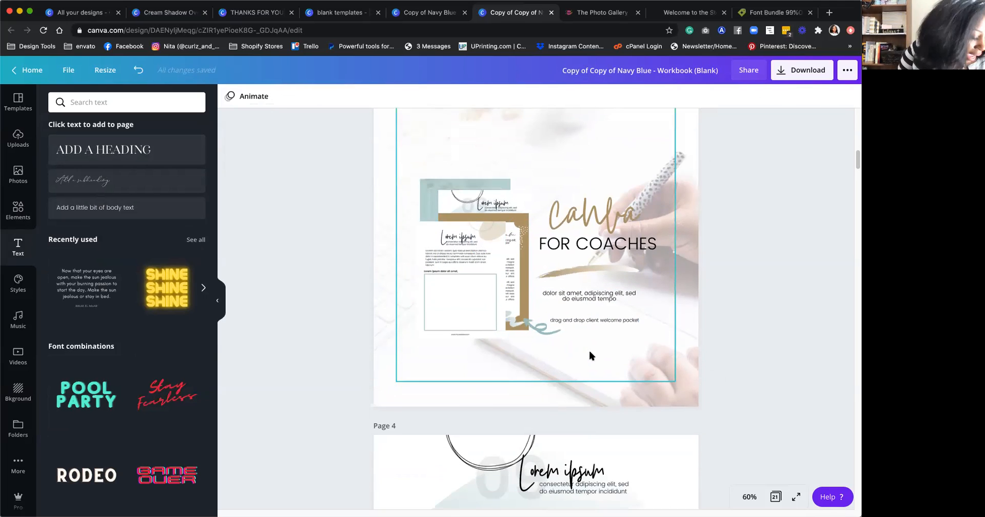
scroll(590, 353, down, 7)
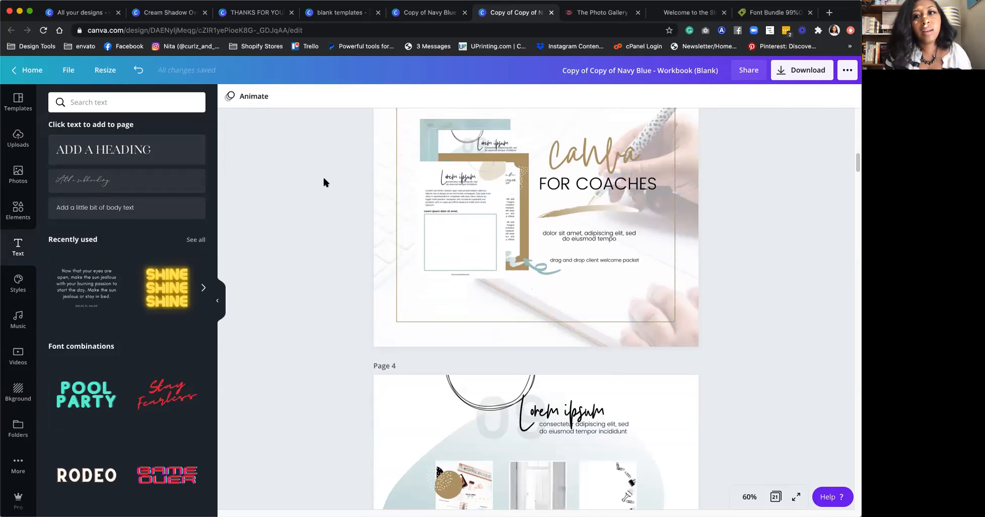
scroll(590, 229, up, 12)
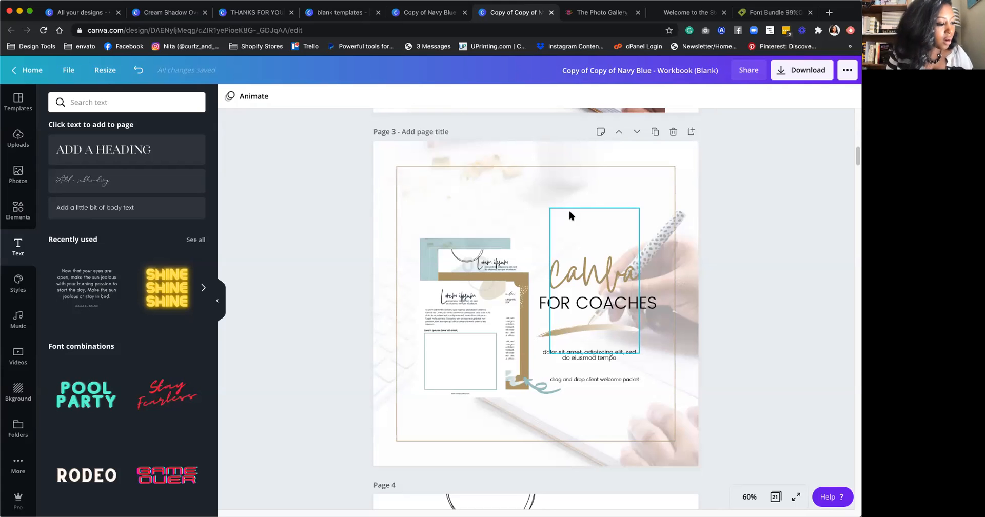
Step: Restack page 3's workbook images, shifting the worksheet page slightly up and left and the teal cover right toward the heading
mouse_move(459, 307)
mouse_down()
mouse_move(461, 321)
mouse_move(449, 319)
mouse_up()
drag(473, 248, 503, 257)
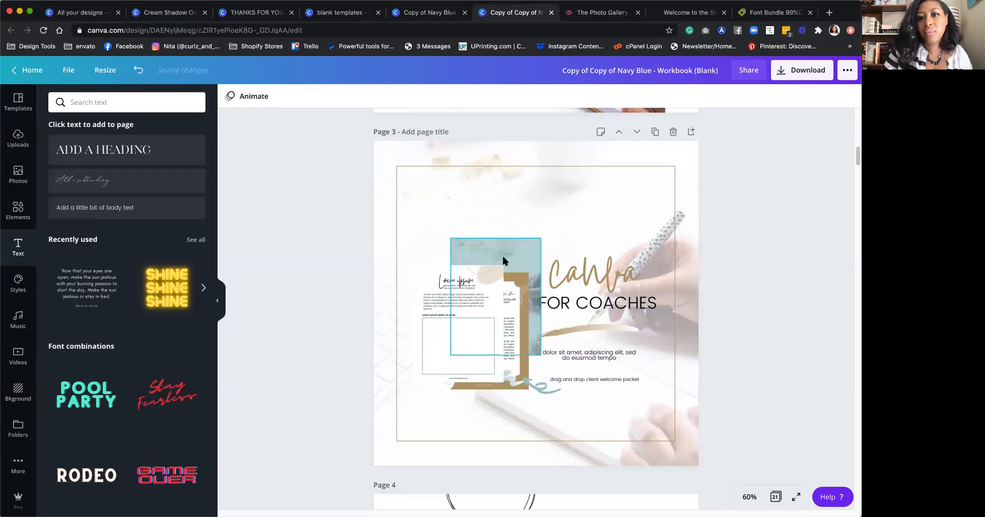
click(482, 299)
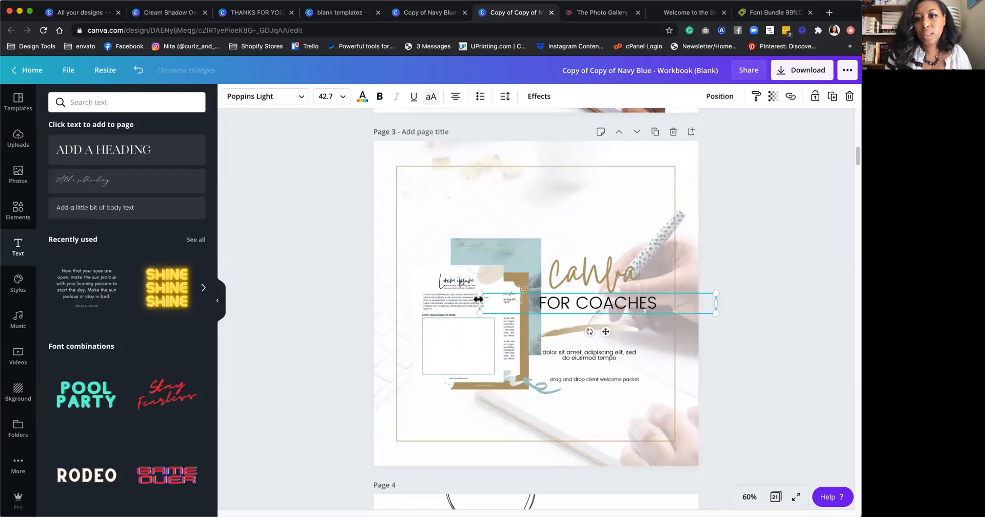
click(818, 301)
scroll(615, 313, up, 1)
drag(502, 263, 496, 256)
Step: Duplicate page 3 and tint the copy's background photo with the document's muted teal
click(655, 145)
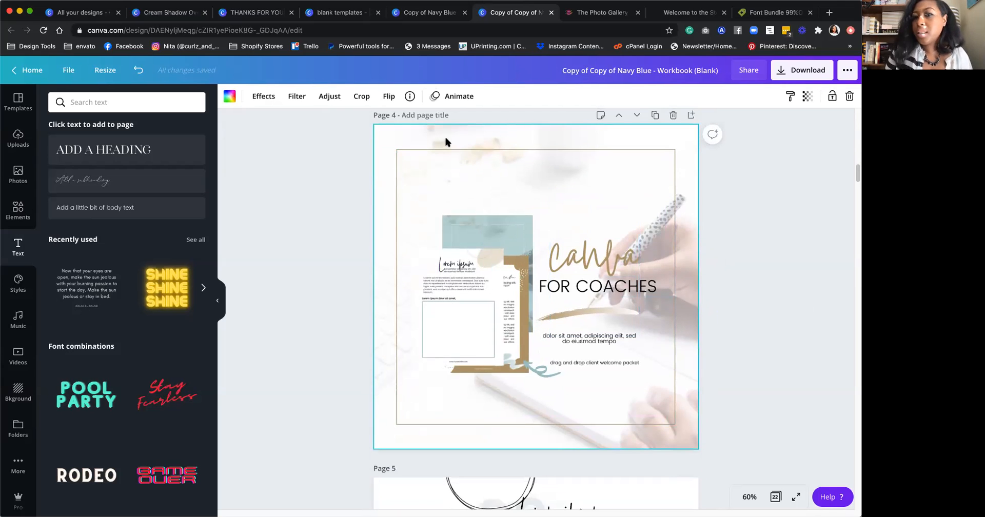
click(228, 96)
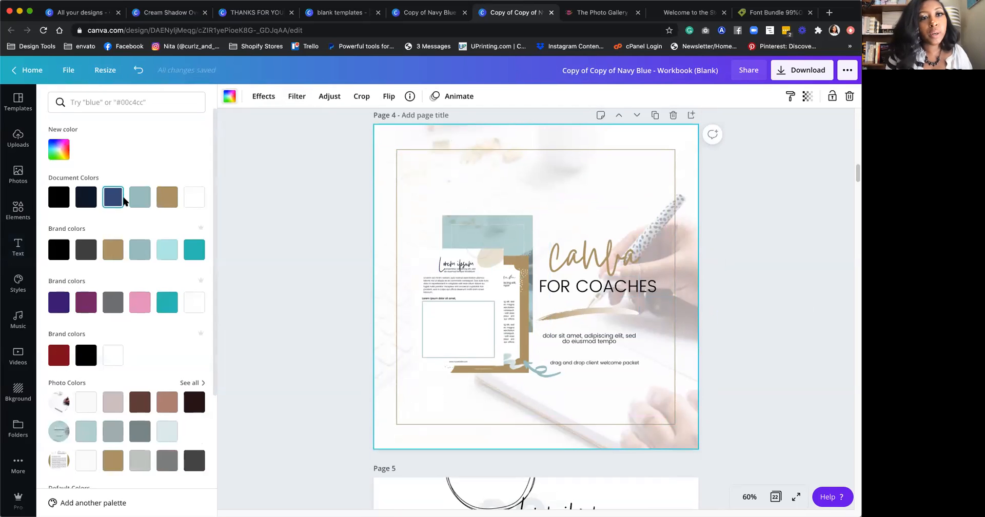
click(140, 196)
Step: Select the workbook page images on page 4 together and move them up to the middle of the page
click(629, 259)
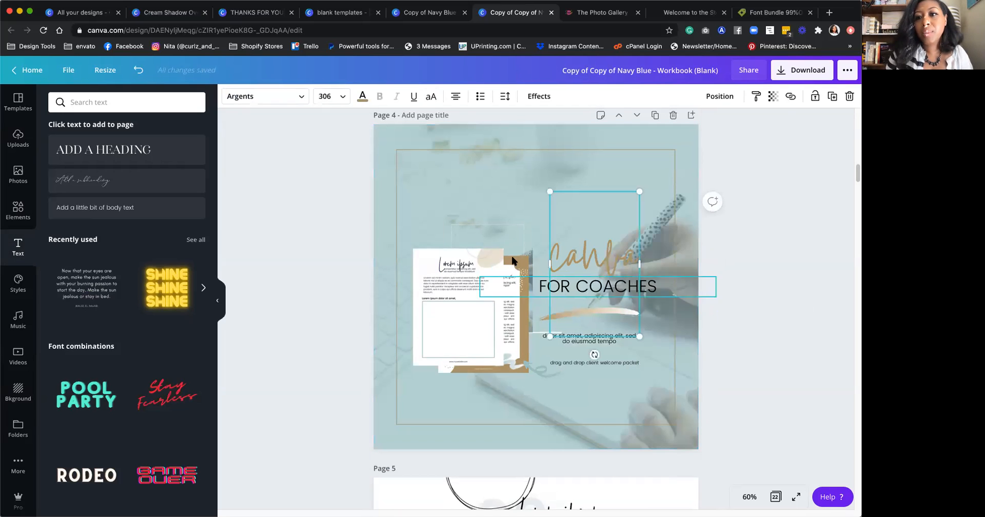
click(464, 233)
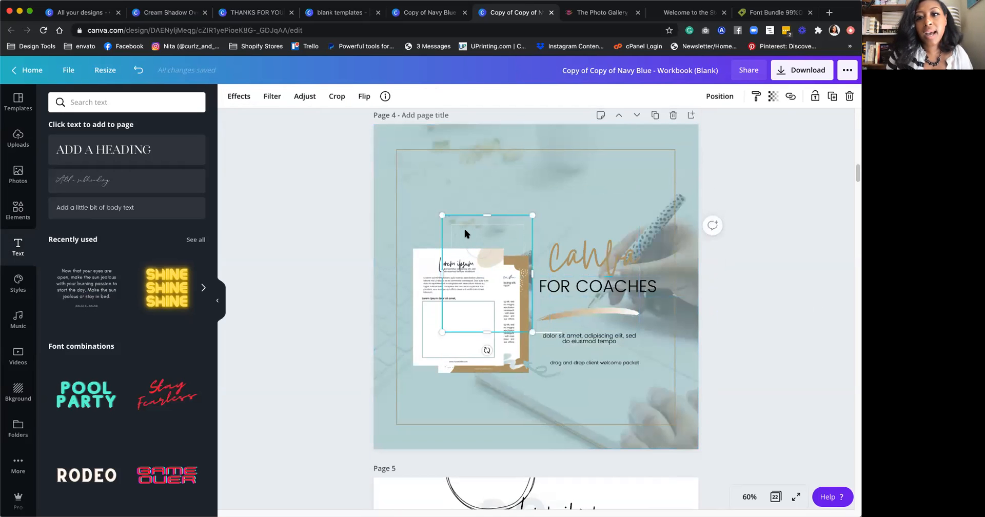
shift+click(472, 273)
shift+click(517, 278)
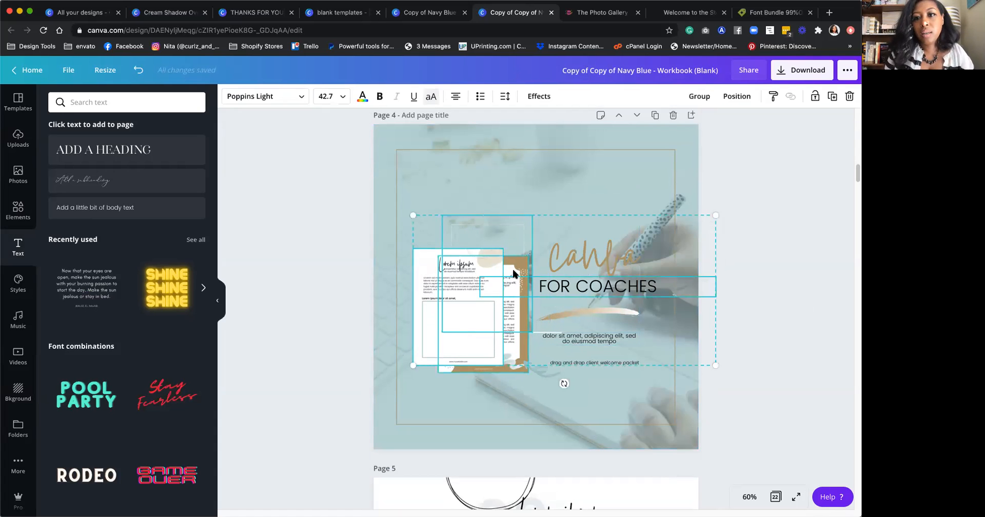
click(794, 292)
click(462, 281)
shift+click(472, 224)
drag(491, 259, 554, 225)
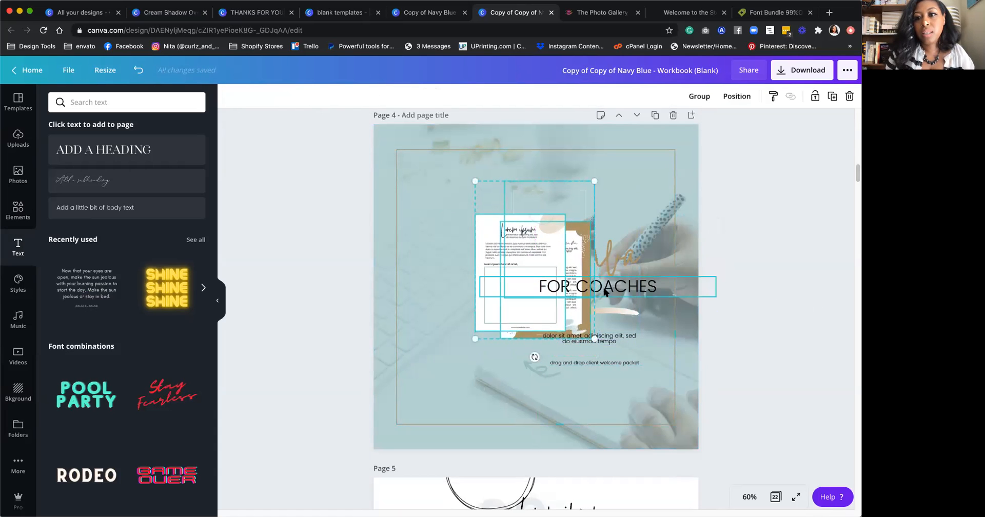
Step: Move the "Canva" and "FOR COACHES" text to the top center of page 4 and delete the thin gold frame
drag(617, 256, 558, 153)
click(610, 148)
drag(609, 224, 609, 468)
key(Delete)
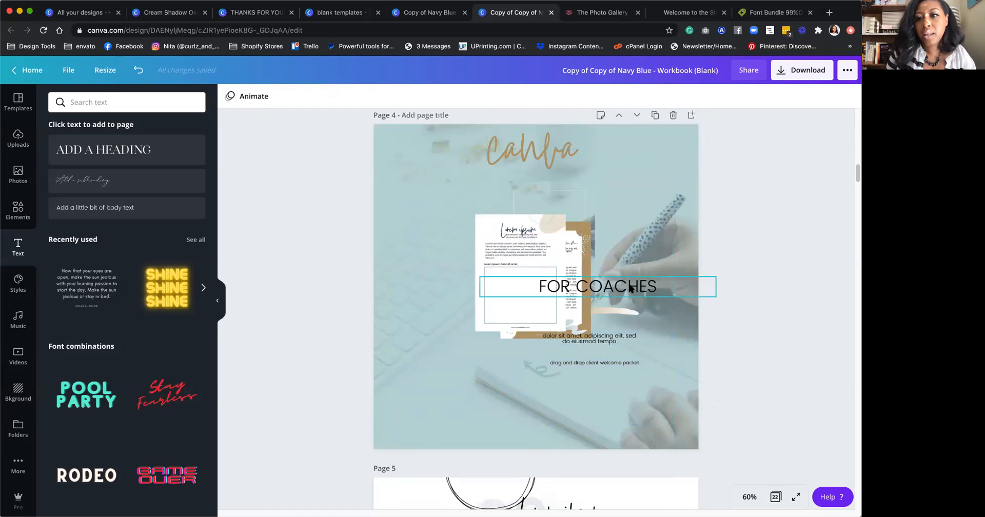
drag(635, 285, 561, 169)
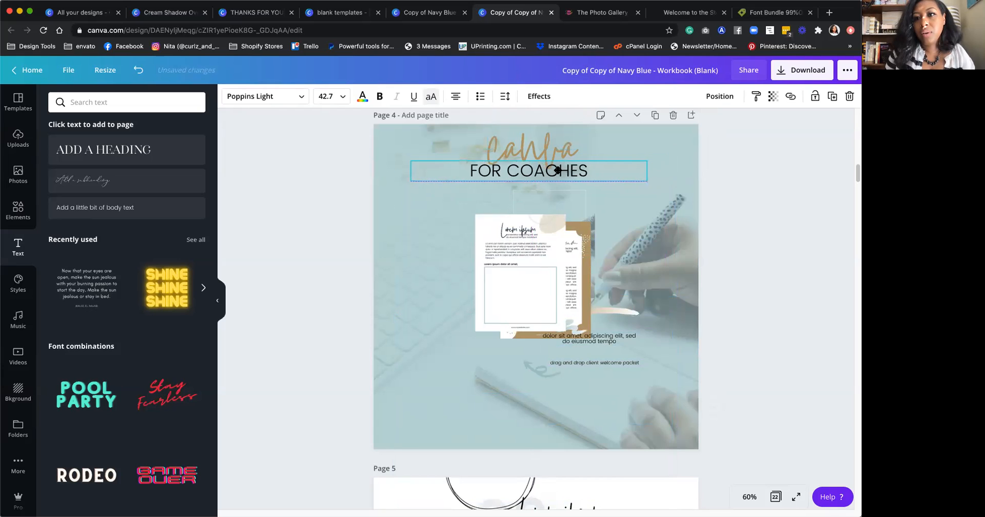
Step: Shift the teal cover to the left behind the worksheet page and change page 4's background tint to white
drag(577, 200, 541, 238)
click(395, 192)
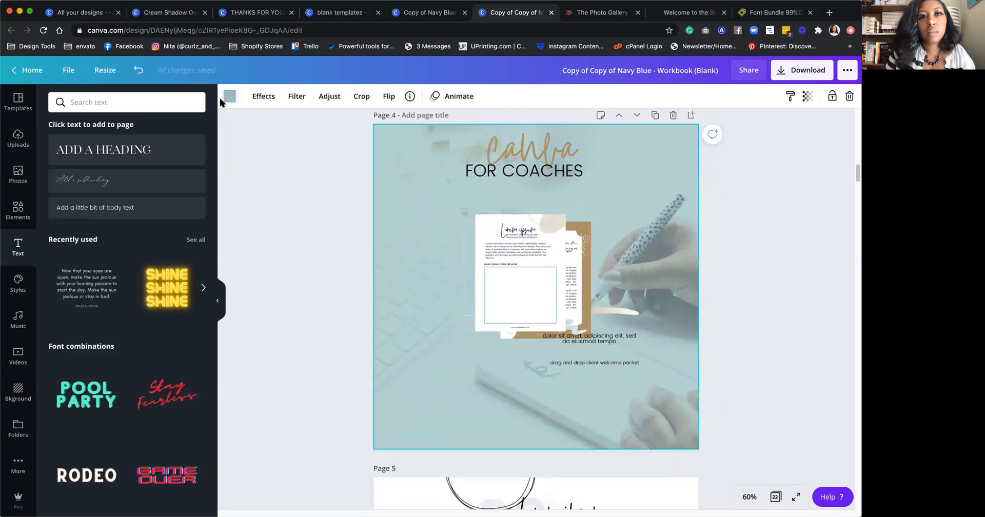
click(229, 98)
click(194, 196)
Step: Enlarge and center the welcome packet caption near page 4's bottom, place the arrow above it, and put the subtitle under "FOR COACHES"
click(604, 345)
drag(604, 344, 403, 377)
click(580, 365)
drag(470, 424, 540, 400)
click(539, 382)
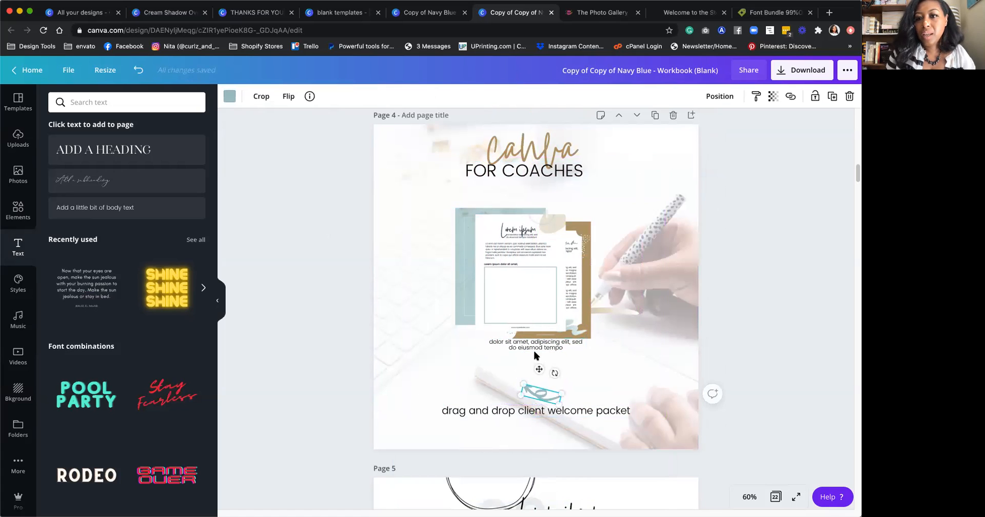
click(532, 361)
drag(555, 349, 547, 197)
Step: Move the heading, subtitle and page images down together, and raise the arrow closer to the page stack
drag(317, 142, 564, 200)
drag(350, 150, 598, 307)
drag(551, 287, 556, 318)
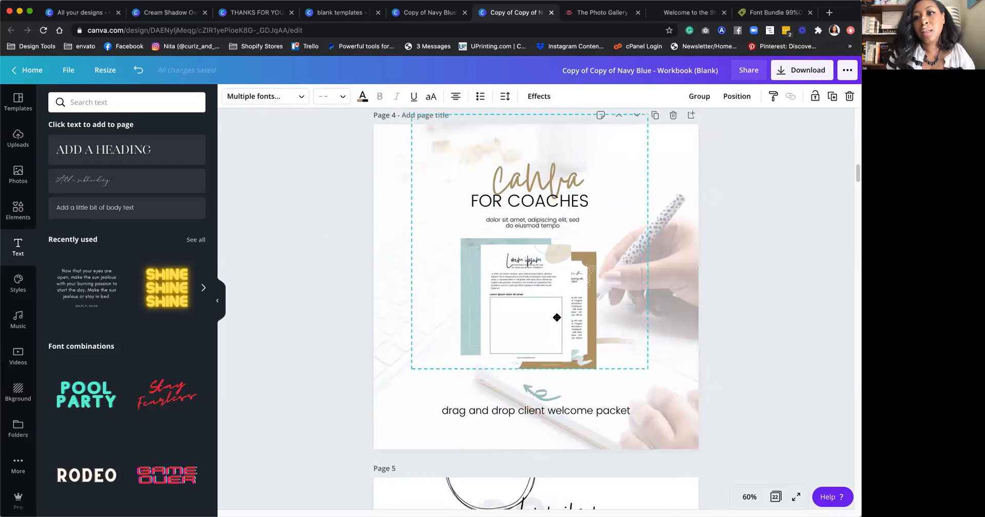
click(718, 329)
drag(541, 399, 540, 384)
click(795, 302)
Step: Select page 4's background and show all photos in the "Beautifully Branded Femininely funded" folder
scroll(620, 332, up, 6)
scroll(620, 331, down, 5)
click(632, 245)
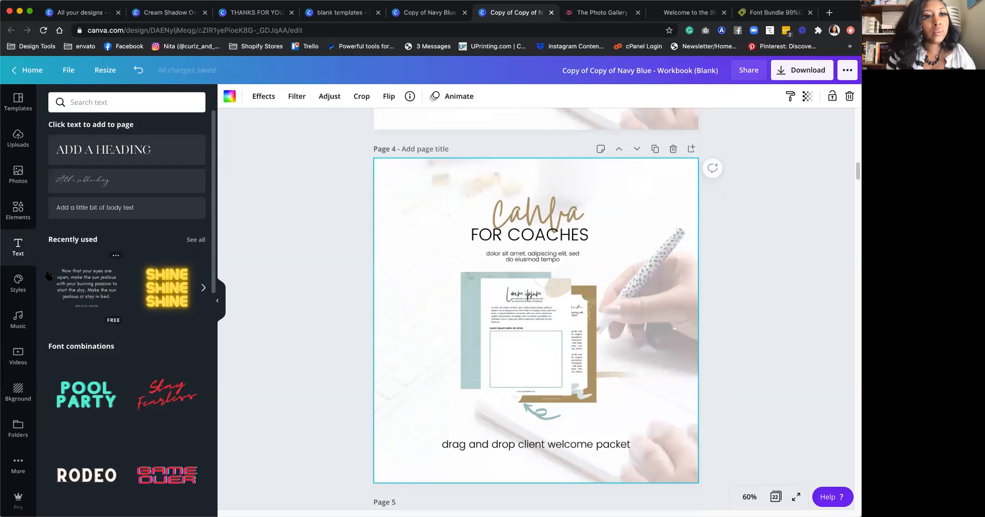
click(18, 429)
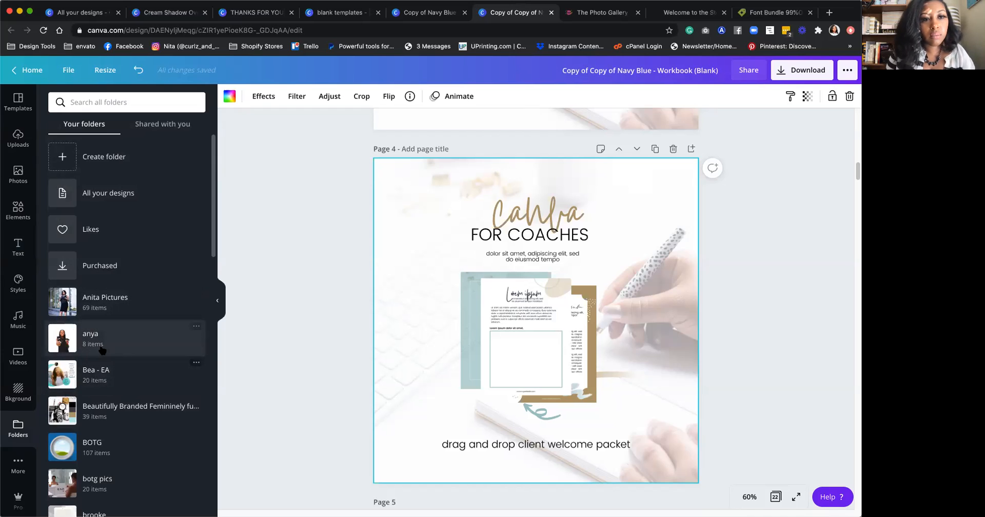
scroll(123, 390, down, 1)
click(125, 397)
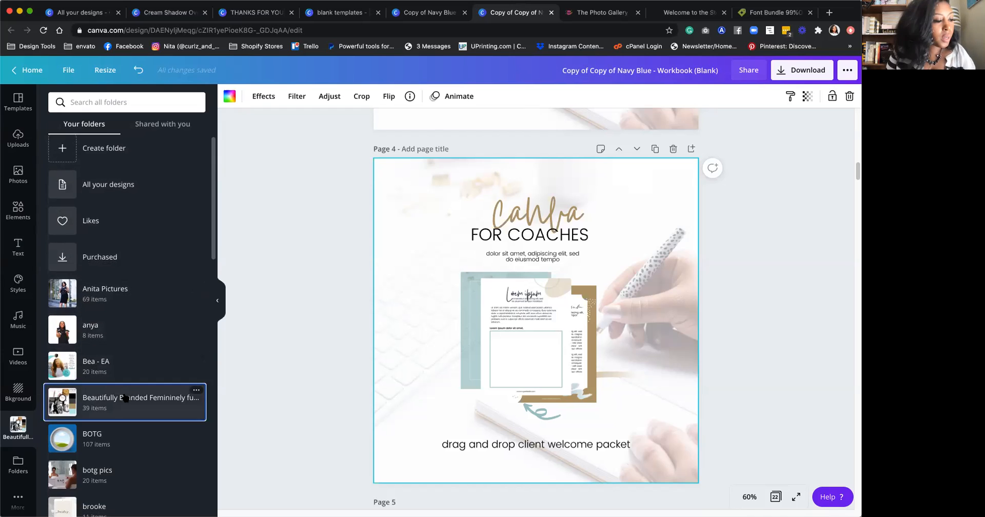
scroll(128, 393, down, 1)
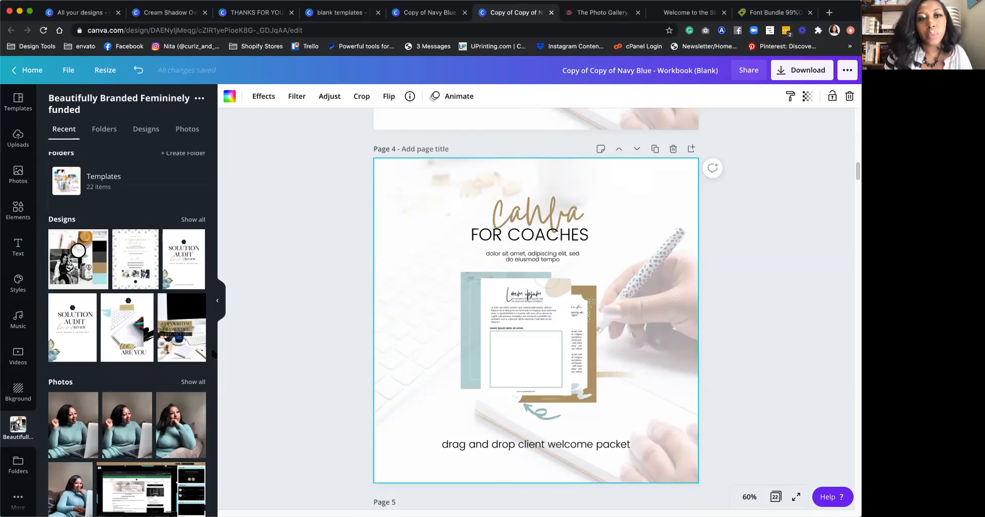
scroll(132, 368, up, 1)
click(193, 385)
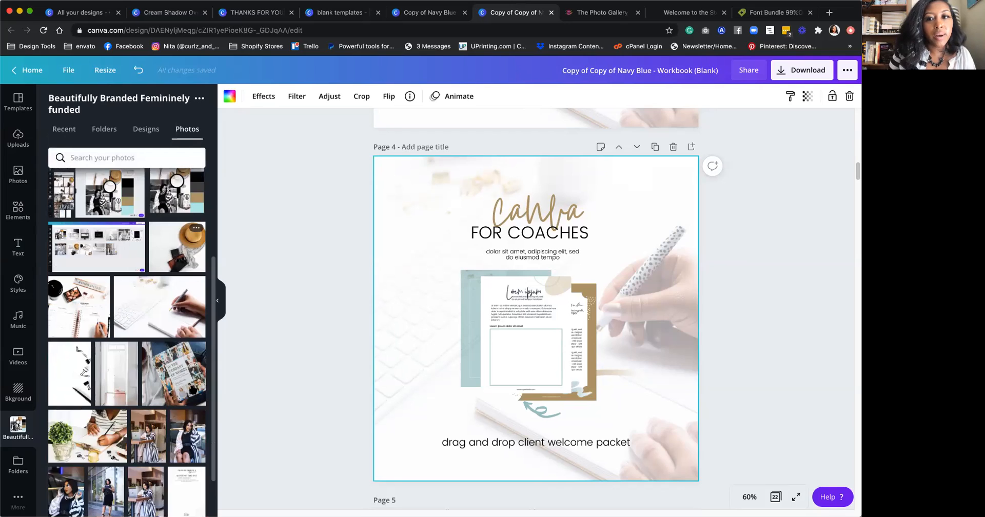
Step: Replace page 4's background with the photo of hands writing beside a potted plant and set its transparency to 100
scroll(193, 390, down, 3)
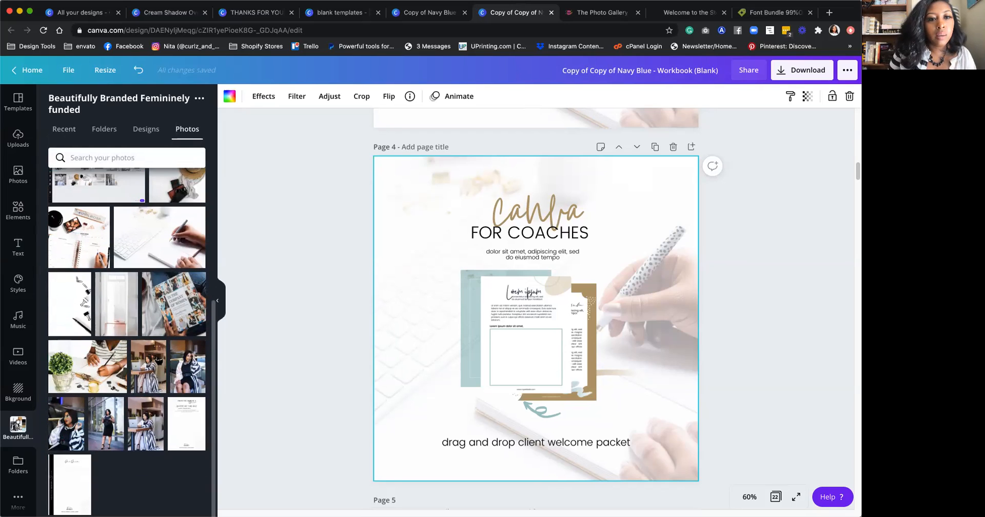
drag(103, 370, 392, 314)
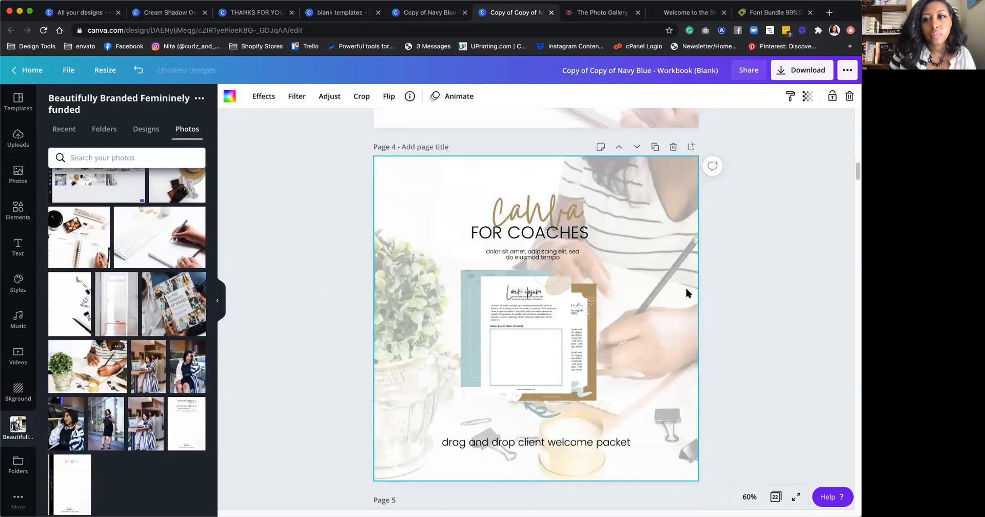
click(802, 96)
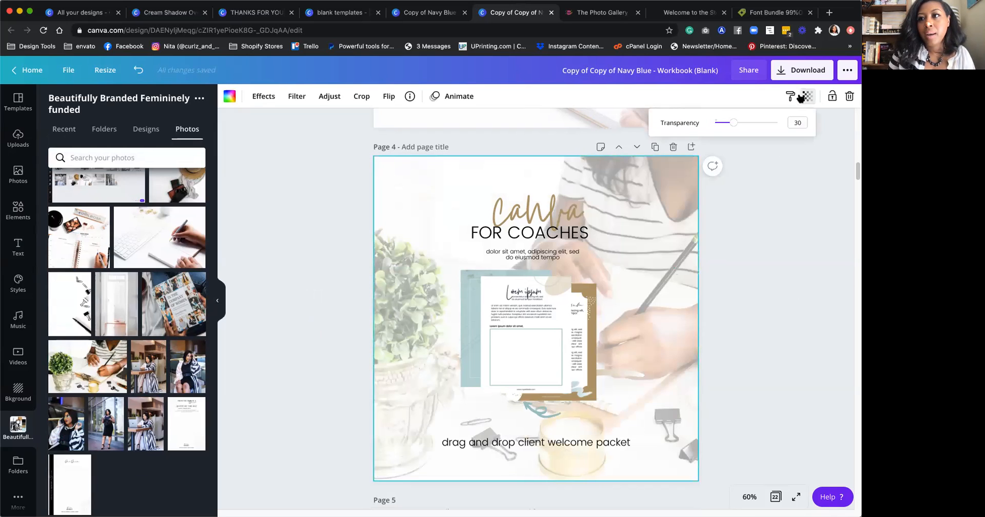
drag(731, 122, 840, 129)
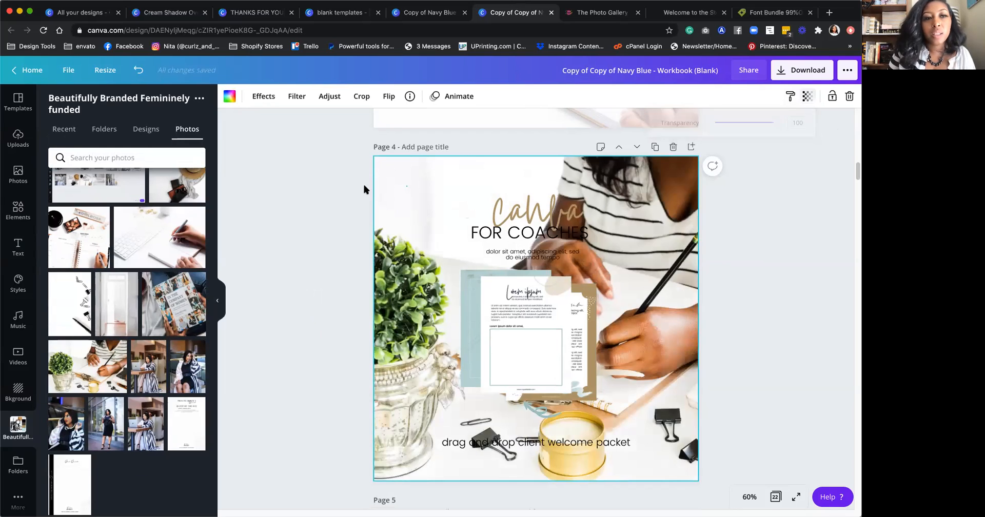
Step: Add a square shape to page 4 and enlarge it to cover nearly the whole page
click(32, 208)
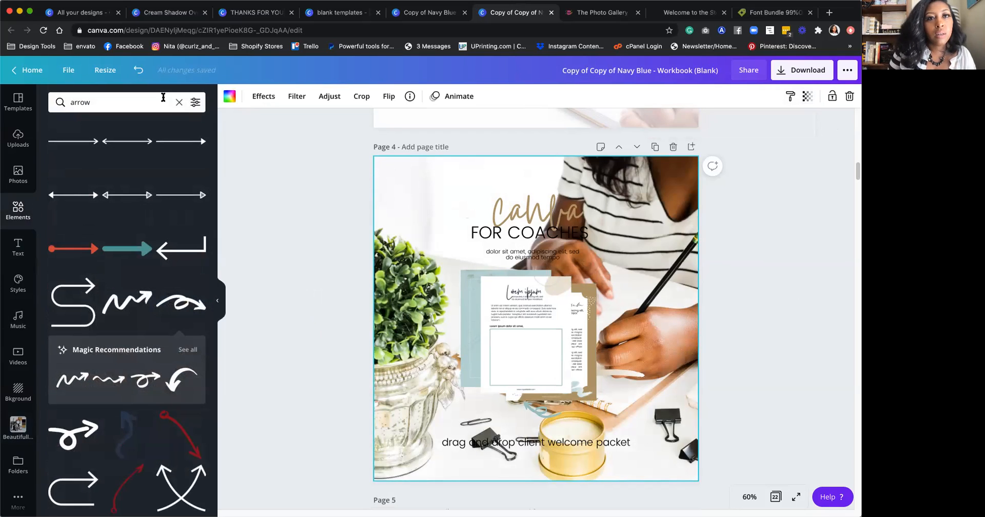
click(176, 104)
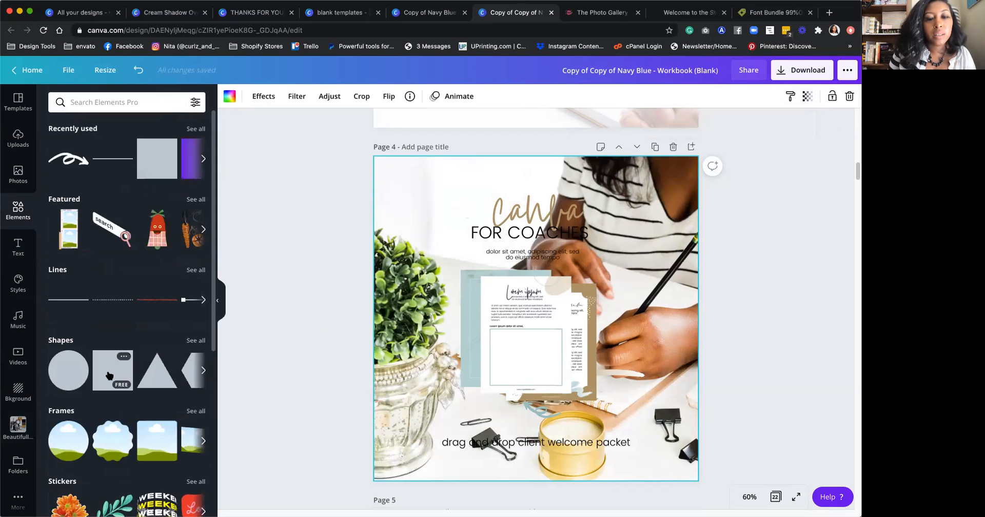
click(69, 159)
drag(532, 307, 468, 249)
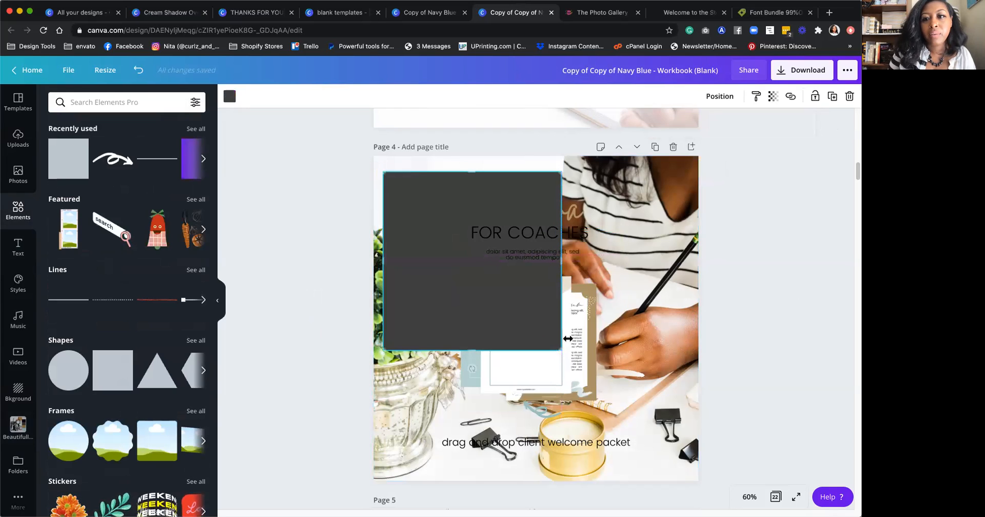
drag(562, 352, 704, 451)
Step: Color the square white and send it backward behind page 4's heading, page images, arrow and caption
click(229, 96)
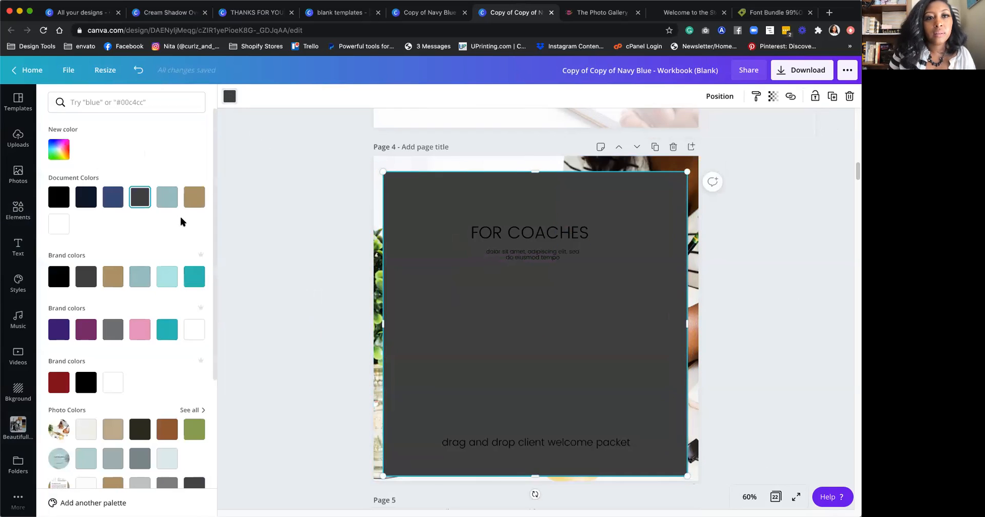
click(189, 333)
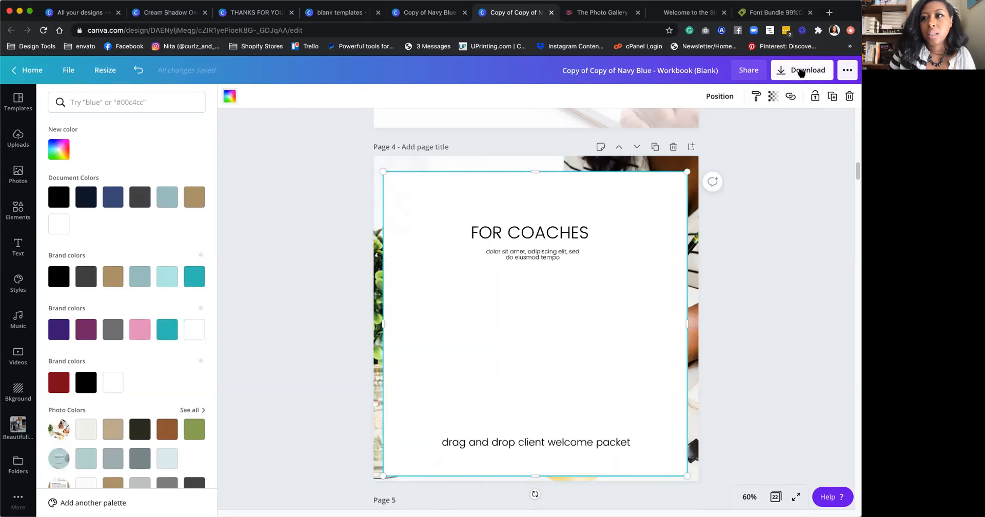
click(720, 96)
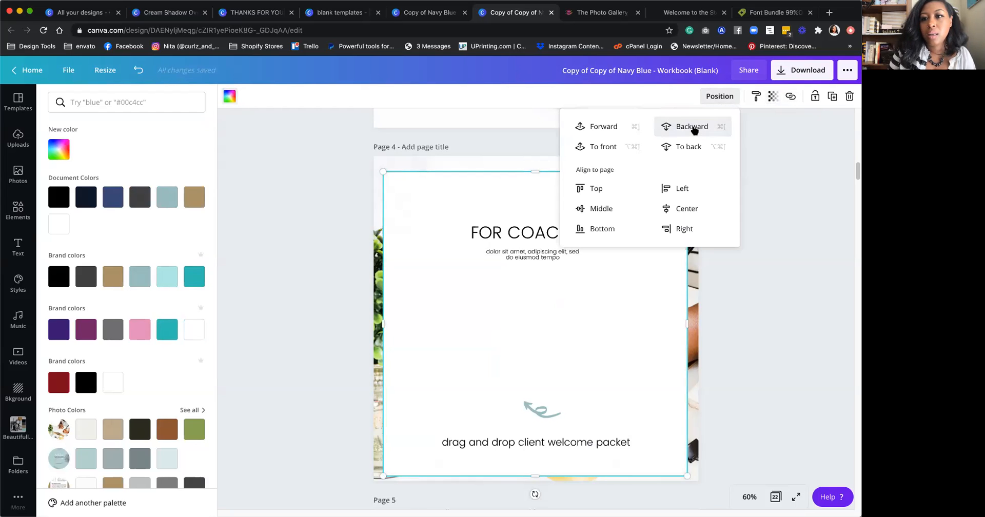
click(692, 129)
click(692, 128)
click(692, 129)
click(694, 129)
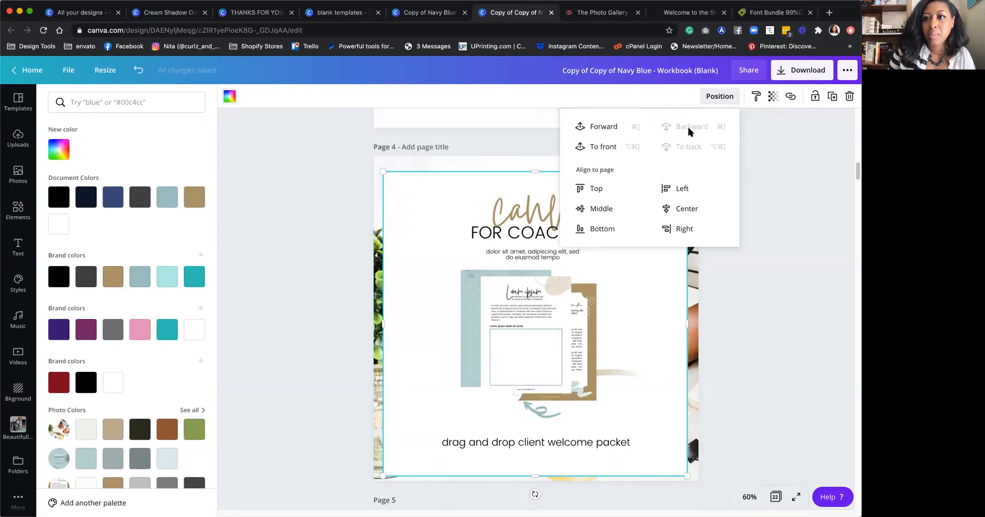
Step: Set the white square's transparency to 81 and align it to the center and middle of the page
click(773, 96)
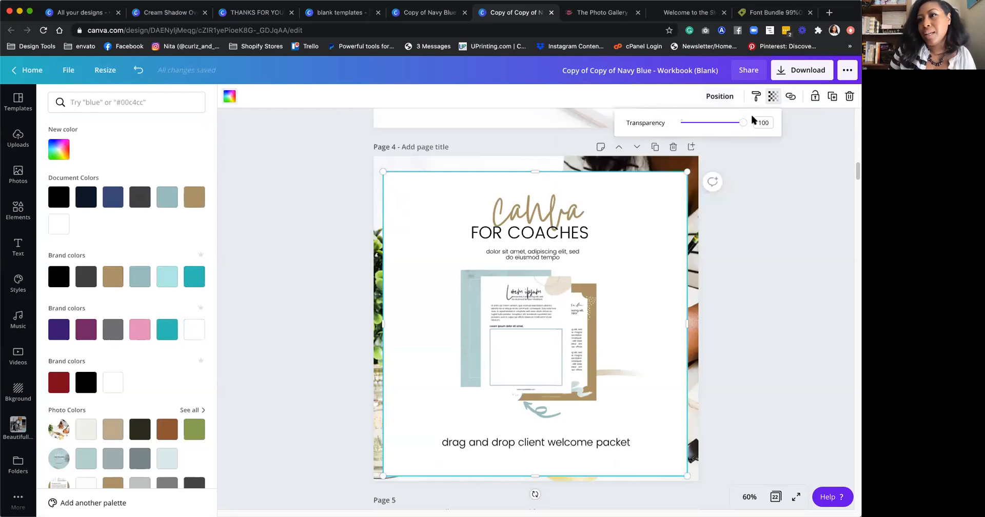
mouse_move(744, 123)
mouse_down()
mouse_move(720, 122)
mouse_move(732, 122)
mouse_up()
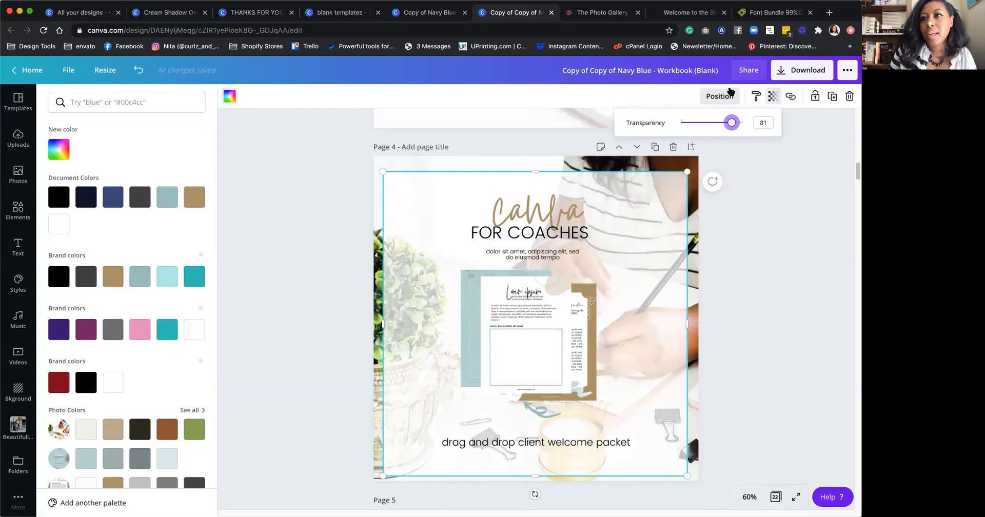
click(720, 96)
click(687, 209)
click(600, 208)
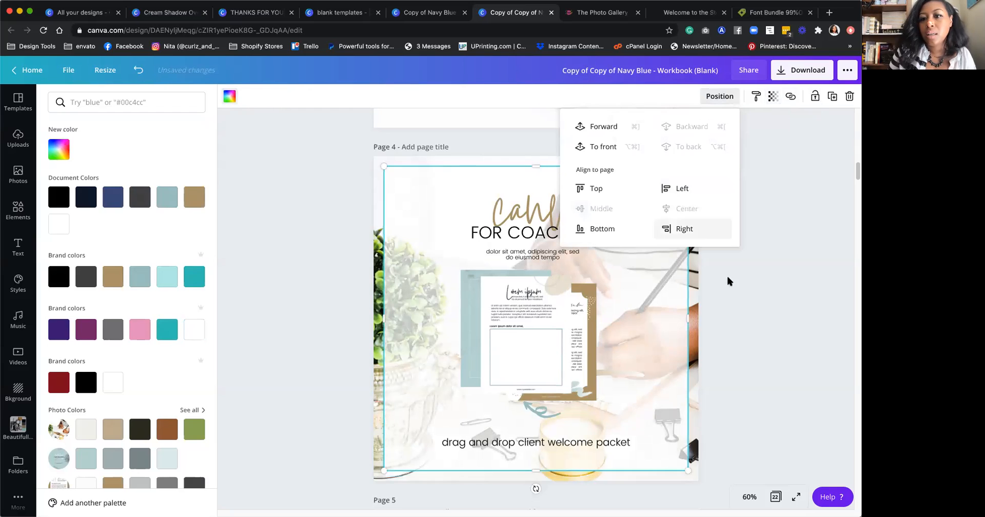
Step: Try muted teal and gold fills on page 4's overlay square and restore white
click(231, 97)
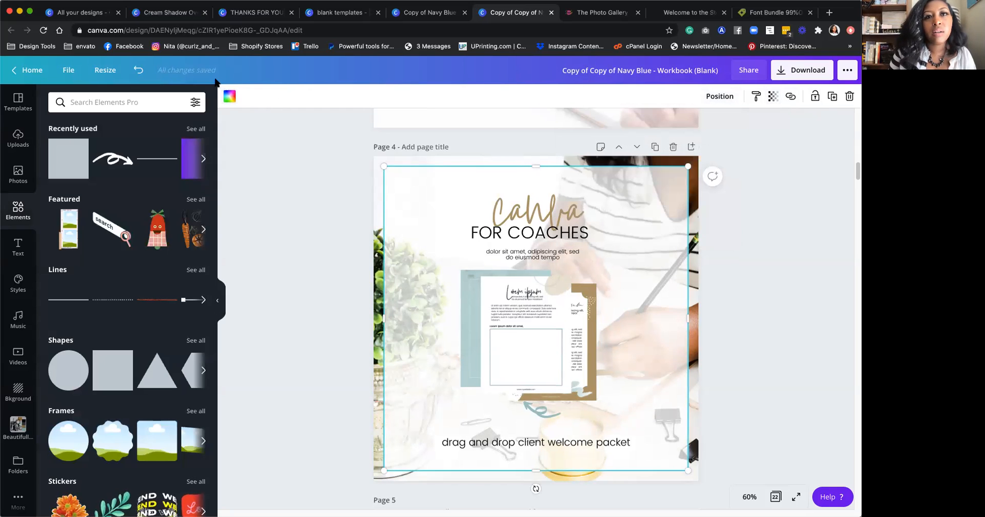
click(230, 96)
click(140, 202)
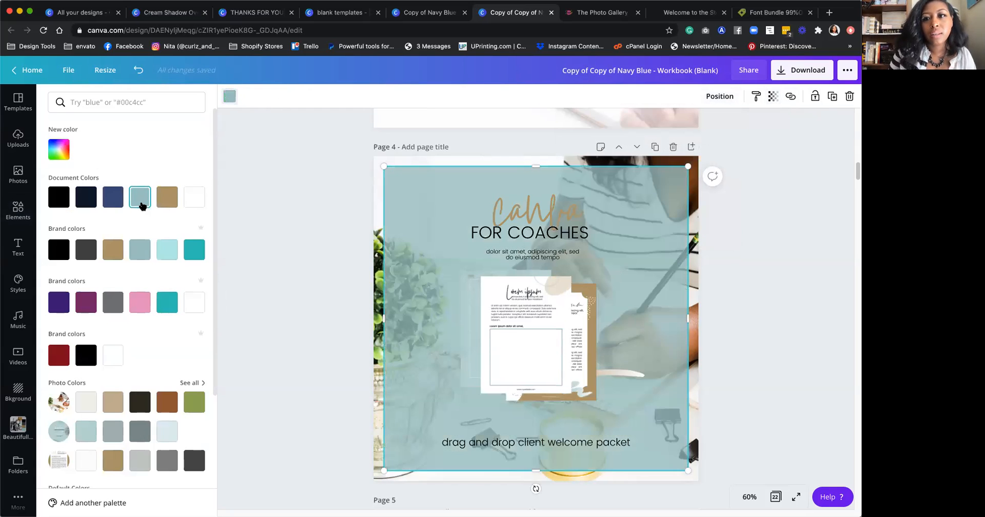
click(160, 199)
click(136, 198)
click(194, 197)
Step: Shrink page 4's white overlay slightly so that more of the background photo shows around its edges
click(308, 189)
click(644, 191)
drag(680, 181, 635, 209)
click(749, 230)
Step: Duplicate page 4 with its translucent white overlay
scroll(749, 229, down, 2)
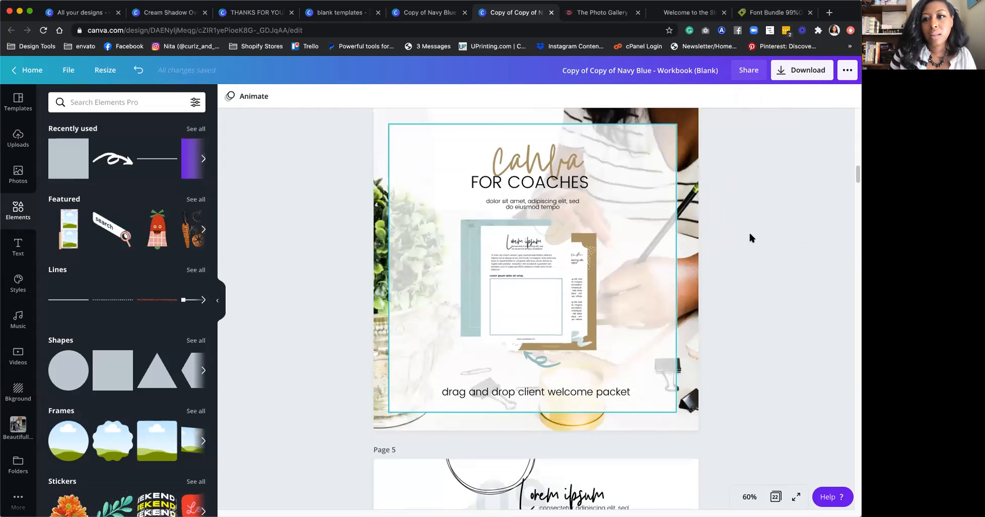
scroll(697, 245, up, 4)
scroll(694, 242, up, 4)
scroll(697, 235, down, 3)
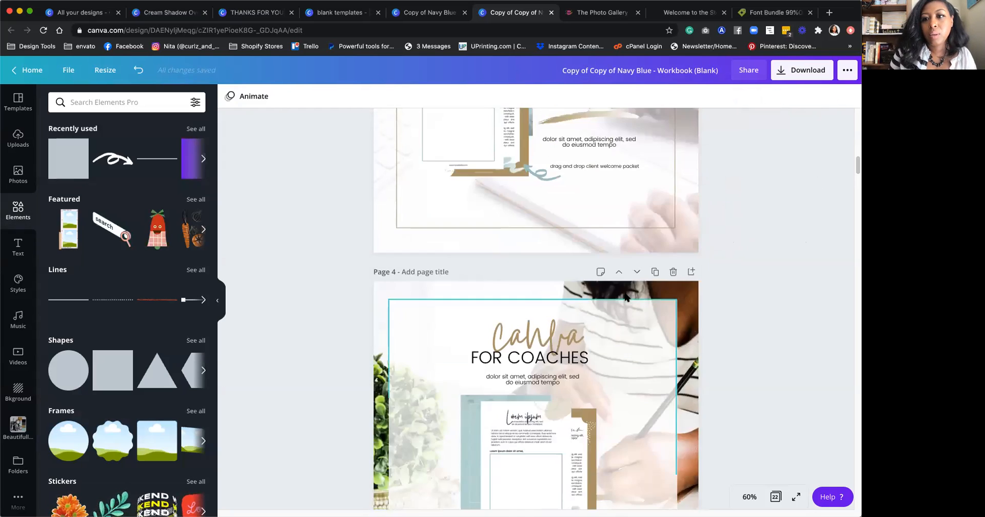
click(655, 271)
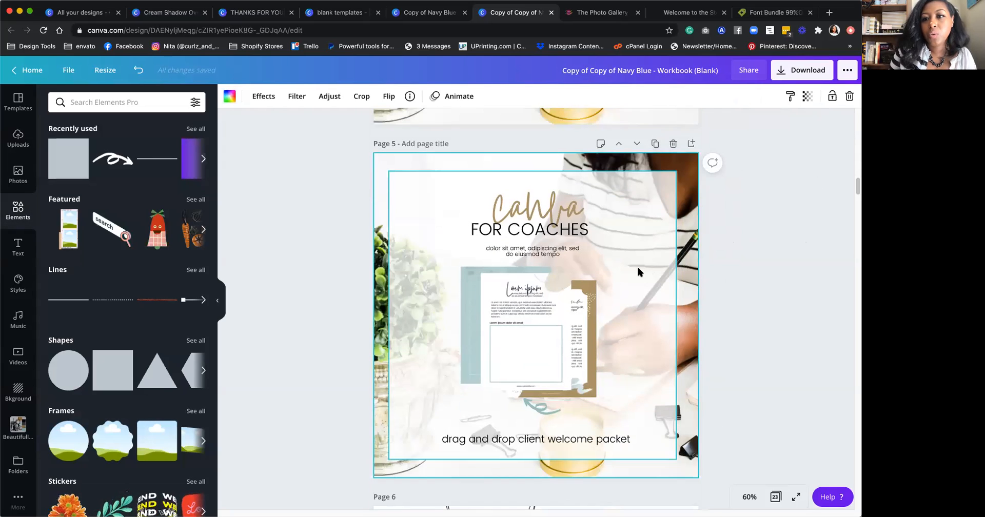
Step: Shift page 5's white overlay to the left and extend it past the page's bottom edge
click(621, 247)
drag(621, 248, 545, 228)
scroll(436, 272, down, 3)
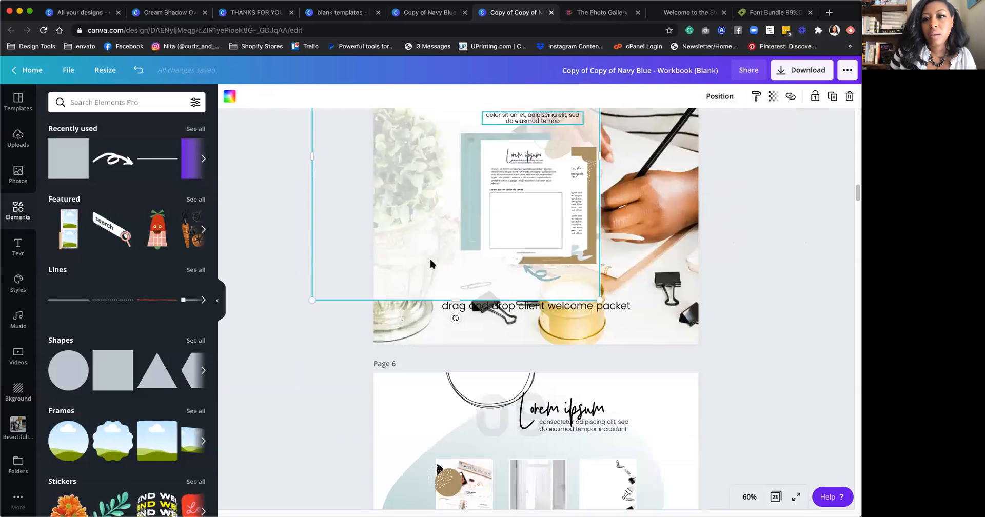
drag(455, 300, 451, 369)
scroll(409, 242, up, 1)
drag(409, 241, 363, 240)
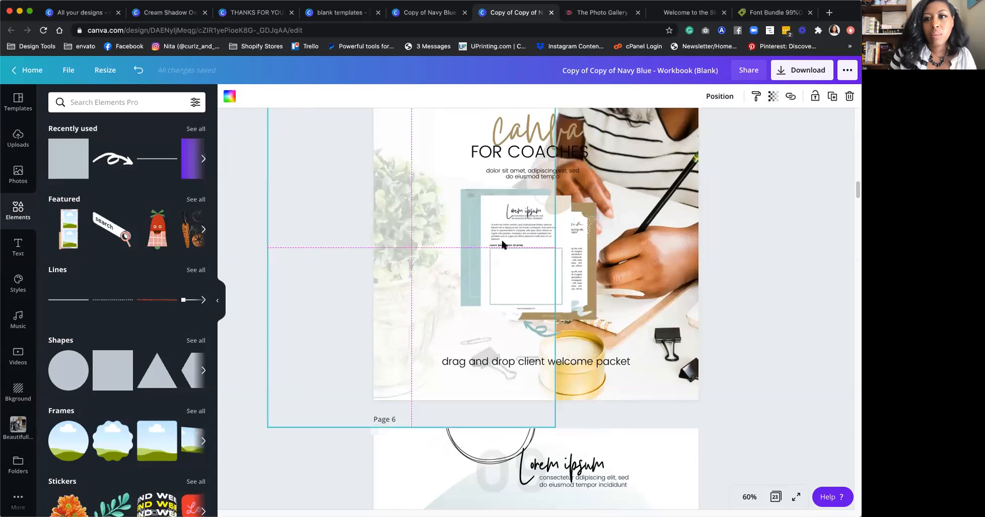
Step: Remove the photo of writing hands from page 5's background
click(636, 214)
scroll(637, 213, up, 1)
key(Delete)
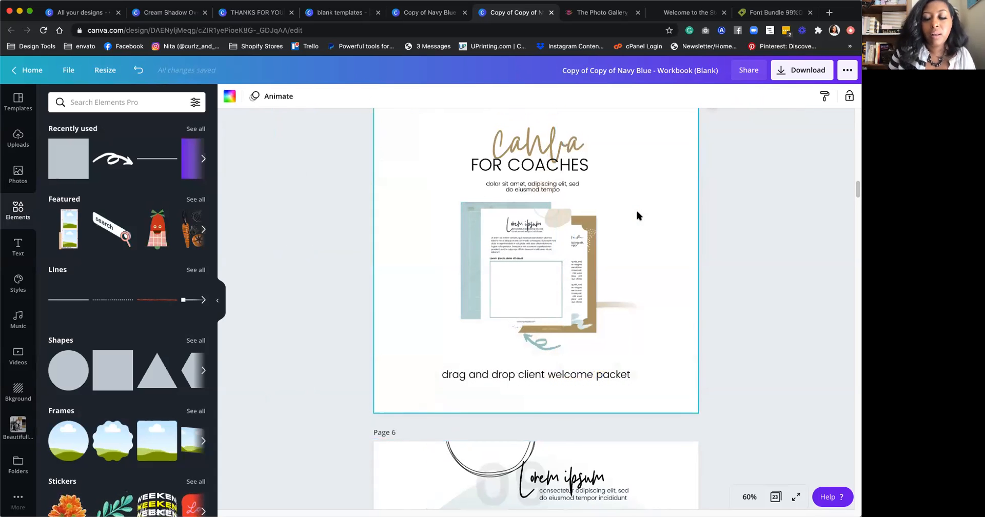
Step: Add the photo of the woman working at a laptop to page 5, enlarge it and position it over the right side
click(18, 428)
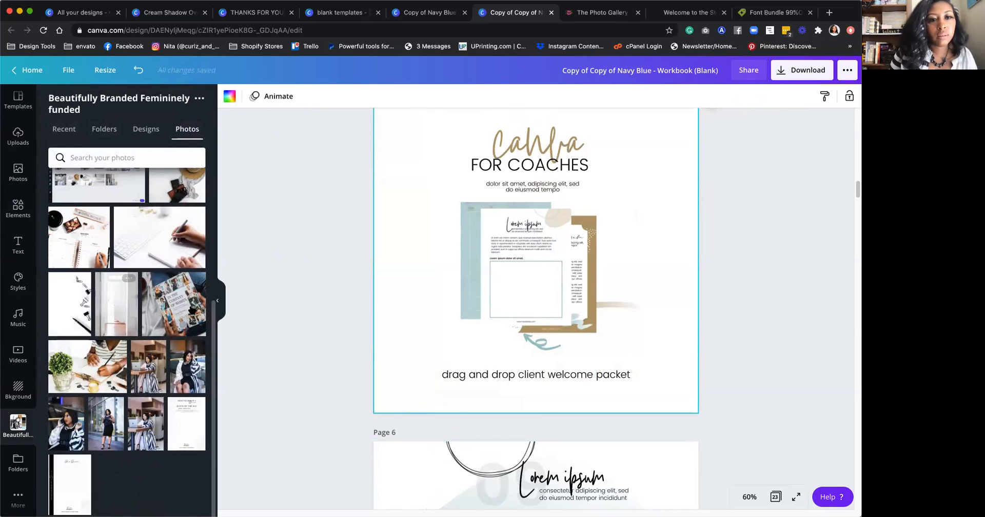
drag(138, 374, 597, 127)
drag(554, 309, 423, 501)
drag(667, 266, 750, 224)
scroll(700, 294, up, 5)
drag(683, 342, 667, 324)
Step: Send the laptop photo backward behind page 5's white overlay, text and page images
click(721, 97)
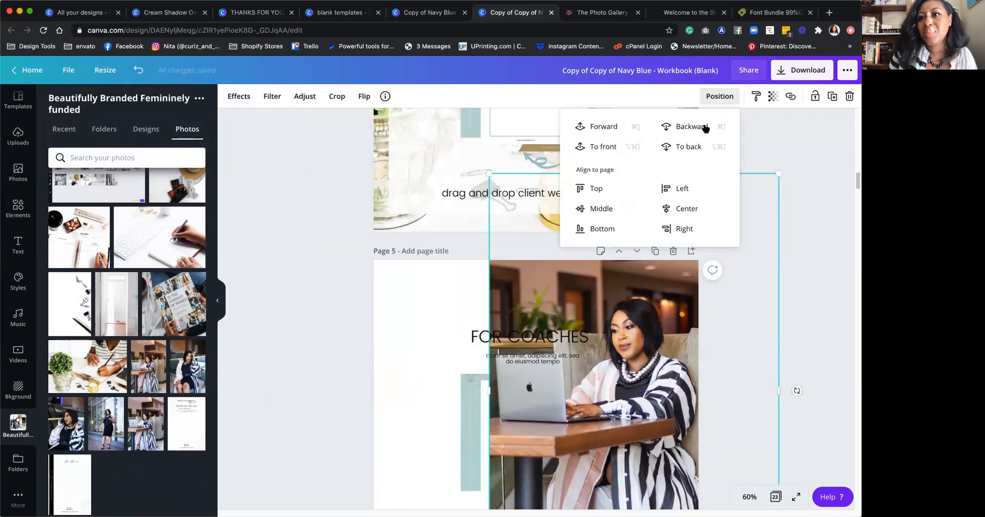
click(690, 127)
click(690, 126)
click(690, 127)
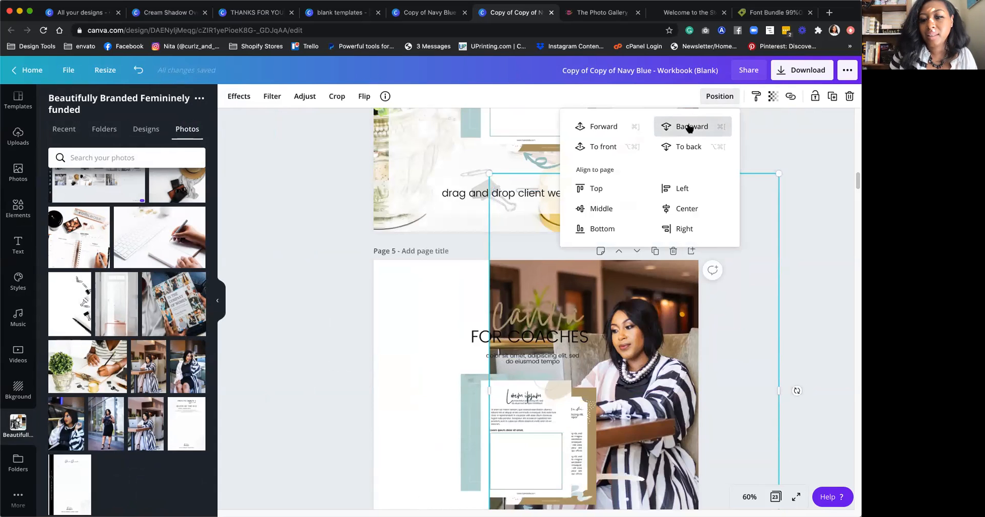
click(690, 126)
click(772, 306)
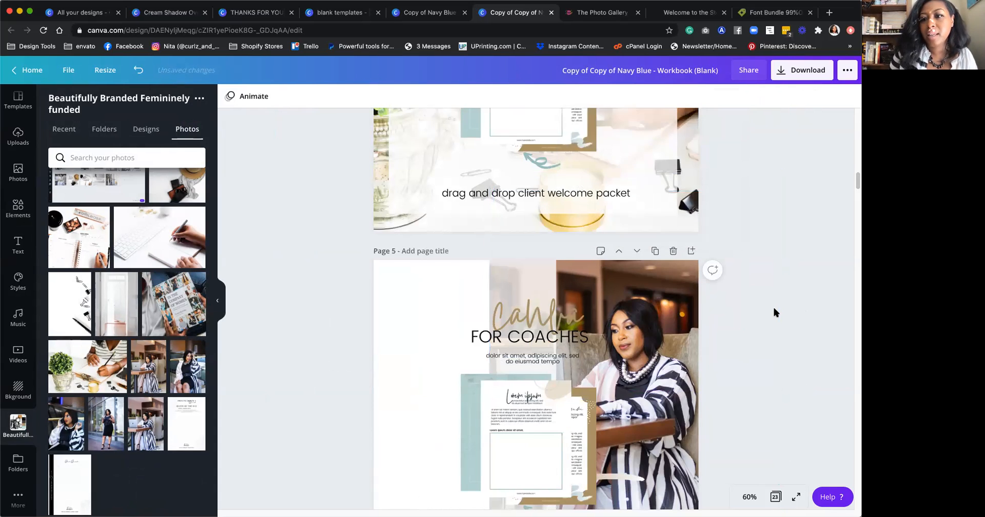
Step: Move page 5's heading, subtitle, page images and arrow together down and to the left, clear of the woman
scroll(703, 272, down, 3)
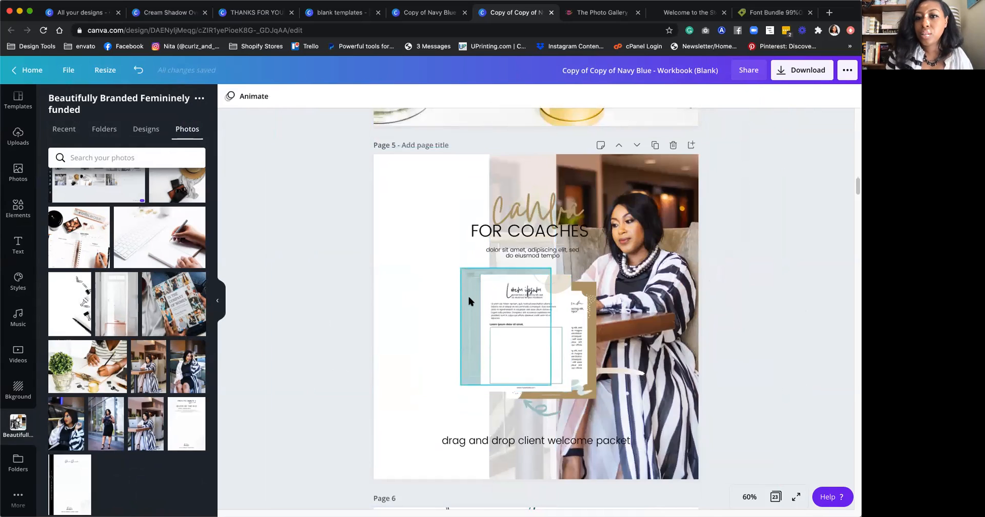
click(468, 301)
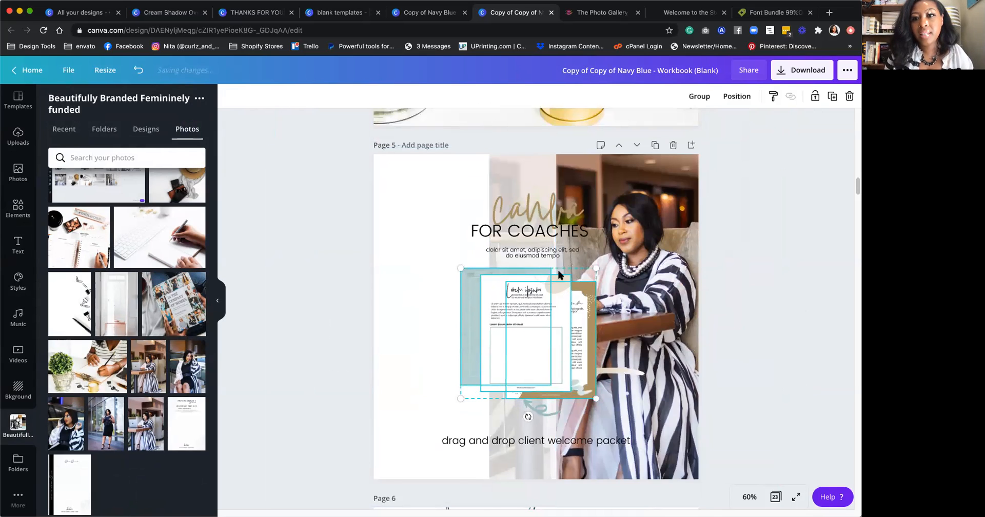
shift+click(544, 254)
shift+click(544, 231)
shift+click(537, 211)
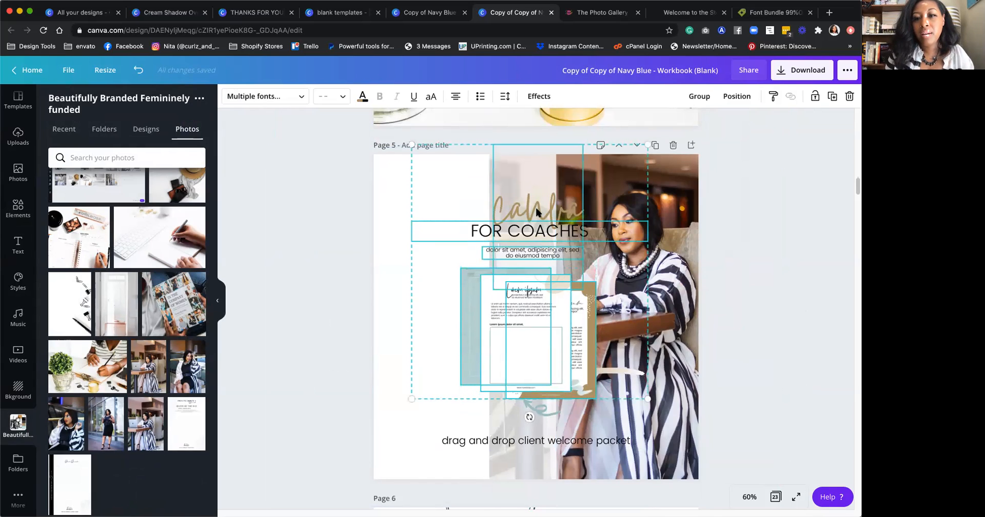
drag(474, 211, 424, 233)
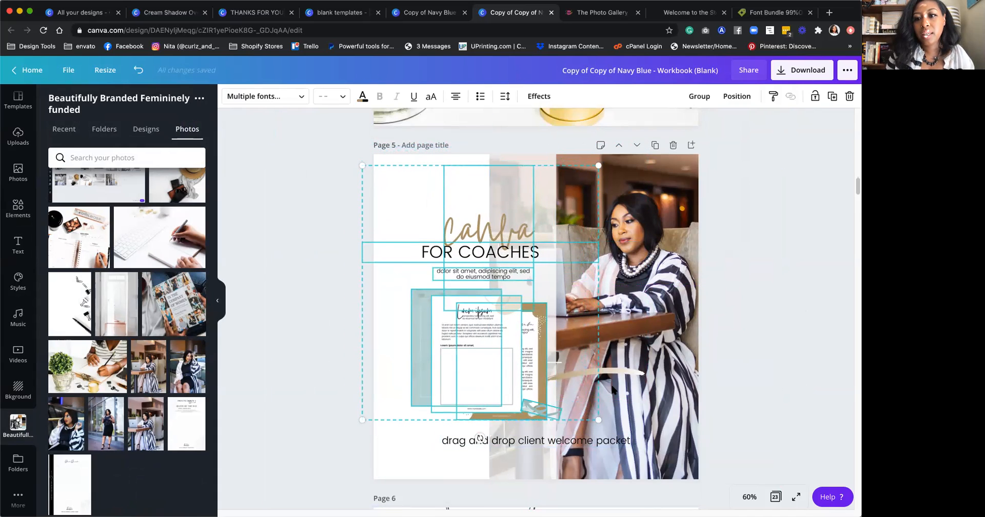
Step: Place the gold brush stroke beneath page 5's page images and shift the welcome packet caption left to align under them
click(532, 409)
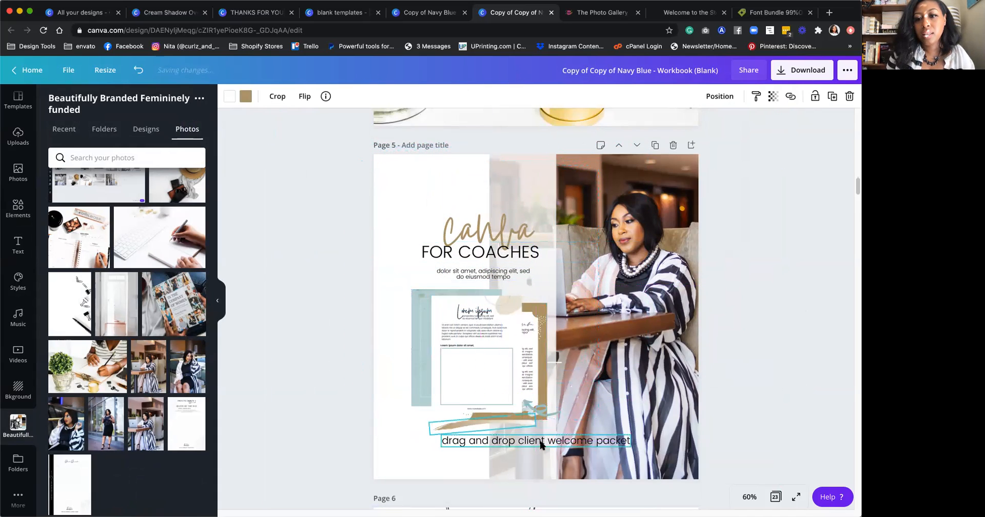
drag(561, 445, 509, 446)
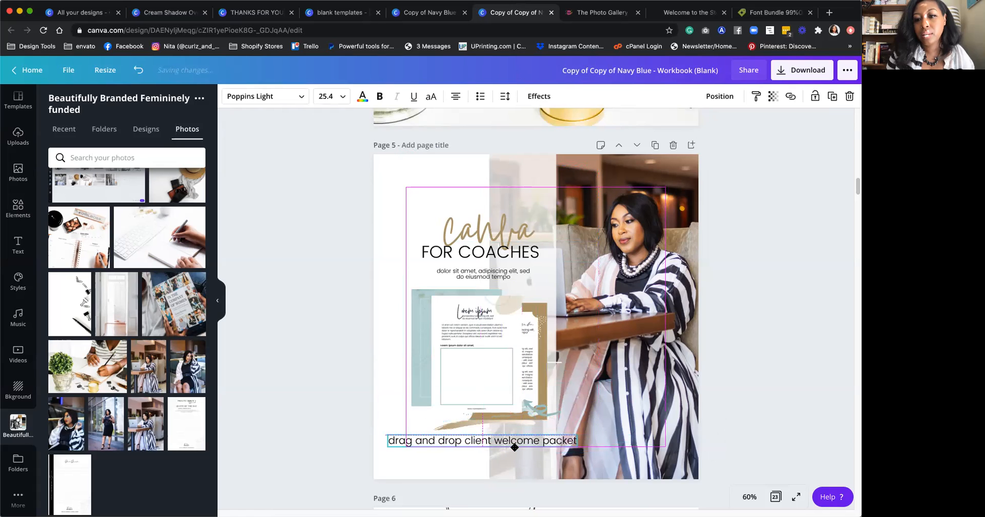
click(815, 309)
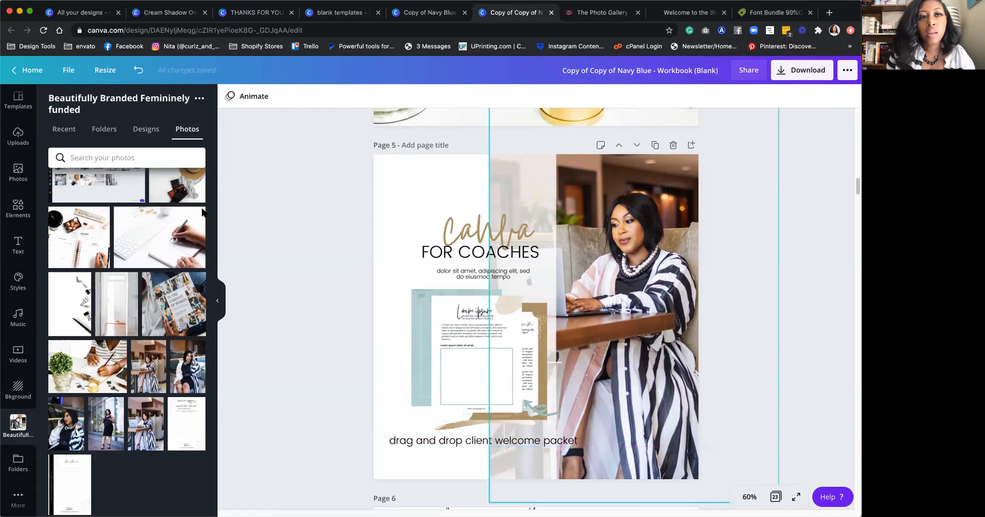
Step: Add the recently used purple gradient to page 5, color it white and place it along the page's left edge
click(18, 208)
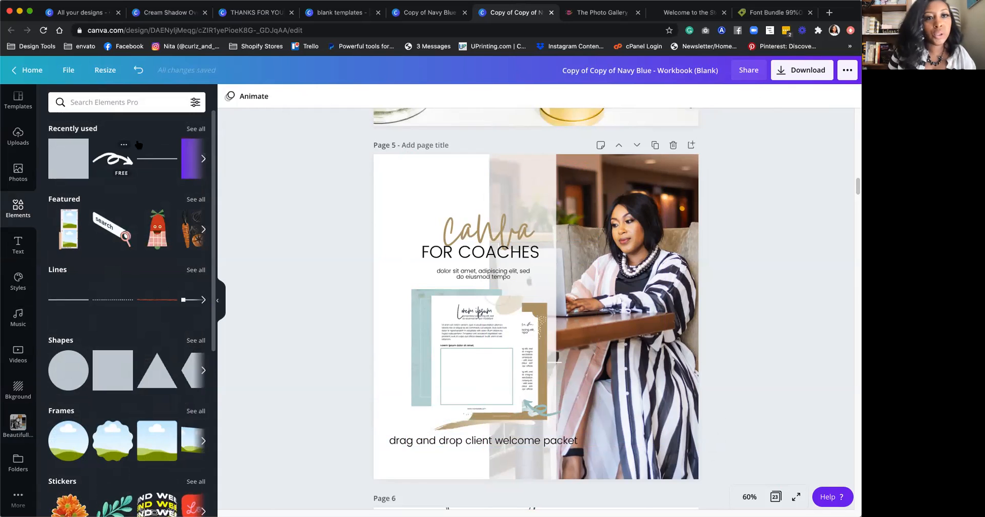
click(189, 154)
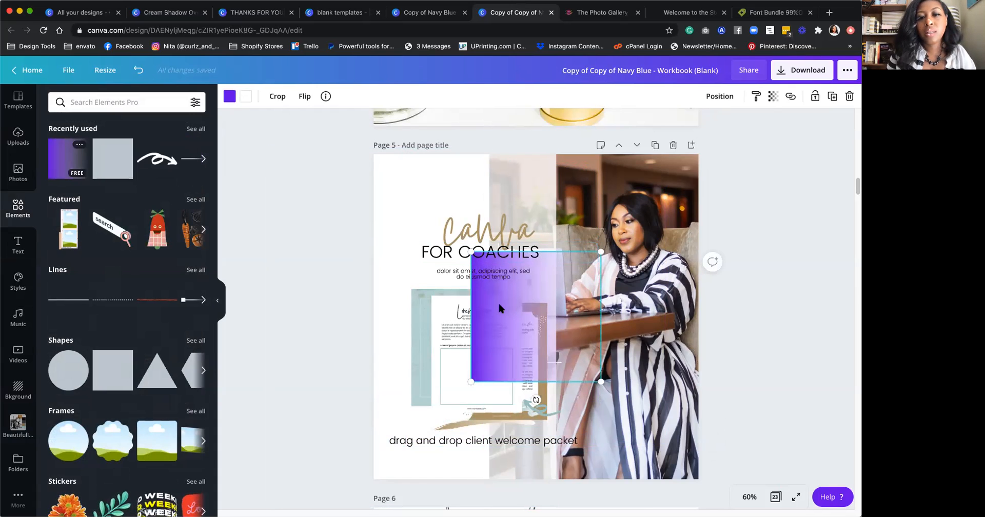
click(229, 96)
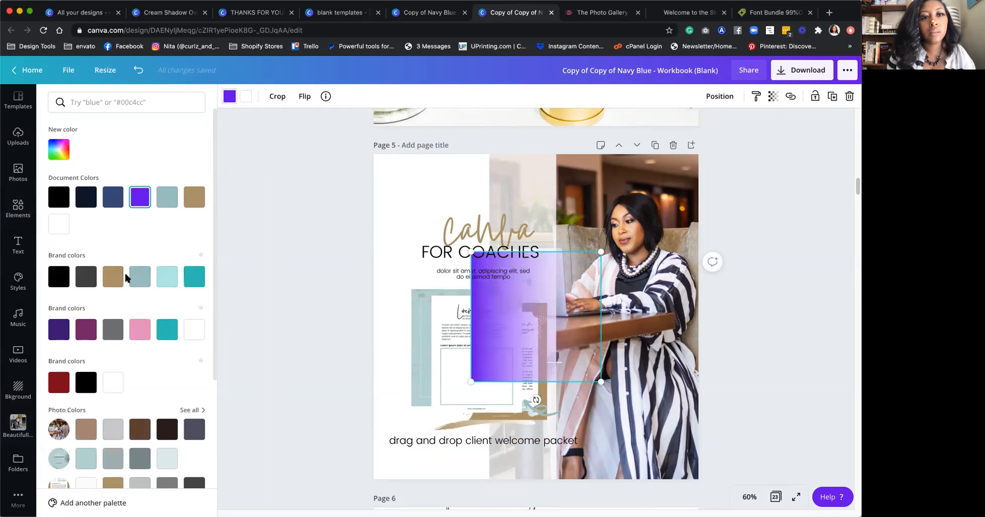
click(195, 329)
drag(487, 322, 389, 220)
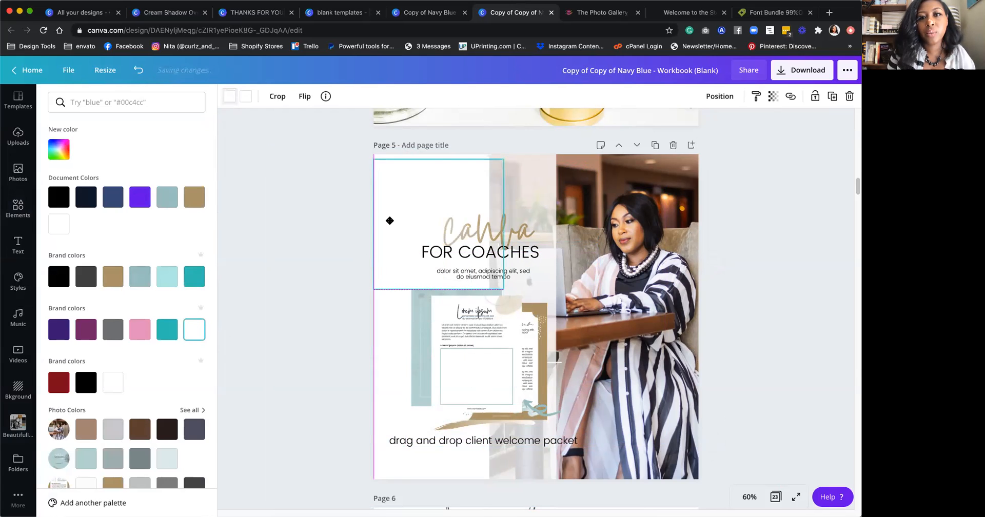
Step: Delete the translucent white overlay square from page 5
click(549, 191)
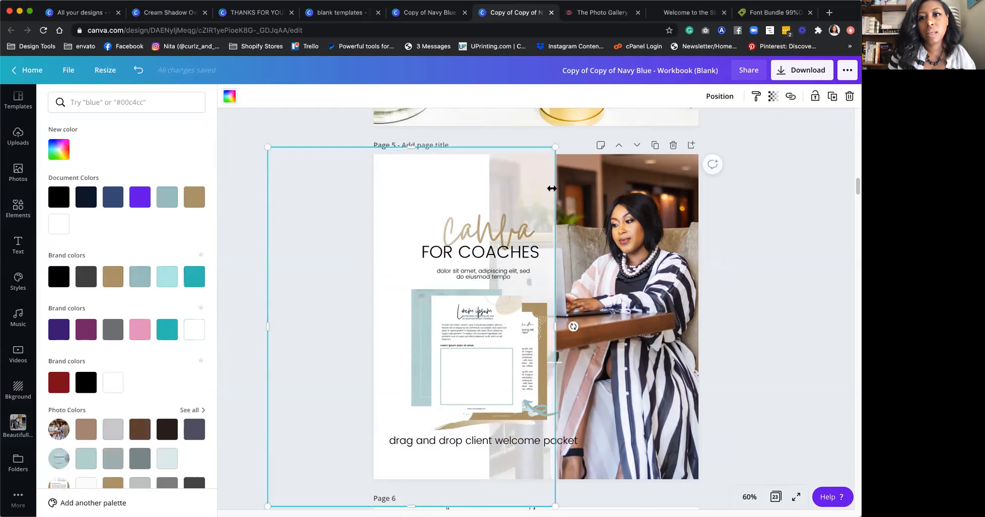
drag(528, 190, 600, 226)
key(Delete)
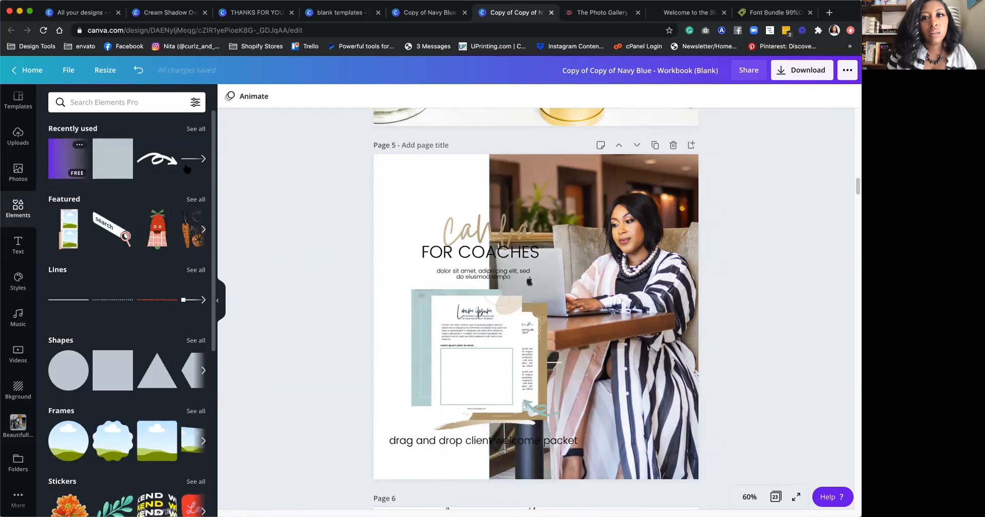
Step: Add a second recently used gradient to page 5, color it white, and enlarge it over the left part of the photo
click(72, 159)
drag(529, 297, 425, 200)
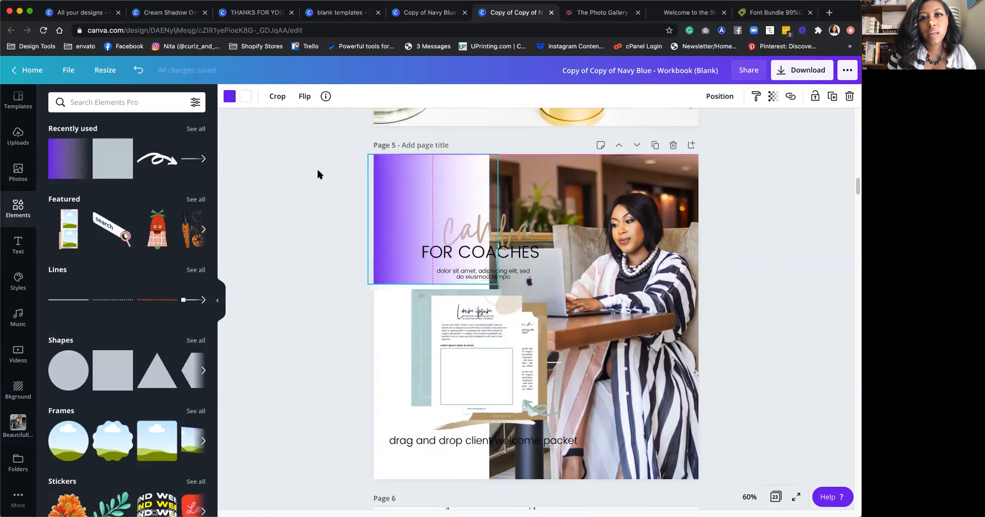
click(231, 96)
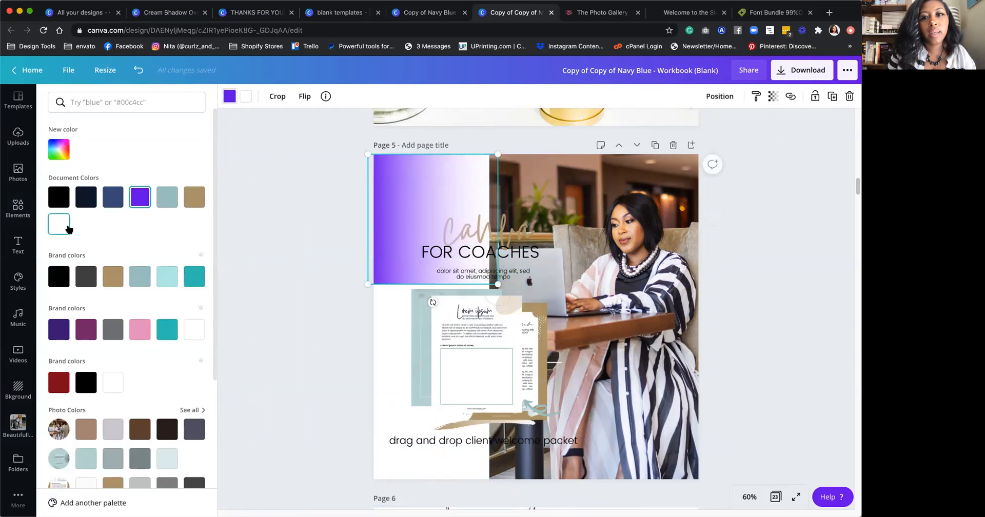
click(67, 228)
drag(497, 284, 798, 471)
drag(554, 463, 639, 435)
click(308, 269)
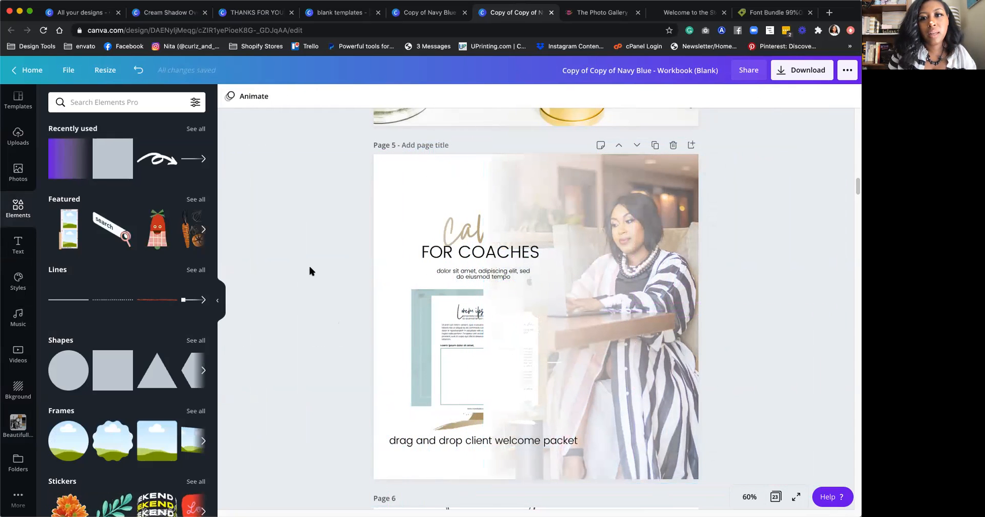
Step: Nudge page 5's large white gradient right and send it backward beneath the heading, page images and caption
drag(509, 182, 515, 185)
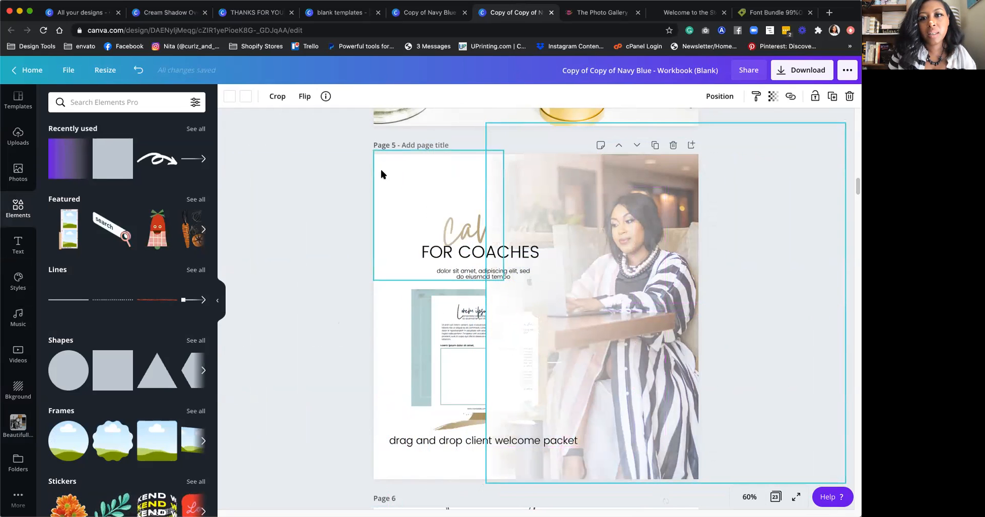
click(328, 252)
click(509, 184)
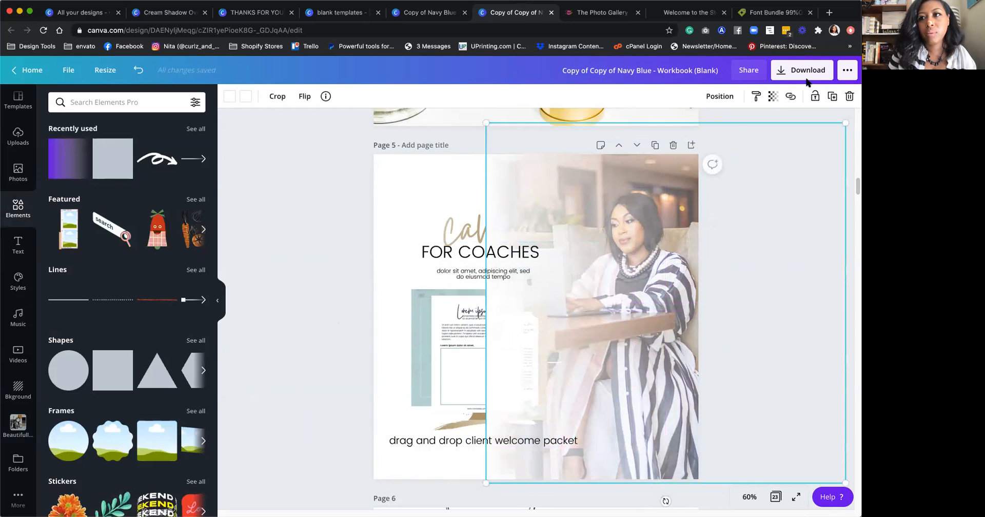
click(719, 97)
click(696, 128)
click(696, 128)
click(695, 128)
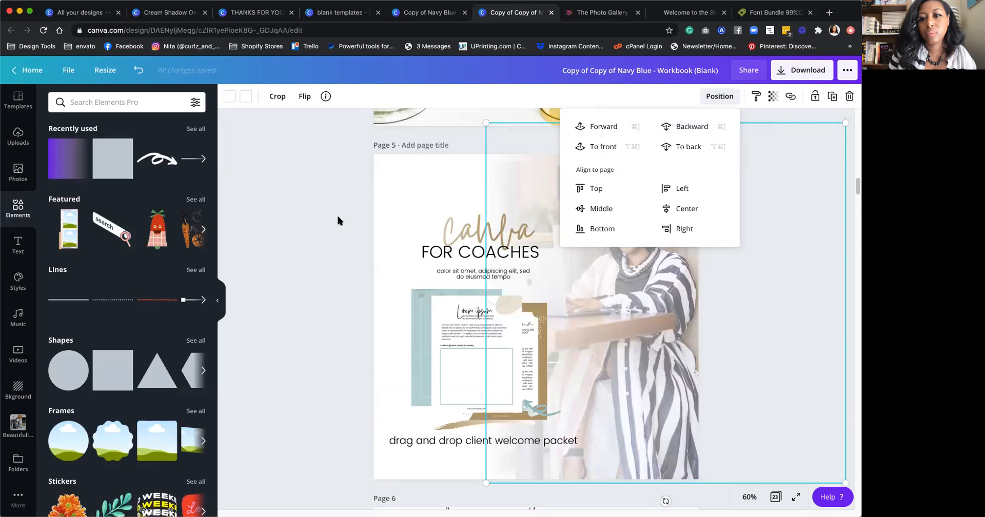
click(321, 211)
Step: Shrink page 5's welcome packet caption to fit centered under the page images and move the gold brush stroke below it
scroll(593, 263, down, 3)
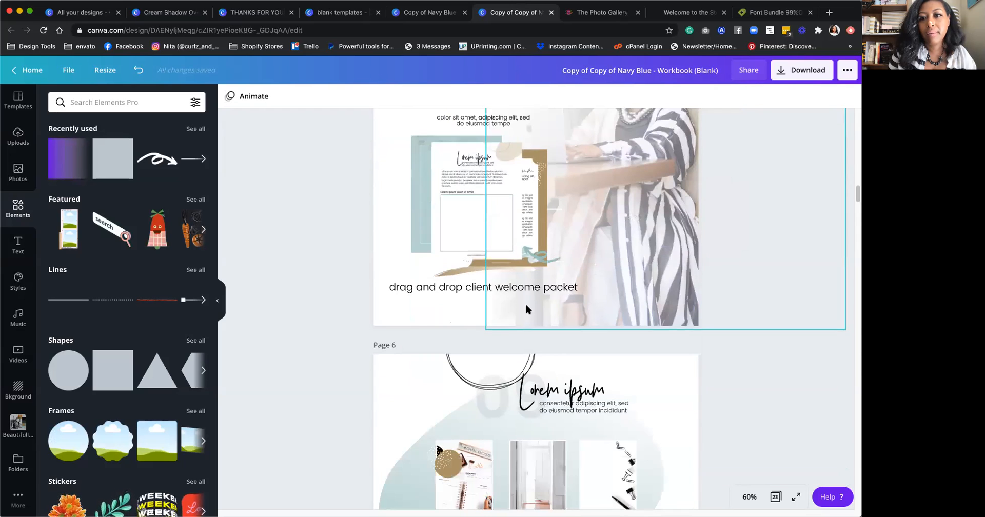
click(505, 289)
mouse_move(592, 283)
mouse_down()
mouse_move(508, 283)
mouse_move(559, 310)
mouse_move(497, 312)
mouse_up()
scroll(640, 296, up, 1)
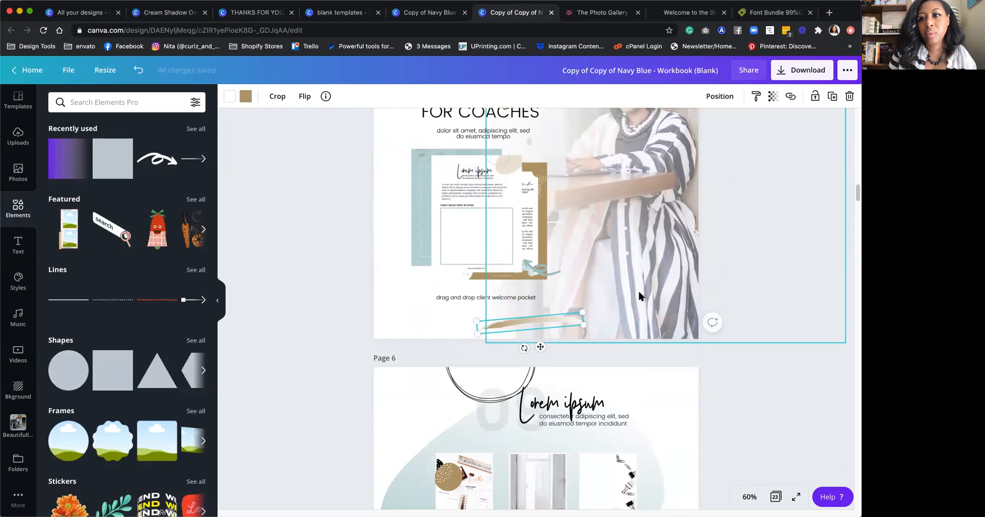
scroll(329, 288, up, 3)
click(330, 282)
scroll(330, 282, up, 1)
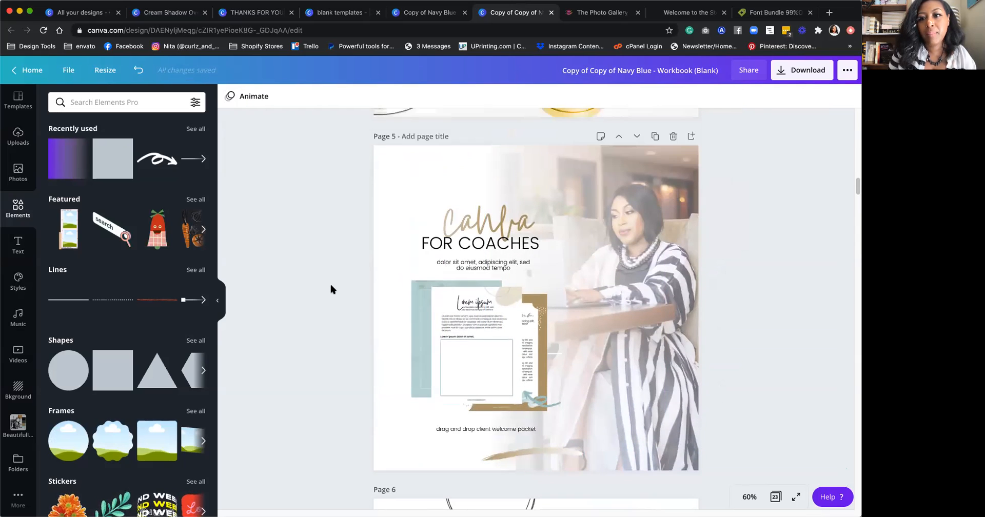
Step: Duplicate page 5 as a starting point for another layout
scroll(400, 310, down, 5)
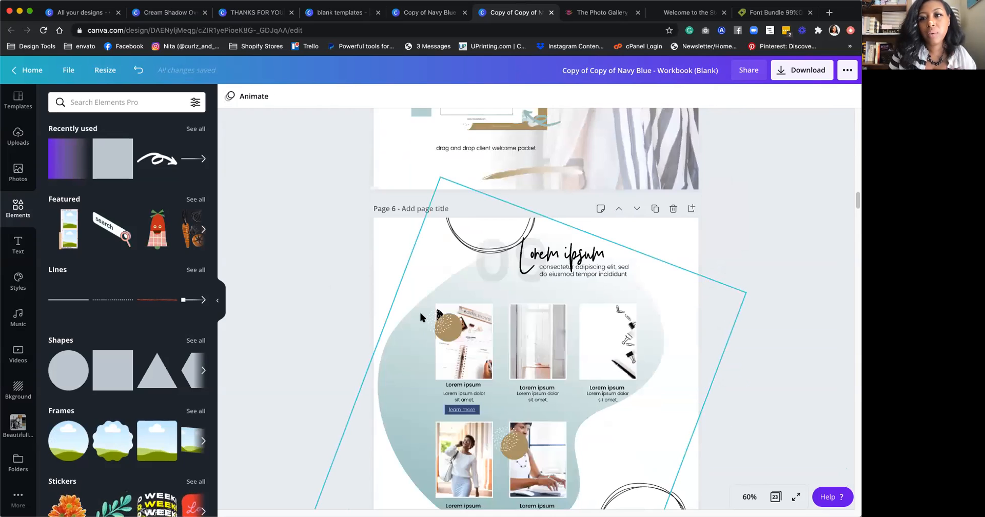
scroll(424, 314, up, 4)
scroll(659, 196, up, 3)
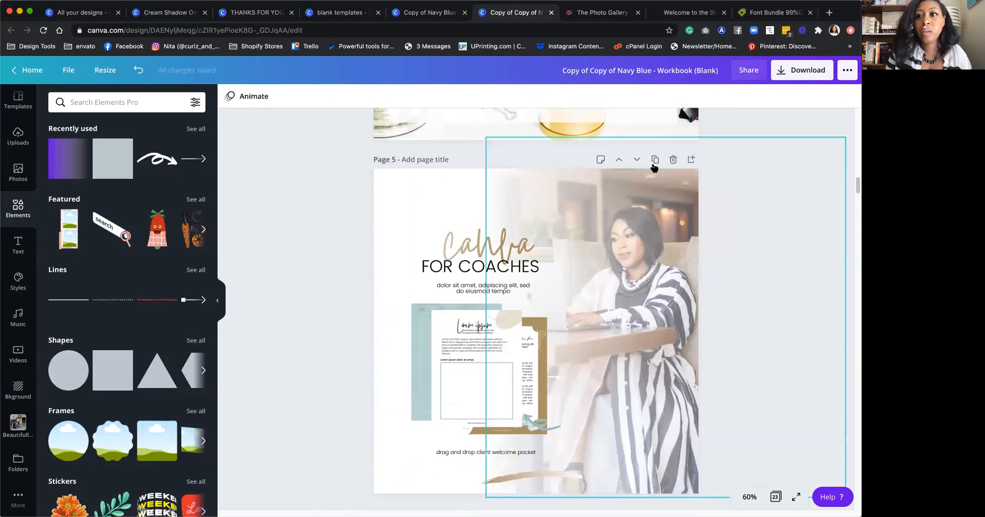
scroll(667, 231, up, 4)
scroll(673, 299, down, 2)
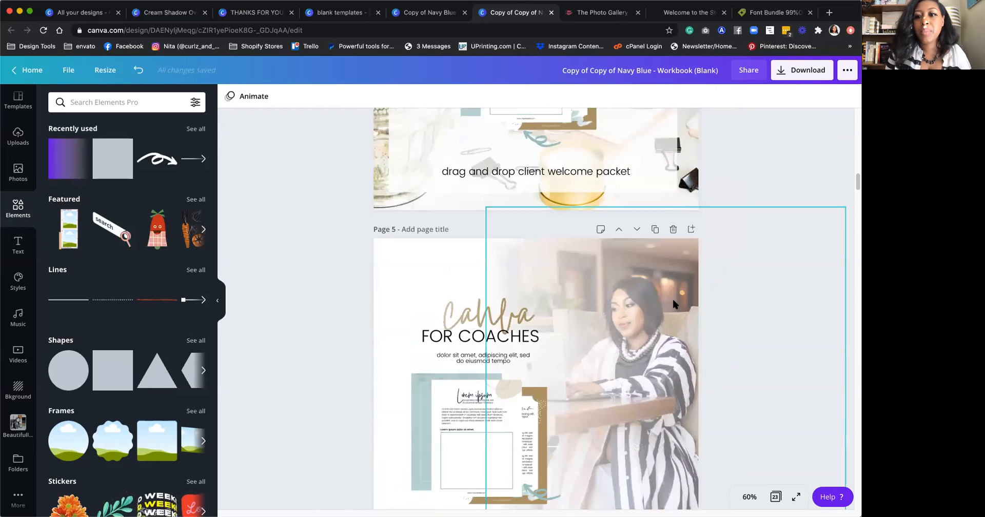
click(654, 230)
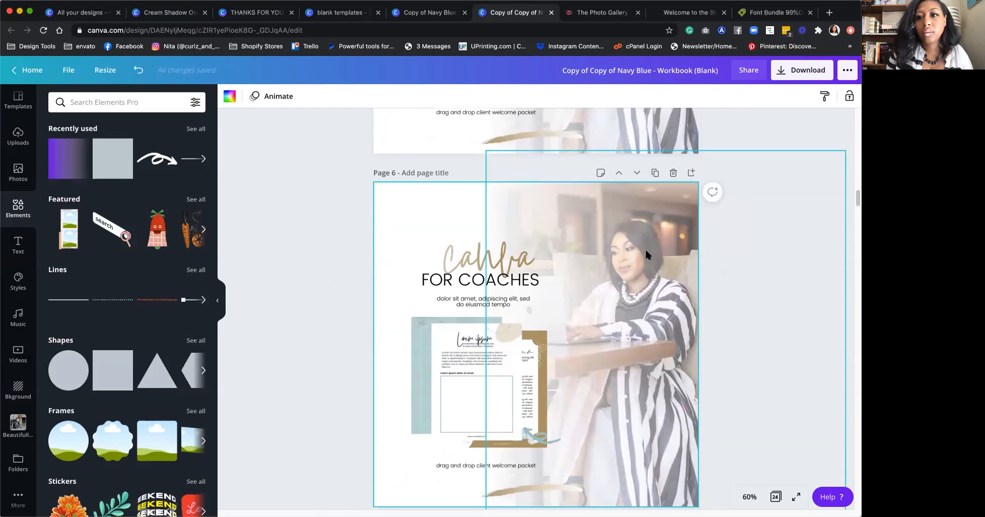
Step: Clear the white gradient from over page 6's photo and remove the background from the photo of the woman
drag(636, 265, 666, 270)
click(236, 97)
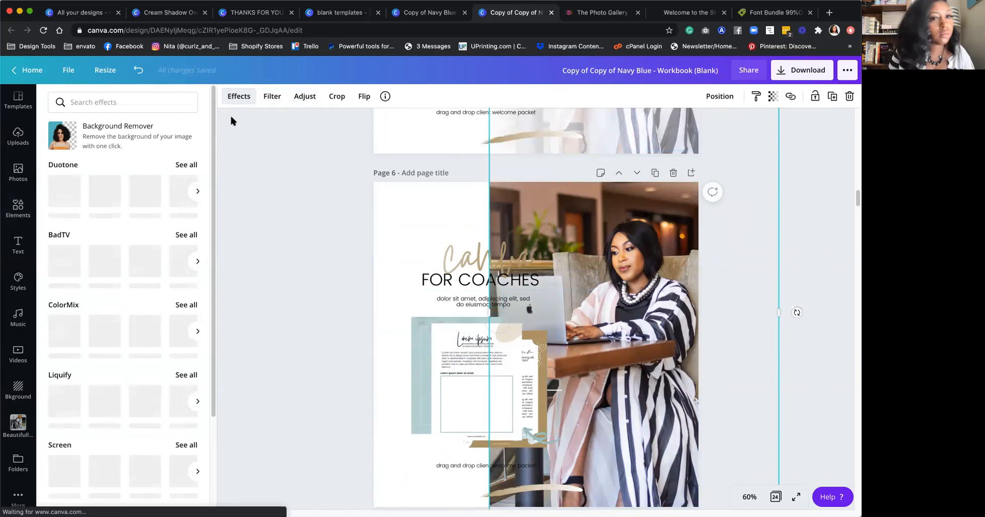
click(115, 132)
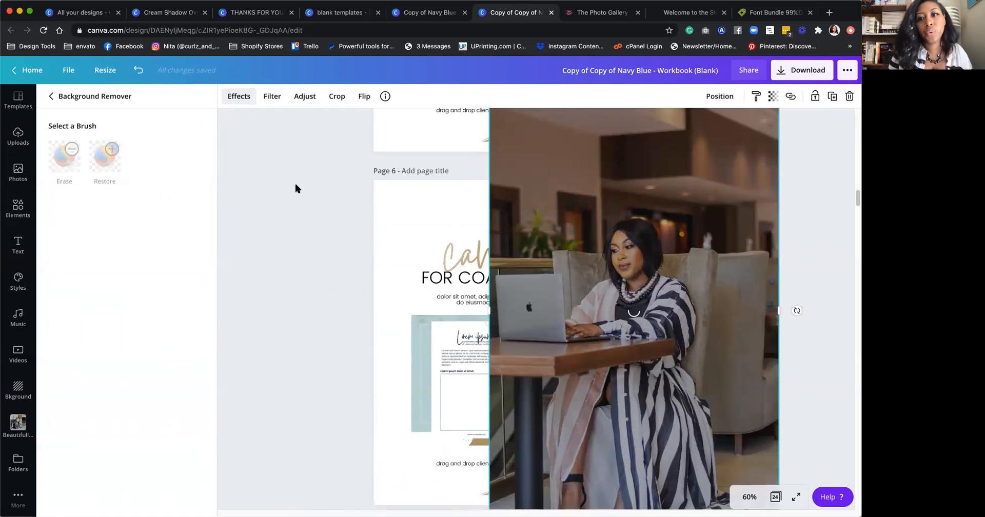
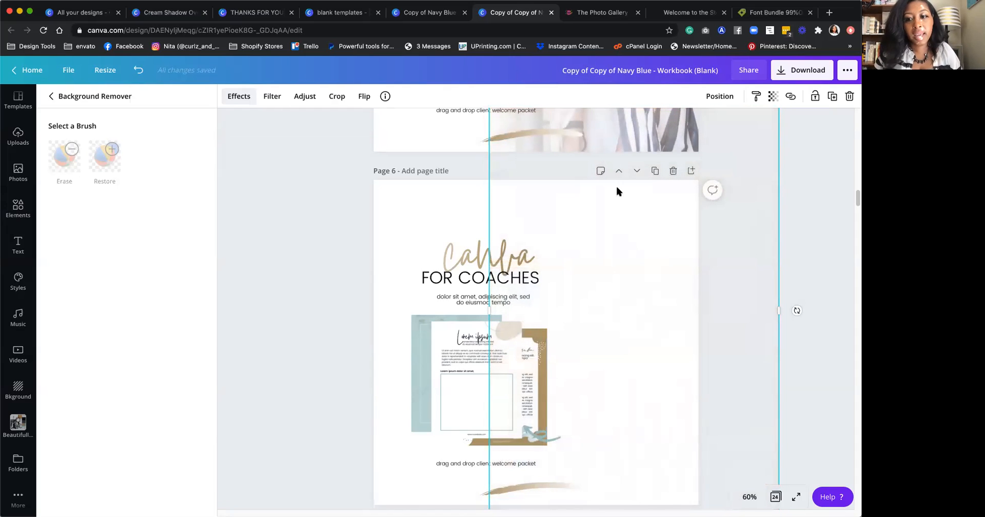
Step: Scale the woman's cutout down slightly and place it at page 6's right side, resting on the bottom edge
mouse_move(639, 306)
mouse_down()
mouse_move(653, 294)
mouse_move(640, 311)
mouse_move(624, 305)
mouse_up()
scroll(624, 304, down, 3)
drag(409, 411, 547, 375)
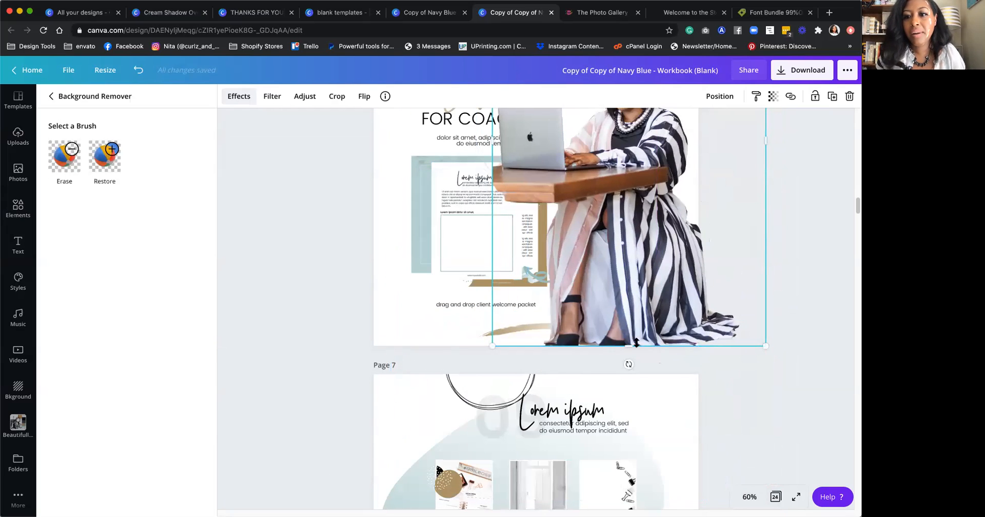
drag(643, 289, 678, 311)
click(793, 296)
scroll(795, 296, up, 2)
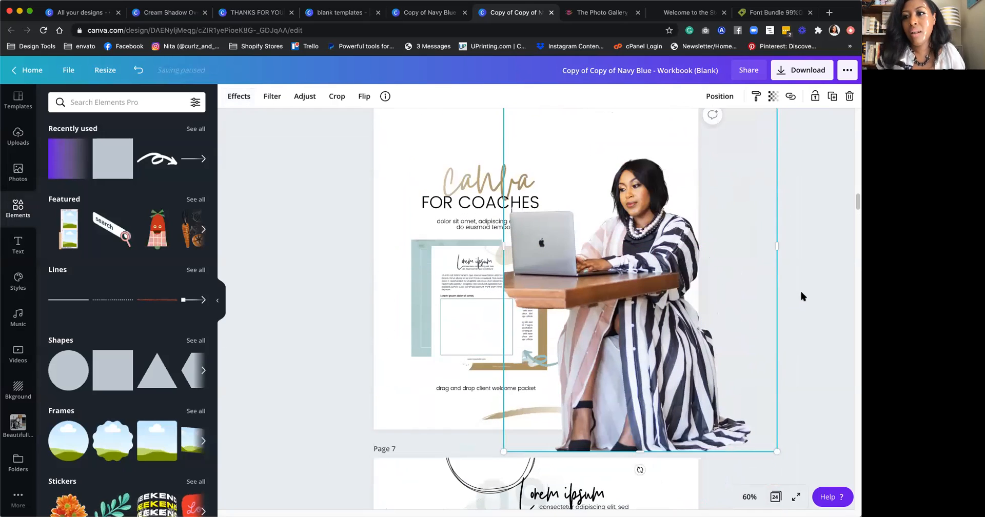
click(802, 294)
drag(585, 253, 575, 237)
click(720, 98)
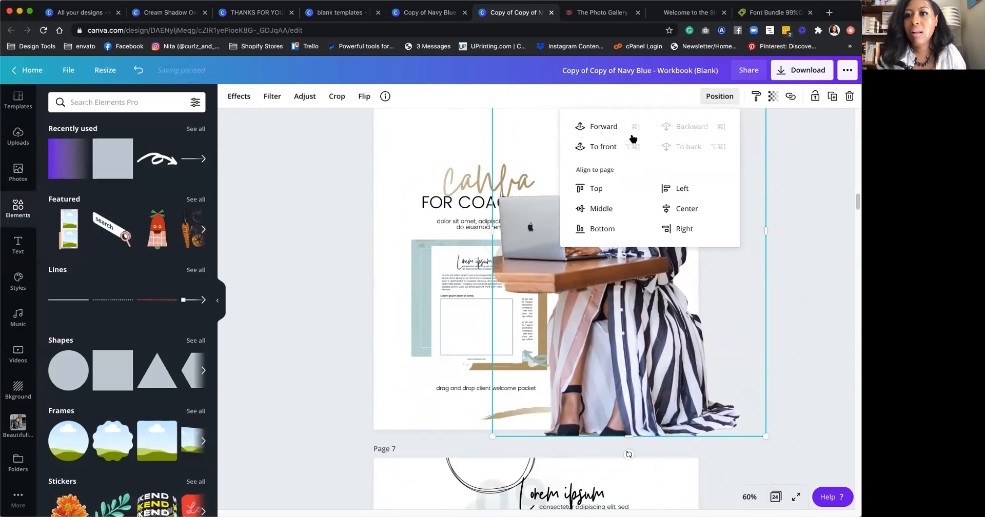
drag(604, 304, 637, 277)
scroll(612, 251, up, 2)
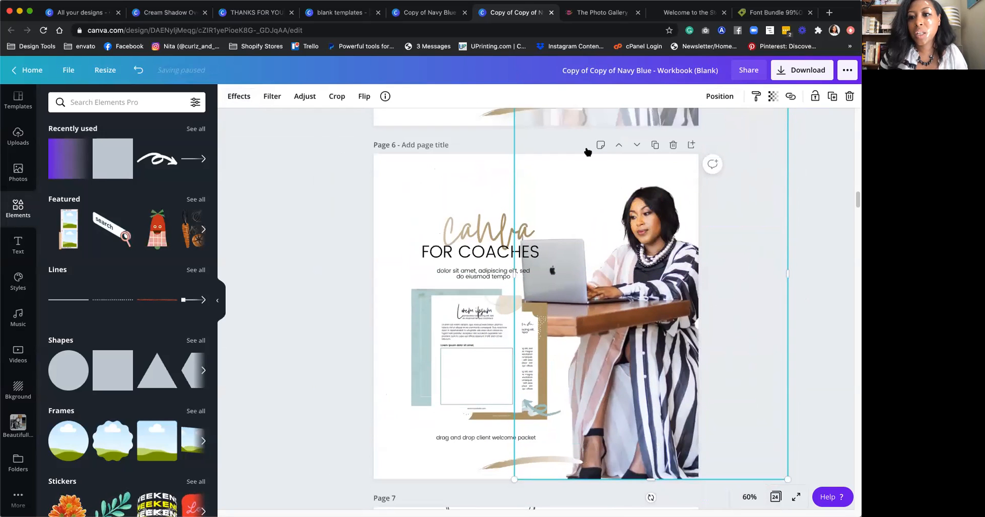
Step: Shift the woman's cutout right and try the muted blue-green brand color as page 6's background
click(402, 177)
click(560, 154)
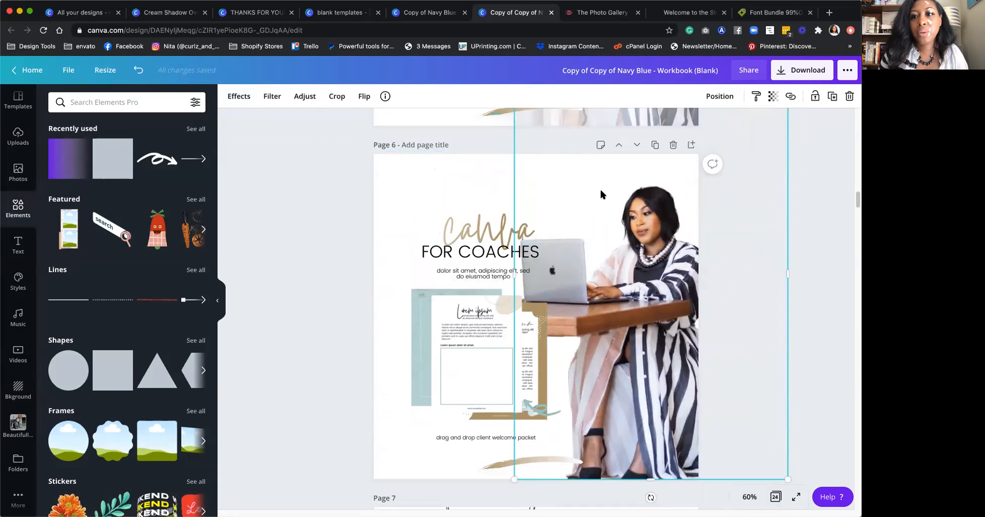
drag(600, 194, 656, 193)
click(531, 168)
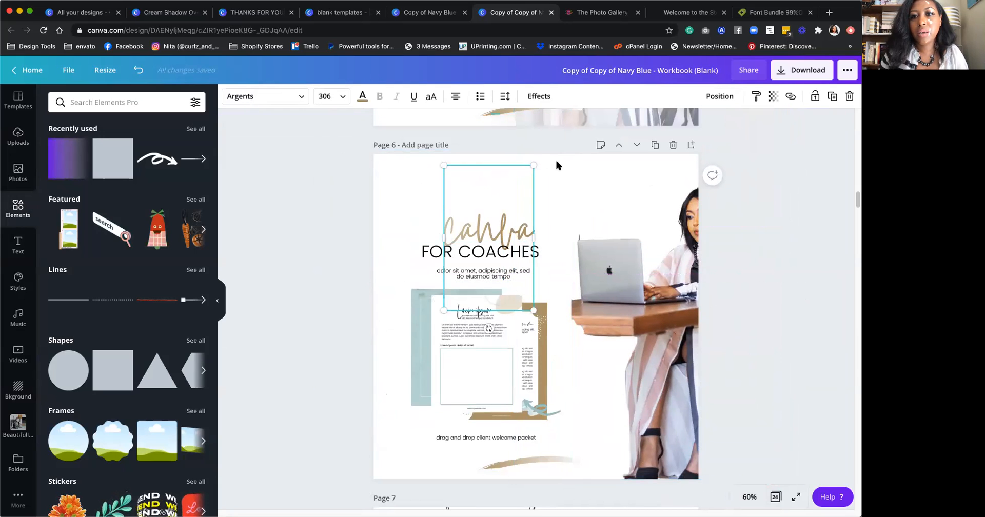
click(556, 164)
click(229, 97)
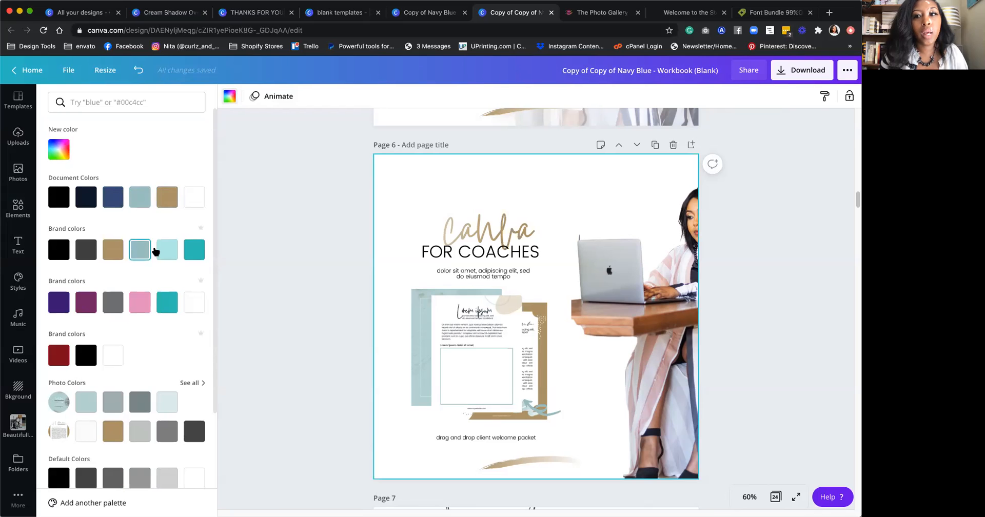
click(146, 251)
Step: Move the woman's cutout back toward the page images and set its transparency to 24
drag(690, 273, 628, 272)
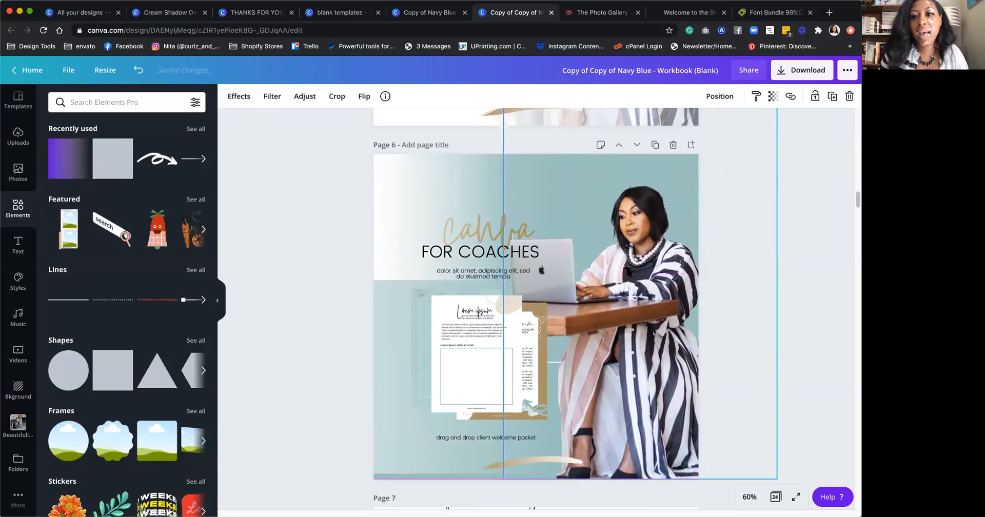
click(770, 99)
drag(733, 122, 693, 122)
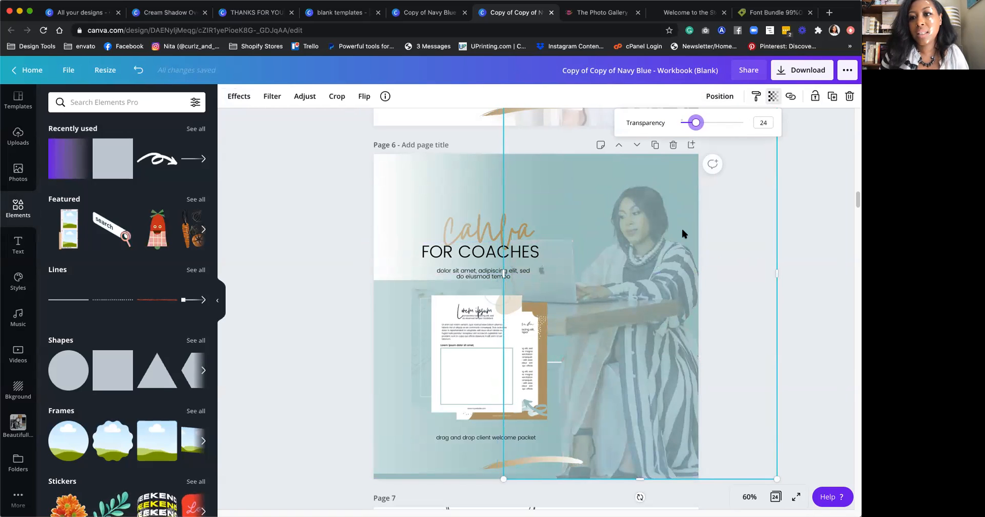
click(556, 165)
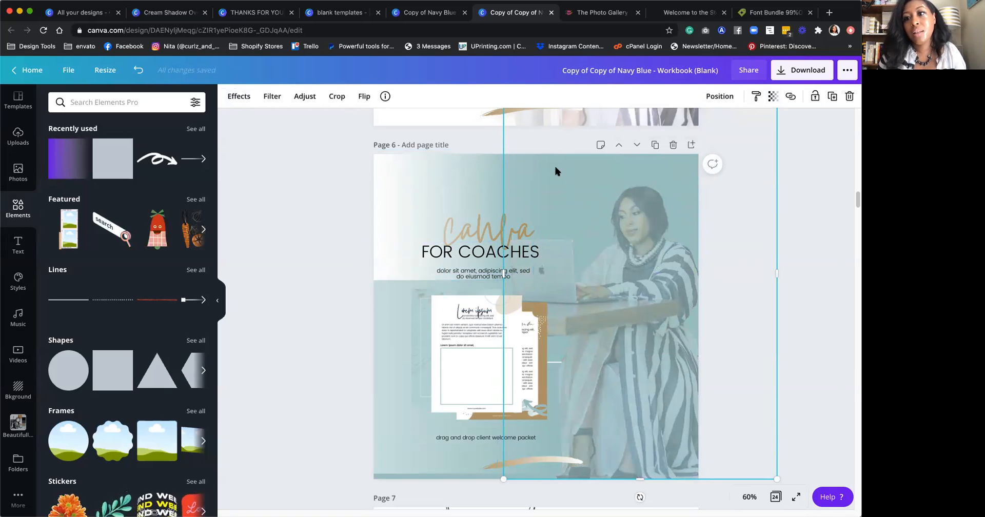
Step: Delete the white gradient overlays from page 6's left side and set the page background to white
click(414, 178)
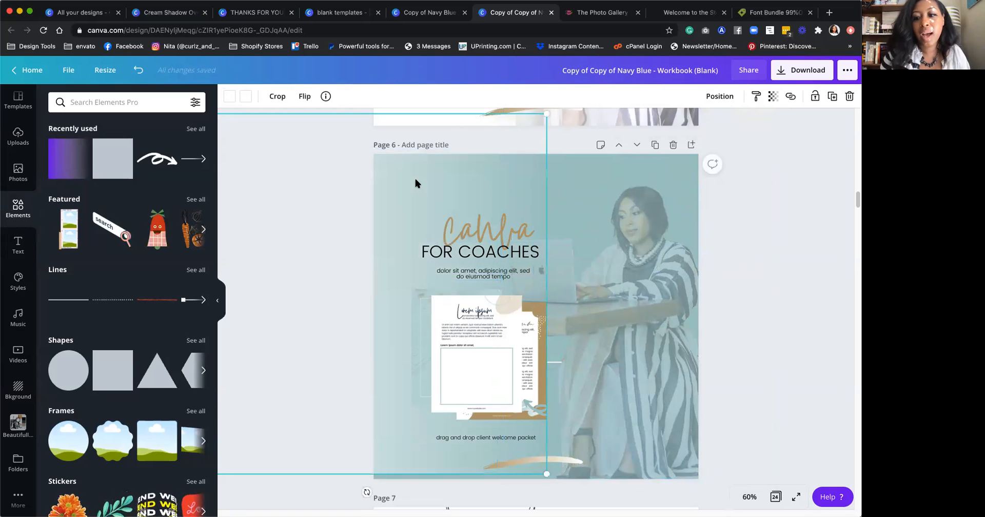
key(Delete)
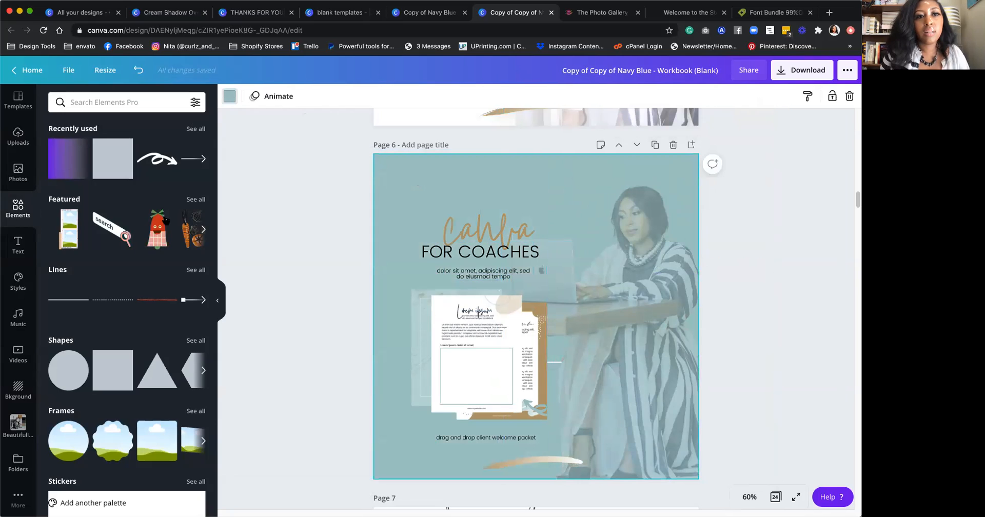
click(230, 96)
click(195, 197)
click(303, 208)
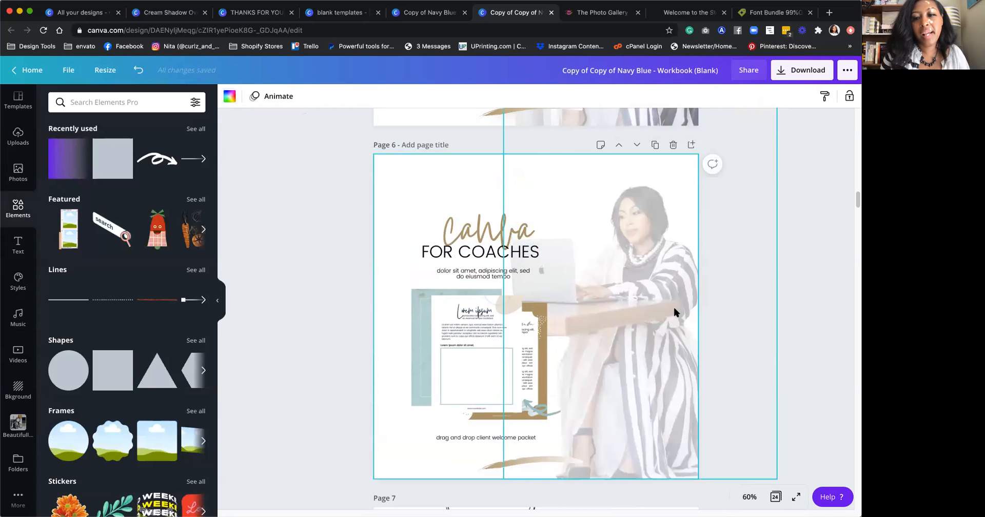
Step: Move the woman's cutout up and to the right on page 6 and set its transparency to 13
drag(647, 301, 677, 289)
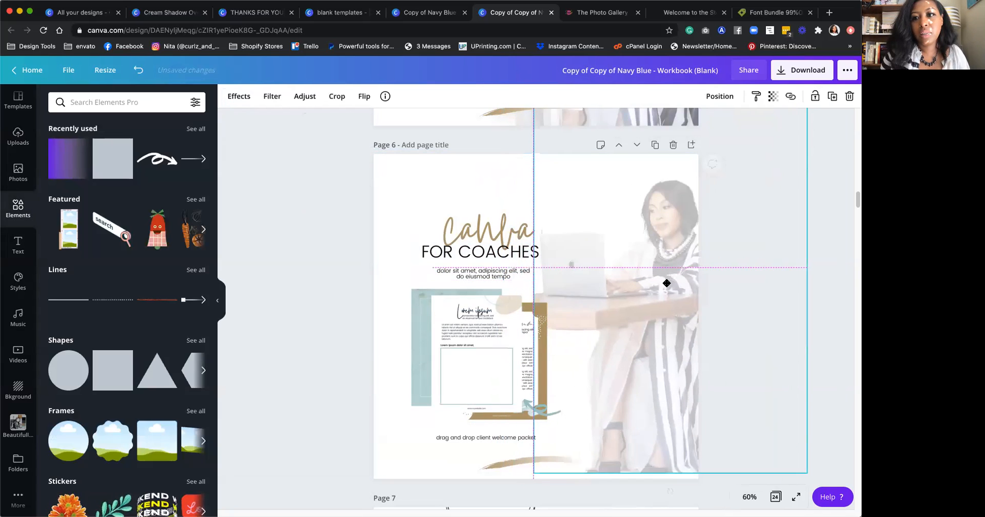
click(772, 97)
drag(697, 123, 689, 122)
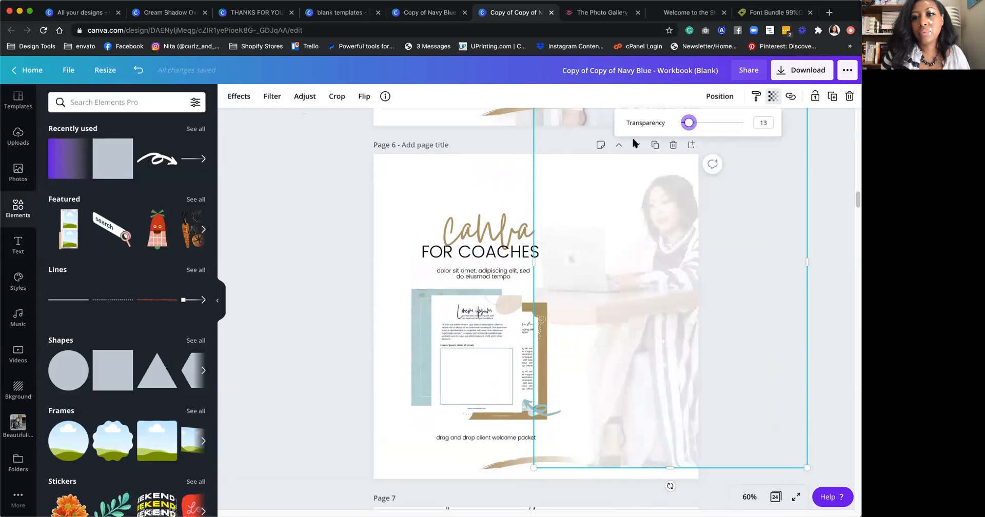
click(357, 226)
Step: Move page 6's heading, subtitle and page images together to the page center and nudge the faded cutout slightly left
drag(331, 224, 562, 408)
mouse_move(491, 349)
mouse_down()
mouse_move(534, 346)
mouse_move(498, 345)
mouse_up()
click(291, 269)
drag(336, 166, 559, 413)
shift+click(673, 324)
drag(486, 325, 542, 337)
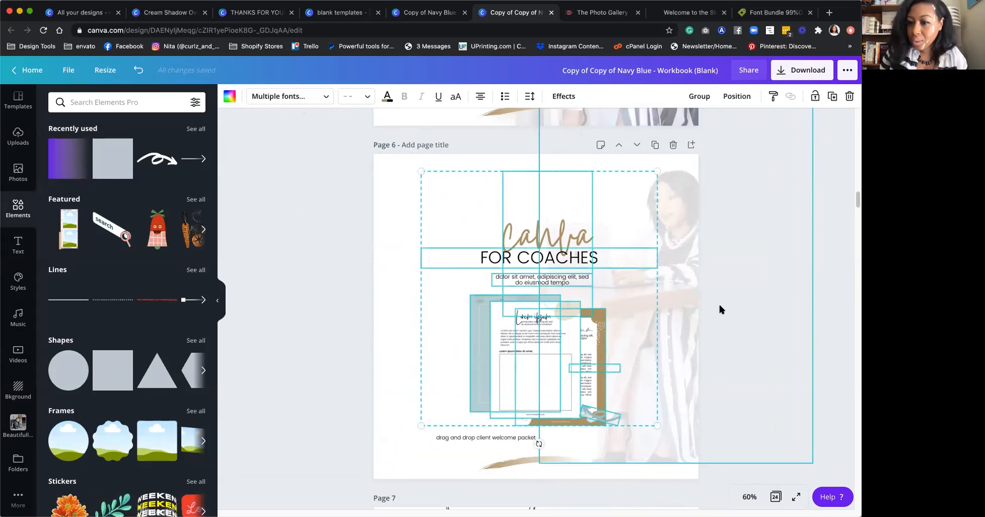
drag(679, 314, 669, 315)
click(829, 350)
Step: Center page 6's welcome packet caption beneath the page images
scroll(641, 287, down, 2)
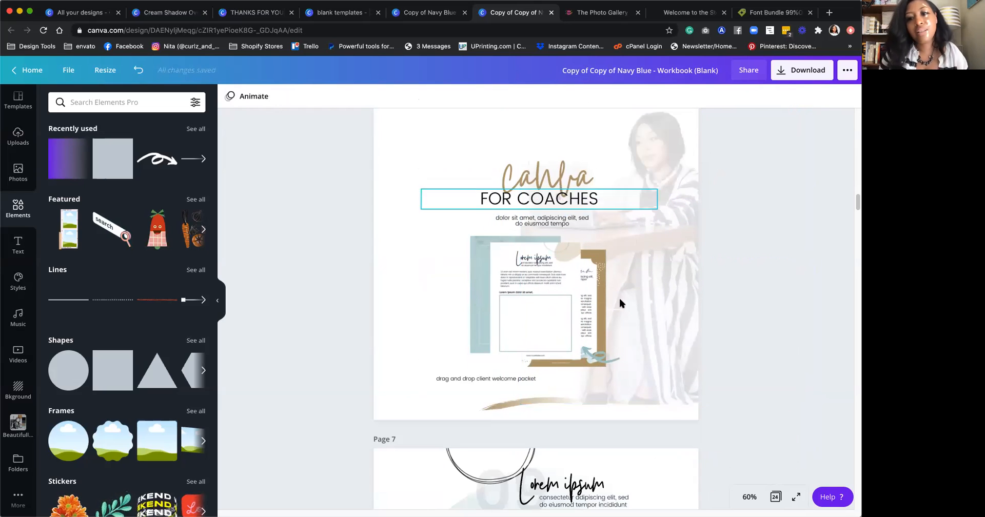
drag(514, 381, 572, 379)
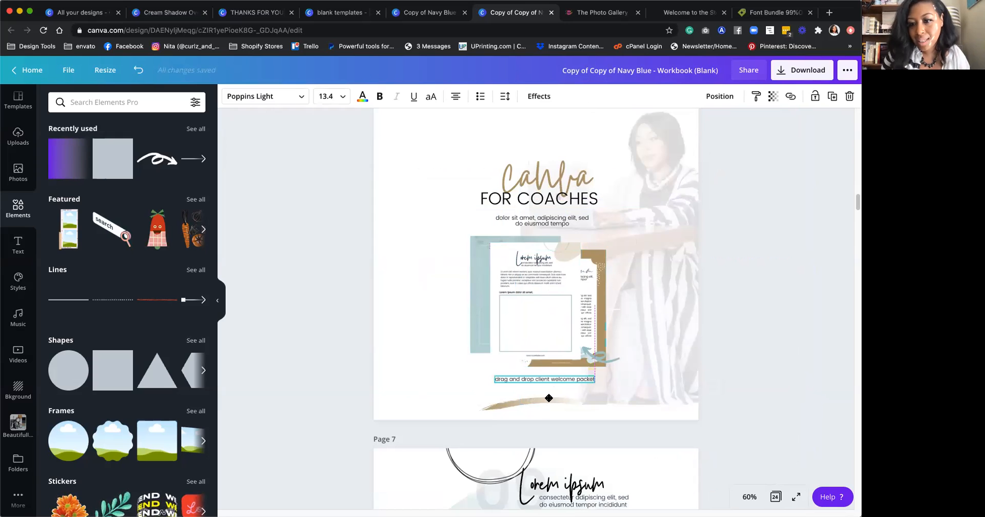
click(508, 195)
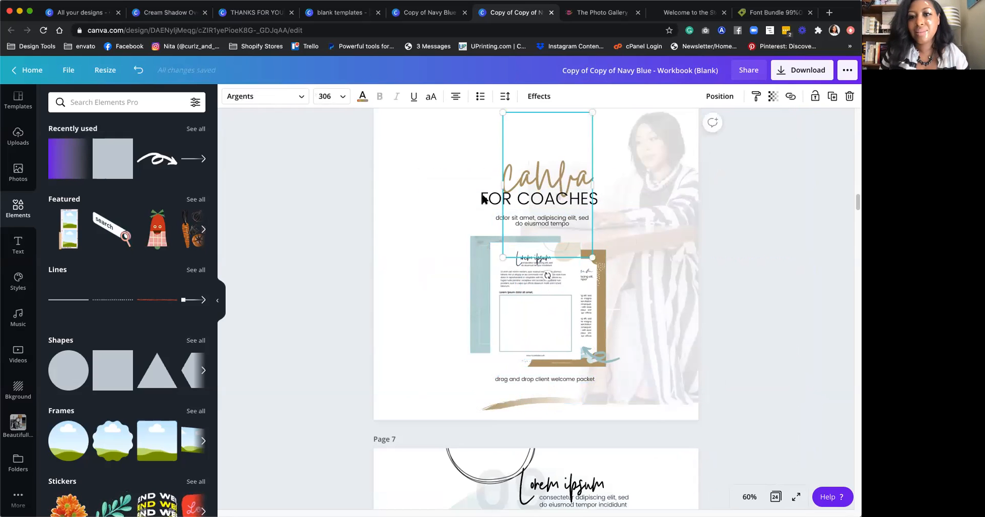
Step: Move page 6's "canva FOR COACHES" heading and its subtitle up toward the top of the page
shift+click(503, 194)
drag(537, 185, 534, 148)
drag(530, 218, 529, 188)
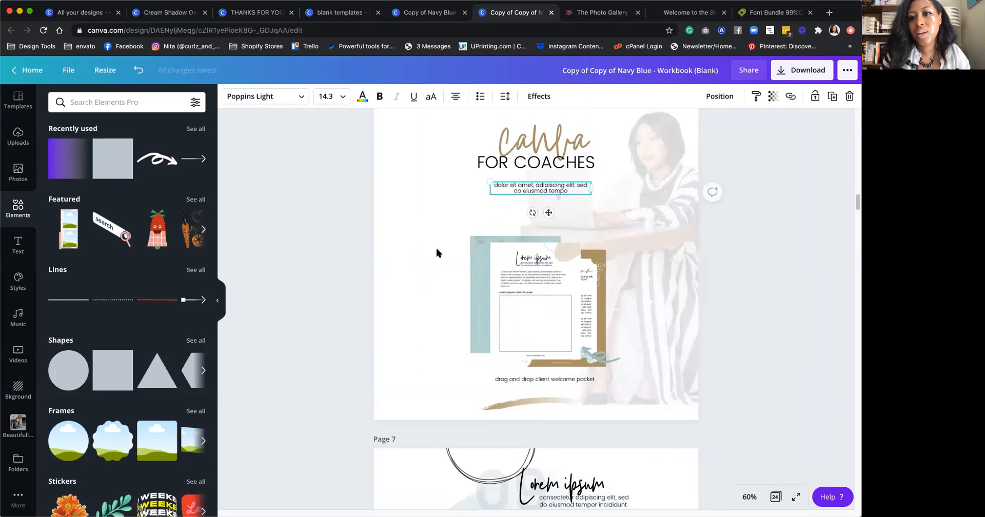
Step: Move page 6's overlapping page images up together, closer to the subtitle, leaving the faded cutout in place
drag(332, 257, 579, 355)
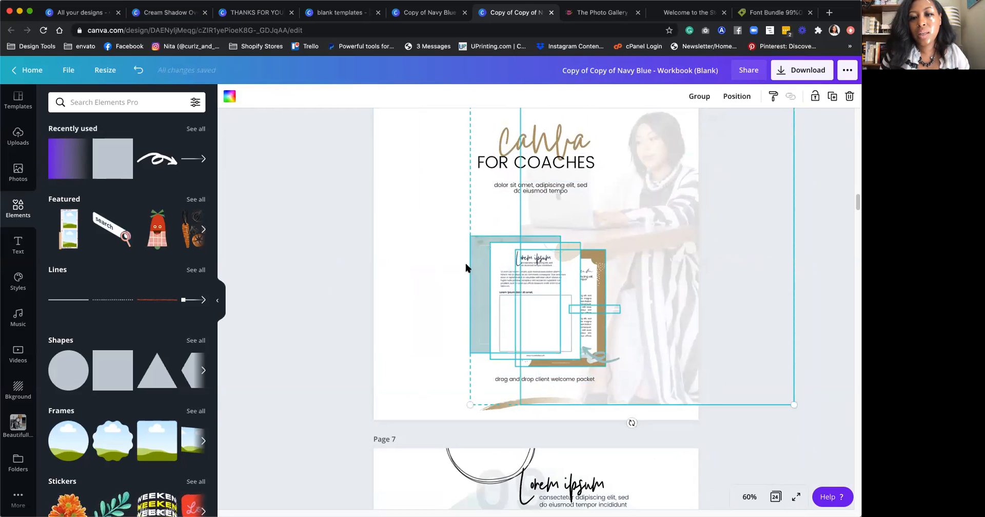
shift+click(646, 224)
drag(521, 272, 520, 247)
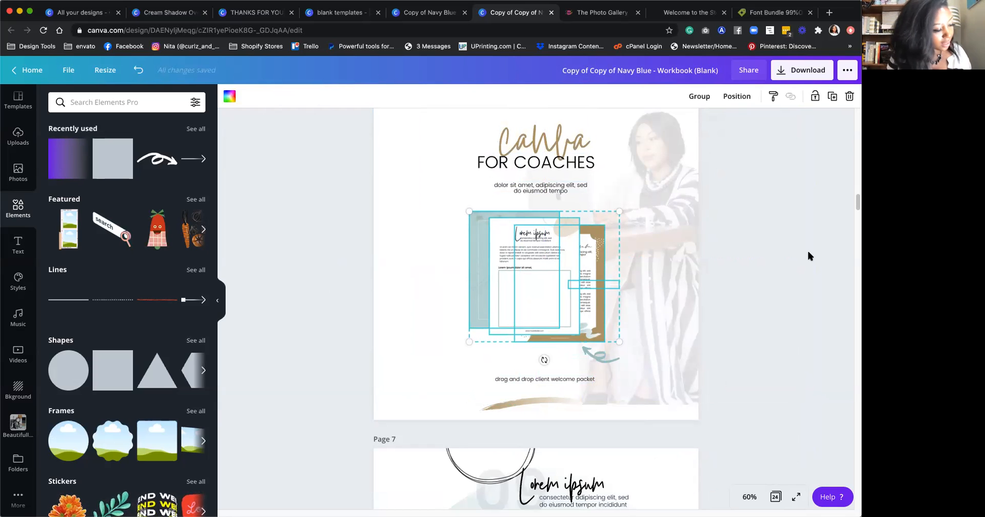
Step: Move page 6's welcome packet caption up beneath the page images and place the teal arrow at their lower-right corner
drag(545, 380, 546, 367)
click(672, 330)
drag(604, 356, 619, 345)
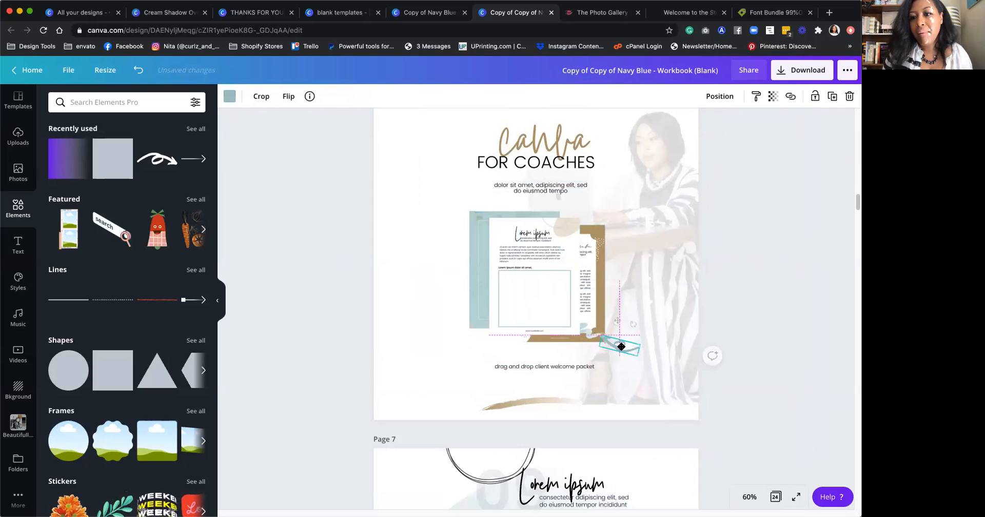
click(775, 463)
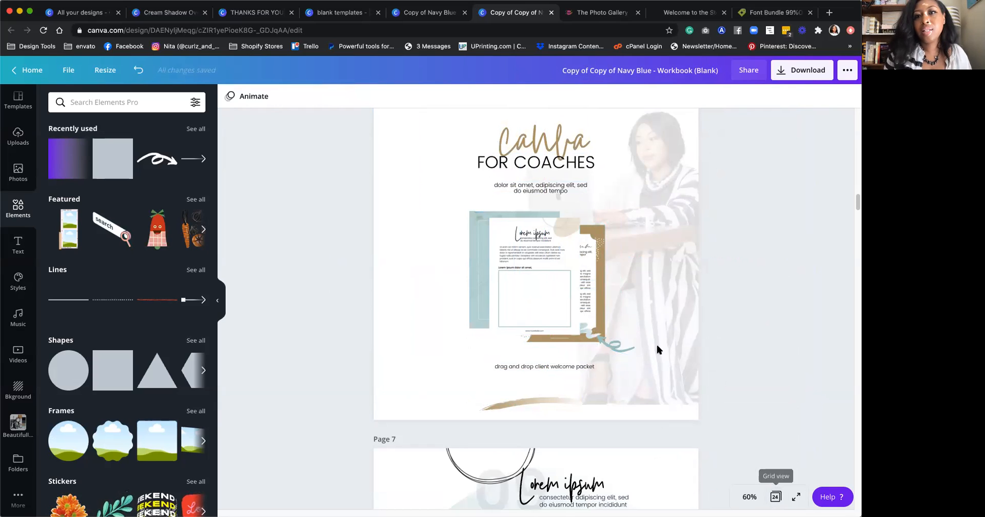
scroll(656, 342, up, 1)
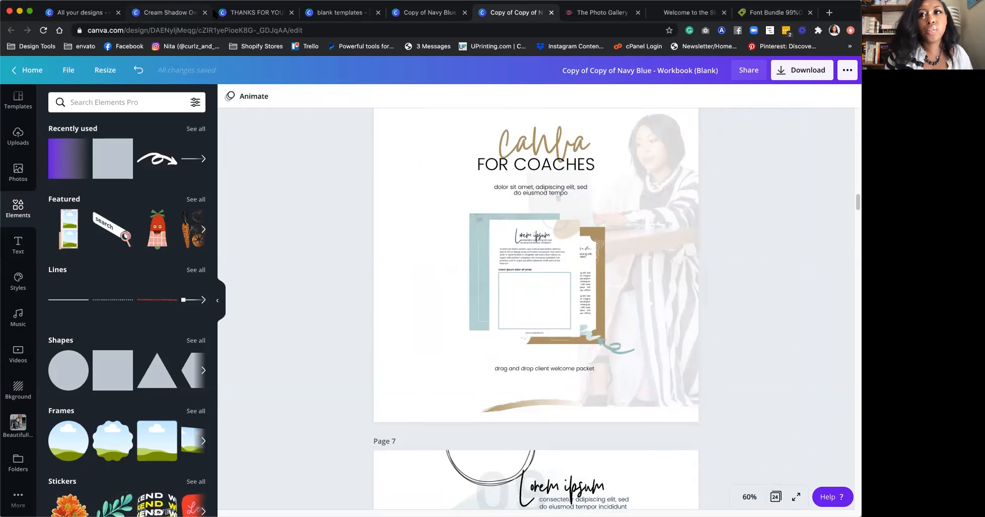
Step: Close the photo gallery, stock photo and font bundle pages in the browser
click(702, 12)
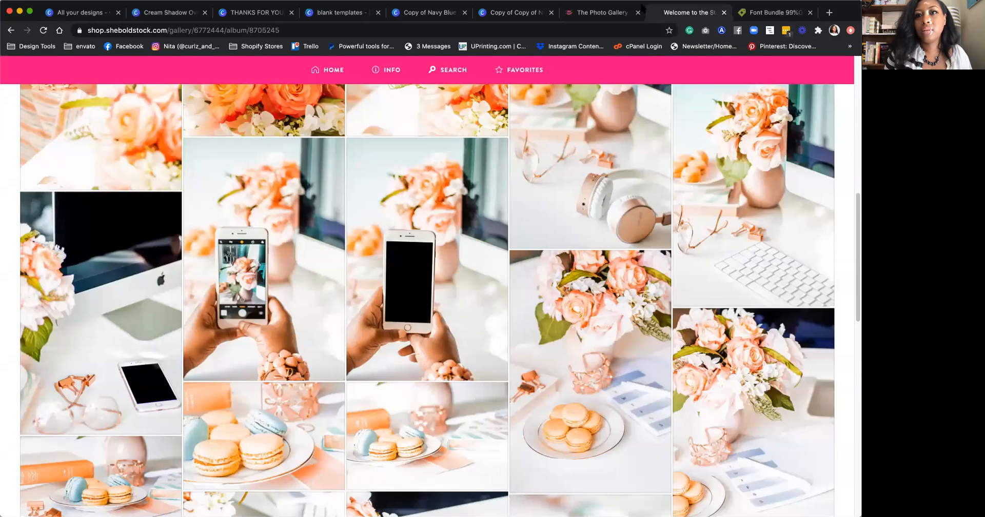
click(582, 13)
click(639, 16)
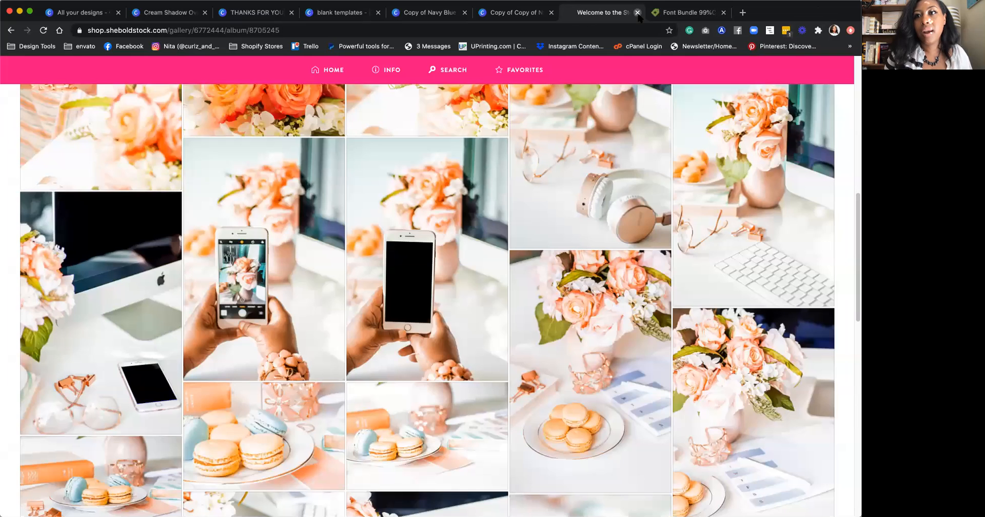
click(639, 15)
key(ctrl+w)
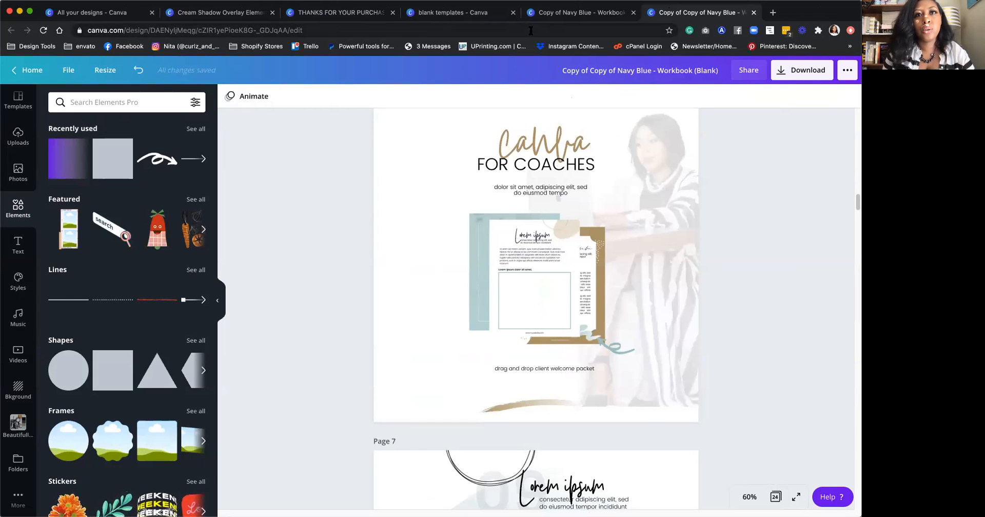
Step: Look over the blank templates folder and switch to the list of all designs
click(447, 13)
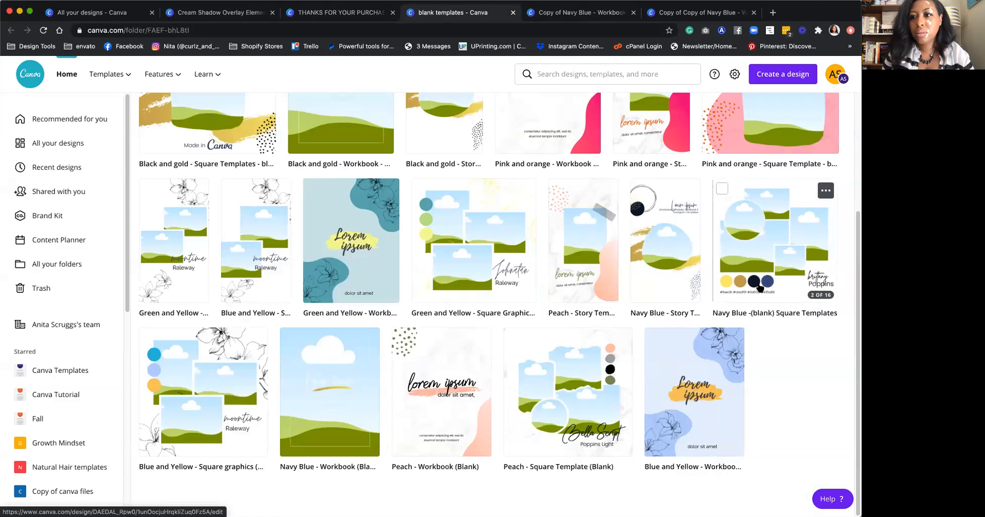
scroll(506, 250, up, 3)
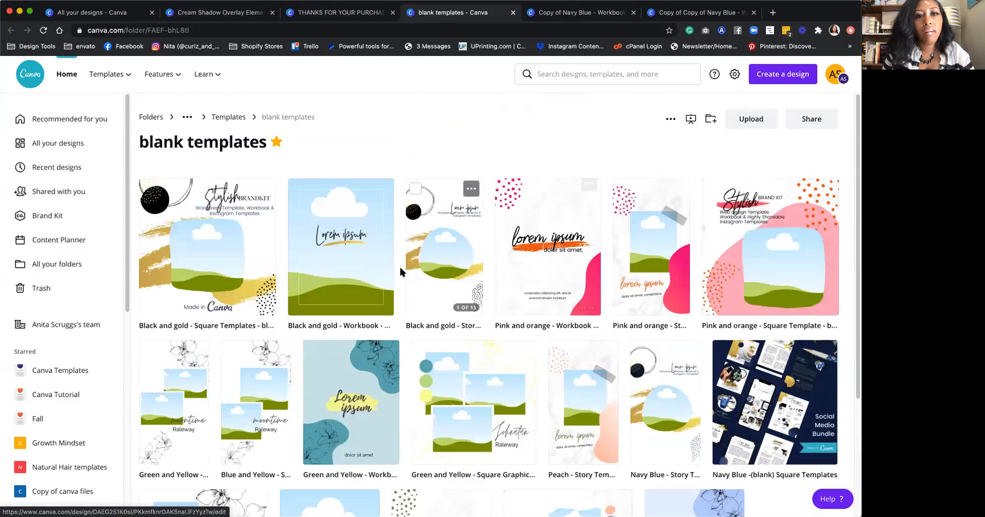
click(54, 142)
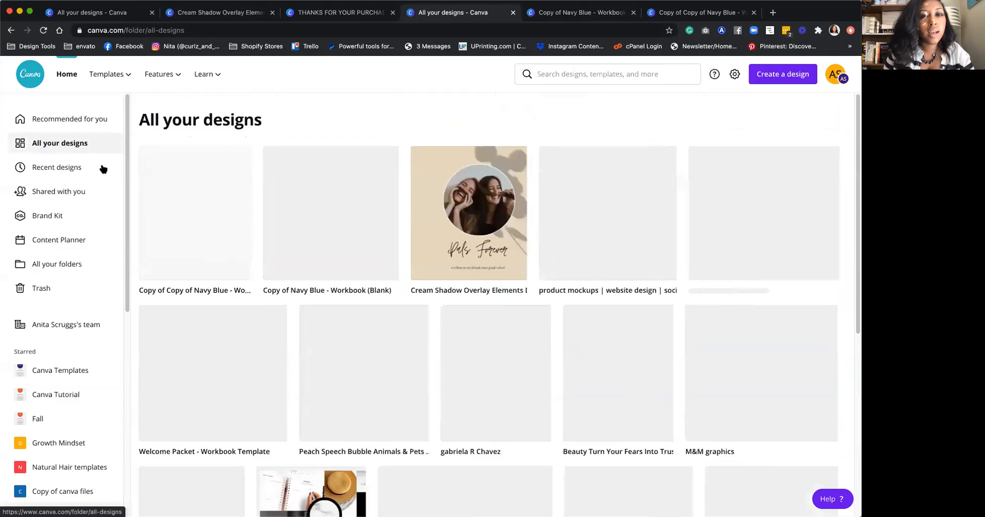
Step: Find the original Navy Blue - Workbook among all designs, open it and show all its pages in grid view
scroll(478, 336, down, 5)
scroll(477, 336, down, 20)
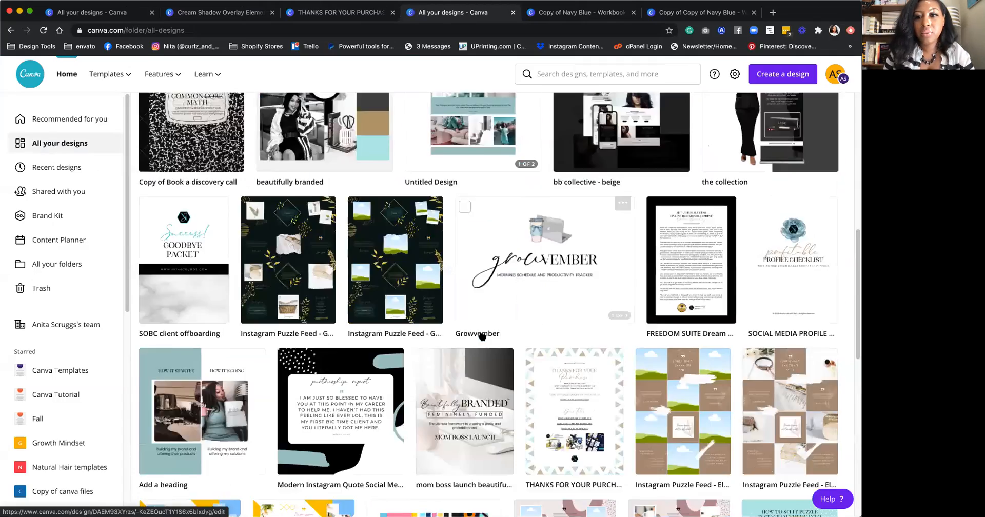
scroll(487, 342, down, 10)
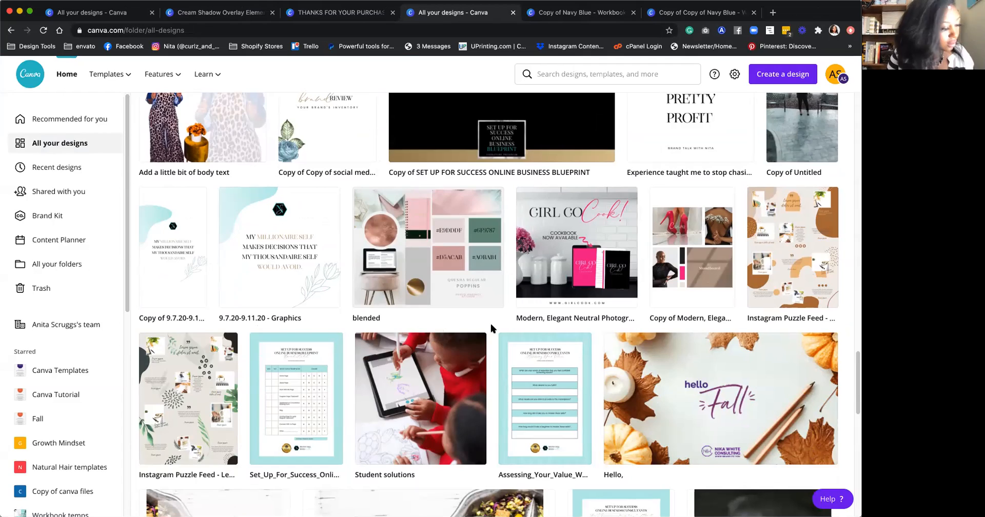
scroll(490, 325, down, 10)
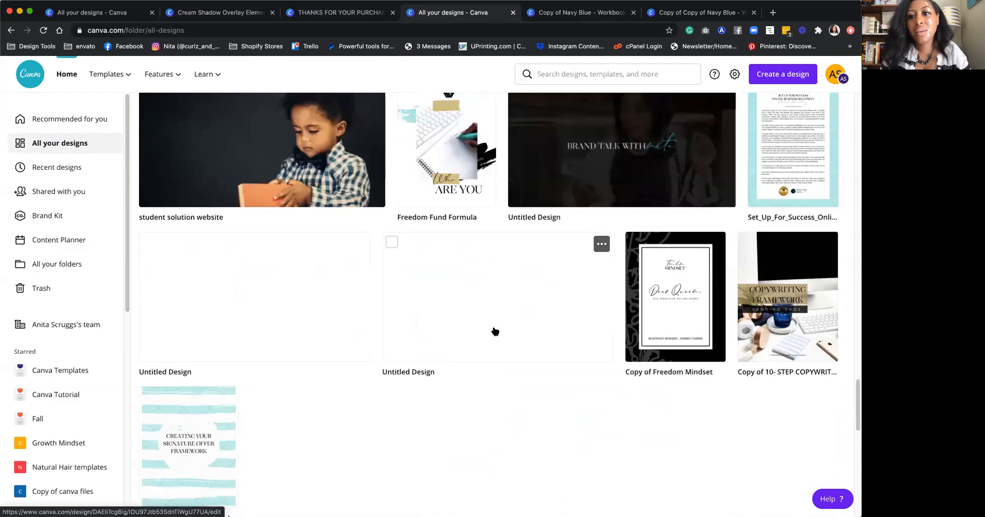
scroll(495, 331, down, 10)
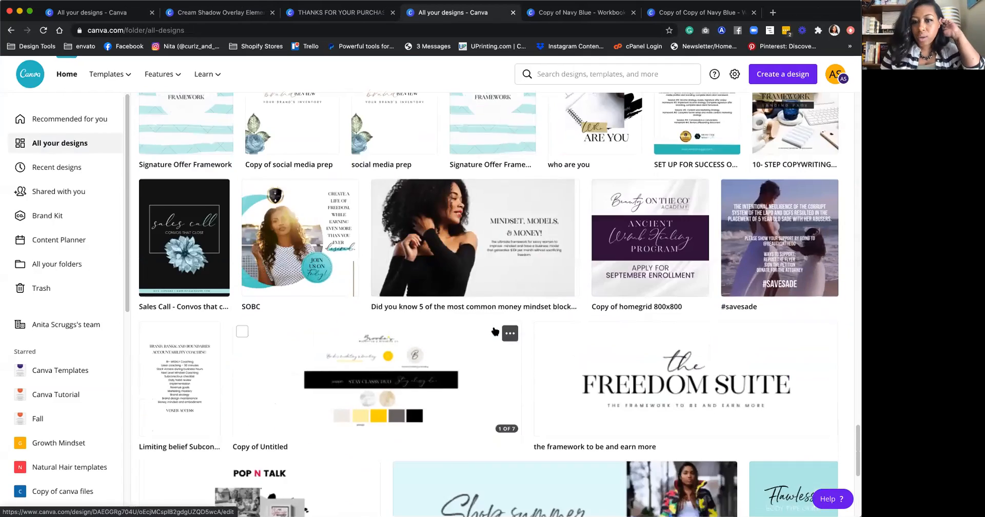
scroll(495, 332, down, 10)
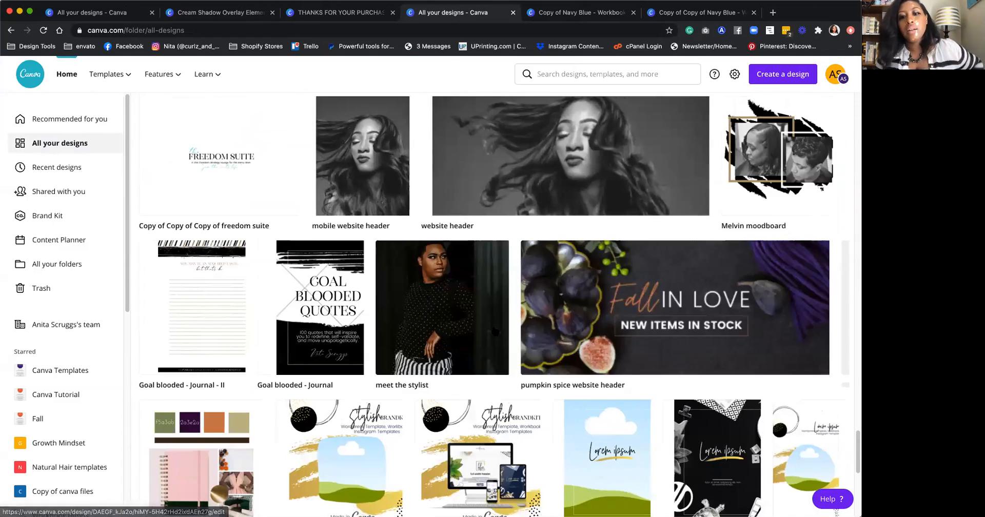
scroll(495, 332, down, 6)
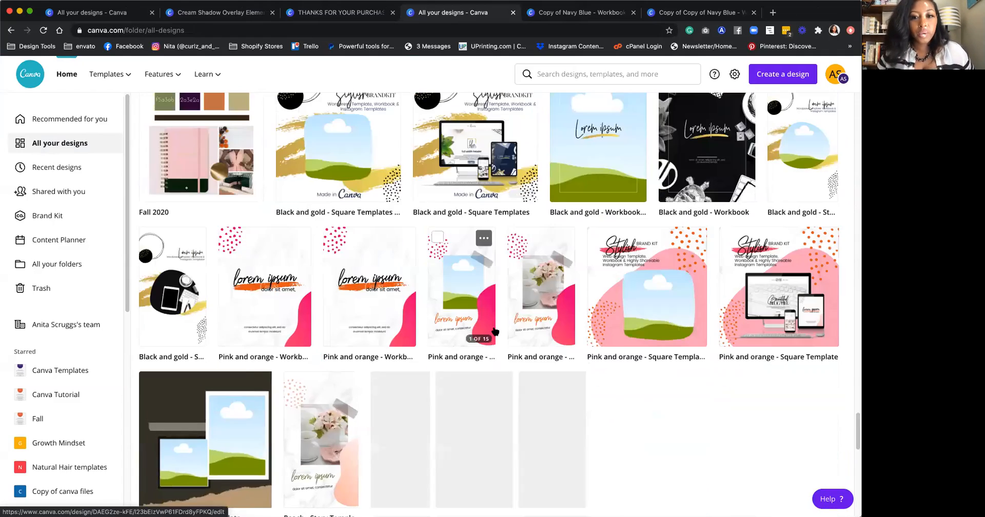
scroll(495, 331, down, 10)
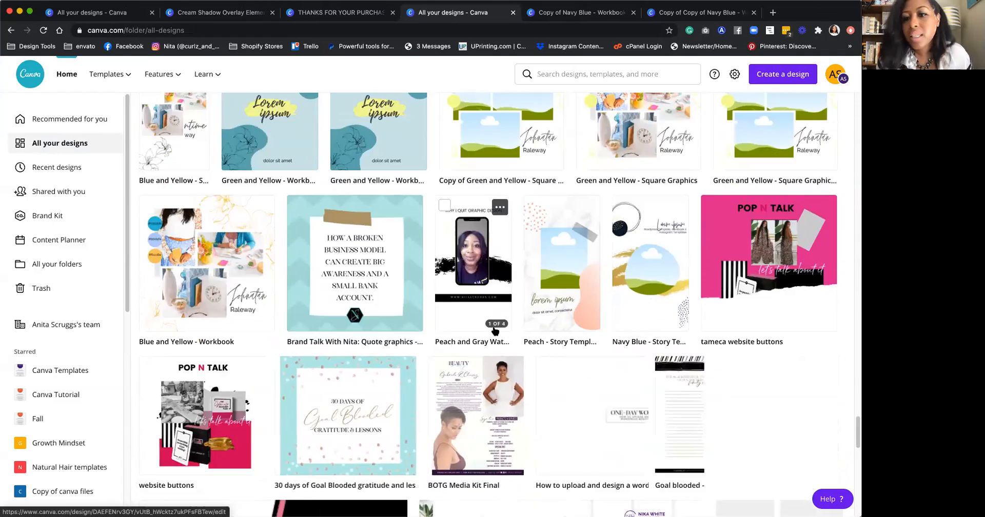
scroll(495, 331, down, 10)
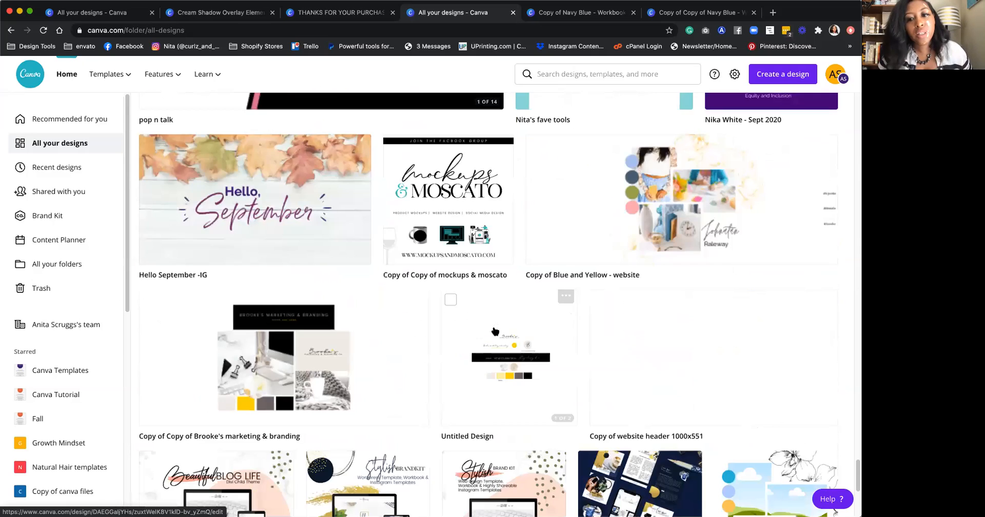
scroll(495, 331, down, 5)
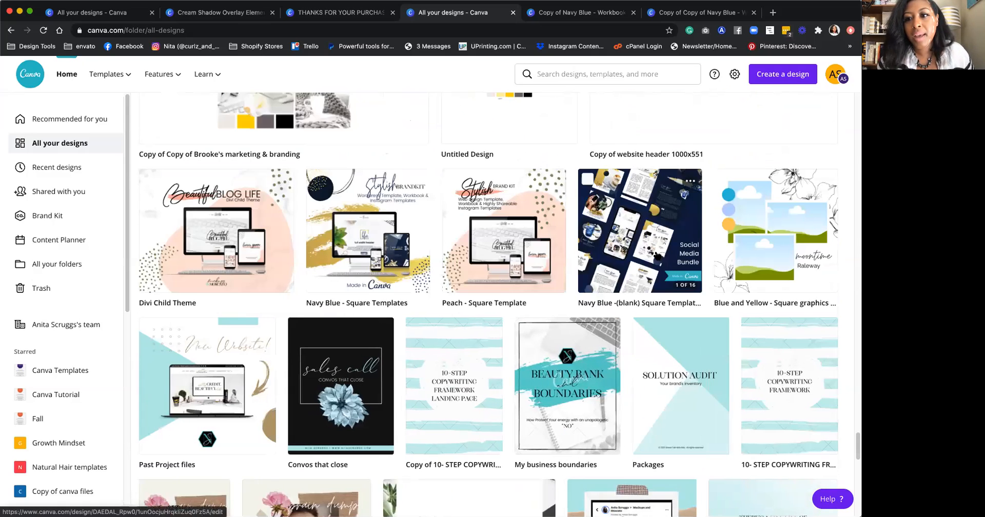
scroll(656, 255, down, 7)
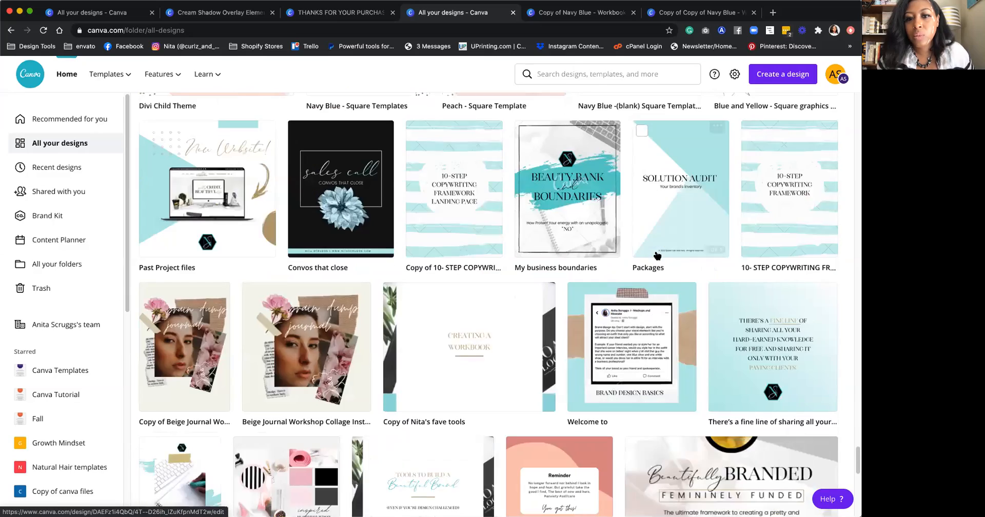
scroll(657, 255, down, 12)
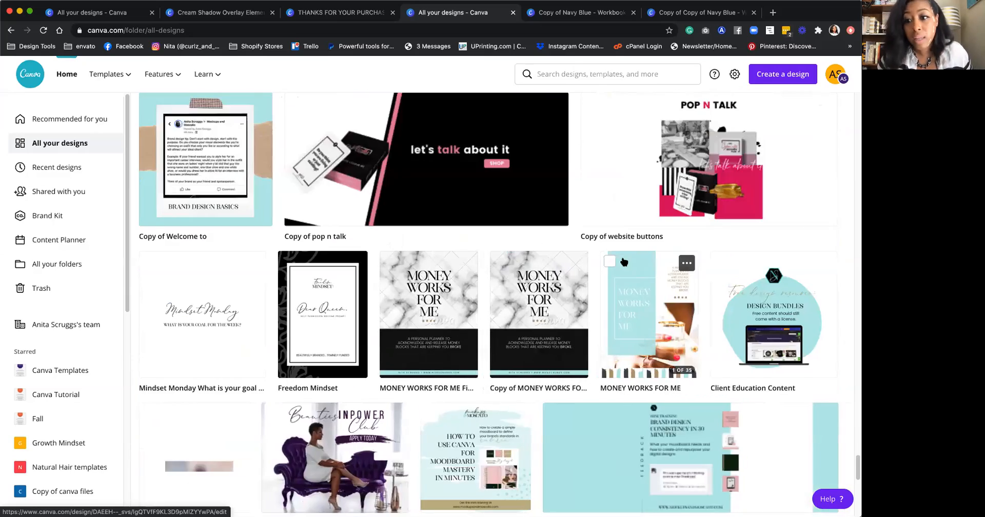
scroll(624, 263, down, 8)
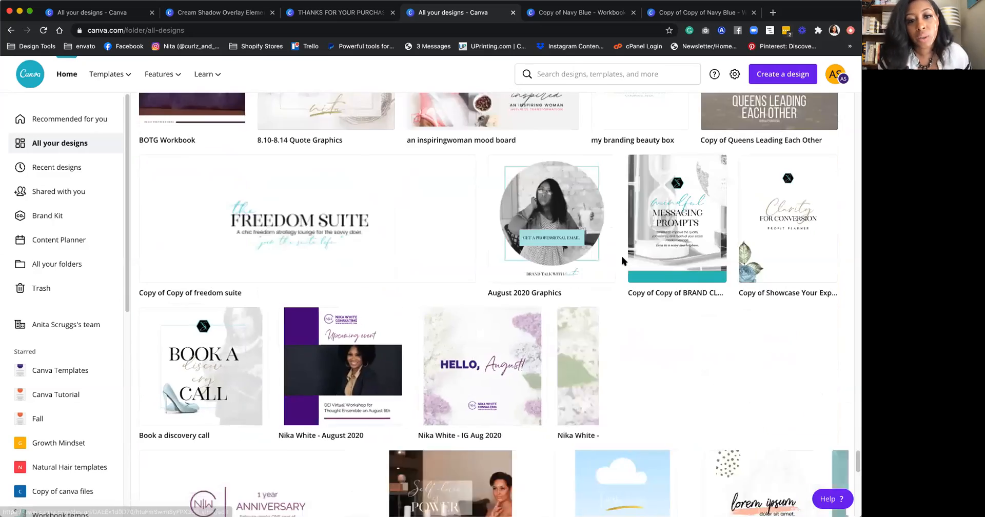
scroll(622, 257, down, 8)
scroll(667, 272, down, 2)
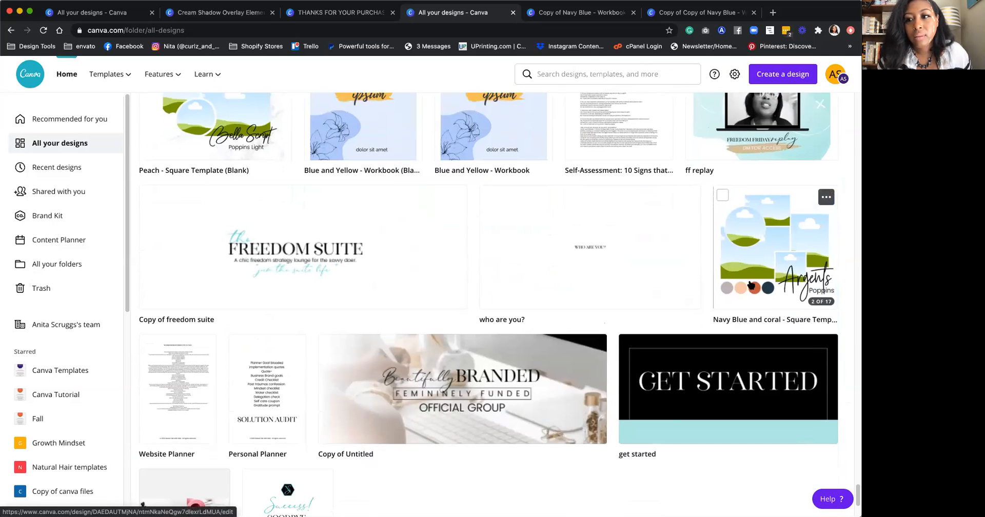
scroll(749, 281, down, 6)
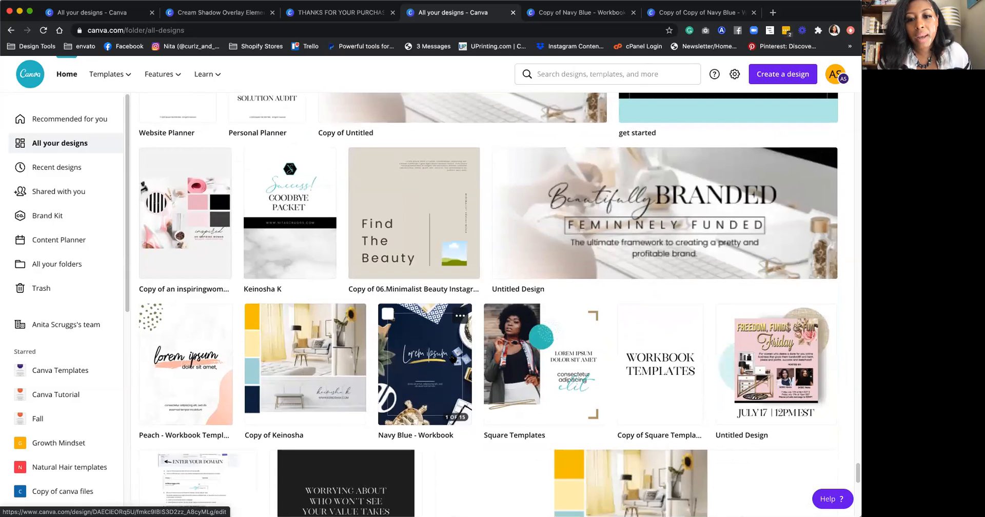
click(449, 350)
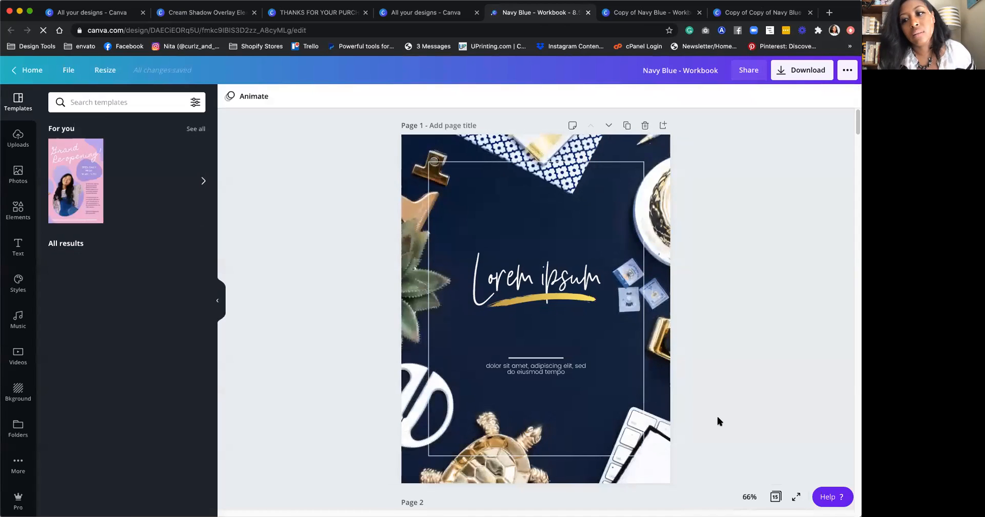
click(776, 496)
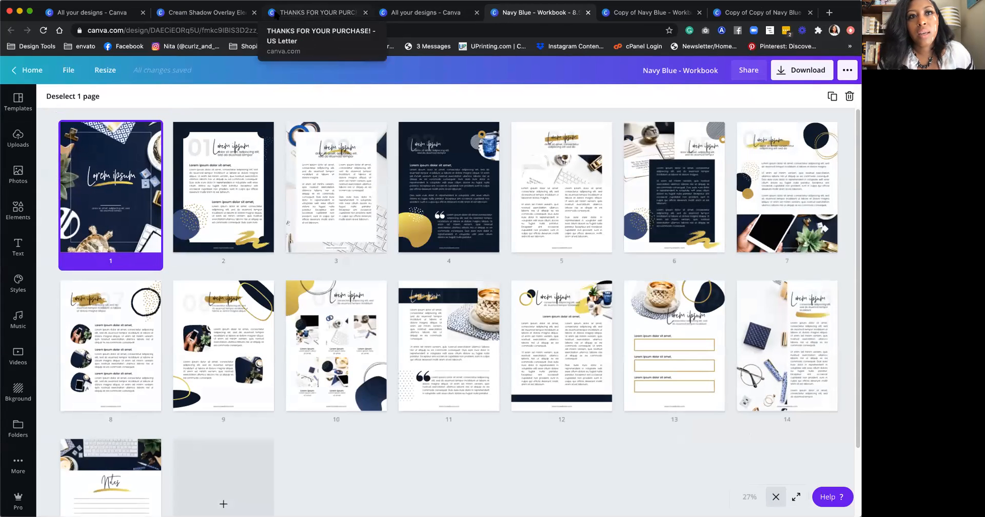
Step: Compare the pages of Copy of Navy Blue - Workbook (Blank) with the original Navy Blue - Workbook
click(651, 11)
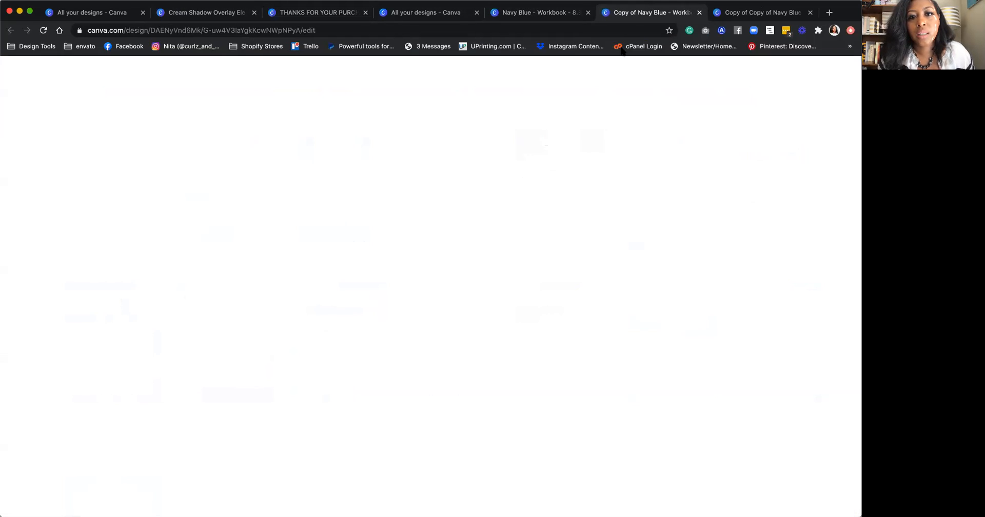
click(584, 195)
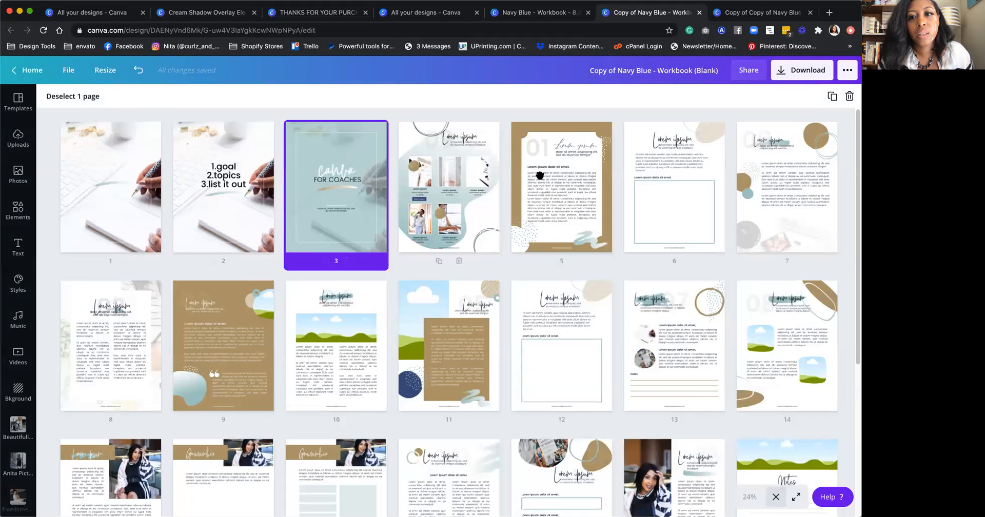
scroll(582, 220, down, 1)
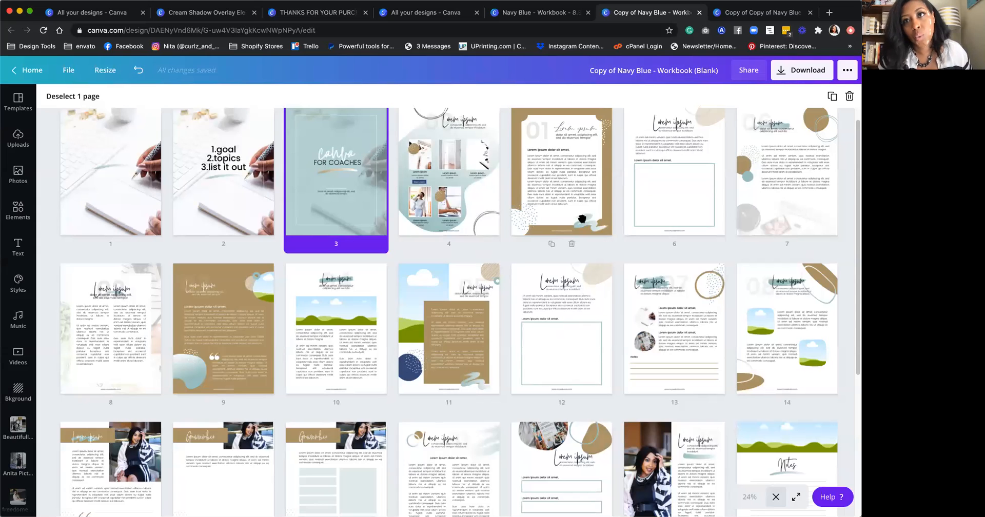
click(549, 16)
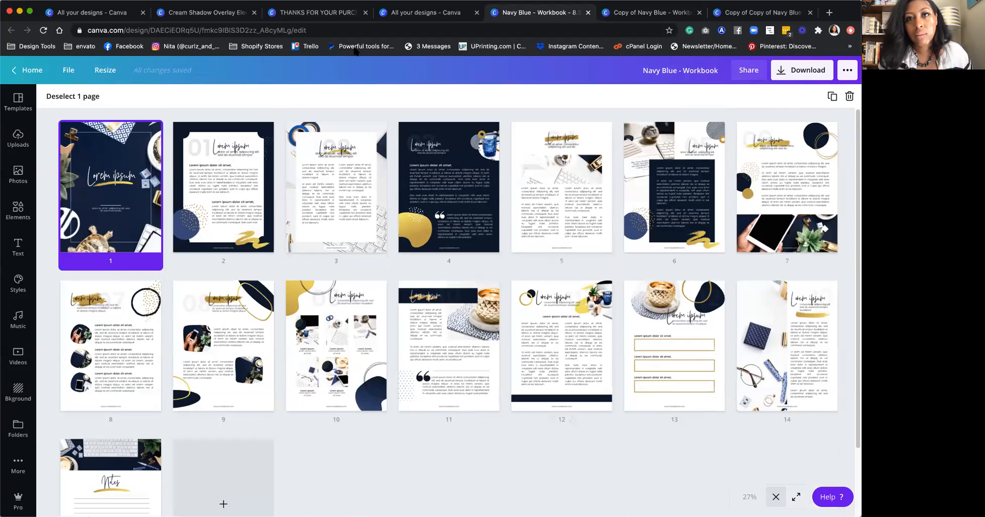
Step: Return to Copy of Copy of Navy Blue - Workbook (Blank) and review all its pages in grid view
click(755, 14)
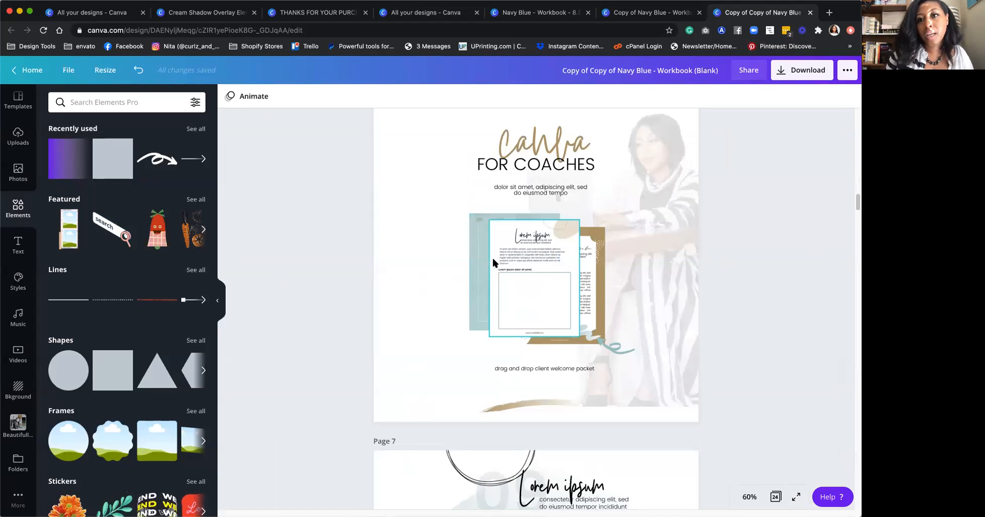
click(775, 497)
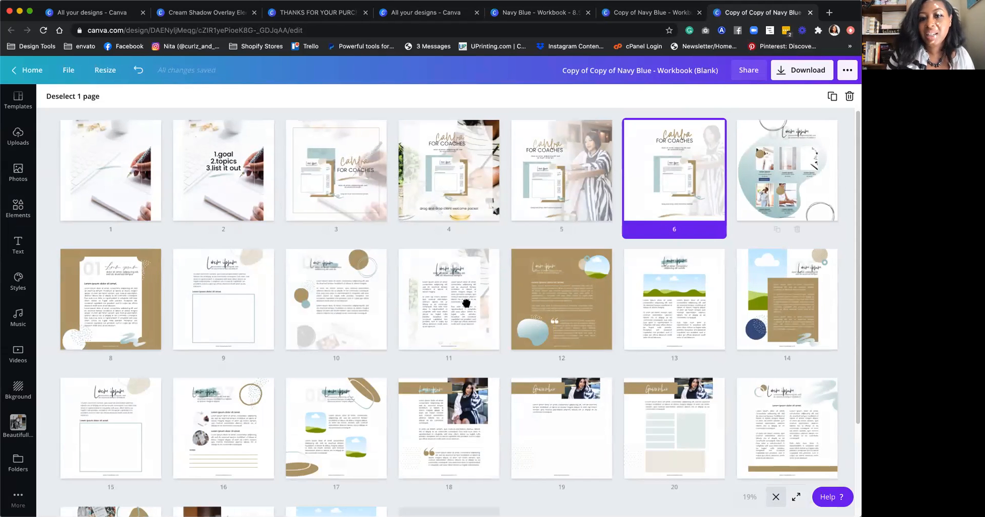
scroll(260, 246, down, 2)
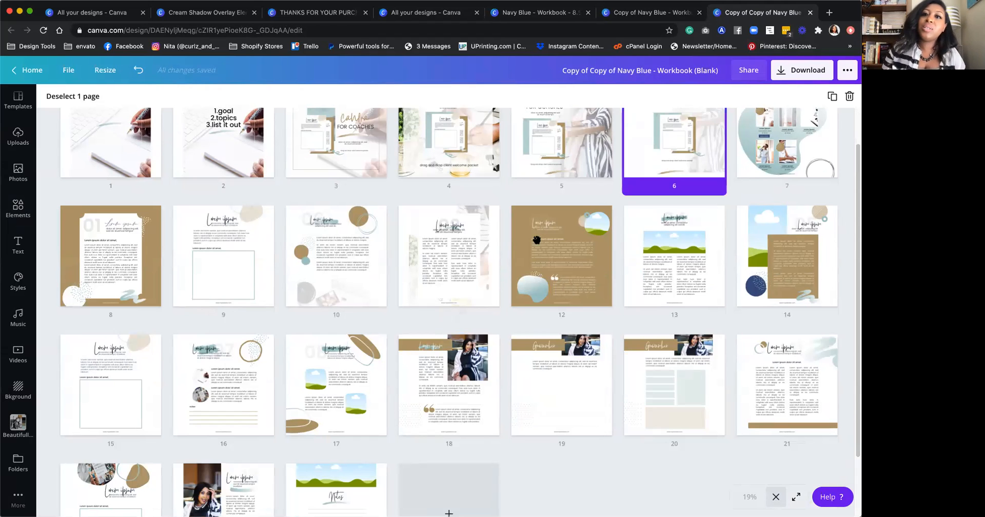
Step: Check the original Navy Blue - Workbook, return to Copy of Navy Blue - Workbook (Blank), and review its full page grid with no page selected
click(519, 13)
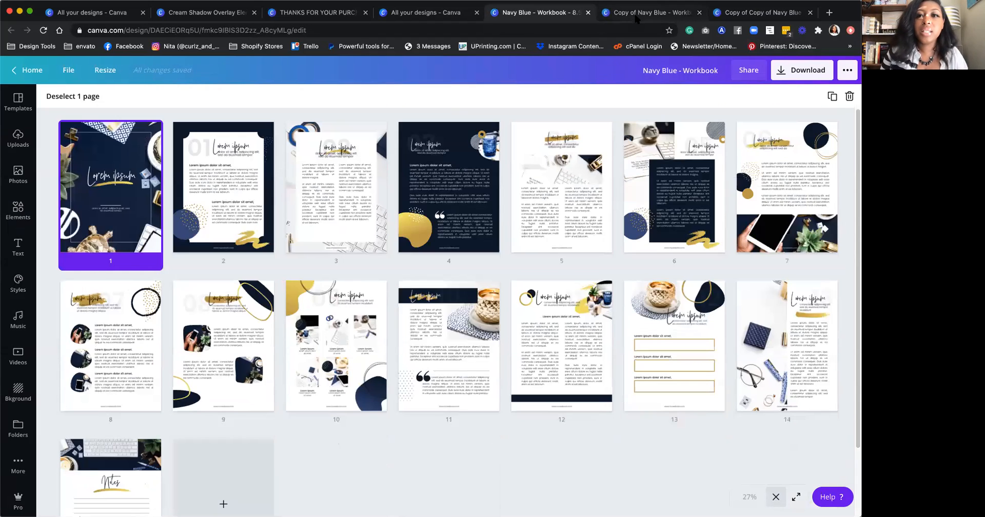
click(636, 16)
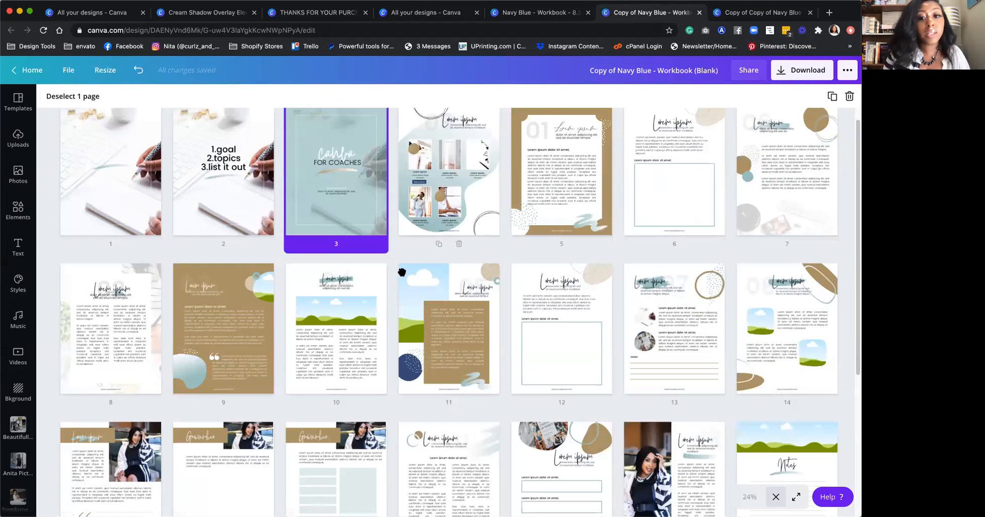
scroll(419, 320, down, 3)
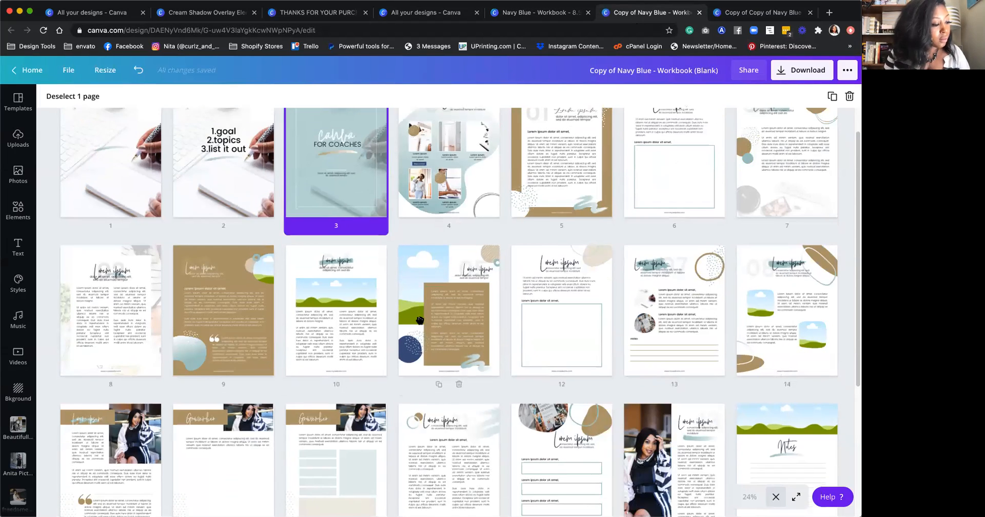
scroll(420, 320, down, 6)
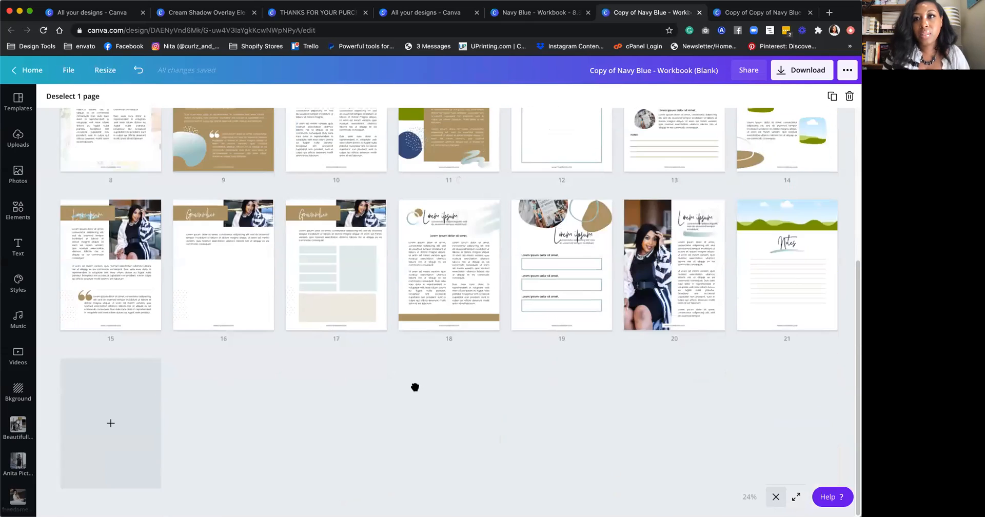
scroll(415, 387, up, 8)
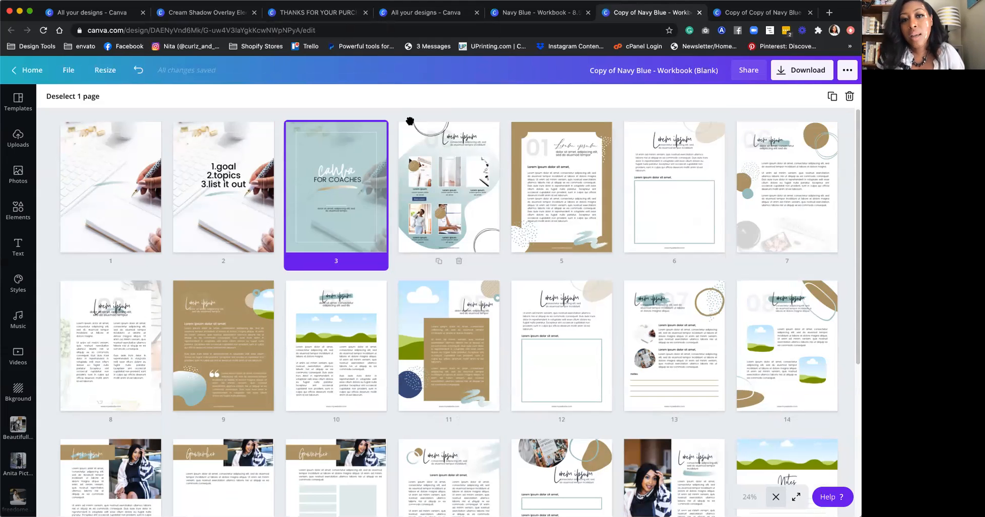
scroll(654, 269, down, 5)
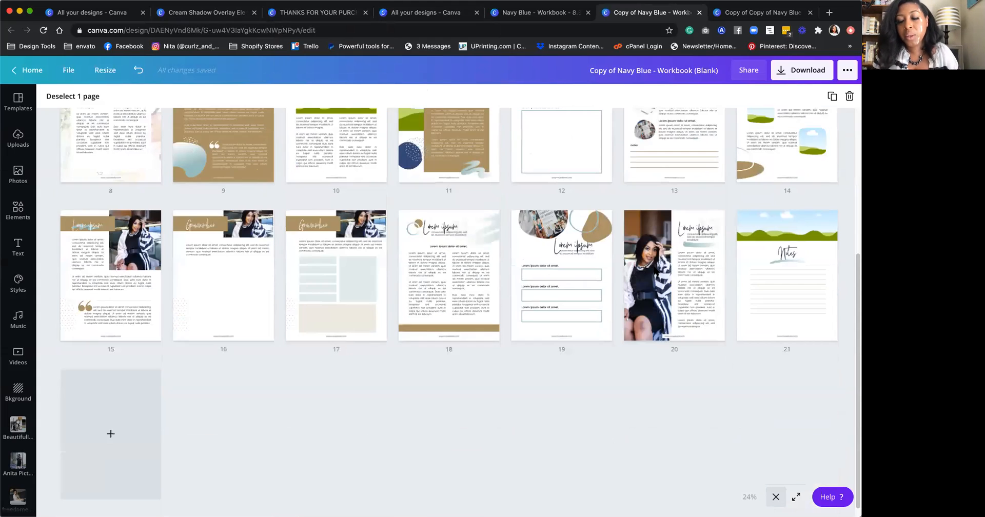
scroll(654, 268, down, 1)
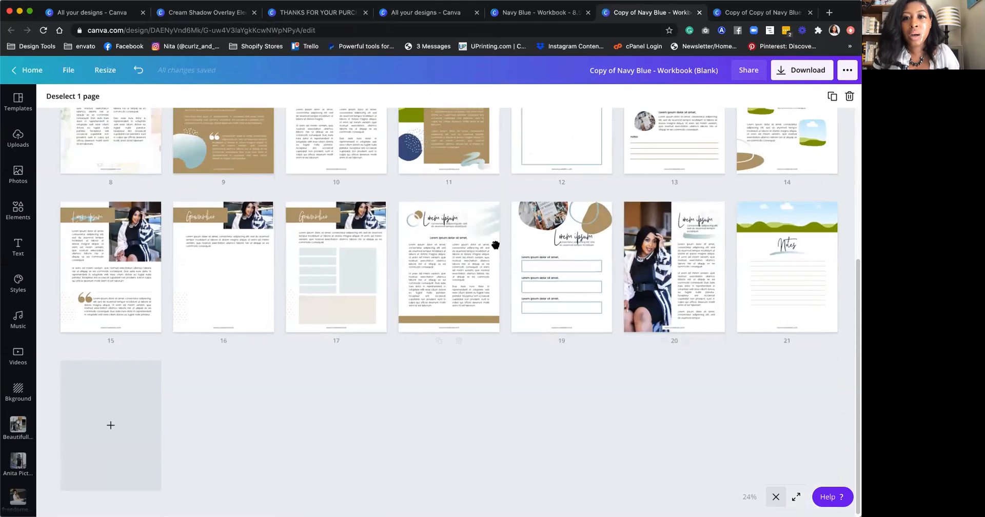
scroll(490, 246, up, 3)
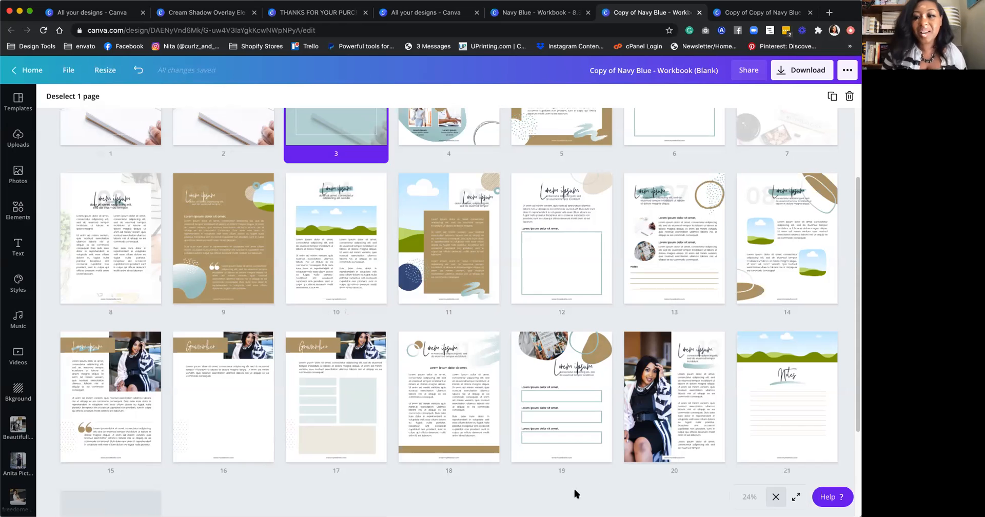
click(492, 492)
scroll(38, 389, down, 3)
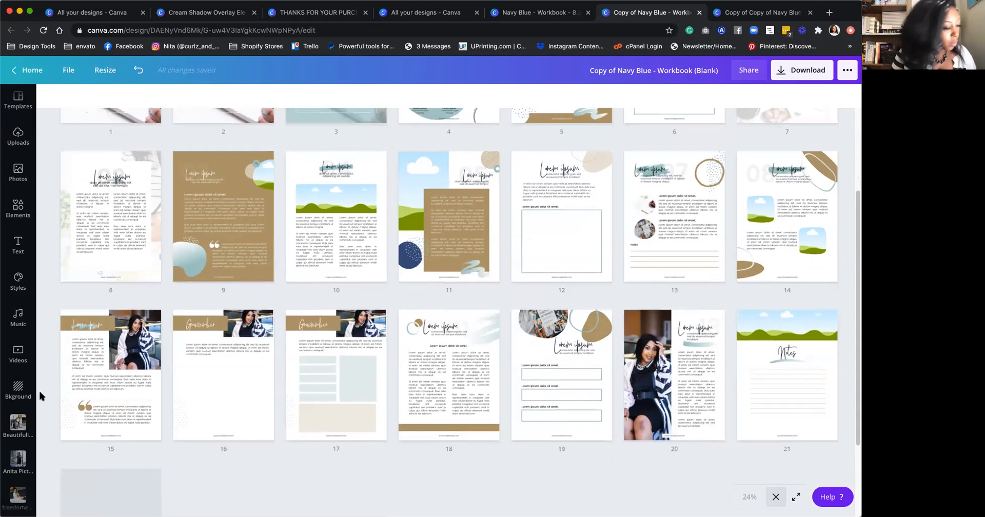
scroll(39, 388, down, 2)
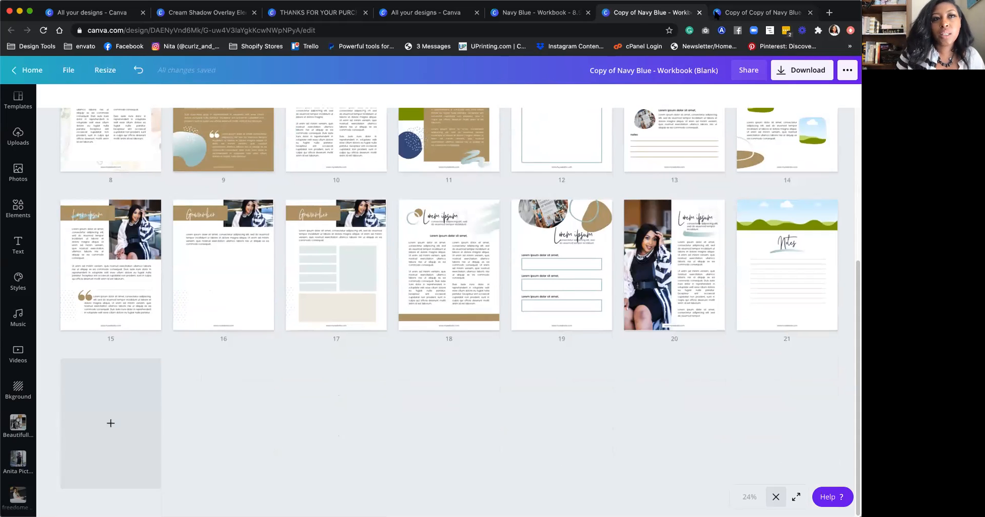
Step: Open mockupsandmoscato.com in a new browser tab
click(829, 12)
text(mo)
key(BackSpace)
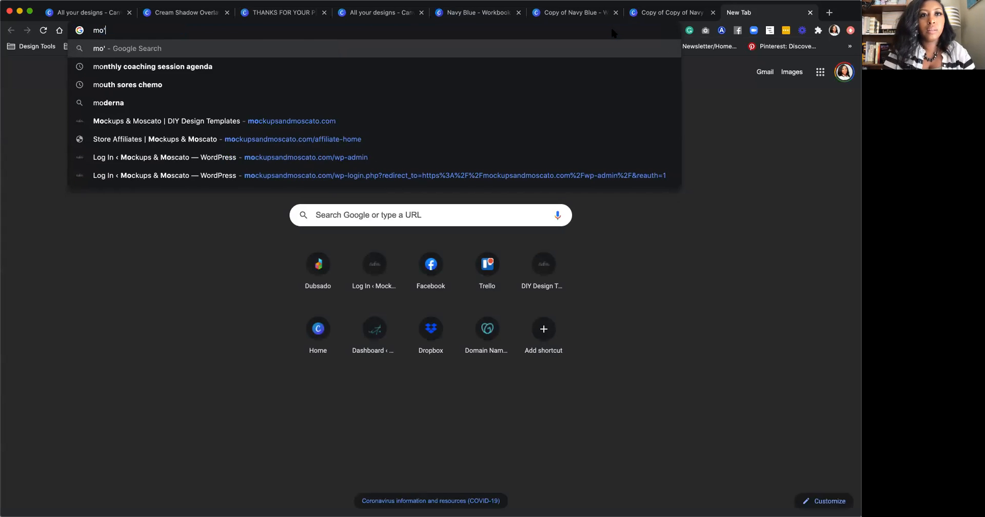
text(')
key(BackSpace)
text(c)
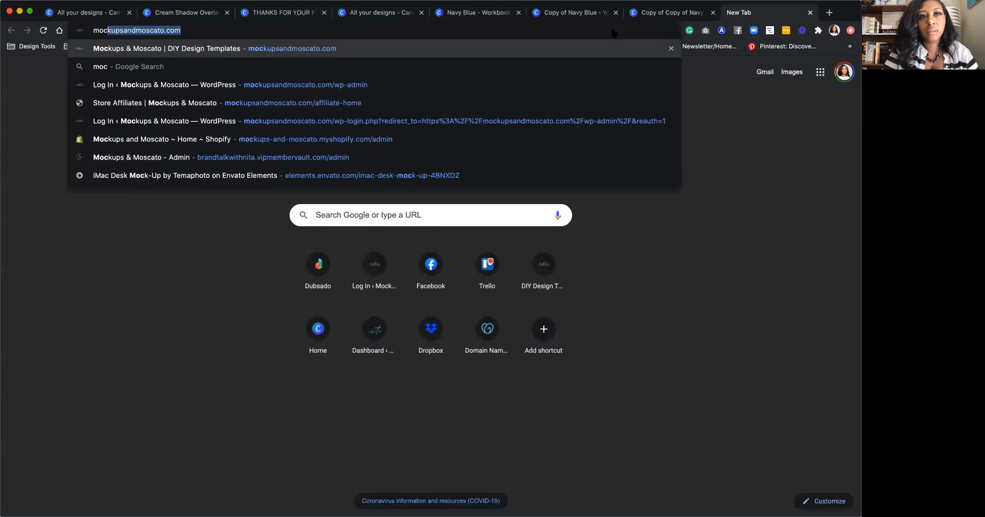
key(Return)
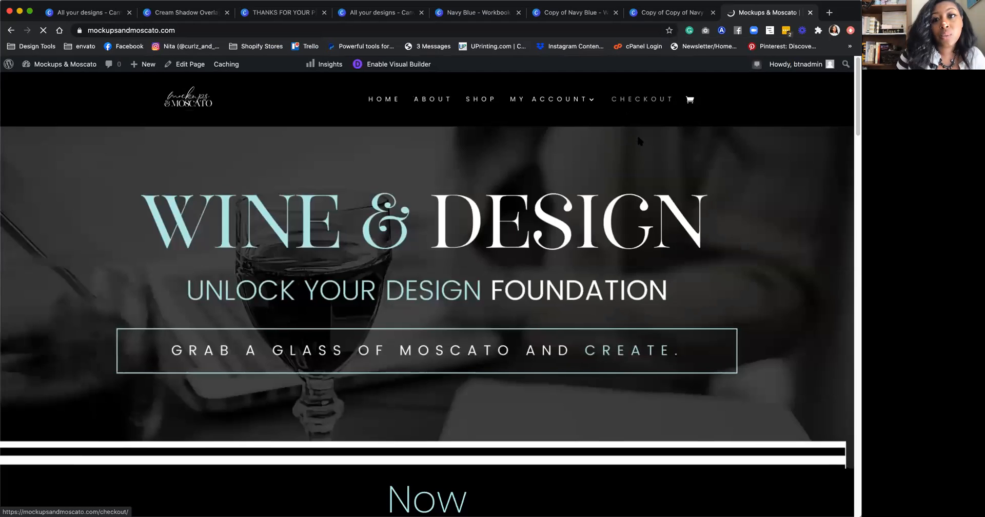
Step: Open the site's shop and look through the first page of products
scroll(638, 139, down, 1)
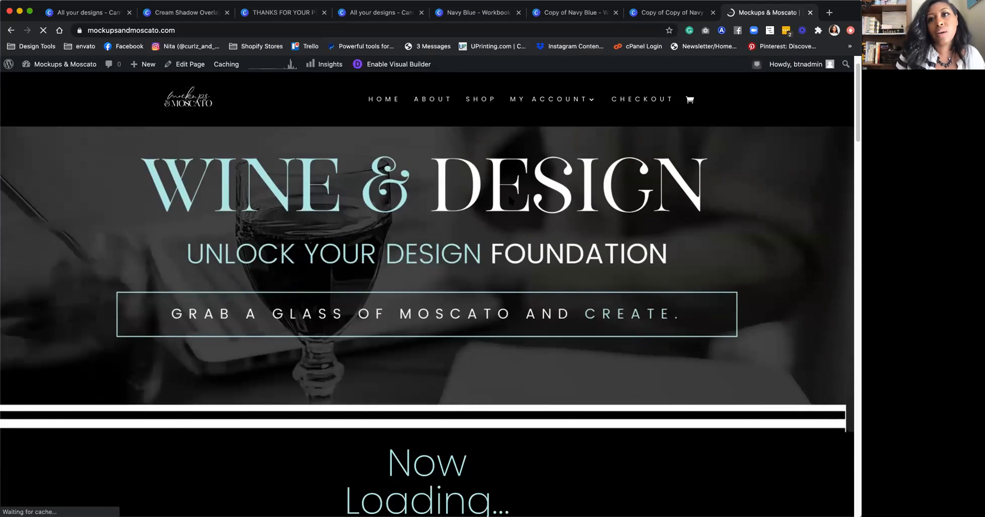
scroll(509, 192, down, 3)
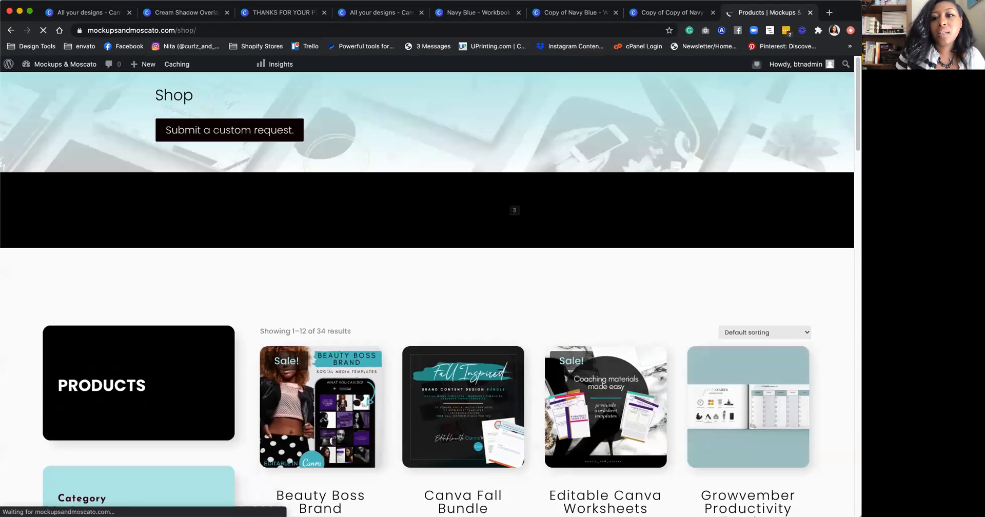
scroll(508, 186, down, 5)
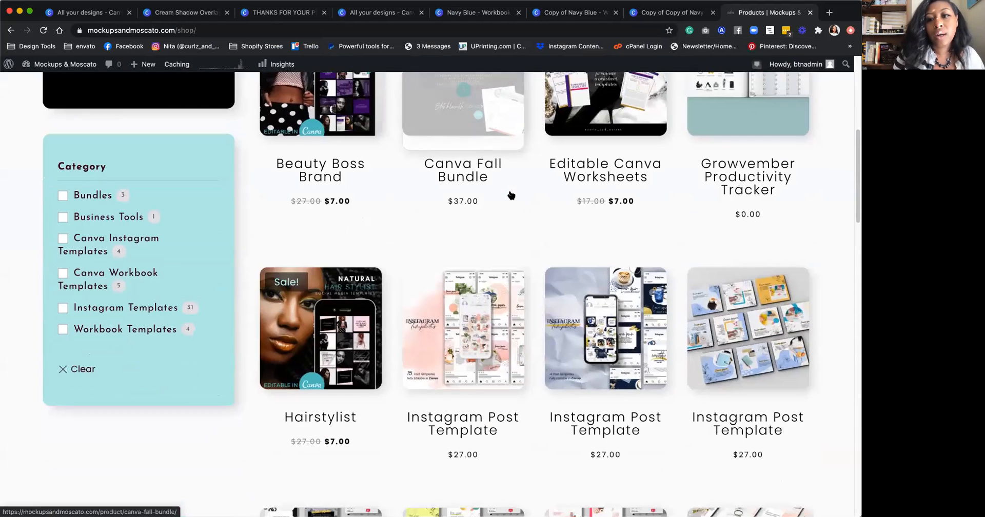
scroll(510, 195, down, 5)
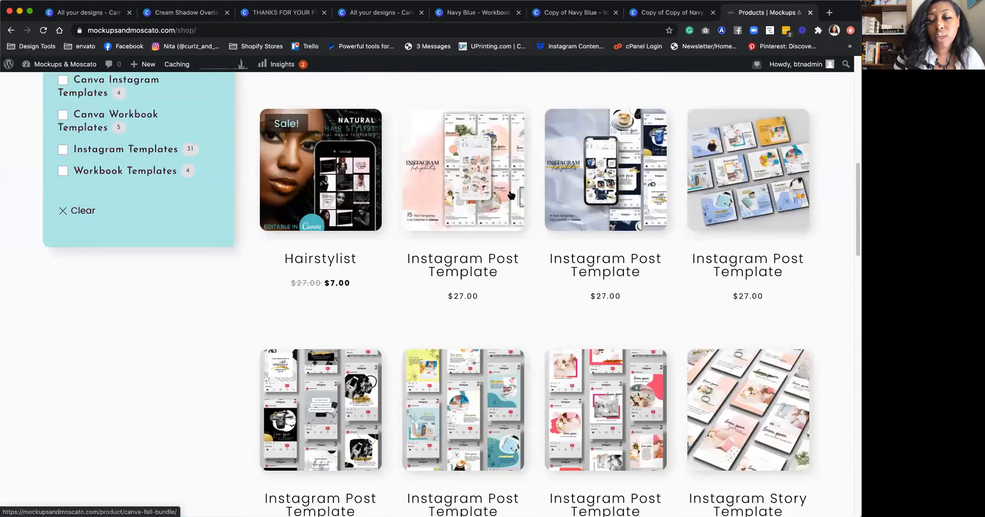
scroll(524, 174, down, 3)
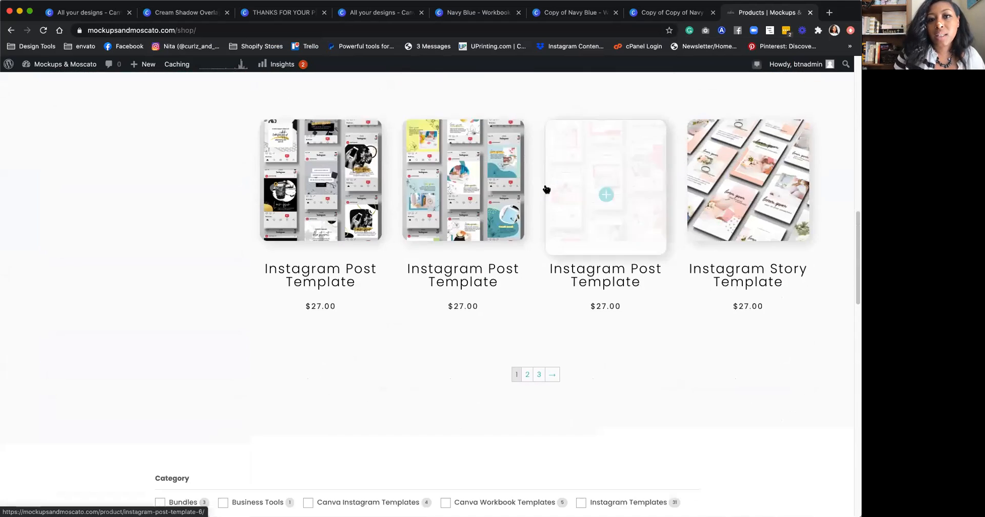
scroll(508, 214, down, 2)
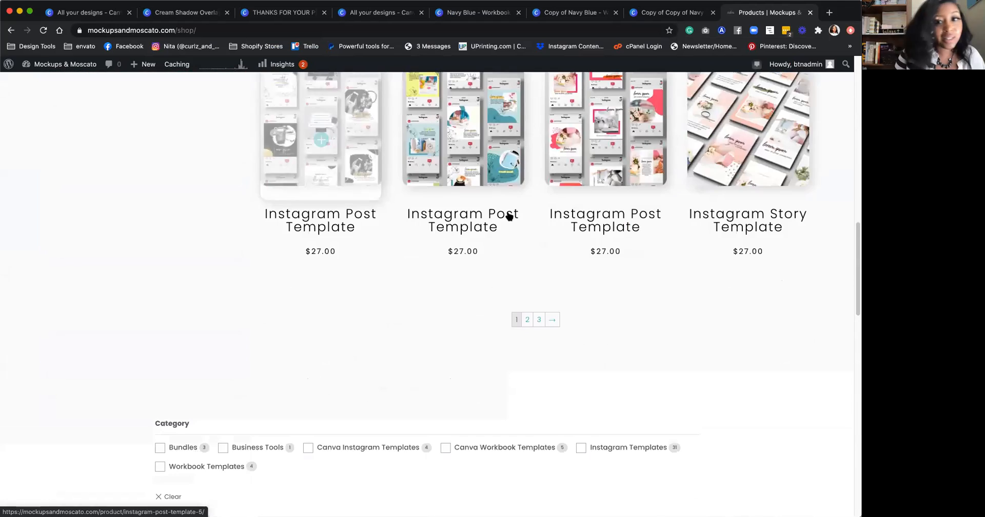
Step: Go to the second page of shop products and open the first Puzzle Instagram Theme listing
click(525, 299)
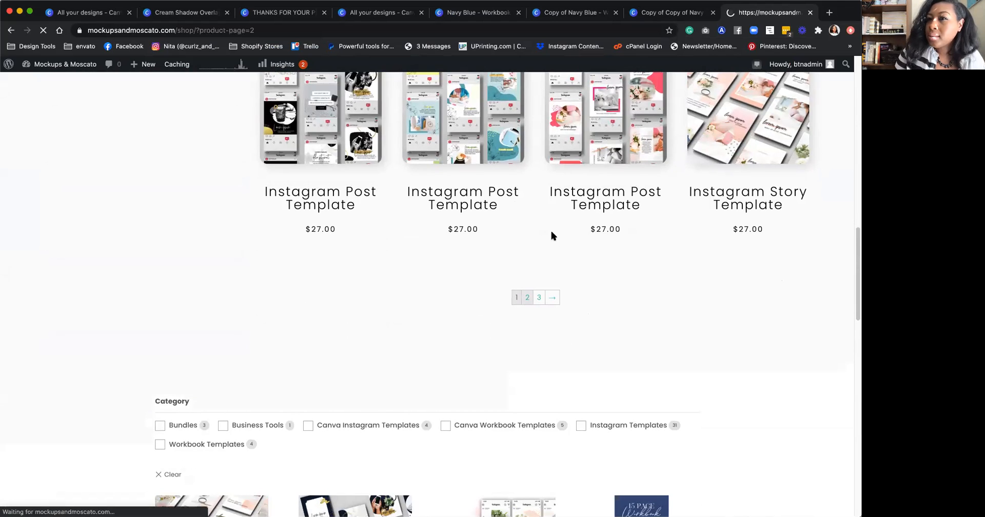
scroll(556, 238, down, 4)
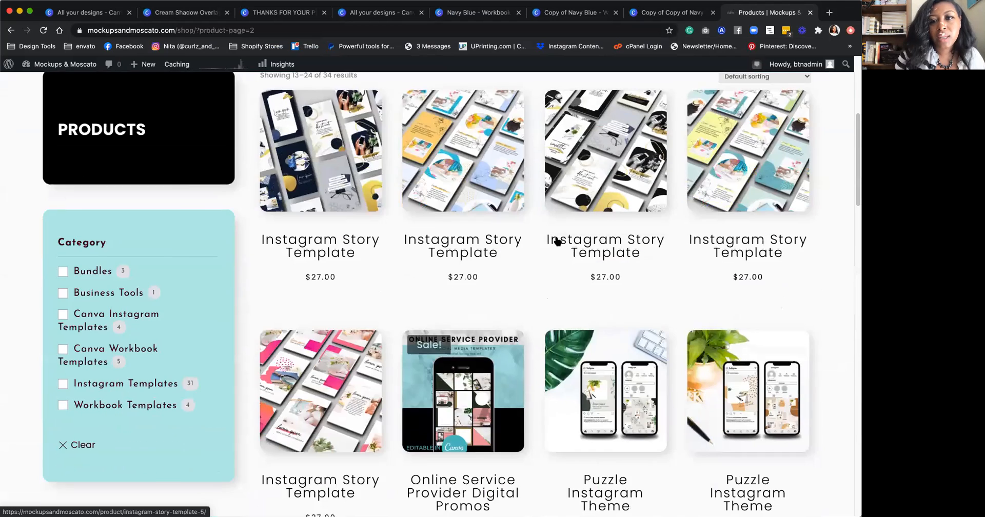
scroll(546, 253, down, 1)
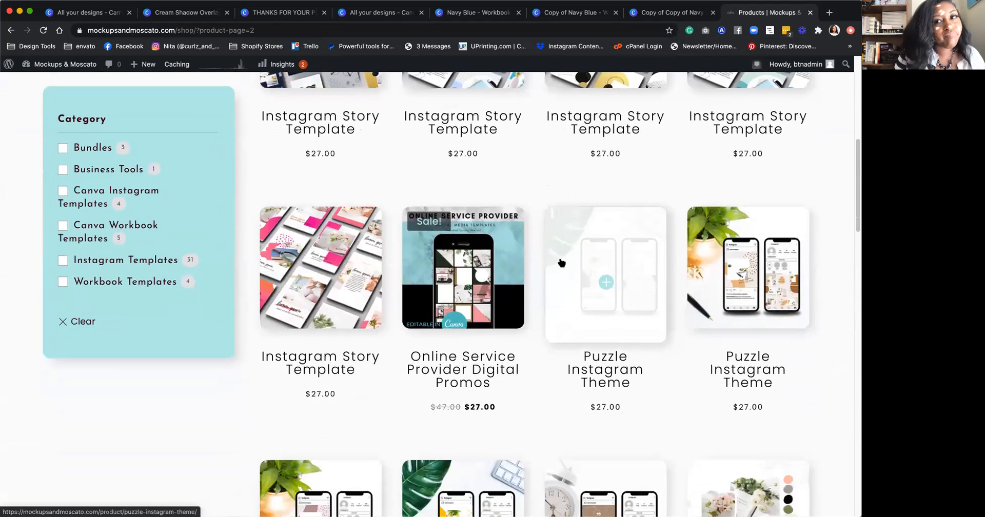
click(594, 227)
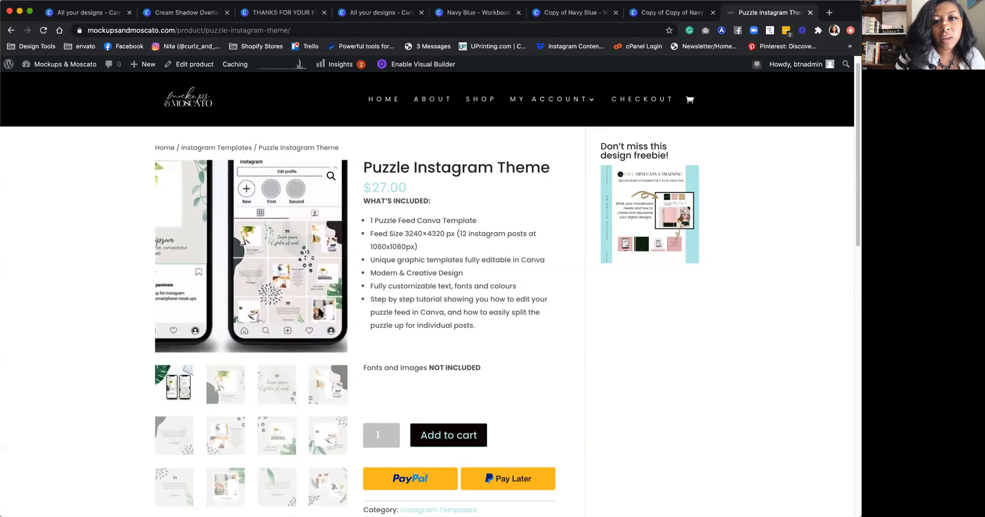
Step: Switch to the THANKS FOR YOUR PURCHASE! design and look through its delivery pages, from page 1 to around page 20
click(281, 15)
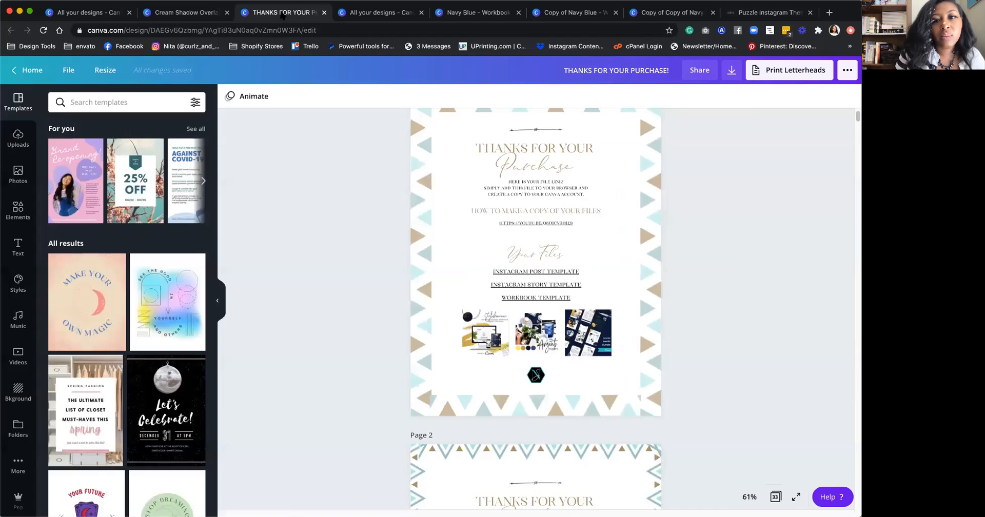
scroll(453, 238, down, 5)
scroll(456, 250, down, 3)
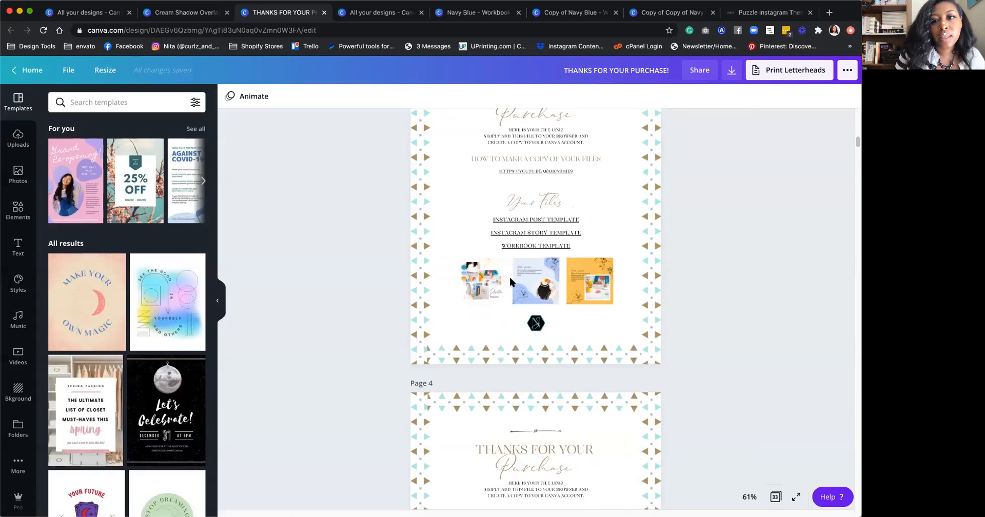
scroll(448, 184, down, 5)
scroll(503, 290, down, 15)
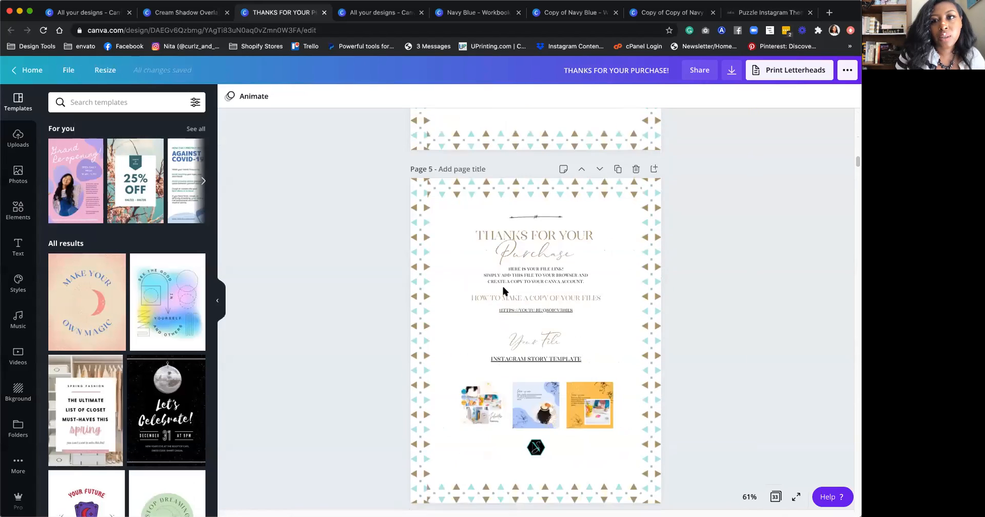
scroll(503, 290, down, 15)
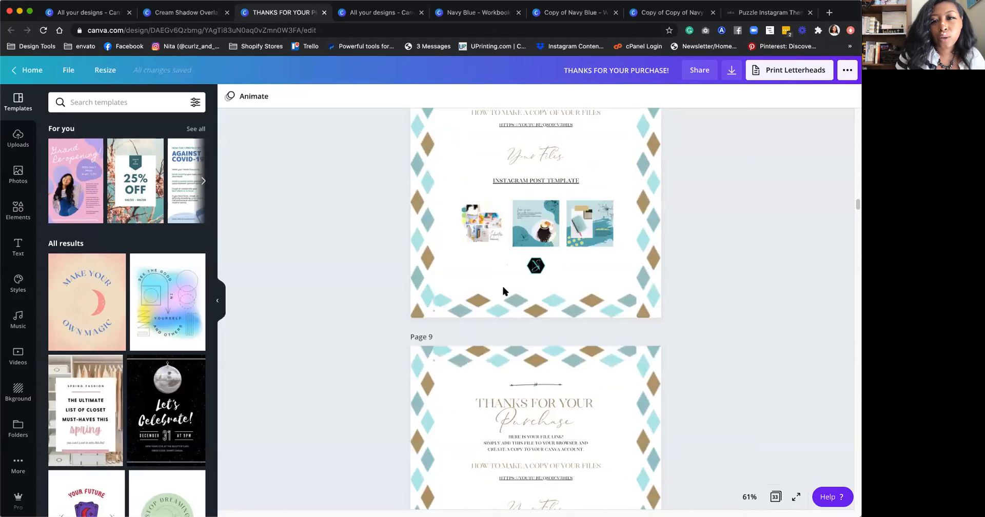
scroll(503, 291, down, 20)
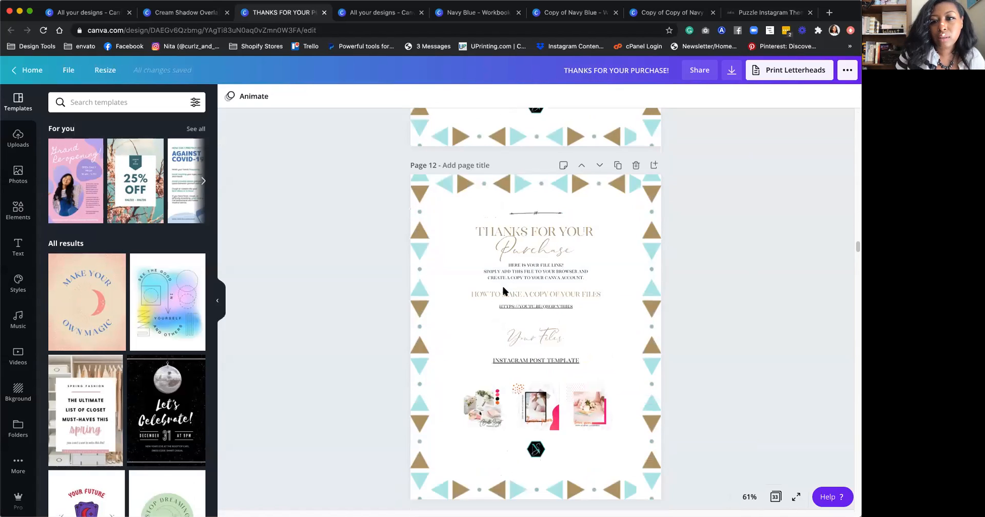
scroll(503, 290, down, 15)
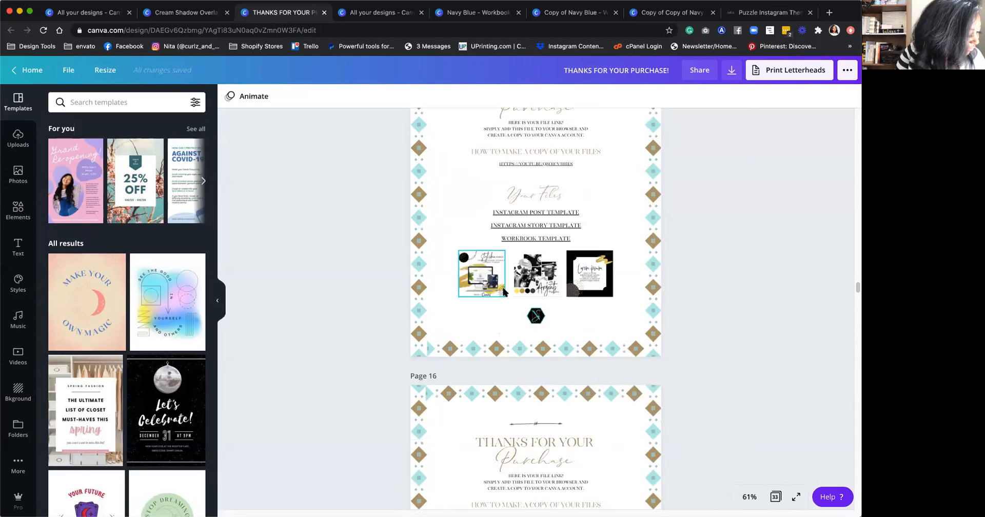
scroll(504, 288, down, 15)
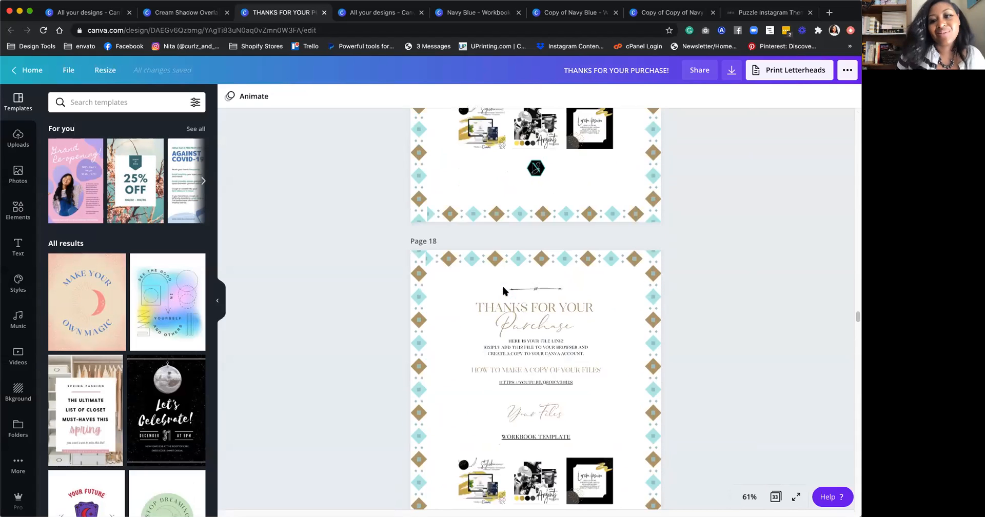
scroll(500, 288, down, 10)
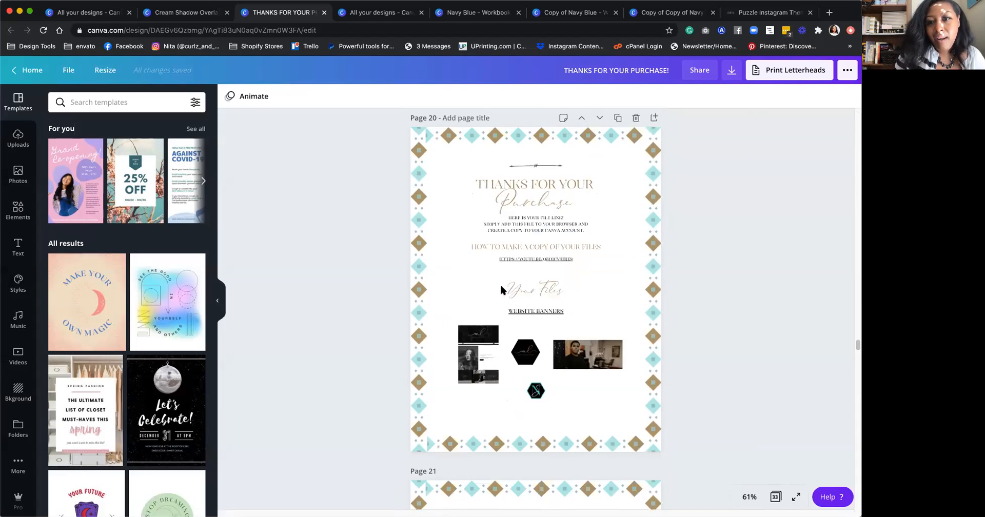
scroll(440, 250, down, 4)
scroll(440, 249, up, 12)
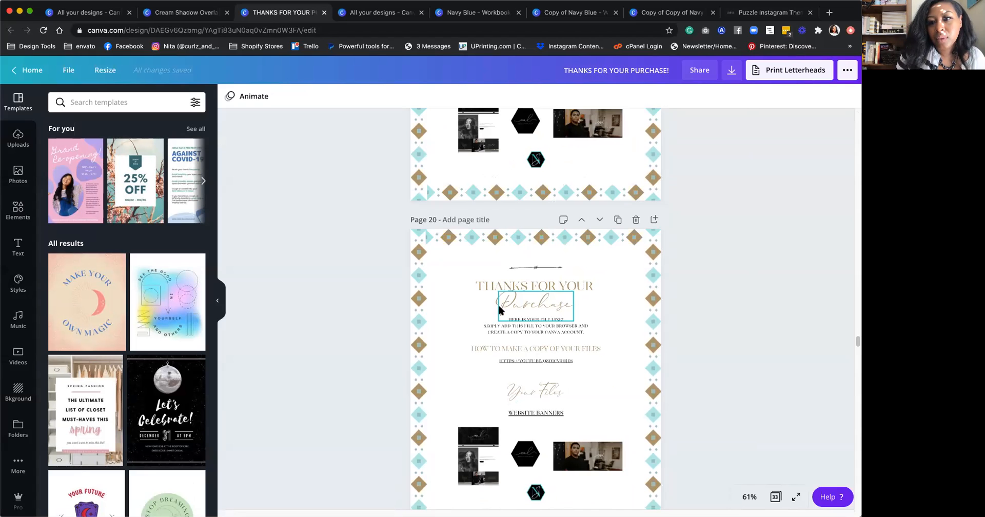
scroll(496, 342, down, 1)
scroll(496, 341, up, 14)
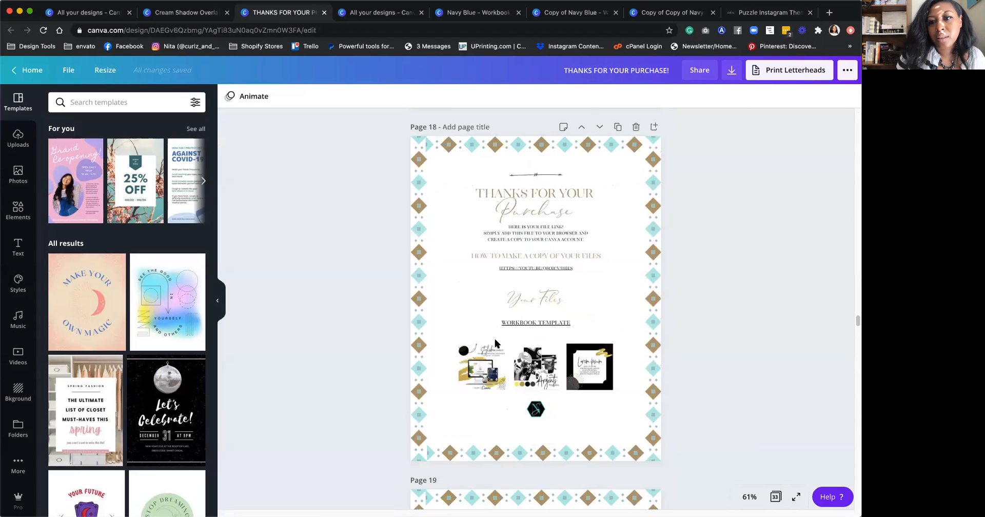
Step: Look through the remaining THANKS FOR YOUR PURCHASE! delivery pages up to page 33, including those with Instagram post puzzle template links
scroll(495, 339, down, 15)
scroll(494, 320, down, 20)
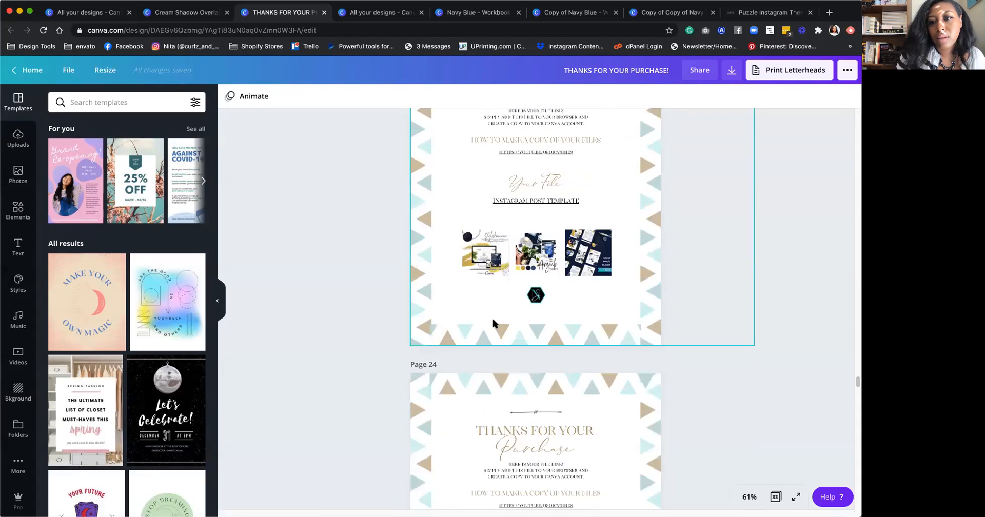
scroll(494, 322, down, 15)
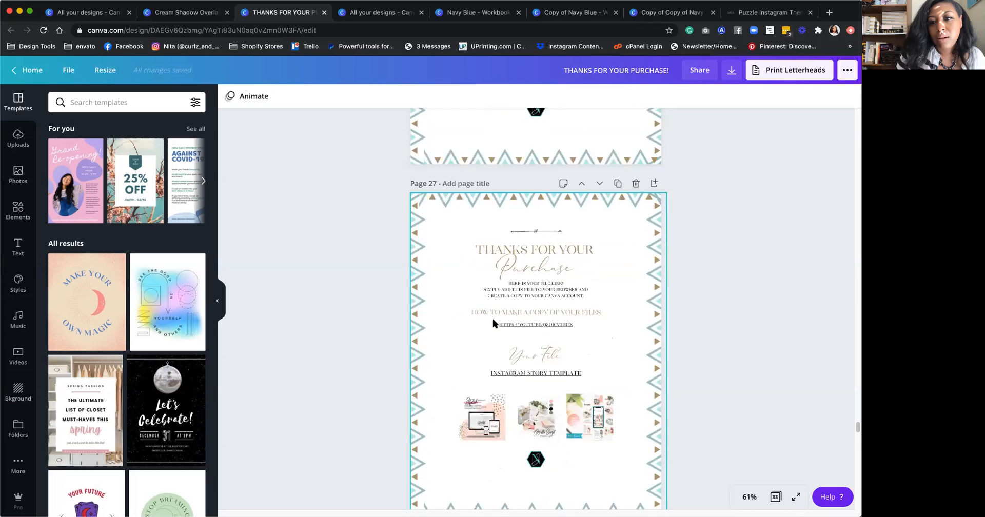
scroll(493, 323, down, 3)
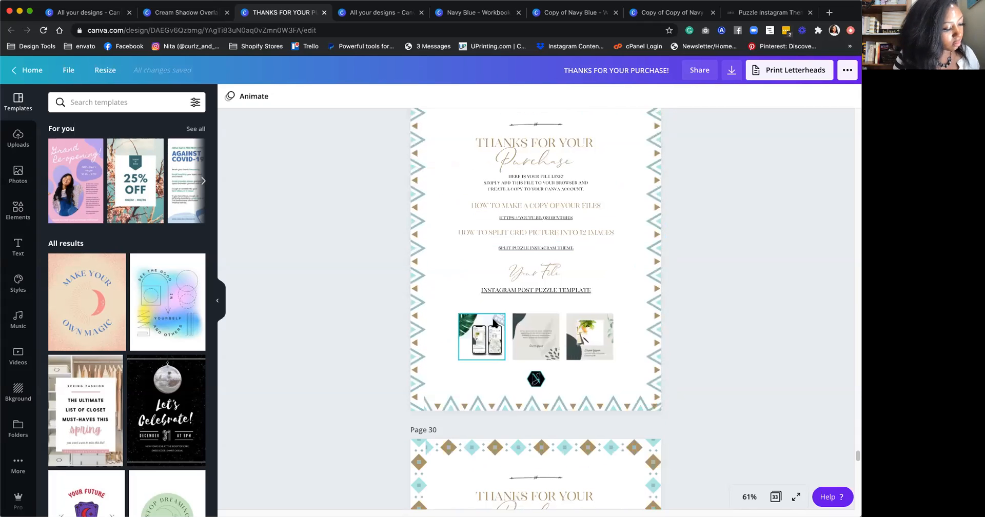
scroll(494, 322, down, 20)
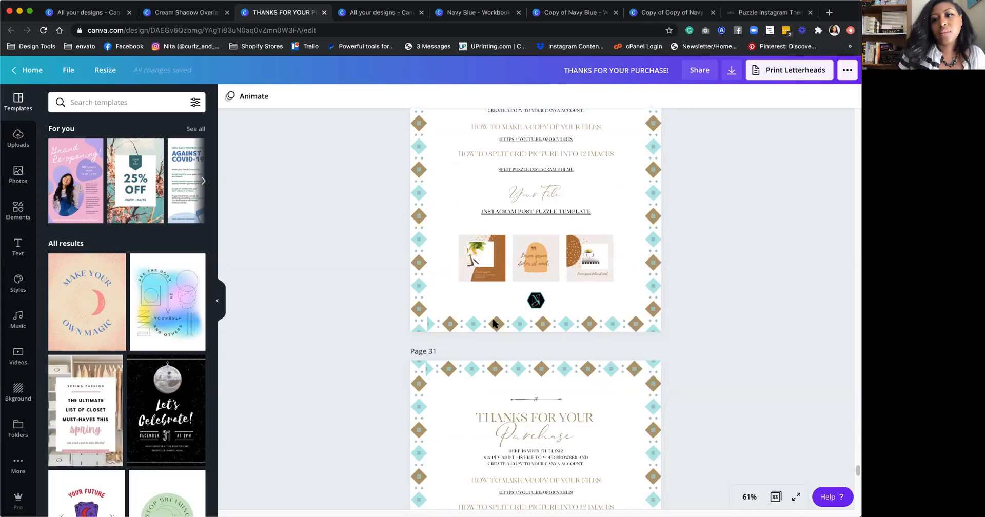
scroll(494, 321, down, 20)
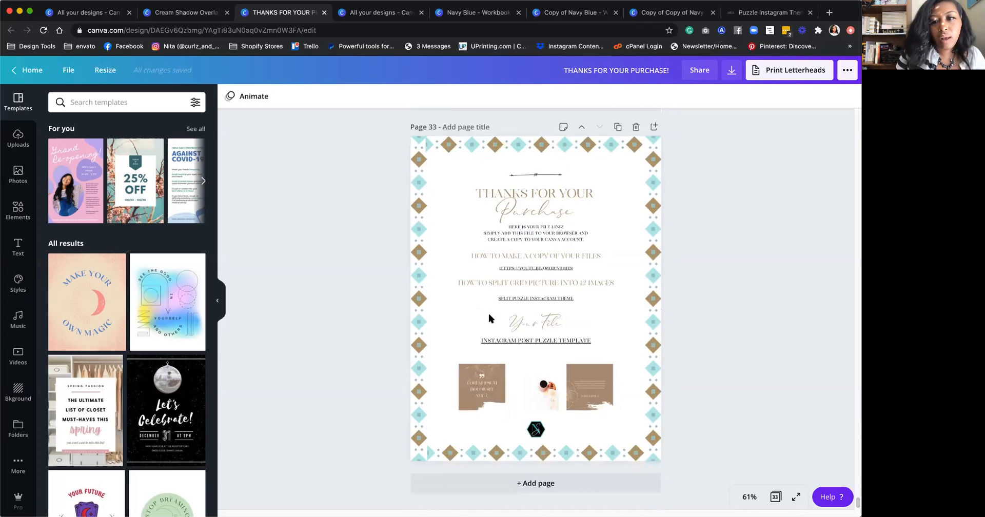
scroll(490, 313, up, 20)
scroll(485, 307, up, 20)
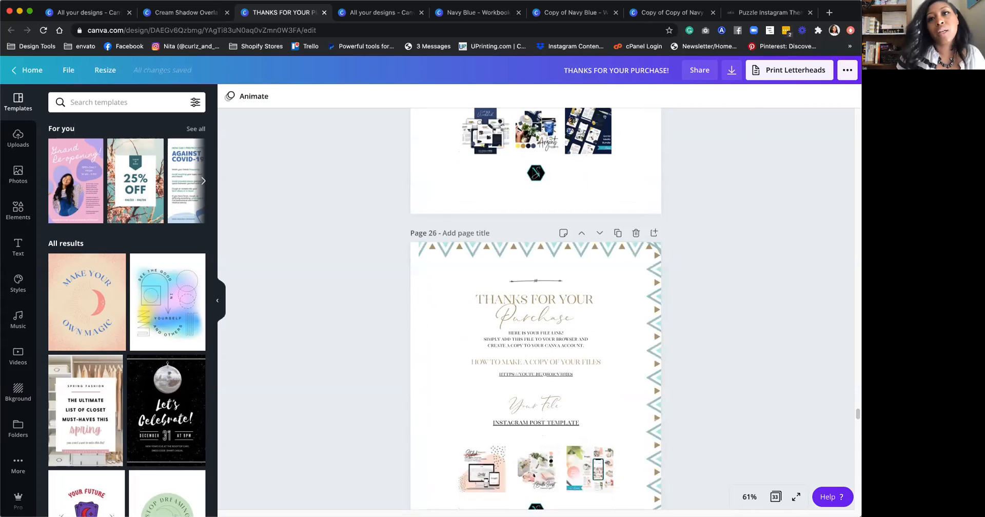
Step: Switch to the original Navy Blue - Workbook and review its page grid down to the Notes page and back
click(455, 16)
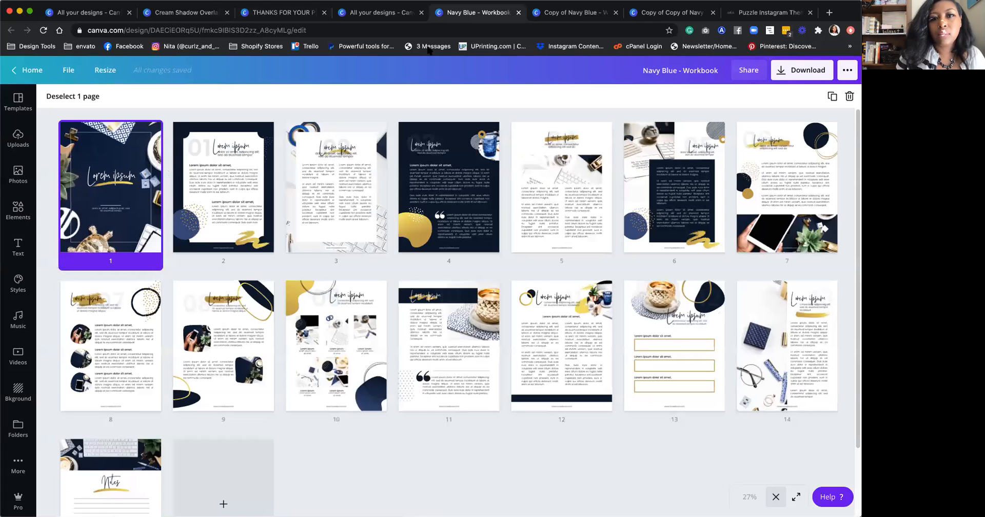
scroll(302, 221, down, 2)
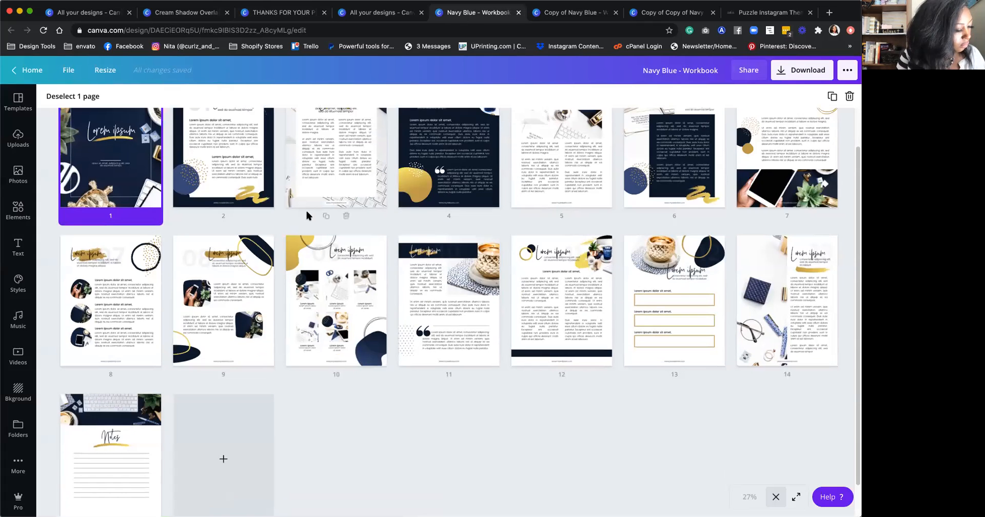
scroll(306, 208, down, 1)
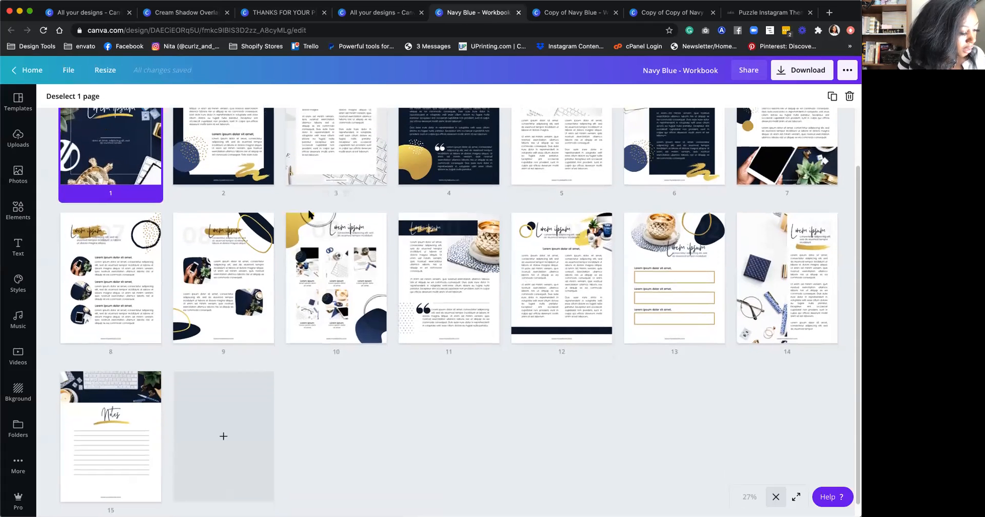
scroll(310, 213, down, 1)
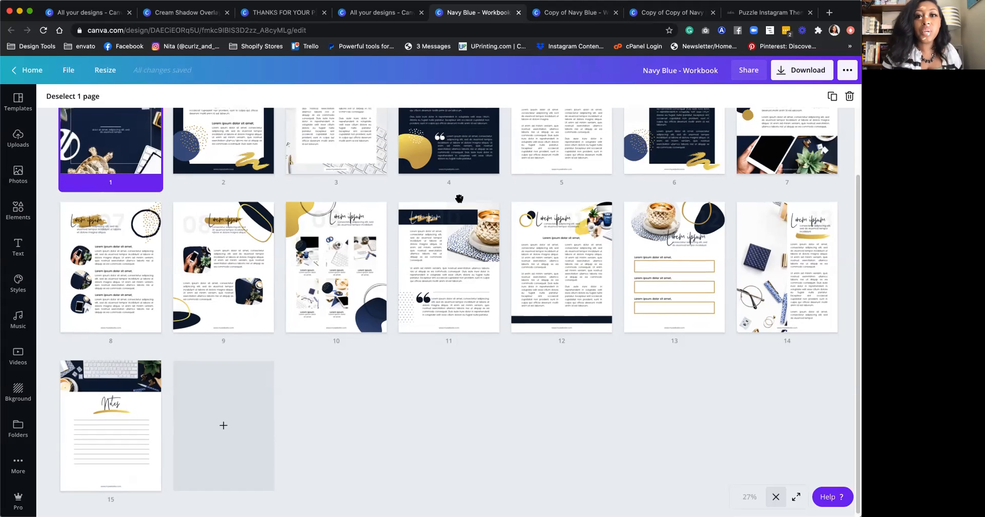
scroll(459, 199, up, 2)
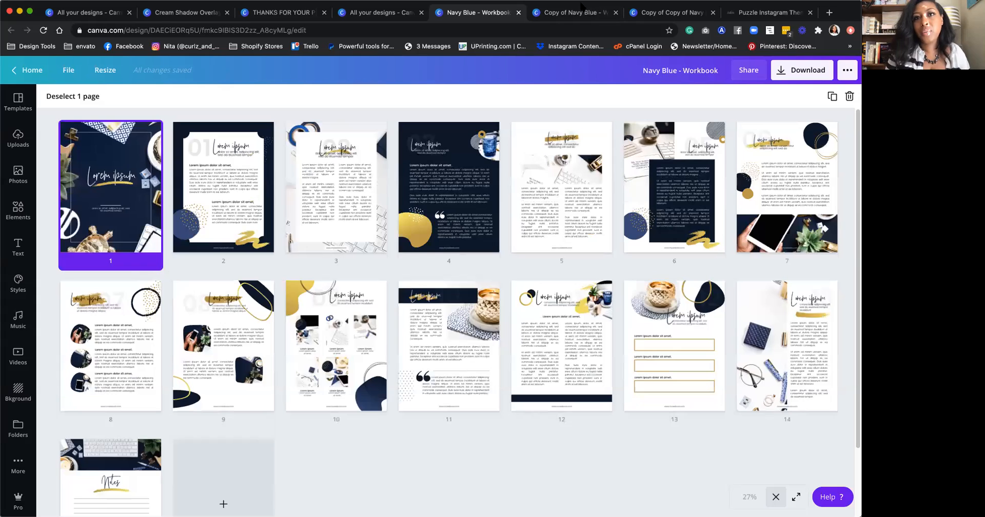
Step: Switch to Copy of Navy Blue - Workbook (Blank) and review its customized pages from the start of the grid
click(582, 11)
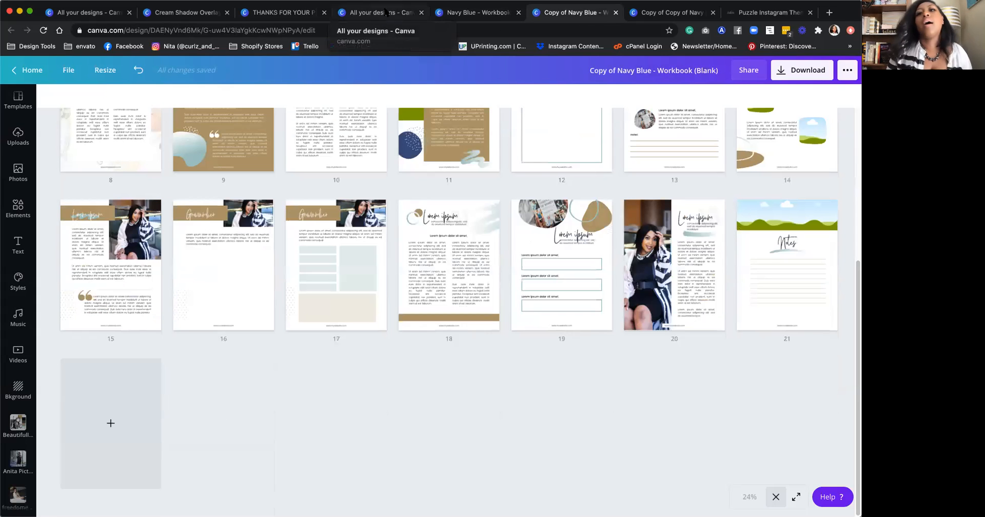
scroll(458, 418, up, 5)
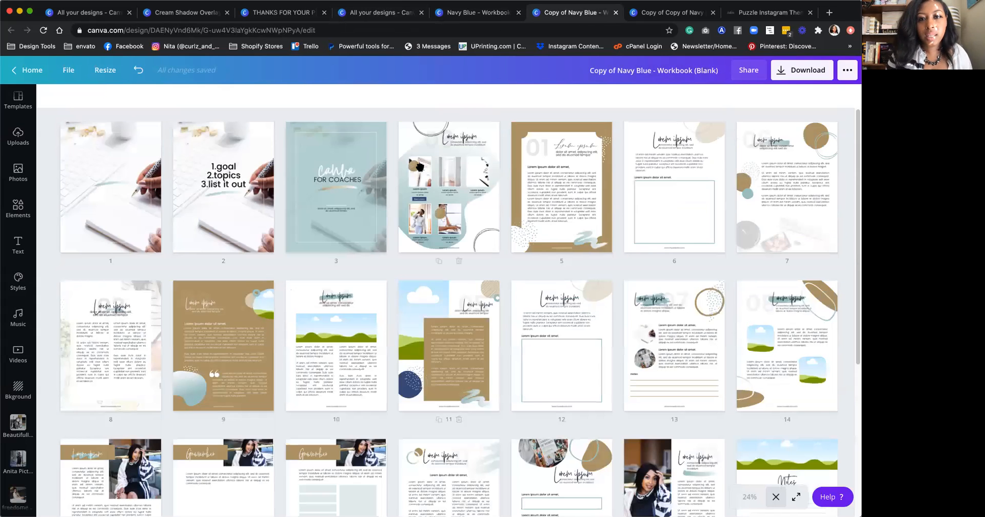
scroll(458, 419, down, 1)
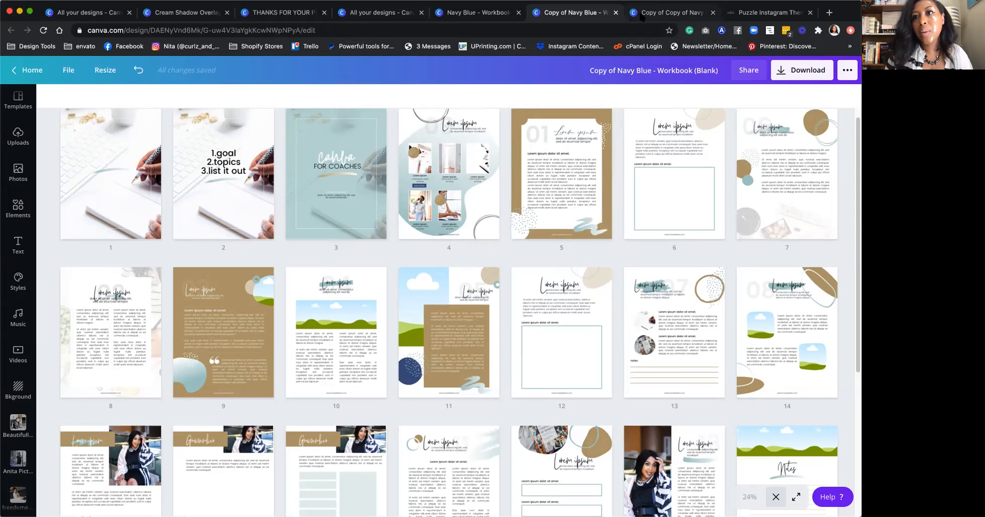
Step: Switch to Copy of Copy of Navy Blue - Workbook (Blank) and review the full grid of square promo graphics
click(647, 17)
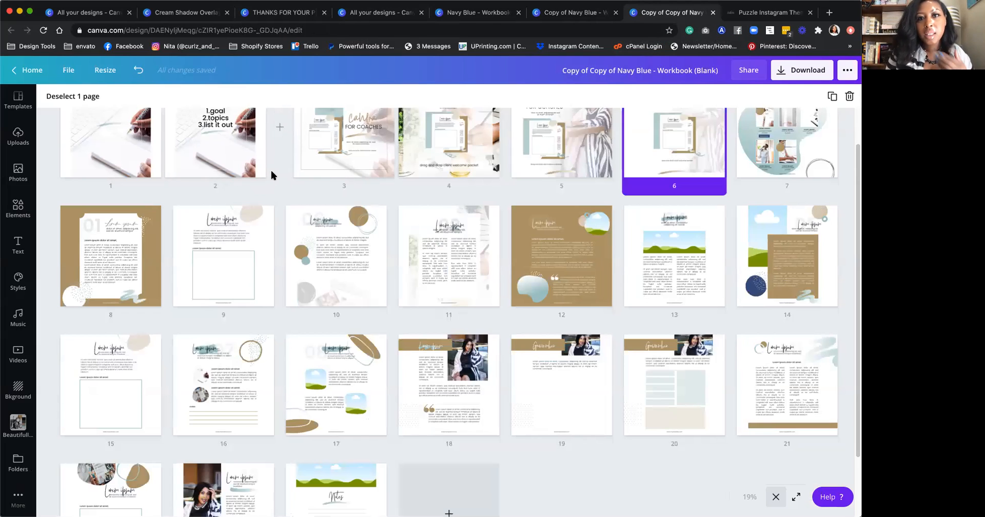
scroll(274, 174, up, 1)
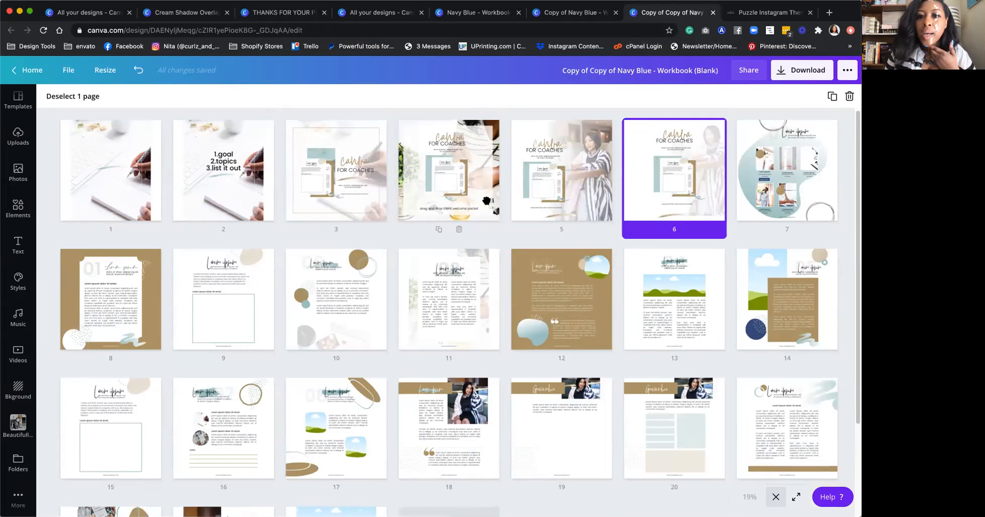
scroll(468, 293, down, 1)
scroll(342, 346, down, 4)
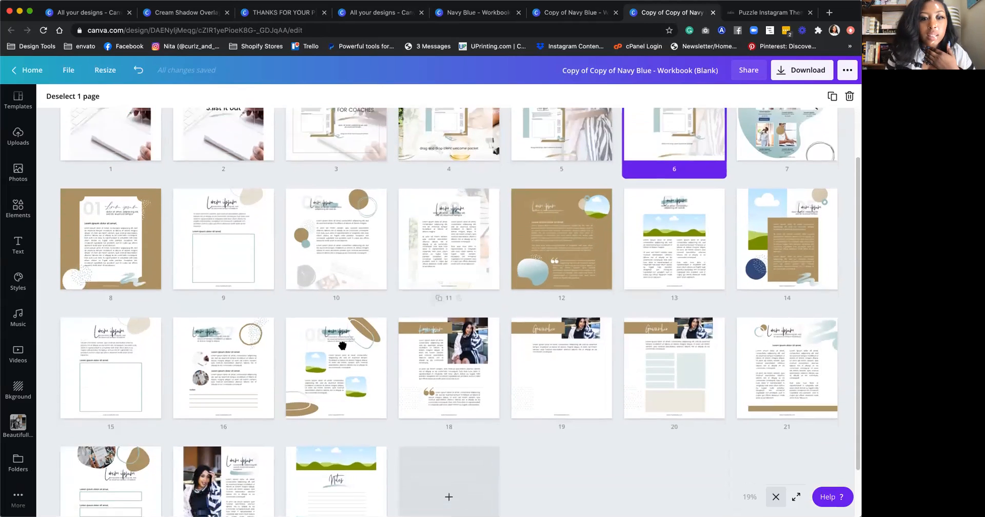
scroll(342, 346, up, 4)
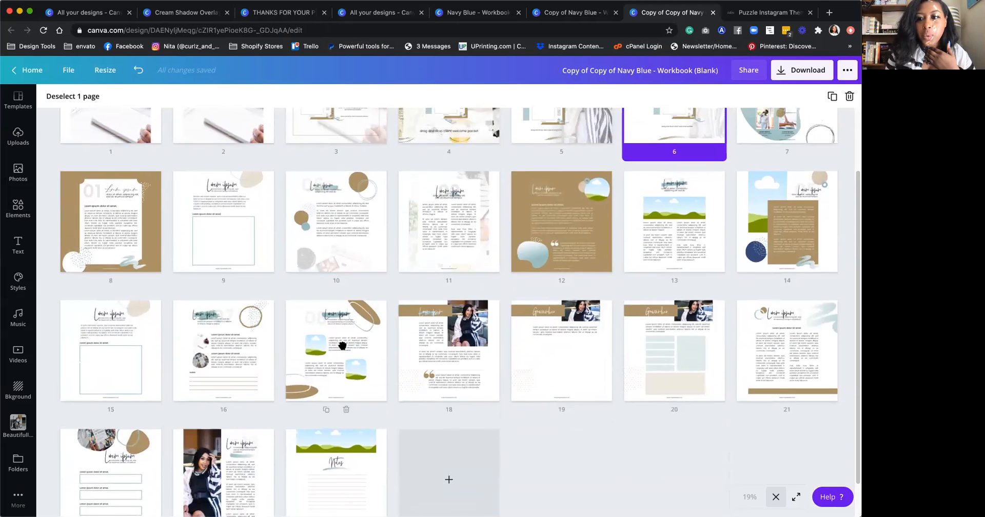
scroll(346, 346, up, 1)
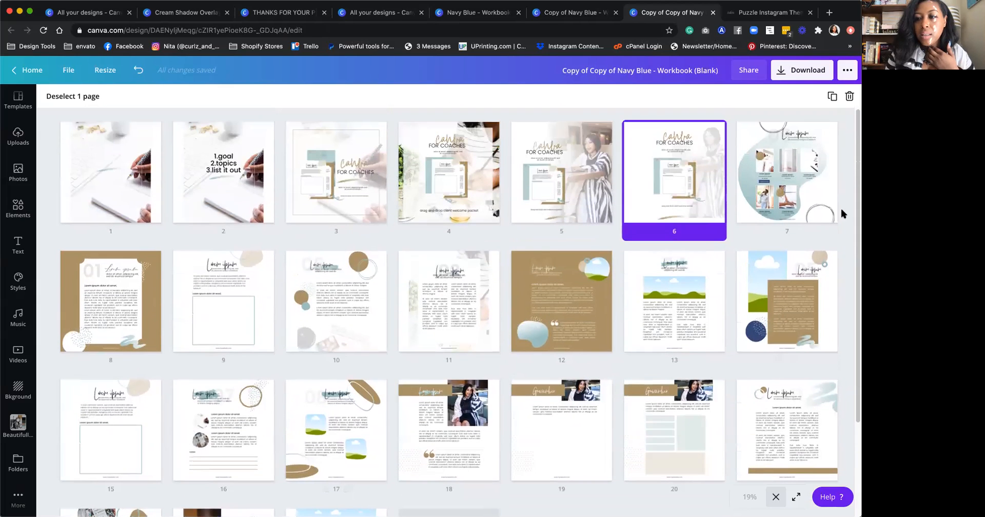
Step: Open page 7 out of the grid view, look at the design's resize options, and close them without resizing
click(791, 173)
double_click(791, 173)
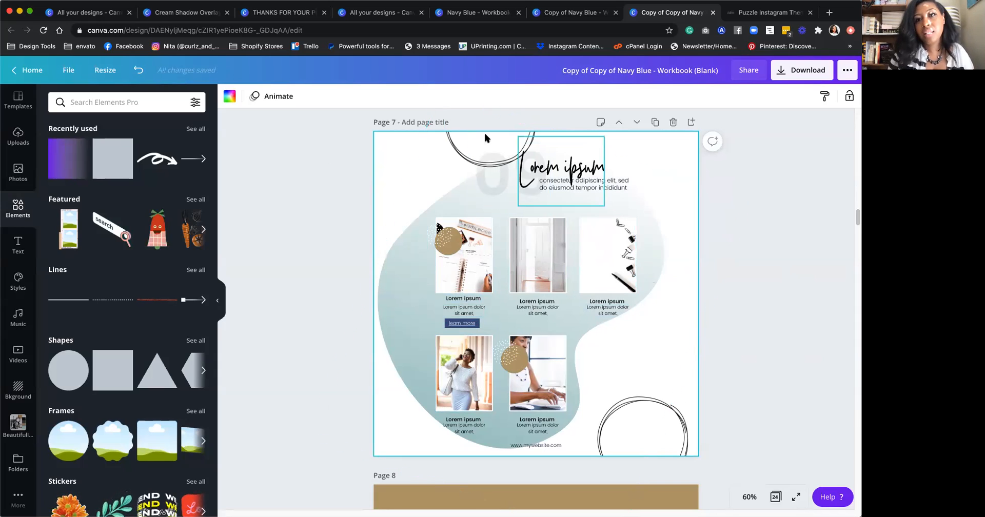
click(118, 69)
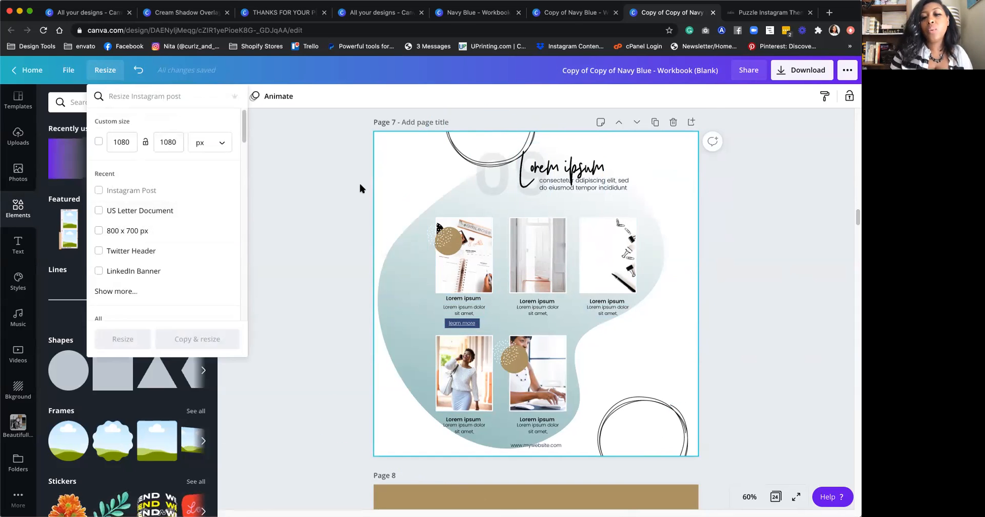
scroll(393, 197, down, 1)
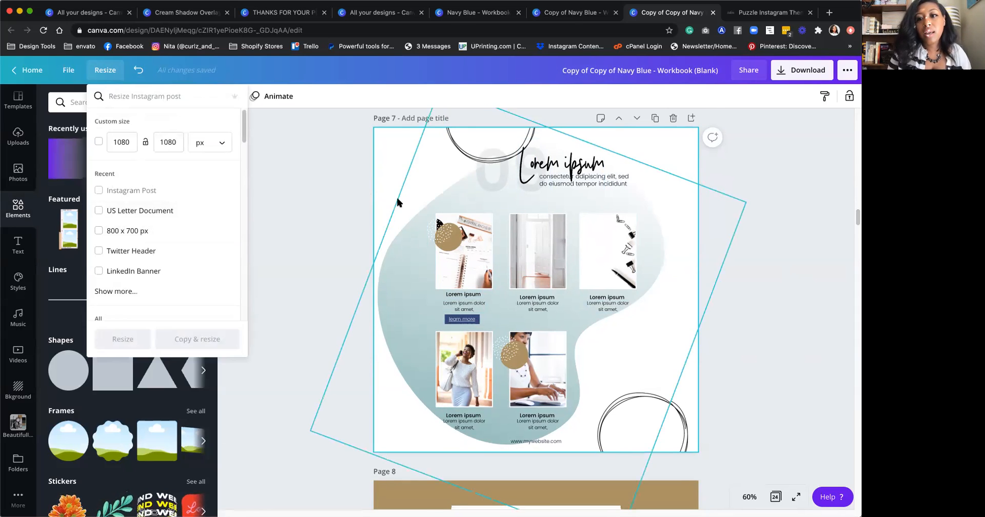
scroll(565, 164, down, 3)
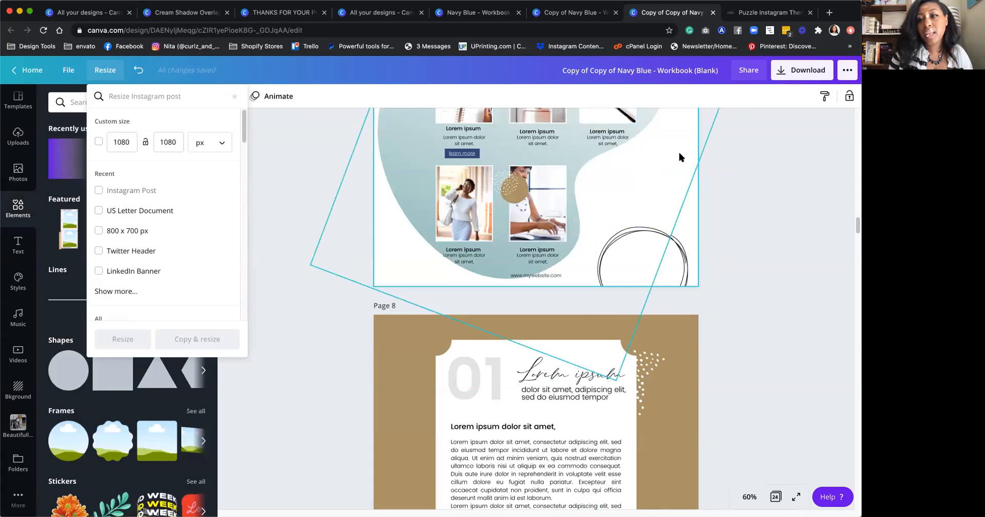
click(769, 151)
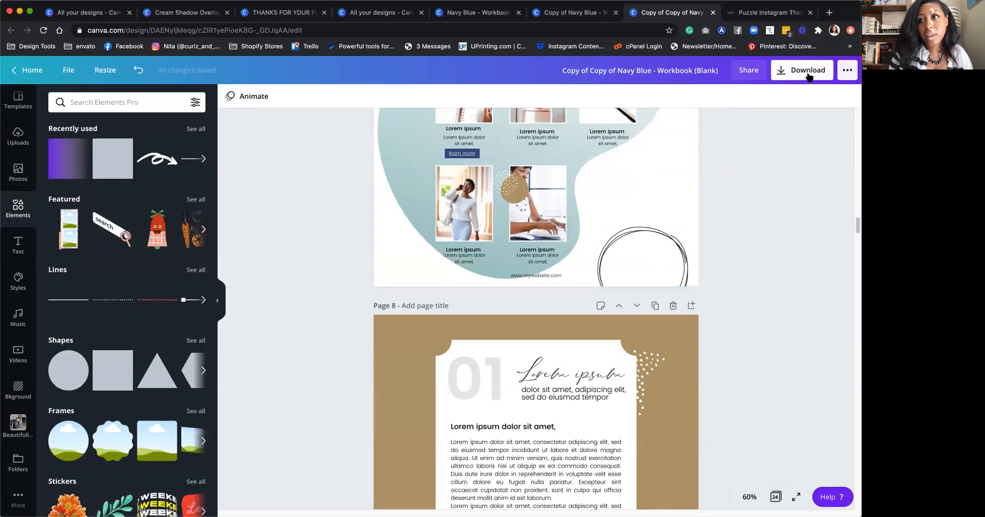
Step: Examine the design's download settings and its other publishing options, from sharing destinations to the print products
click(807, 72)
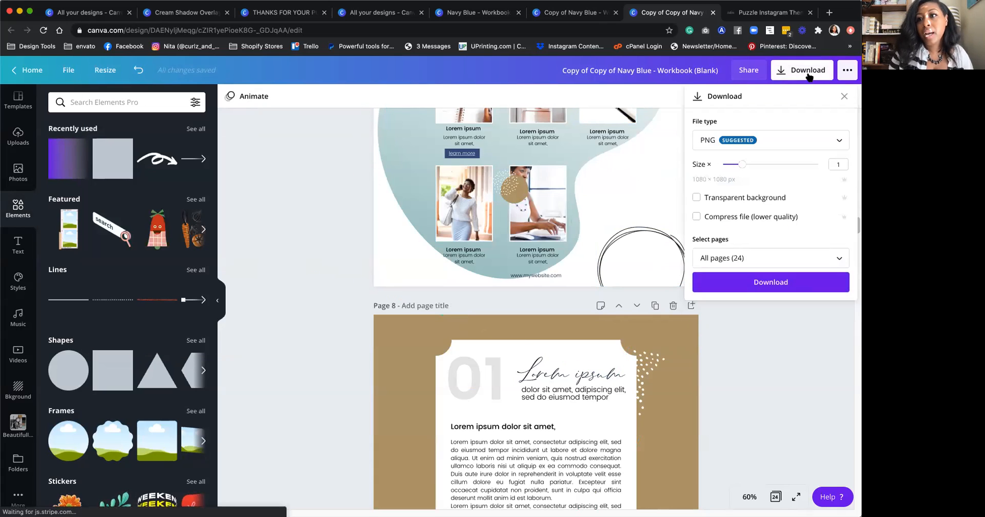
click(845, 71)
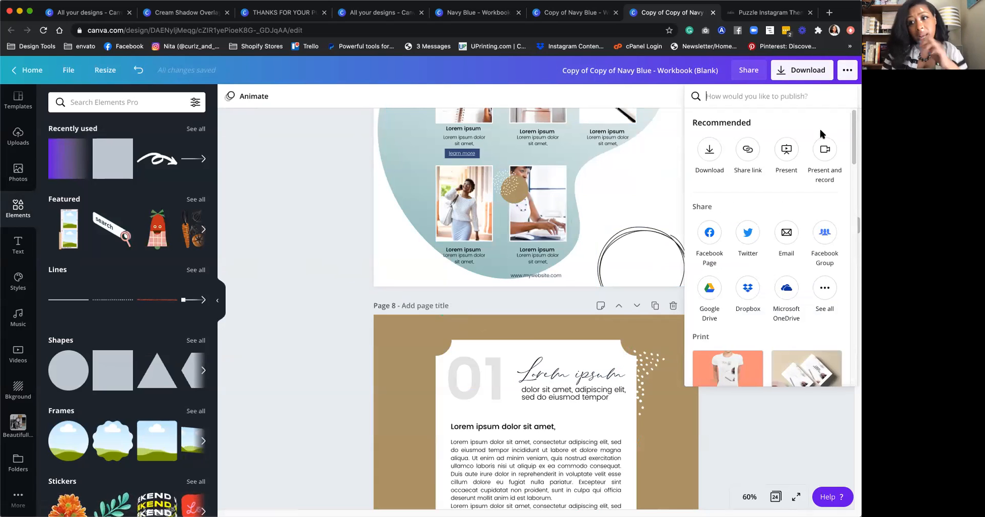
scroll(761, 205, down, 3)
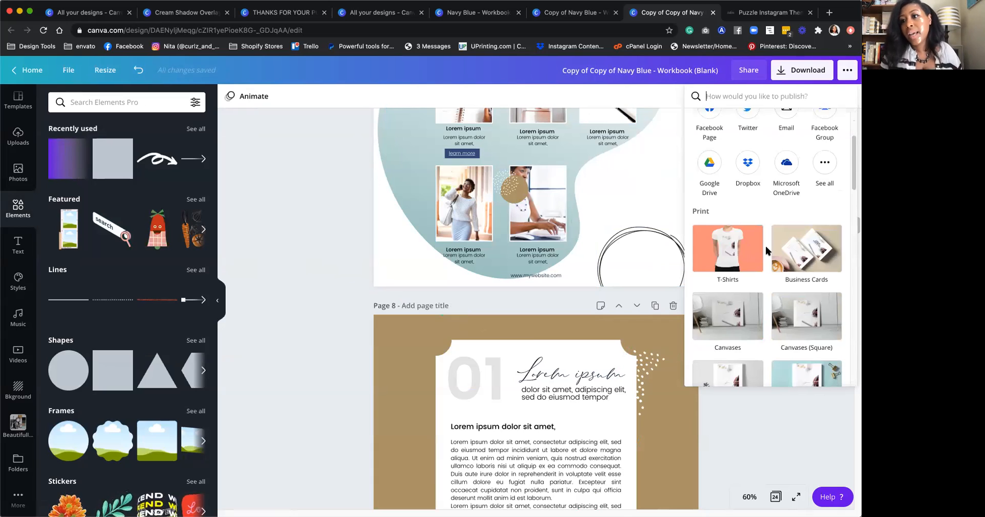
scroll(766, 250, down, 3)
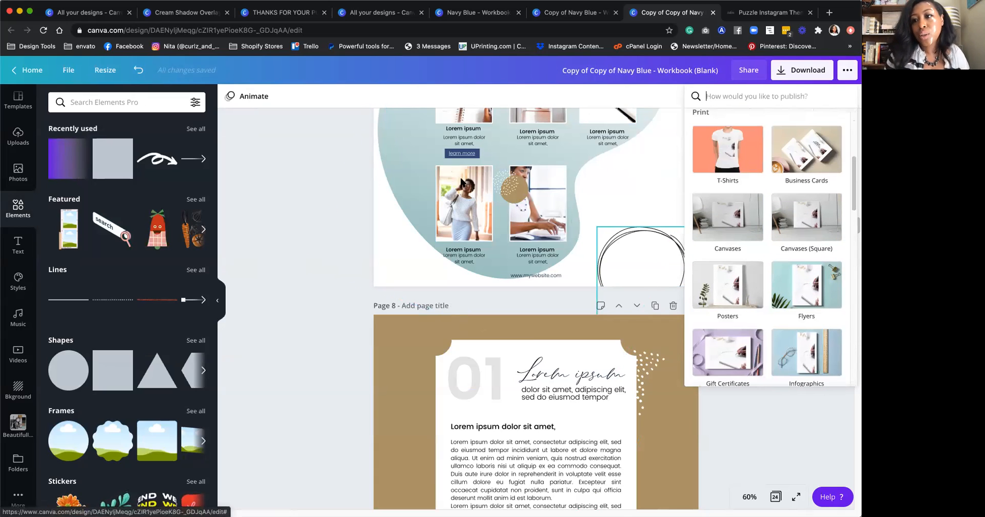
scroll(513, 205, down, 2)
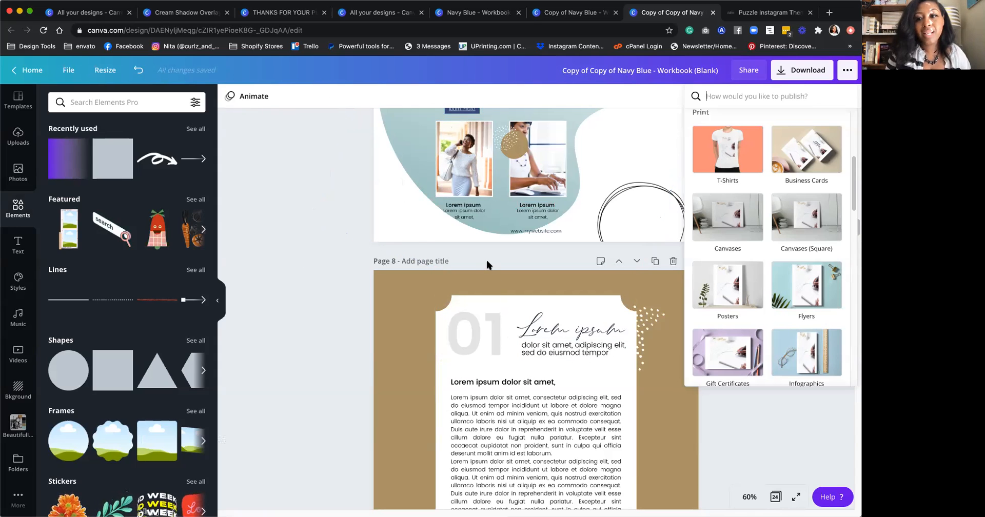
scroll(487, 264, down, 2)
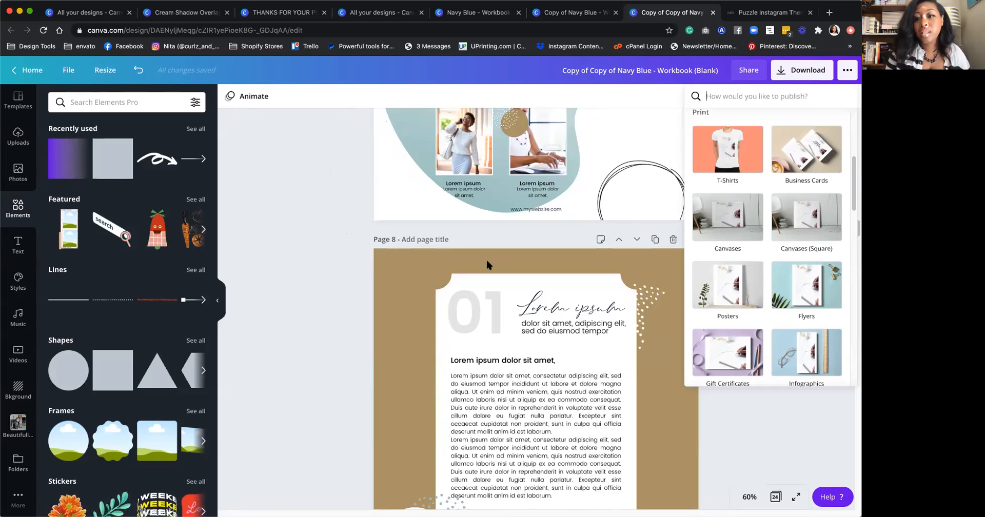
Step: Switch to the overview of all designs and browse the saved workbooks, social media graphics and promo designs
click(361, 12)
scroll(473, 229, down, 5)
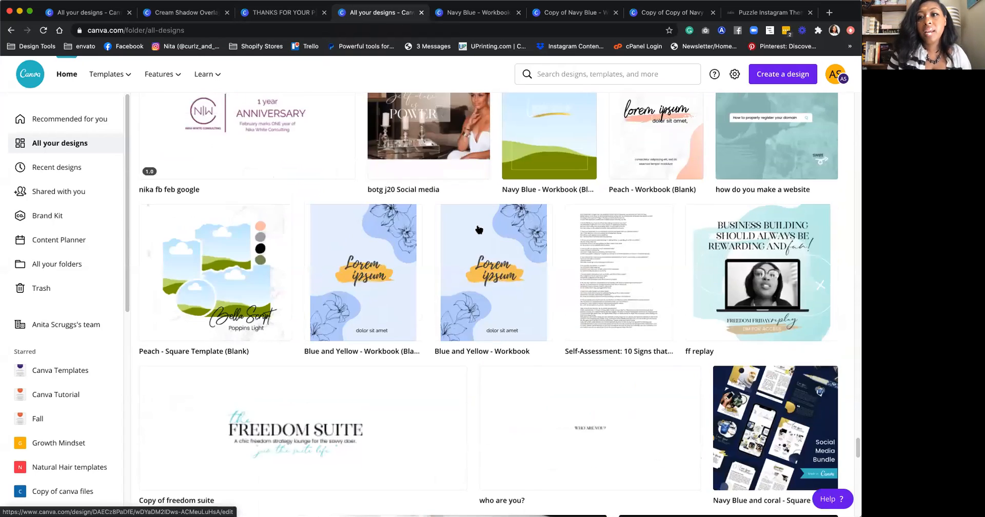
scroll(477, 228, up, 10)
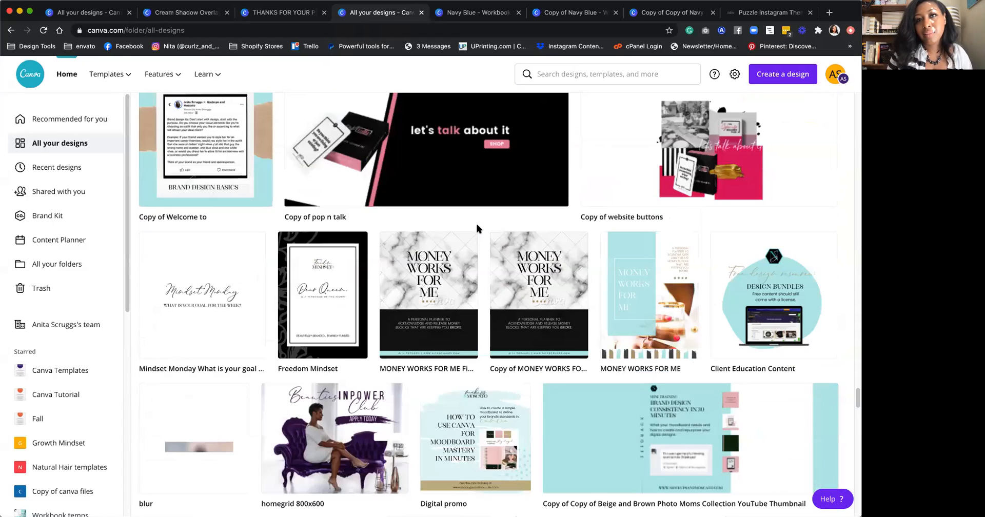
scroll(477, 229, up, 2)
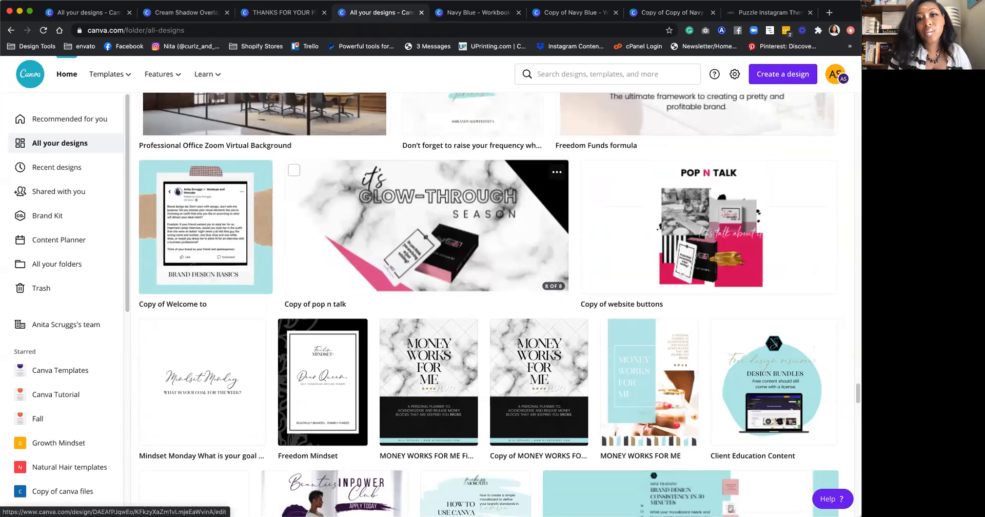
scroll(500, 227, down, 2)
scroll(524, 172, down, 1)
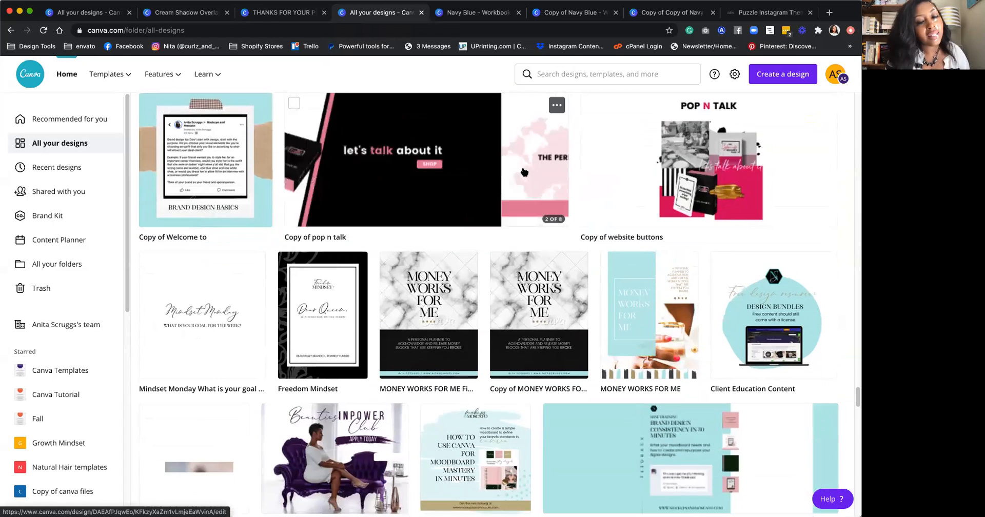